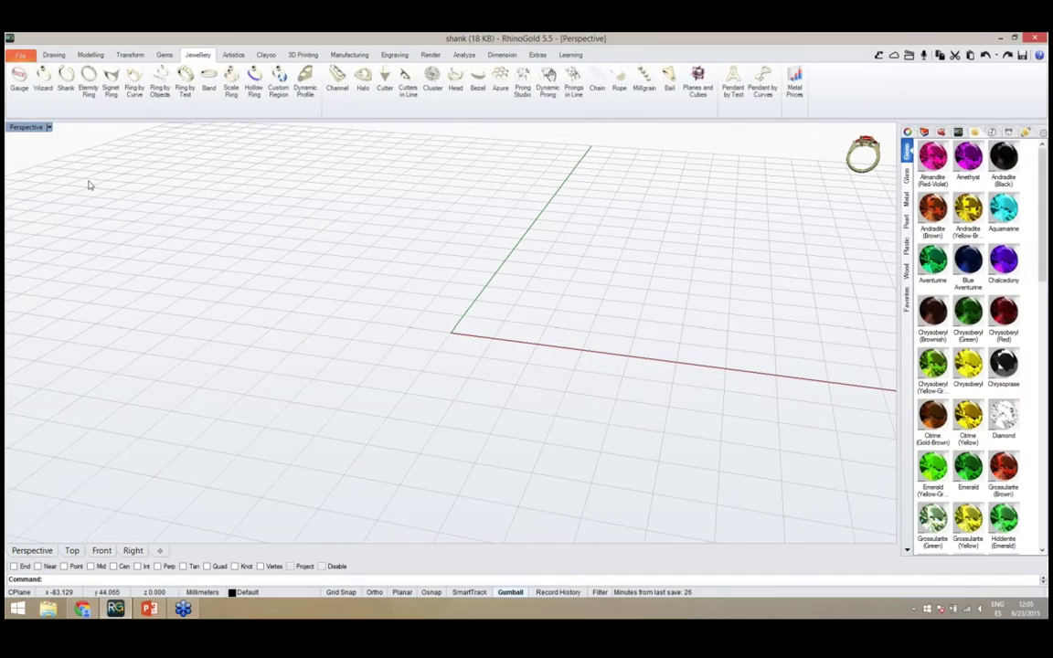
# Start a parametric shank with the Shank tool and set its European ring size to 18
pyautogui.click(68, 107)
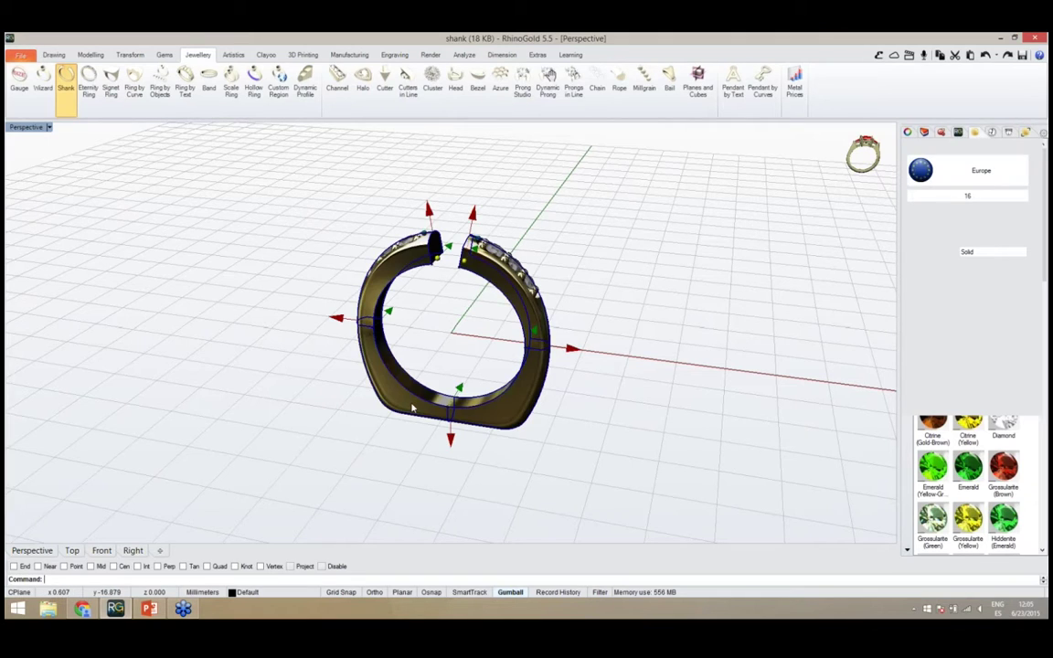
pyautogui.moveTo(411, 408); pyautogui.dragTo(466, 338, button='right')
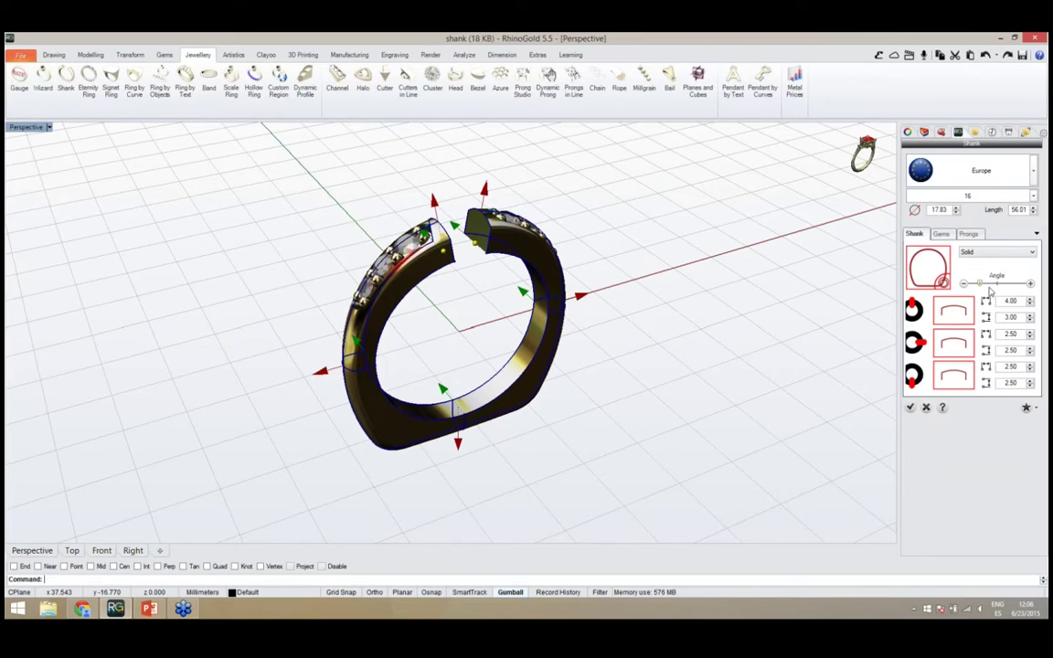
pyautogui.click(977, 197)
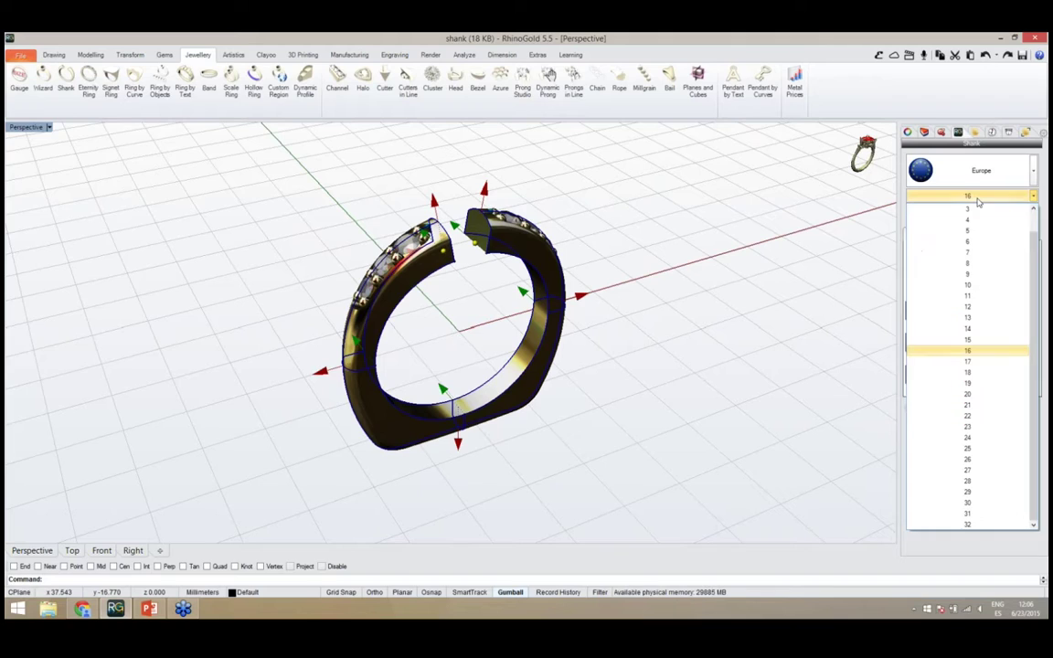
pyautogui.click(976, 375)
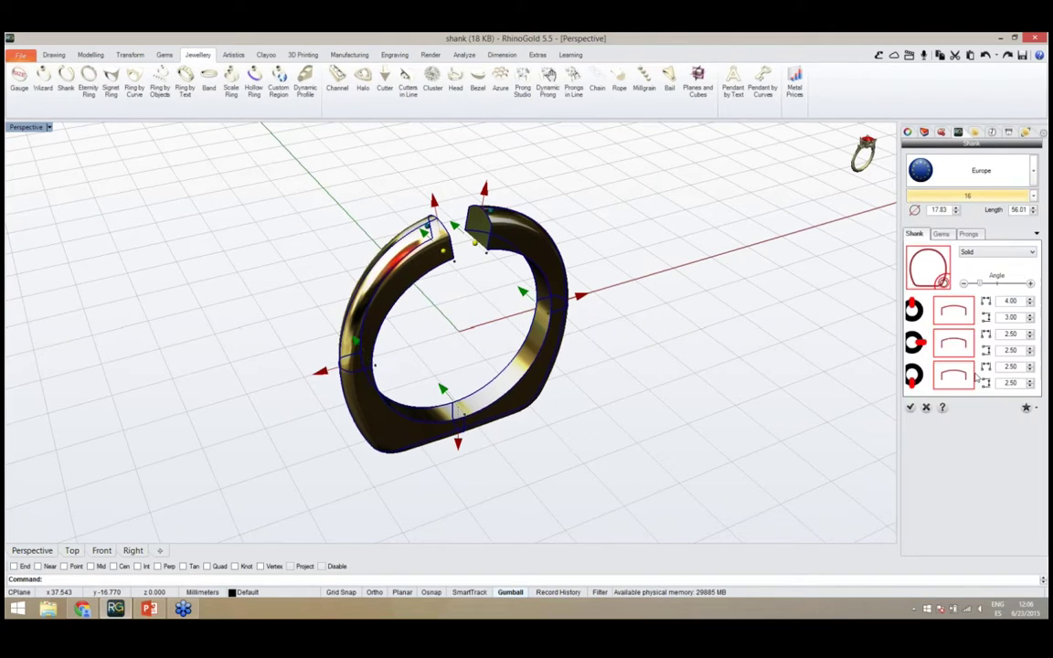
pyautogui.moveTo(753, 395); pyautogui.dragTo(603, 281, button='right')
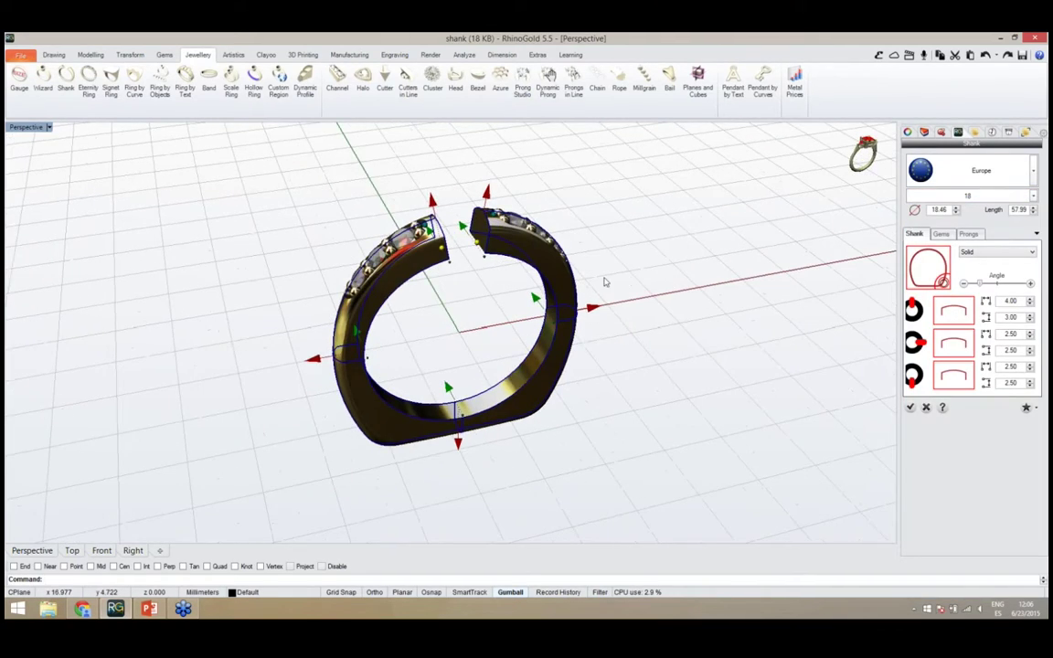
# Set the shank's outline curve to the round shape 013
pyautogui.click(927, 272)
pyautogui.moveTo(574, 217); pyautogui.dragTo(806, 177)
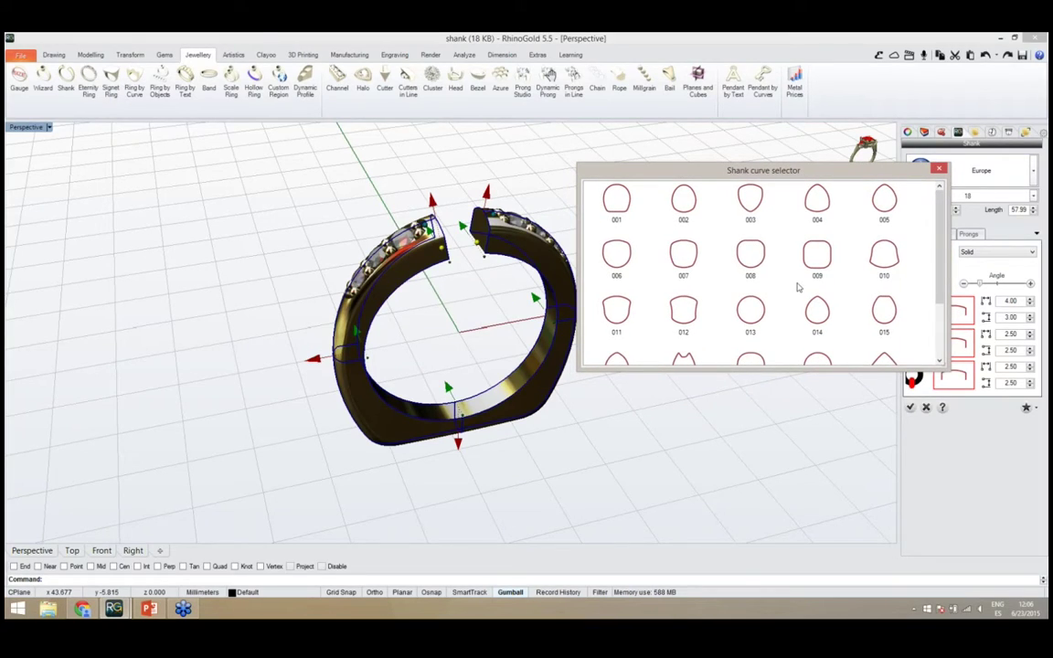
pyautogui.doubleClick(751, 311)
pyautogui.moveTo(421, 313)
pyautogui.mouseDown(button='right')
pyautogui.moveTo(564, 327)
pyautogui.moveTo(531, 304)
pyautogui.moveTo(437, 309)
pyautogui.mouseUp(button='right')
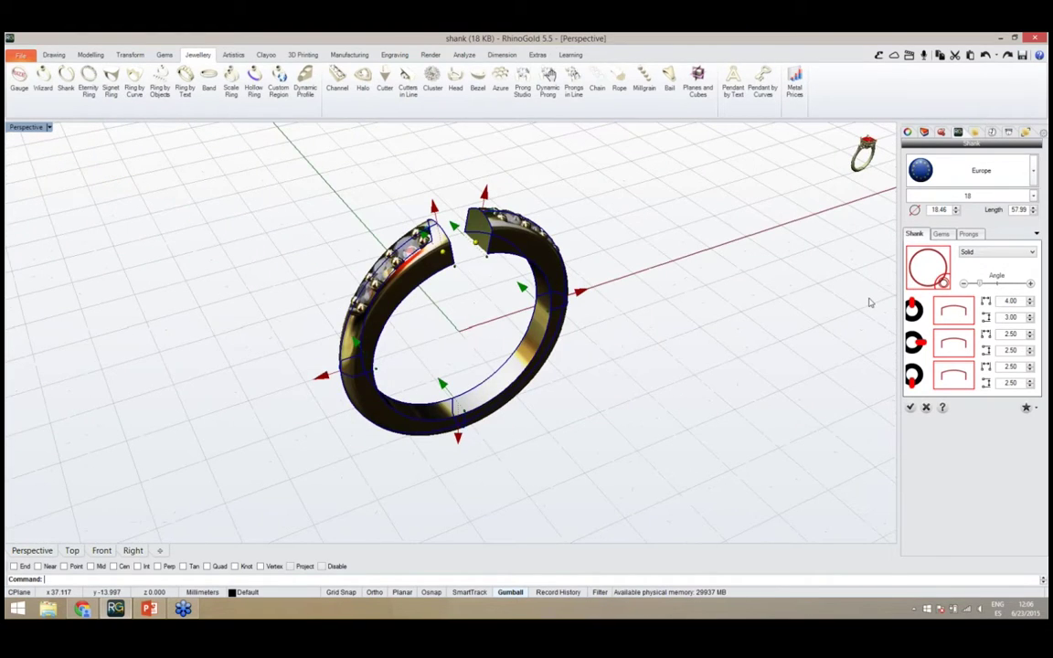
# Try outline curve 002 on the shank and inspect the resulting shape
pyautogui.click(930, 272)
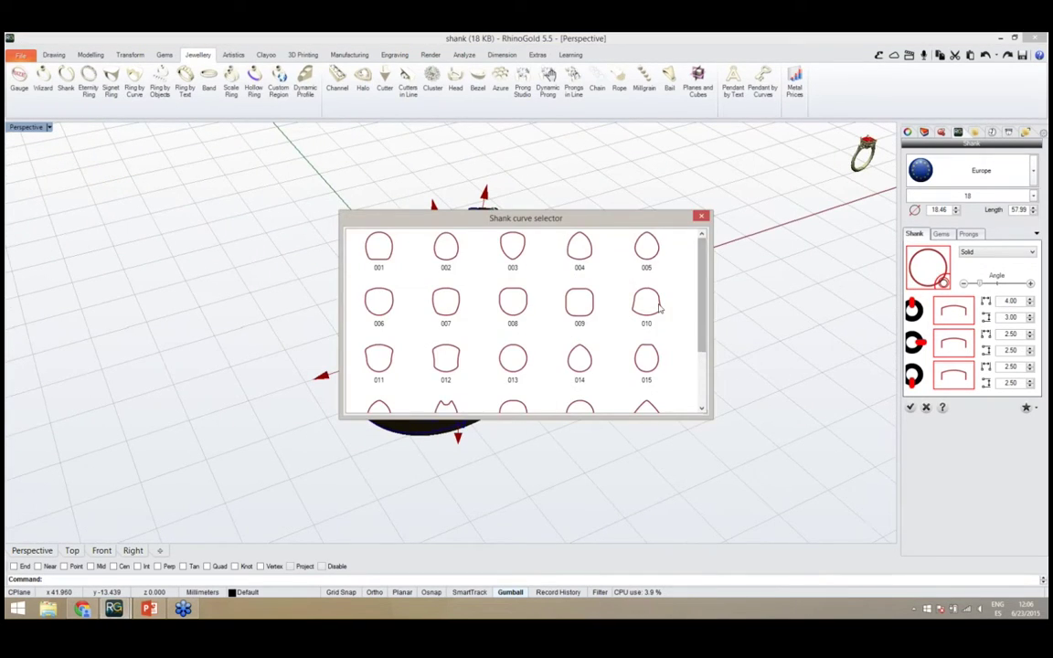
pyautogui.click(455, 252)
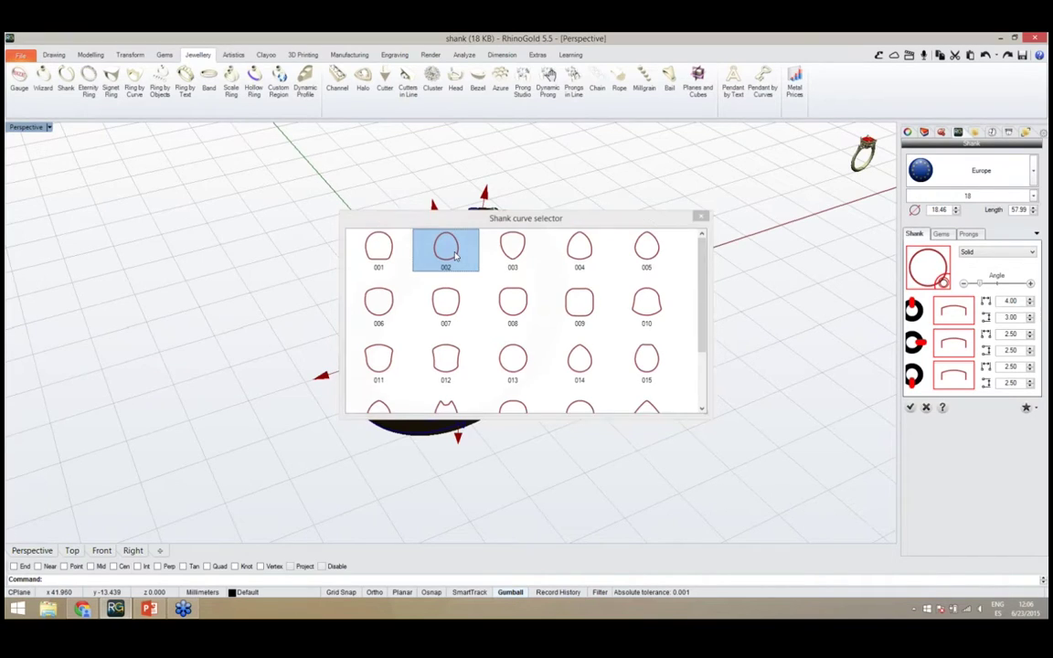
pyautogui.moveTo(477, 339); pyautogui.dragTo(436, 306, button='right')
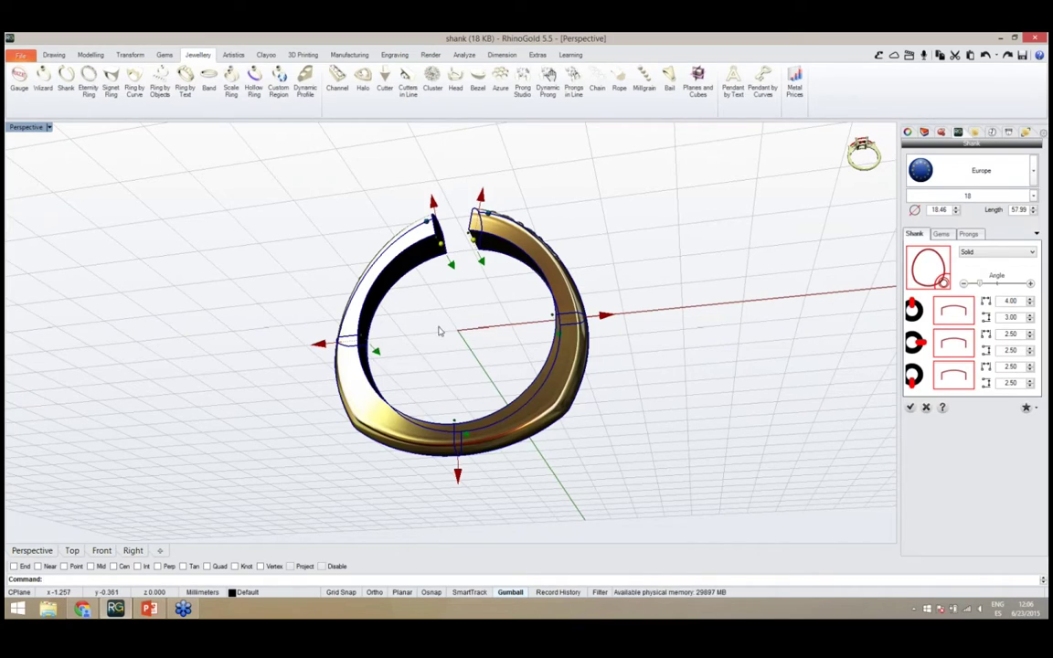
pyautogui.moveTo(429, 320); pyautogui.dragTo(453, 411, button='right')
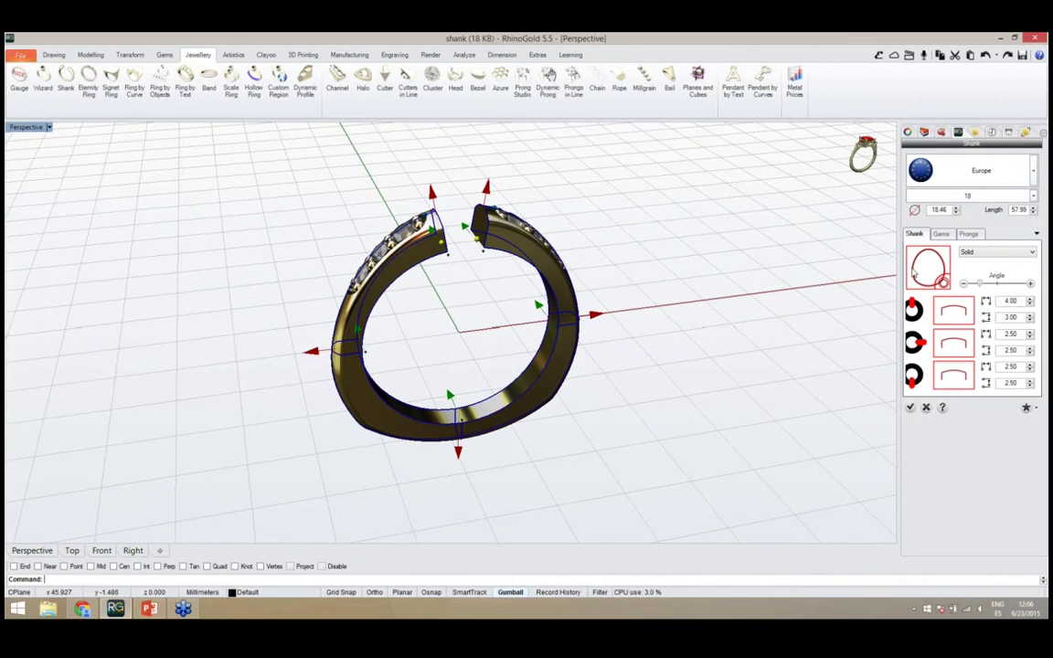
# Change the shank's outline curve back to the round shape 013 and inspect the ring
pyautogui.click(920, 270)
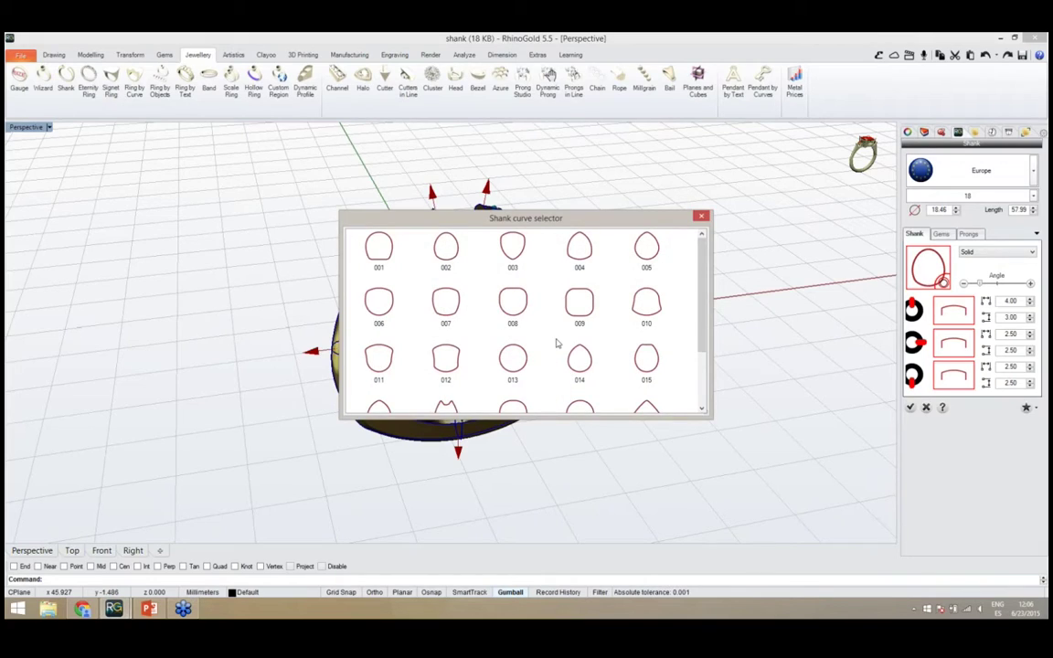
pyautogui.click(510, 364)
pyautogui.moveTo(412, 320)
pyautogui.mouseDown(button='right')
pyautogui.moveTo(463, 310)
pyautogui.moveTo(470, 329)
pyautogui.moveTo(430, 318)
pyautogui.mouseUp(button='right')
pyautogui.scroll(4, 464, 310)
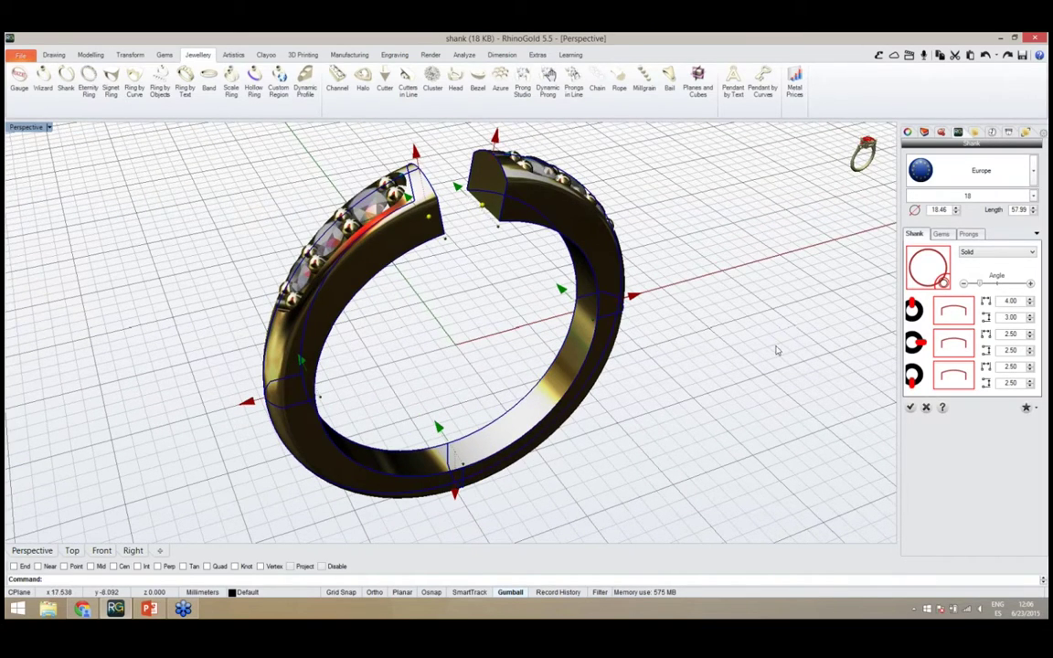
pyautogui.moveTo(733, 365); pyautogui.dragTo(614, 329, button='right')
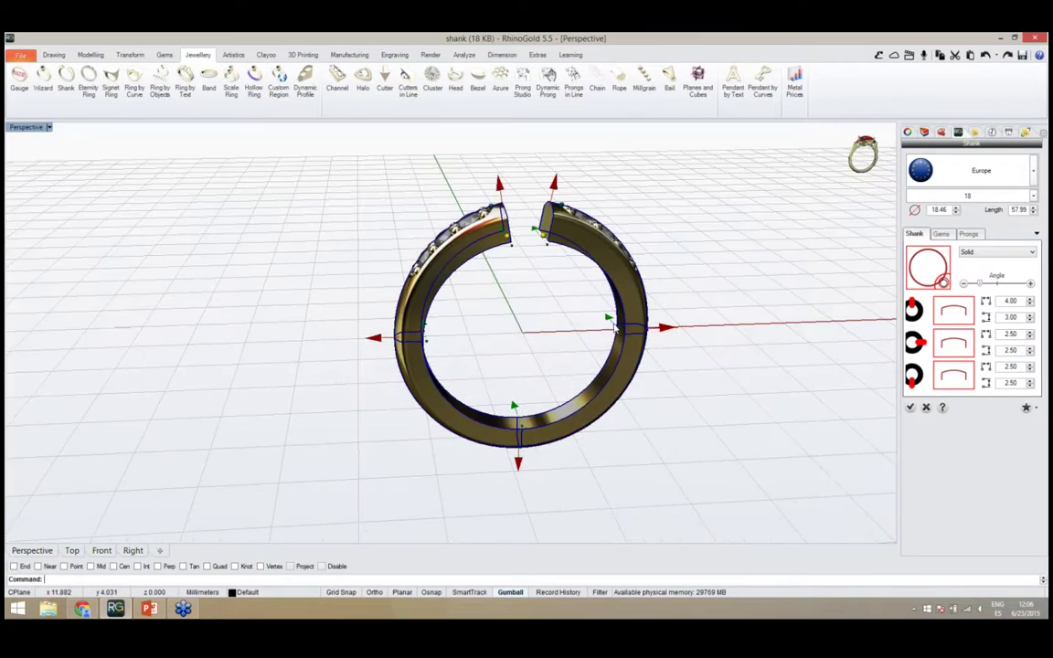
pyautogui.moveTo(532, 357); pyautogui.dragTo(564, 357, button='right')
pyautogui.scroll(2, 514, 412)
pyautogui.moveTo(514, 411); pyautogui.dragTo(544, 430, button='right')
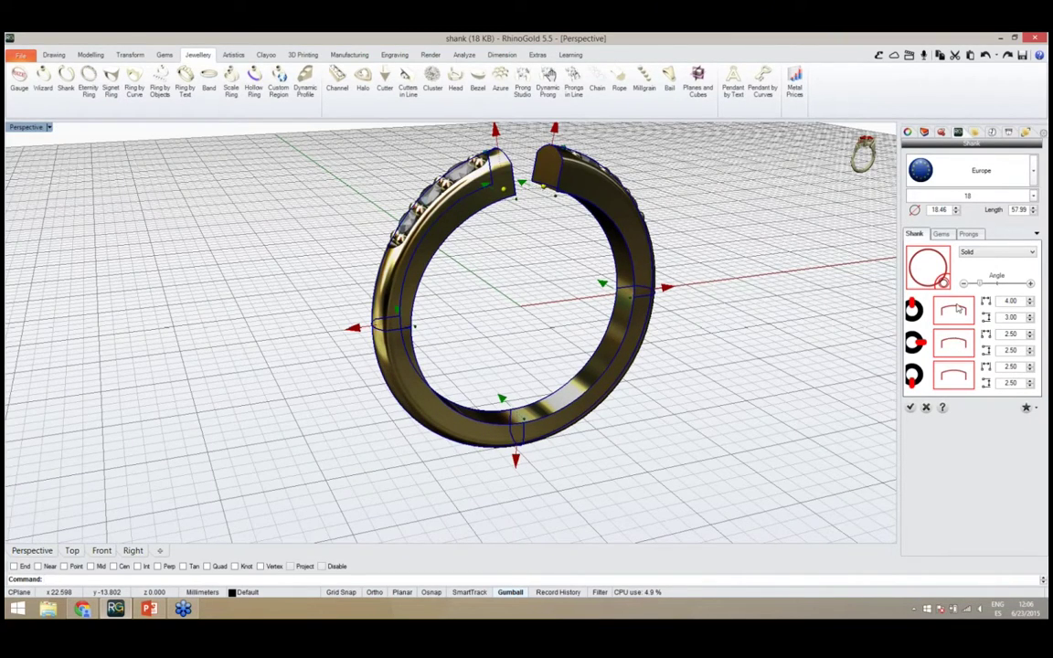
# Assign section profile 009 to the top, side and bottom of the shank
pyautogui.click(955, 311)
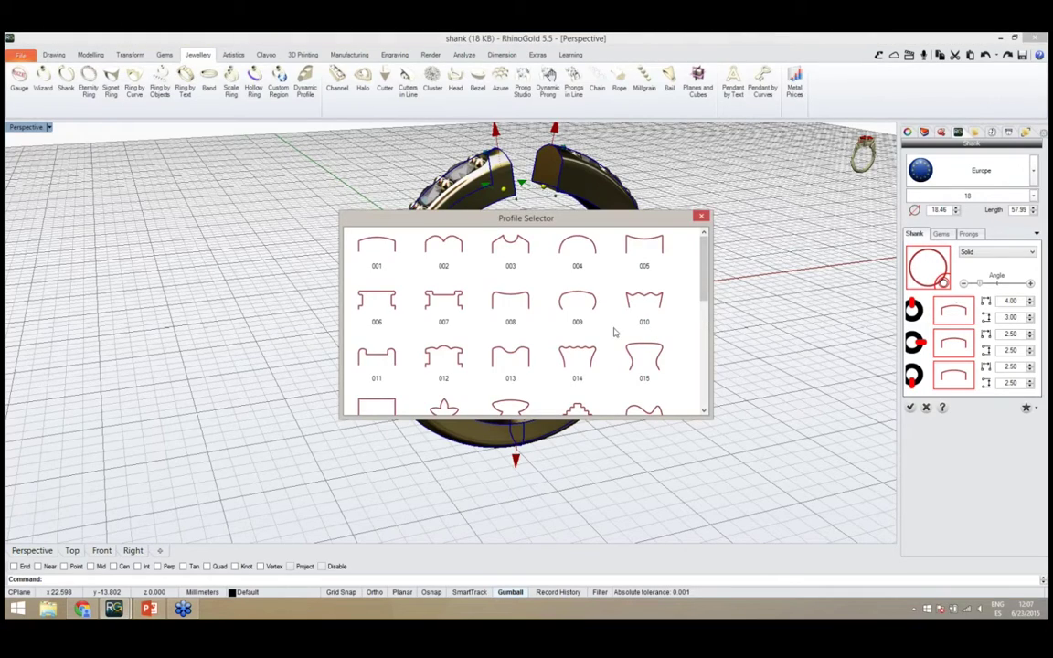
pyautogui.doubleClick(590, 311)
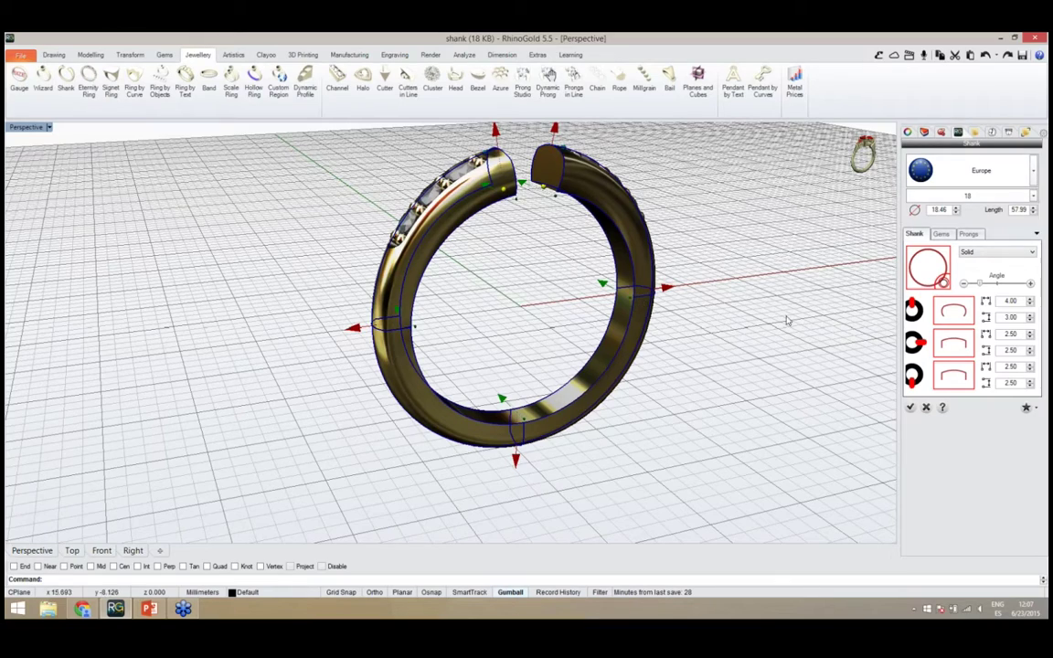
pyautogui.click(953, 345)
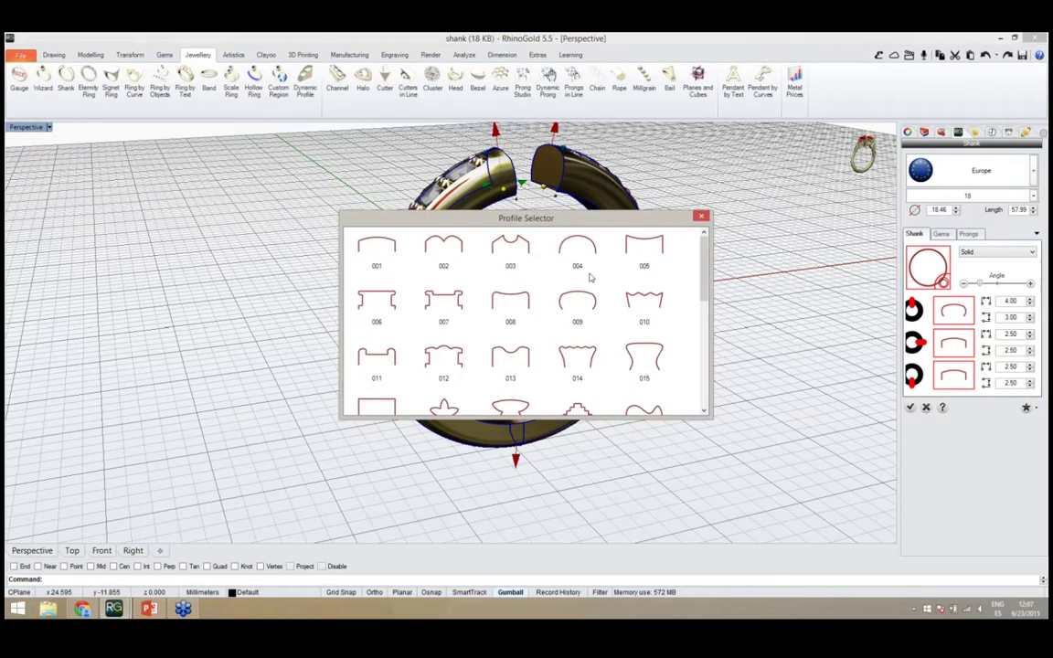
pyautogui.doubleClick(579, 310)
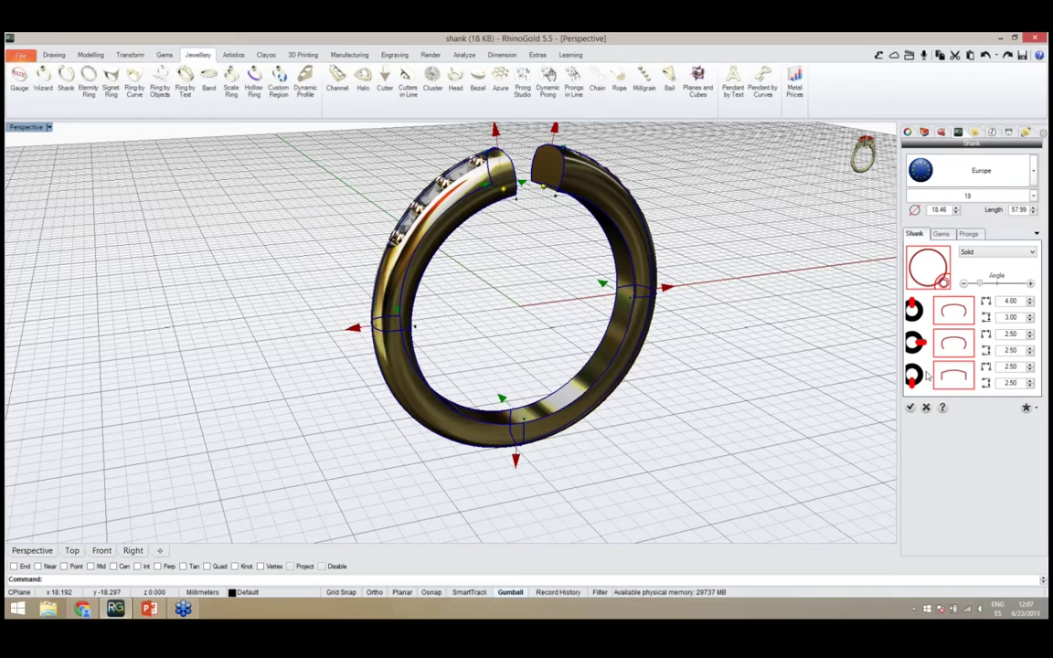
pyautogui.click(957, 373)
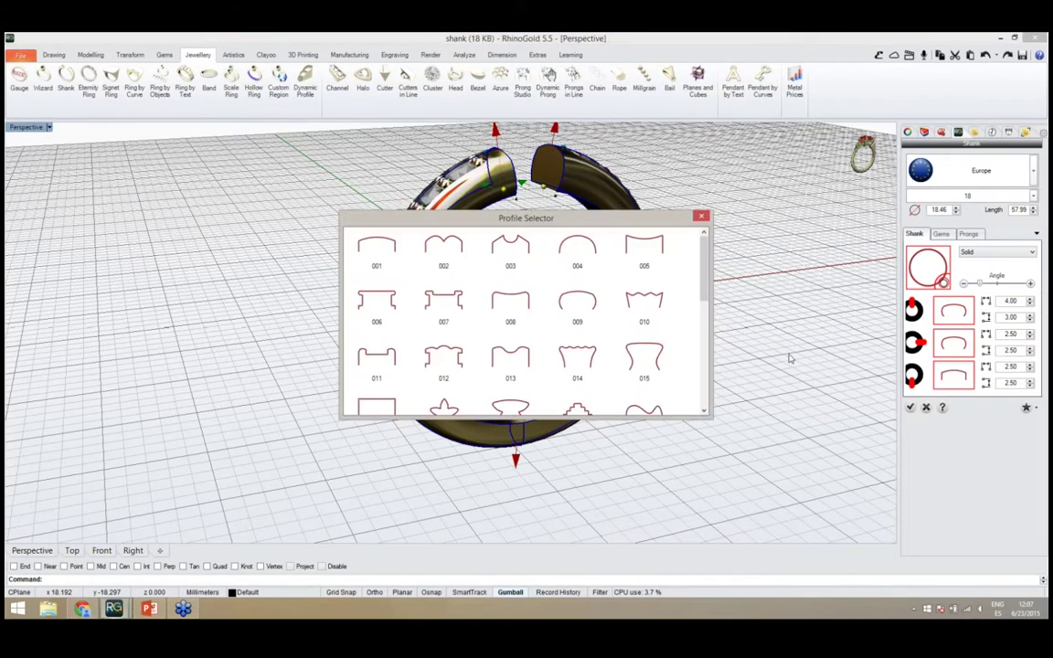
pyautogui.doubleClick(578, 304)
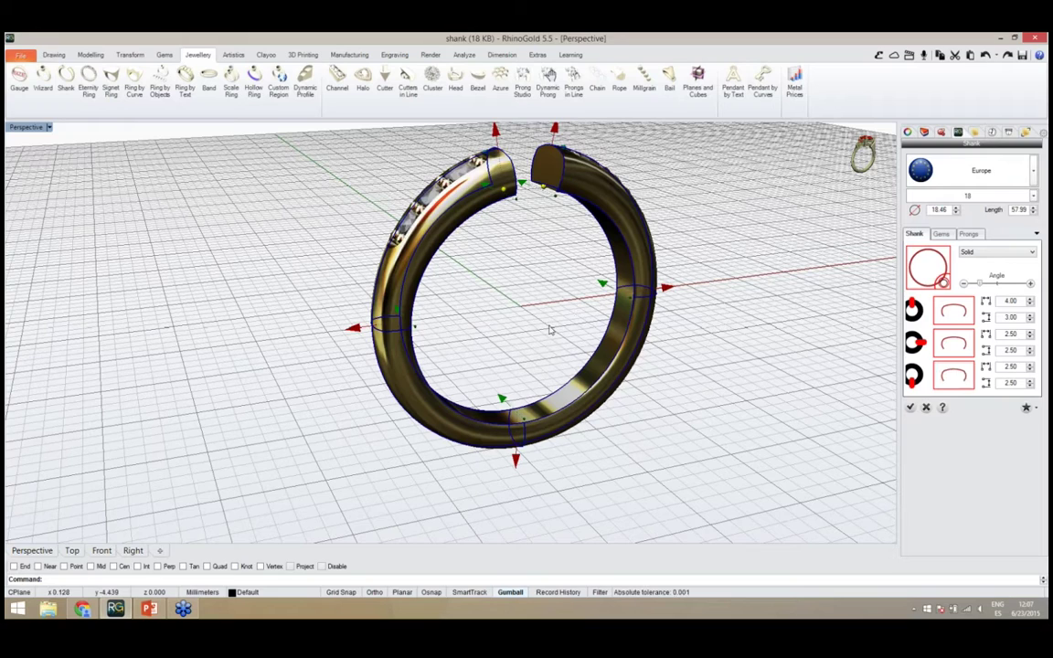
# Reduce the shank's thickness to 2.06 mm at the bottom and 2.42 mm at the sides
pyautogui.moveTo(521, 318); pyautogui.dragTo(539, 348, button='right')
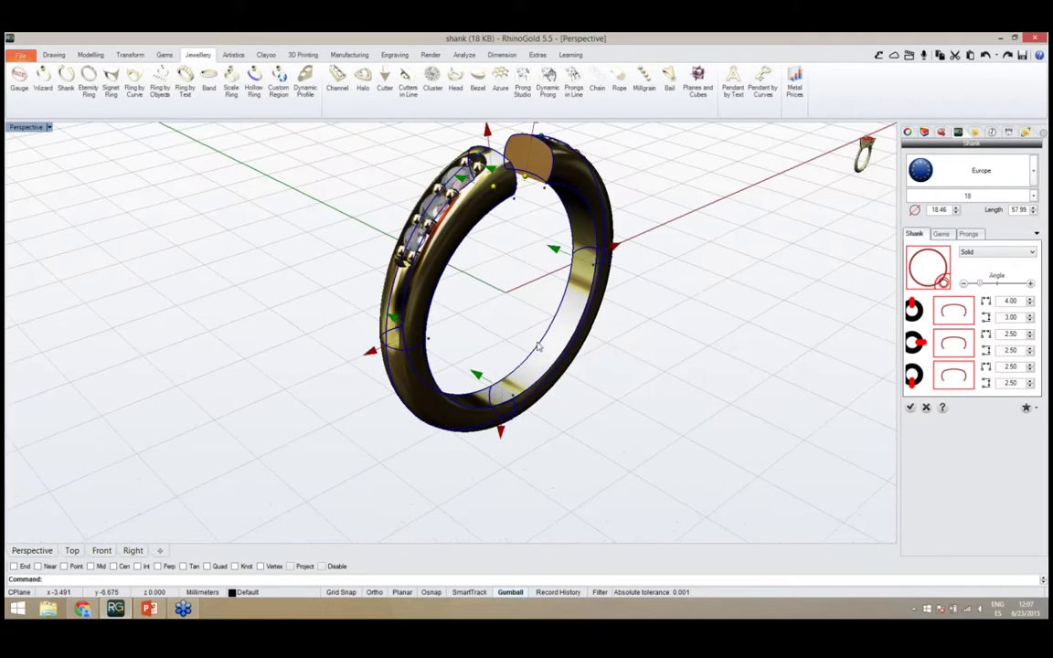
pyautogui.scroll(2, 539, 347)
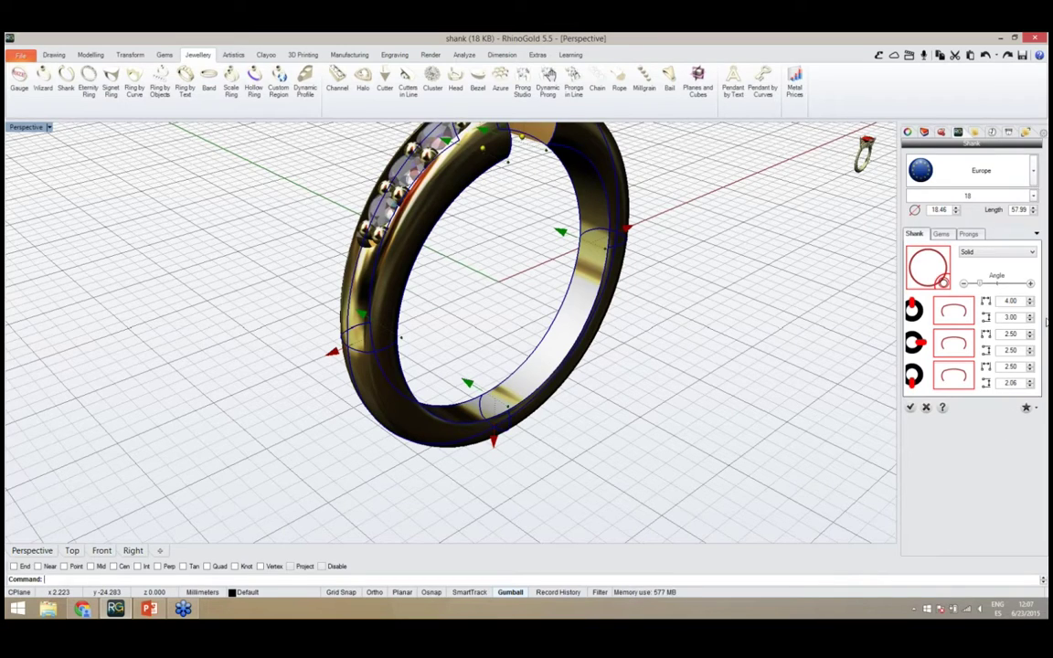
pyautogui.moveTo(656, 404); pyautogui.dragTo(597, 402, button='right')
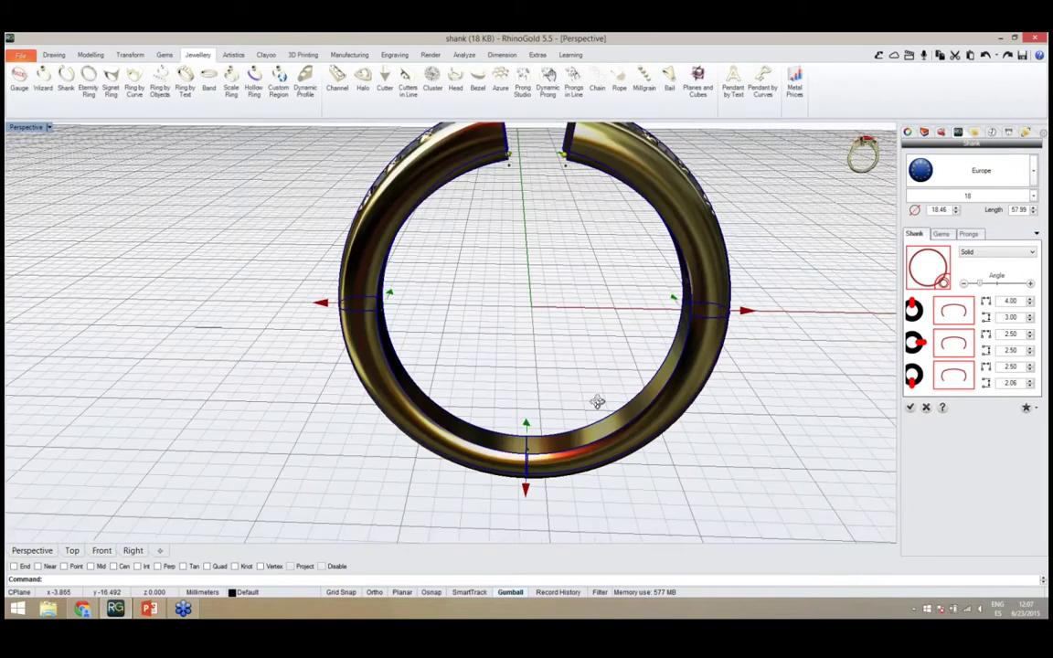
pyautogui.scroll(-2, 597, 402)
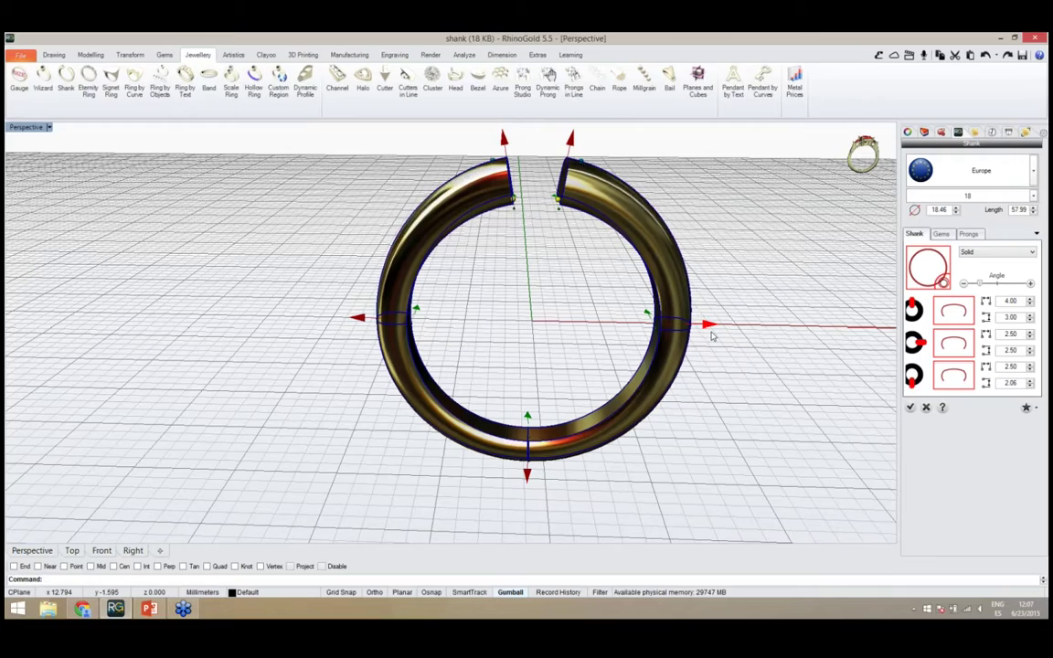
pyautogui.moveTo(522, 346); pyautogui.dragTo(553, 350, button='right')
# Widen the gap at the top of the shank to an angle of 40
pyautogui.scroll(5, 548, 342)
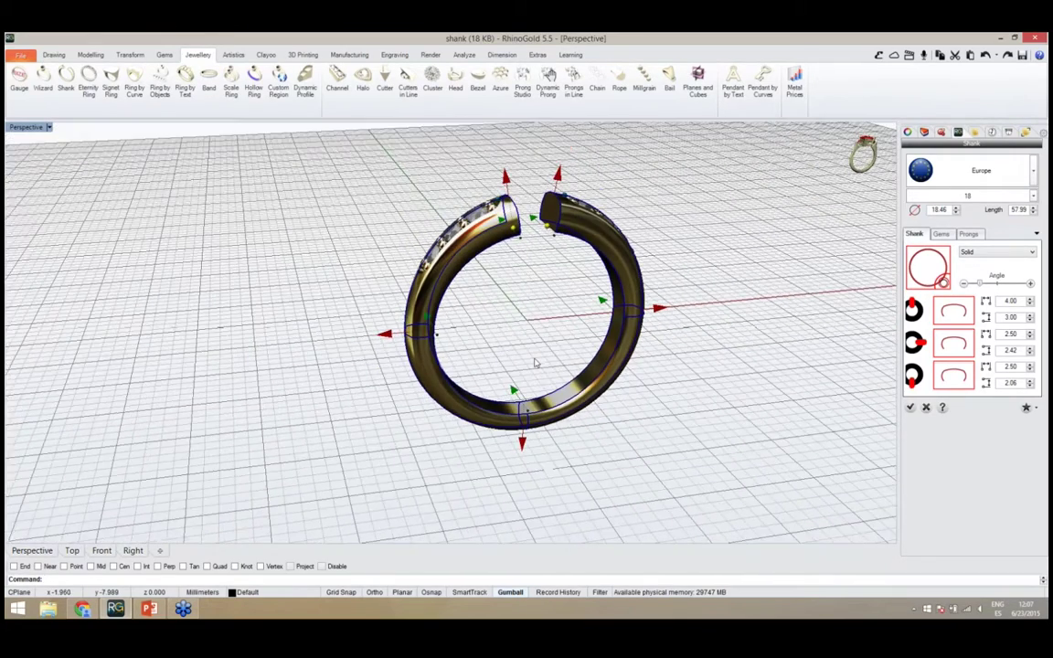
pyautogui.moveTo(495, 265); pyautogui.dragTo(469, 286)
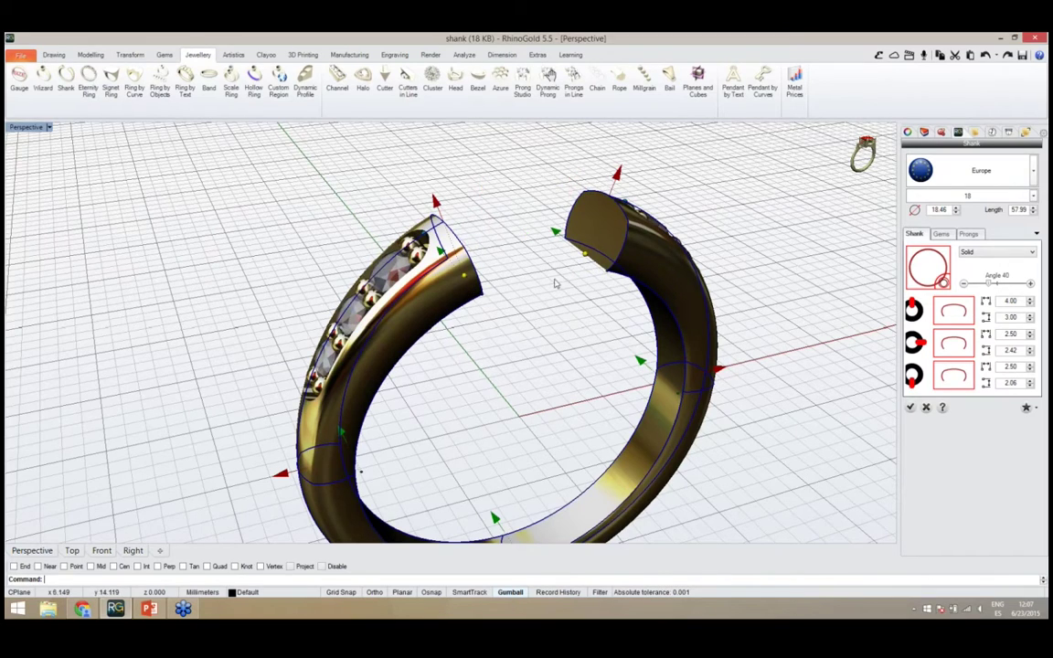
pyautogui.moveTo(464, 317); pyautogui.dragTo(507, 293, button='right')
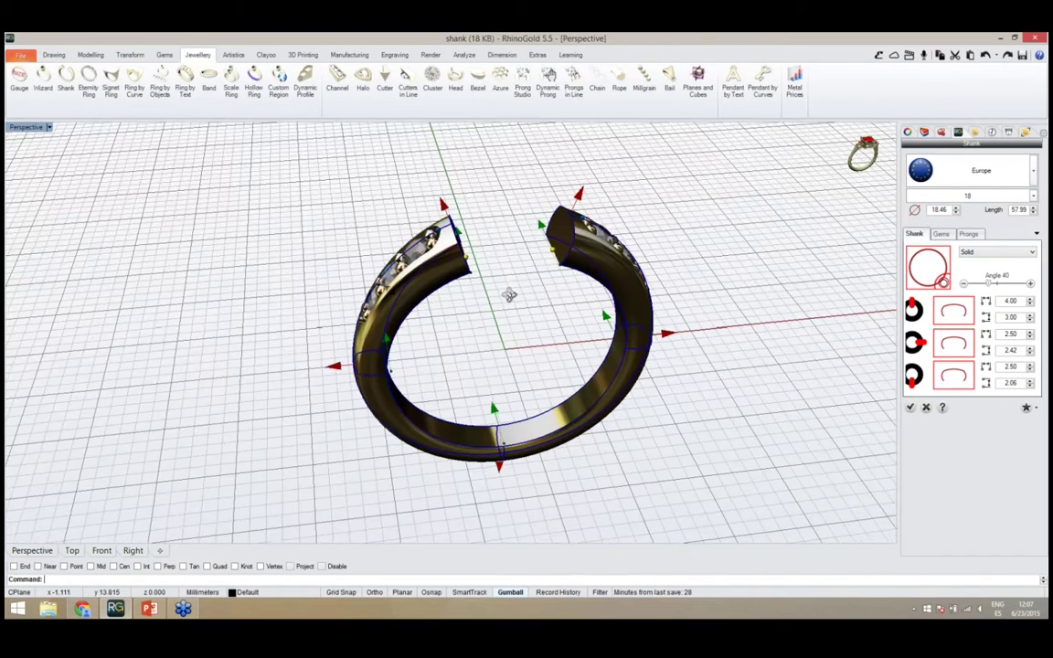
# Try the Comfort interior type on the shank and examine its inner surface
pyautogui.click(985, 253)
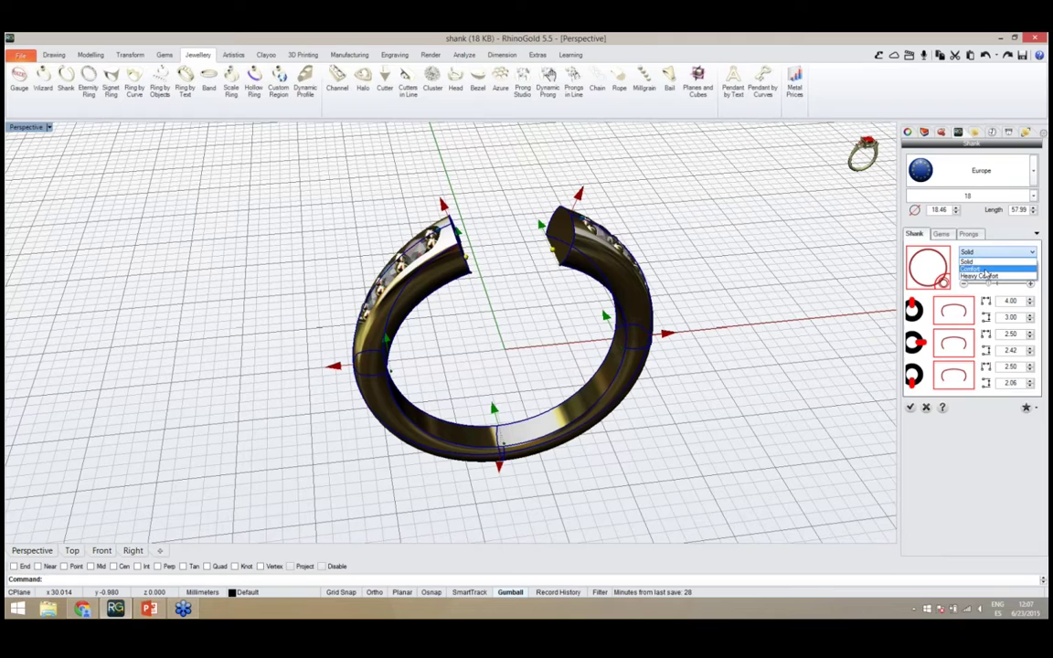
pyautogui.click(984, 269)
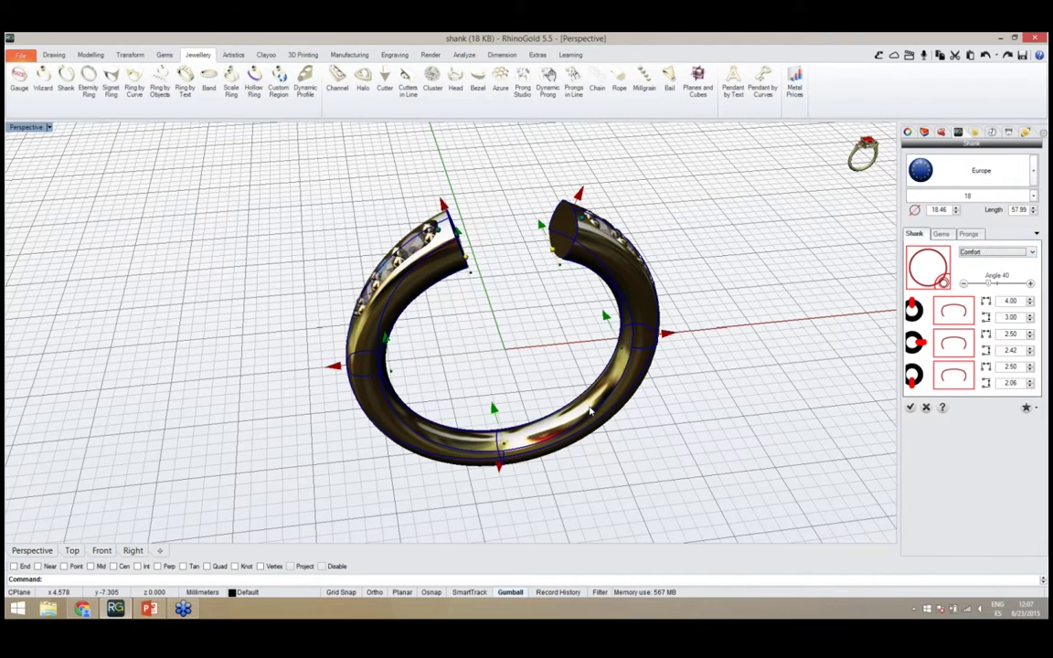
pyautogui.moveTo(590, 421); pyautogui.dragTo(594, 386, button='right')
pyautogui.scroll(5, 595, 397)
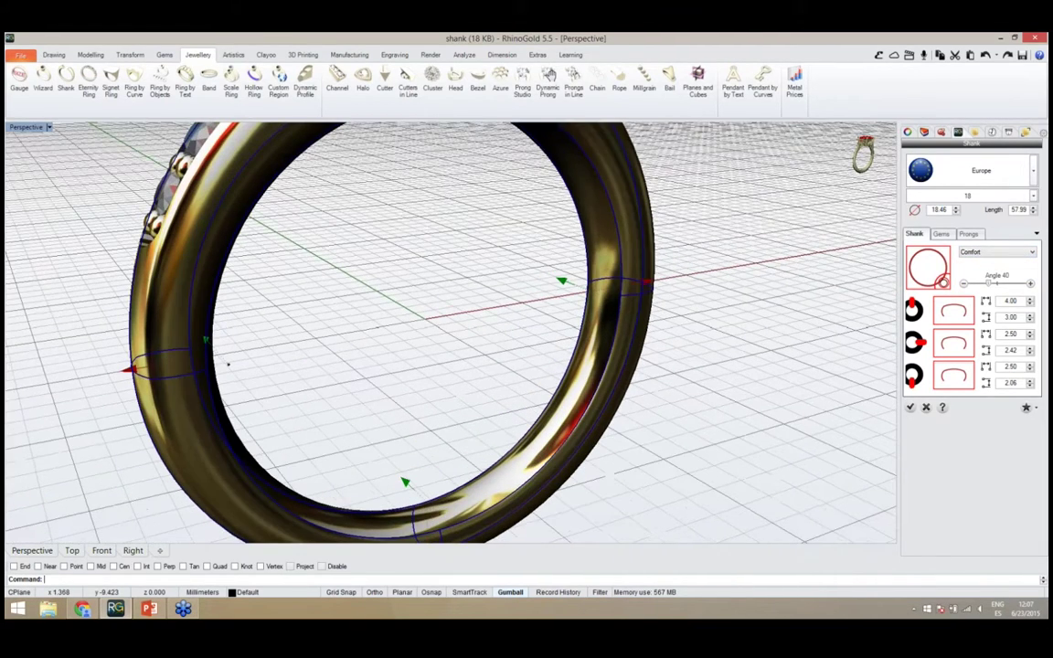
pyautogui.moveTo(228, 364); pyautogui.dragTo(264, 322, button='right')
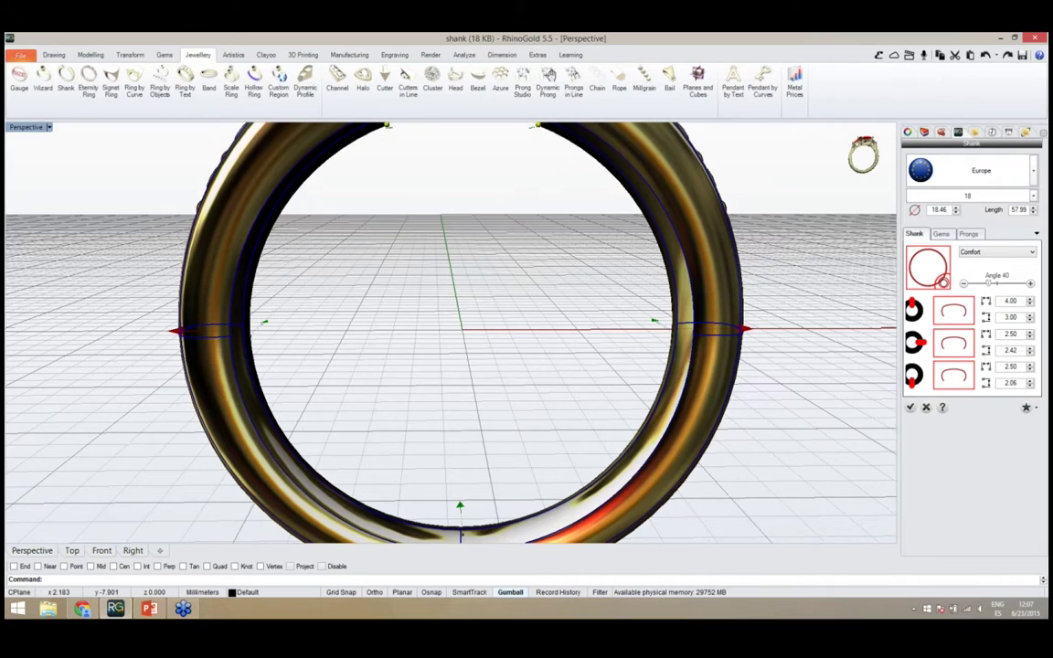
# Try the Heavy Comfort interior on the shank and return the type to Solid
pyautogui.scroll(-2, 538, 376)
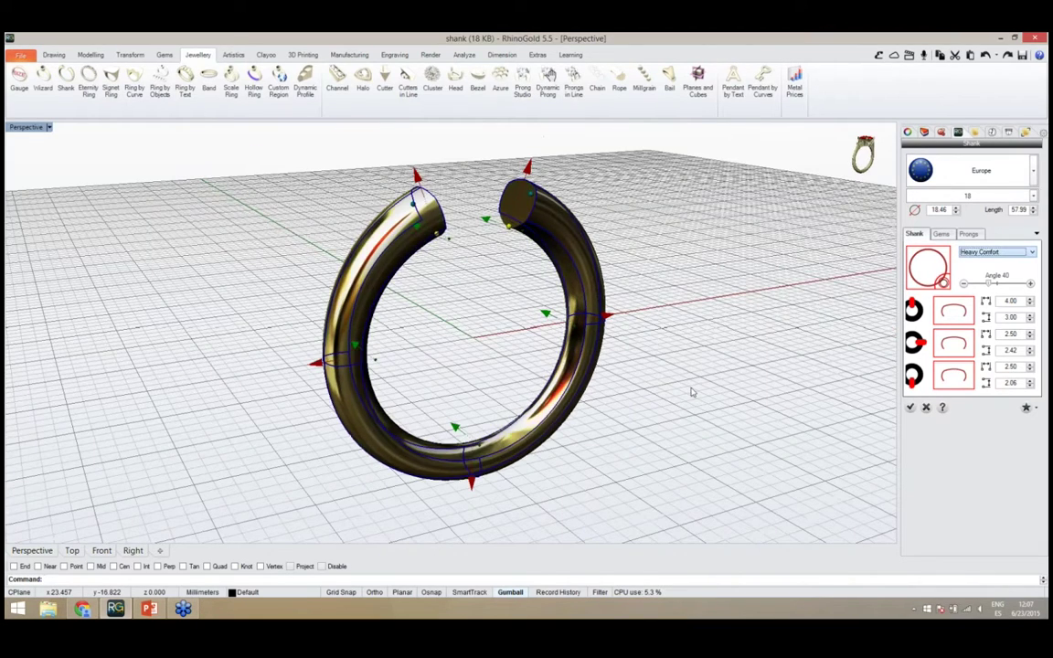
pyautogui.moveTo(695, 395); pyautogui.dragTo(682, 371, button='right')
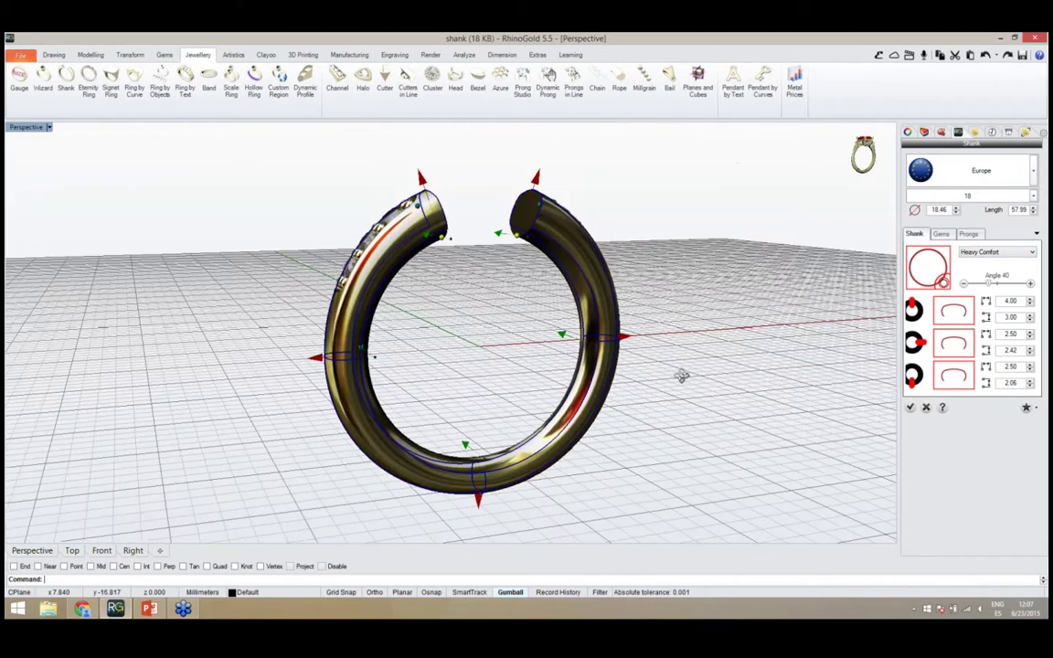
pyautogui.click(994, 252)
pyautogui.click(987, 262)
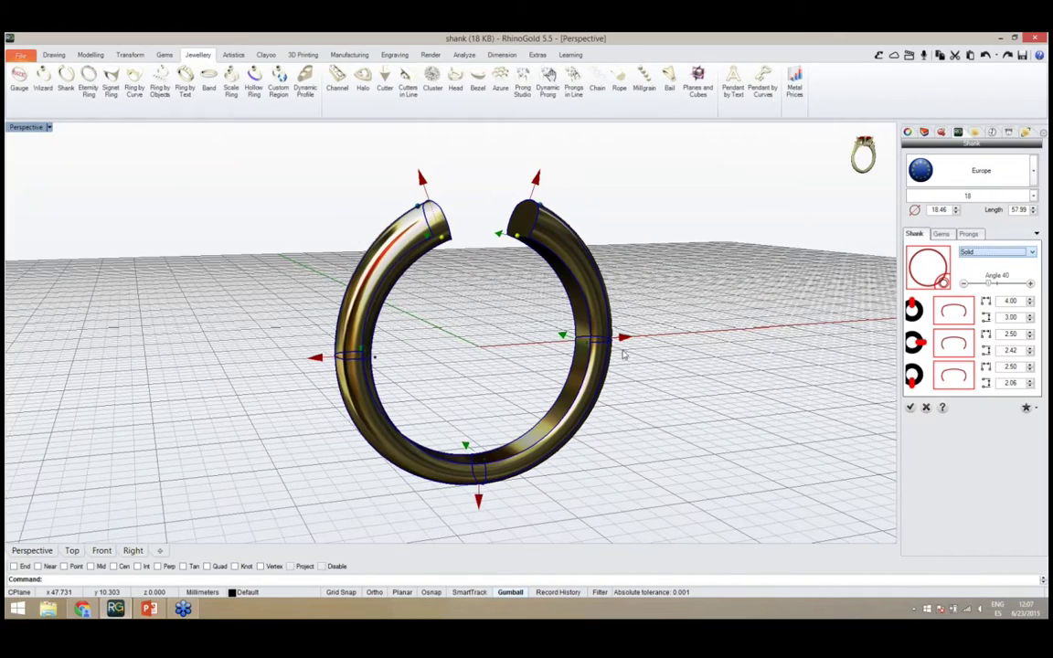
# Turn on the gem row for the shank and set the number of gems to 5
pyautogui.moveTo(519, 381); pyautogui.dragTo(612, 309, button='right')
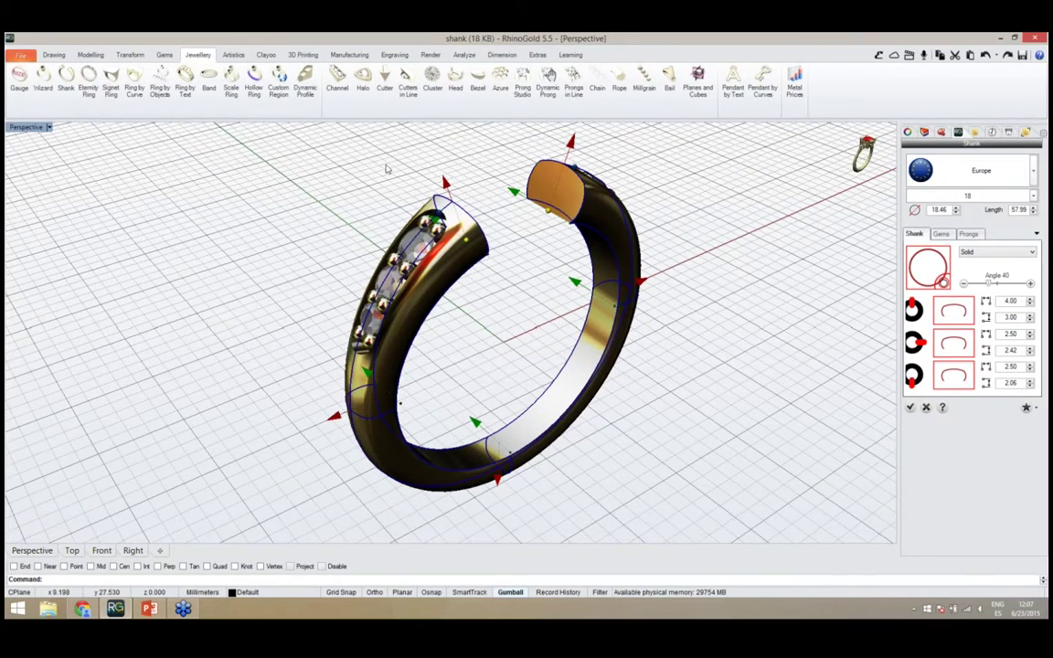
pyautogui.moveTo(449, 188); pyautogui.dragTo(478, 255)
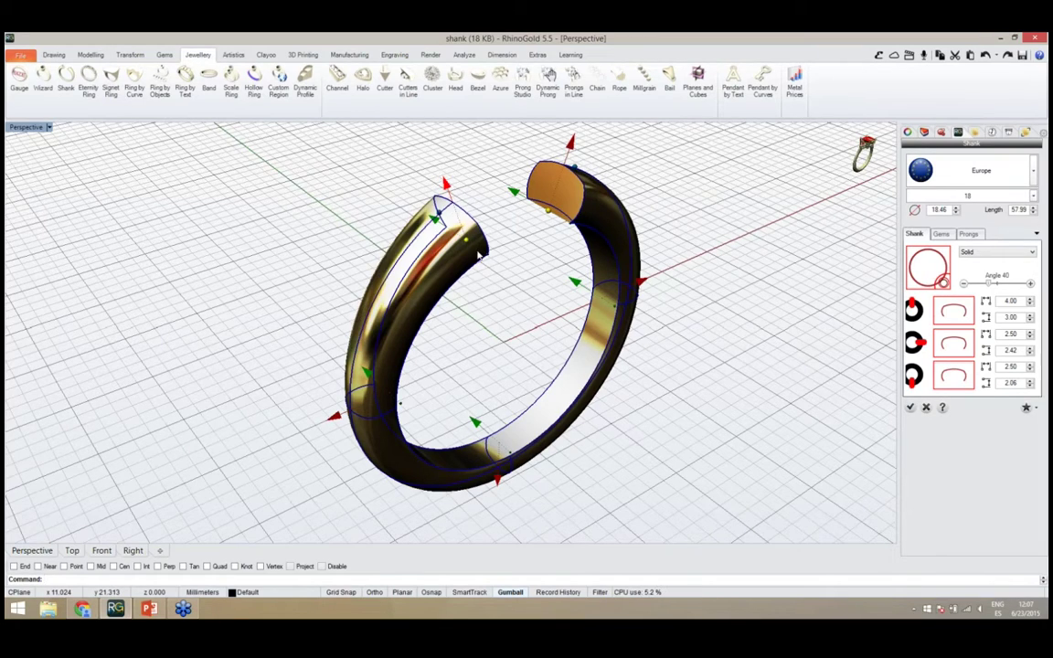
pyautogui.moveTo(486, 333); pyautogui.dragTo(513, 330, button='right')
pyautogui.click(941, 235)
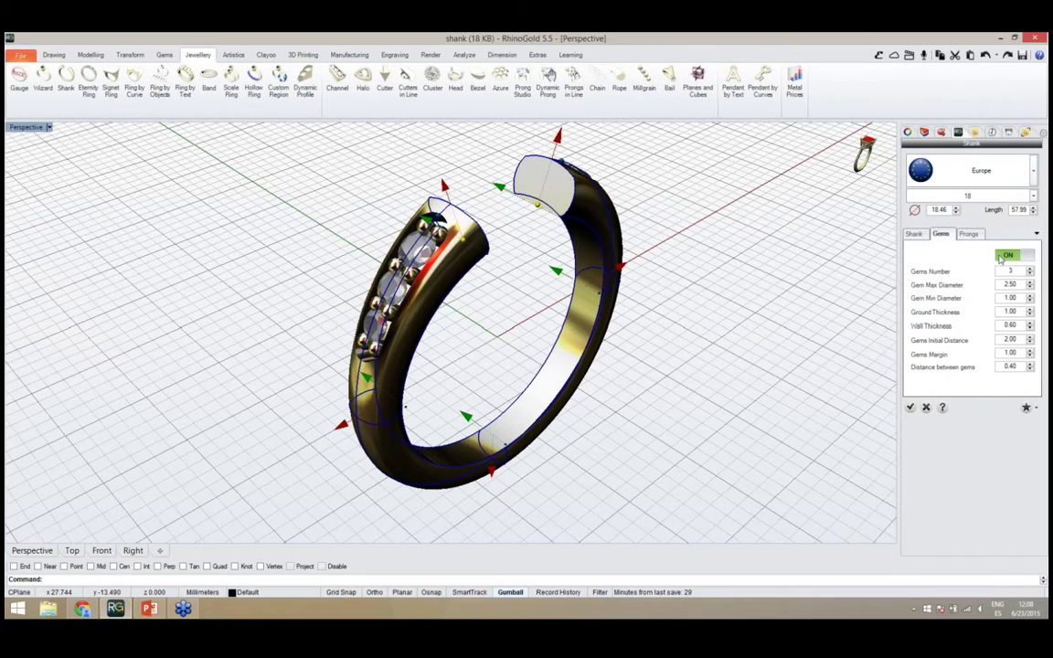
pyautogui.moveTo(486, 347)
pyautogui.mouseDown(button='right')
pyautogui.moveTo(572, 328)
pyautogui.moveTo(478, 352)
pyautogui.mouseUp(button='right')
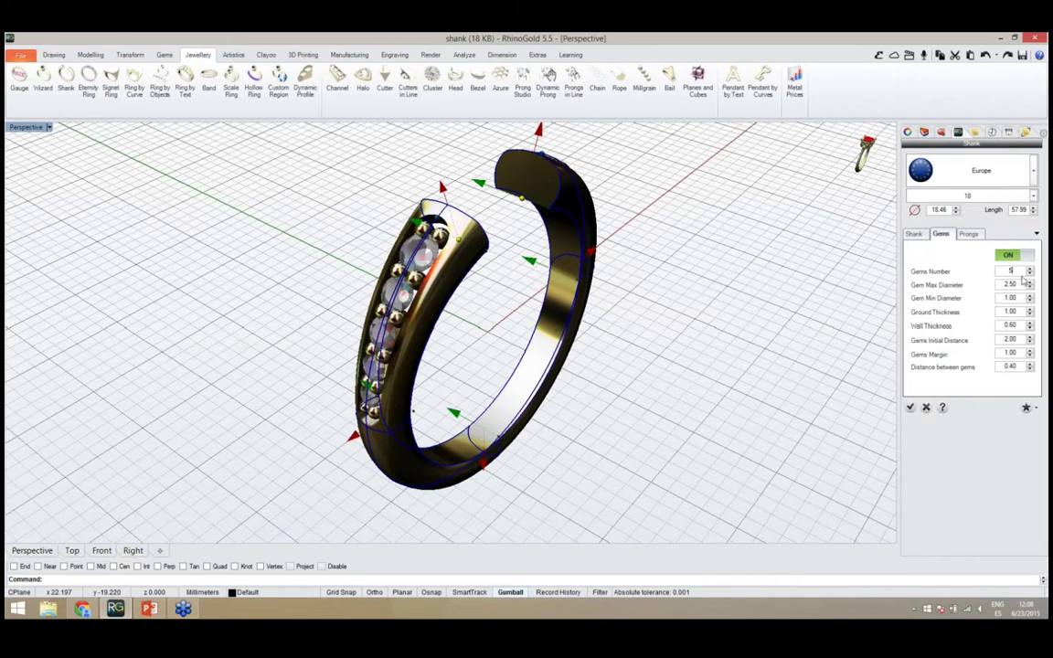
pyautogui.moveTo(507, 349); pyautogui.dragTo(560, 365, button='right')
# Examine the gem row on the shank up close and review its prong settings
pyautogui.scroll(5, 445, 274)
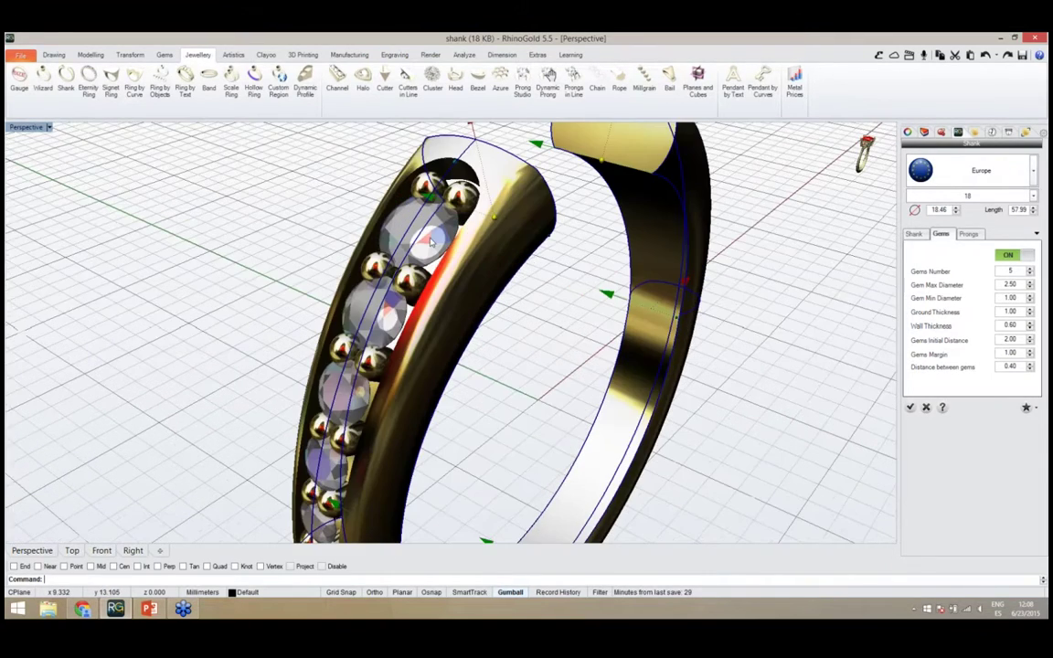
pyautogui.scroll(-4, 443, 274)
pyautogui.moveTo(453, 333); pyautogui.dragTo(465, 358, button='right')
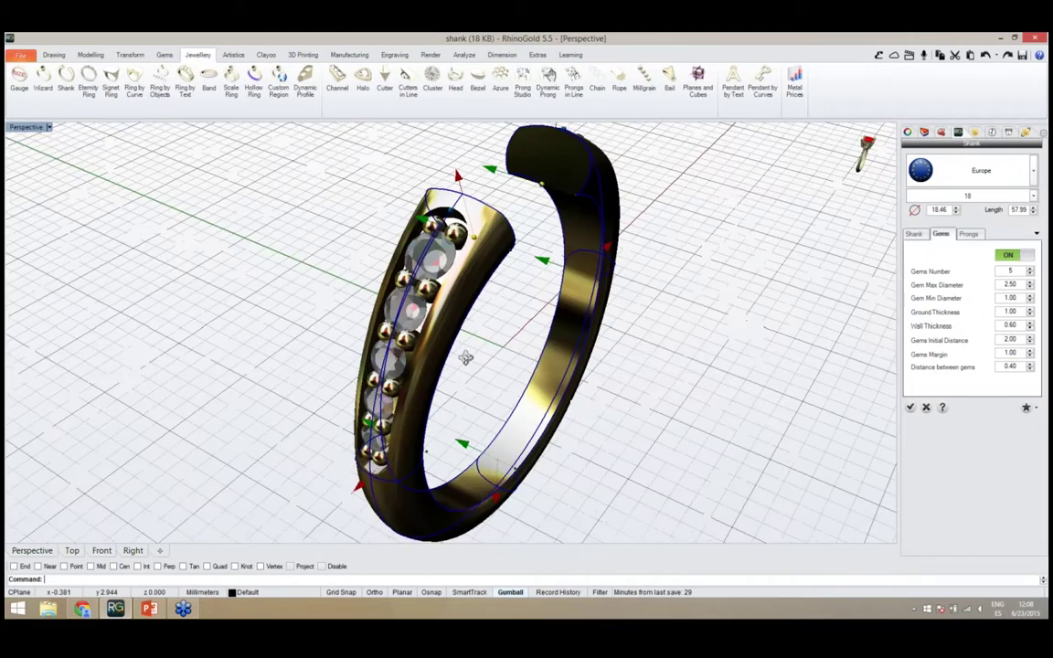
pyautogui.scroll(-4, 454, 325)
pyautogui.moveTo(426, 399); pyautogui.dragTo(567, 370, button='right')
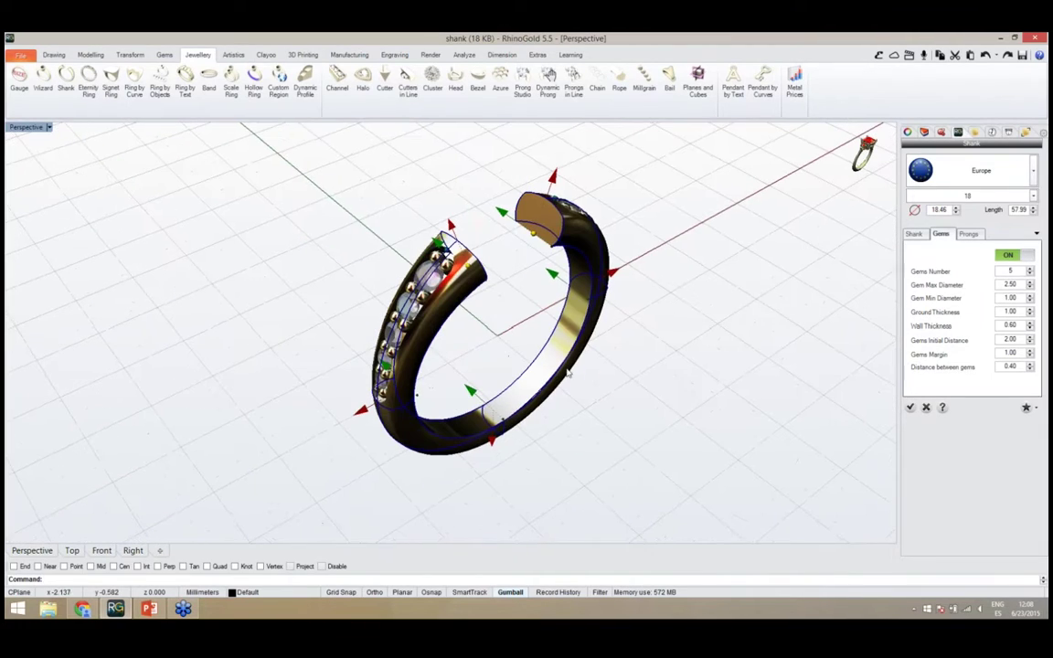
pyautogui.click(968, 236)
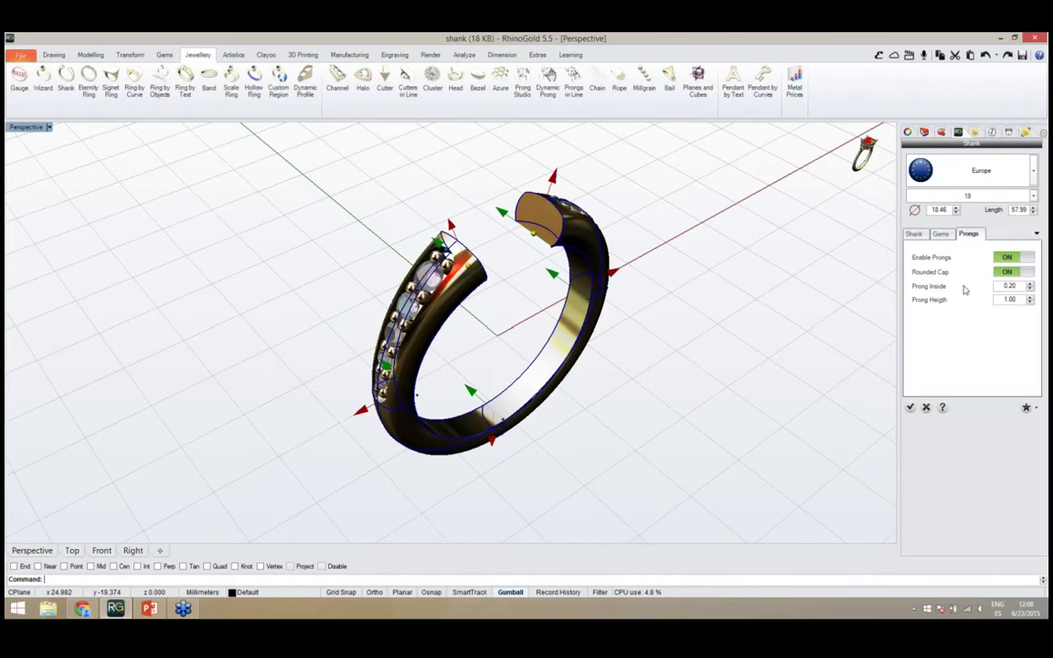
pyautogui.click(941, 234)
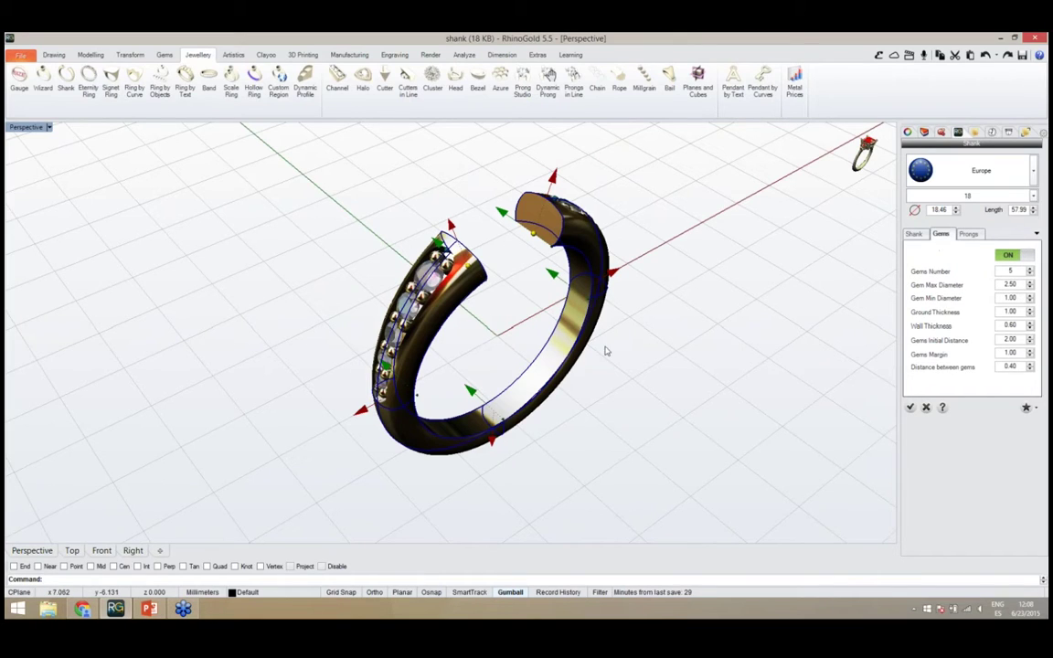
# Narrow the gap at the top of the shank slightly and create the finished shank with its gems
pyautogui.moveTo(486, 347)
pyautogui.mouseDown(button='right')
pyautogui.moveTo(580, 309)
pyautogui.moveTo(493, 325)
pyautogui.moveTo(528, 324)
pyautogui.moveTo(526, 357)
pyautogui.moveTo(487, 358)
pyautogui.mouseUp(button='right')
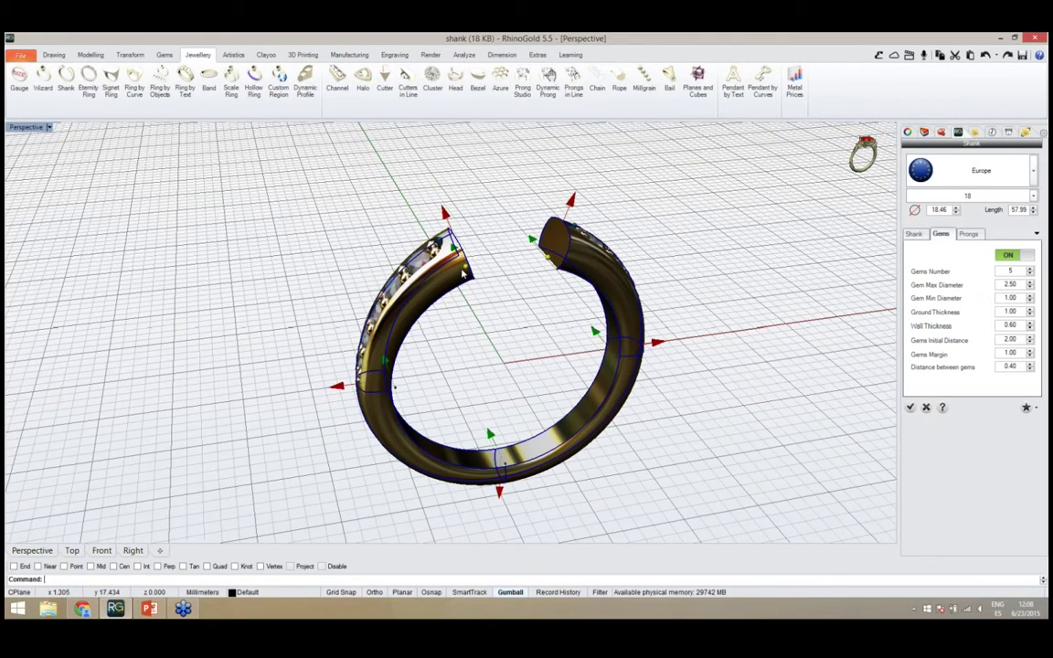
pyautogui.moveTo(464, 272); pyautogui.dragTo(471, 264)
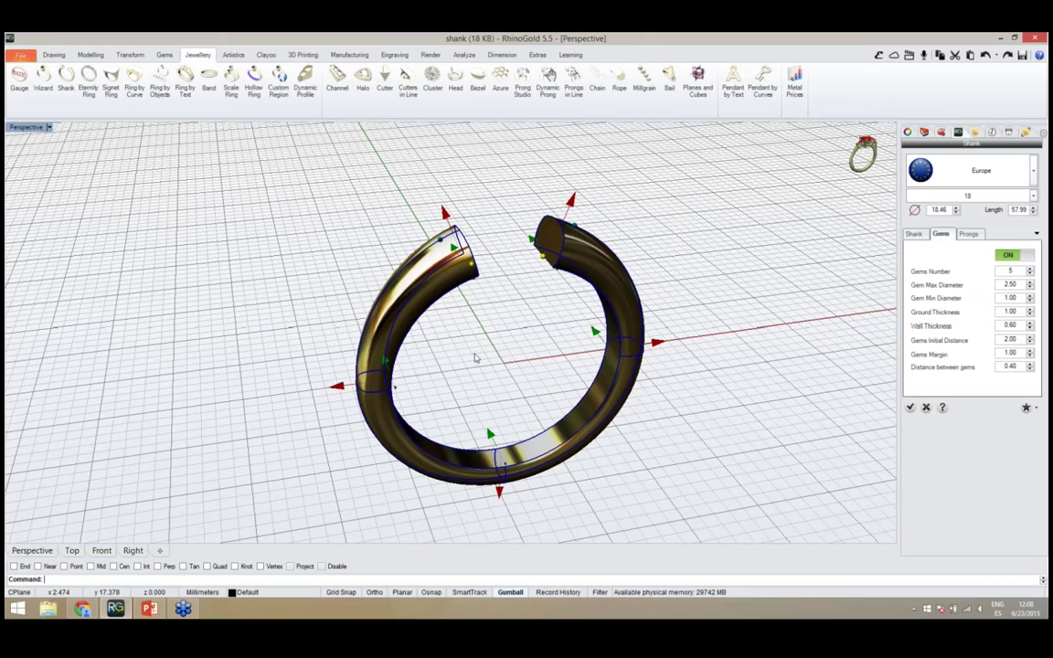
pyautogui.moveTo(483, 358); pyautogui.dragTo(522, 353, button='right')
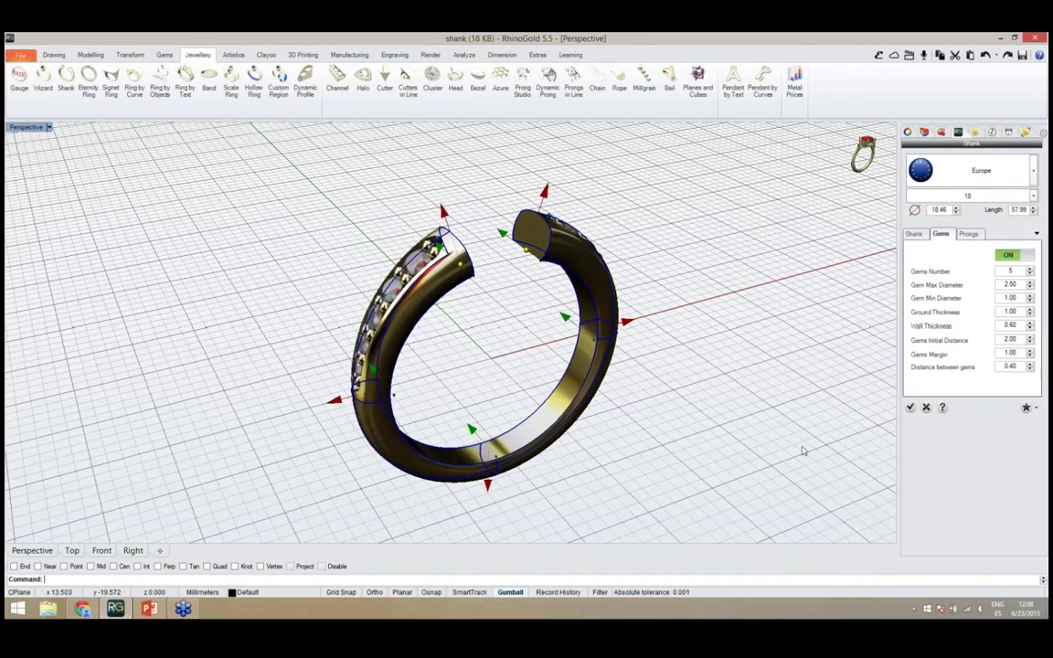
pyautogui.click(910, 409)
pyautogui.moveTo(698, 399); pyautogui.dragTo(585, 374, button='right')
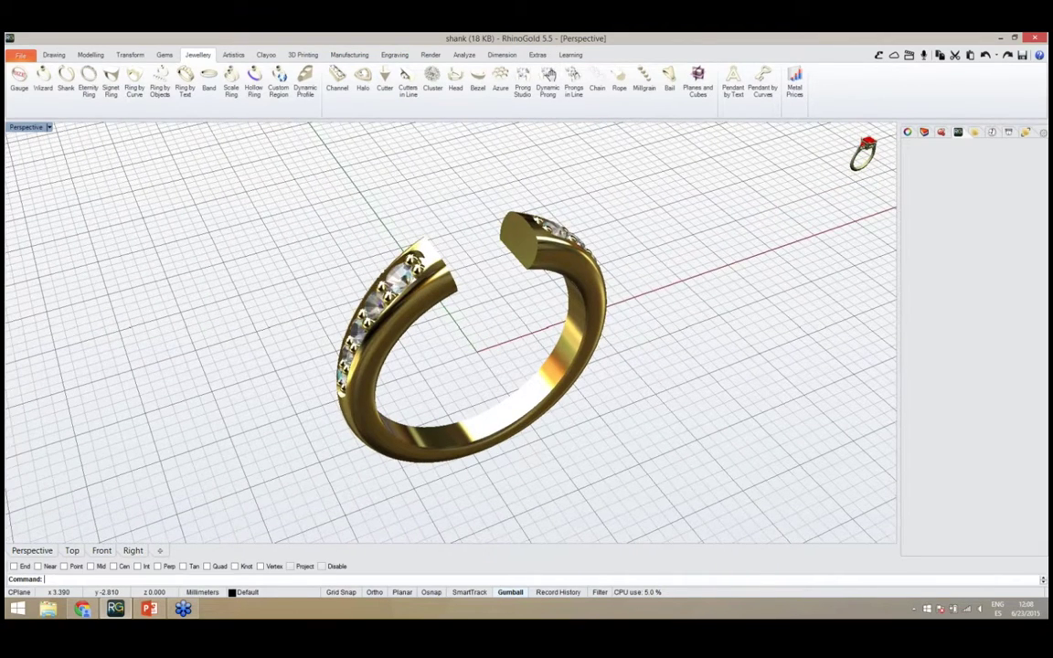
pyautogui.click(526, 398)
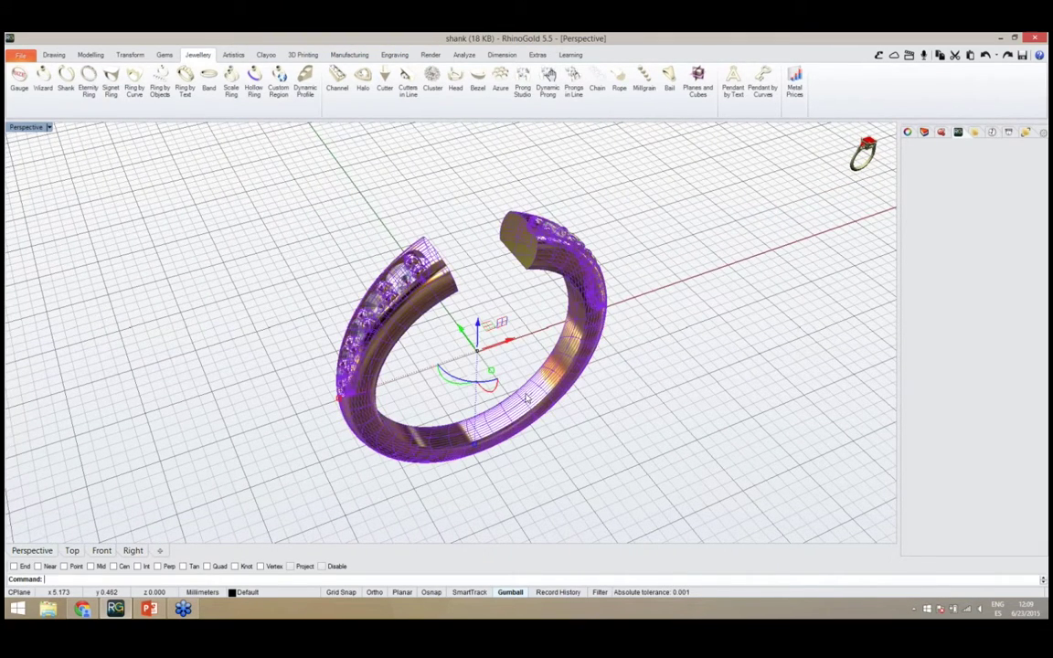
pyautogui.middleClick(525, 397)
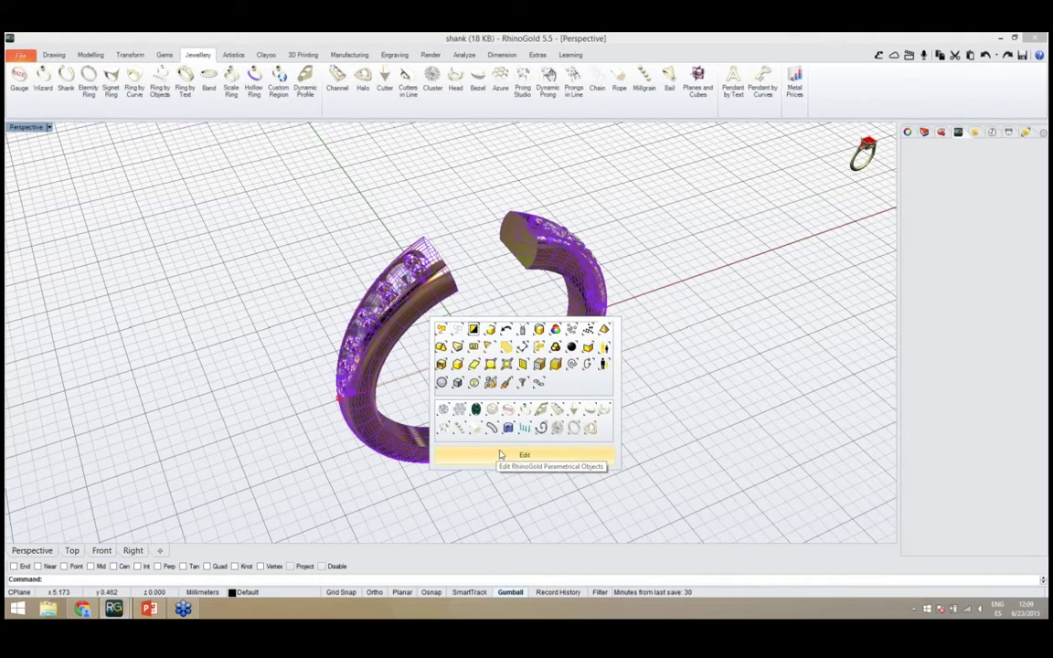
pyautogui.click(643, 430)
pyautogui.moveTo(573, 451)
pyautogui.mouseDown(button='right')
pyautogui.moveTo(486, 415)
pyautogui.moveTo(479, 353)
pyautogui.moveTo(395, 303)
pyautogui.mouseUp(button='right')
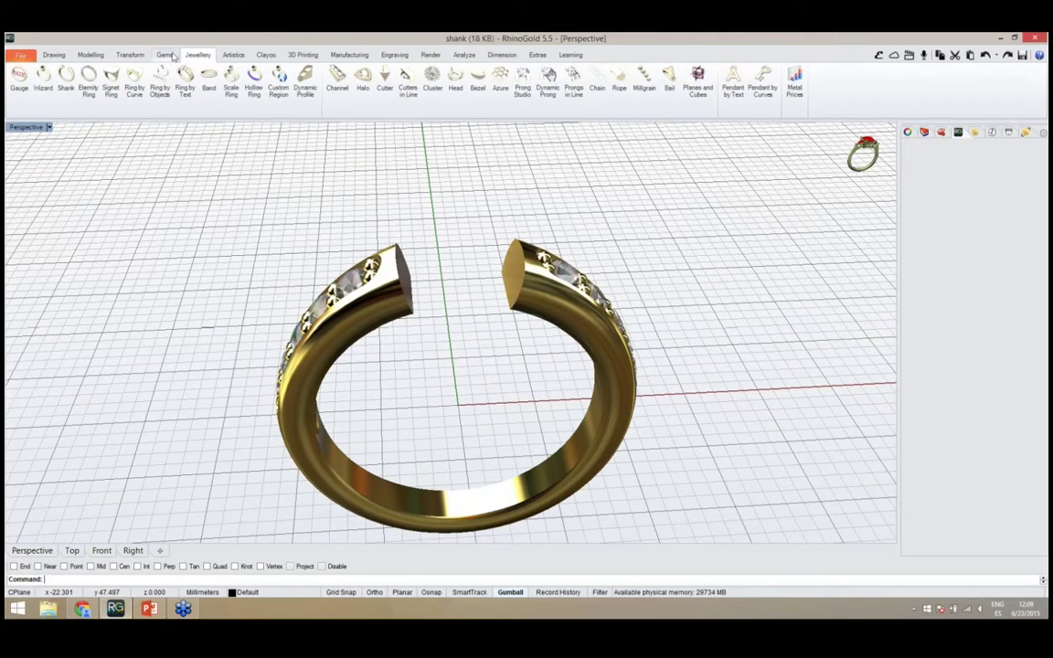
# Create a Brilliant-cut Diamond with a diameter of 5 mm using Gem Studio
pyautogui.click(167, 55)
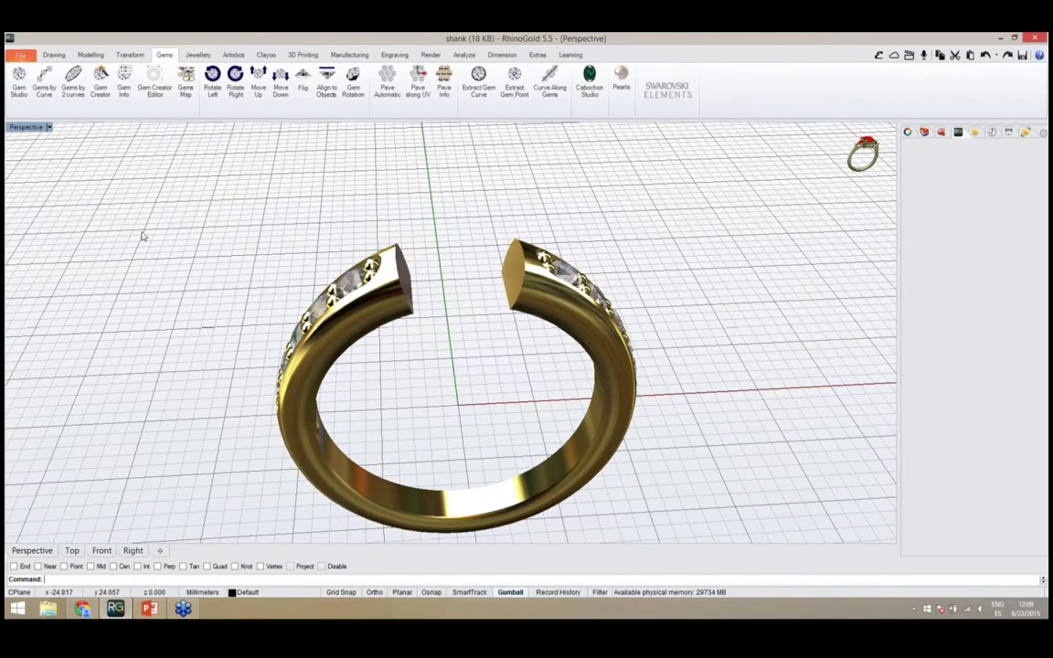
pyautogui.click(22, 98)
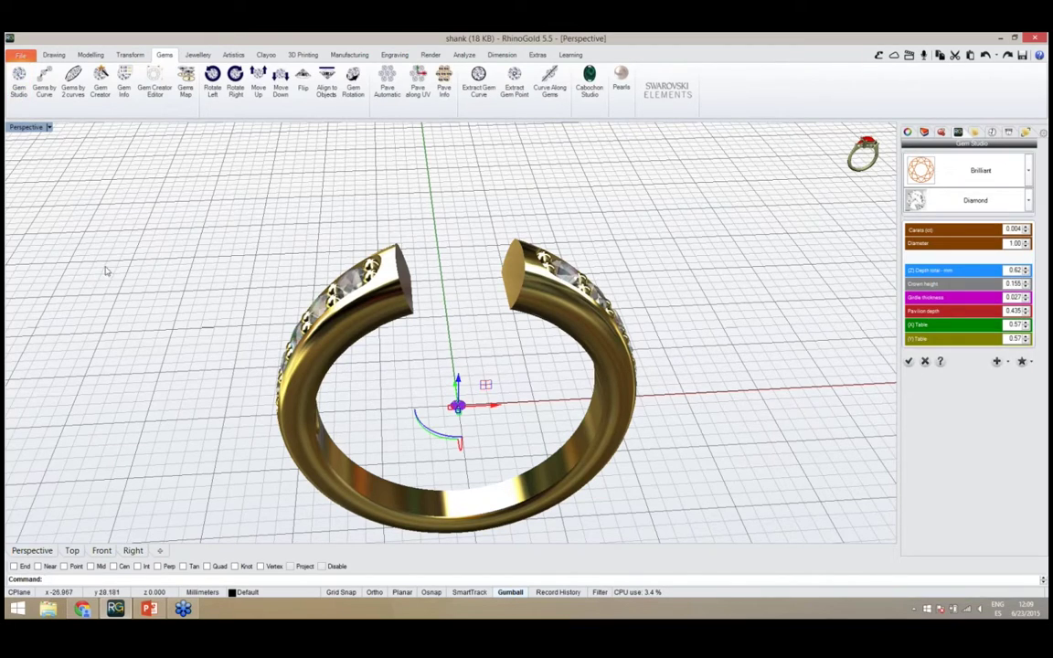
pyautogui.moveTo(767, 375); pyautogui.dragTo(821, 373, button='right')
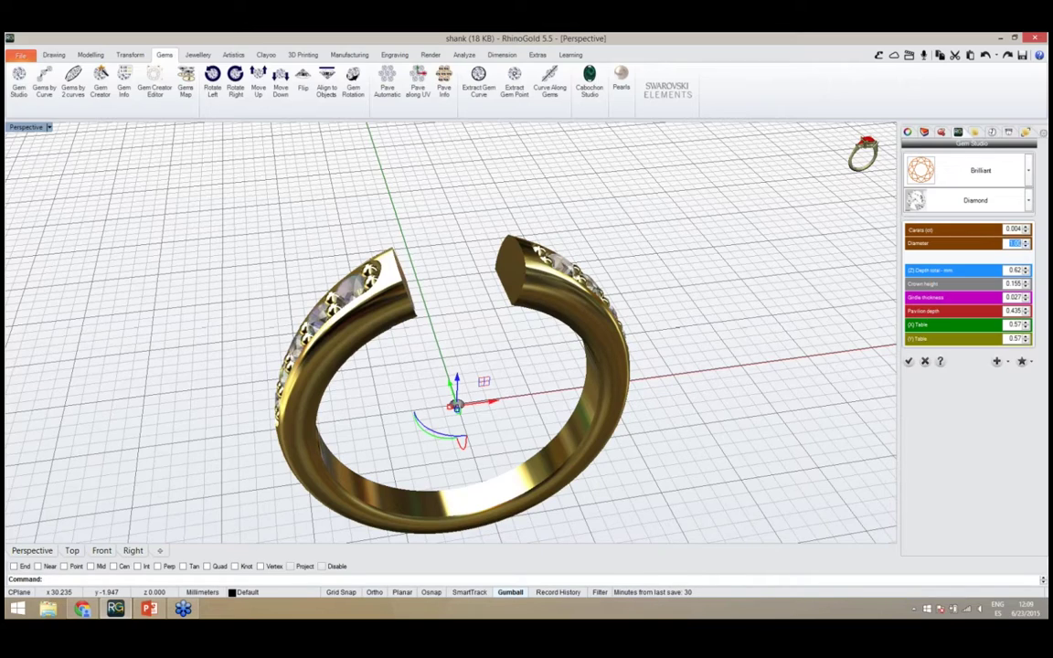
pyautogui.press('Return')
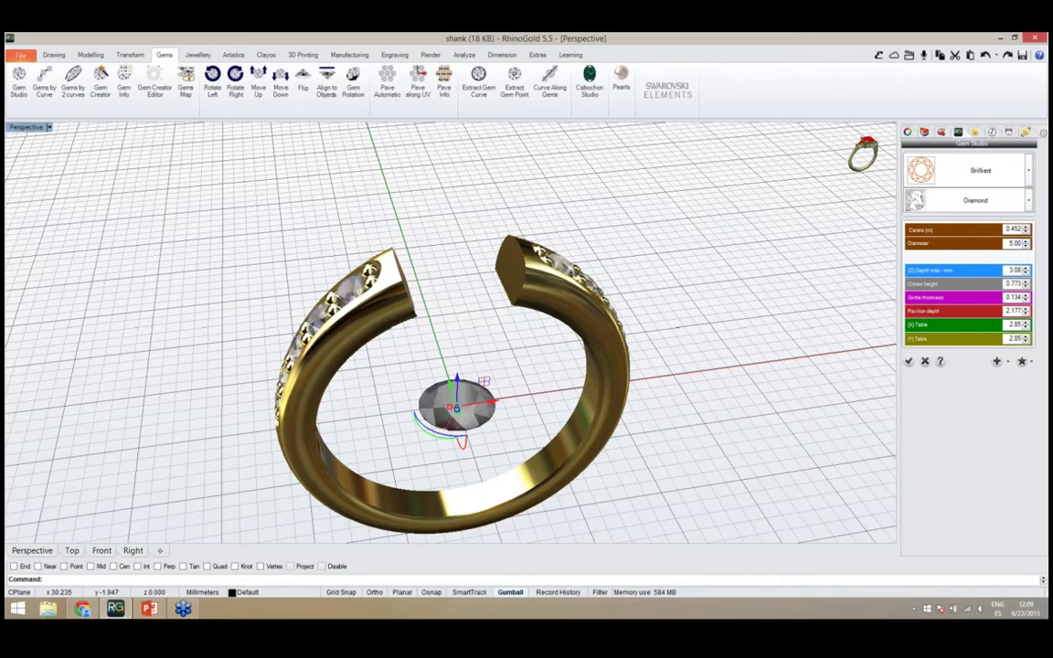
pyautogui.click(969, 179)
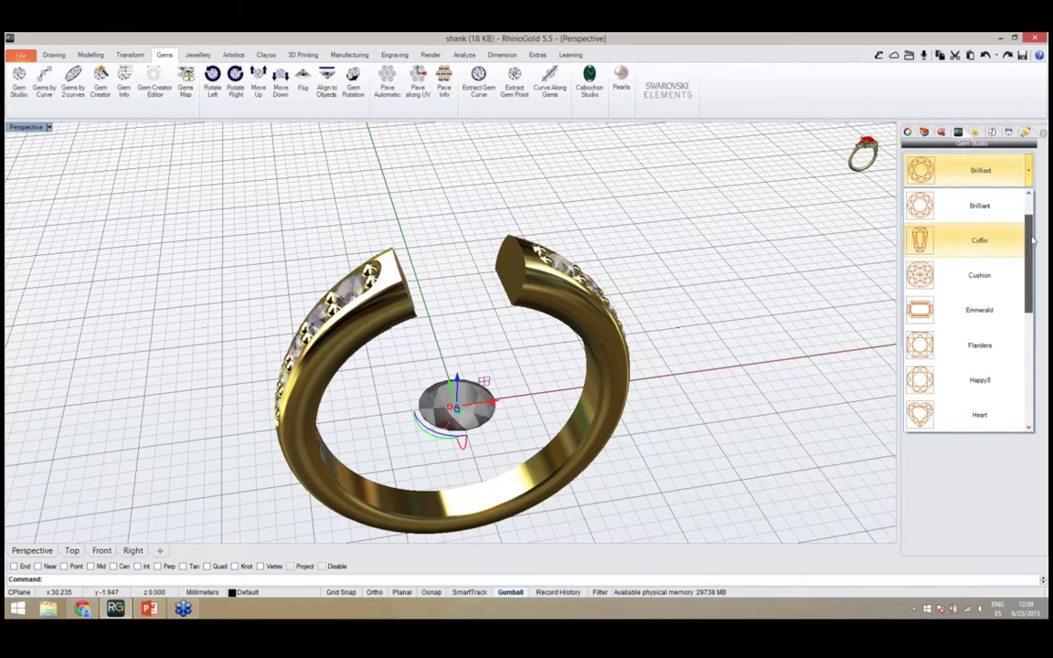
pyautogui.moveTo(1033, 240); pyautogui.dragTo(1042, 212)
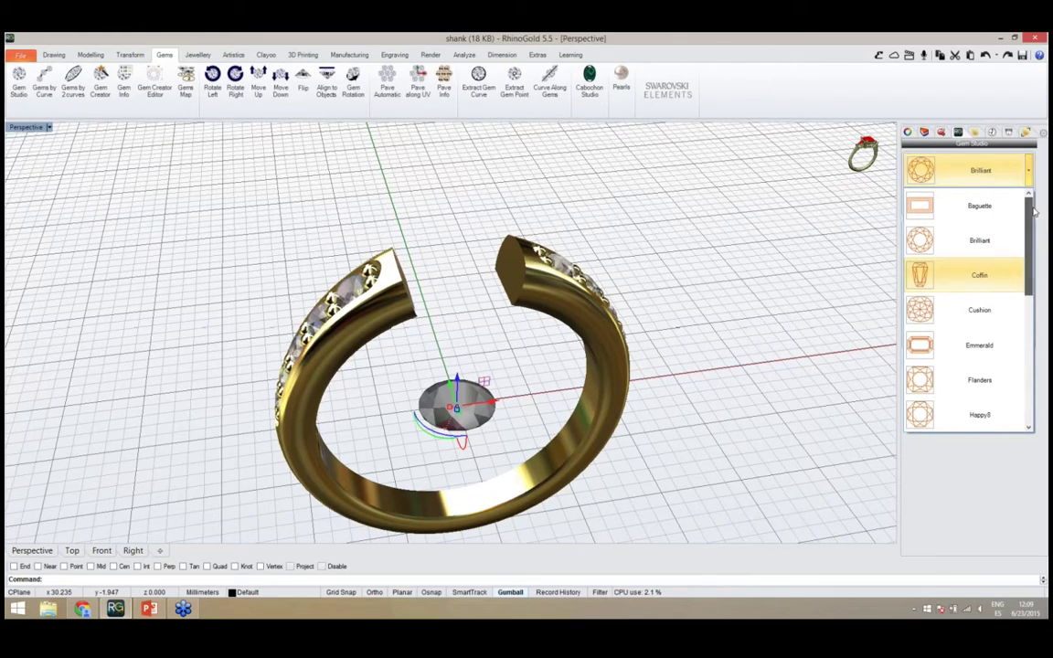
pyautogui.click(1003, 237)
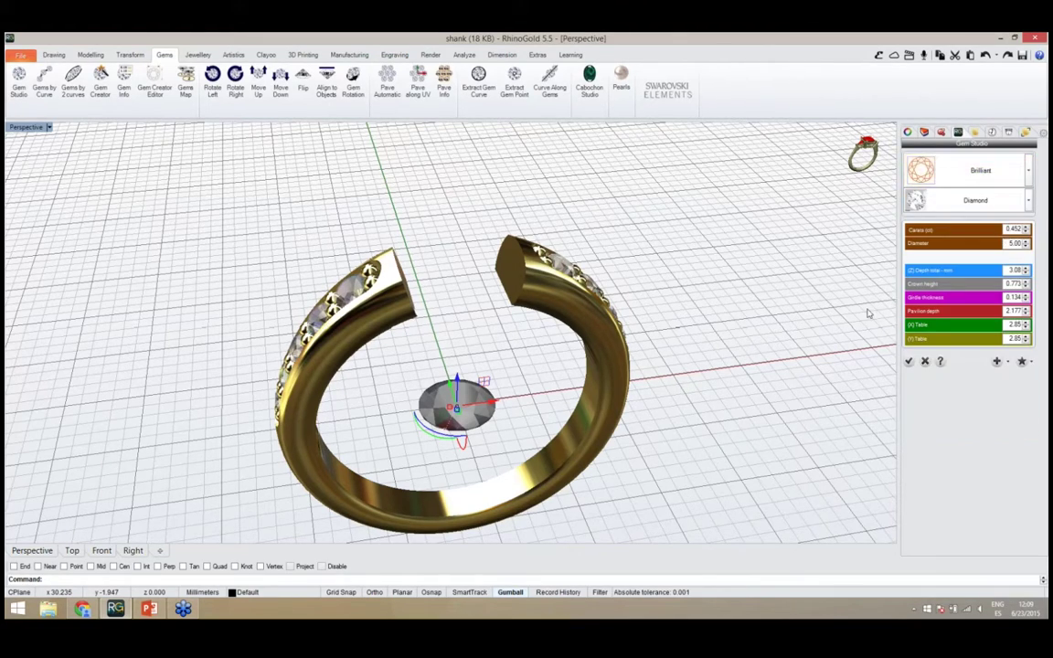
pyautogui.moveTo(505, 420); pyautogui.dragTo(754, 320, button='right')
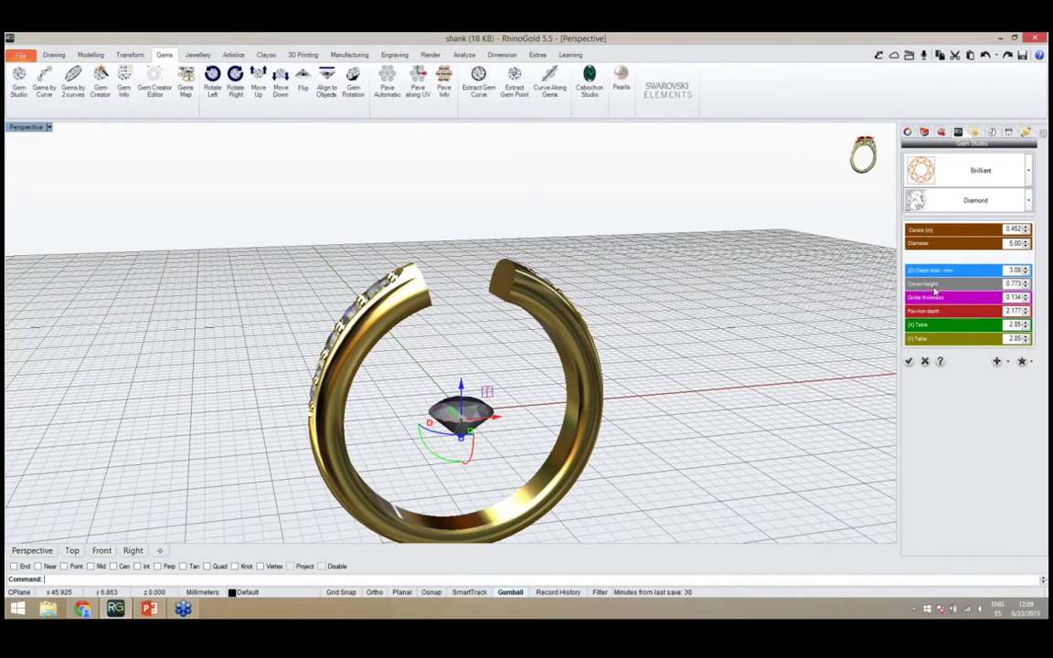
pyautogui.click(909, 363)
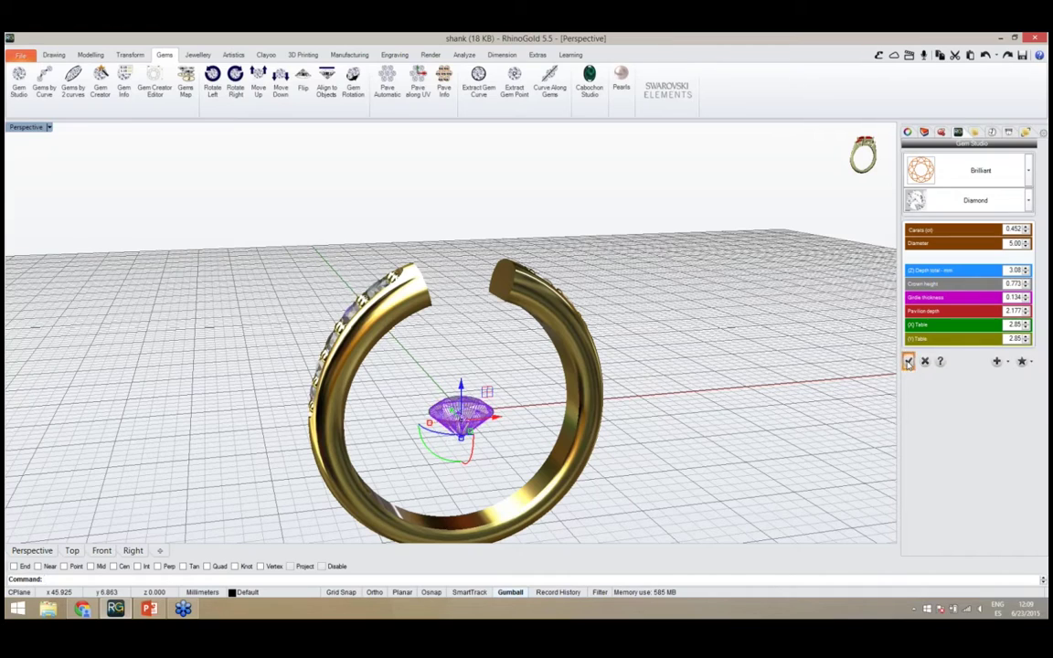
# Move the new diamond straight up so it sits just above the gap at the top of the shank
pyautogui.moveTo(436, 364); pyautogui.dragTo(422, 357, button='right')
pyautogui.moveTo(462, 387); pyautogui.dragTo(465, 215)
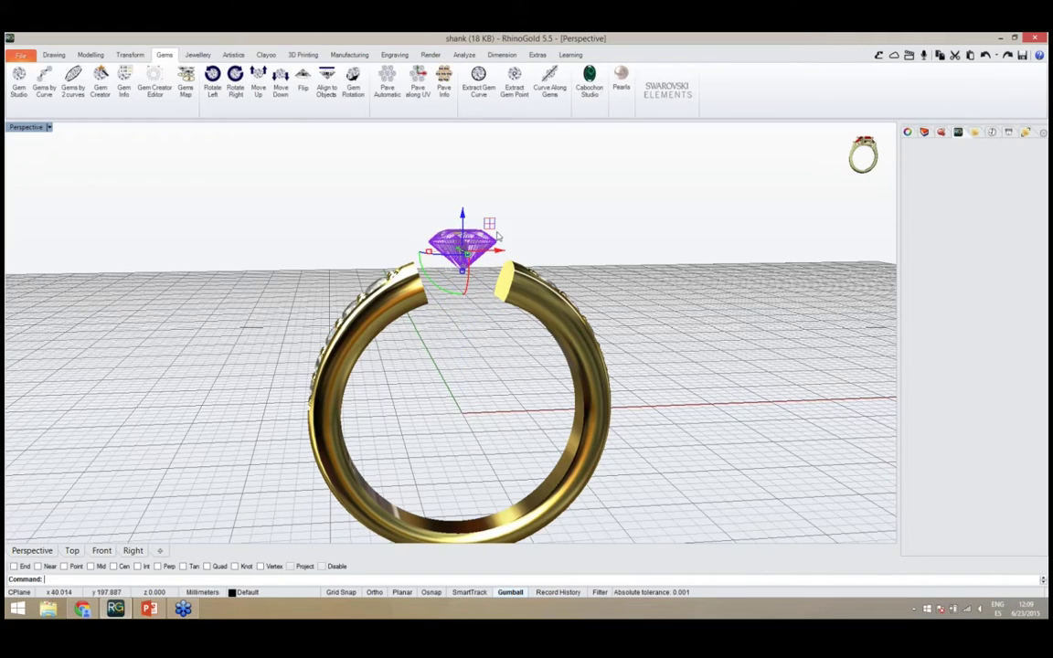
pyautogui.click(517, 227)
pyautogui.moveTo(516, 227); pyautogui.dragTo(455, 285, button='right')
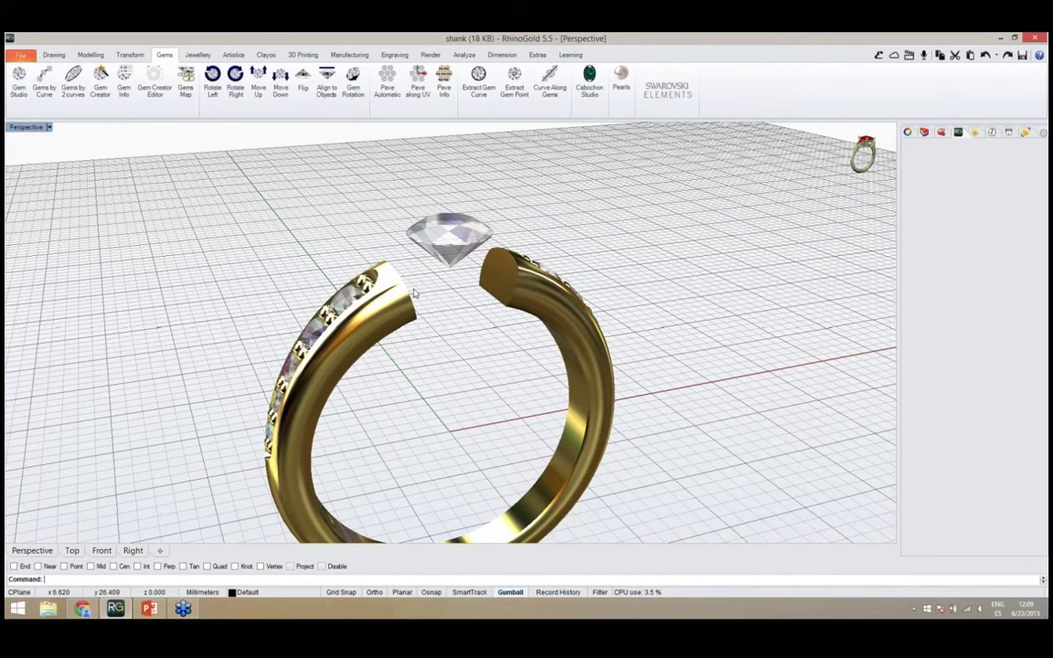
# Start a Halo setting and pick the 5 mm center diamond as its gem
pyautogui.click(194, 57)
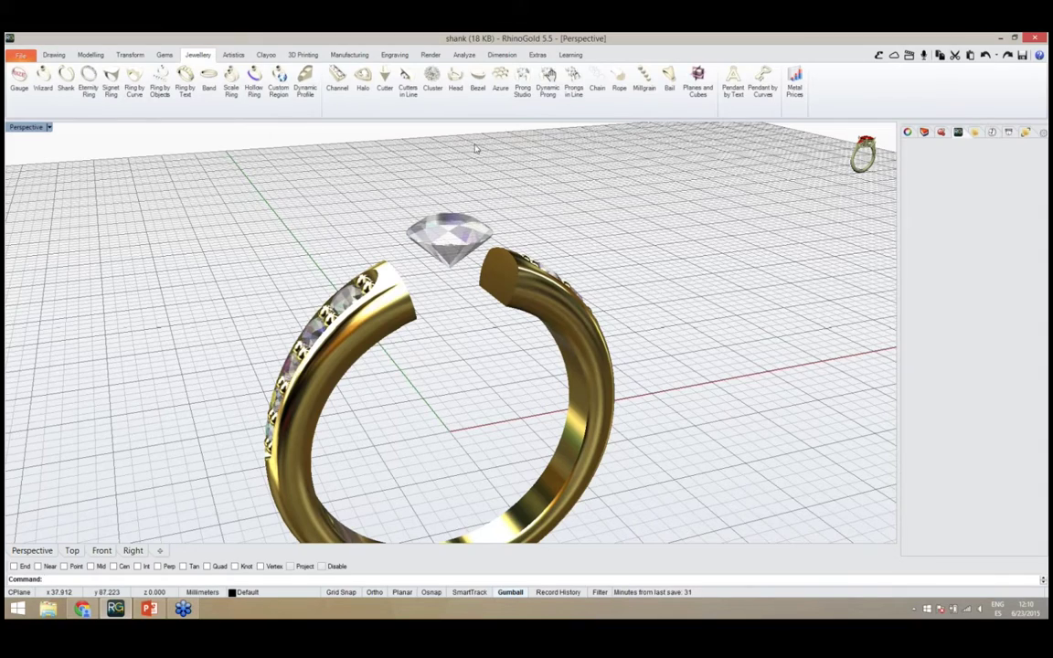
pyautogui.click(363, 108)
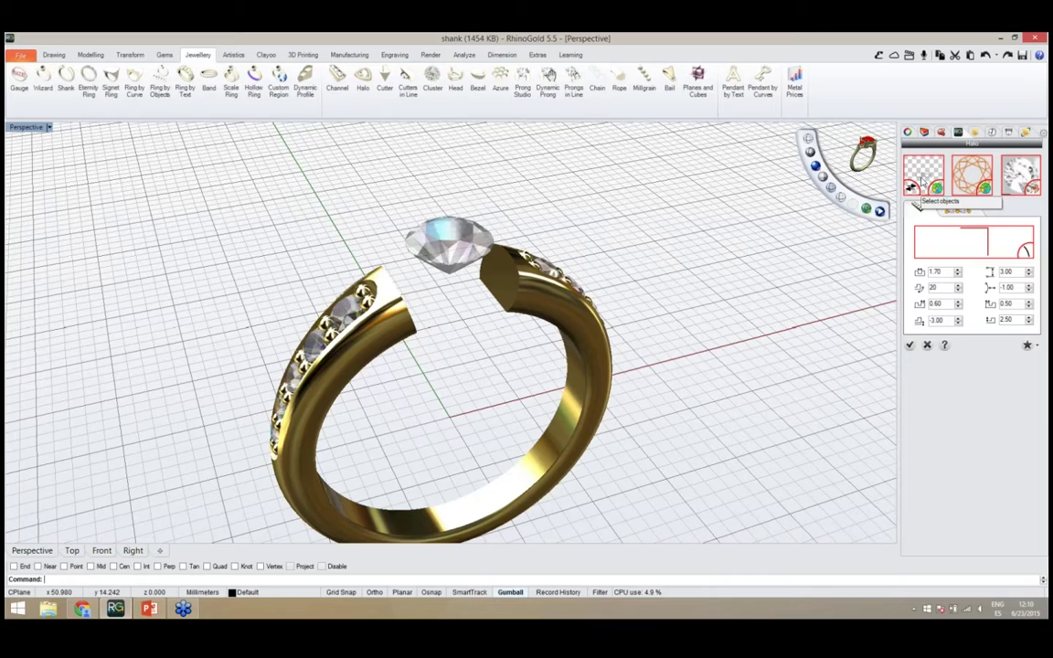
pyautogui.click(912, 185)
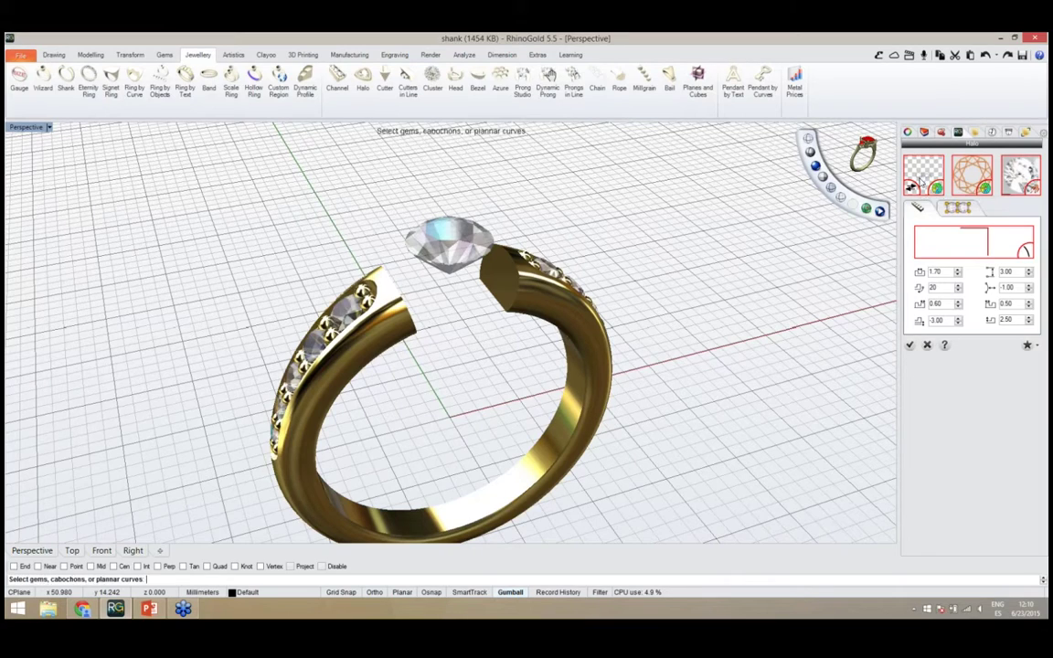
pyautogui.click(449, 264)
pyautogui.press('Return')
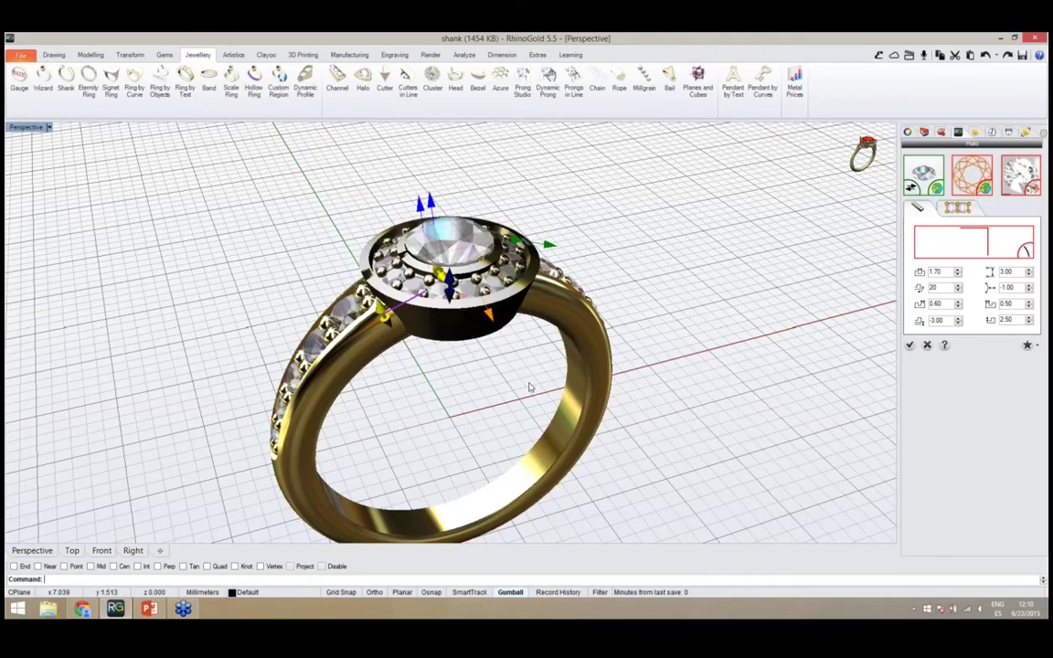
# Change the halo's channel profile to the rounded-corner shape 002
pyautogui.moveTo(535, 387); pyautogui.dragTo(462, 374, button='right')
pyautogui.scroll(3, 446, 164)
pyautogui.moveTo(437, 285); pyautogui.dragTo(438, 197, button='right')
pyautogui.scroll(-2, 438, 197)
pyautogui.scroll(-2, 438, 197)
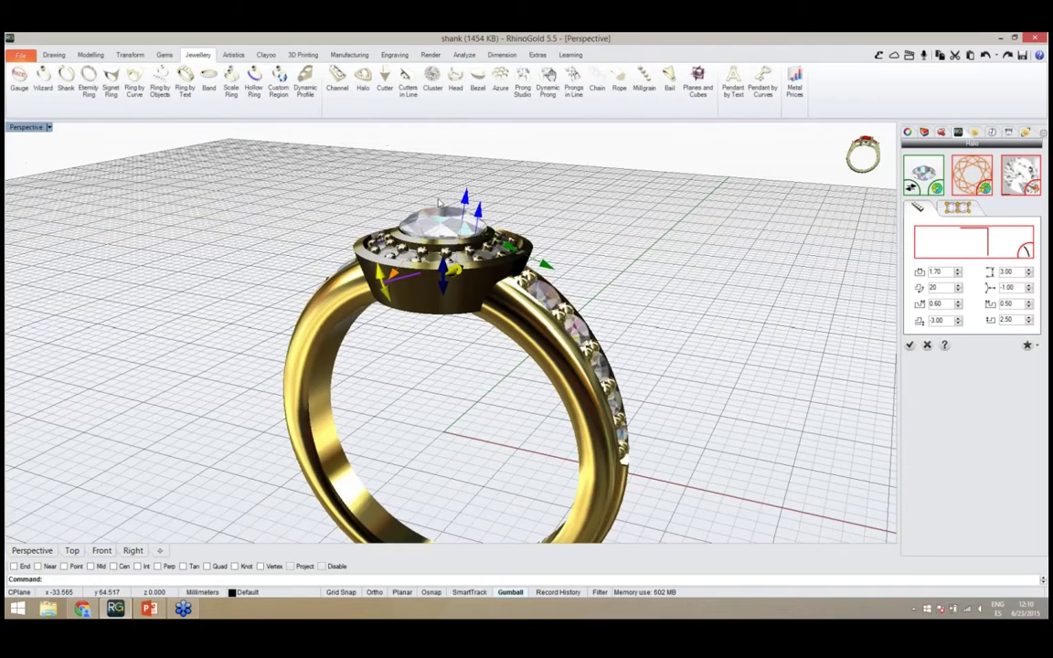
pyautogui.moveTo(434, 207)
pyautogui.mouseDown(button='right')
pyautogui.moveTo(435, 244)
pyautogui.moveTo(430, 212)
pyautogui.mouseUp(button='right')
pyautogui.scroll(4, 435, 244)
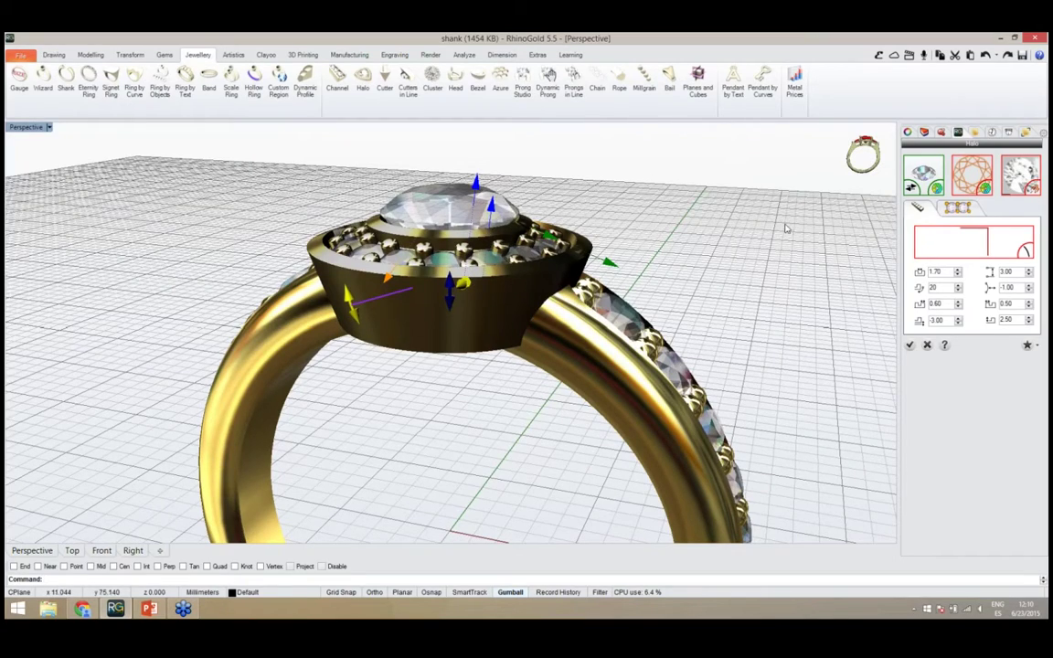
pyautogui.click(961, 252)
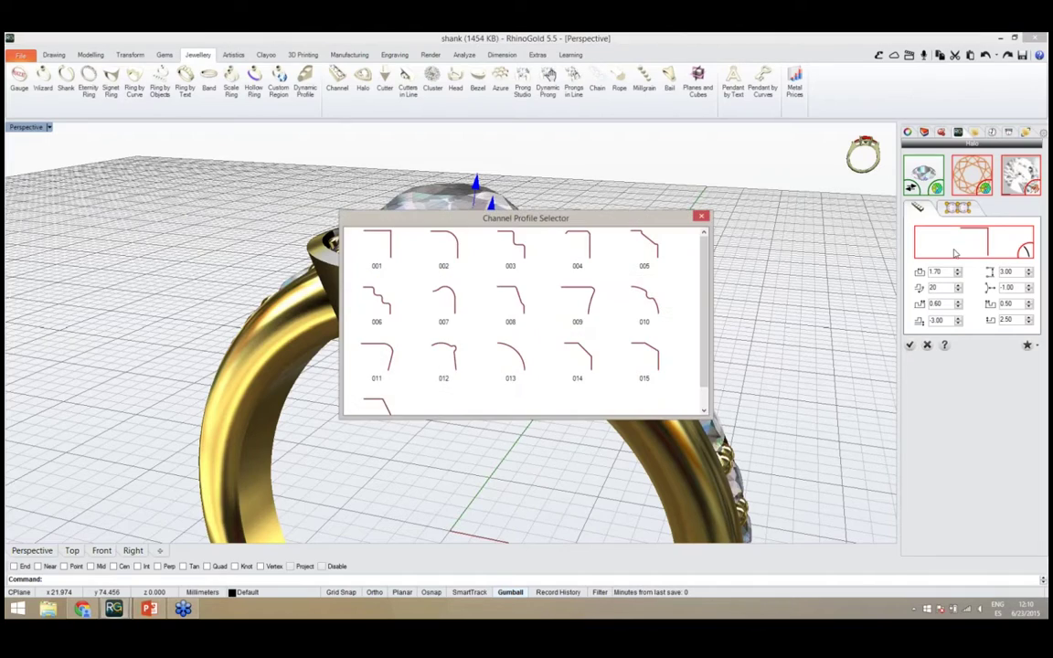
pyautogui.click(445, 247)
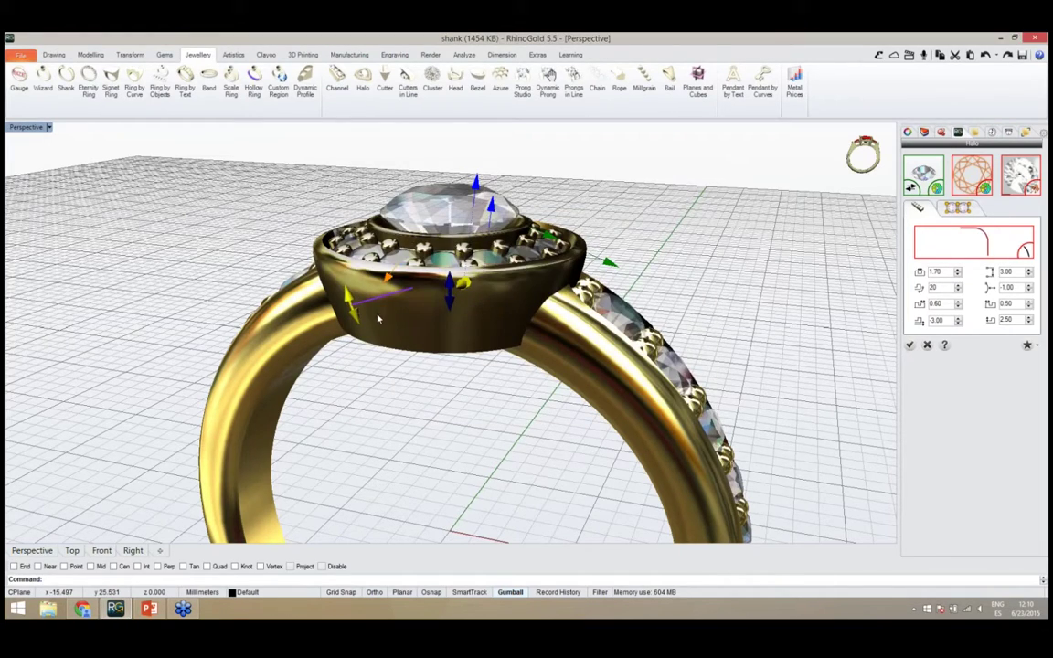
# Lower the halo to a vertical offset of about -4.42 and increase its height to about 4.03 mm
pyautogui.moveTo(405, 352); pyautogui.dragTo(447, 354, button='right')
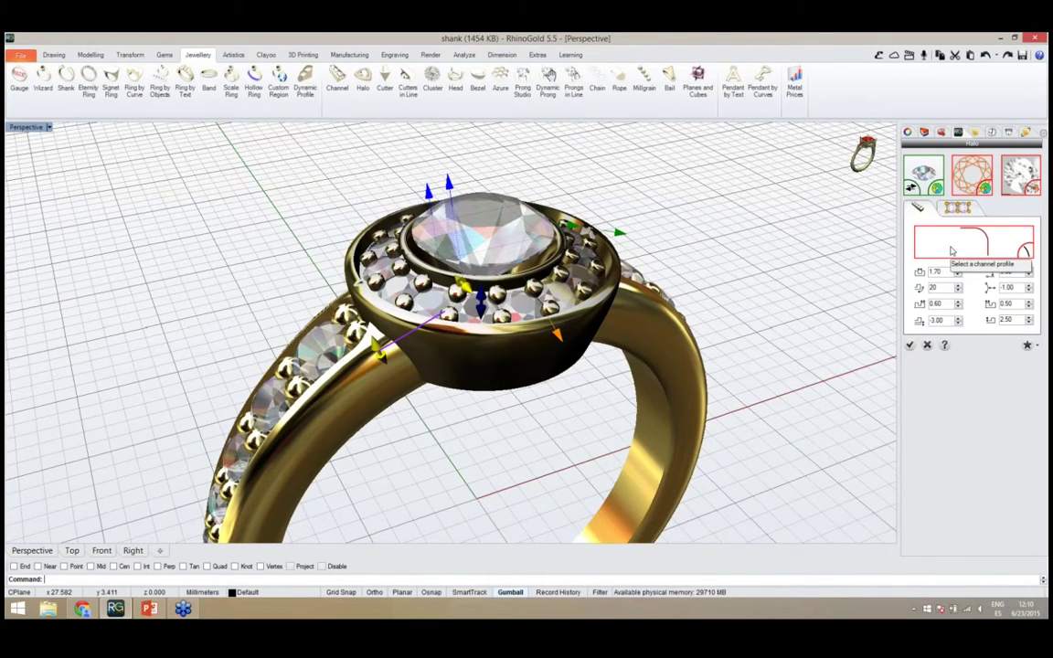
pyautogui.moveTo(749, 379); pyautogui.dragTo(475, 369, button='right')
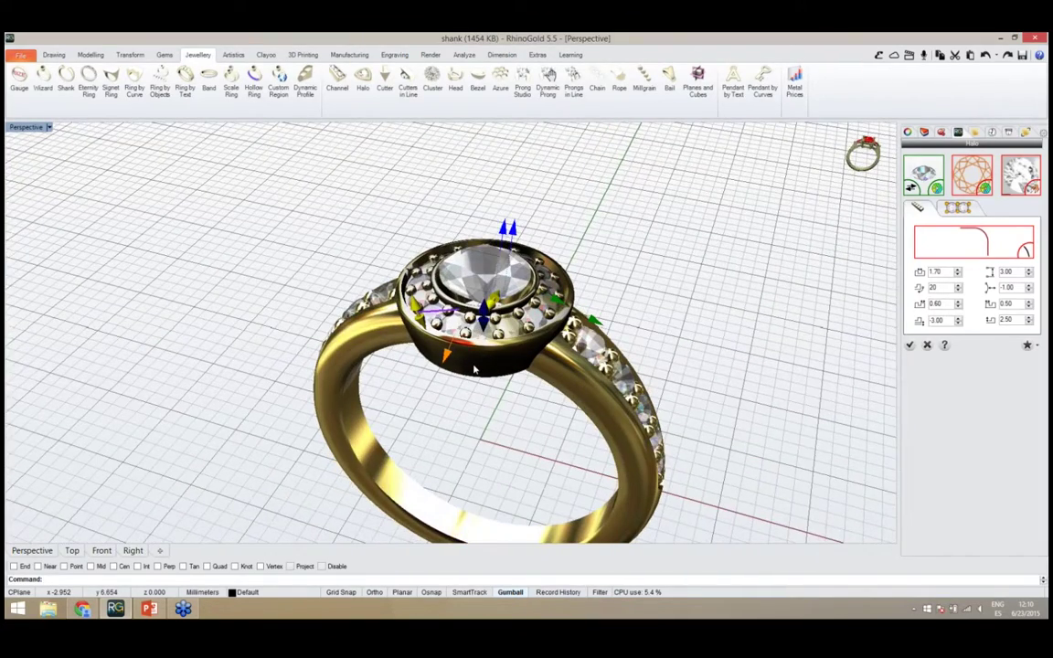
pyautogui.scroll(5, 475, 369)
pyautogui.scroll(2, 482, 390)
pyautogui.moveTo(481, 391); pyautogui.dragTo(435, 288, button='right')
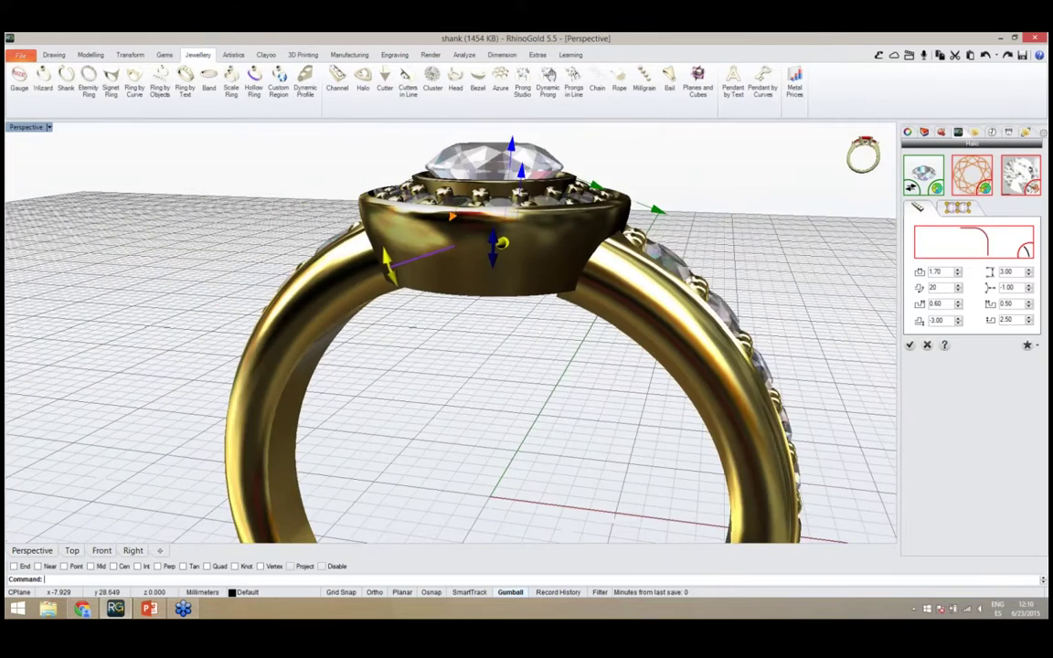
pyautogui.scroll(-3, 435, 289)
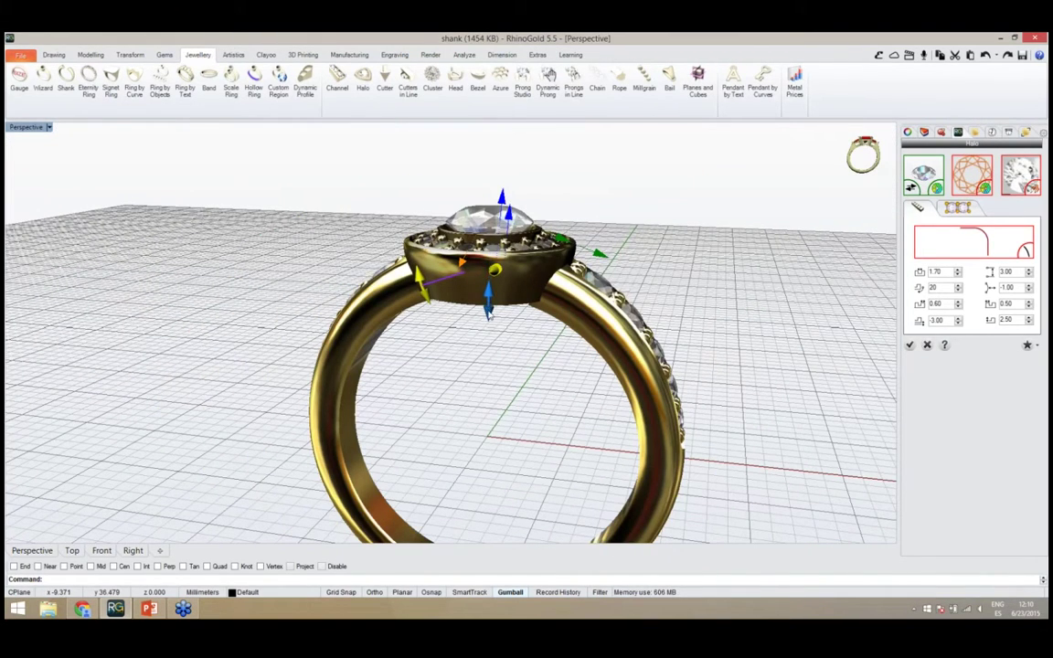
pyautogui.moveTo(489, 314); pyautogui.dragTo(488, 321)
pyautogui.moveTo(488, 339); pyautogui.dragTo(444, 333, button='right')
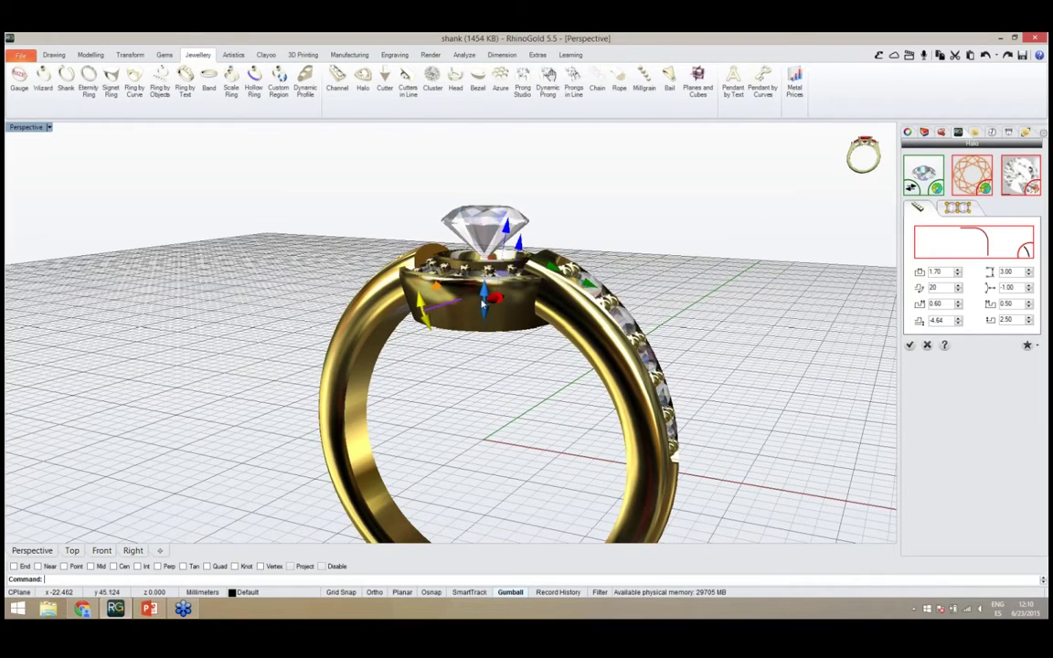
pyautogui.moveTo(483, 291); pyautogui.dragTo(494, 259, button='right')
pyautogui.moveTo(508, 238); pyautogui.dragTo(516, 223)
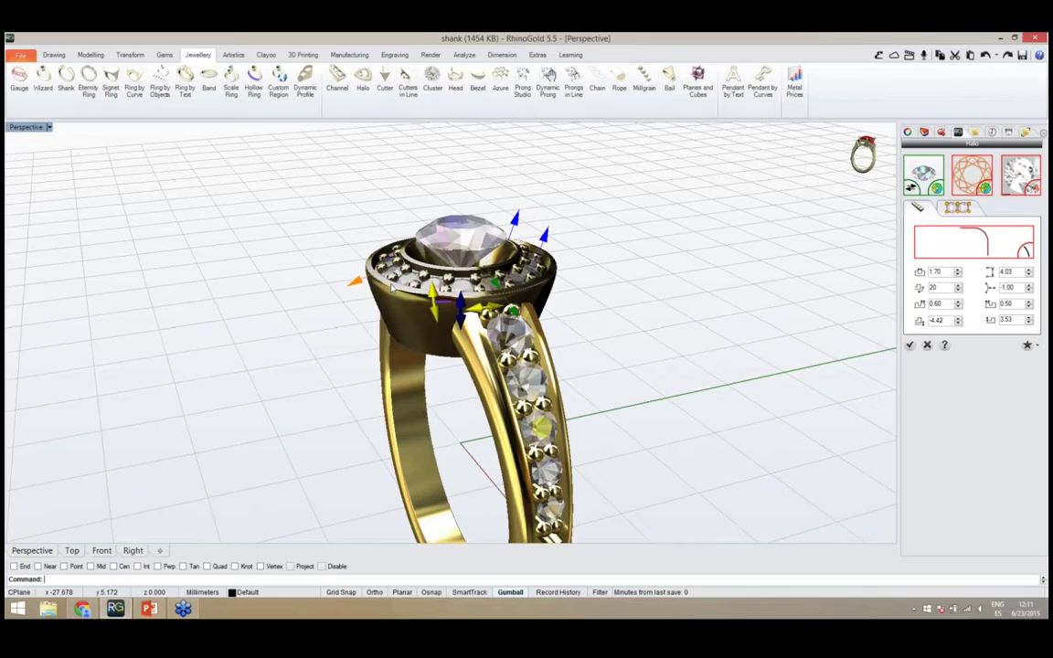
# Examine how the halo meets the shank and center diamond, from several angles and in the Front view
pyautogui.moveTo(430, 274); pyautogui.dragTo(510, 355, button='right')
pyautogui.scroll(2, 510, 356)
pyautogui.moveTo(549, 452); pyautogui.dragTo(508, 247, button='right')
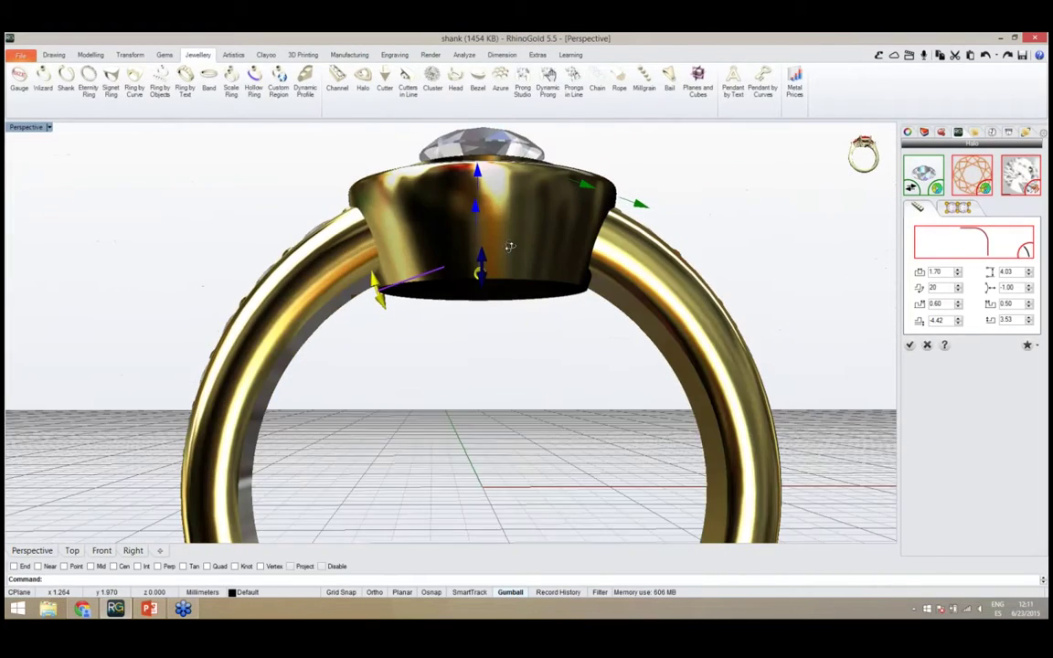
pyautogui.click(102, 550)
pyautogui.scroll(5, 411, 383)
pyautogui.scroll(2, 447, 293)
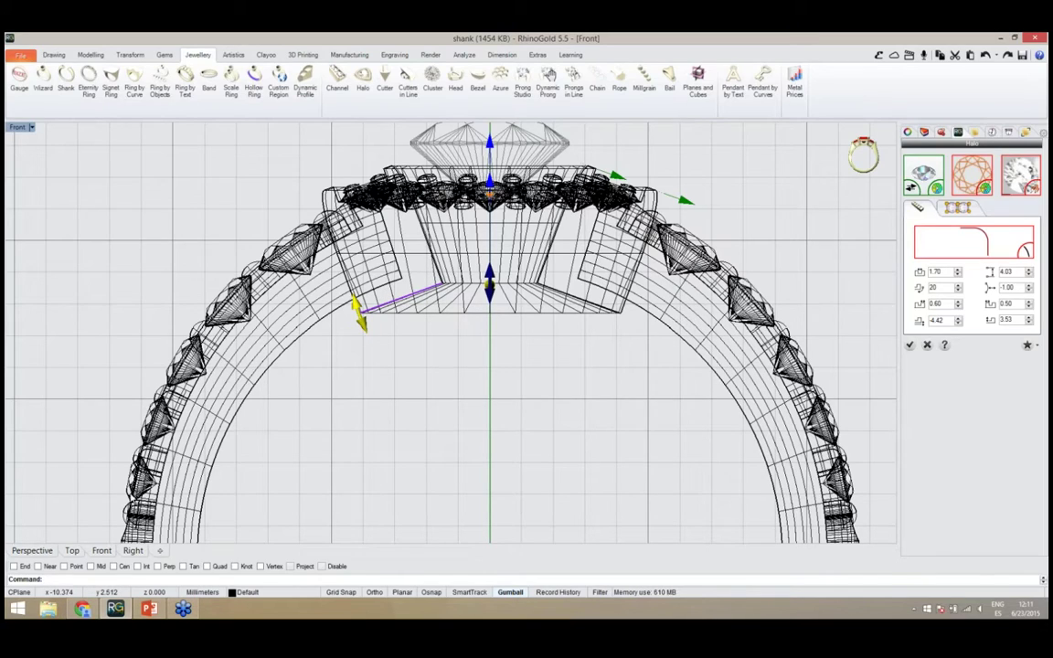
pyautogui.click(42, 552)
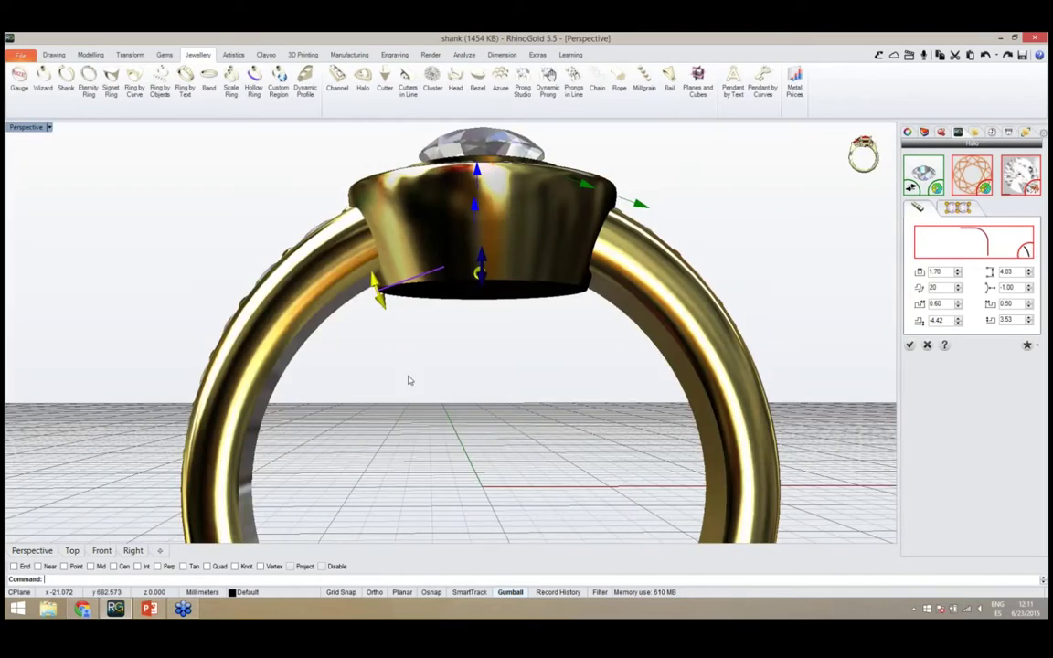
pyautogui.moveTo(411, 371); pyautogui.dragTo(434, 453, button='right')
pyautogui.scroll(4, 451, 394)
pyautogui.moveTo(452, 394); pyautogui.dragTo(413, 433, button='right')
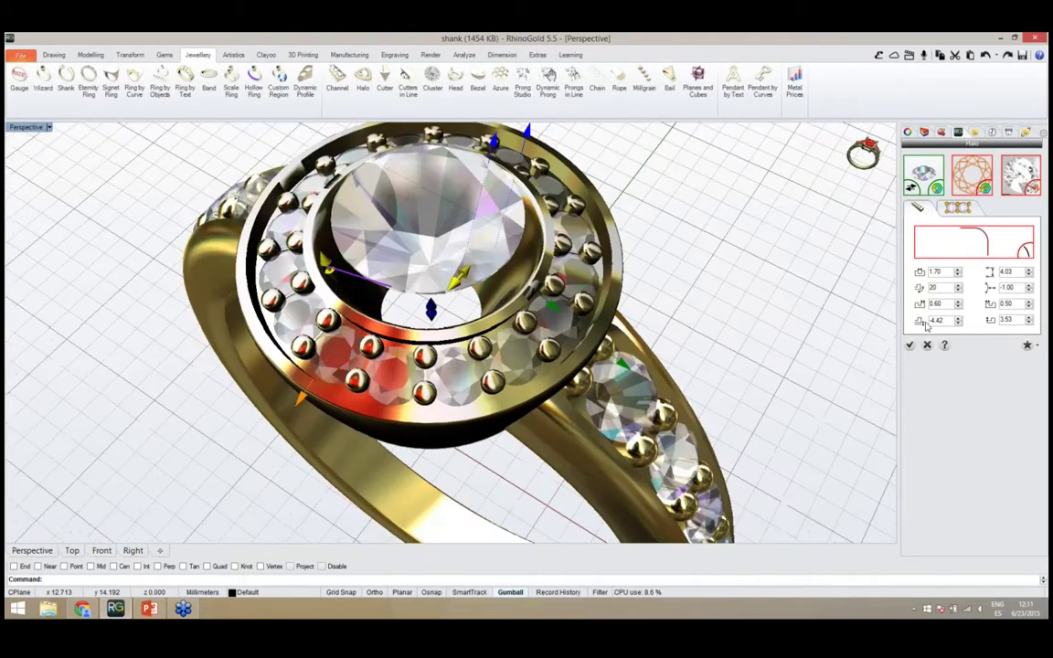
# Adjust the halo's offset from the center diamond to -1.10
pyautogui.moveTo(646, 412); pyautogui.dragTo(678, 402, button='right')
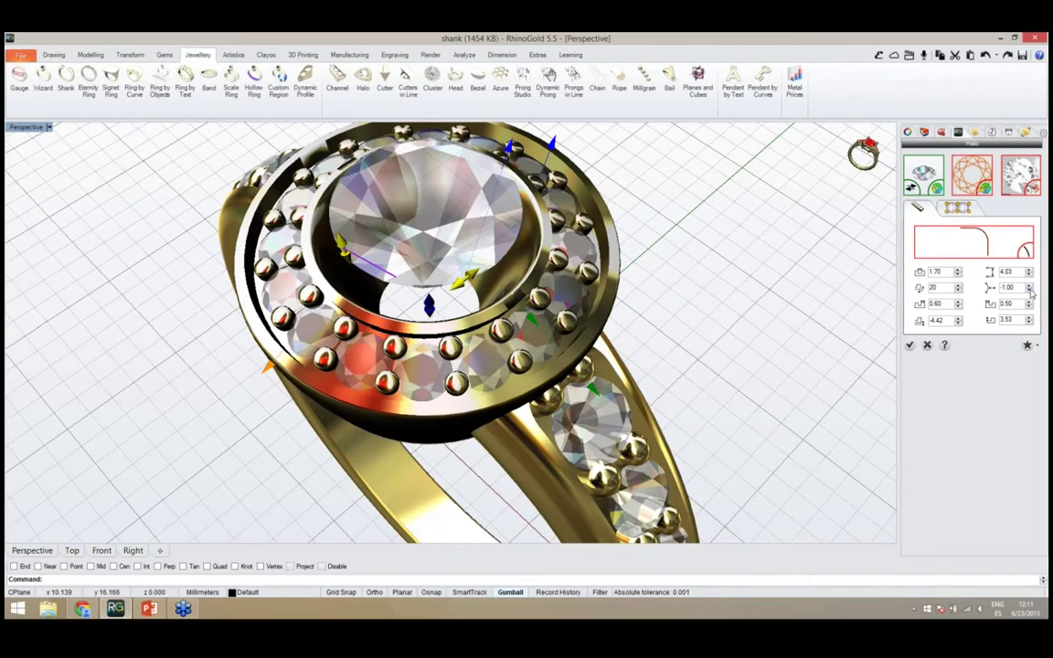
pyautogui.click(1029, 290)
pyautogui.click(1029, 289)
pyautogui.click(1029, 290)
pyautogui.click(1029, 290)
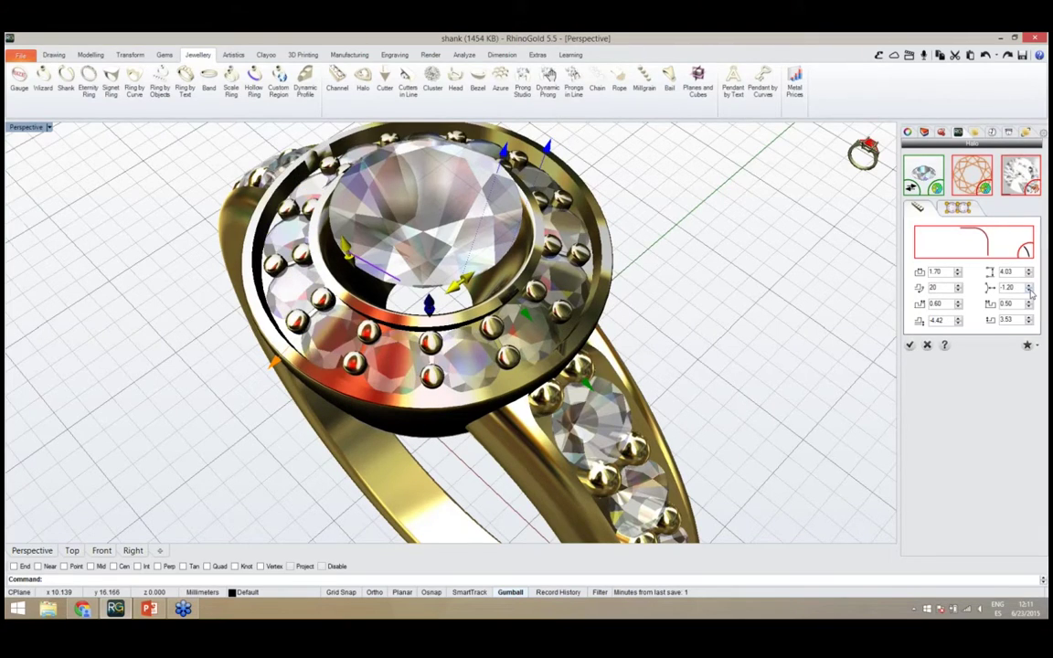
pyautogui.click(1029, 289)
pyautogui.moveTo(554, 347); pyautogui.dragTo(642, 418, button='right')
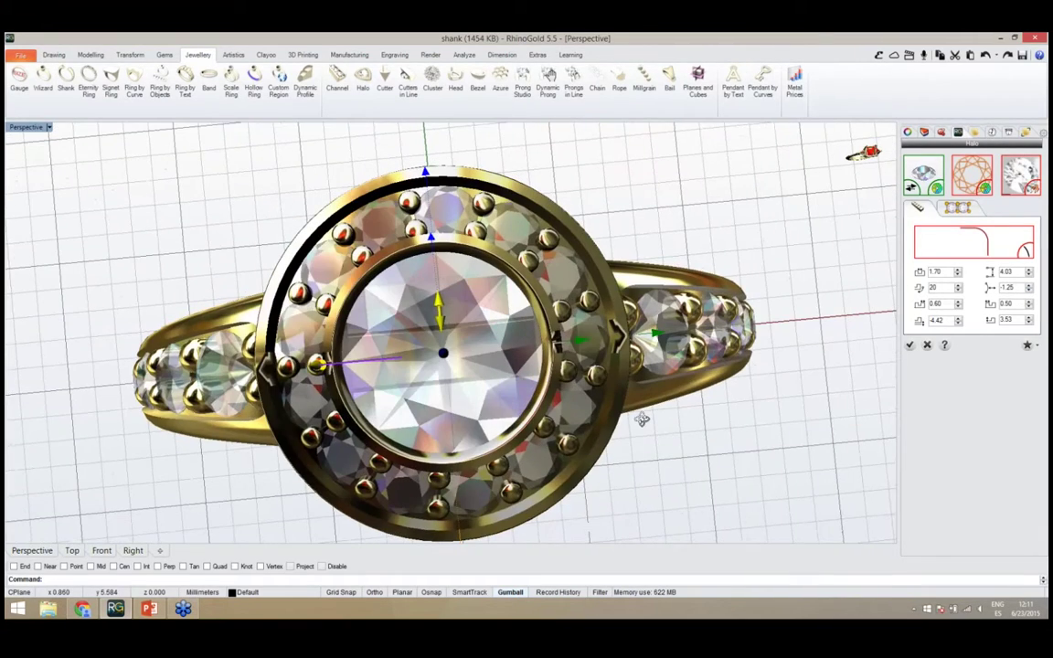
pyautogui.click(1031, 287)
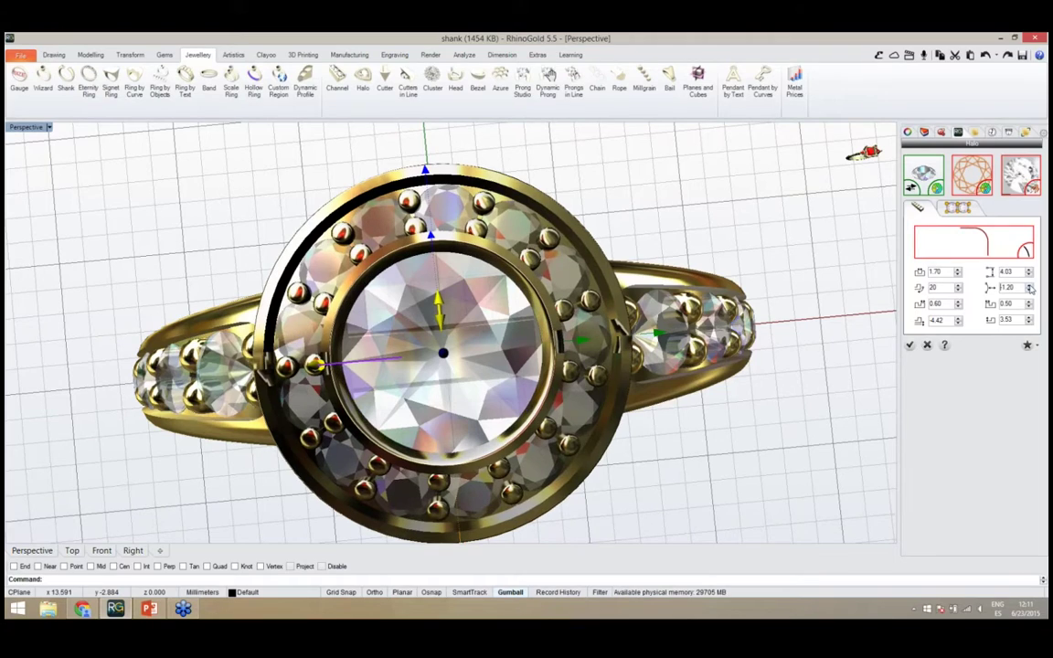
pyautogui.click(1030, 286)
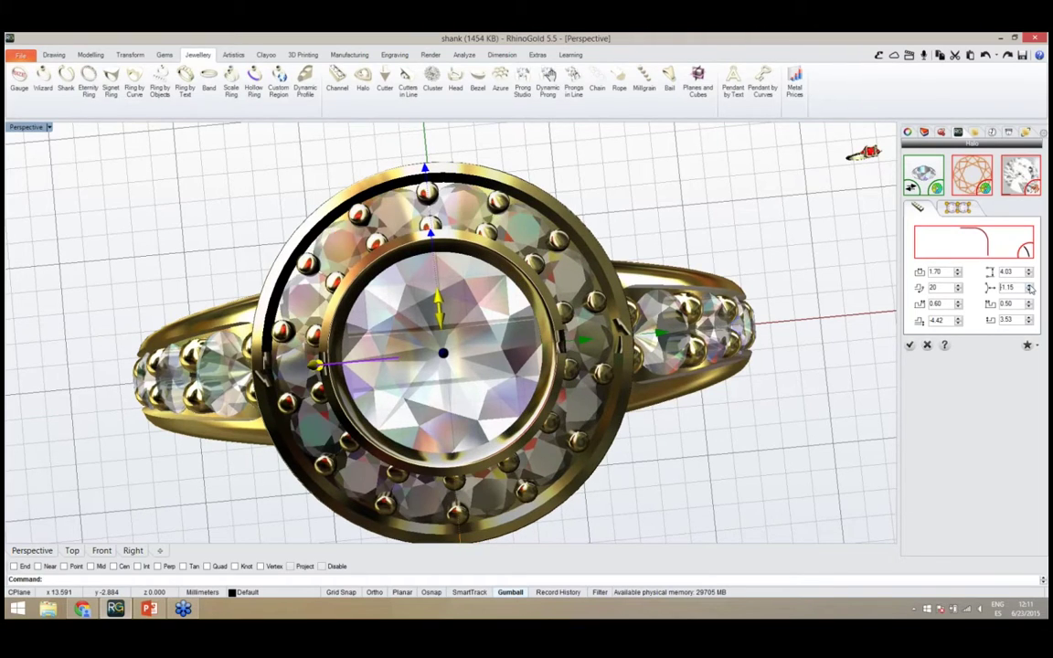
pyautogui.moveTo(786, 461); pyautogui.dragTo(751, 384, button='right')
pyautogui.scroll(-2, 631, 406)
pyautogui.moveTo(578, 400); pyautogui.dragTo(571, 408, button='right')
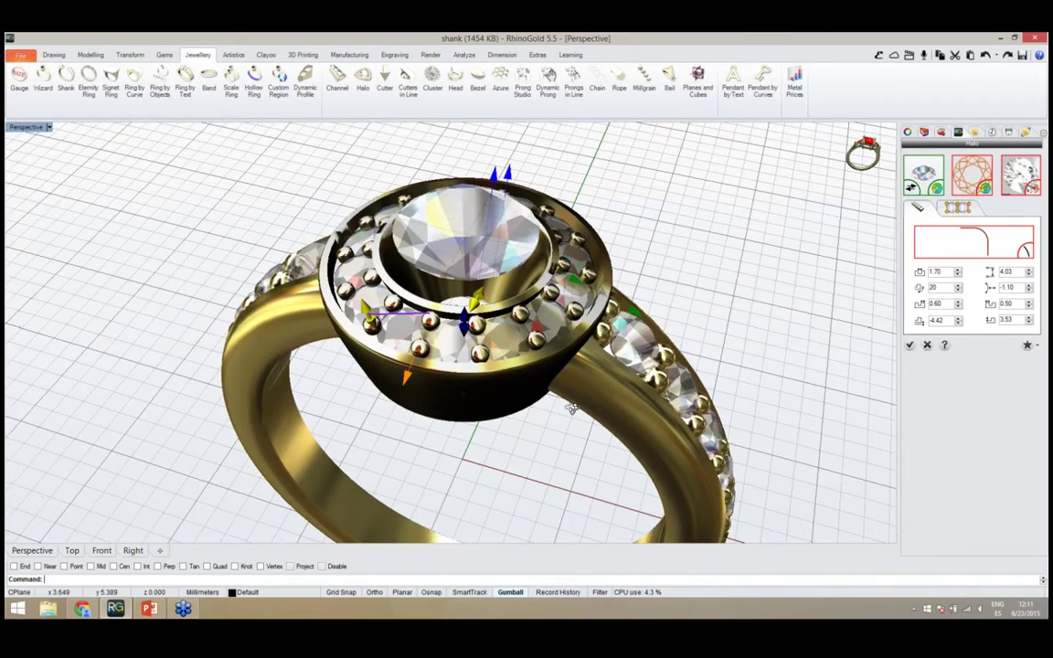
# Reduce the size of the halo's gems to 1.60 mm
pyautogui.scroll(3, 571, 409)
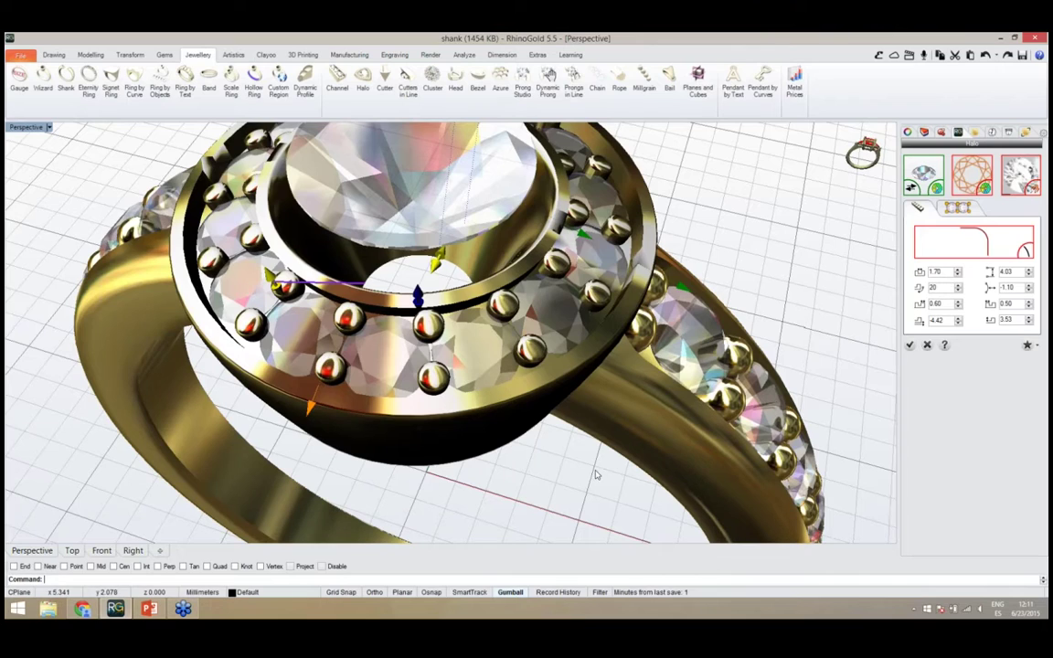
pyautogui.moveTo(538, 427)
pyautogui.mouseDown(button='right')
pyautogui.moveTo(544, 470)
pyautogui.moveTo(539, 431)
pyautogui.mouseUp(button='right')
pyautogui.scroll(-2, 539, 431)
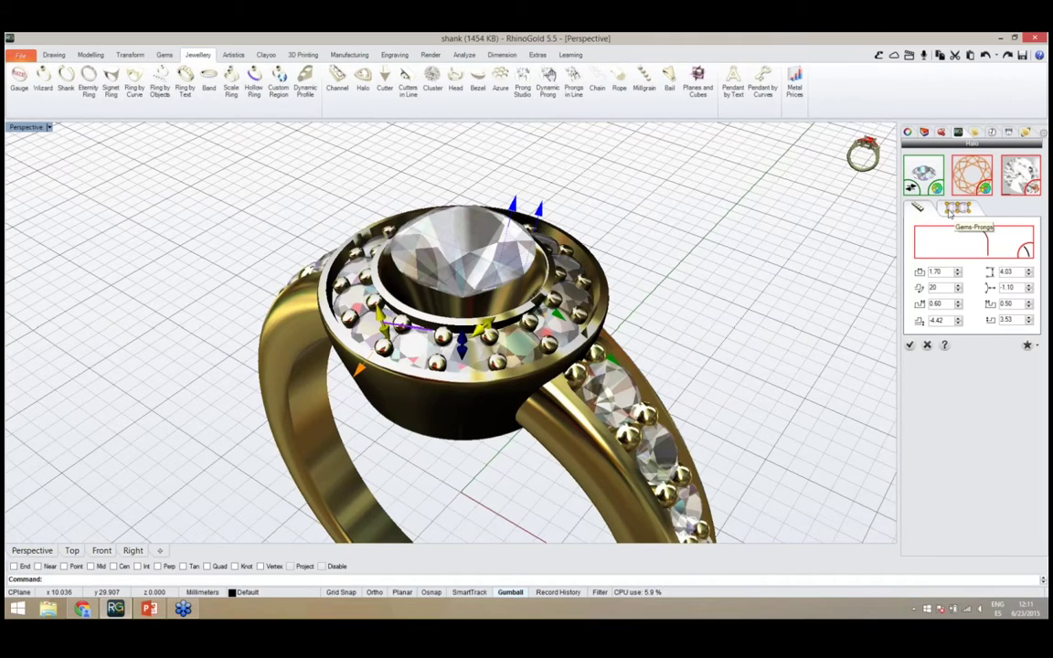
pyautogui.click(953, 209)
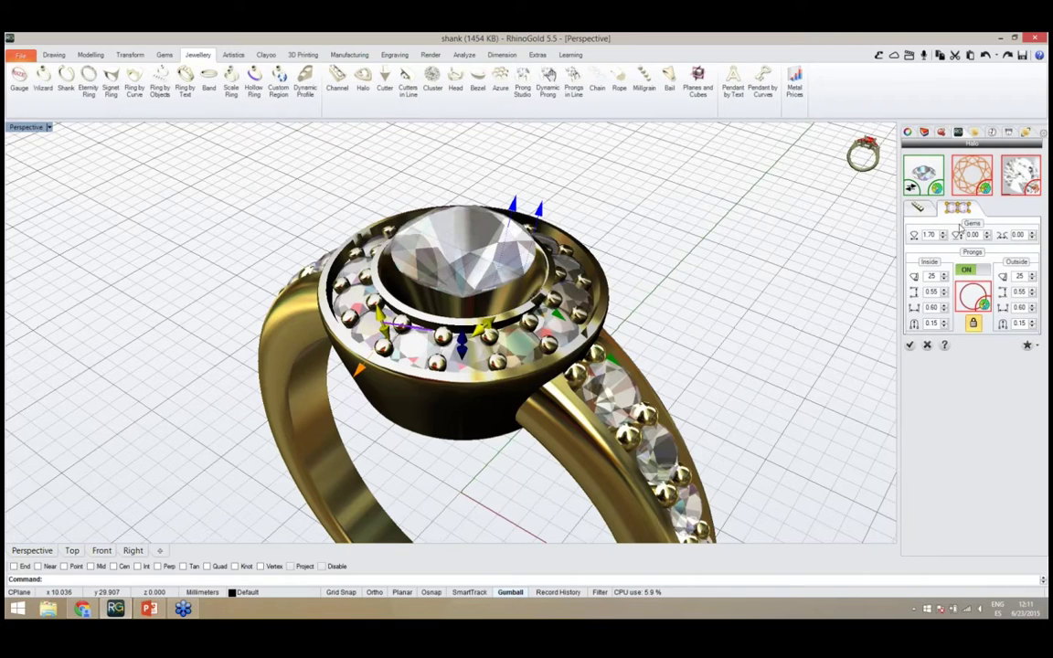
pyautogui.moveTo(694, 295); pyautogui.dragTo(524, 443, button='right')
pyautogui.scroll(5, 534, 424)
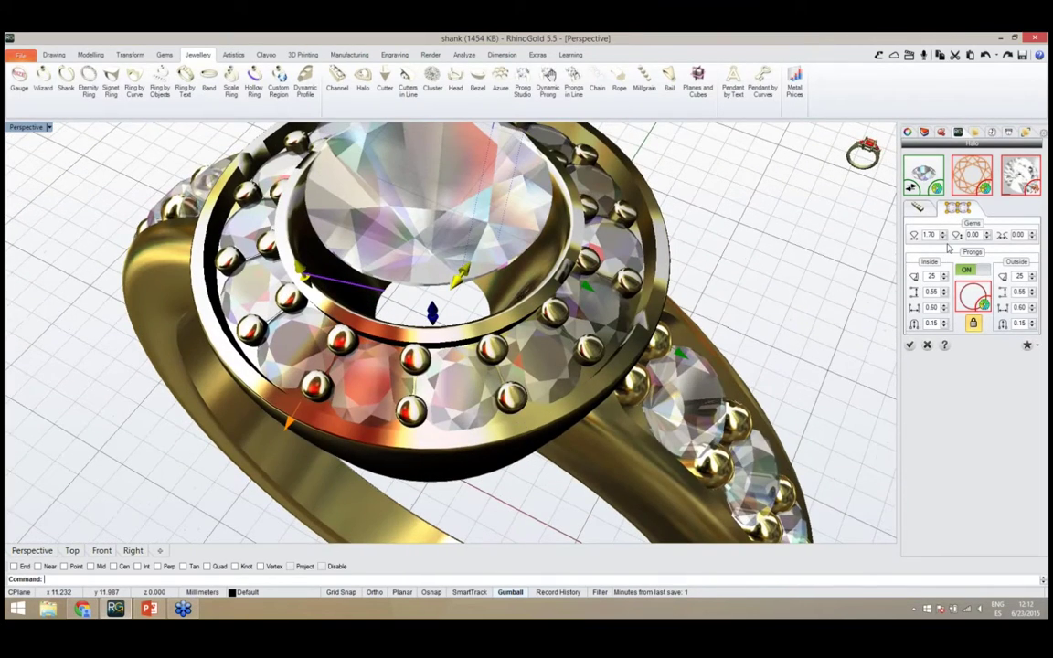
pyautogui.click(945, 239)
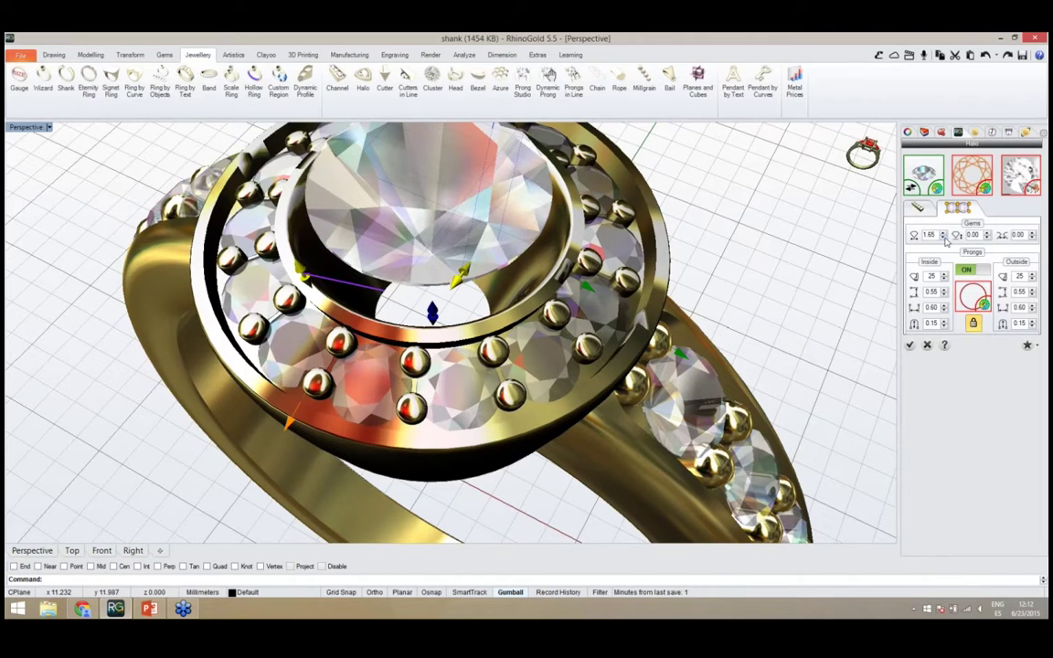
pyautogui.press('Down')
pyautogui.moveTo(656, 412); pyautogui.dragTo(599, 407, button='right')
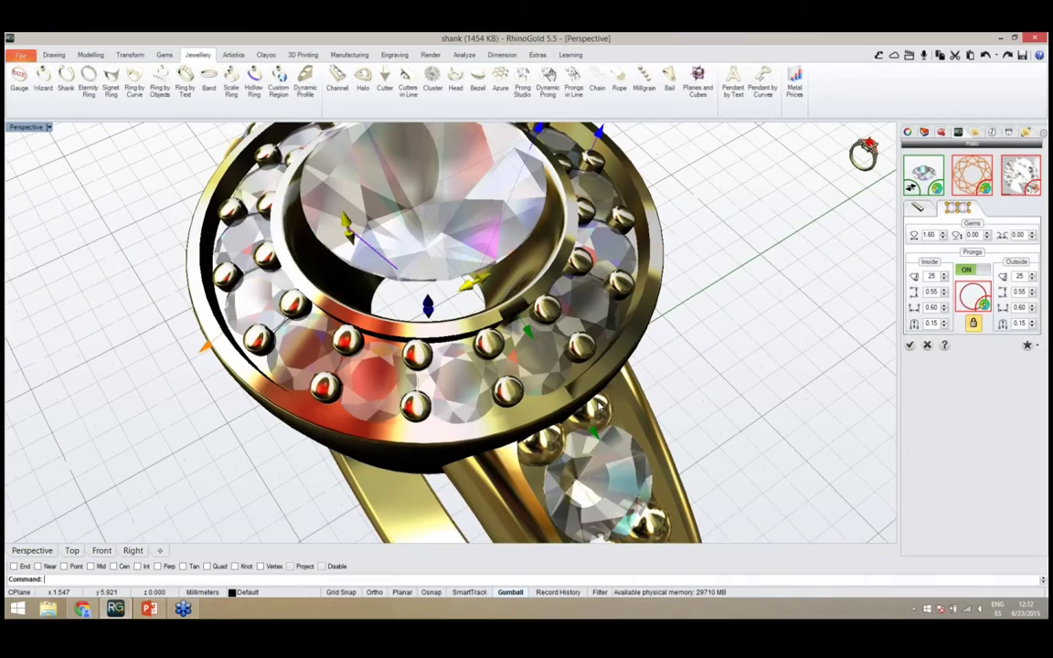
# Reduce the diameter of the halo's inside and outside prongs to 0.50 mm while their settings are linked
pyautogui.moveTo(493, 356); pyautogui.dragTo(539, 356, button='right')
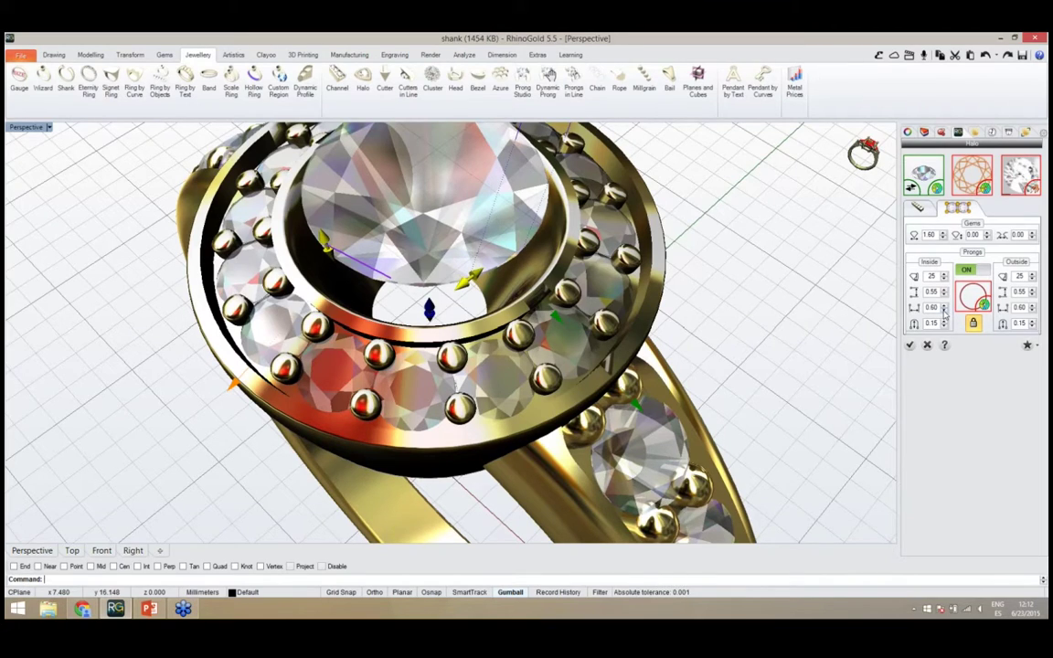
pyautogui.click(944, 311)
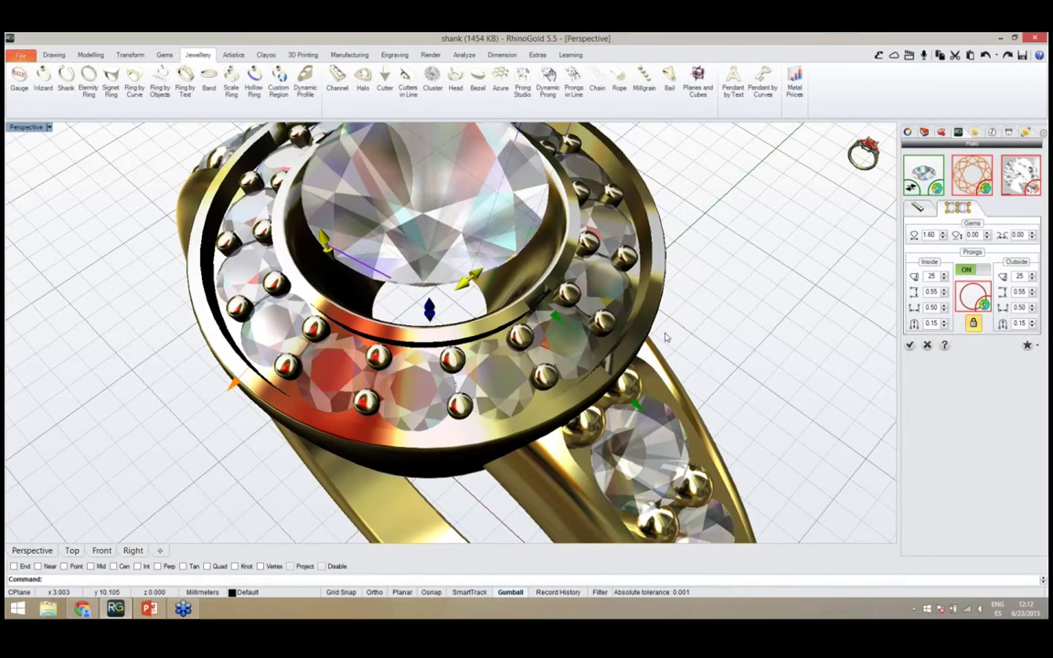
pyautogui.moveTo(600, 305); pyautogui.dragTo(610, 267, button='right')
pyautogui.scroll(-6, 566, 277)
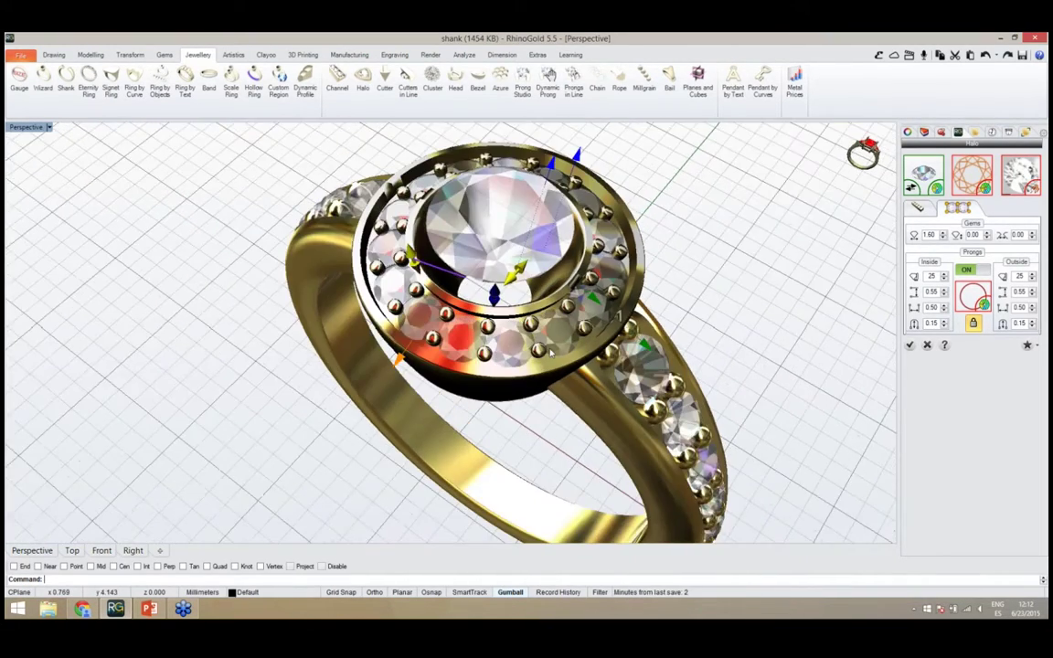
# Unlink the inside and outside prong settings, using a diameter of 0.50 mm inside and 0.60 mm outside
pyautogui.scroll(11, 541, 346)
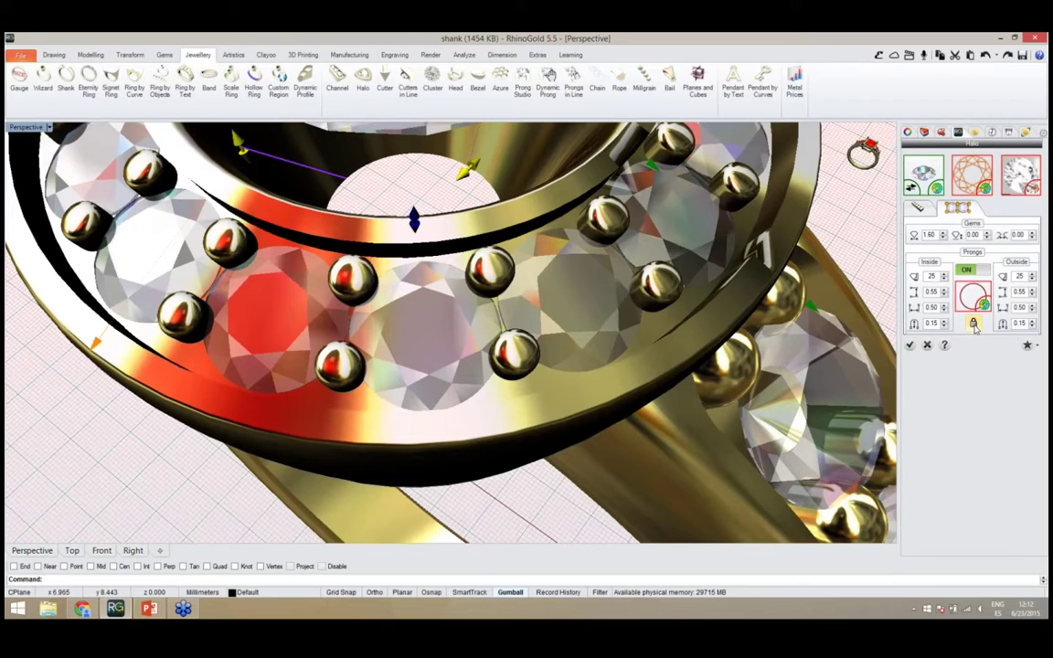
pyautogui.moveTo(538, 399); pyautogui.dragTo(574, 398, button='right')
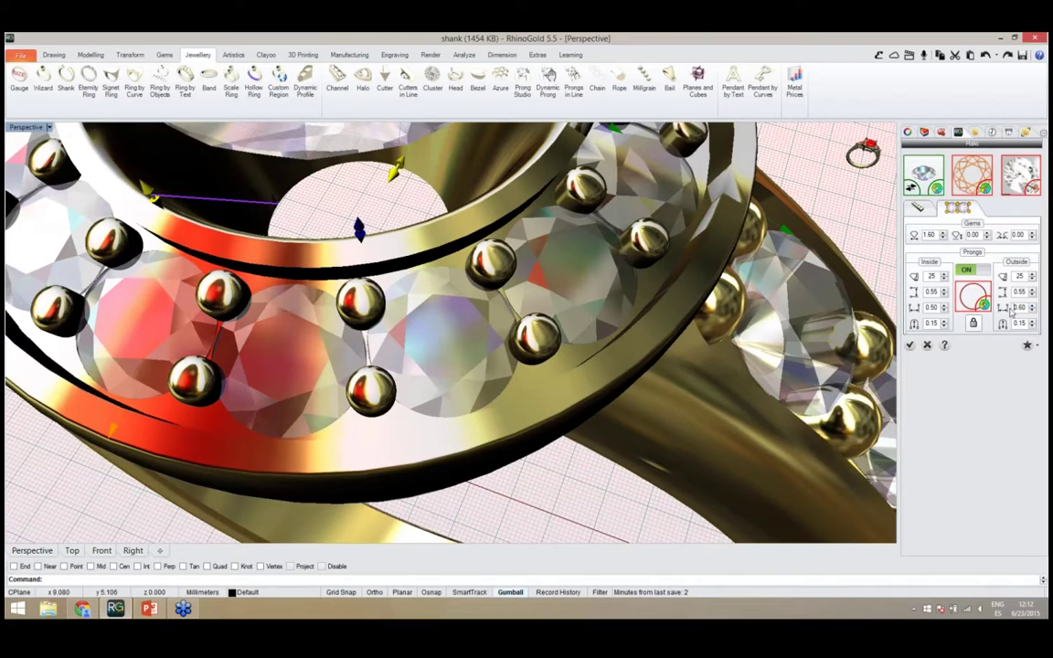
pyautogui.click(945, 305)
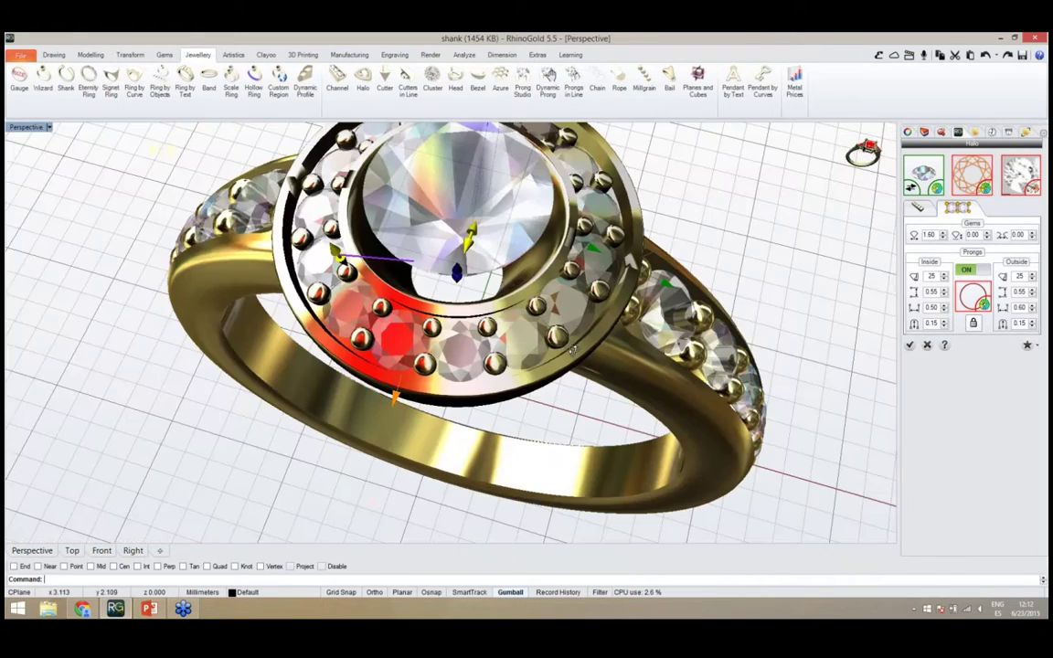
# Set the spacing between the halo's gems to 0.05 mm
pyautogui.moveTo(573, 351); pyautogui.dragTo(535, 368, button='right')
pyautogui.scroll(5, 536, 369)
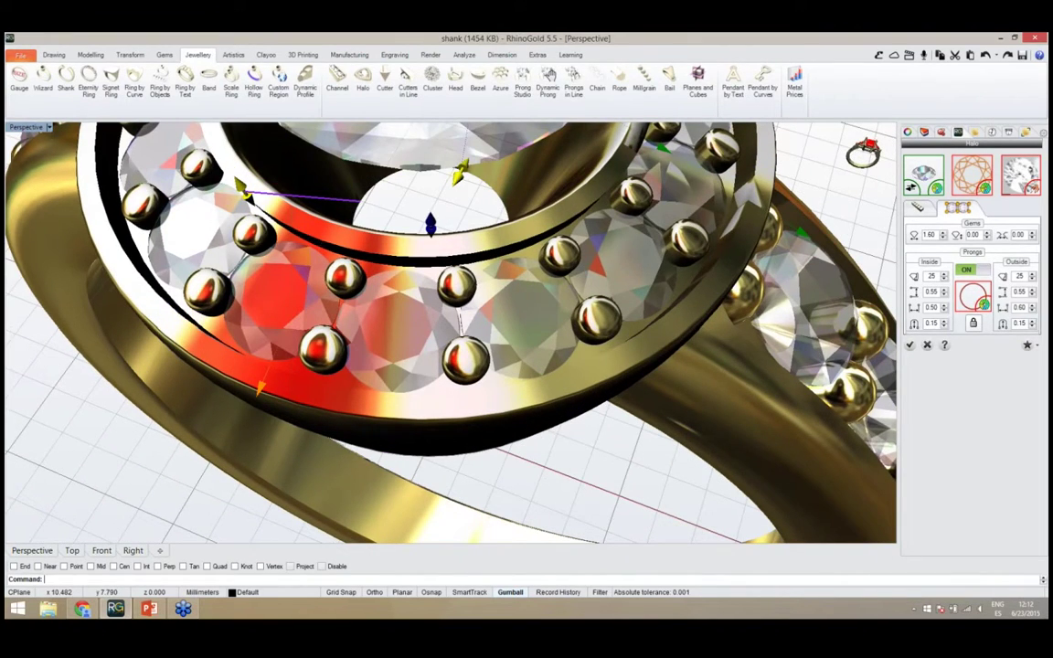
pyautogui.click(1033, 233)
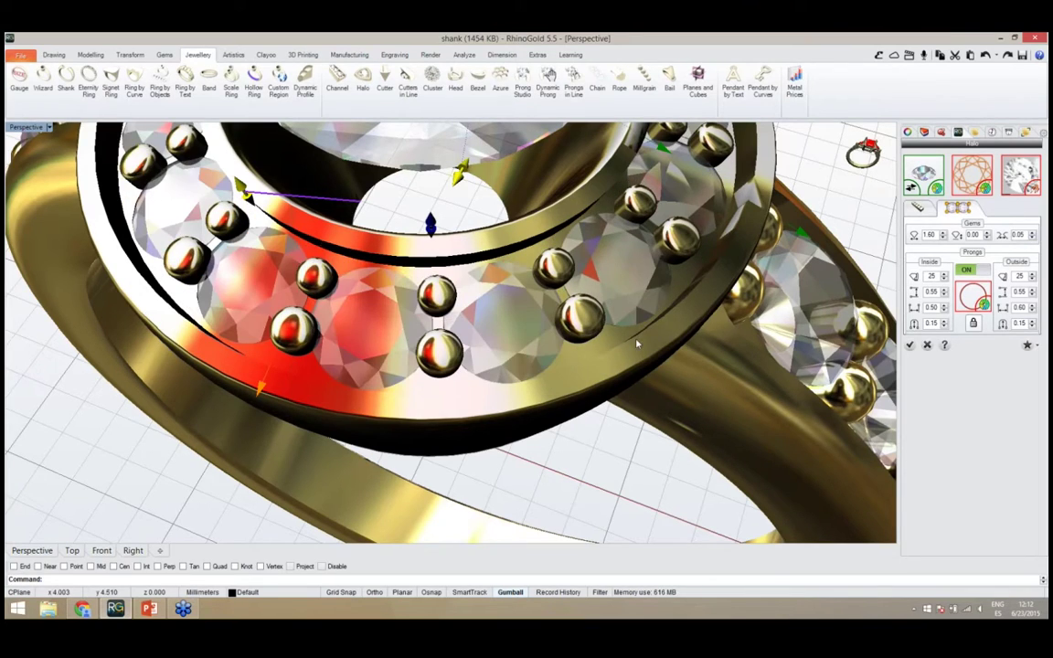
# Reduce the overlap of both the inside and outside prongs on the halo's gems to 20
pyautogui.moveTo(600, 344); pyautogui.dragTo(618, 341, button='right')
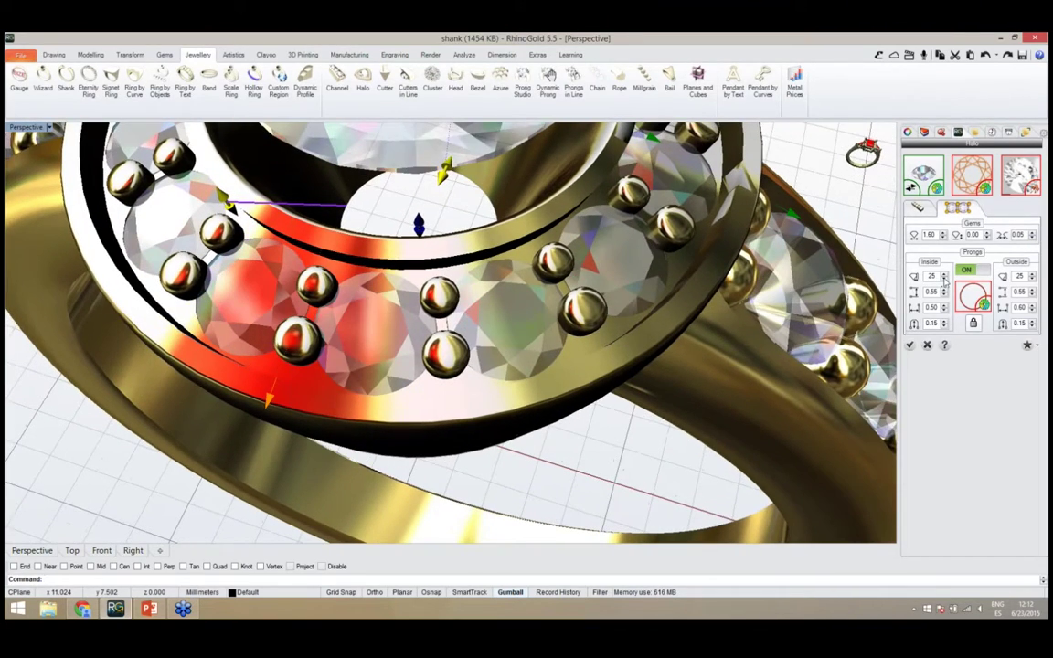
pyautogui.click(945, 280)
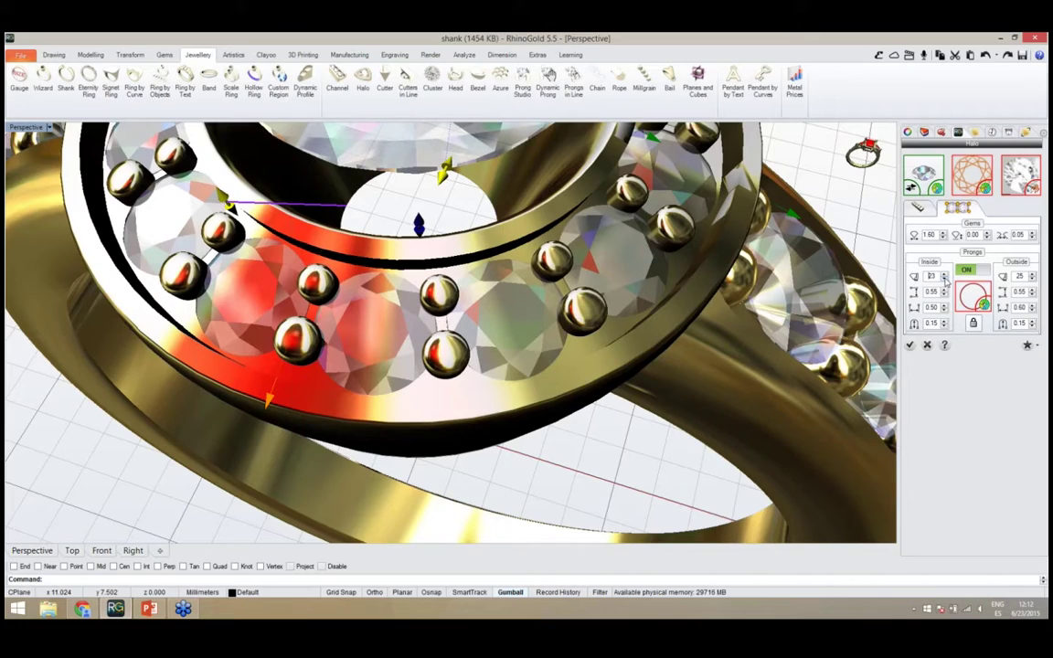
pyautogui.click(945, 279)
pyautogui.click(944, 280)
pyautogui.click(944, 279)
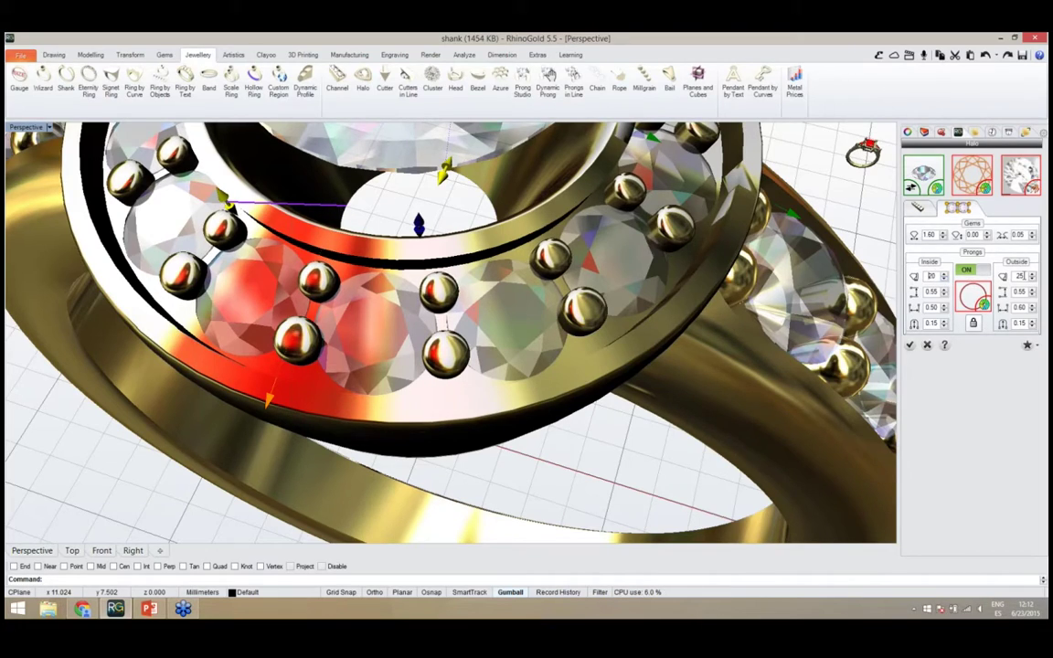
pyautogui.click(1032, 280)
pyautogui.click(1032, 280)
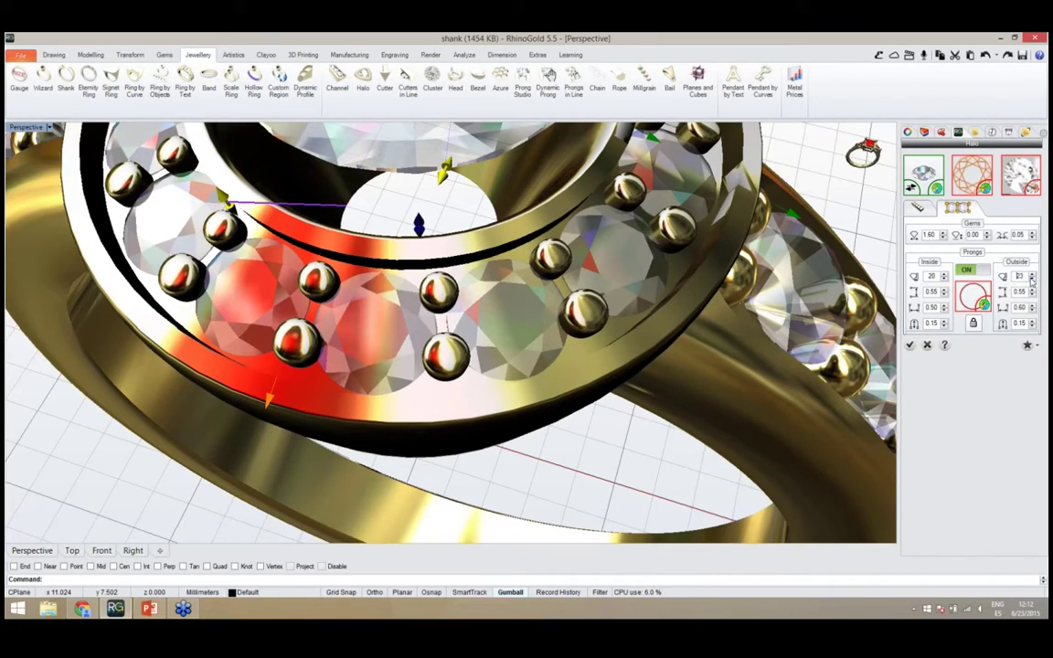
pyautogui.click(1032, 280)
pyautogui.click(1032, 280)
pyautogui.click(1032, 280)
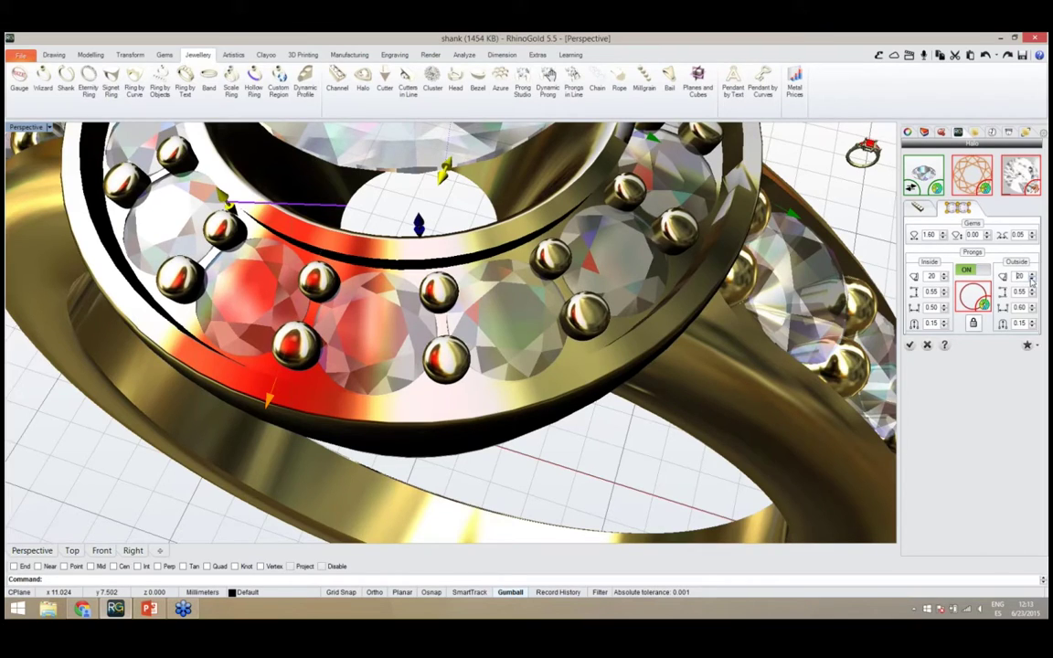
# Reduce the overlap of the outside prongs on the halo's gems to 17 and create the halo
pyautogui.click(1032, 279)
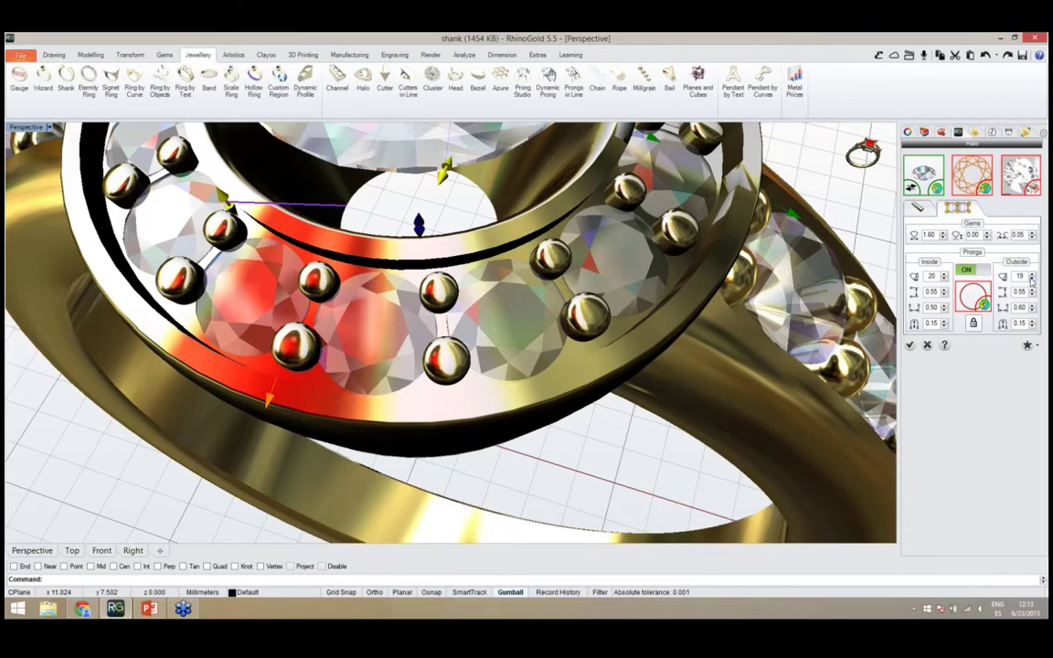
pyautogui.click(1032, 280)
pyautogui.click(1032, 280)
pyautogui.moveTo(521, 353); pyautogui.dragTo(585, 294, button='right')
pyautogui.scroll(-8, 549, 340)
pyautogui.scroll(3, 585, 294)
pyautogui.moveTo(433, 310); pyautogui.dragTo(411, 325, button='right')
pyautogui.scroll(-2, 514, 378)
pyautogui.scroll(4, 461, 352)
pyautogui.moveTo(466, 357); pyautogui.dragTo(511, 402, button='right')
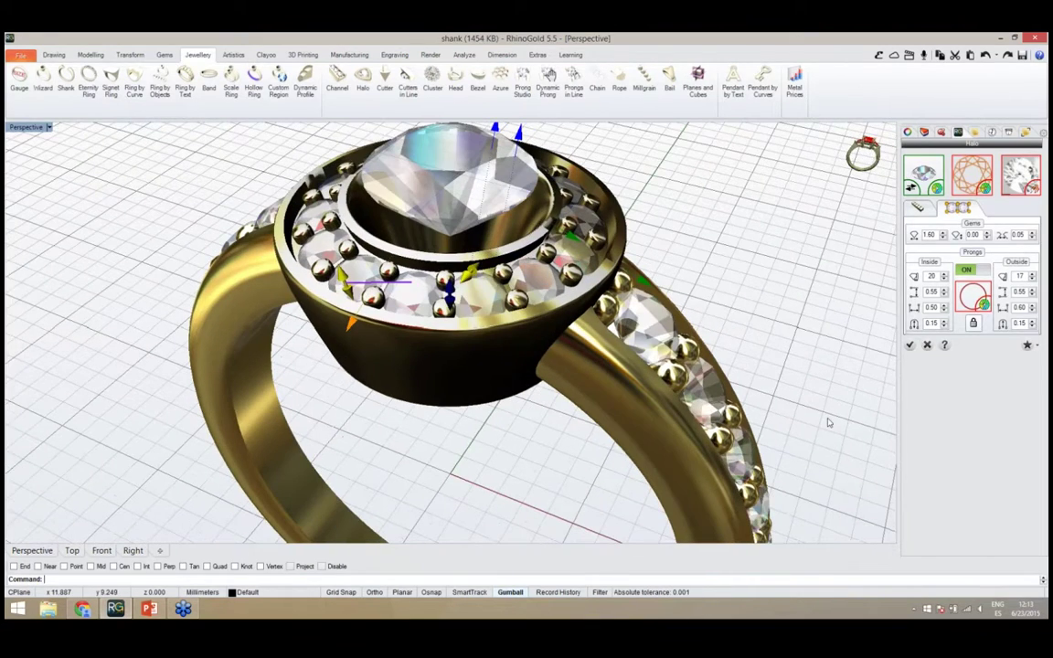
pyautogui.click(909, 346)
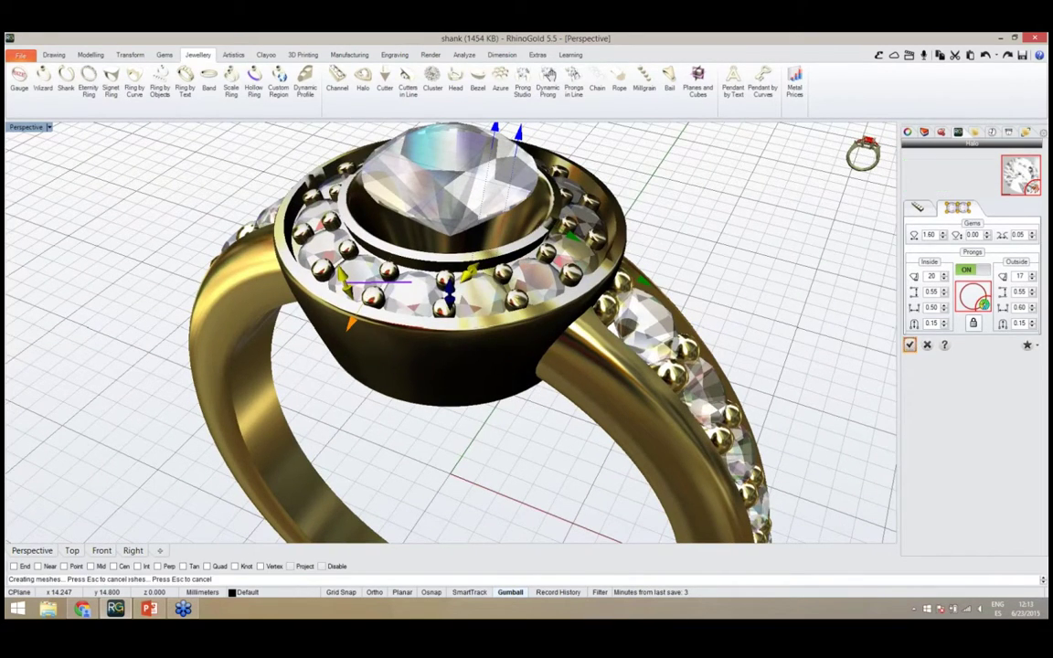
# Examine the finished halo and how it meets the shank from several angles
pyautogui.moveTo(638, 402); pyautogui.dragTo(517, 358, button='right')
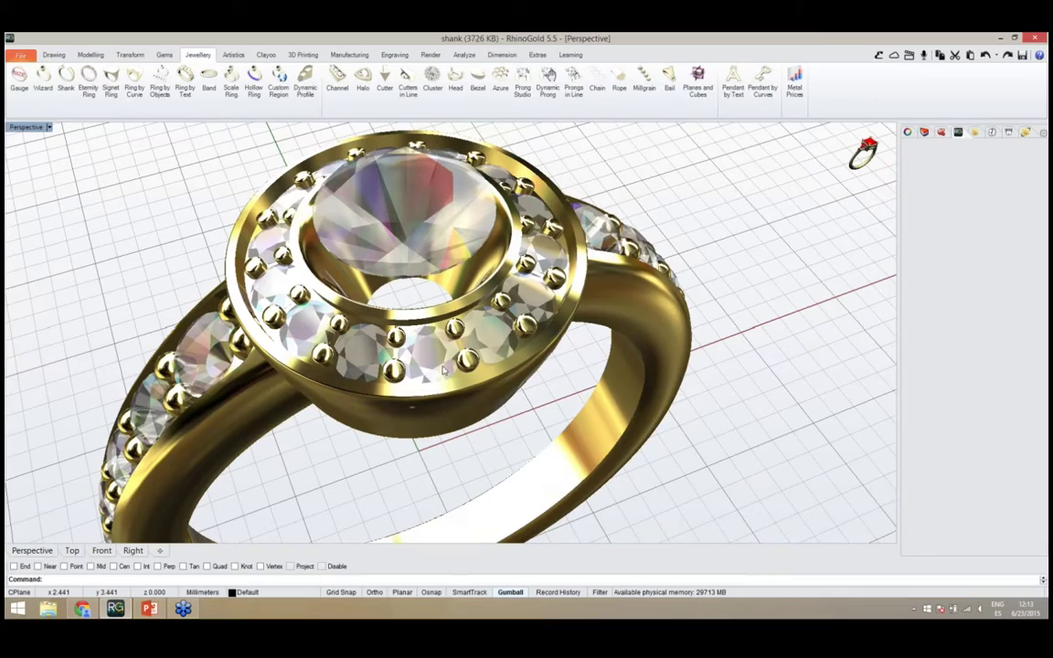
pyautogui.moveTo(447, 408); pyautogui.dragTo(484, 320, button='right')
pyautogui.scroll(-5, 485, 316)
pyautogui.scroll(6, 348, 355)
pyautogui.moveTo(348, 355); pyautogui.dragTo(320, 276, button='right')
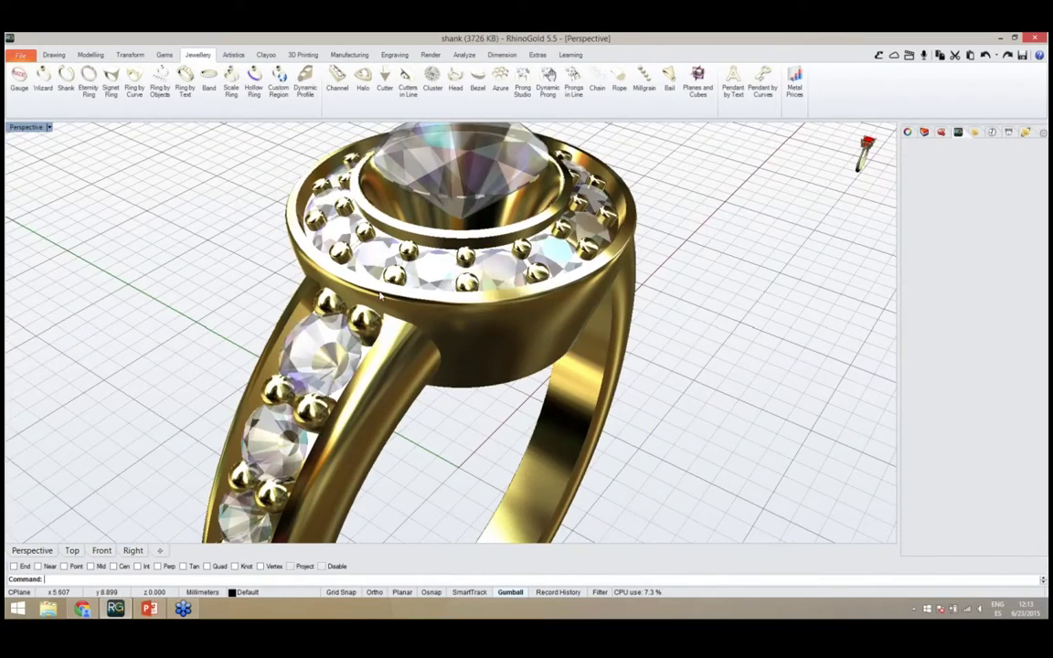
pyautogui.scroll(-6, 381, 296)
pyautogui.moveTo(381, 295); pyautogui.dragTo(369, 359, button='right')
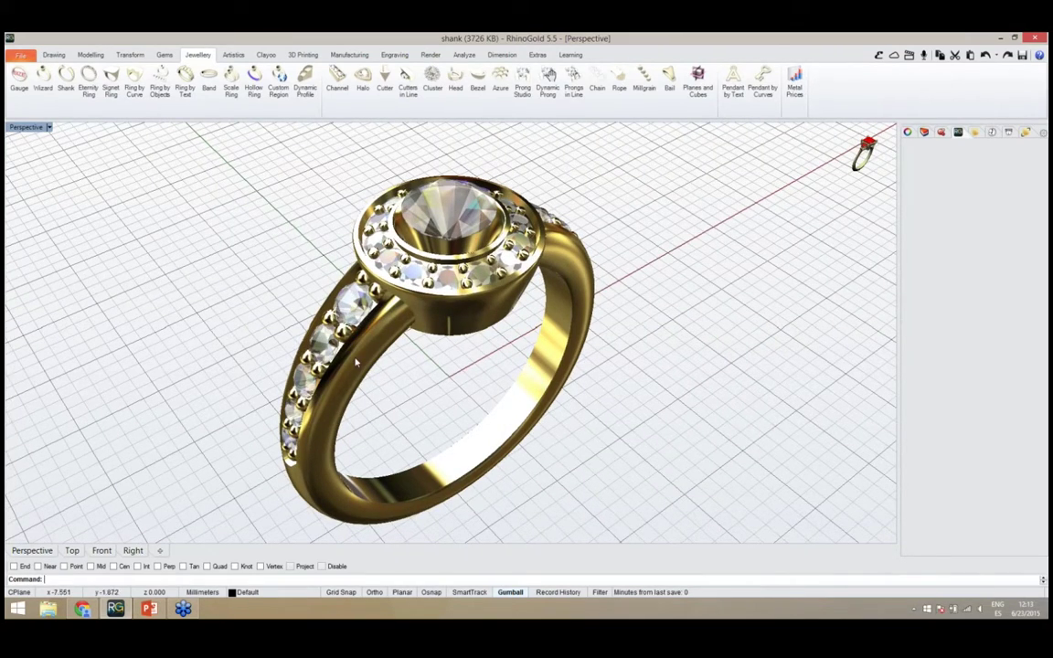
# Reopen the shank's parameters and widen its opening angle to 45 so its ends clear the halo
pyautogui.click(356, 364)
pyautogui.middleClick(357, 364)
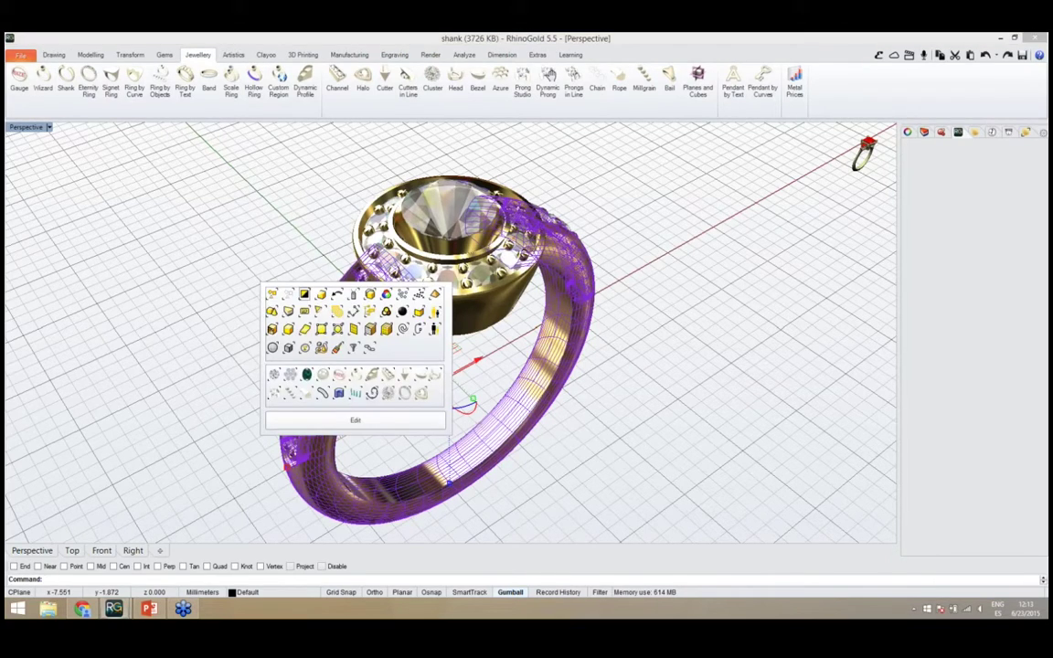
pyautogui.click(356, 420)
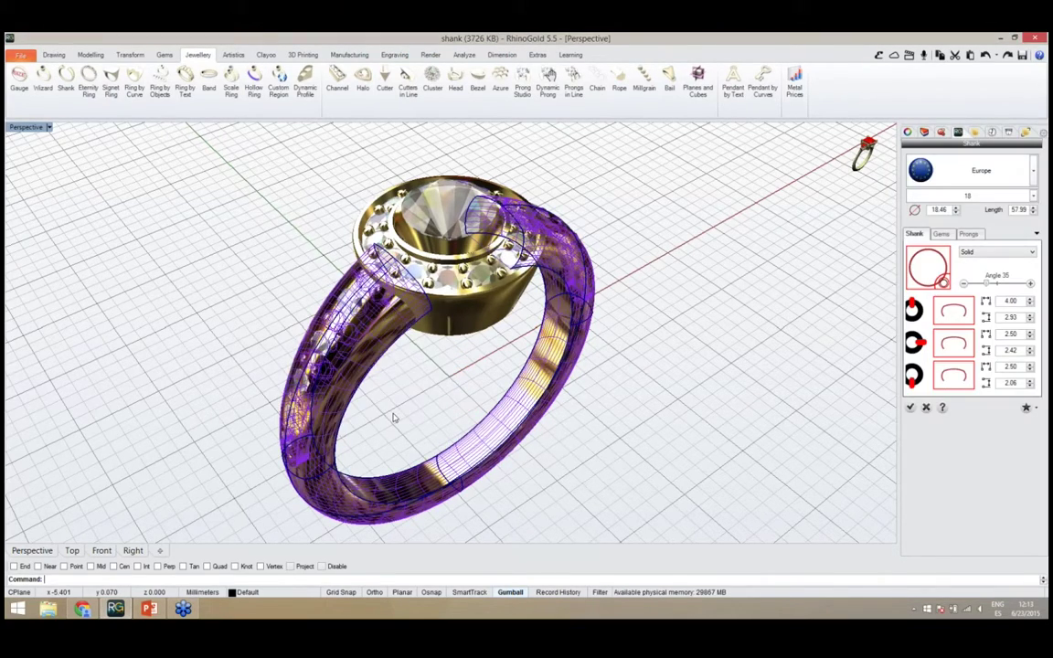
pyautogui.moveTo(394, 343); pyautogui.dragTo(428, 303, button='right')
pyautogui.scroll(4, 428, 302)
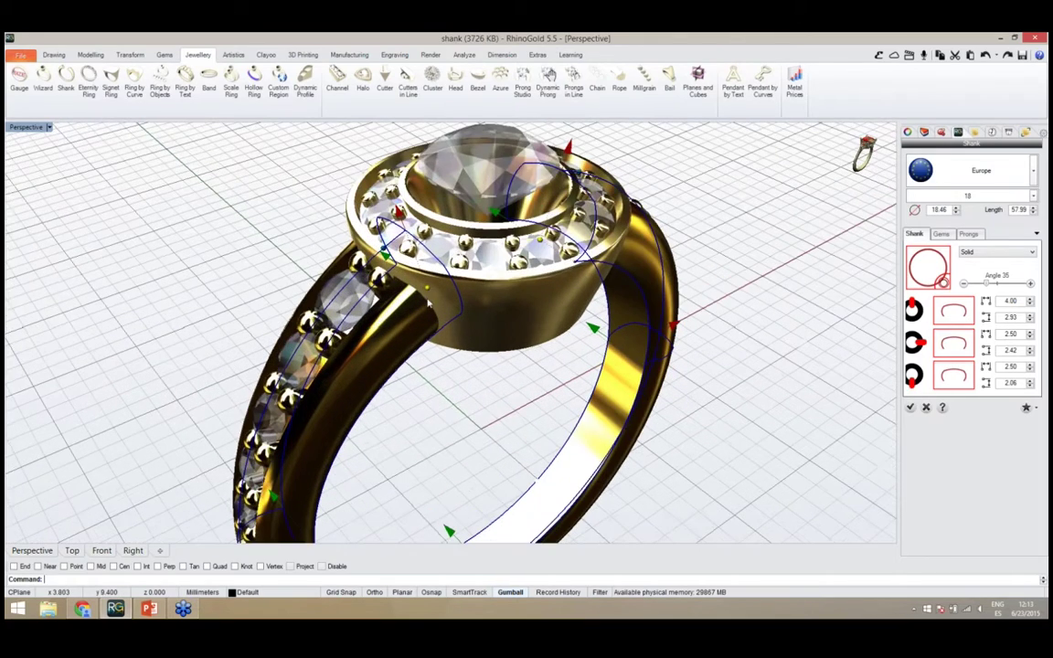
pyautogui.moveTo(423, 295); pyautogui.dragTo(421, 302)
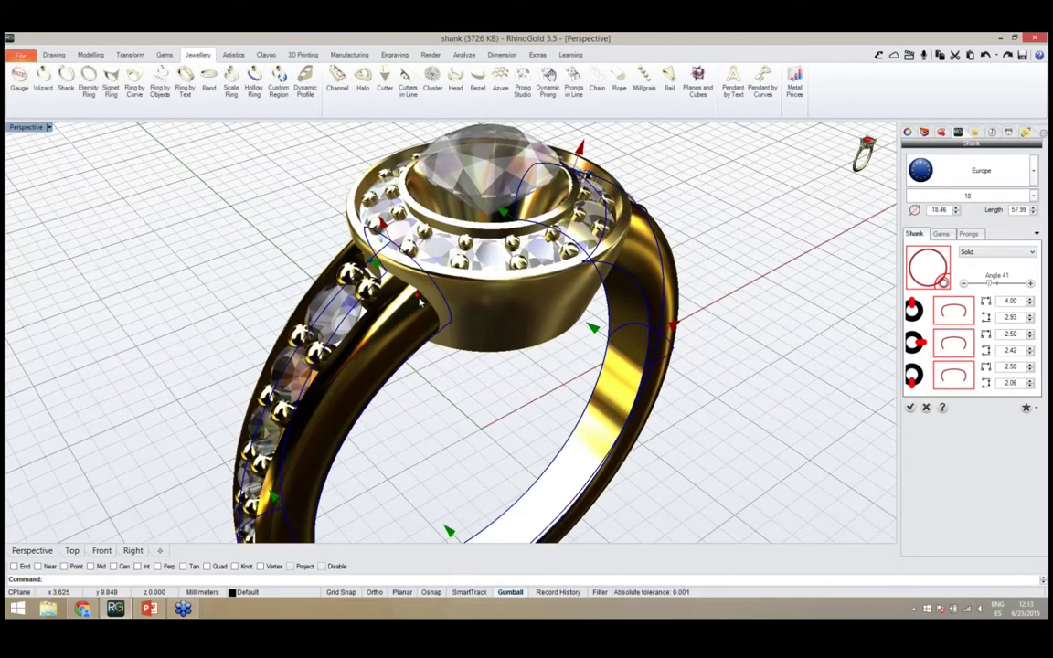
pyautogui.moveTo(411, 306); pyautogui.dragTo(446, 336)
pyautogui.moveTo(442, 402)
pyautogui.mouseDown(button='right')
pyautogui.moveTo(513, 399)
pyautogui.moveTo(489, 404)
pyautogui.moveTo(442, 384)
pyautogui.mouseUp(button='right')
pyautogui.scroll(-3, 440, 357)
pyautogui.moveTo(457, 506); pyautogui.dragTo(541, 293, button='right')
pyautogui.scroll(7, 521, 402)
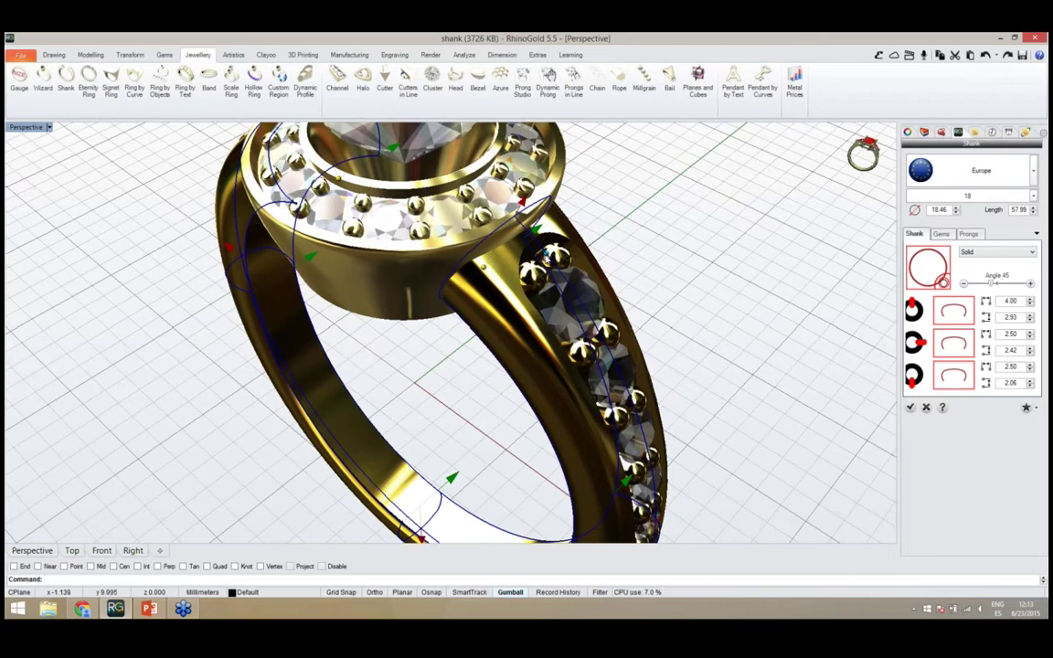
pyautogui.moveTo(543, 253); pyautogui.dragTo(535, 238)
# Set the initial distance of the shank's gems to 2.00 mm and apply the shank changes
pyautogui.moveTo(559, 311); pyautogui.dragTo(580, 317, button='right')
pyautogui.scroll(-4, 580, 318)
pyautogui.moveTo(512, 339); pyautogui.dragTo(608, 338, button='right')
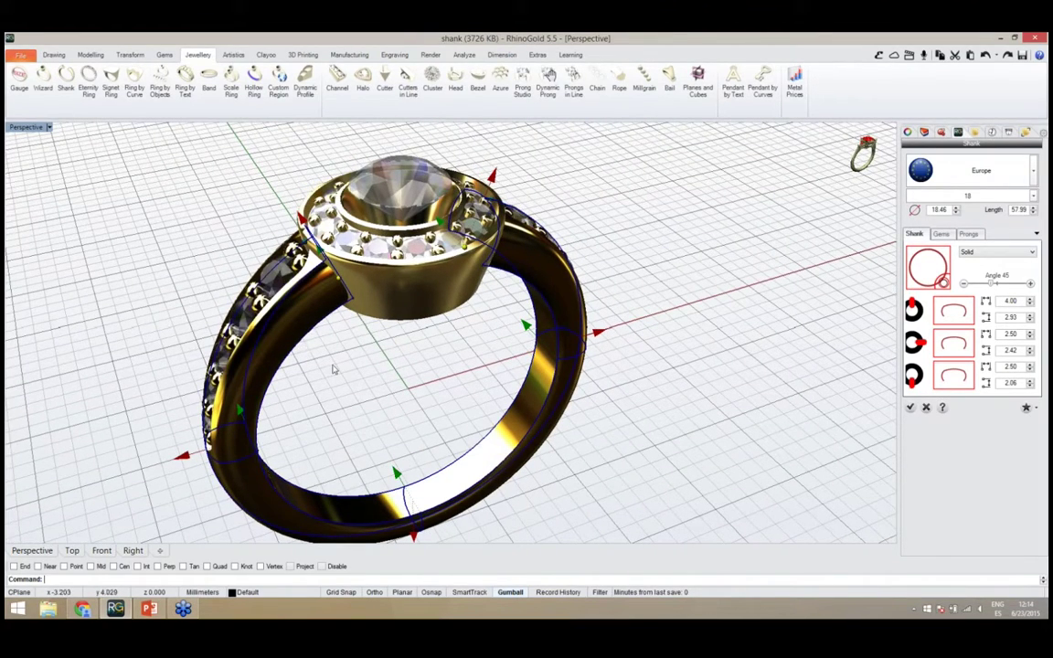
pyautogui.moveTo(299, 329); pyautogui.dragTo(330, 327, button='right')
pyautogui.scroll(-5, 422, 303)
pyautogui.moveTo(421, 302); pyautogui.dragTo(422, 348, button='right')
pyautogui.scroll(5, 397, 265)
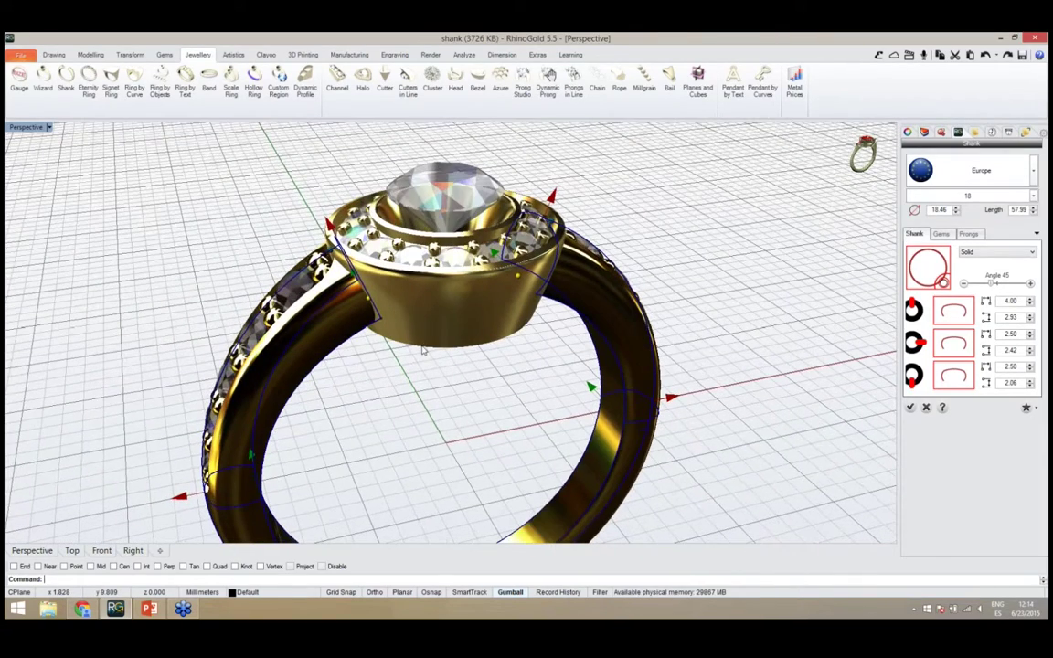
pyautogui.click(949, 234)
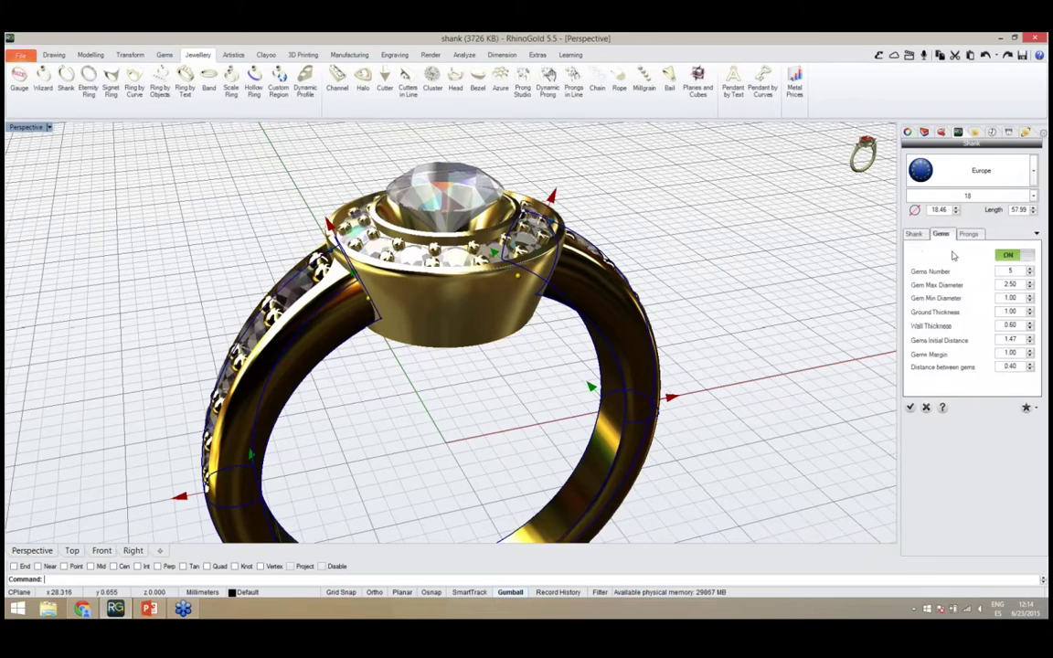
pyautogui.doubleClick(1020, 340)
pyautogui.write('2')
pyautogui.press('Return')
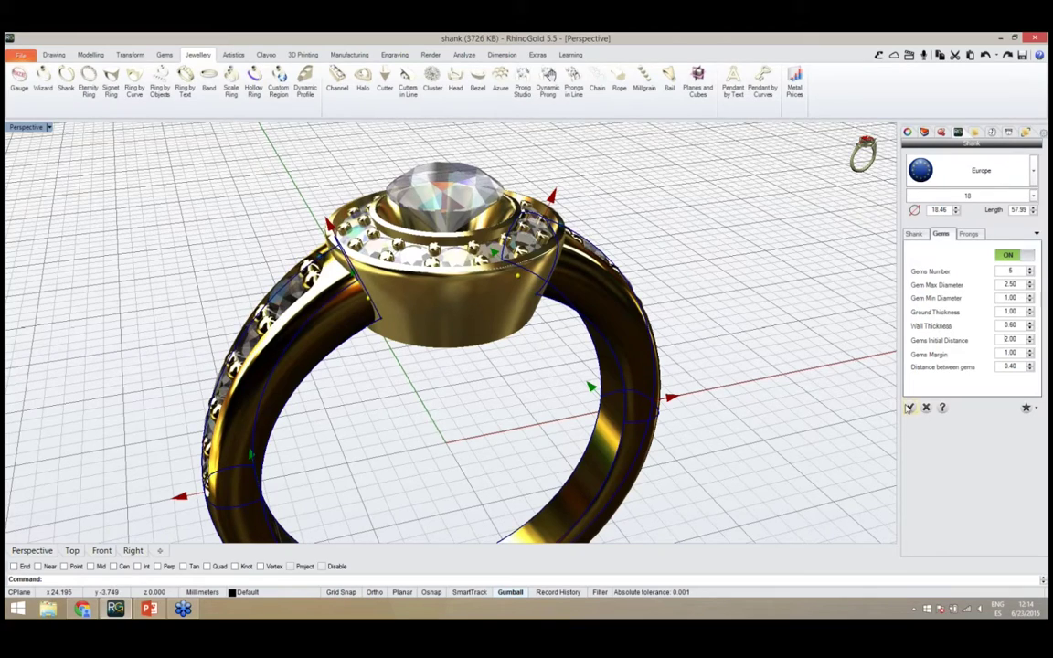
pyautogui.click(910, 407)
# Dismiss the driver notification and start a set of four prongs on the center diamond with Prong Studio
pyautogui.moveTo(500, 393); pyautogui.dragTo(444, 319, button='right')
pyautogui.scroll(5, 456, 234)
pyautogui.scroll(-3, 445, 342)
pyautogui.scroll(3, 446, 344)
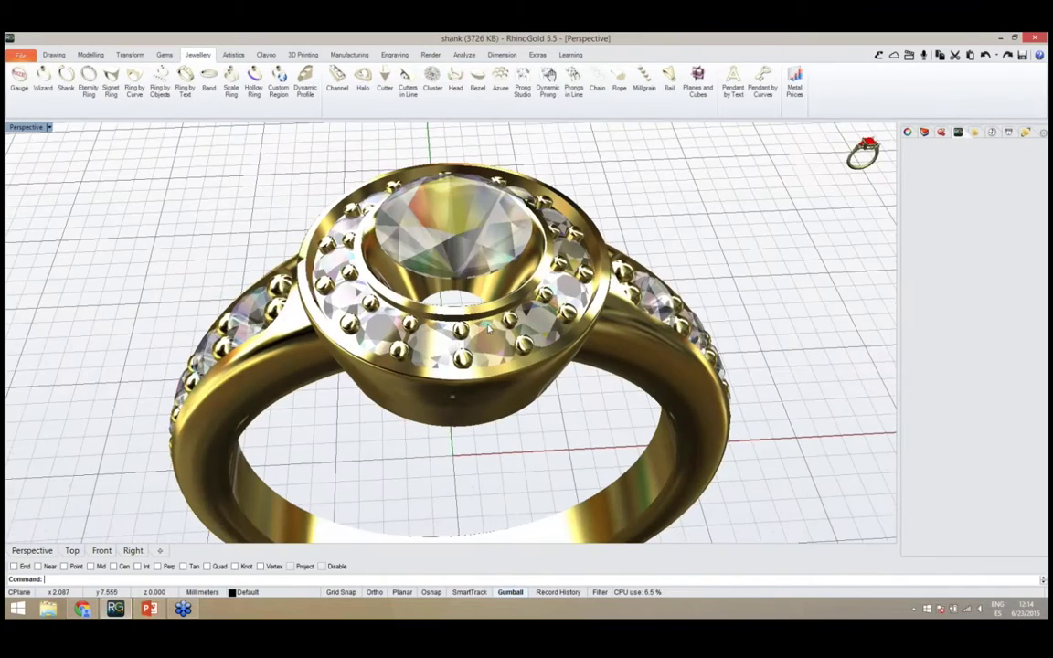
pyautogui.moveTo(500, 356)
pyautogui.mouseDown(button='right')
pyautogui.moveTo(485, 358)
pyautogui.moveTo(510, 374)
pyautogui.mouseUp(button='right')
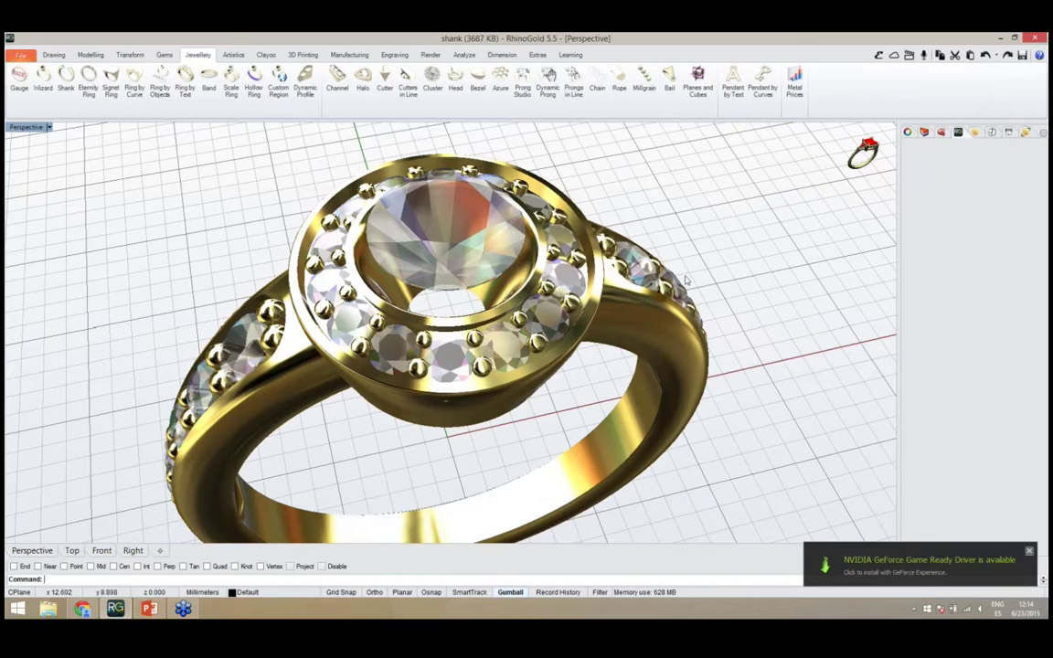
pyautogui.click(1030, 552)
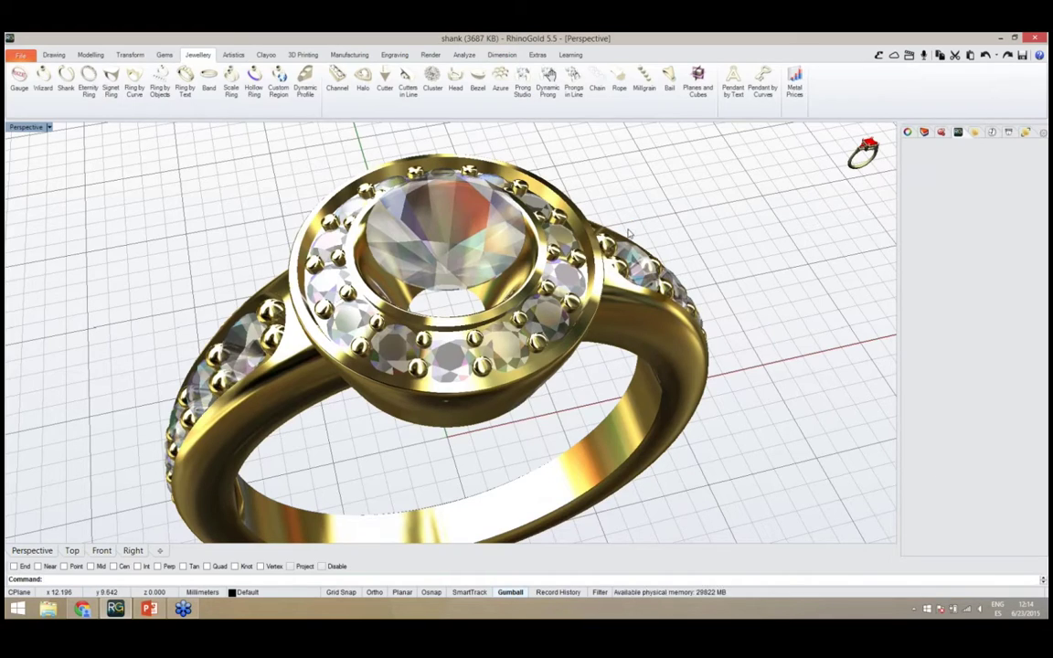
pyautogui.click(522, 81)
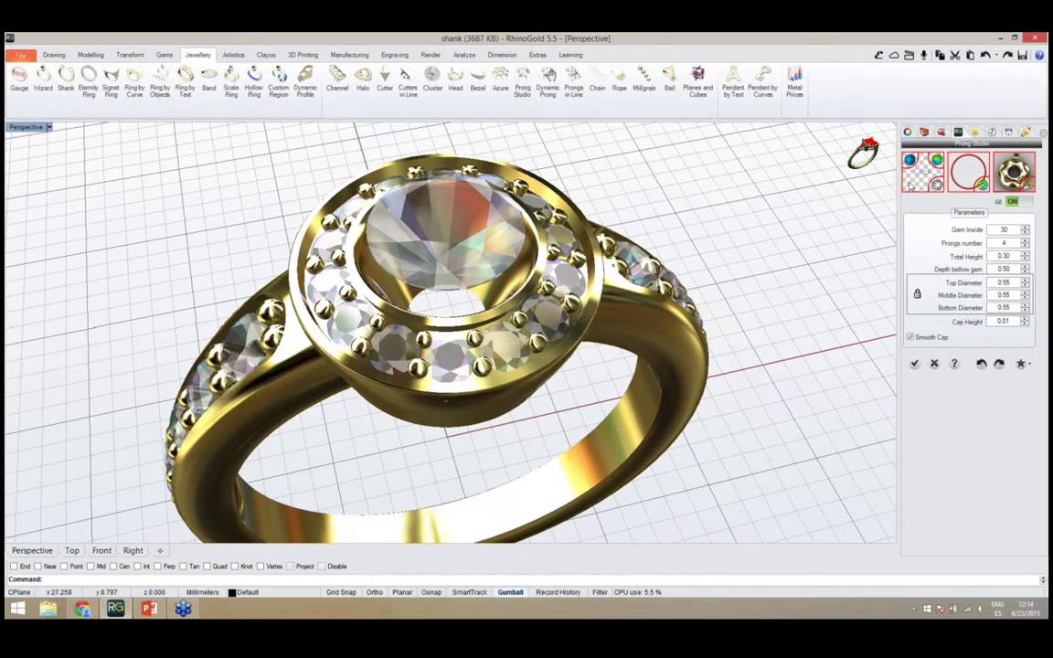
pyautogui.click(409, 256)
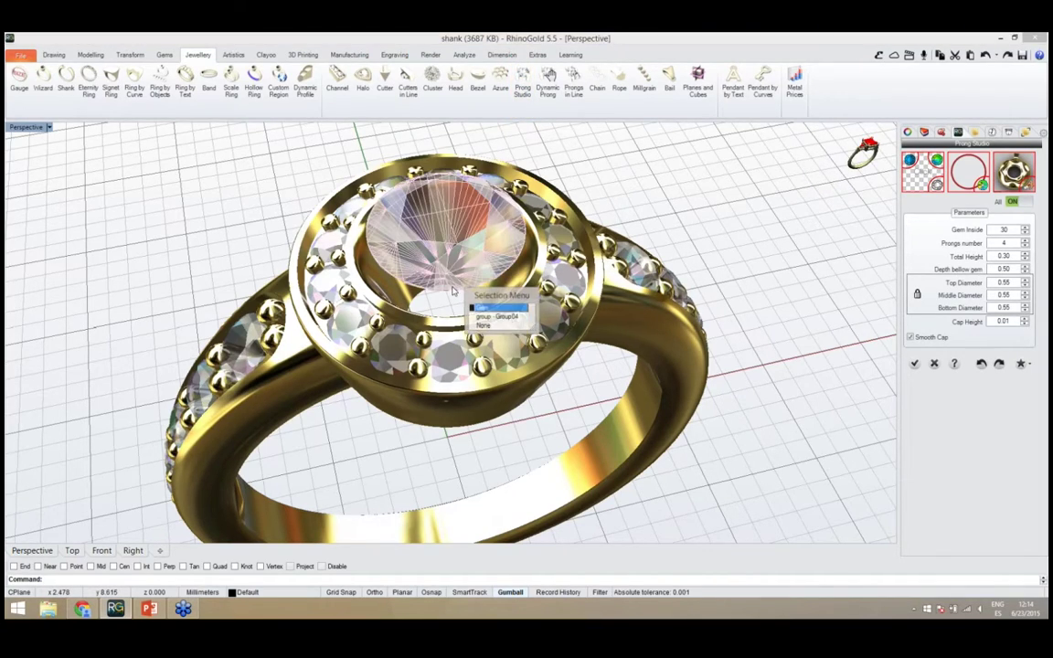
pyautogui.click(485, 316)
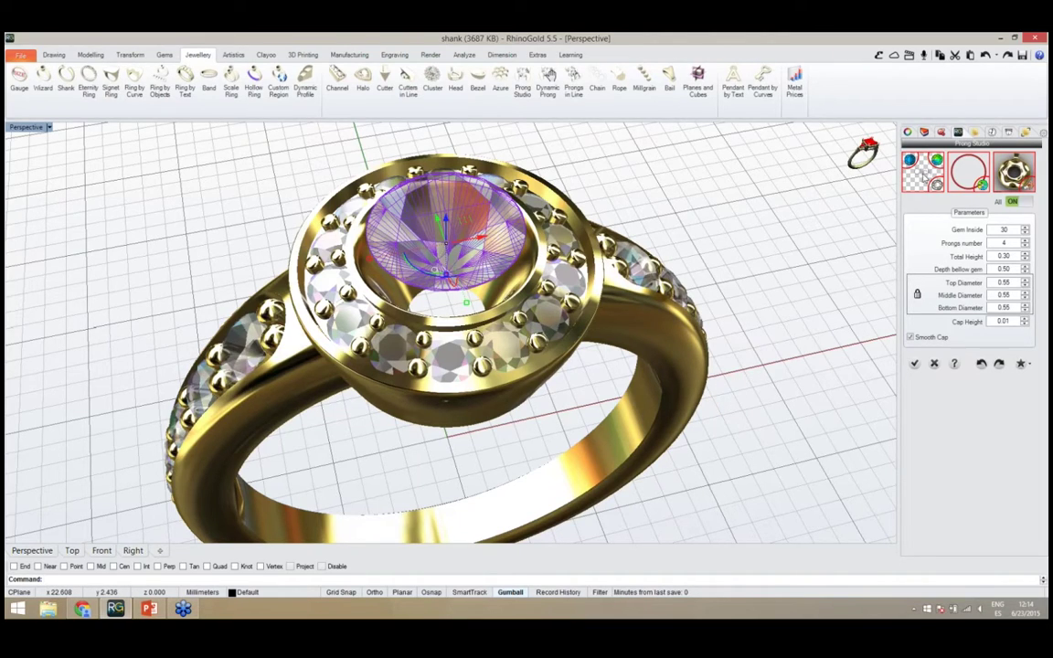
pyautogui.moveTo(786, 365); pyautogui.dragTo(758, 480, button='right')
pyautogui.scroll(7, 492, 230)
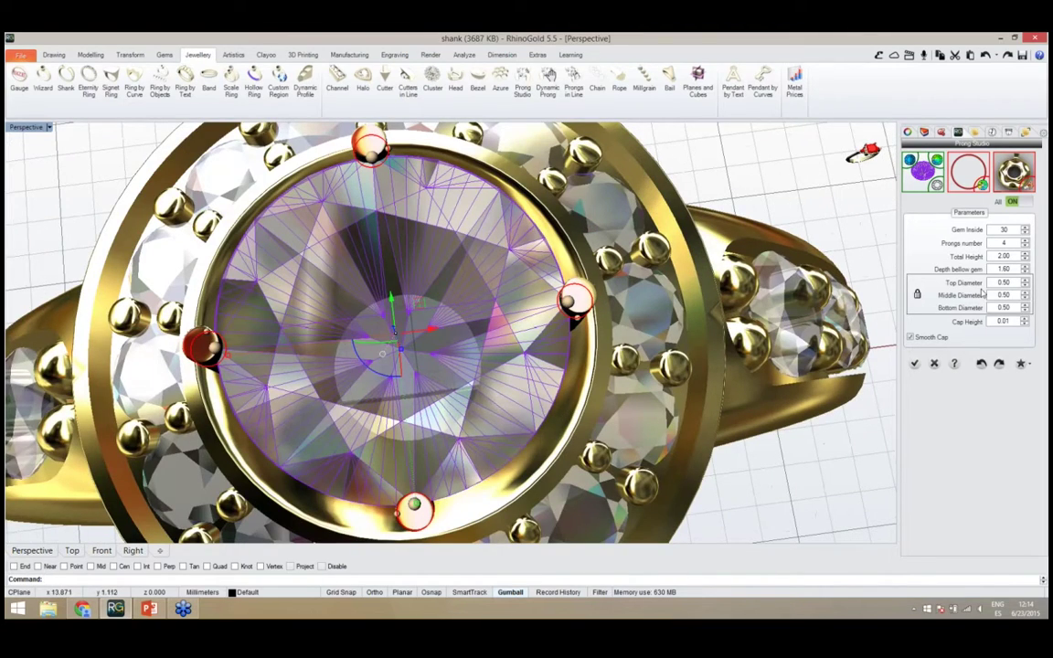
# Set the linked diameters of the center diamond's prongs to 0.60 mm and their cap height to 0.31 mm
pyautogui.click(1025, 281)
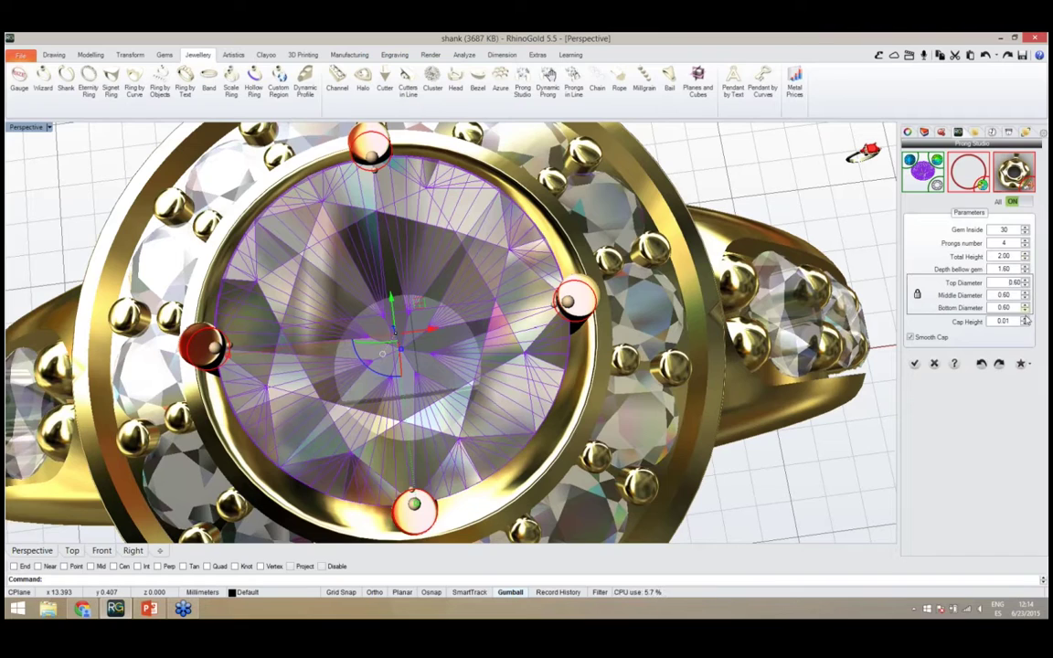
pyautogui.click(1024, 320)
pyautogui.click(1025, 320)
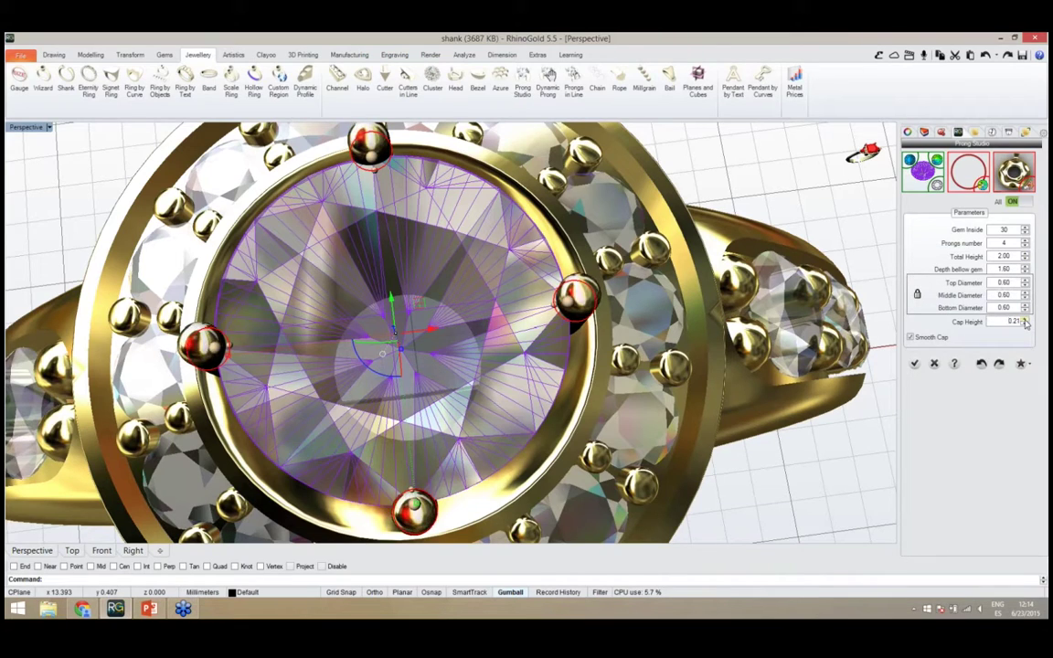
pyautogui.click(1025, 320)
pyautogui.moveTo(509, 411); pyautogui.dragTo(495, 364, button='right')
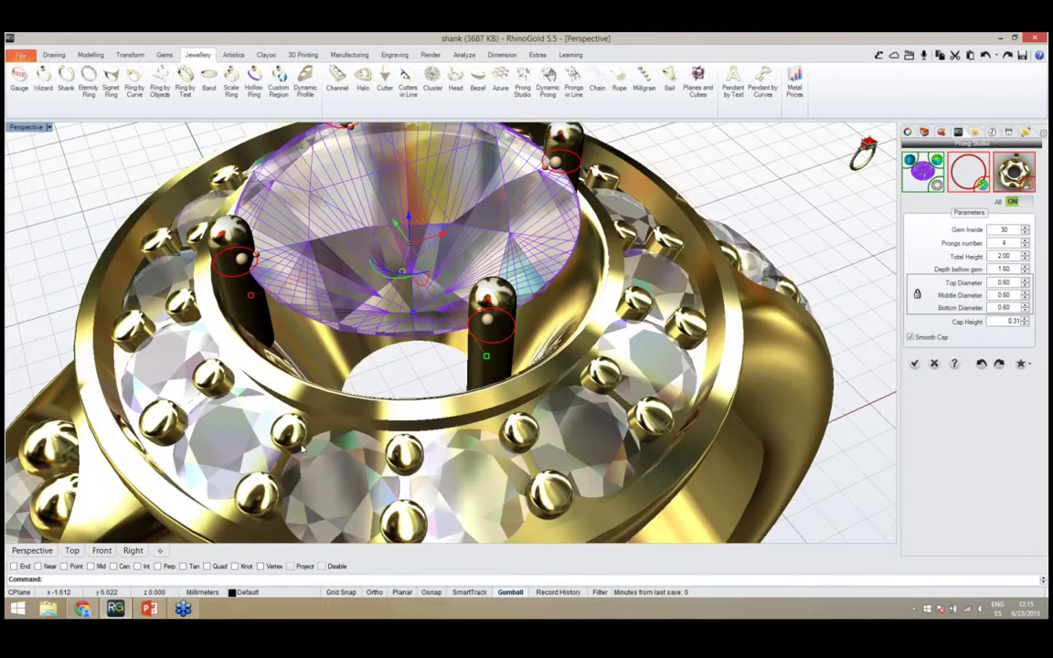
# In a shaded top view, rotate the four center prongs around the diamond to the diagonal positions
pyautogui.click(73, 551)
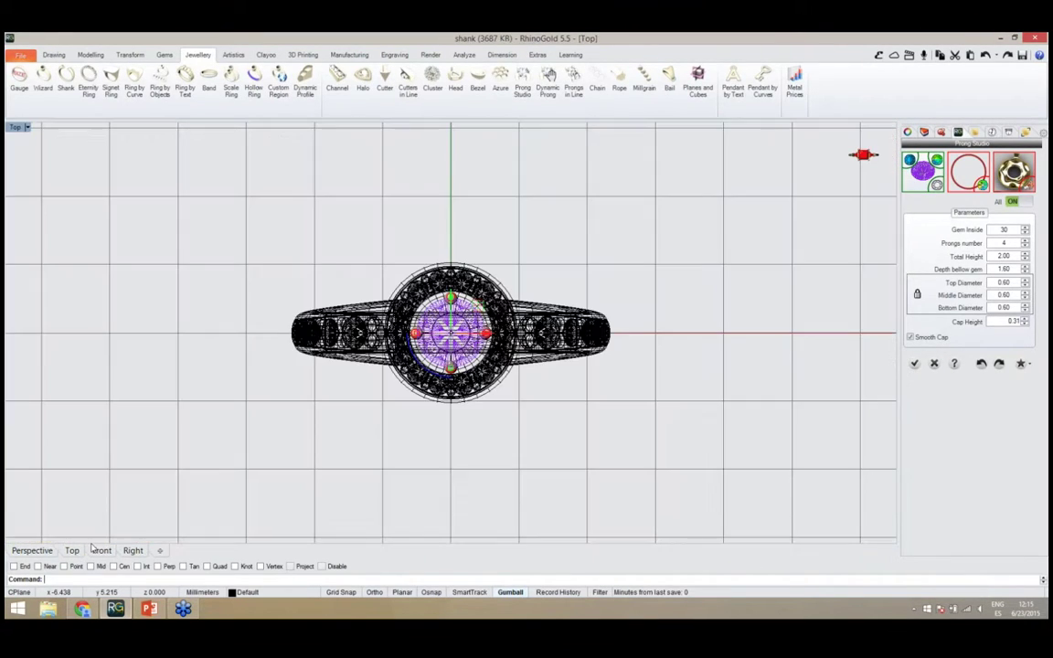
pyautogui.scroll(3, 454, 363)
pyautogui.scroll(2, 455, 363)
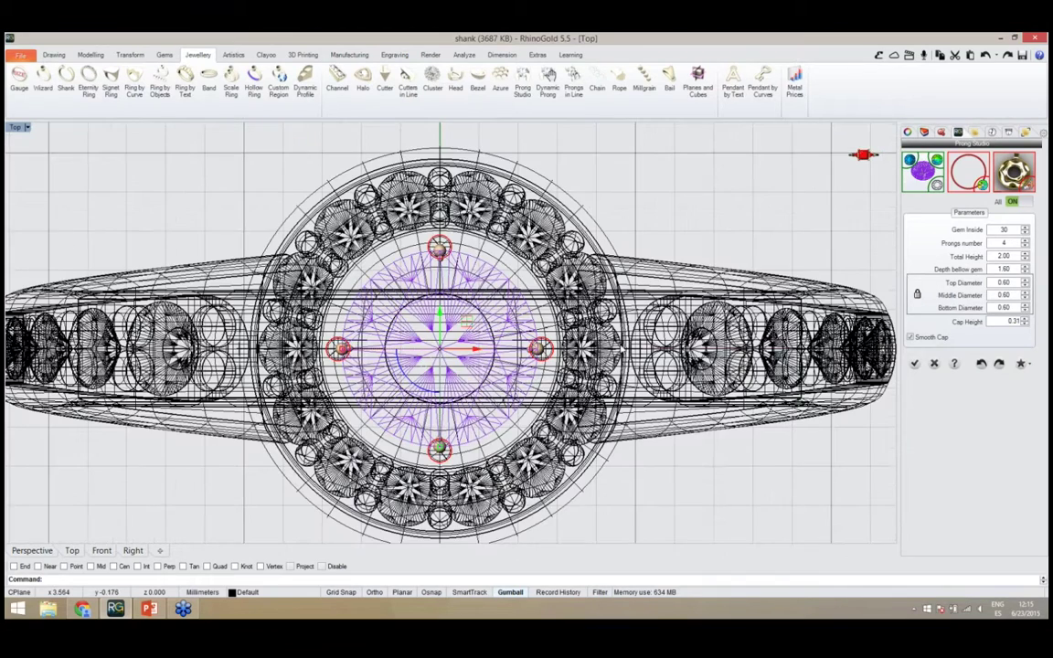
pyautogui.click(815, 166)
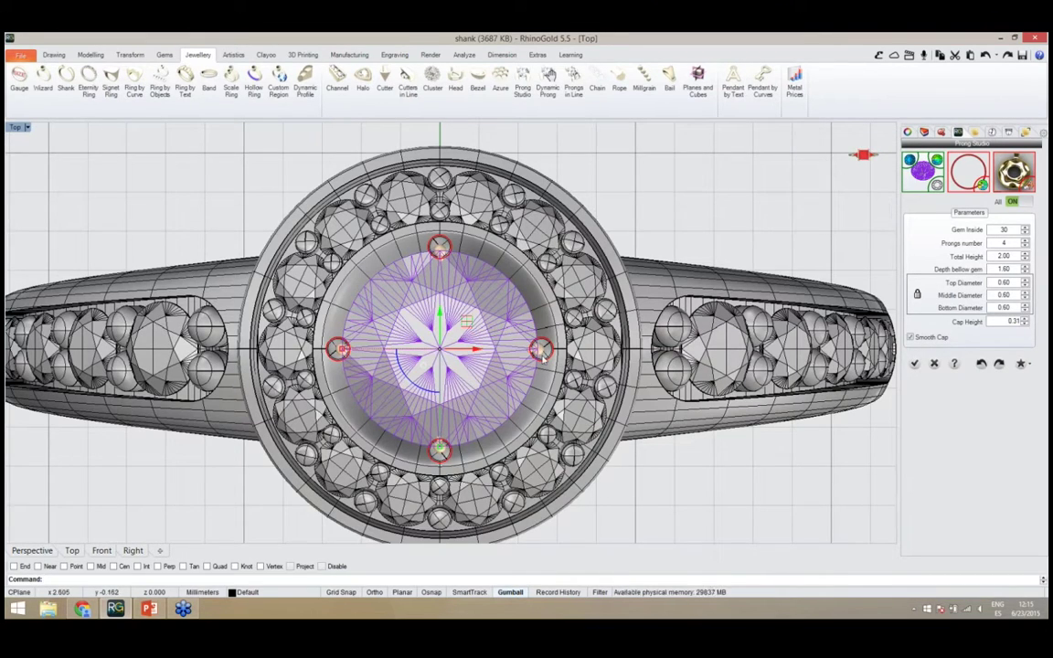
pyautogui.moveTo(539, 350); pyautogui.dragTo(521, 275)
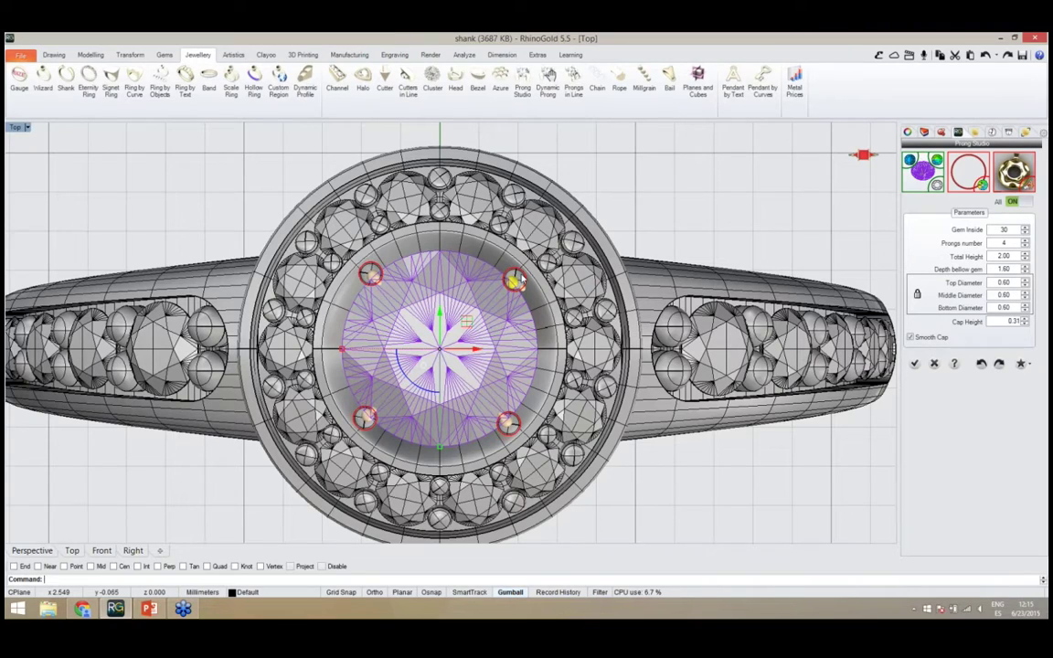
pyautogui.moveTo(521, 271); pyautogui.dragTo(518, 269)
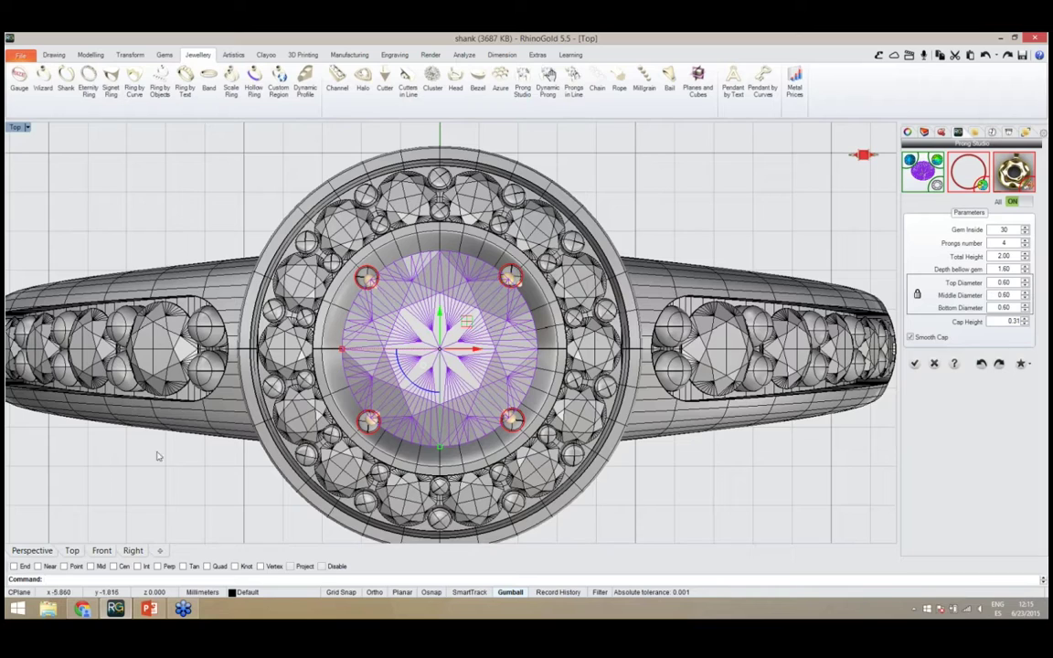
# Set the center prongs' linked diameters to 0.70 mm and their overlap inside the gem to 25, and create the prongs
pyautogui.click(35, 550)
pyautogui.moveTo(391, 382); pyautogui.dragTo(397, 430, button='right')
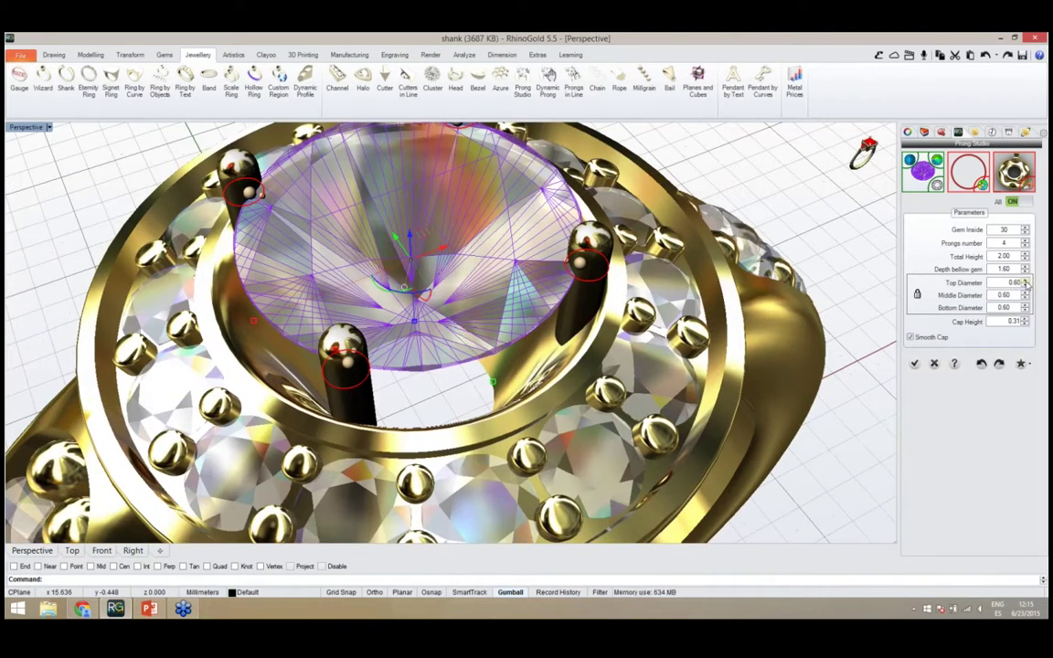
pyautogui.click(1025, 281)
pyautogui.click(1025, 234)
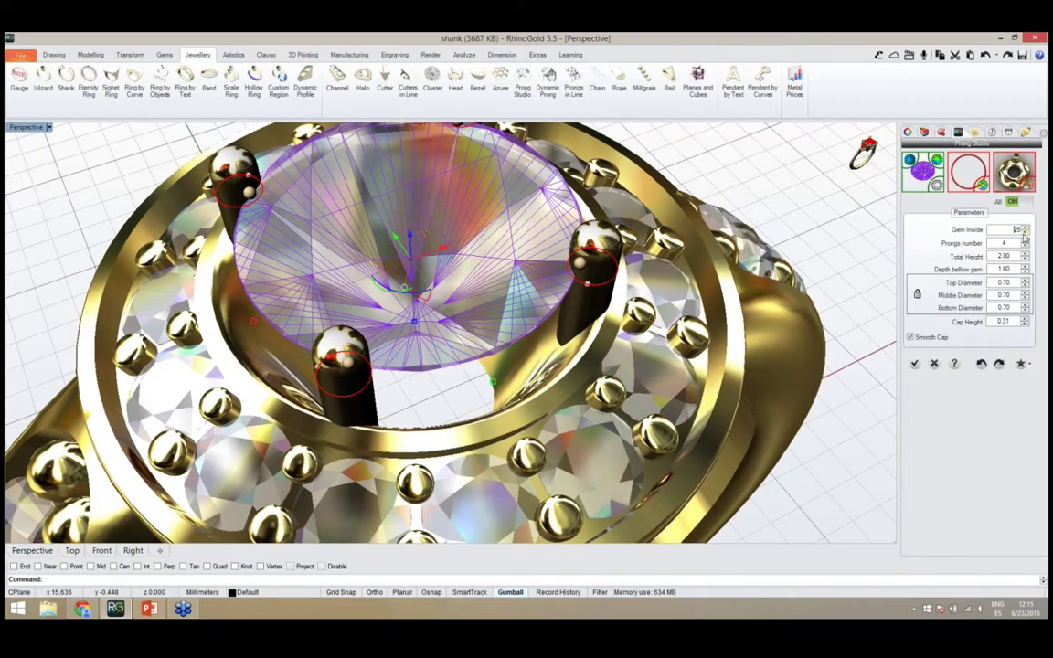
pyautogui.moveTo(457, 415); pyautogui.dragTo(455, 334, button='right')
pyautogui.scroll(-6, 444, 294)
pyautogui.click(758, 431)
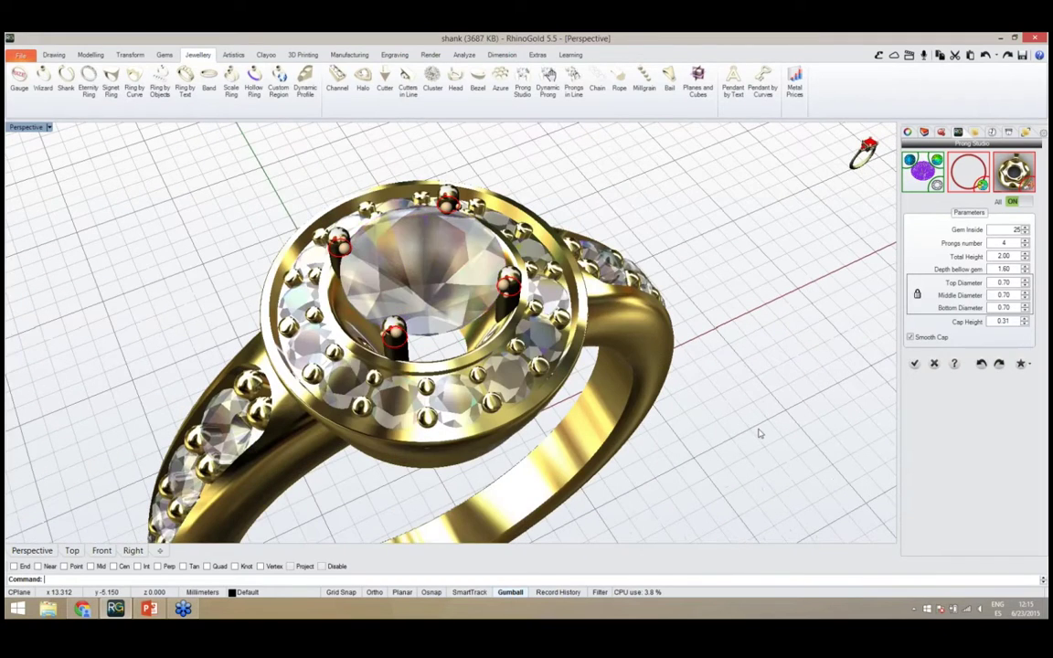
pyautogui.click(915, 364)
# Examine the complete ring from above, the side and below, checking the center prongs and the halo's underside
pyautogui.moveTo(751, 418); pyautogui.dragTo(511, 393, button='right')
pyautogui.scroll(-2, 429, 283)
pyautogui.scroll(-4, 437, 337)
pyautogui.moveTo(430, 279)
pyautogui.mouseDown(button='right')
pyautogui.moveTo(437, 337)
pyautogui.moveTo(480, 334)
pyautogui.moveTo(486, 265)
pyautogui.moveTo(384, 342)
pyautogui.moveTo(475, 366)
pyautogui.moveTo(552, 365)
pyautogui.moveTo(437, 329)
pyautogui.moveTo(495, 341)
pyautogui.moveTo(503, 285)
pyautogui.moveTo(436, 286)
pyautogui.mouseUp(button='right')
pyautogui.scroll(2, 437, 337)
pyautogui.scroll(4, 437, 338)
pyautogui.scroll(-6, 475, 269)
pyautogui.scroll(5, 501, 273)
pyautogui.scroll(-6, 437, 285)
pyautogui.moveTo(423, 357); pyautogui.dragTo(444, 270, button='right')
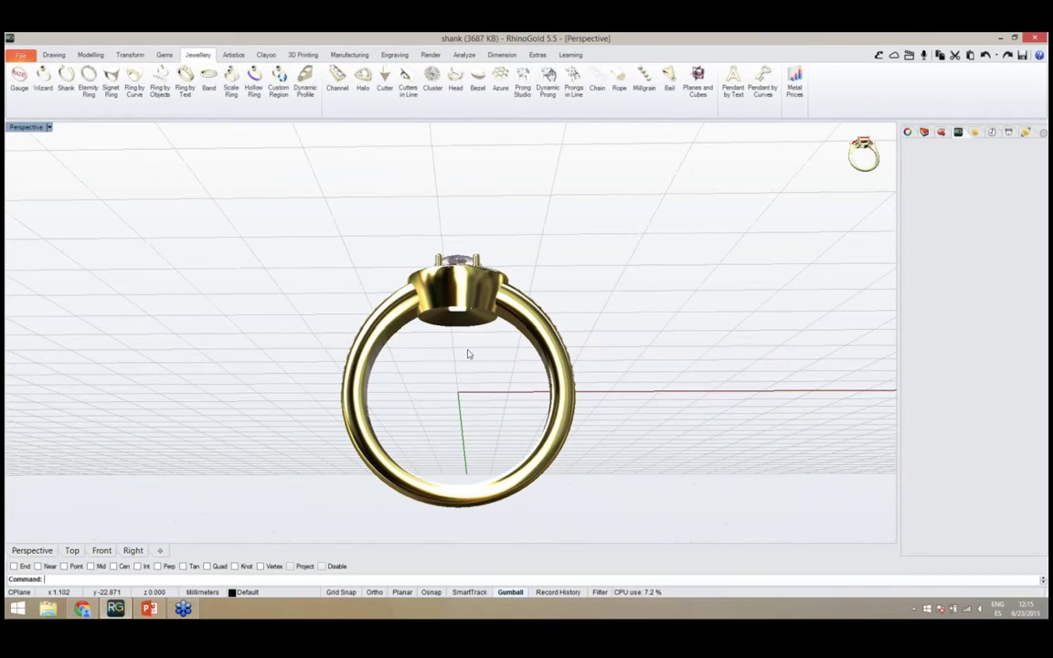
pyautogui.scroll(6, 457, 326)
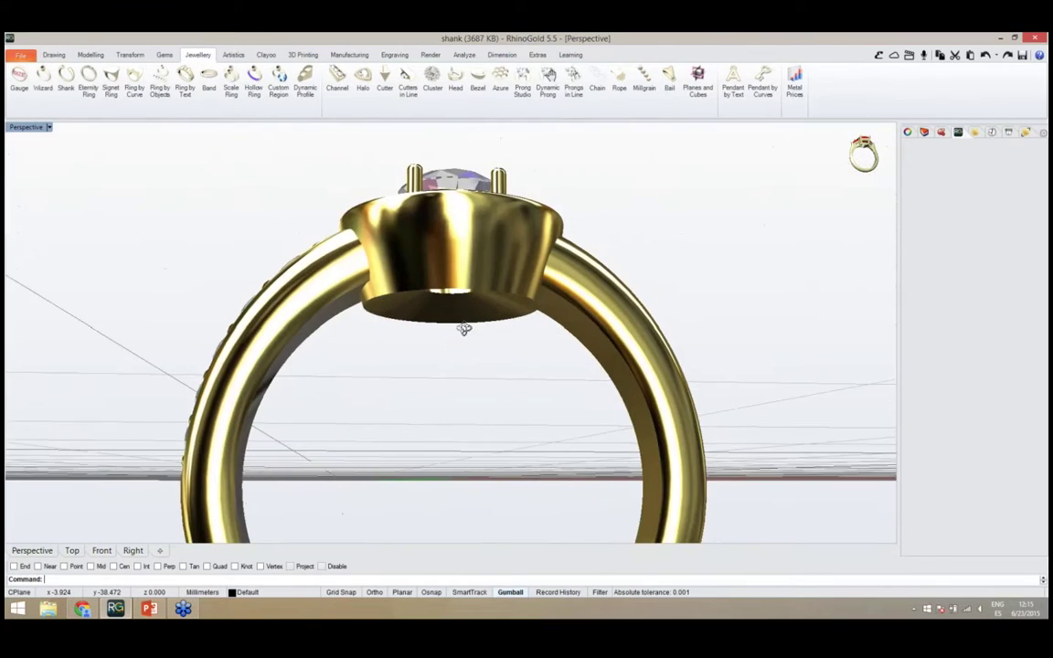
# Add a finger-size gauge circle inside the ring, using the Europe region and size 18
pyautogui.moveTo(463, 329); pyautogui.dragTo(416, 311, button='right')
pyautogui.moveTo(402, 352); pyautogui.dragTo(370, 306, button='right')
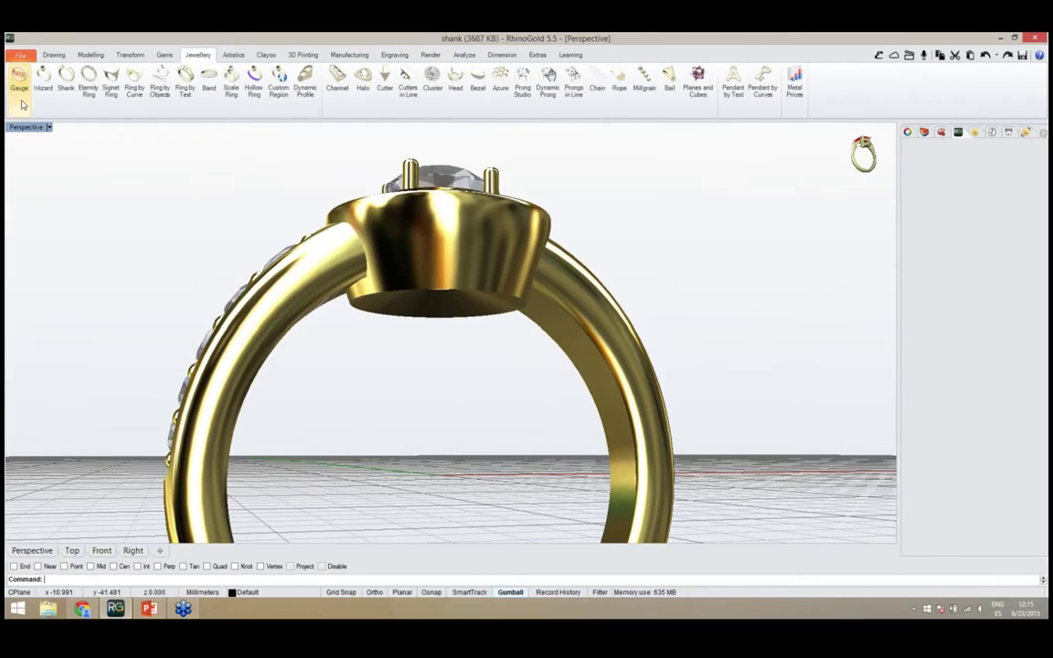
pyautogui.click(19, 84)
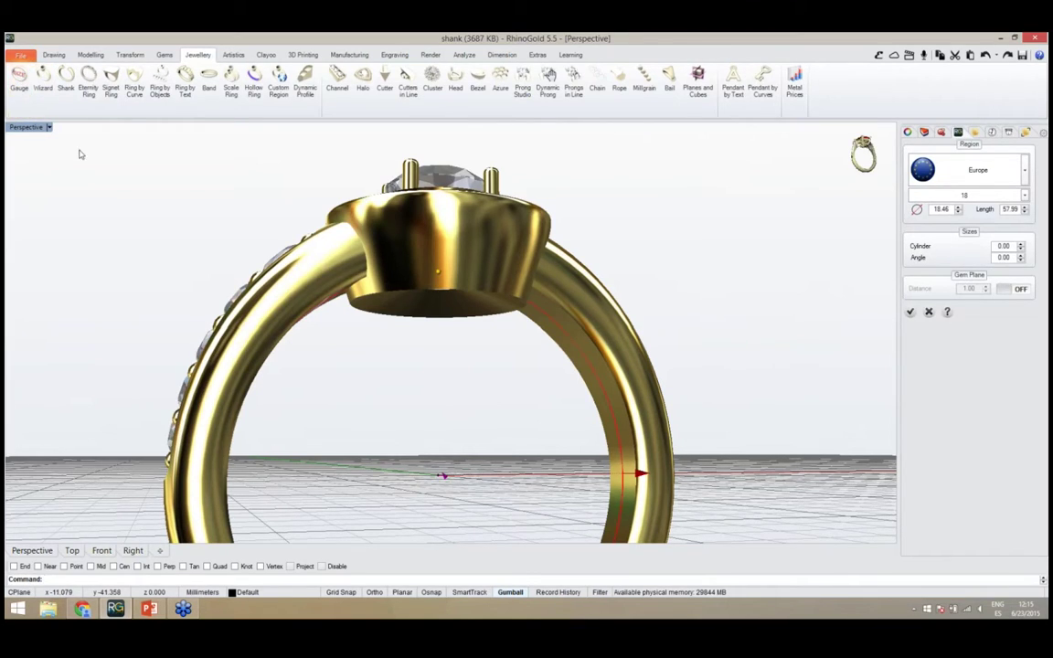
pyautogui.moveTo(457, 401); pyautogui.dragTo(498, 301, button='right')
pyautogui.scroll(-5, 498, 301)
pyautogui.scroll(8, 547, 402)
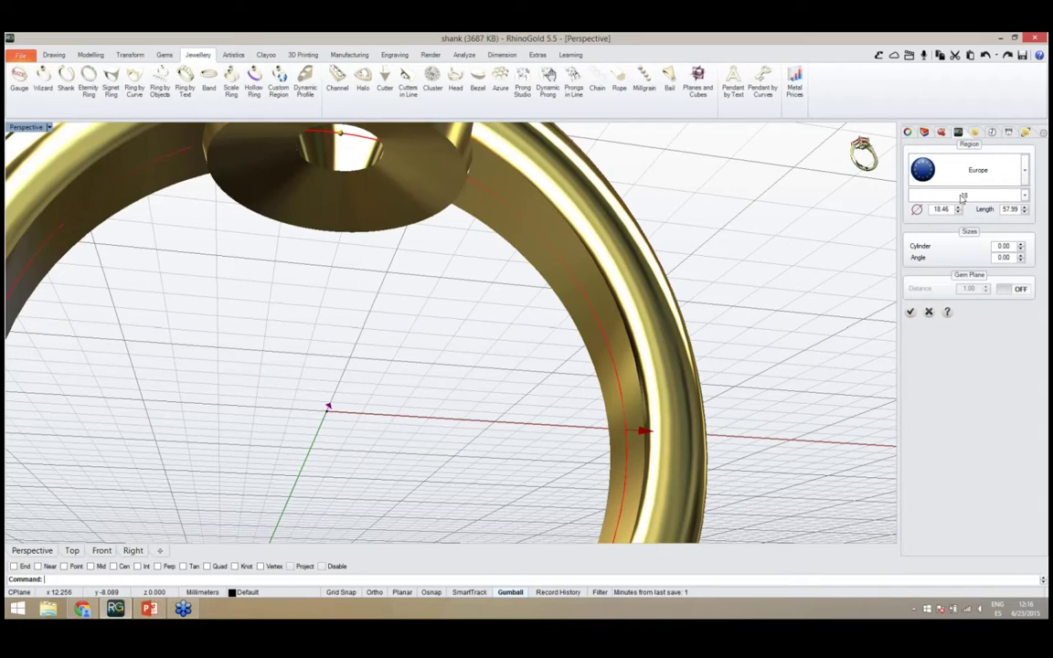
pyautogui.click(911, 313)
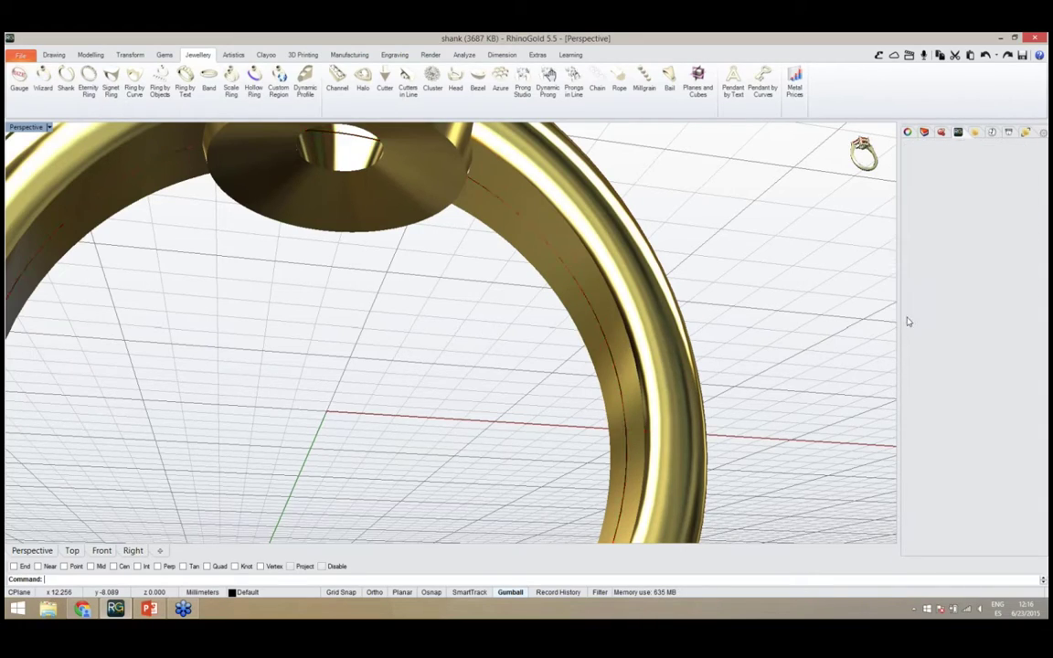
# Auto Cut the halo with the gauge circle to trim the part of its base that protrudes into the finger opening
pyautogui.moveTo(592, 365); pyautogui.dragTo(580, 367, button='right')
pyautogui.scroll(-4, 536, 271)
pyautogui.moveTo(536, 270); pyautogui.dragTo(512, 294, button='right')
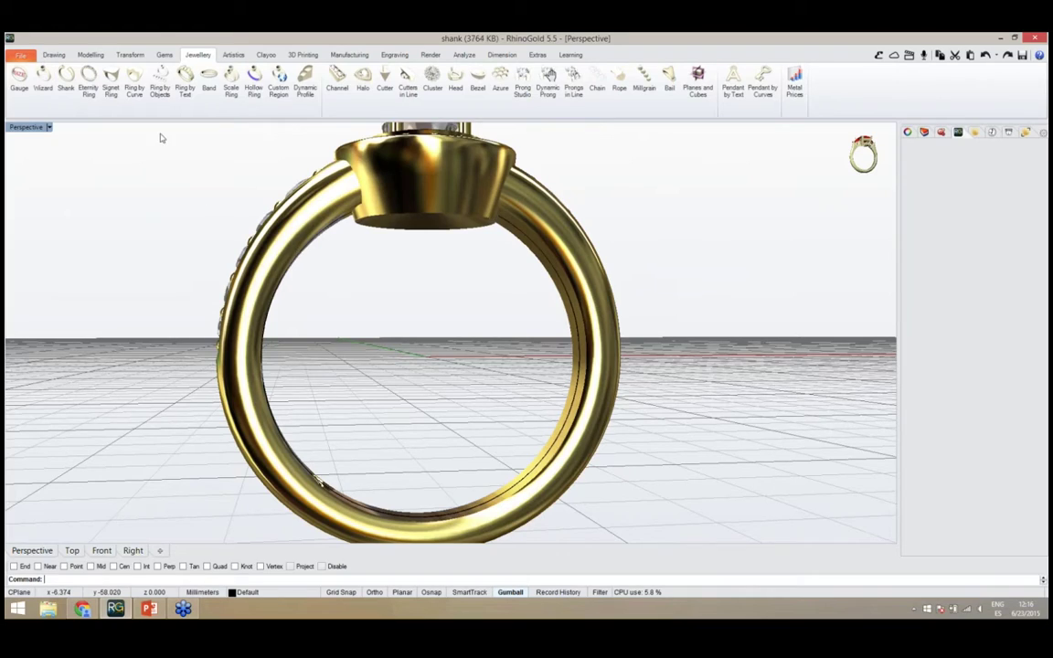
pyautogui.click(91, 55)
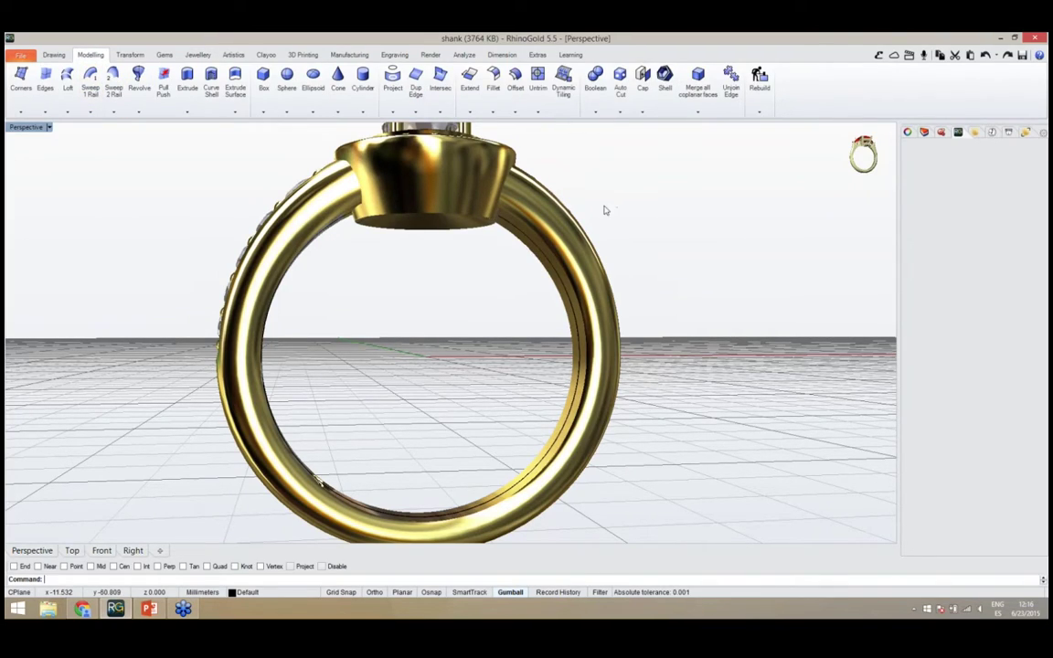
pyautogui.click(619, 102)
pyautogui.moveTo(433, 355); pyautogui.dragTo(545, 278, button='right')
pyautogui.click(547, 277)
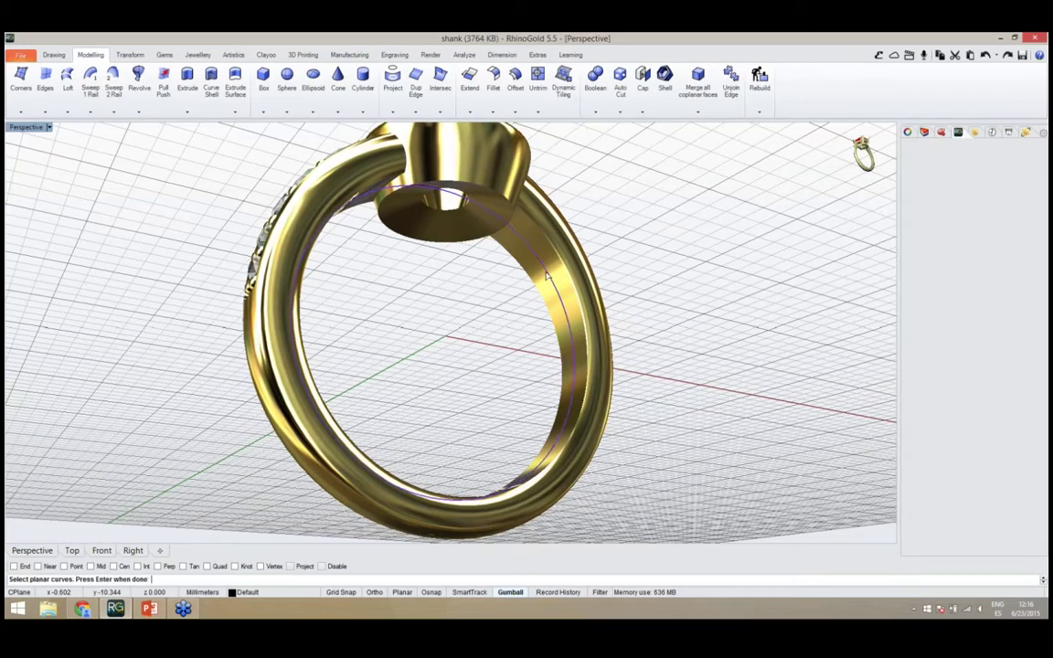
pyautogui.rightClick(470, 363)
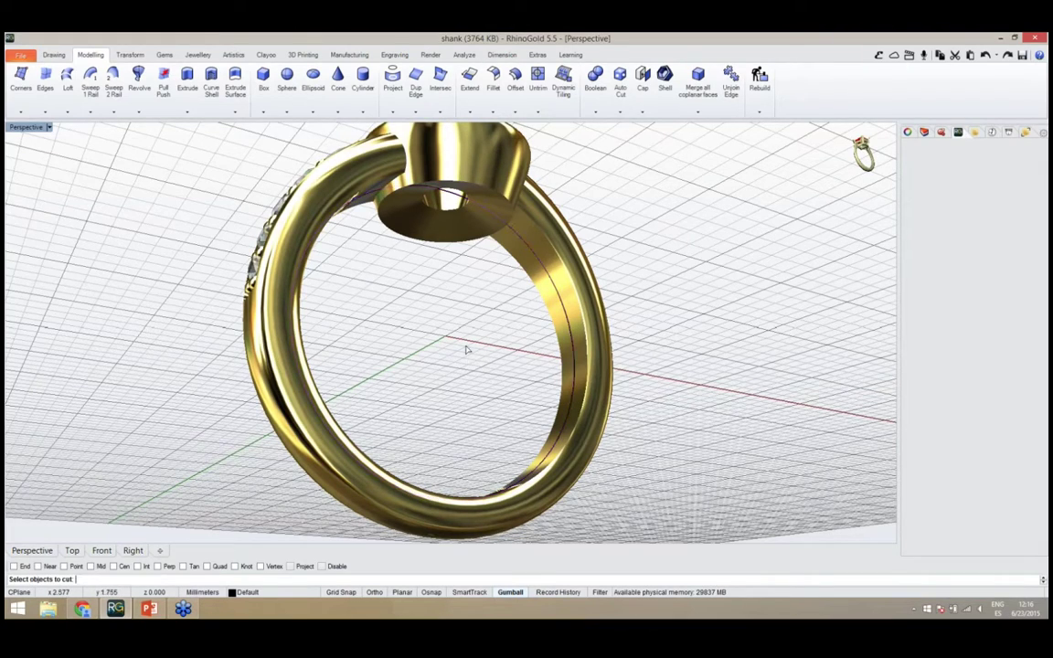
pyautogui.moveTo(456, 317); pyautogui.dragTo(429, 388, button='right')
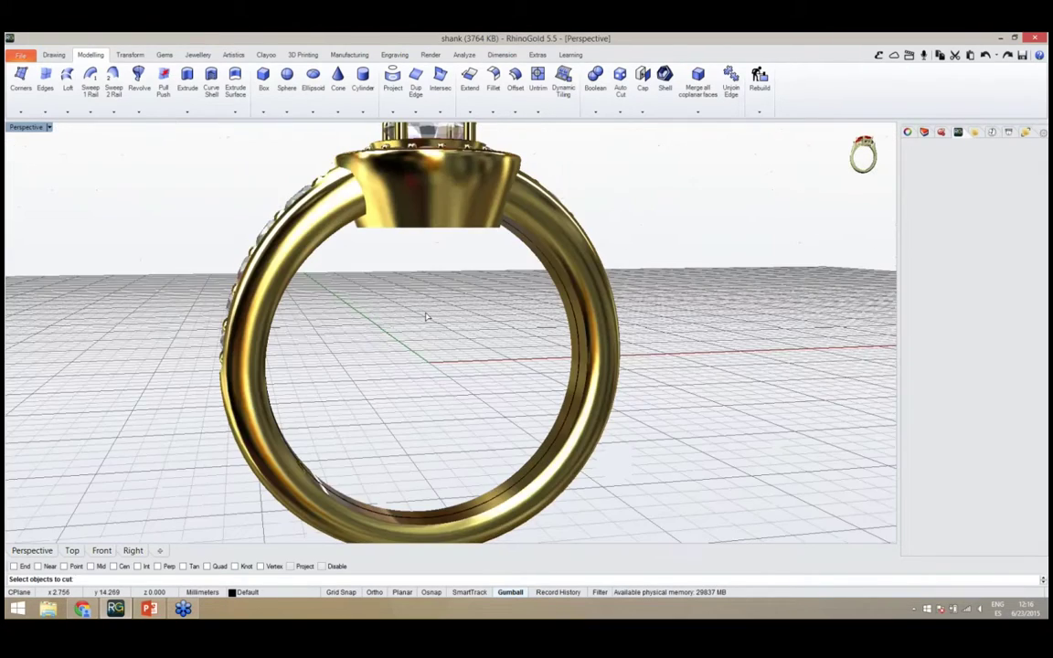
pyautogui.click(426, 231)
pyautogui.press('Return')
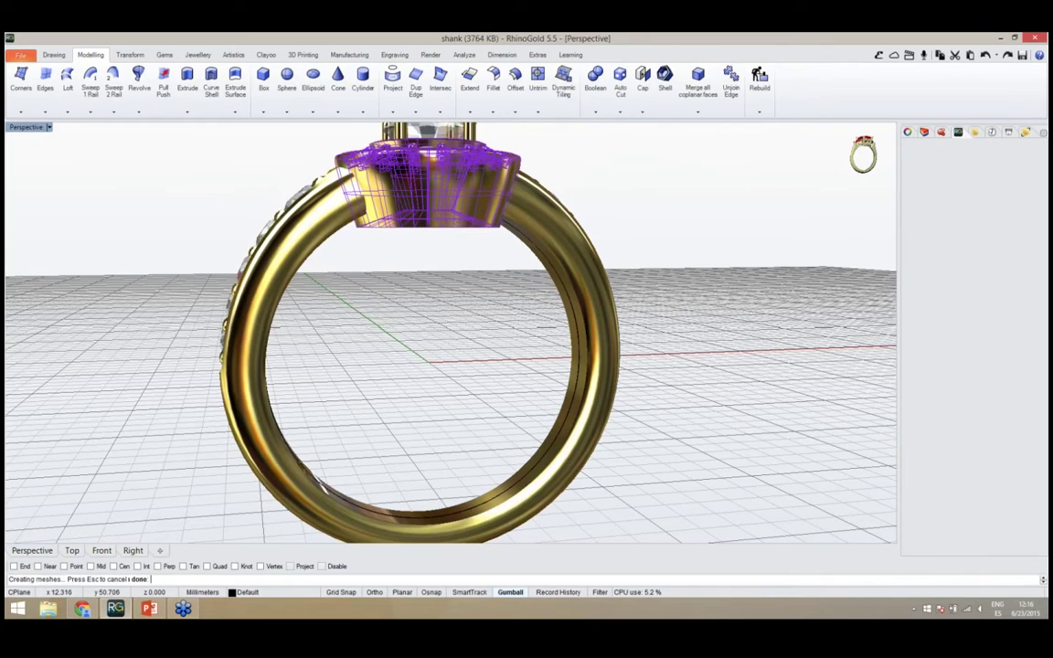
# Examine the trimmed halo base from below and the complete ring from above
pyautogui.moveTo(474, 315); pyautogui.dragTo(468, 282, button='right')
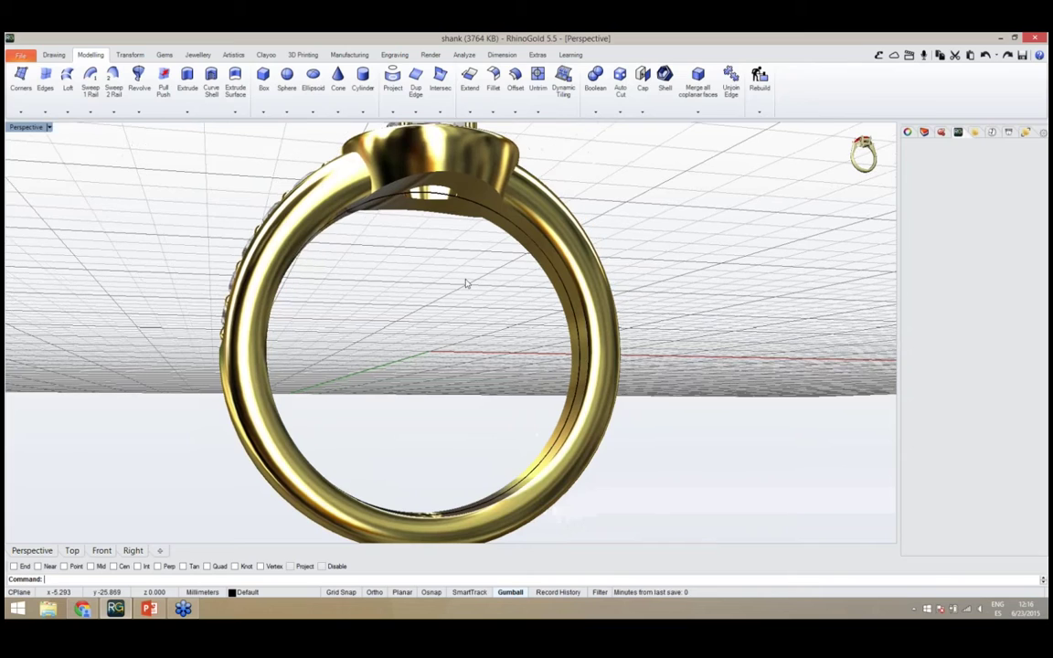
pyautogui.scroll(-3, 473, 329)
pyautogui.moveTo(472, 329); pyautogui.dragTo(462, 375, button='right')
pyautogui.scroll(2, 448, 272)
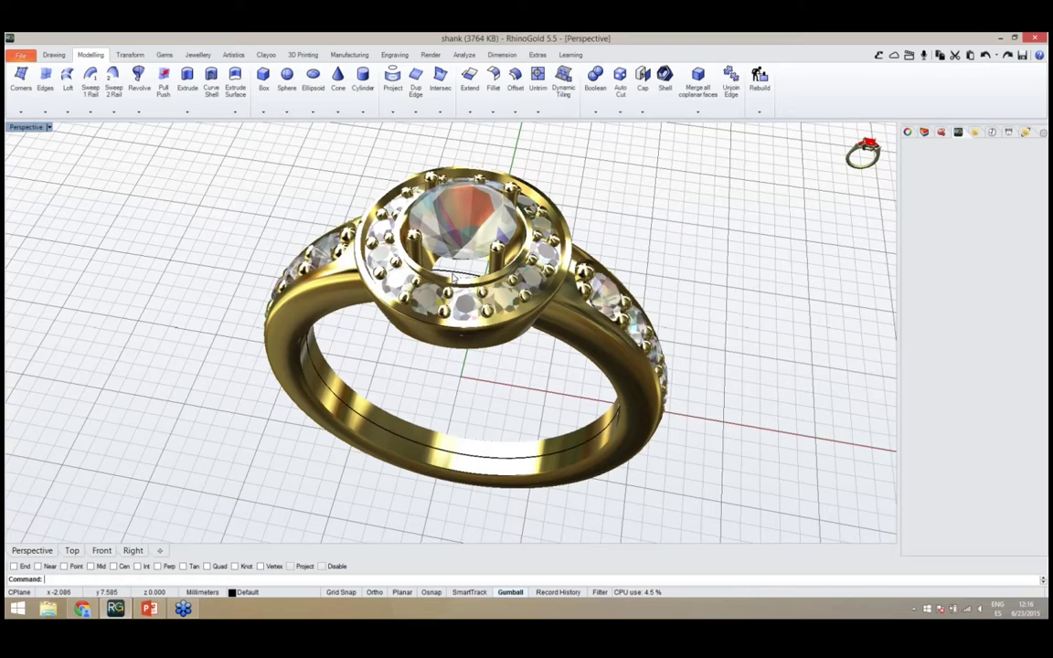
pyautogui.moveTo(479, 301); pyautogui.dragTo(507, 333, button='right')
pyautogui.scroll(-3, 478, 338)
pyautogui.scroll(-2, 507, 334)
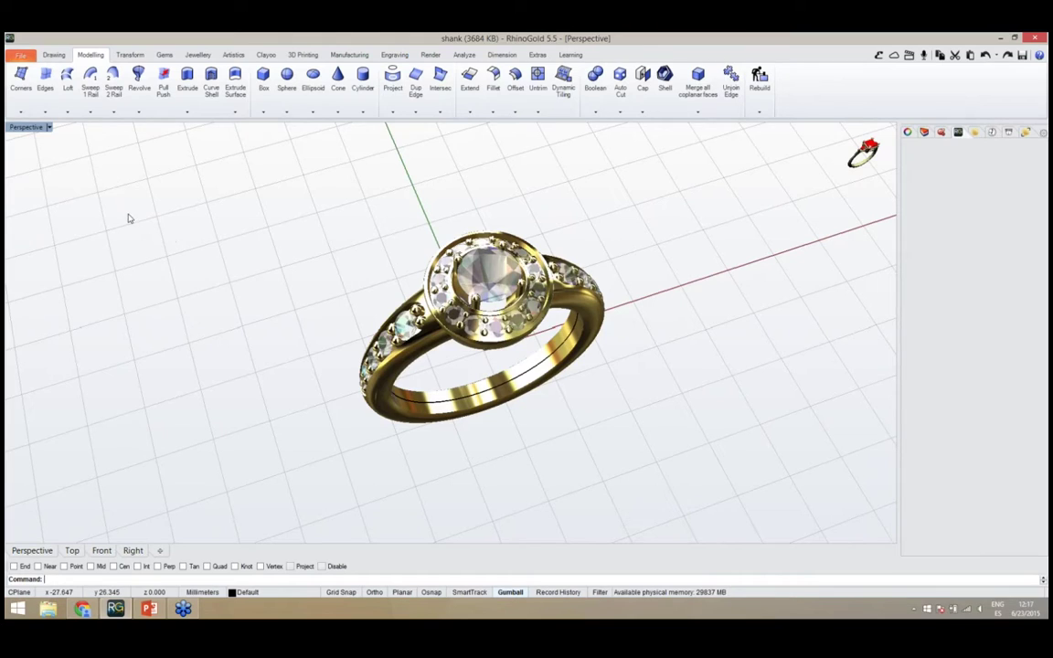
pyautogui.moveTo(180, 272); pyautogui.dragTo(437, 362, button='right')
pyautogui.scroll(2, 437, 362)
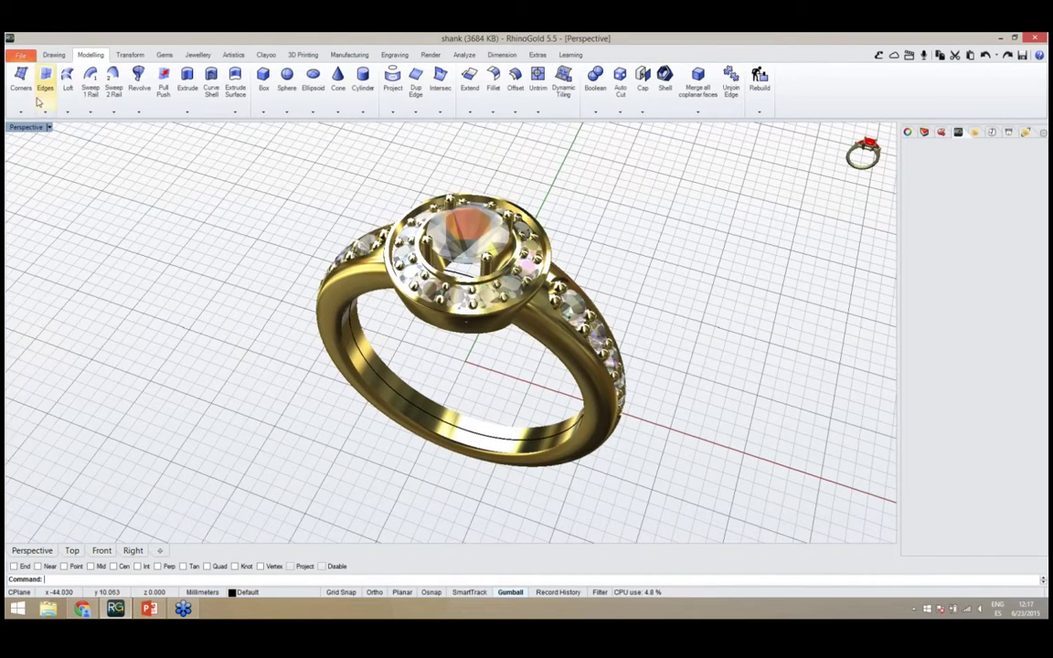
# Start a new model and show the maximized Perspective view in Rendered display mode
pyautogui.click(21, 57)
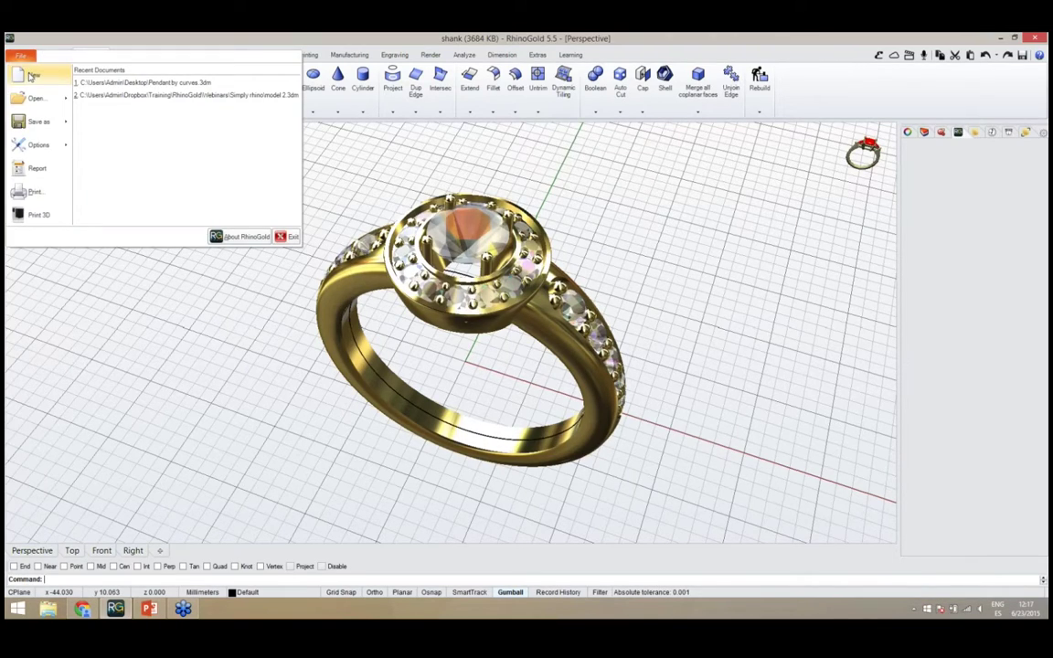
pyautogui.click(33, 76)
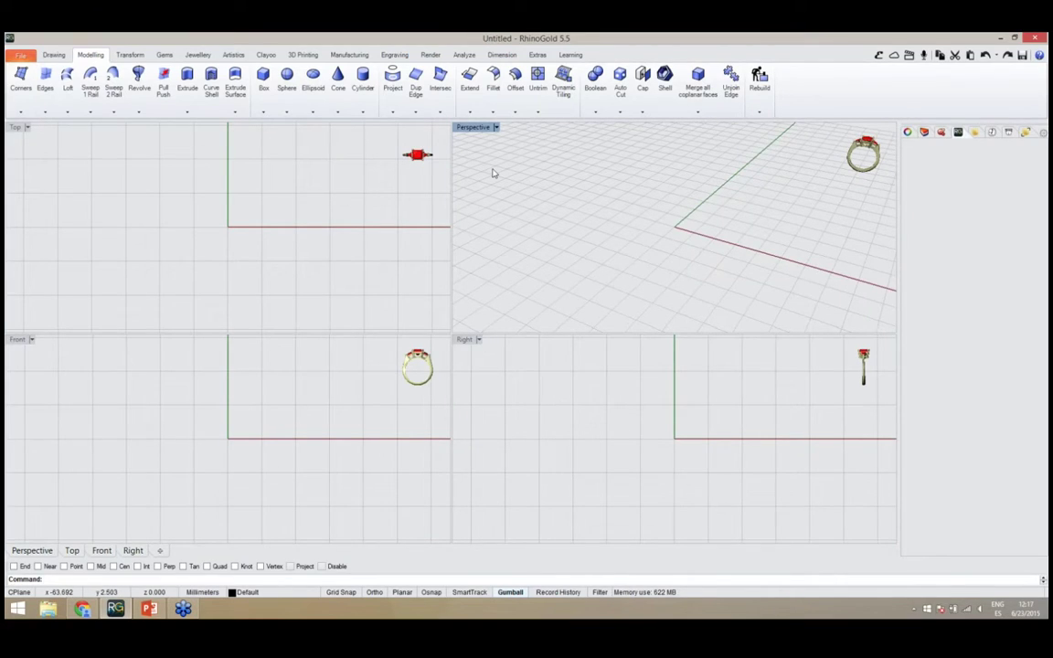
pyautogui.doubleClick(482, 129)
pyautogui.moveTo(816, 170)
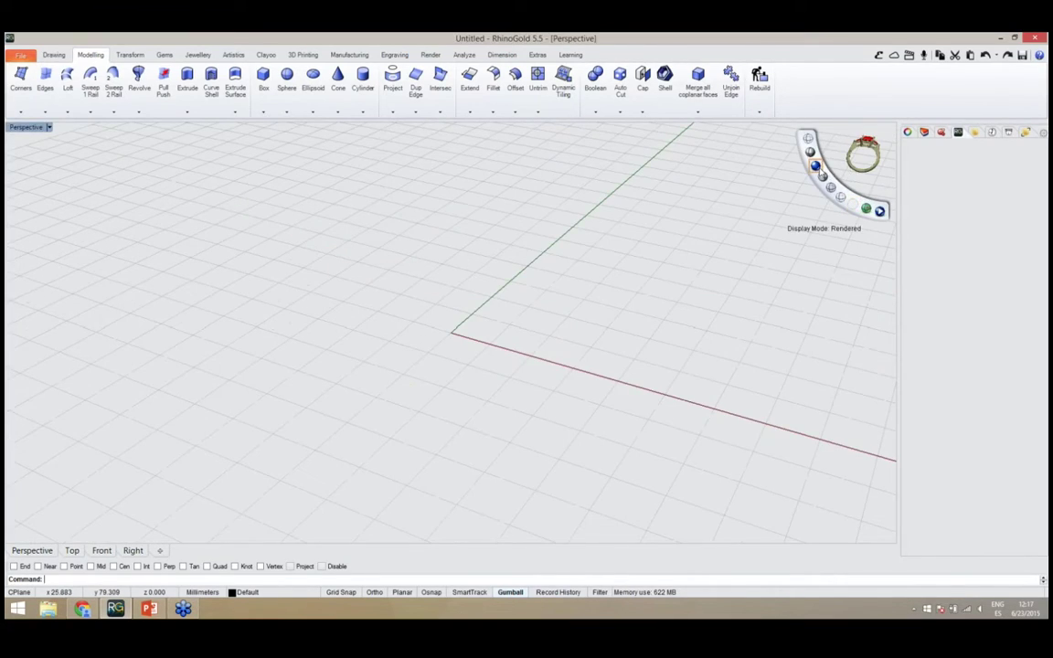
pyautogui.click(818, 168)
pyautogui.moveTo(465, 284); pyautogui.dragTo(518, 296, button='right')
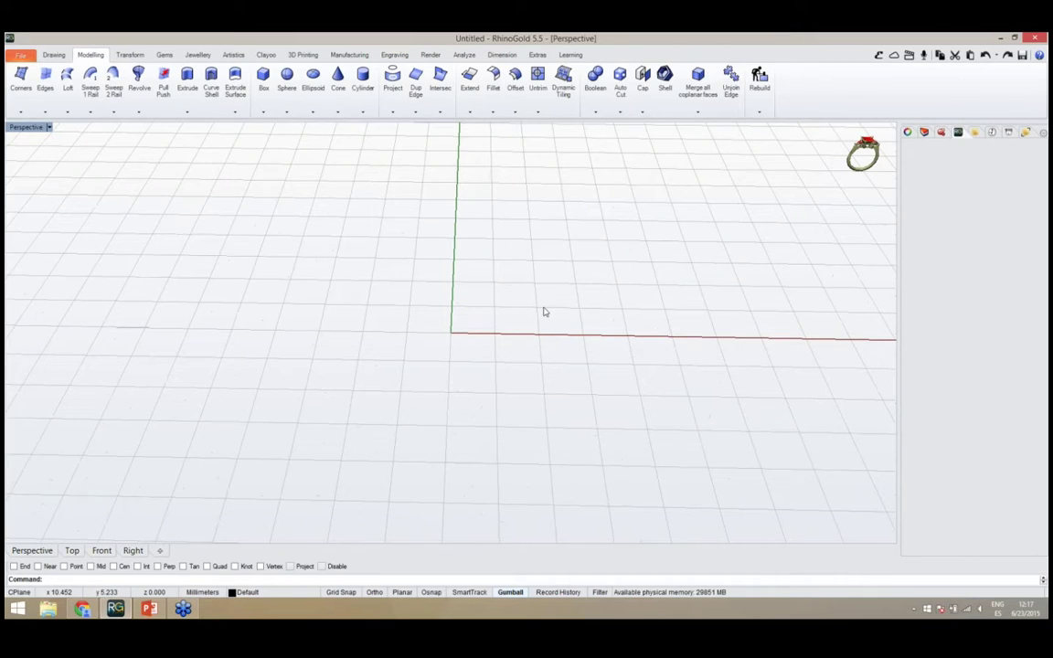
# Open the desktop file "Pendant by curves" and check the outline curve of the horse head
pyautogui.click(1000, 38)
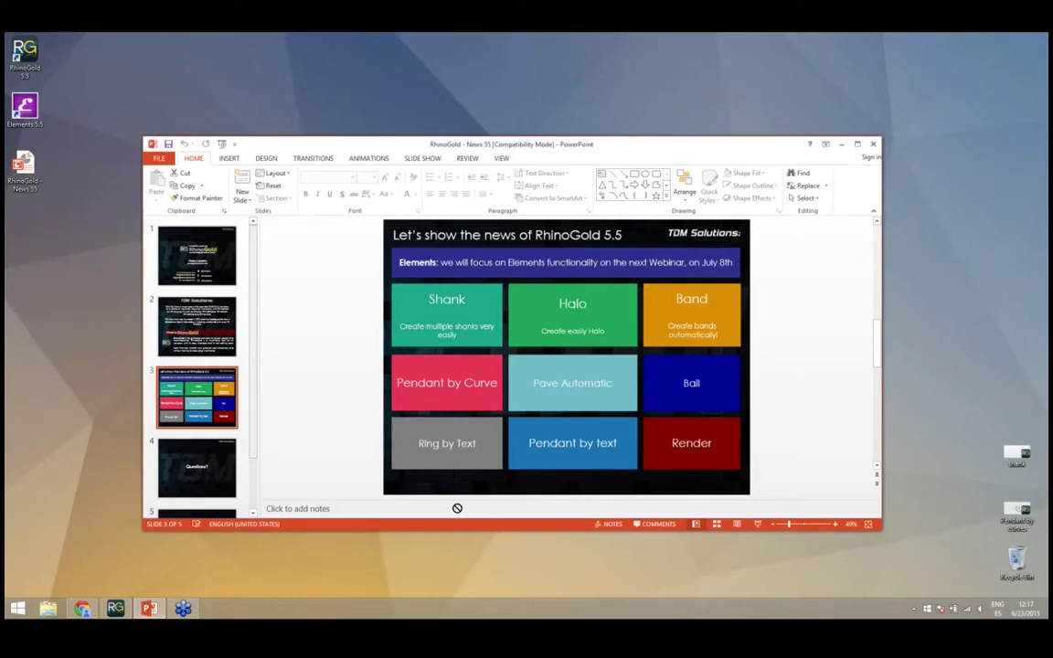
pyautogui.moveTo(111, 609); pyautogui.dragTo(137, 497)
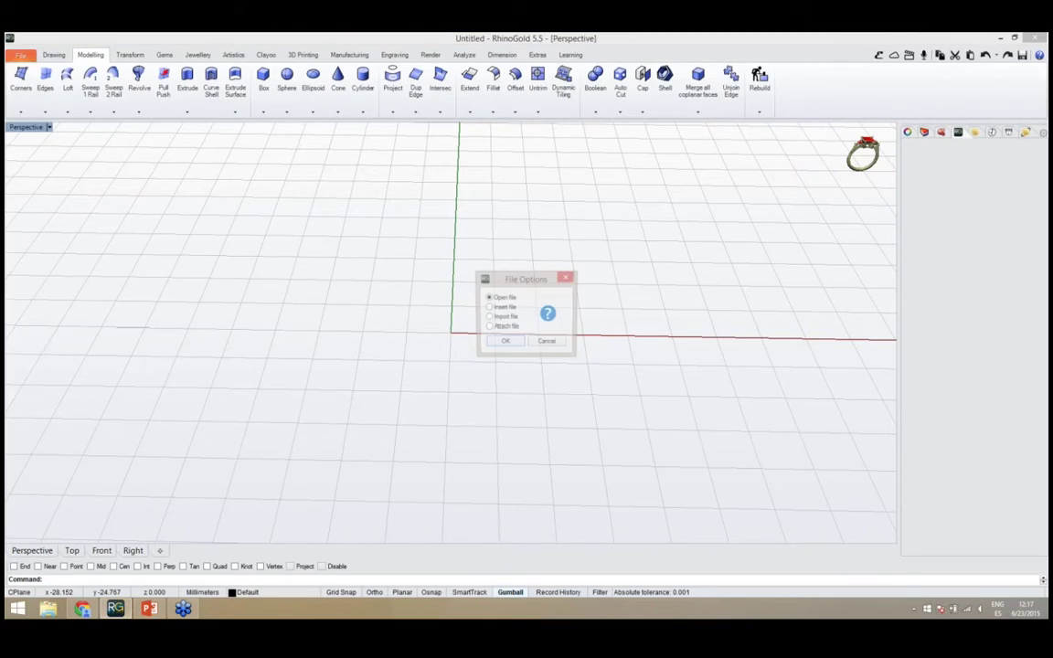
pyautogui.click(512, 346)
pyautogui.scroll(5, 515, 360)
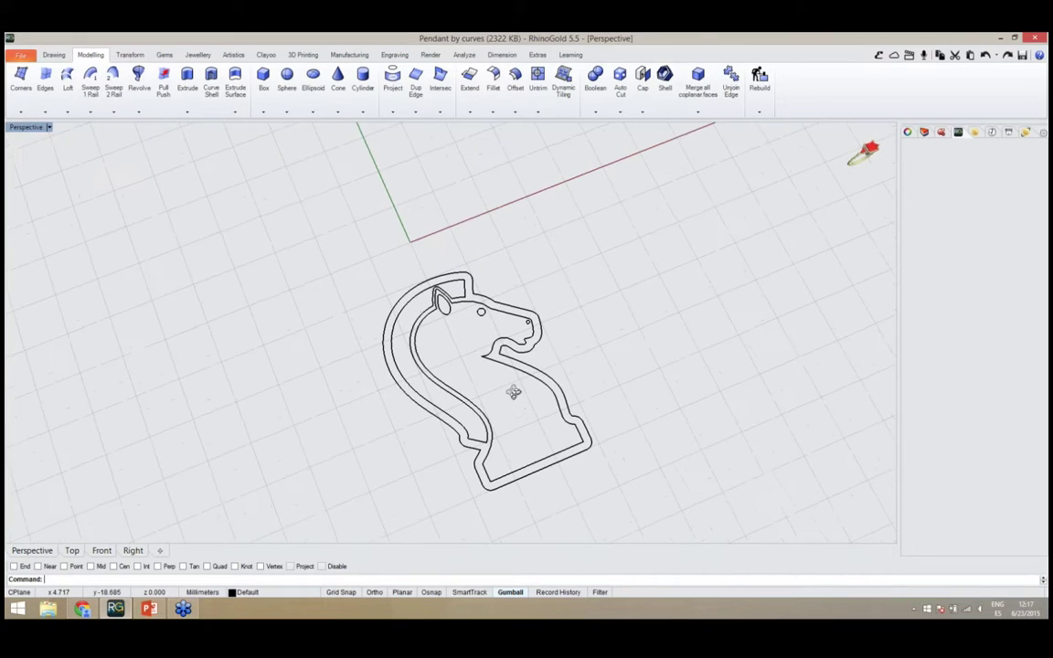
pyautogui.moveTo(512, 403); pyautogui.dragTo(510, 340, button='right')
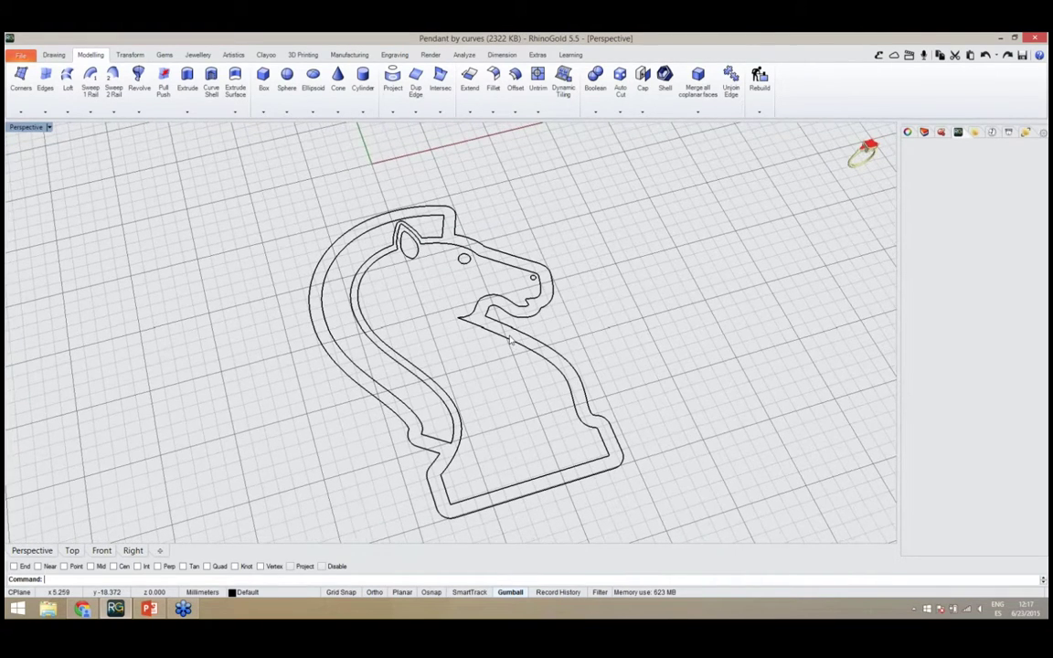
pyautogui.click(512, 342)
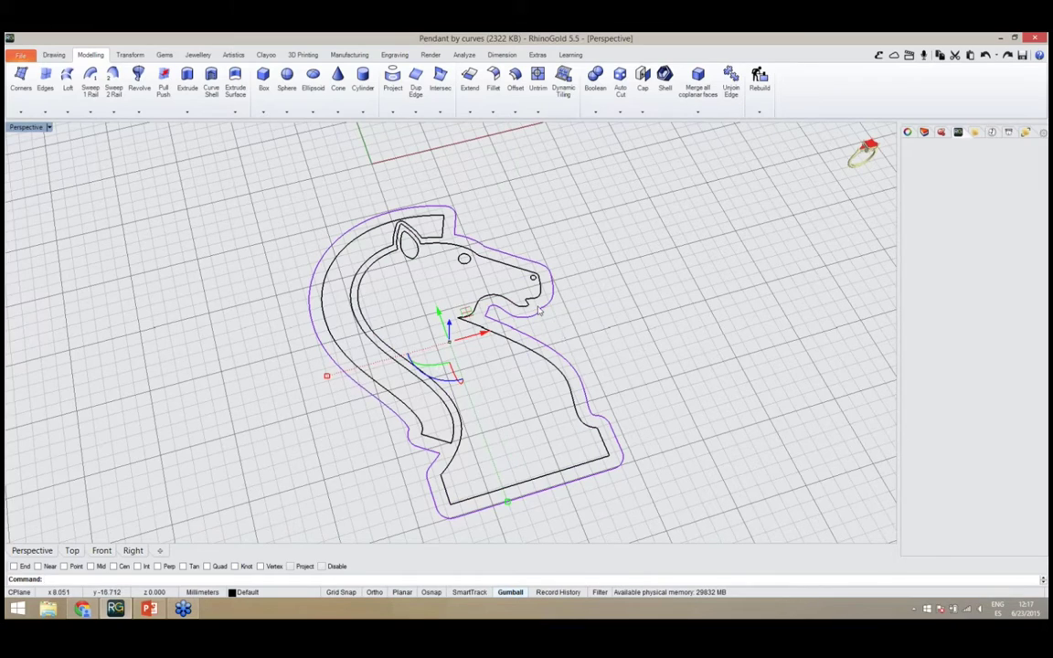
pyautogui.click(536, 303)
pyautogui.click(599, 314)
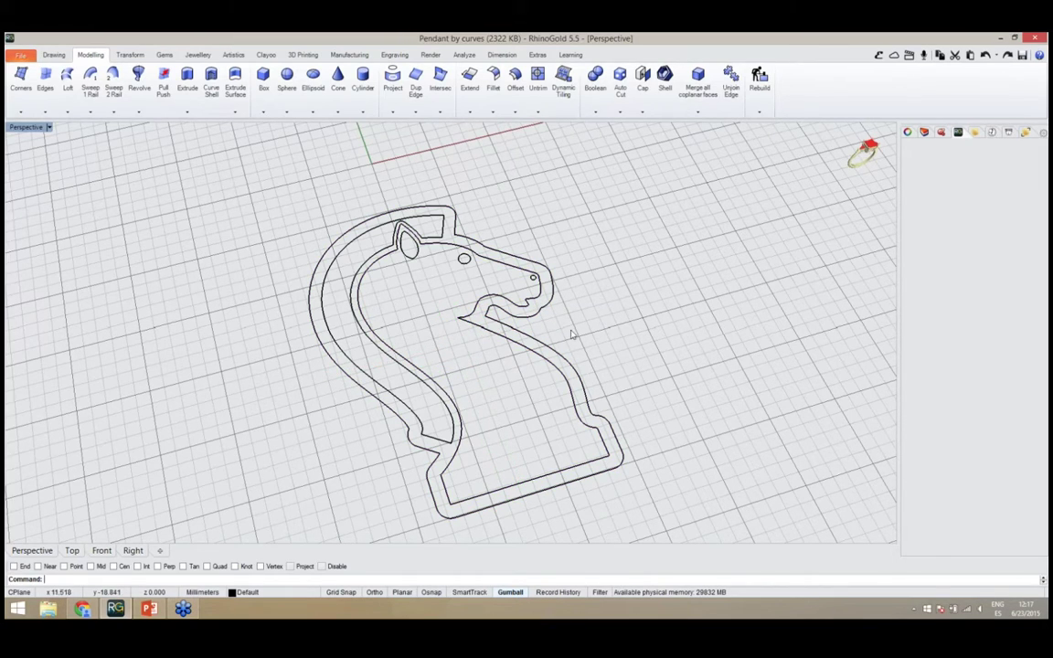
pyautogui.moveTo(501, 351); pyautogui.dragTo(499, 375, button='right')
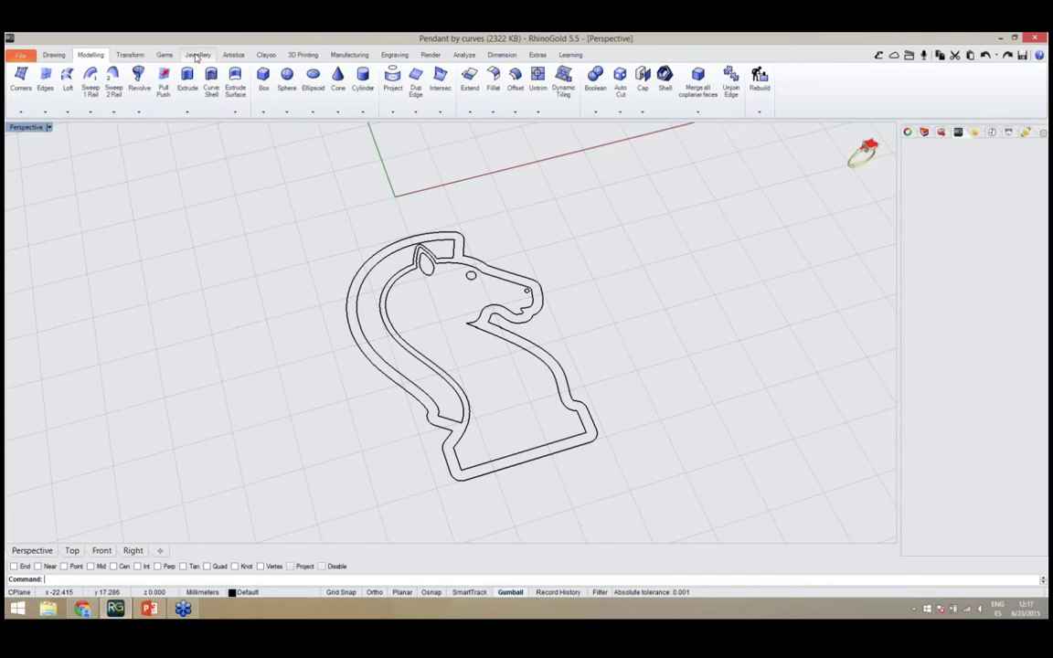
# Start a Pendant by Curve and choose all the closed horse-head curves as its profile curves
pyautogui.click(197, 55)
pyautogui.moveTo(593, 285); pyautogui.dragTo(602, 305, button='right')
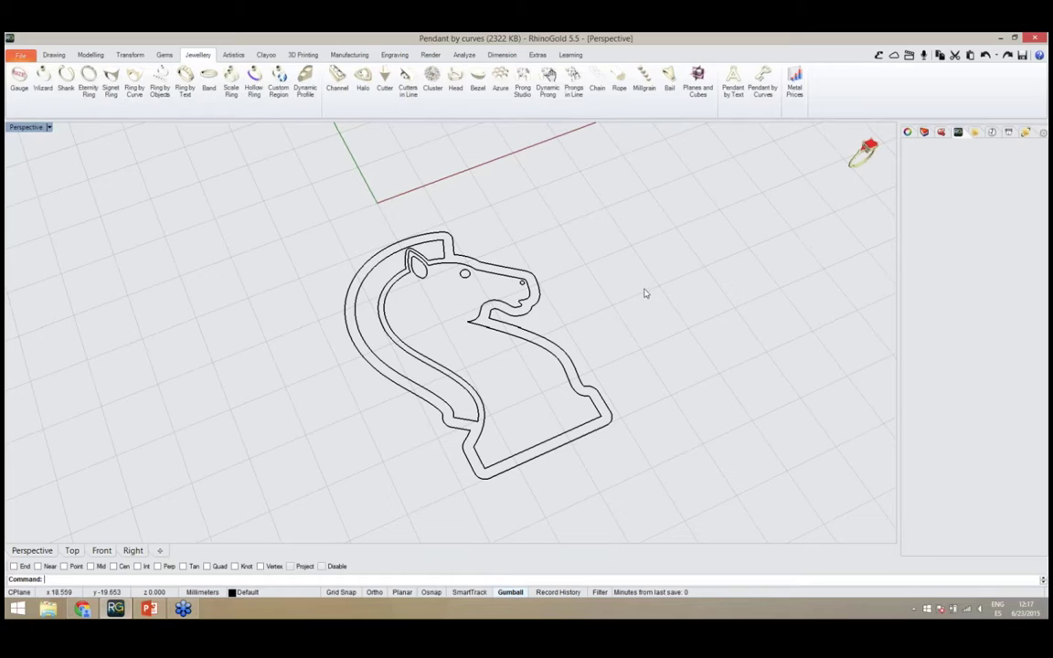
pyautogui.click(762, 101)
pyautogui.moveTo(715, 322); pyautogui.dragTo(712, 309, button='right')
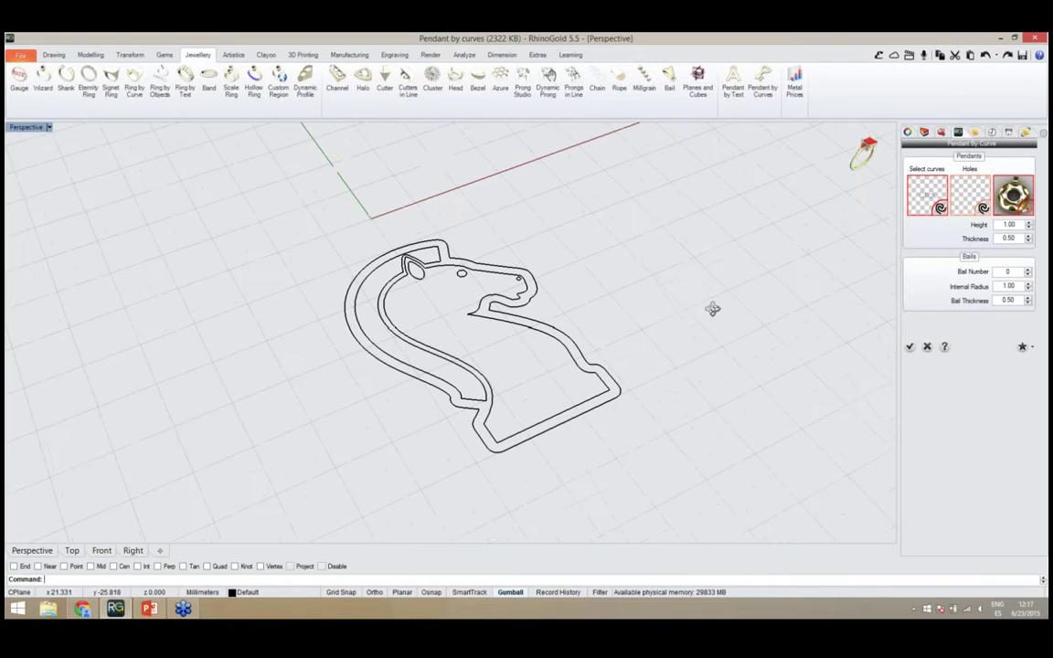
pyautogui.scroll(-3, 584, 376)
pyautogui.scroll(2, 580, 376)
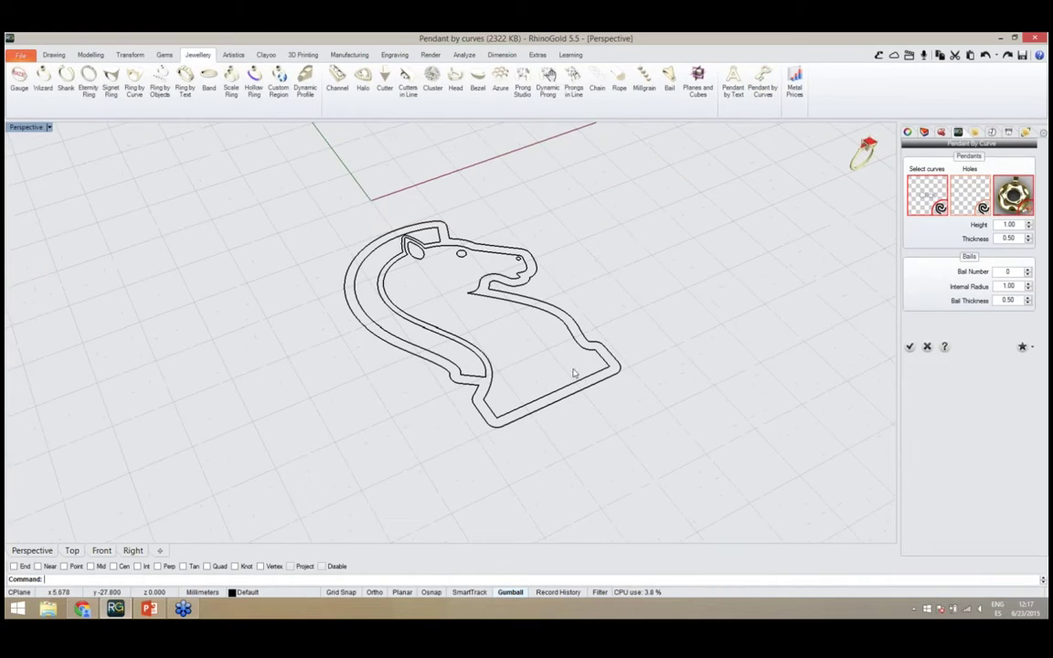
pyautogui.moveTo(574, 373); pyautogui.dragTo(572, 275, button='right')
pyautogui.scroll(2, 568, 335)
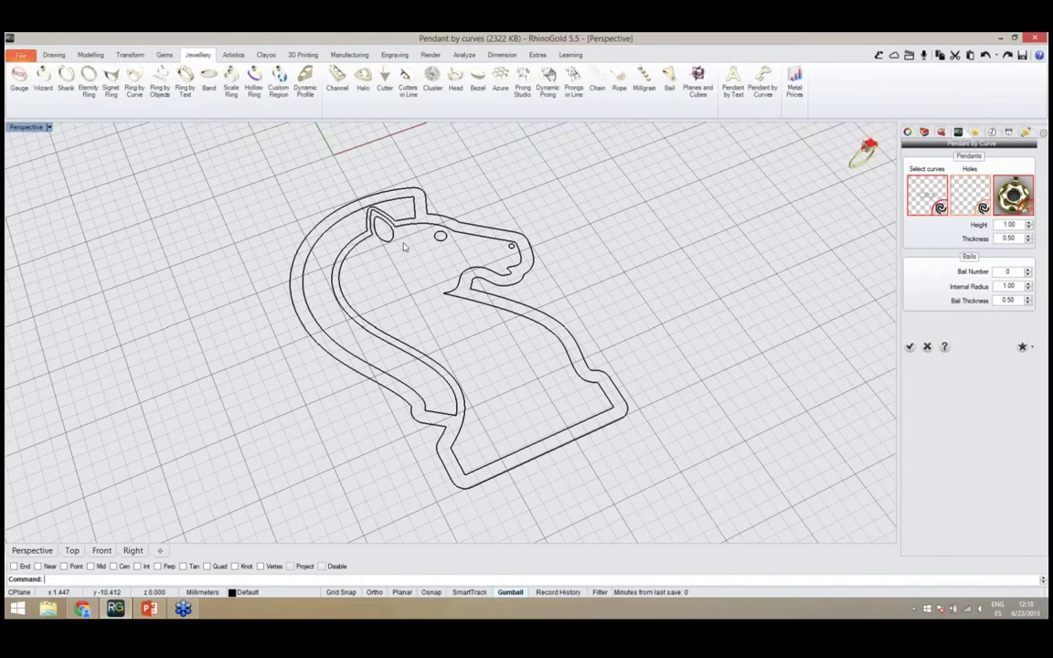
pyautogui.moveTo(474, 305); pyautogui.dragTo(462, 279, button='right')
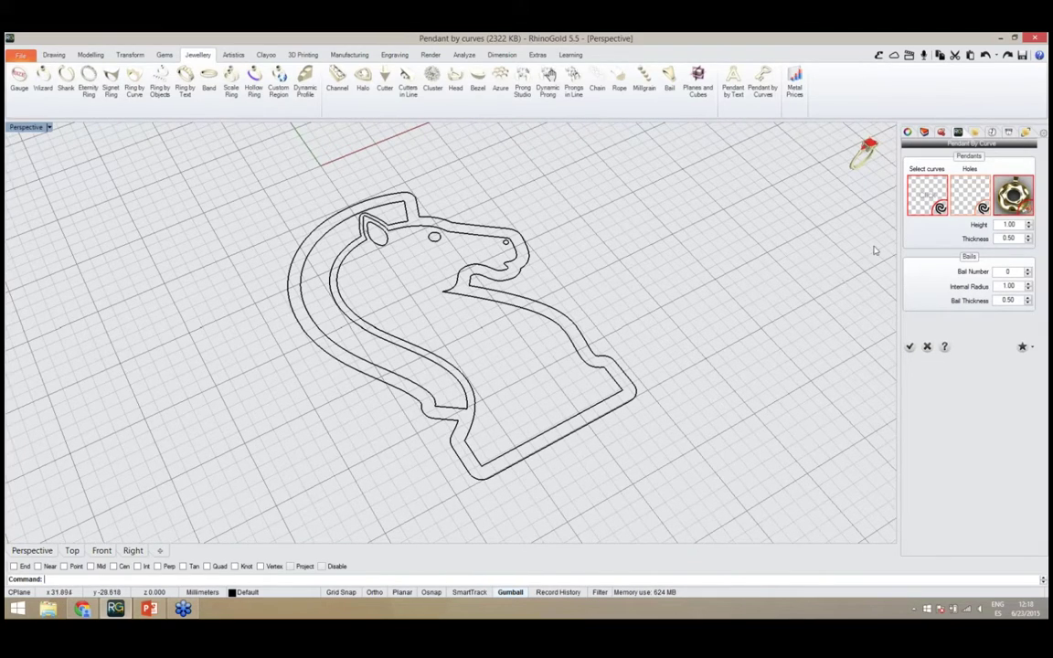
pyautogui.click(929, 200)
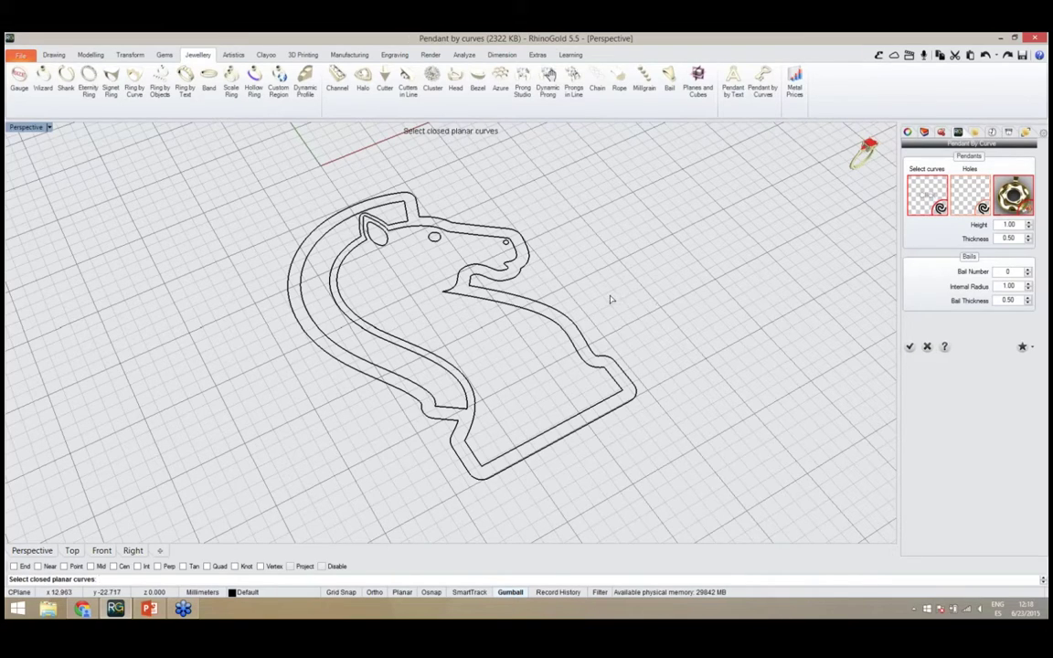
pyautogui.moveTo(702, 462); pyautogui.dragTo(245, 150)
pyautogui.press('Return')
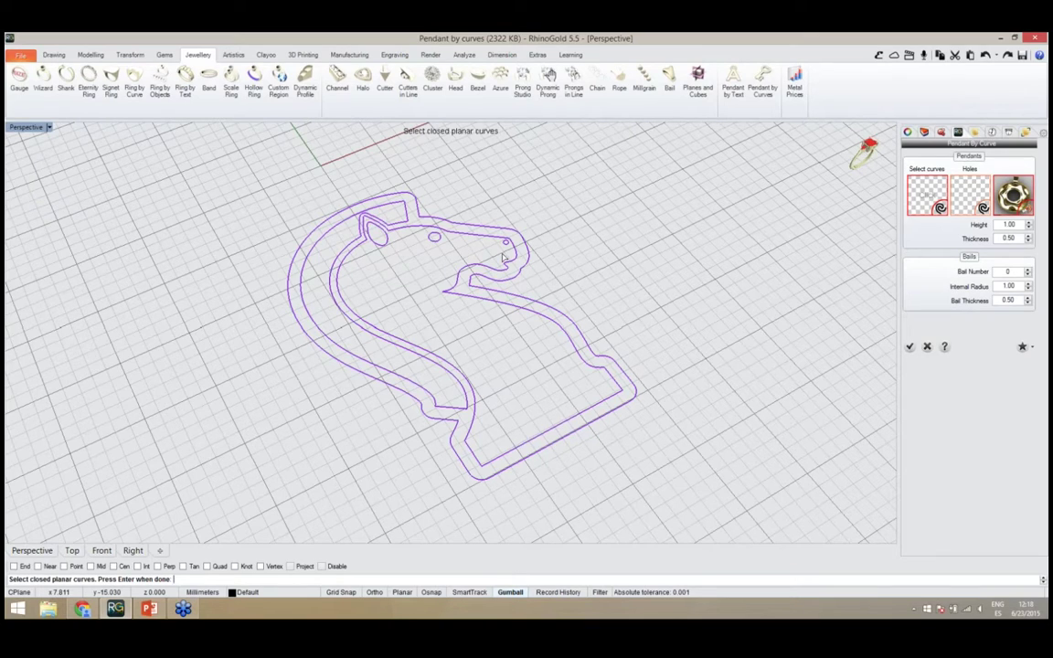
# Set the height of the horse-head pendant to 2.00 mm
pyautogui.moveTo(493, 298); pyautogui.dragTo(534, 393, button='right')
pyautogui.scroll(2, 423, 256)
pyautogui.moveTo(378, 227); pyautogui.dragTo(501, 312, button='right')
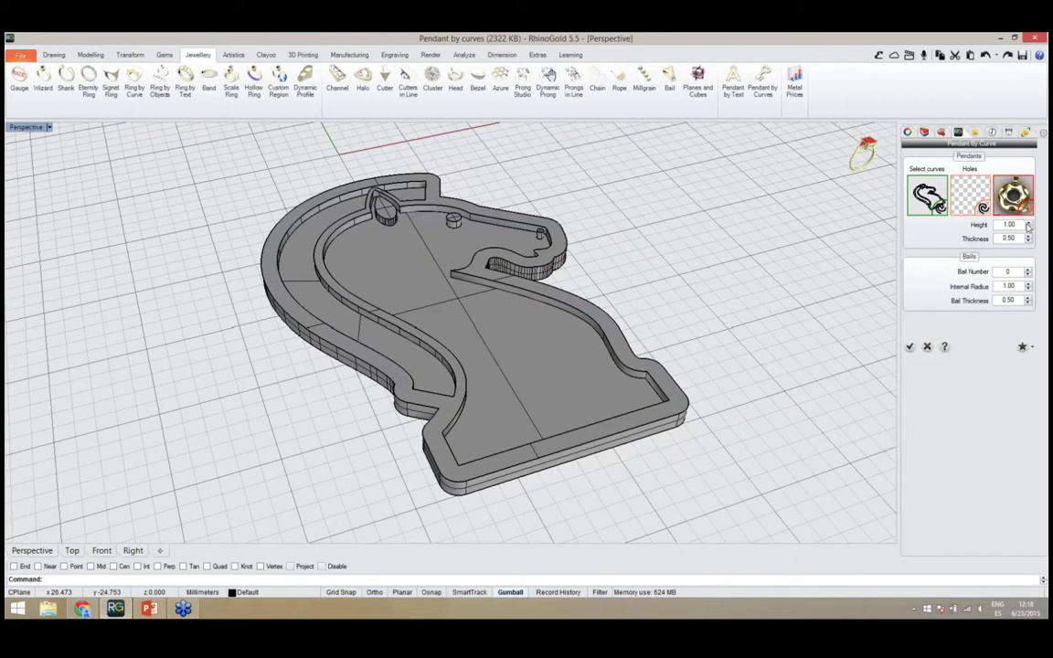
pyautogui.click(1029, 224)
pyautogui.click(1028, 224)
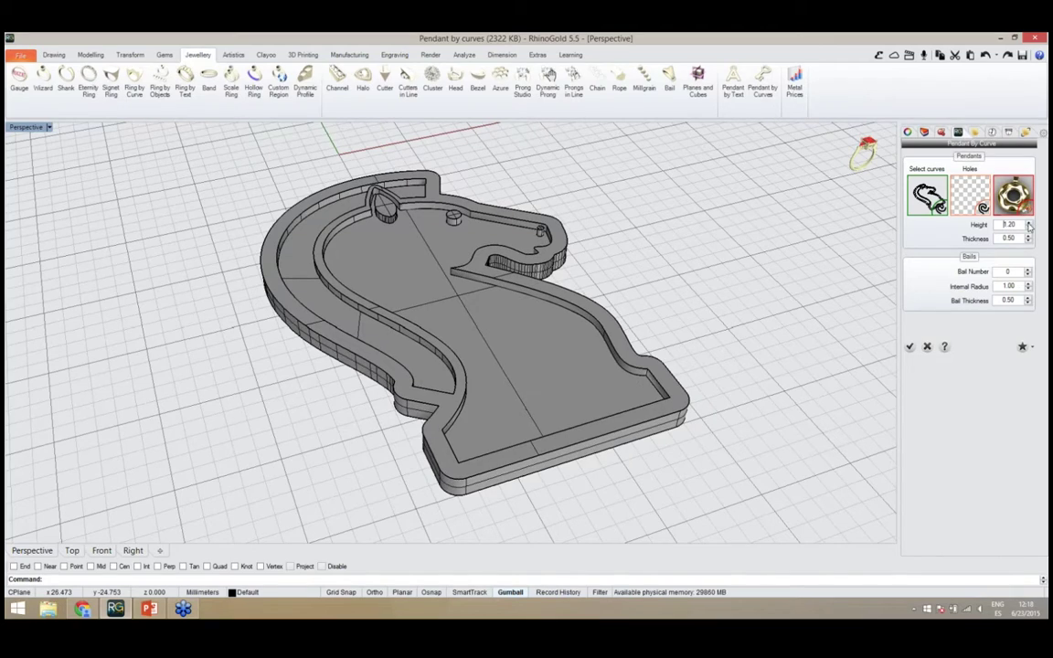
pyautogui.click(1028, 224)
pyautogui.moveTo(1018, 224); pyautogui.dragTo(998, 226)
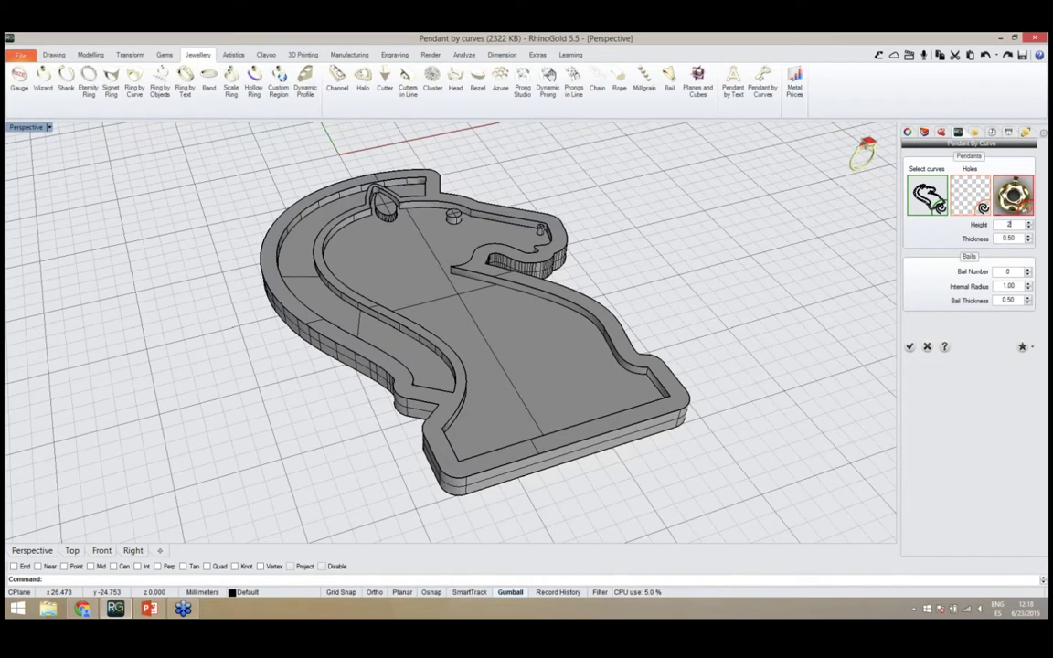
pyautogui.write('2')
pyautogui.press('Return')
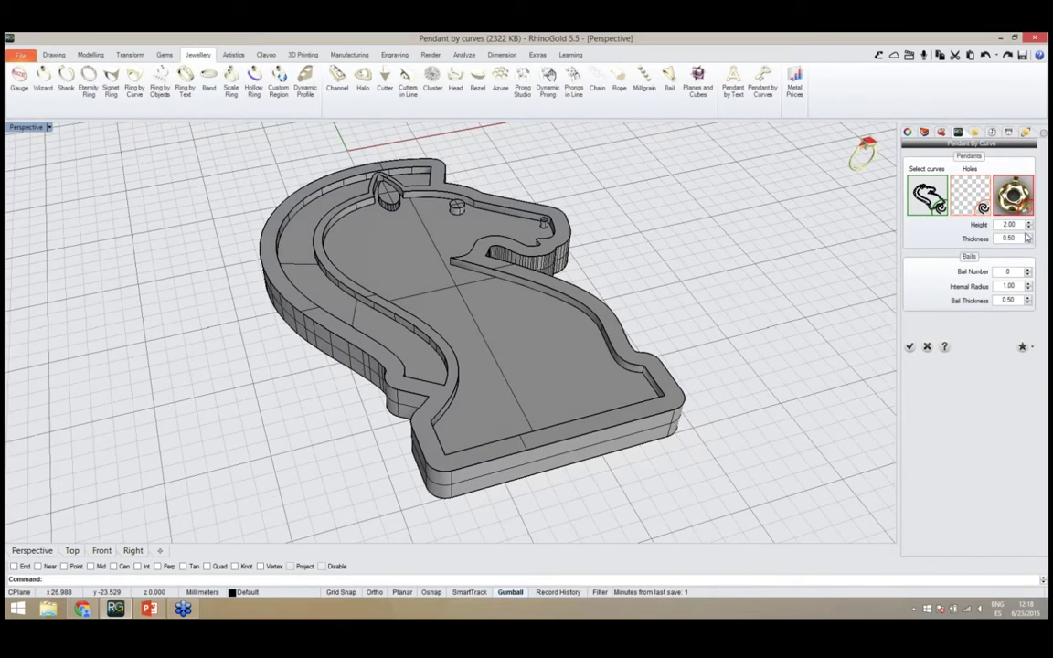
# Set the pendant's thickness to 0.60 mm and inspect the preview of the horse head
pyautogui.click(1027, 235)
pyautogui.click(1027, 236)
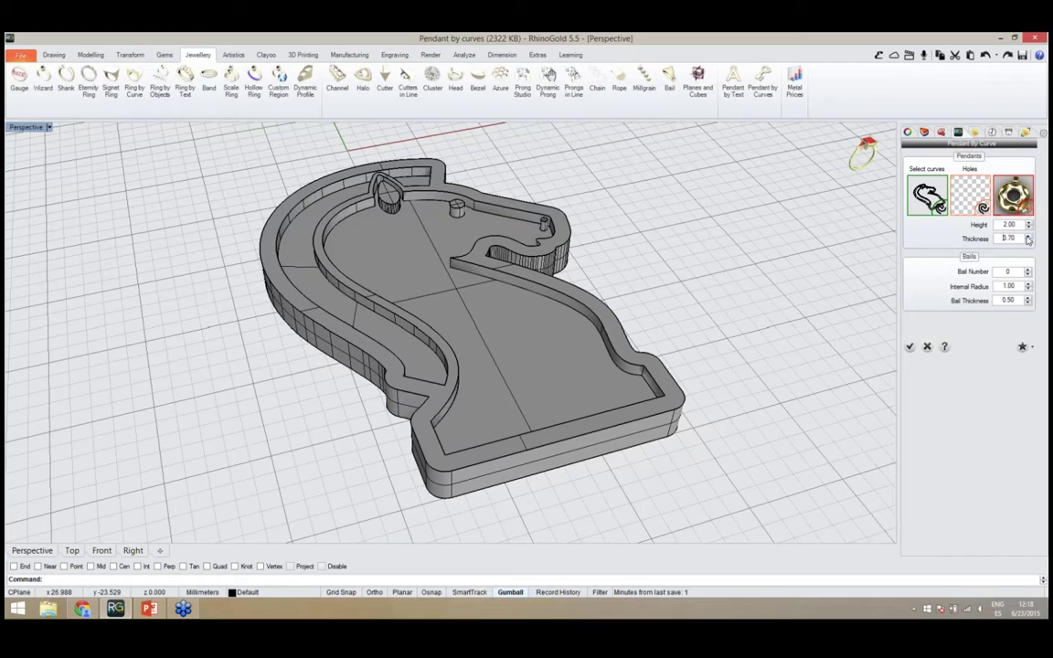
pyautogui.click(1028, 241)
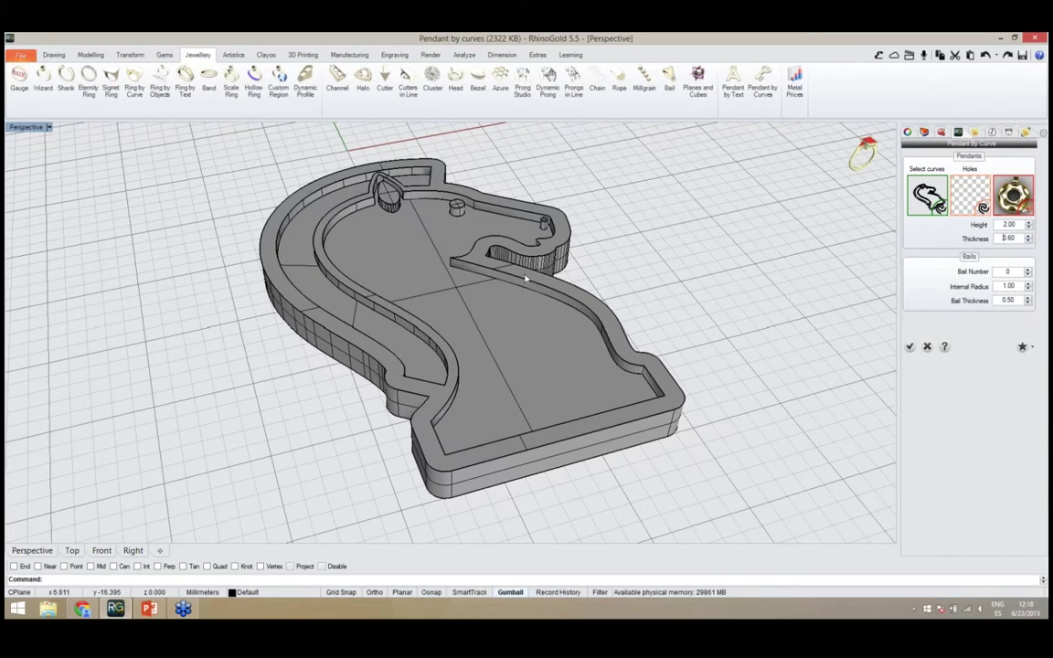
pyautogui.moveTo(471, 248); pyautogui.dragTo(453, 267, button='right')
pyautogui.scroll(-4, 477, 310)
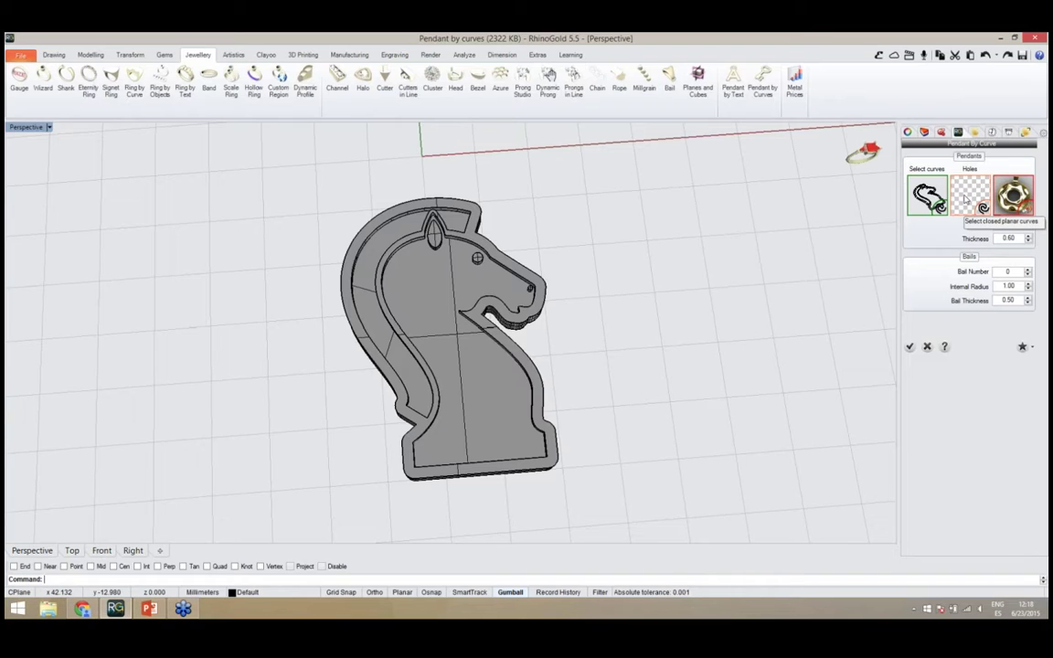
pyautogui.moveTo(611, 430); pyautogui.dragTo(601, 411, button='right')
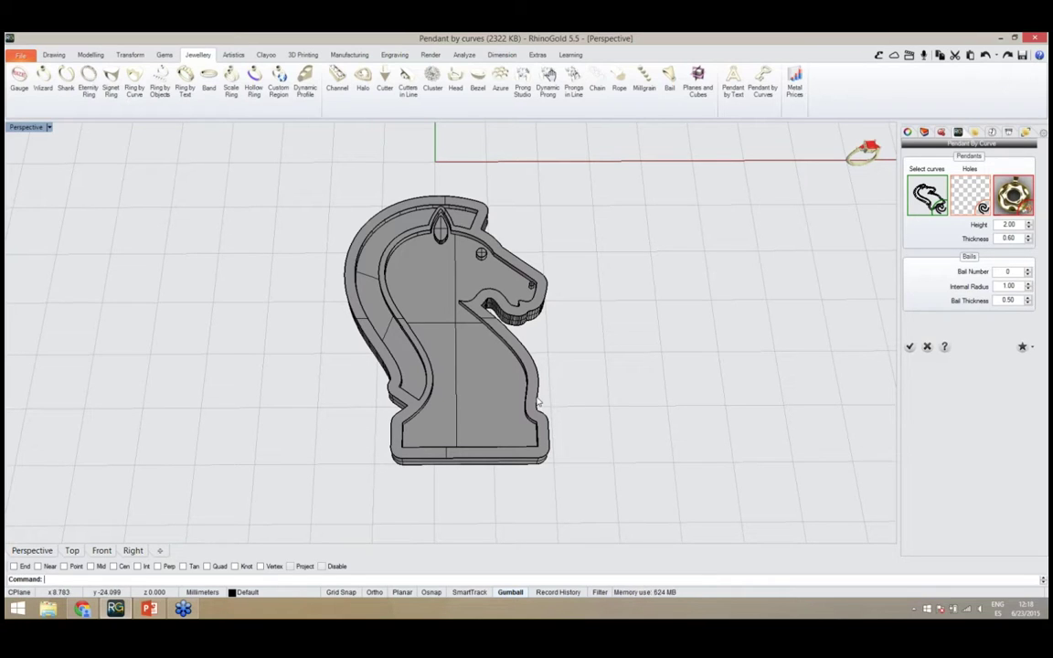
pyautogui.moveTo(487, 362); pyautogui.dragTo(485, 270, button='right')
pyautogui.scroll(5, 485, 271)
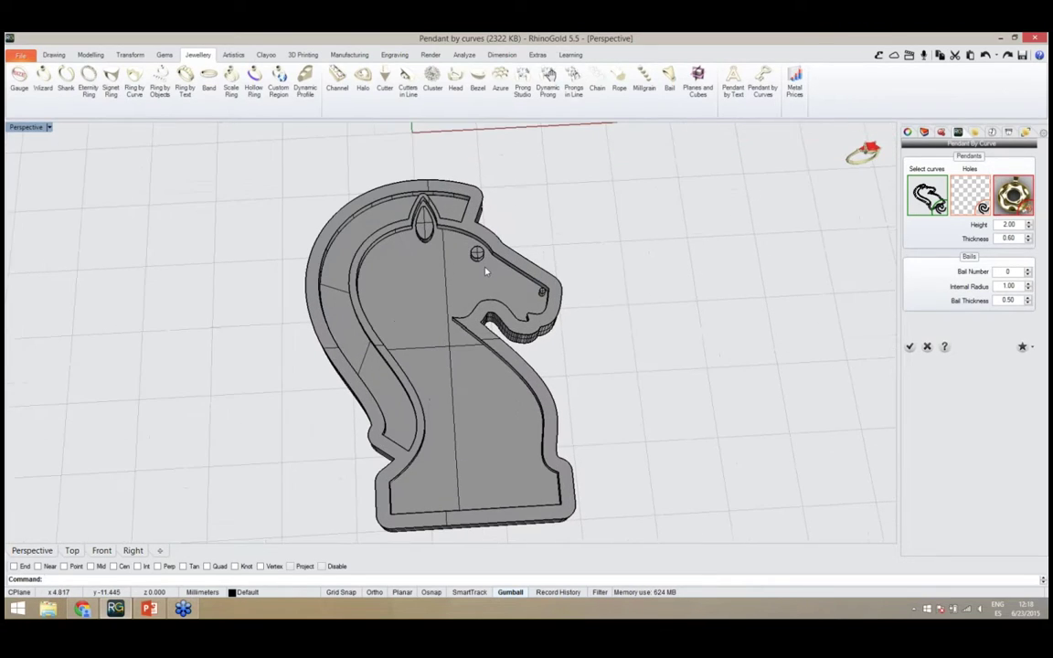
# Add one bail to the pendant and place it on the upper edge of the horse's head
pyautogui.click(1028, 271)
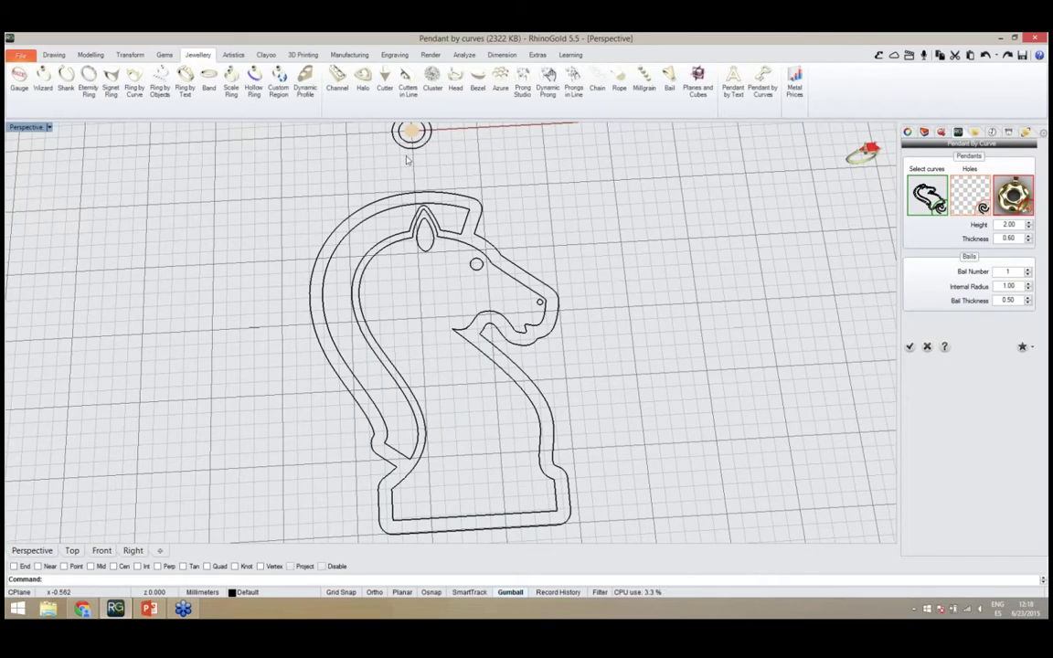
pyautogui.moveTo(409, 147); pyautogui.dragTo(405, 180)
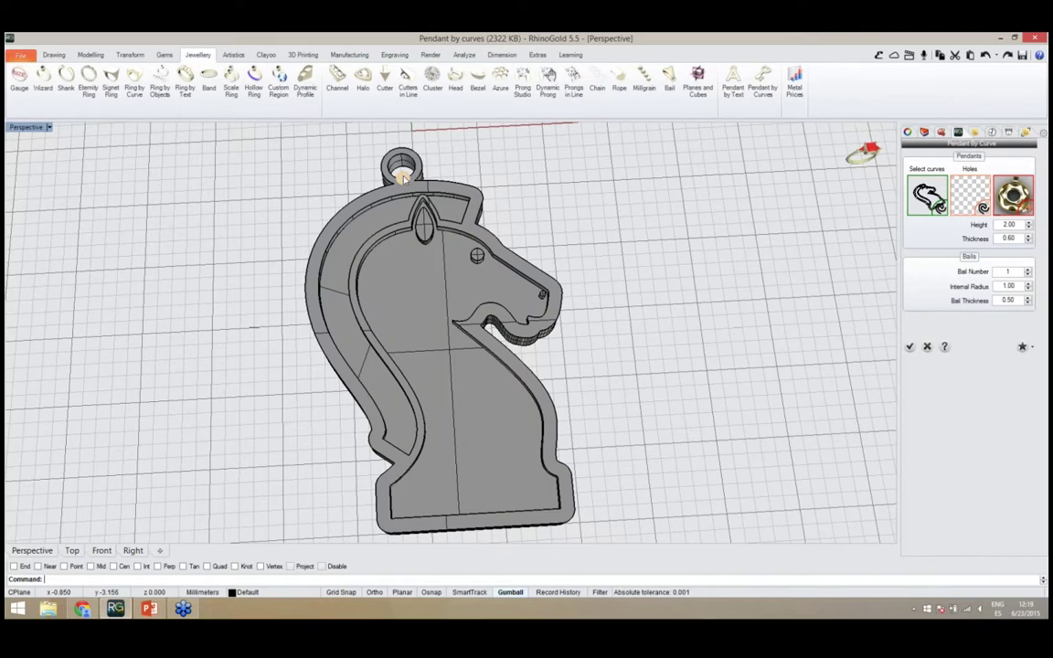
pyautogui.moveTo(404, 177); pyautogui.dragTo(403, 189, button='right')
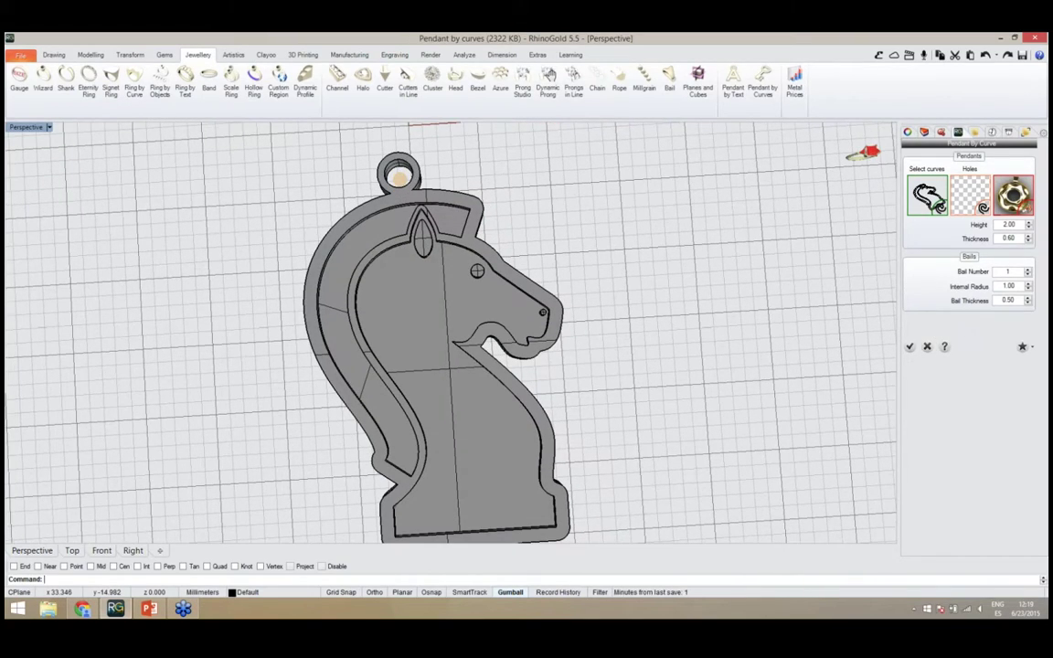
# Try a bail internal radius of 1.10, return it to 1.00, and set the bail thickness to 0.60
pyautogui.click(1028, 285)
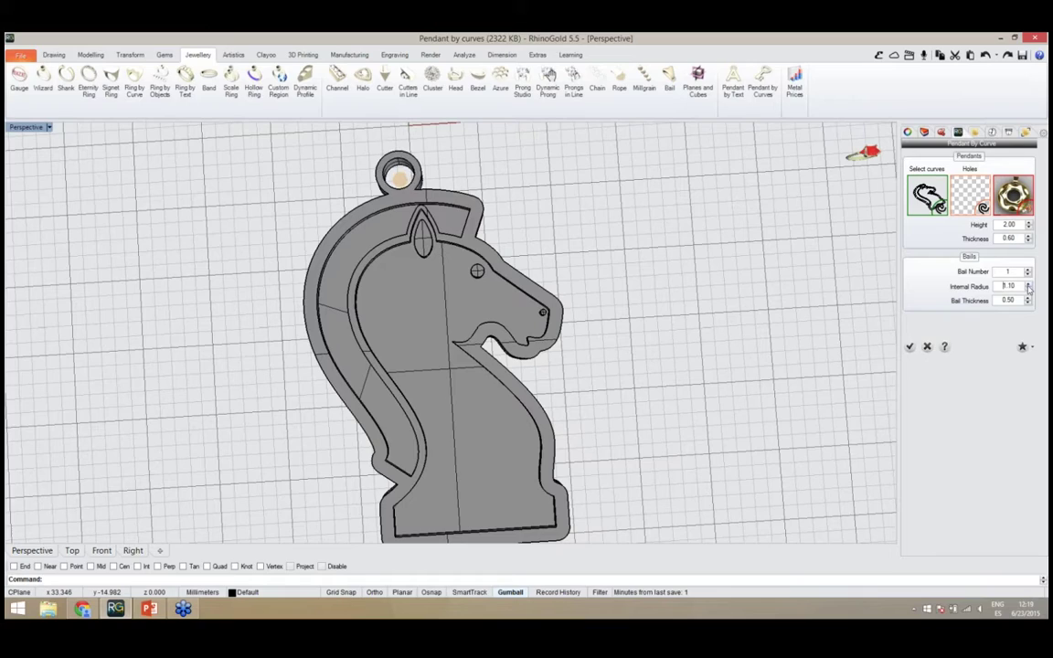
pyautogui.click(1028, 290)
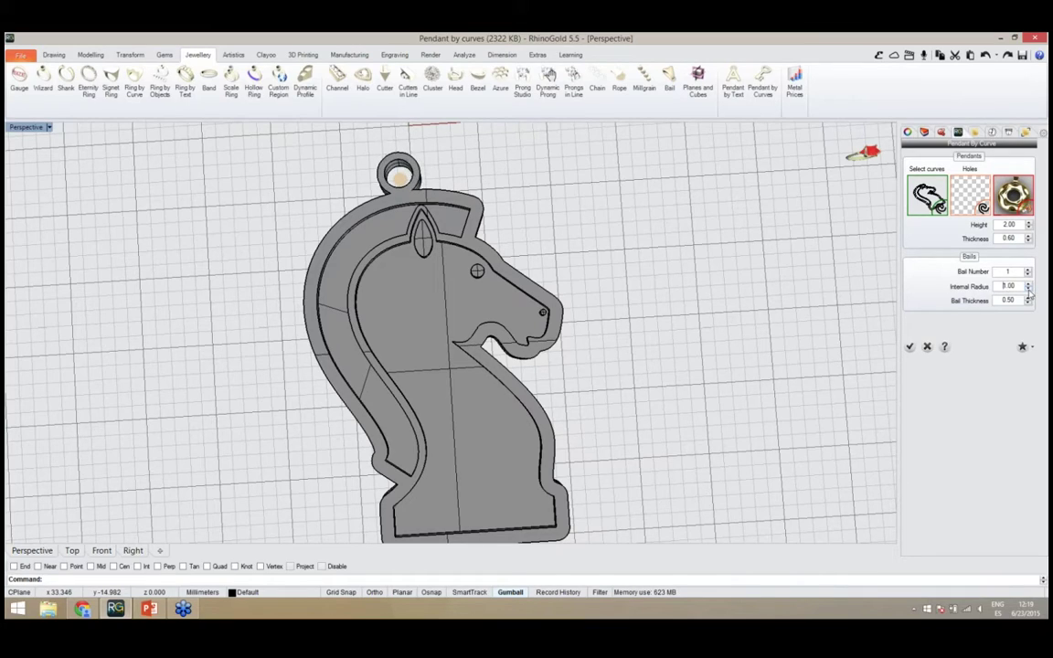
pyautogui.click(1028, 298)
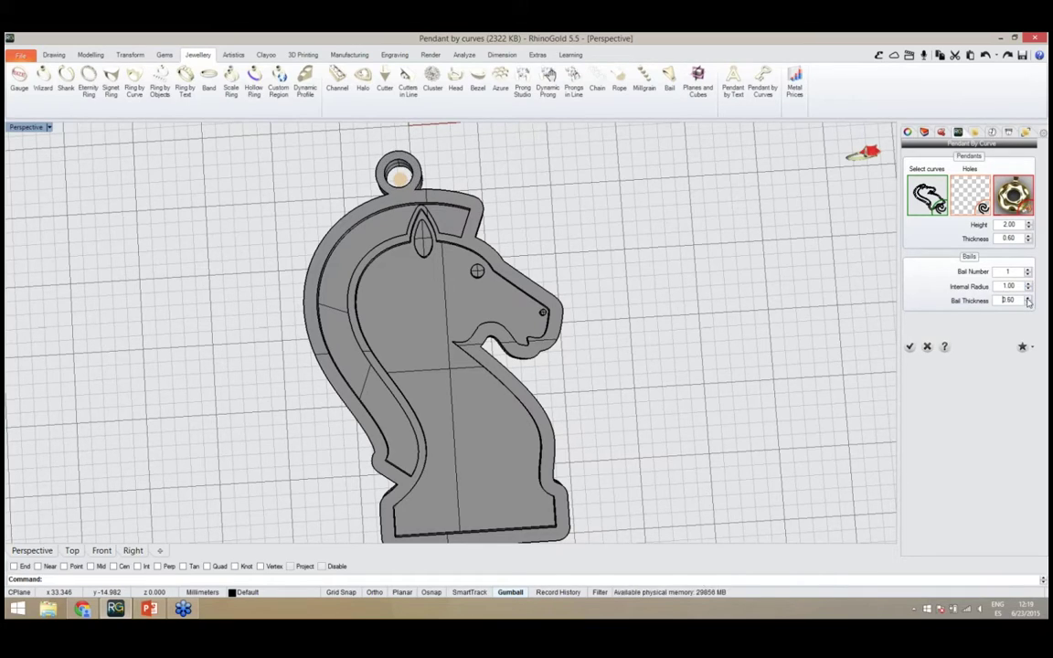
pyautogui.moveTo(494, 339); pyautogui.dragTo(482, 295, button='right')
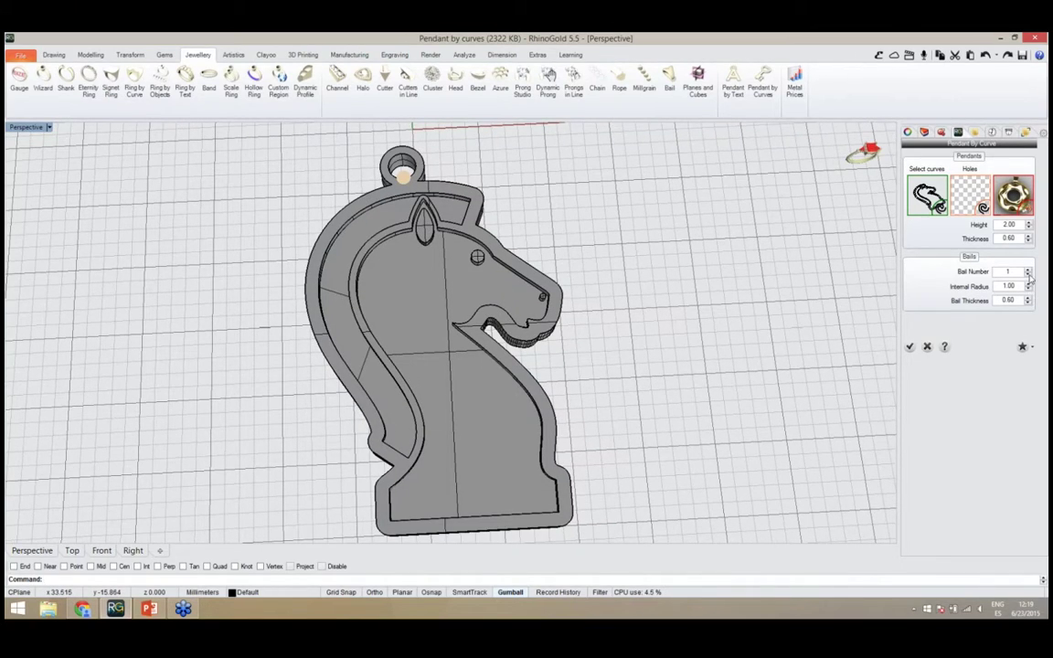
# Reduce the number of bails to 0 and create the horse-head pendant
pyautogui.click(1027, 274)
pyautogui.moveTo(532, 399); pyautogui.dragTo(430, 379, button='right')
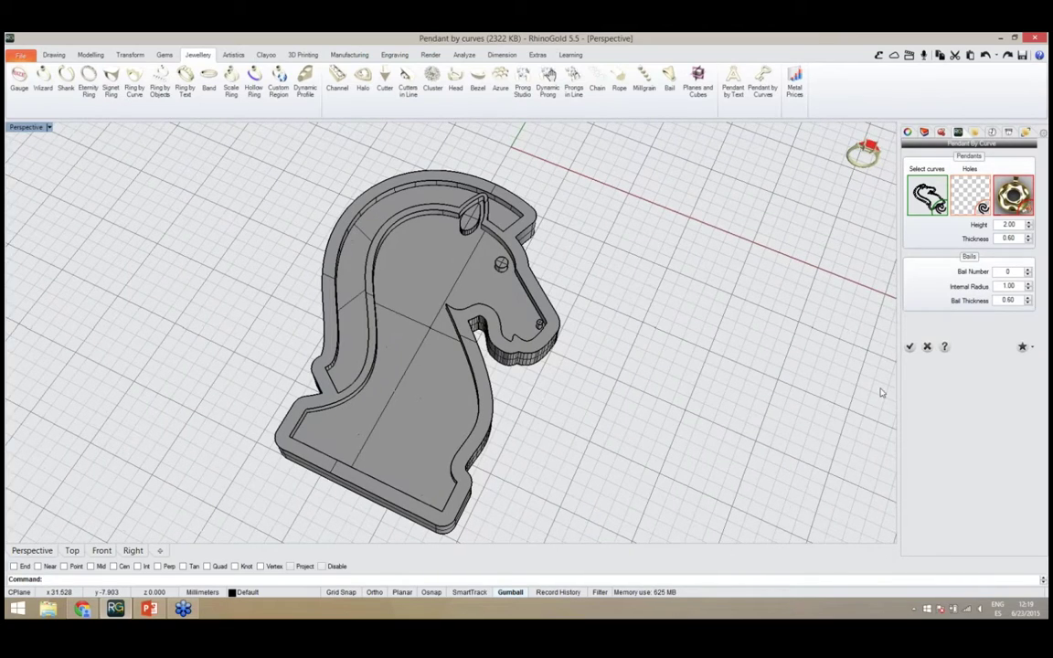
pyautogui.click(909, 349)
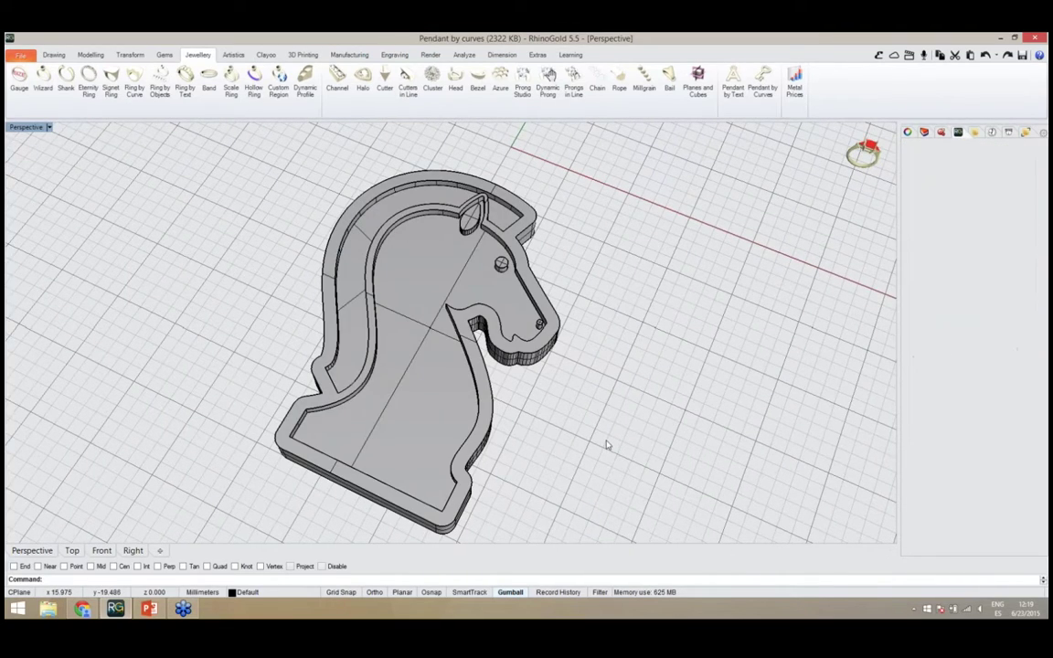
pyautogui.moveTo(605, 445); pyautogui.dragTo(611, 457, button='right')
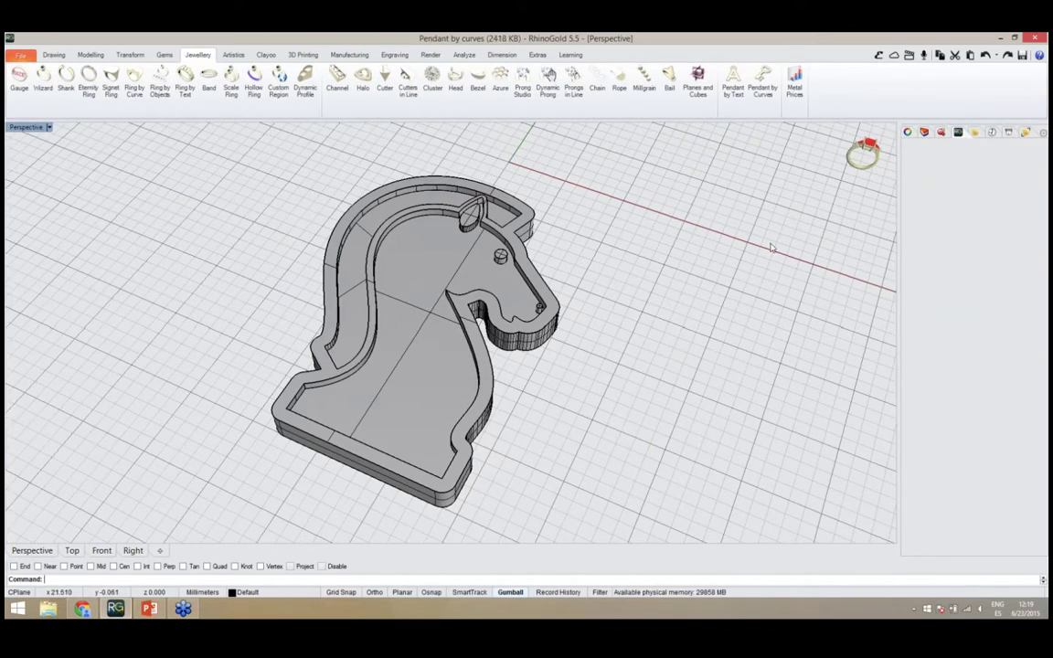
# Show the pendant in Rendered display mode and examine its gold surface
pyautogui.moveTo(859, 153)
pyautogui.click(813, 169)
pyautogui.moveTo(644, 334); pyautogui.dragTo(563, 228, button='right')
pyautogui.moveTo(446, 260); pyautogui.dragTo(742, 339, button='right')
pyautogui.scroll(2, 474, 278)
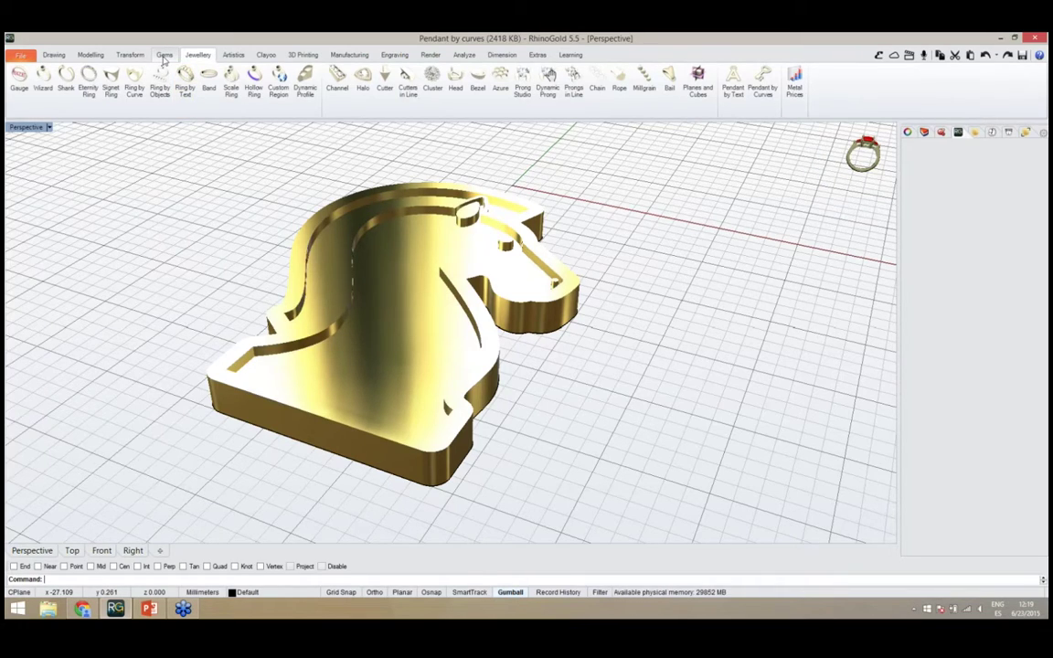
# Start Pave Automatic and choose the recessed head-and-neck face of the horse as the surface for the gems
pyautogui.click(165, 58)
pyautogui.moveTo(229, 178); pyautogui.dragTo(304, 226, button='right')
pyautogui.moveTo(363, 258); pyautogui.dragTo(392, 272, button='right')
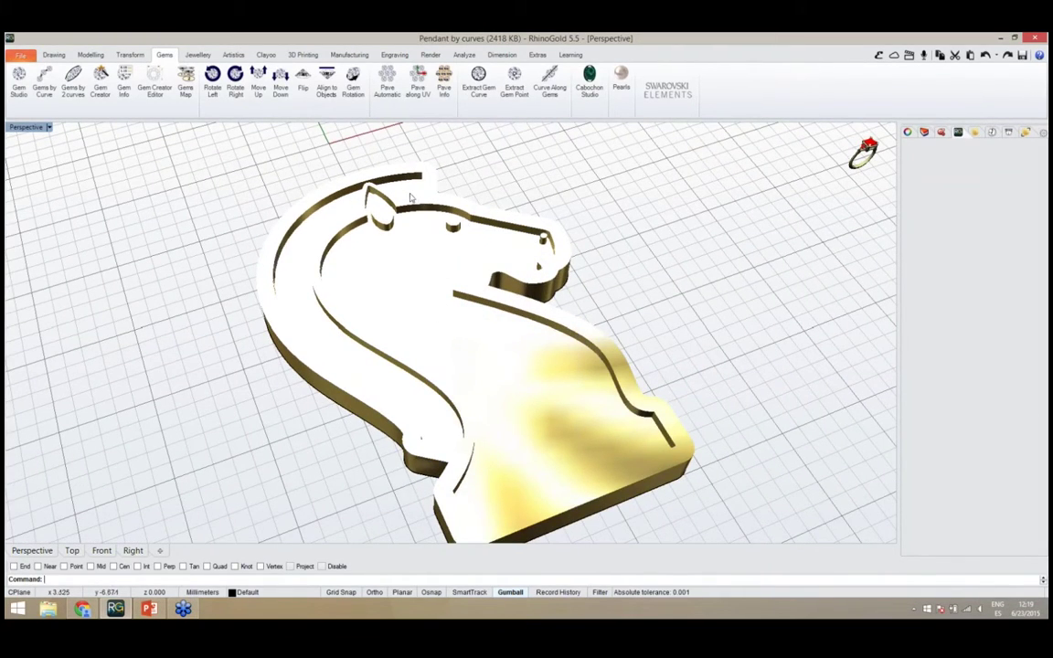
pyautogui.click(394, 109)
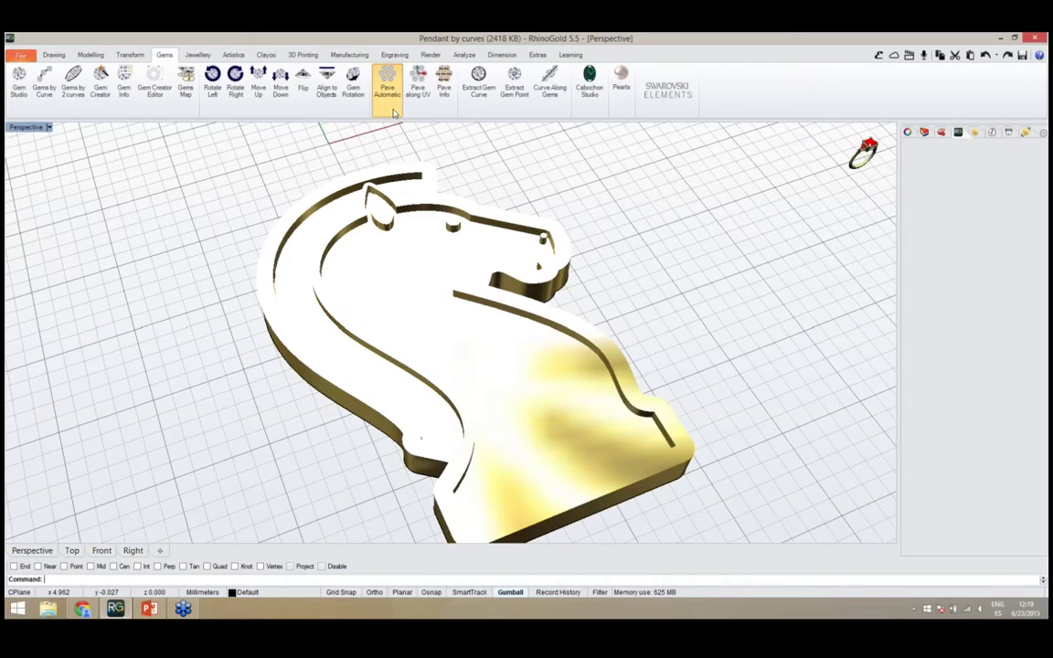
pyautogui.moveTo(408, 219); pyautogui.dragTo(331, 249, button='right')
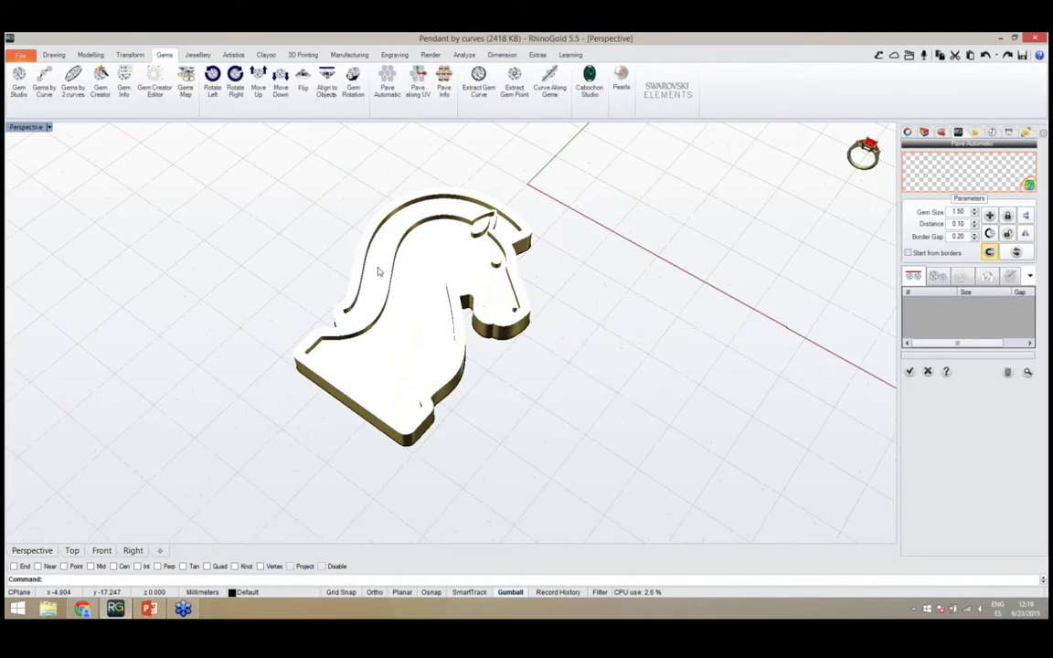
pyautogui.scroll(4, 343, 245)
pyautogui.click(934, 181)
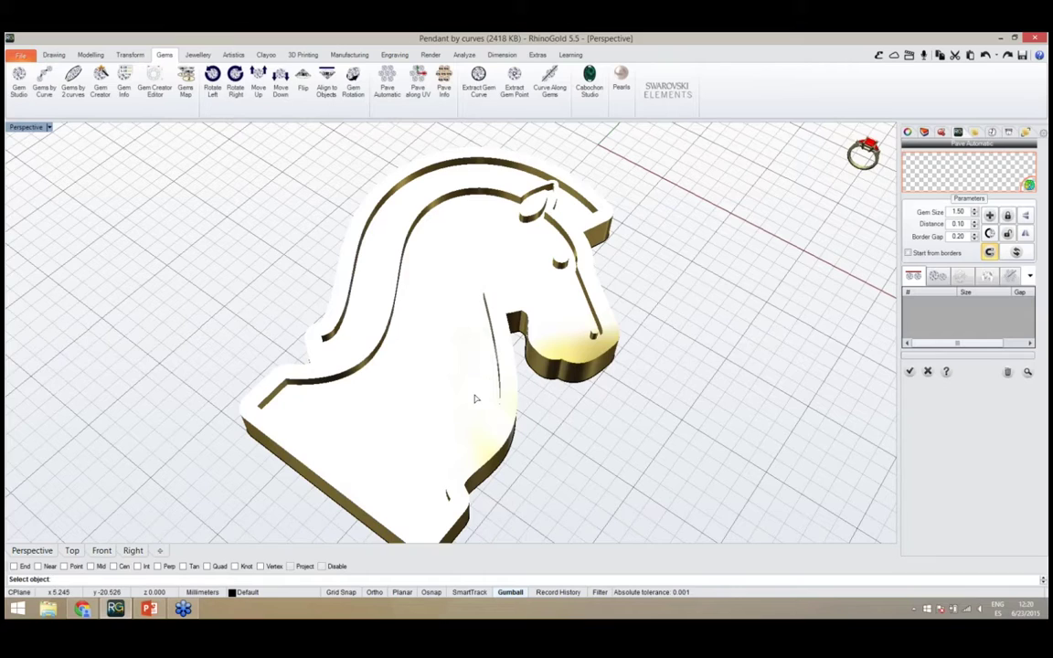
pyautogui.moveTo(439, 383); pyautogui.dragTo(439, 366, button='right')
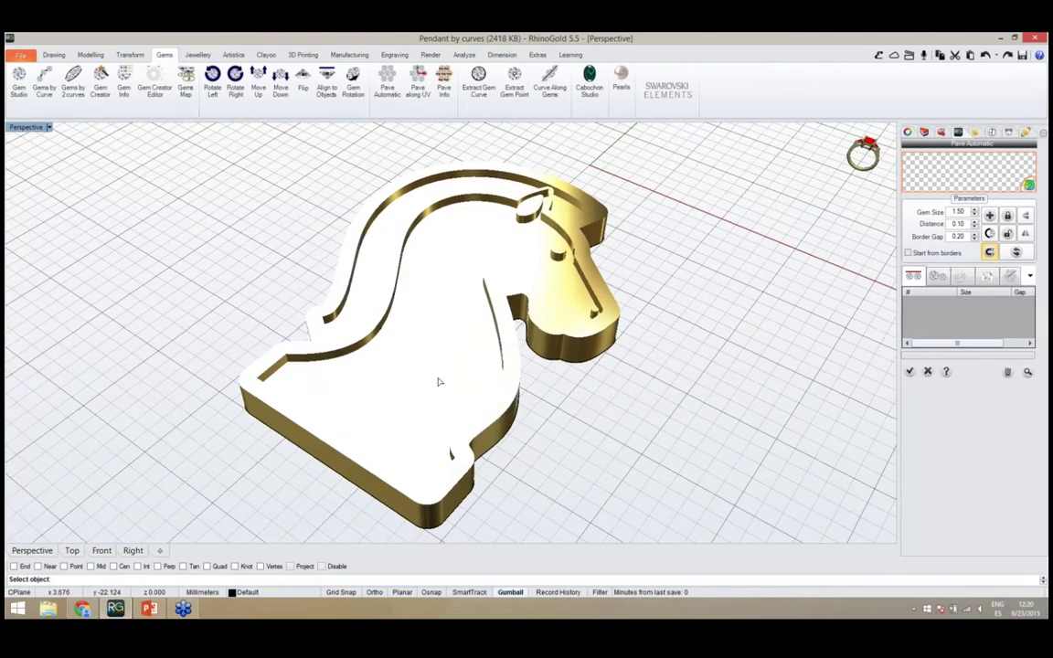
pyautogui.click(438, 382)
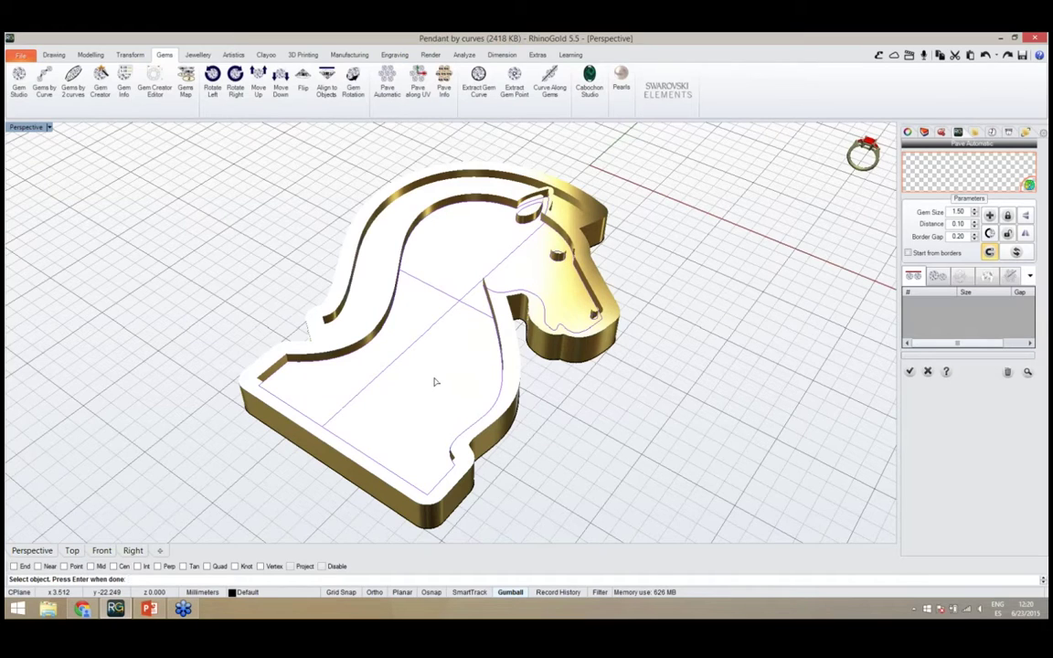
pyautogui.press('Return')
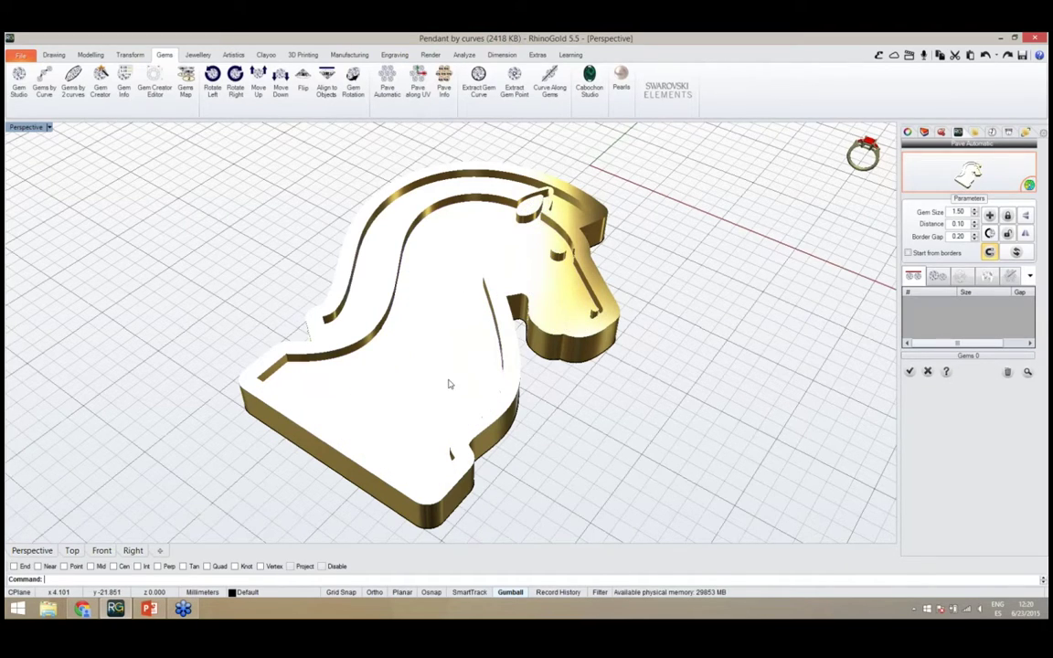
# Set the pave gem size range to a maximum of 1.60 and a minimum of 1.40
pyautogui.moveTo(451, 384); pyautogui.dragTo(466, 355, button='right')
pyautogui.scroll(2, 512, 403)
pyautogui.moveTo(512, 403); pyautogui.dragTo(530, 400, button='right')
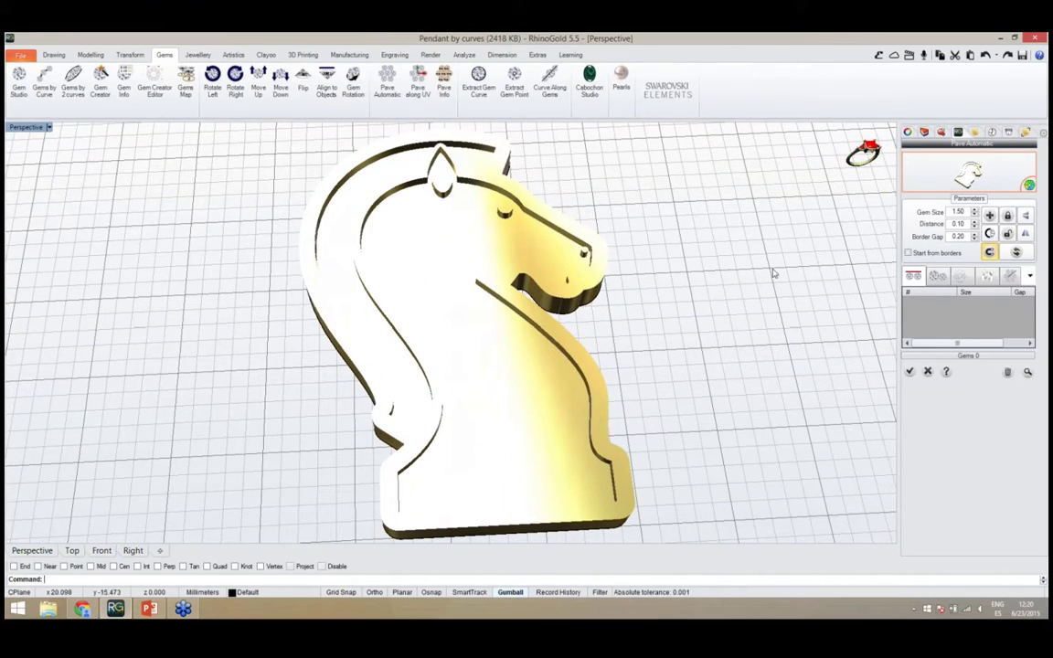
pyautogui.moveTo(728, 192)
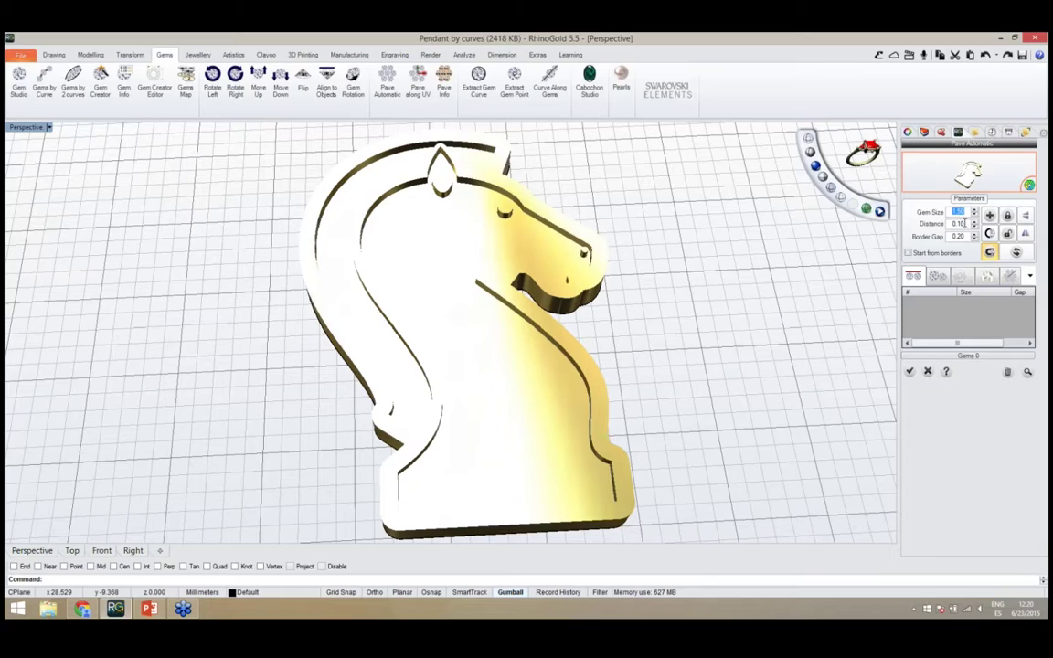
pyautogui.moveTo(967, 224); pyautogui.dragTo(946, 227)
pyautogui.moveTo(966, 236); pyautogui.dragTo(947, 241)
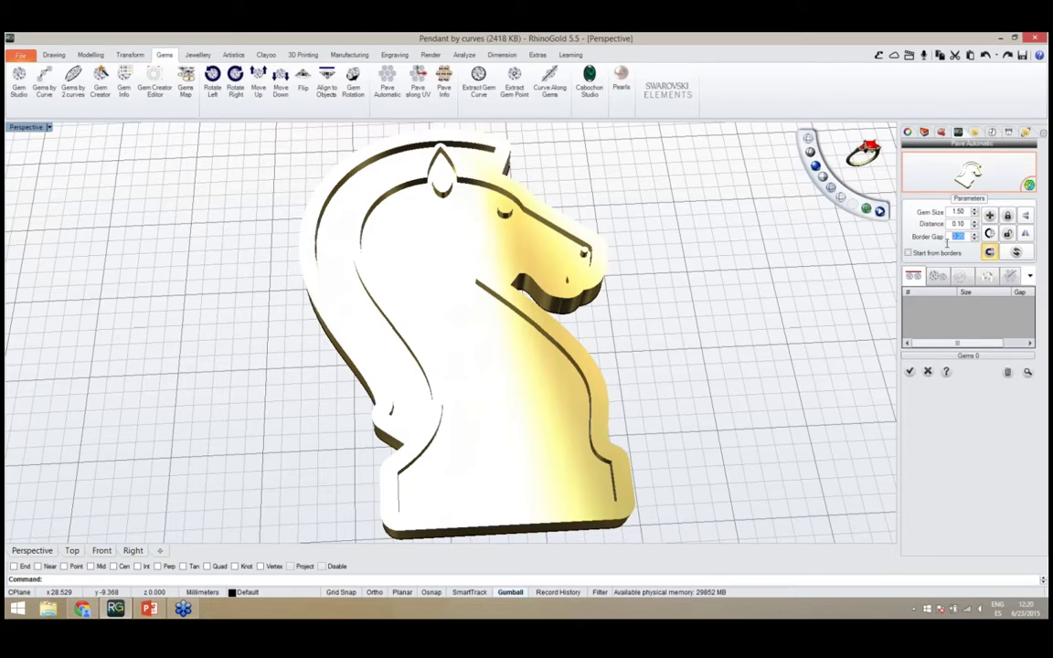
pyautogui.click(938, 278)
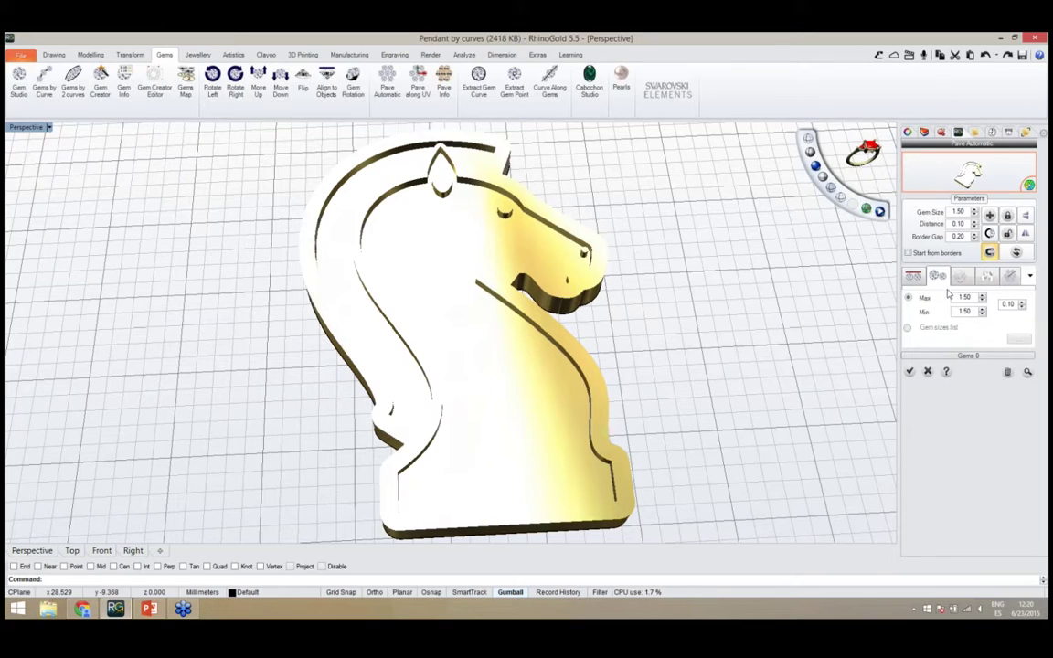
pyautogui.moveTo(630, 383); pyautogui.dragTo(640, 377, button='right')
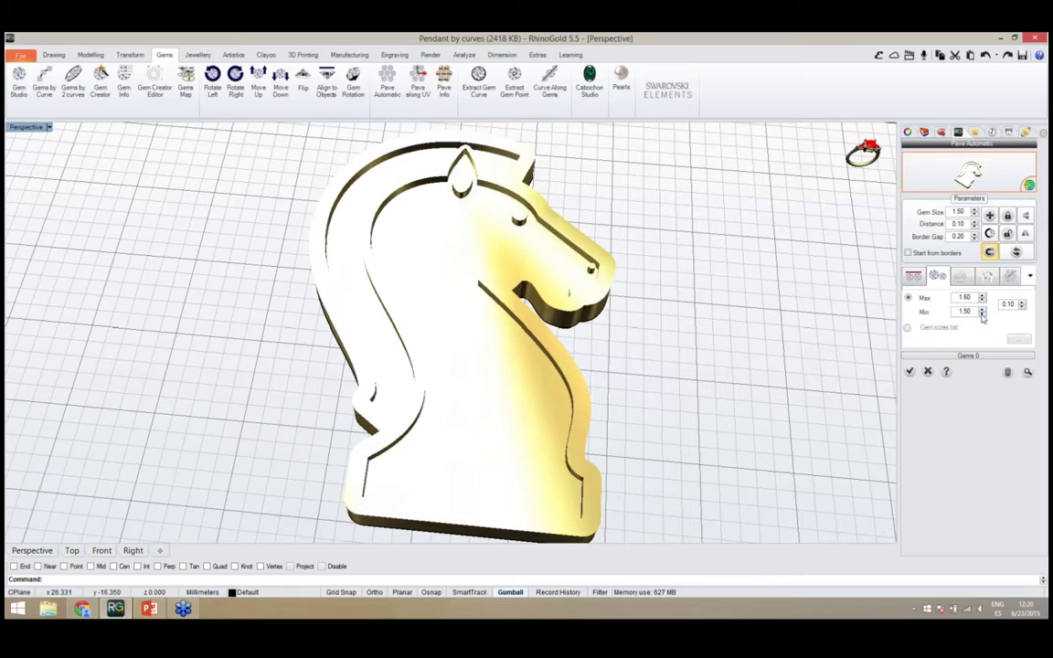
pyautogui.moveTo(510, 364); pyautogui.dragTo(568, 330, button='right')
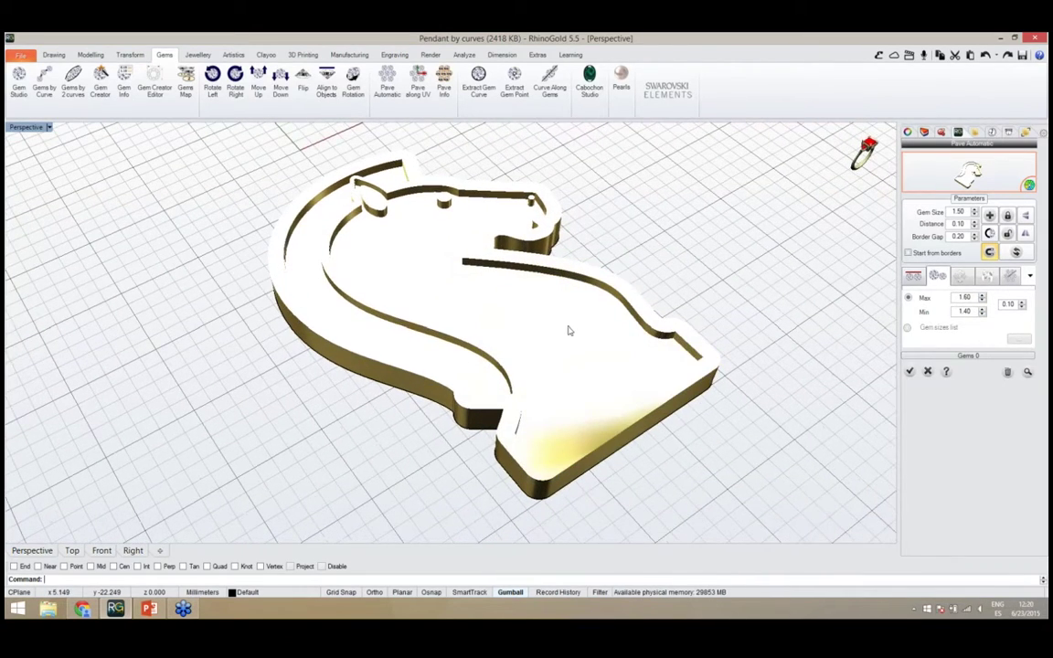
pyautogui.moveTo(575, 335); pyautogui.dragTo(889, 347, button='right')
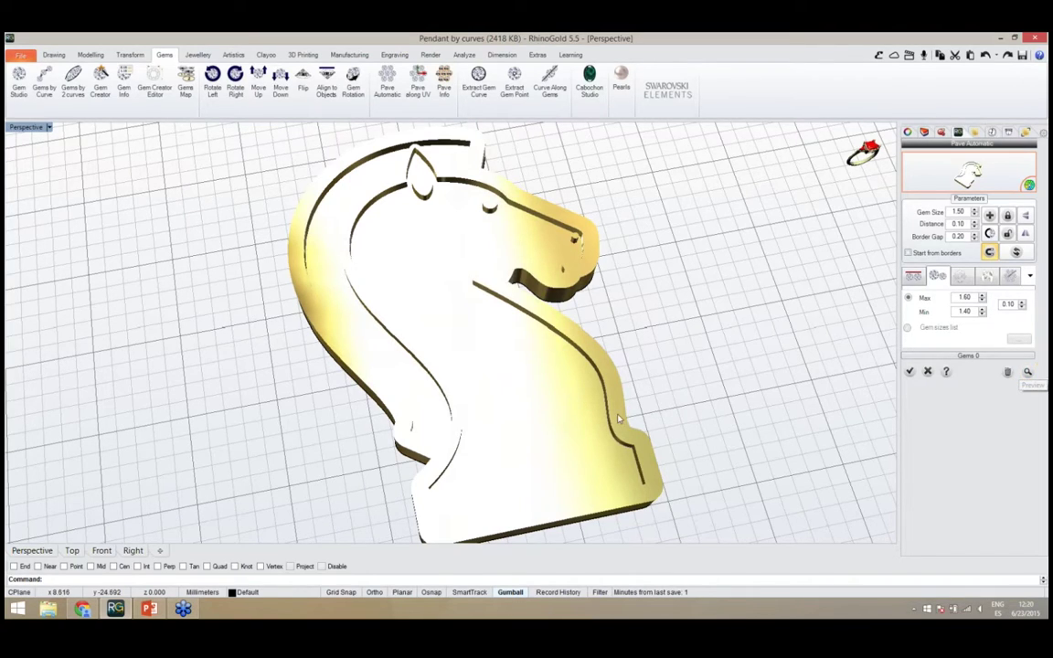
pyautogui.moveTo(557, 375); pyautogui.dragTo(507, 353, button='right')
pyautogui.scroll(-4, 505, 352)
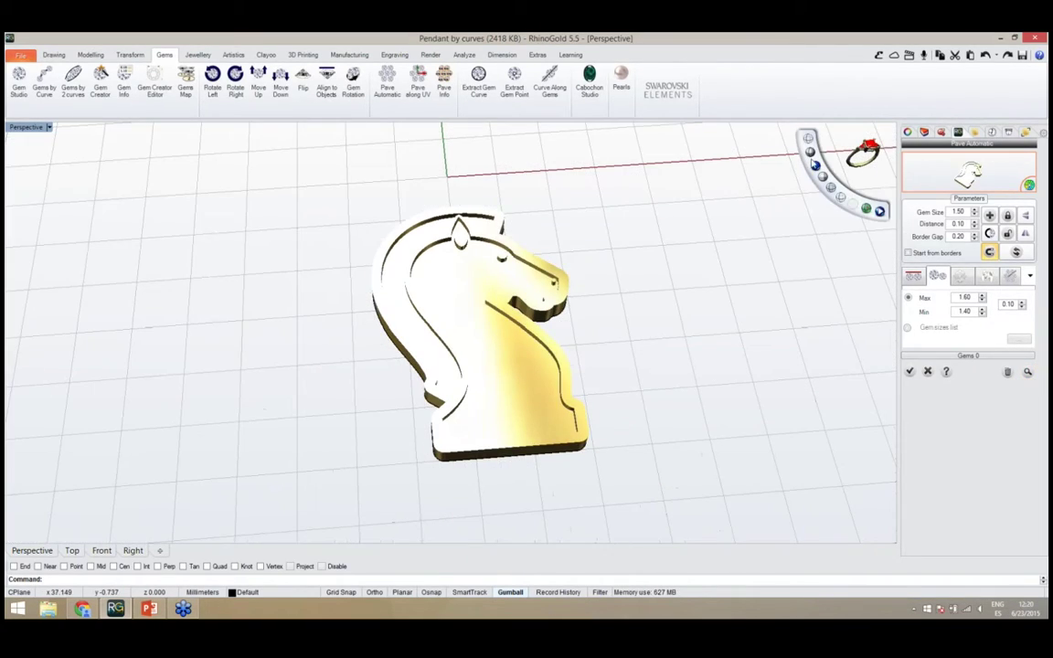
# Switch the pendant from Rendered to Shaded display mode so the recessed face and its edges are clear
pyautogui.click(809, 155)
pyautogui.moveTo(631, 316); pyautogui.dragTo(586, 371, button='right')
pyautogui.scroll(4, 480, 356)
pyautogui.moveTo(480, 356); pyautogui.dragTo(457, 315, button='right')
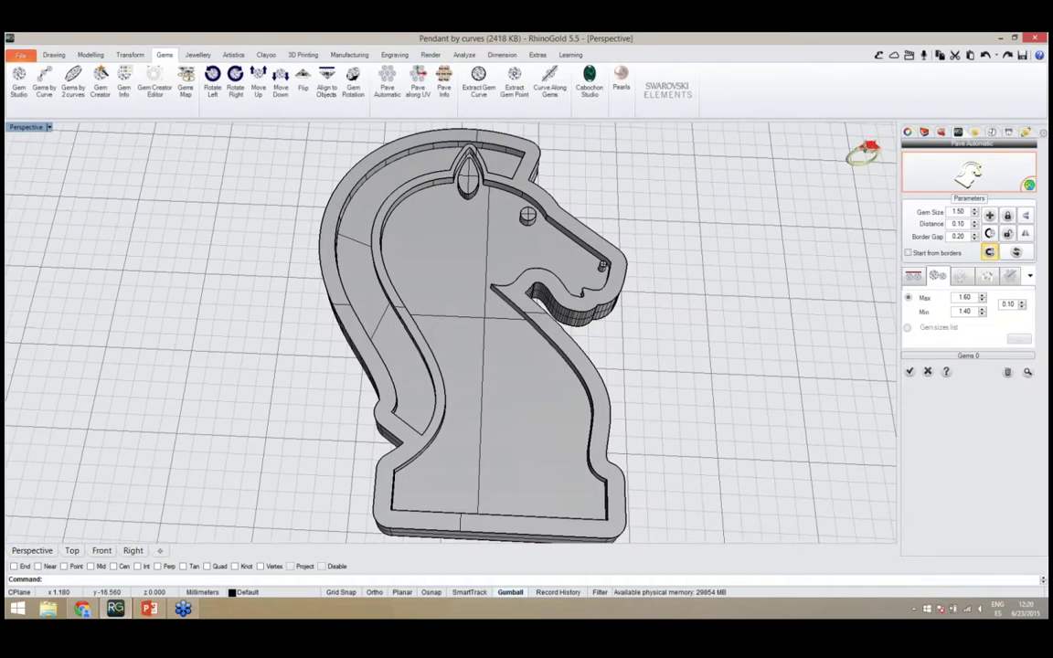
# Preview the automatic pave from a start point in the middle of the neck, accept the orientation, and stop the calculation once the gems are distributed
pyautogui.click(1026, 373)
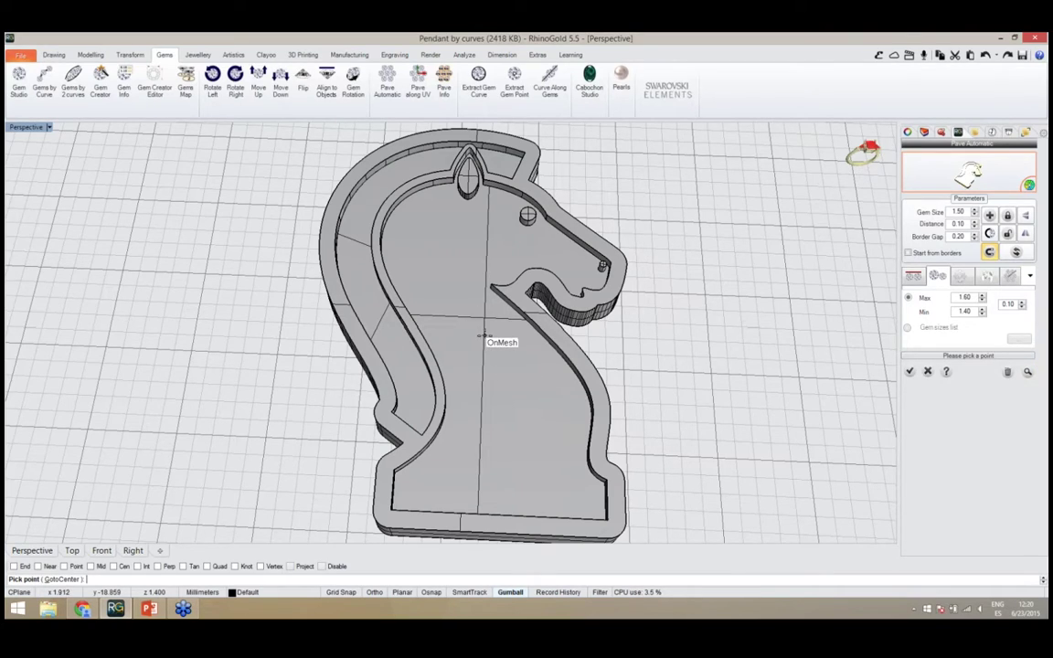
pyautogui.click(483, 339)
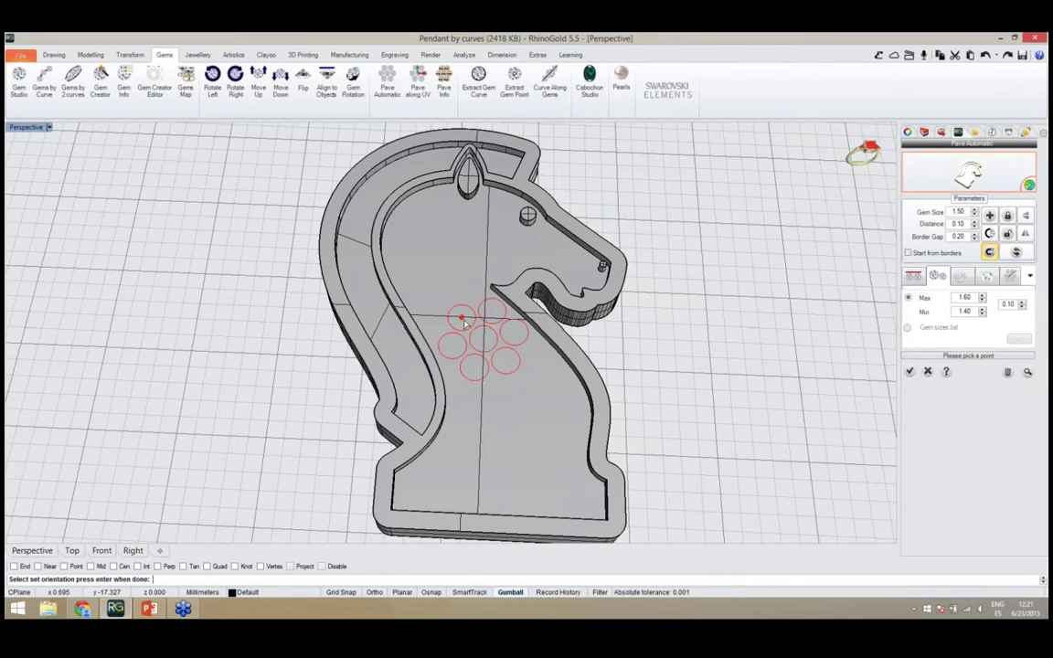
pyautogui.moveTo(466, 336); pyautogui.dragTo(573, 356, button='right')
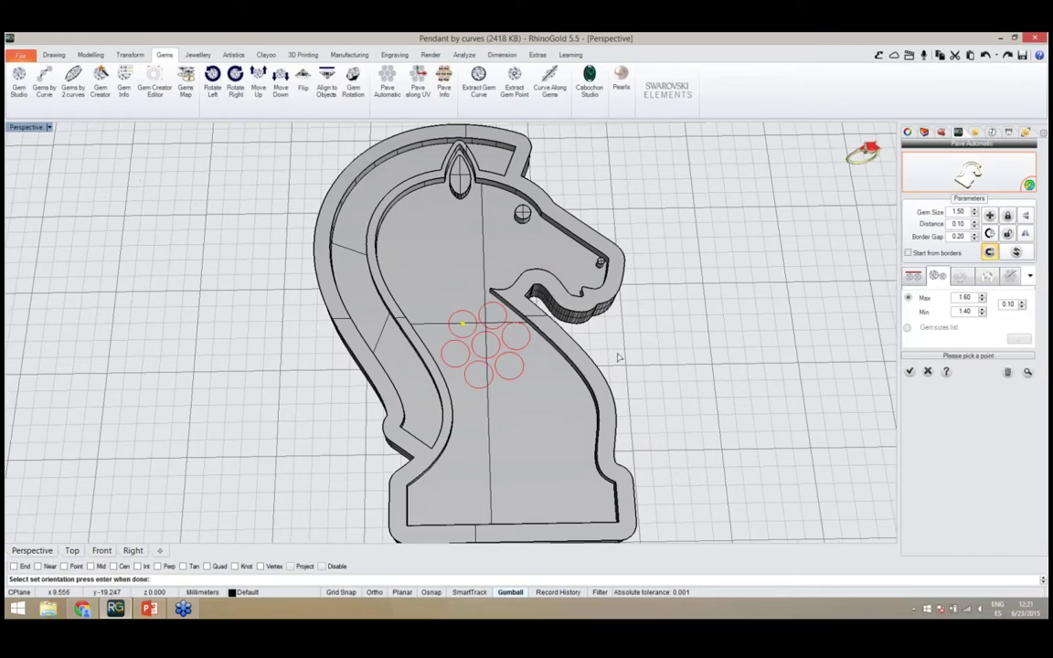
pyautogui.press('Return')
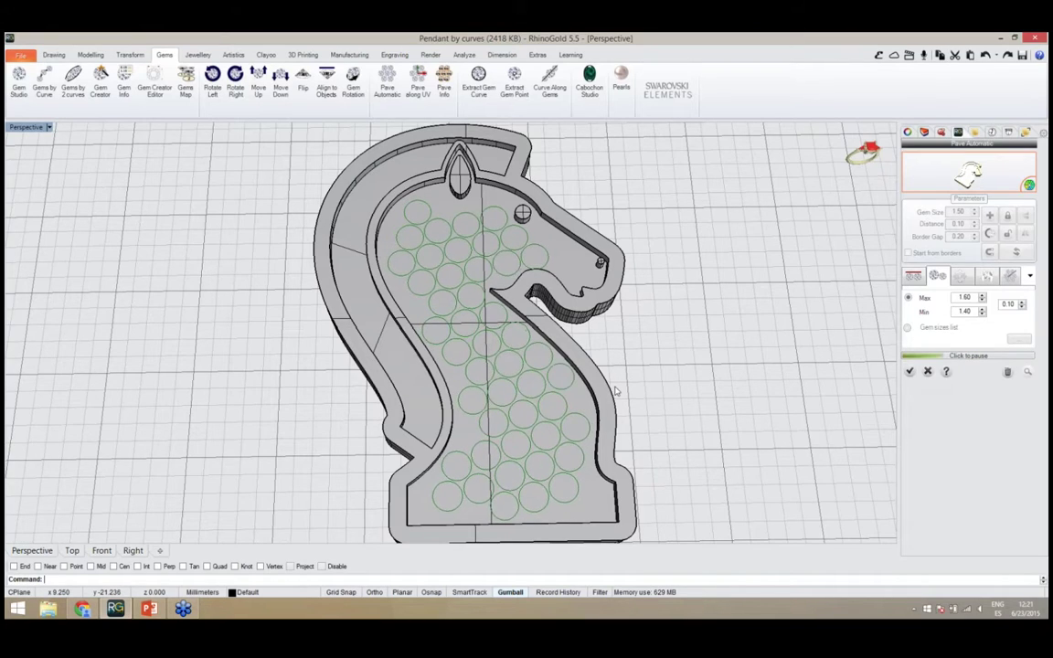
pyautogui.moveTo(618, 365); pyautogui.dragTo(619, 379, button='right')
pyautogui.scroll(-2, 536, 375)
pyautogui.moveTo(537, 375); pyautogui.dragTo(539, 410, button='right')
pyautogui.scroll(2, 539, 409)
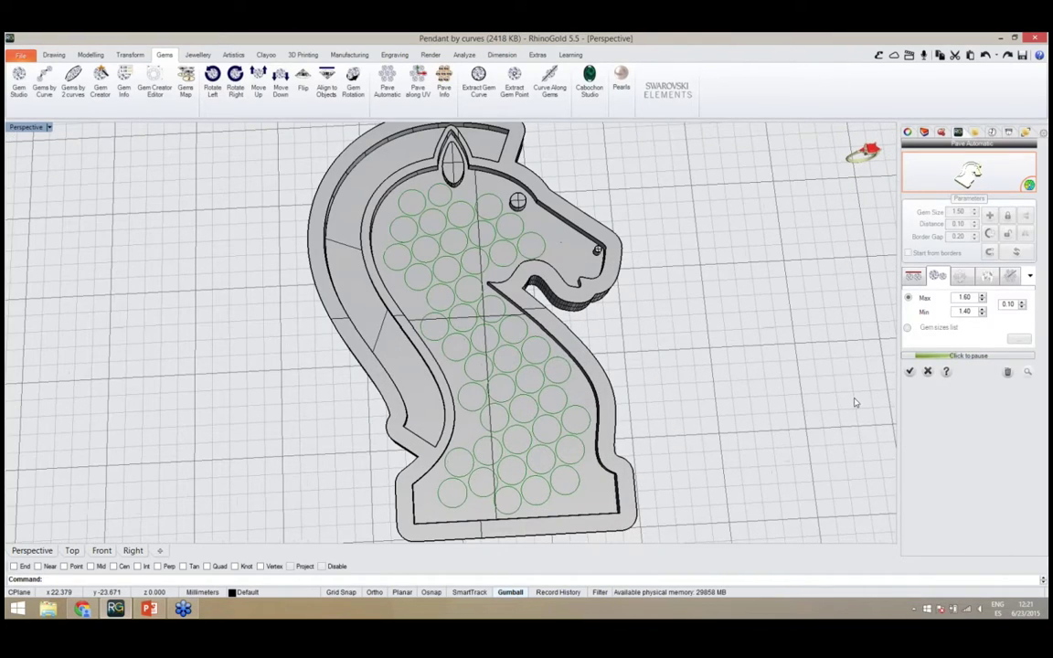
pyautogui.click(977, 356)
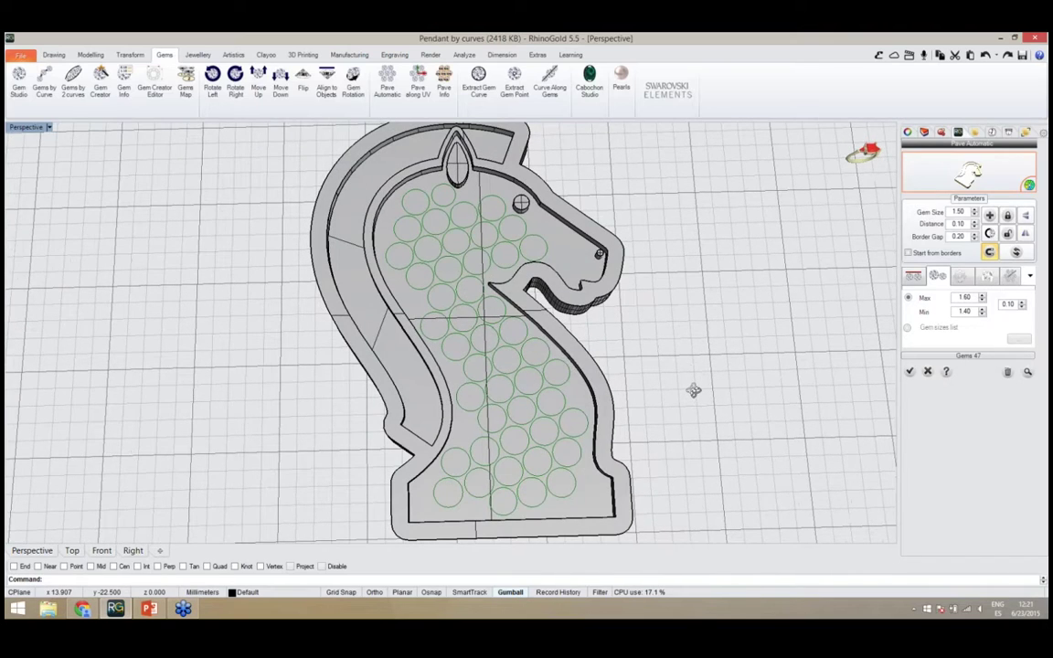
# Add two 1.40 gems by hand in the empty area of the horse's muzzle
pyautogui.scroll(3, 494, 421)
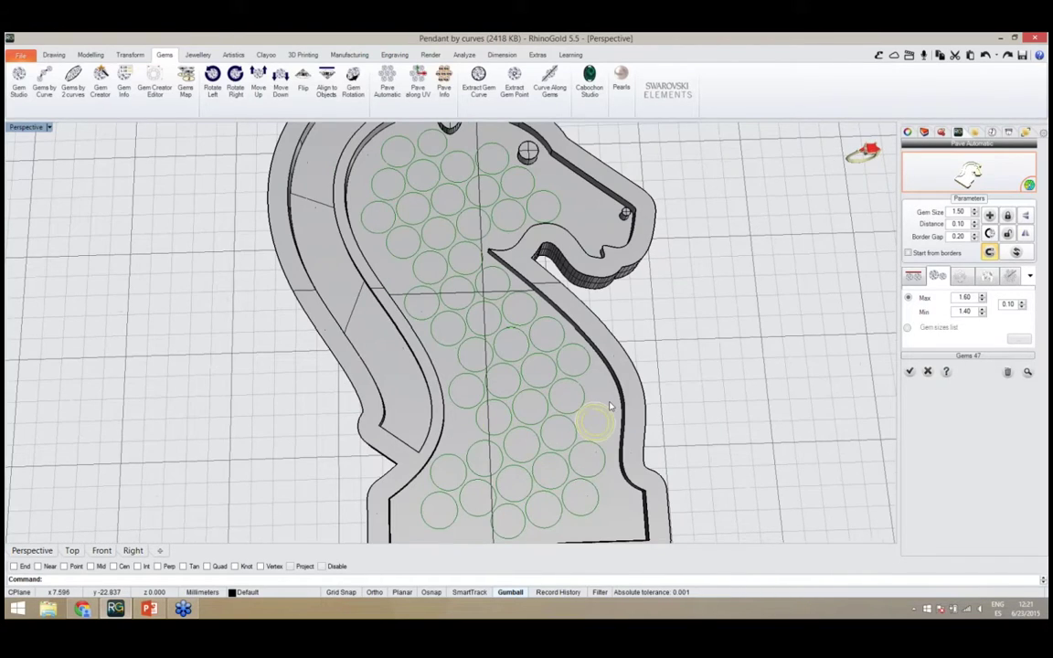
pyautogui.scroll(2, 604, 410)
pyautogui.moveTo(604, 410); pyautogui.dragTo(590, 391, button='right')
pyautogui.scroll(-3, 450, 357)
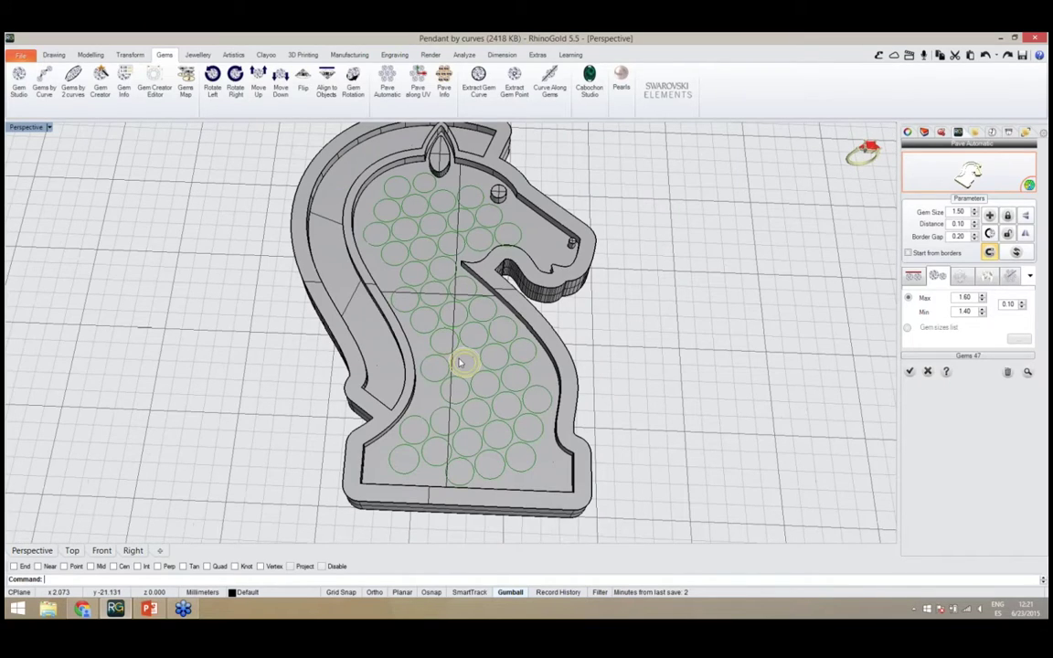
pyautogui.moveTo(493, 357); pyautogui.dragTo(482, 360, button='right')
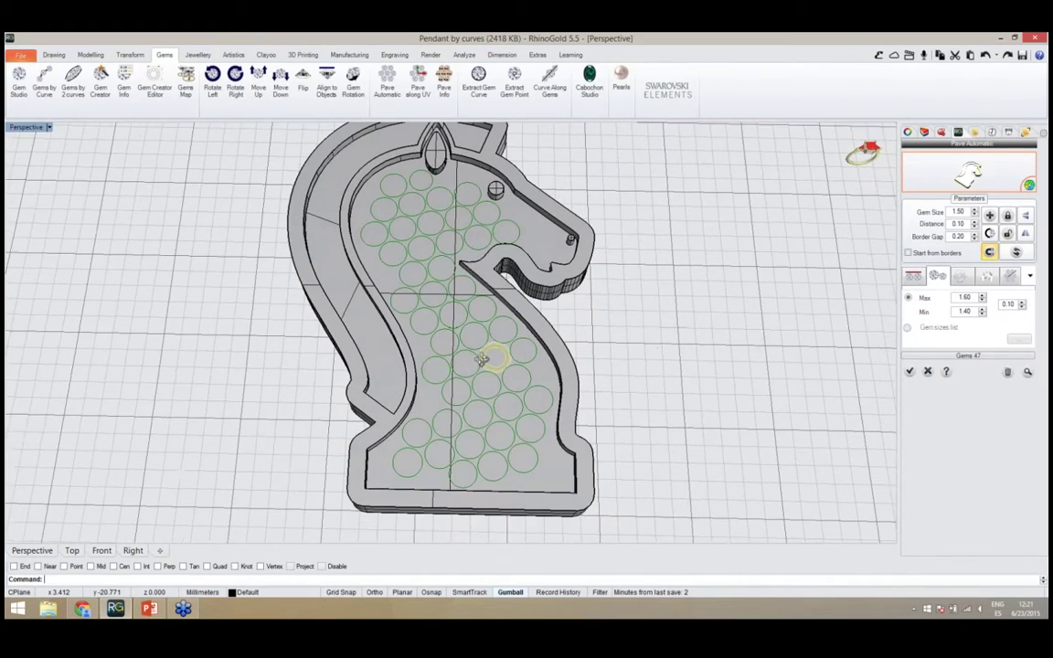
pyautogui.moveTo(496, 233); pyautogui.dragTo(512, 247, button='right')
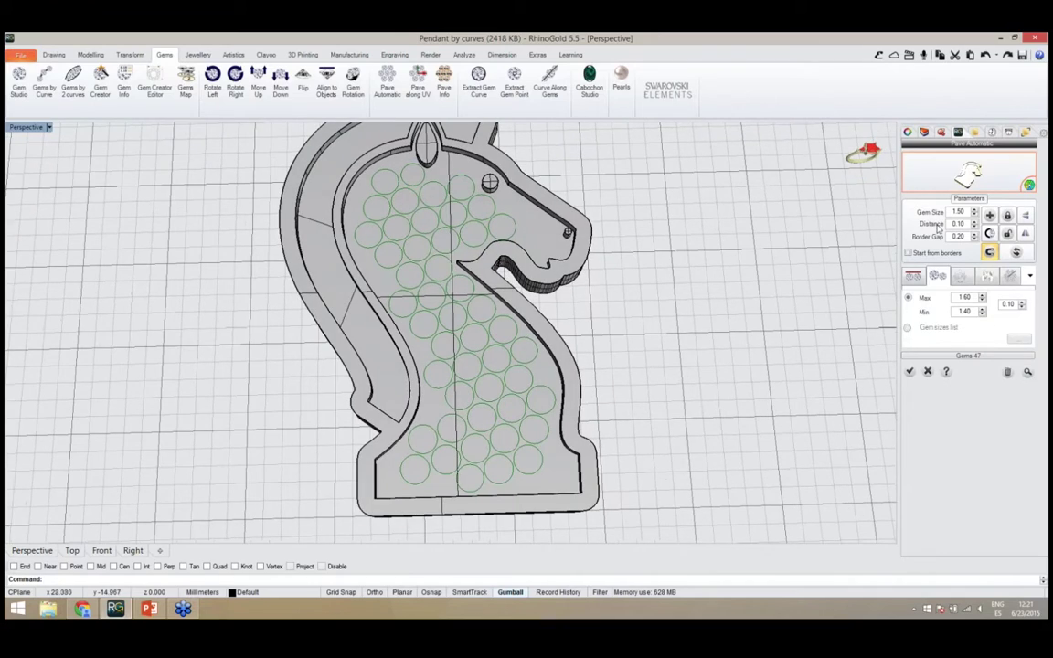
pyautogui.click(988, 215)
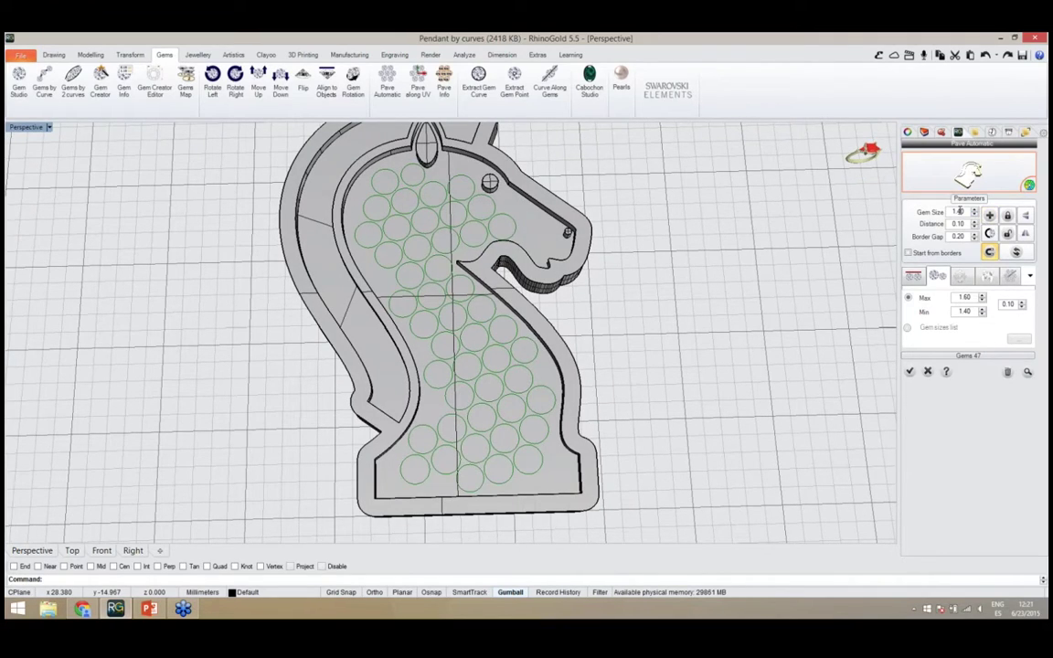
pyautogui.scroll(5, 544, 208)
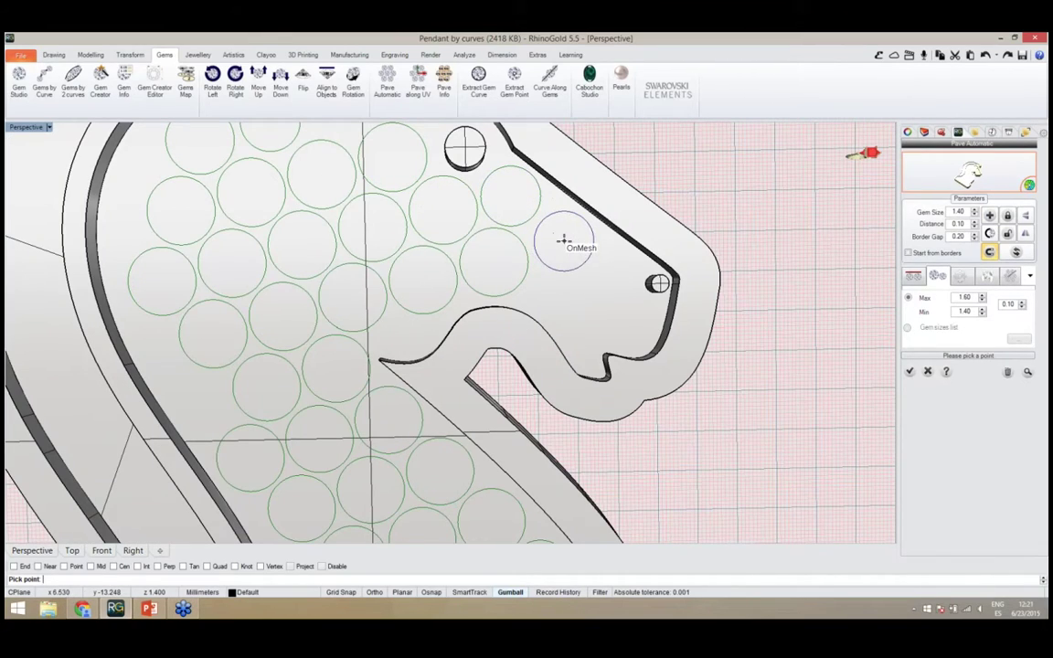
pyautogui.click(563, 235)
pyautogui.click(568, 302)
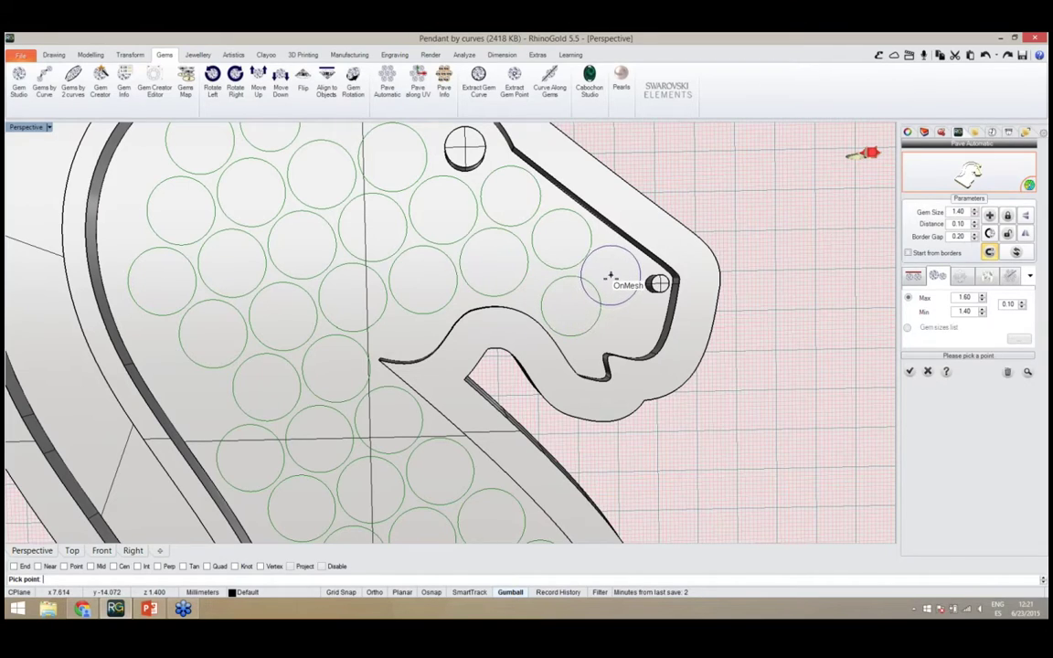
# Add 1.30 gems in the gaps at the back of the neck, along the chest edge and above the base
pyautogui.scroll(-5, 614, 278)
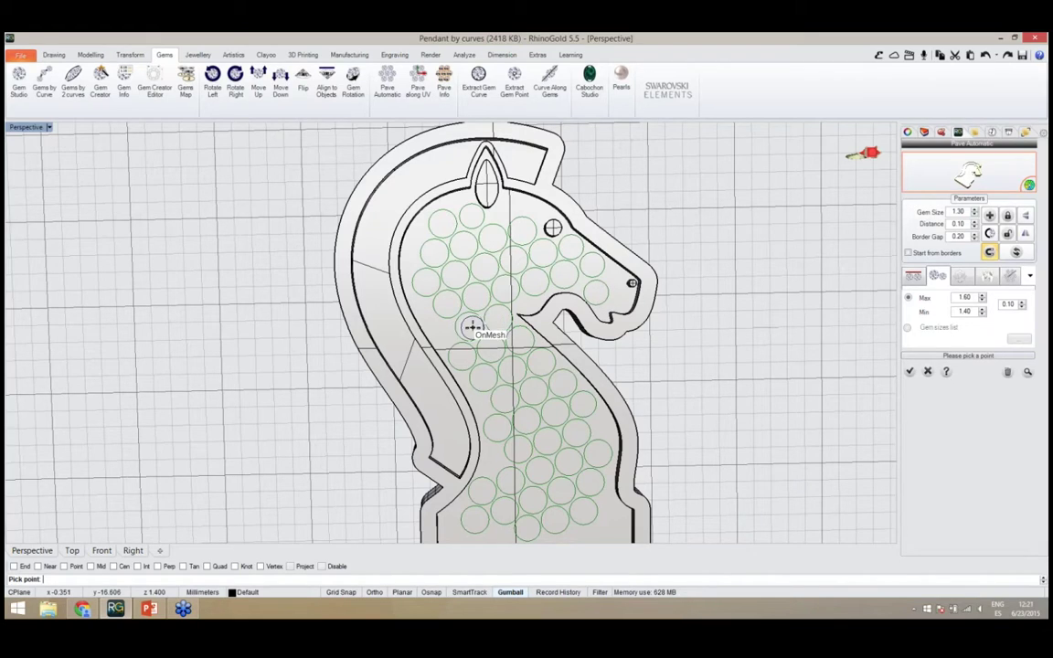
pyautogui.scroll(5, 440, 331)
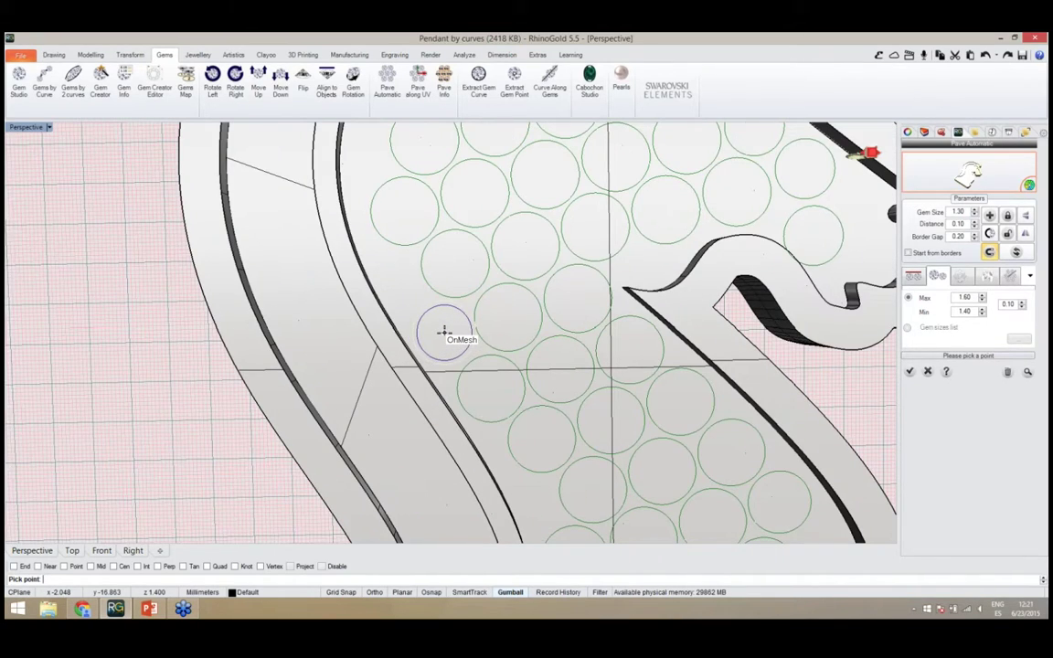
pyautogui.scroll(-5, 477, 263)
pyautogui.scroll(1, 575, 363)
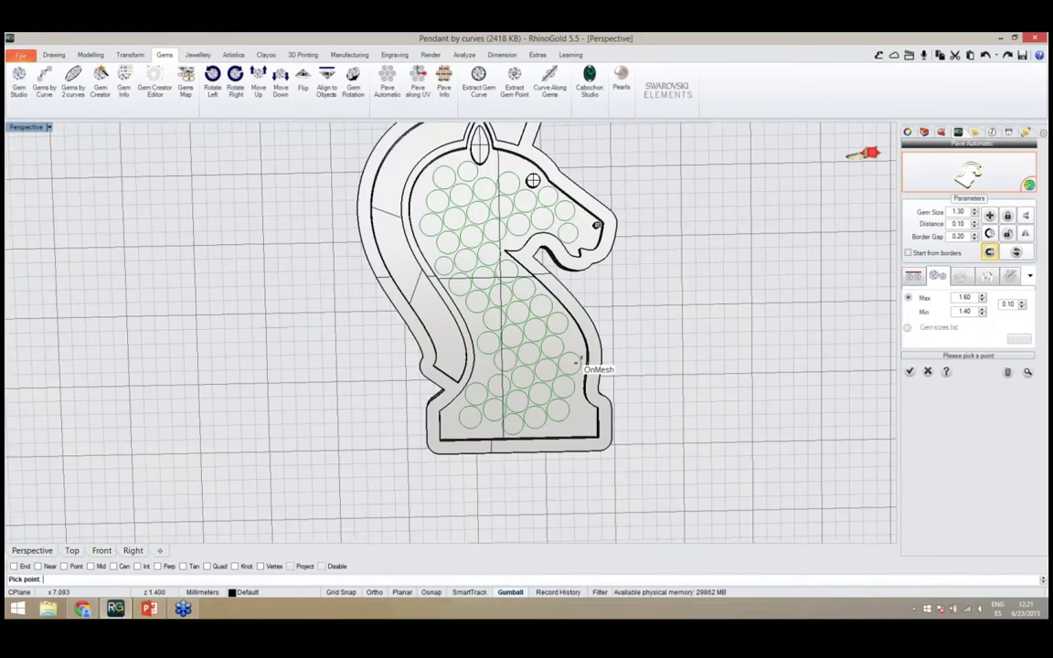
pyautogui.scroll(4, 545, 317)
pyautogui.scroll(-5, 546, 308)
pyautogui.scroll(3, 426, 338)
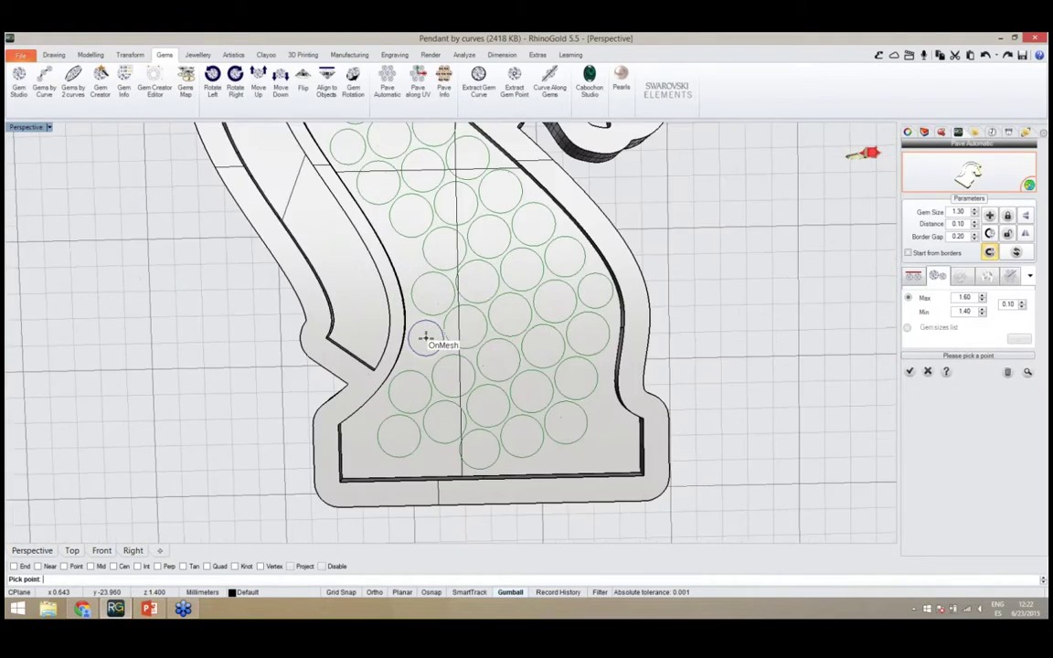
pyautogui.scroll(2, 426, 338)
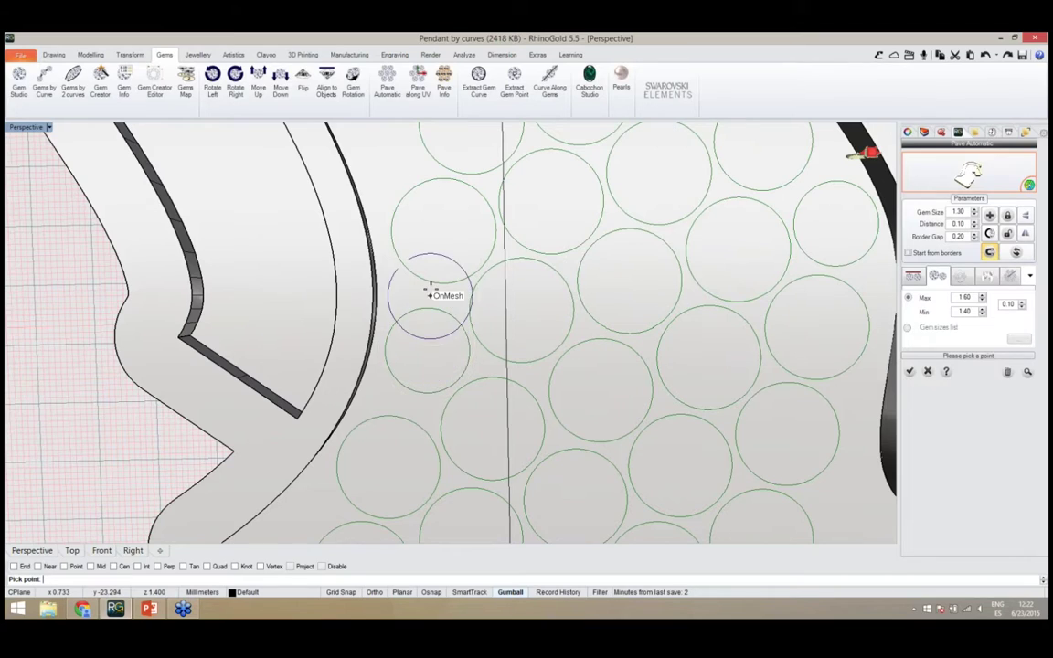
pyautogui.scroll(-3, 431, 288)
pyautogui.scroll(2, 583, 382)
pyautogui.scroll(2, 583, 382)
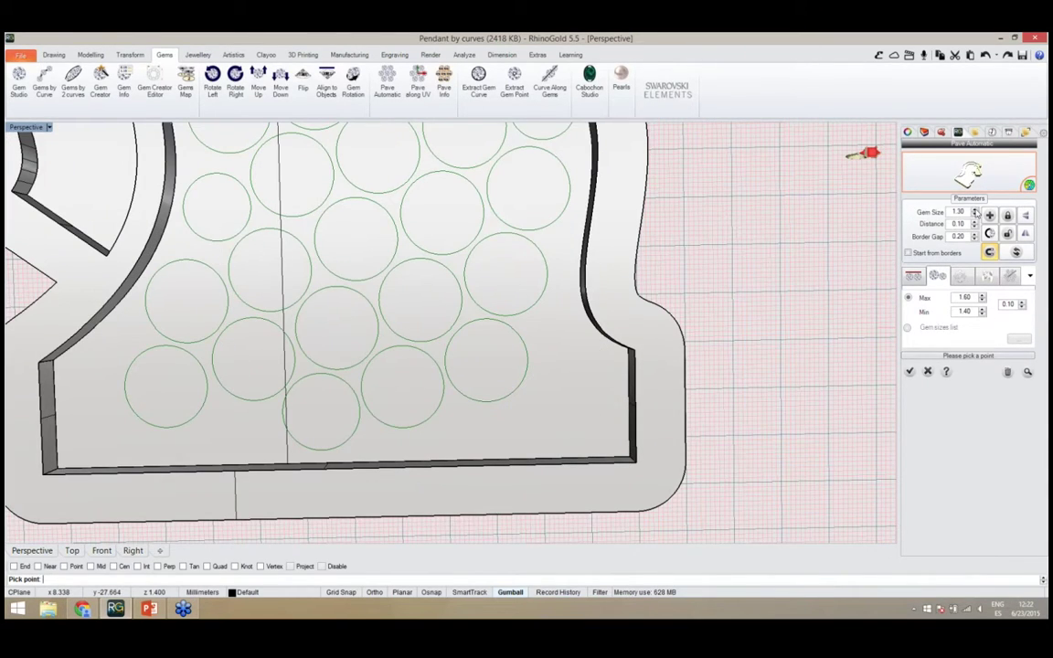
# Add a 1.50 gem in the empty front corner of the horse's base
pyautogui.click(565, 399)
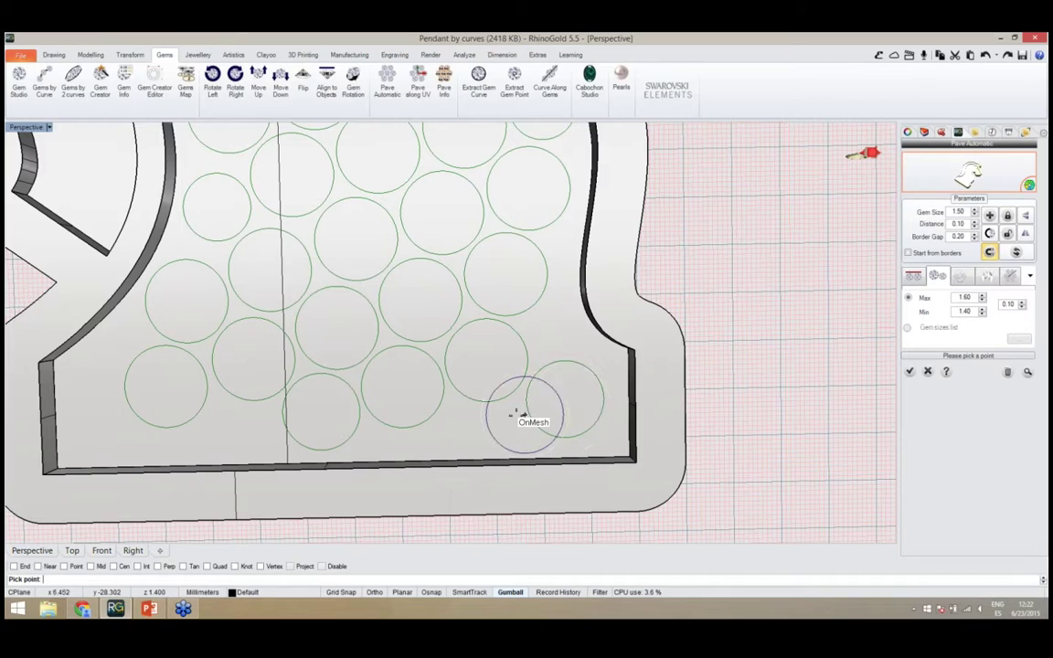
pyautogui.moveTo(485, 395); pyautogui.dragTo(548, 386, button='right')
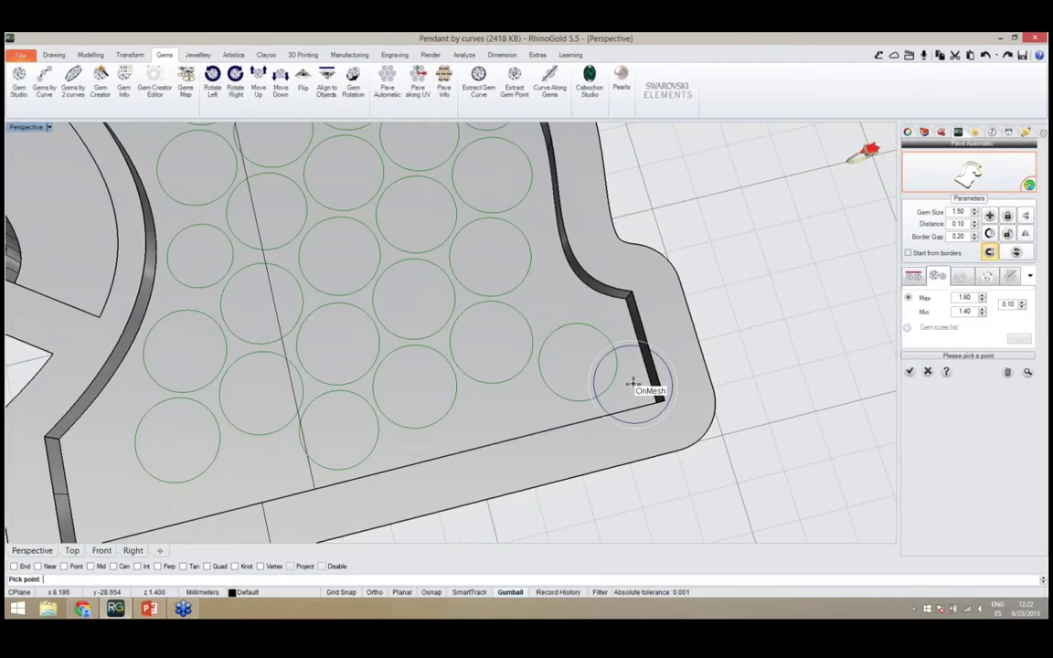
pyautogui.scroll(-7, 594, 387)
pyautogui.scroll(7, 448, 437)
# Enlarge the gem in the rear corner of the base to 1.90 and refresh the pave to resolve the overlaps
pyautogui.moveTo(467, 410); pyautogui.dragTo(410, 395, button='right')
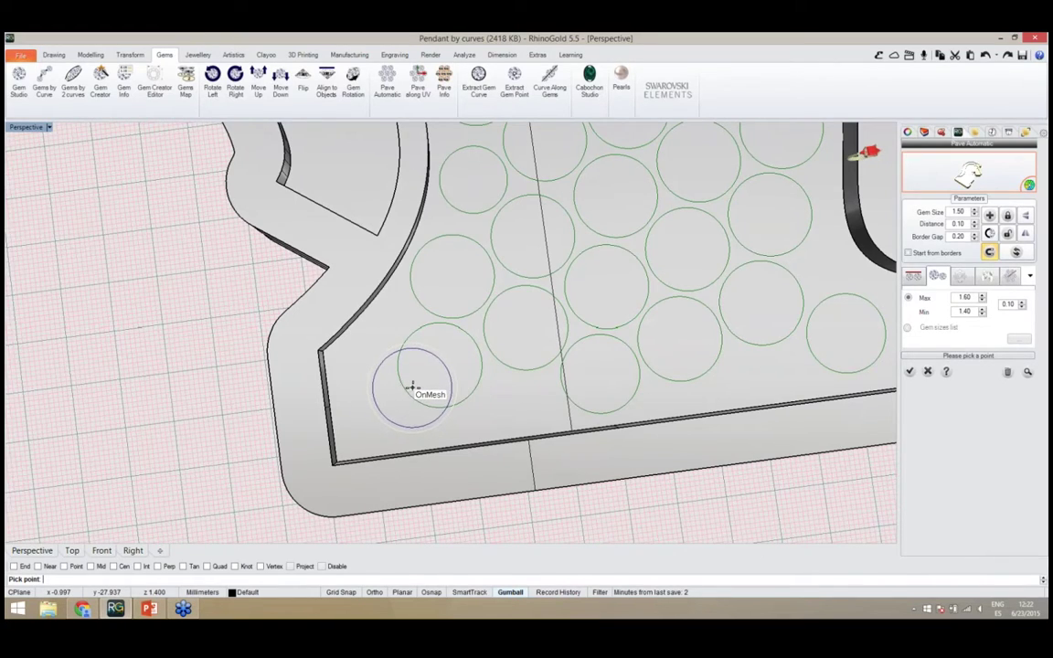
pyautogui.scroll(-4, 411, 389)
pyautogui.moveTo(447, 389); pyautogui.dragTo(421, 385, button='right')
pyautogui.scroll(2, 420, 385)
pyautogui.scroll(2, 420, 385)
pyautogui.click(425, 391)
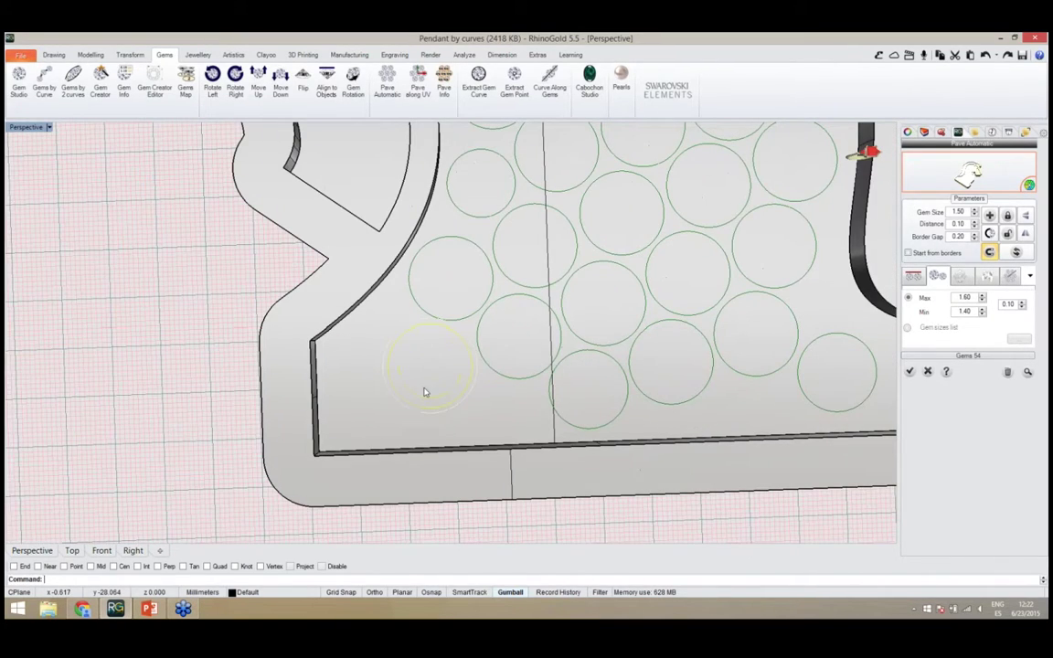
pyautogui.scroll(-2, 364, 393)
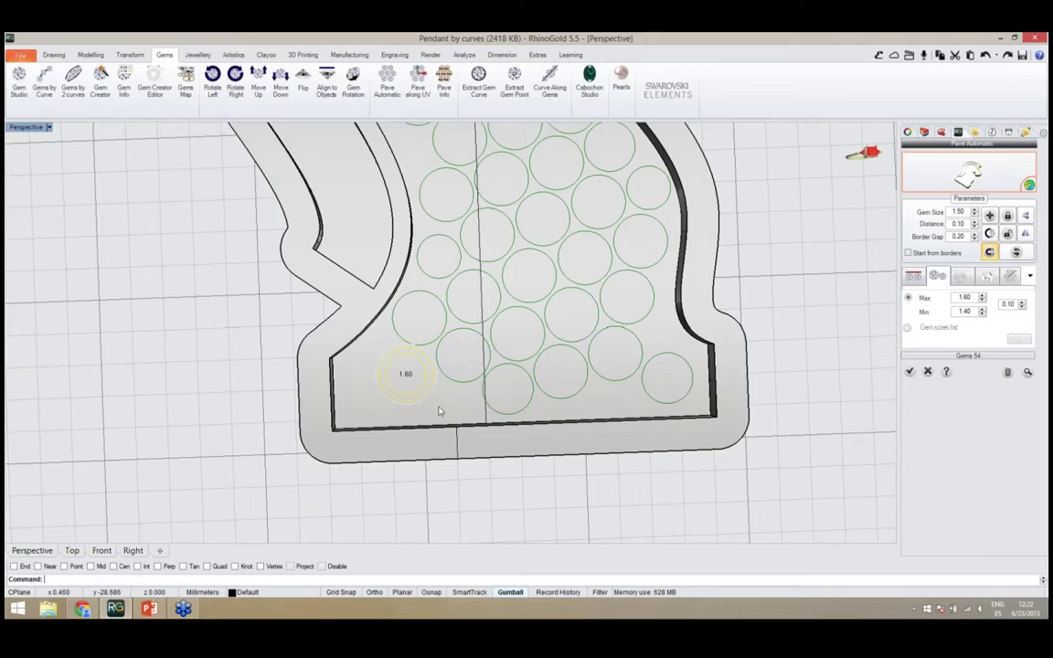
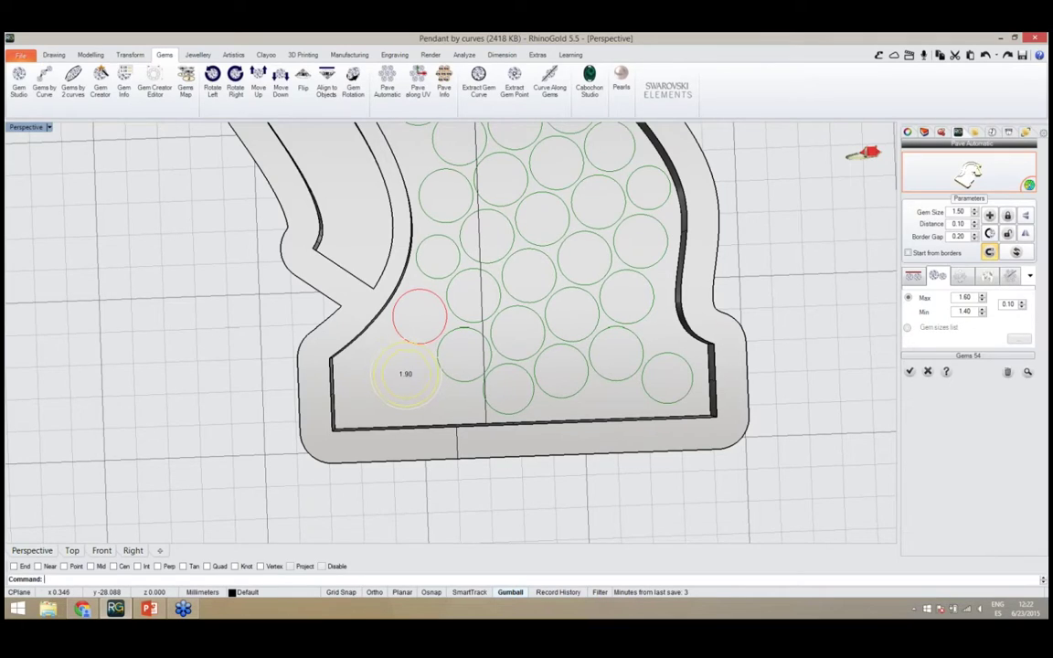
pyautogui.click(405, 375)
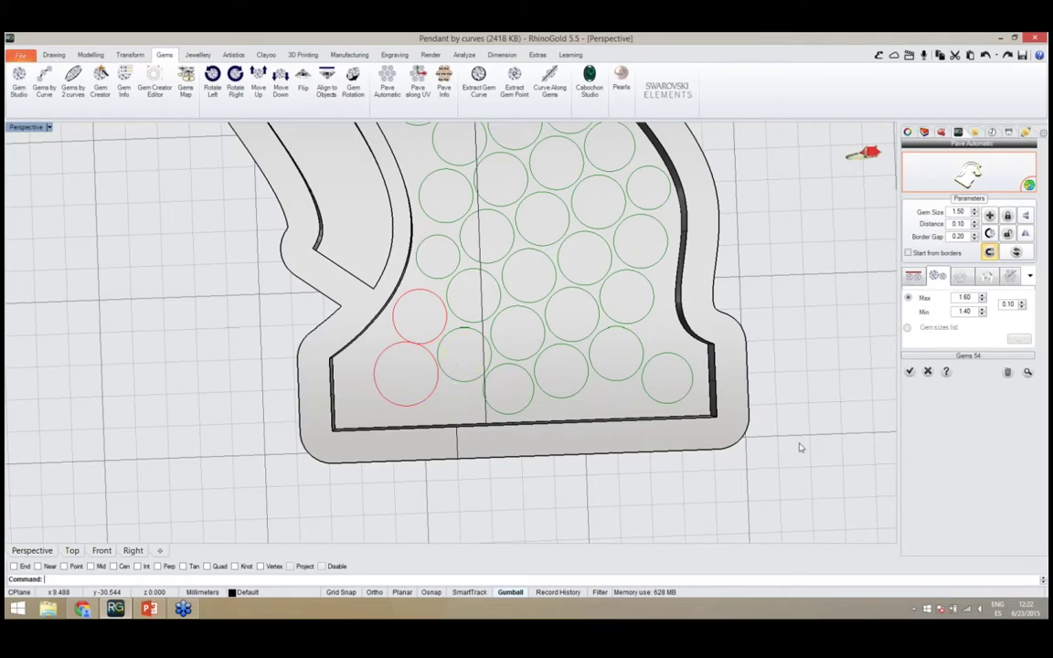
pyautogui.click(1017, 253)
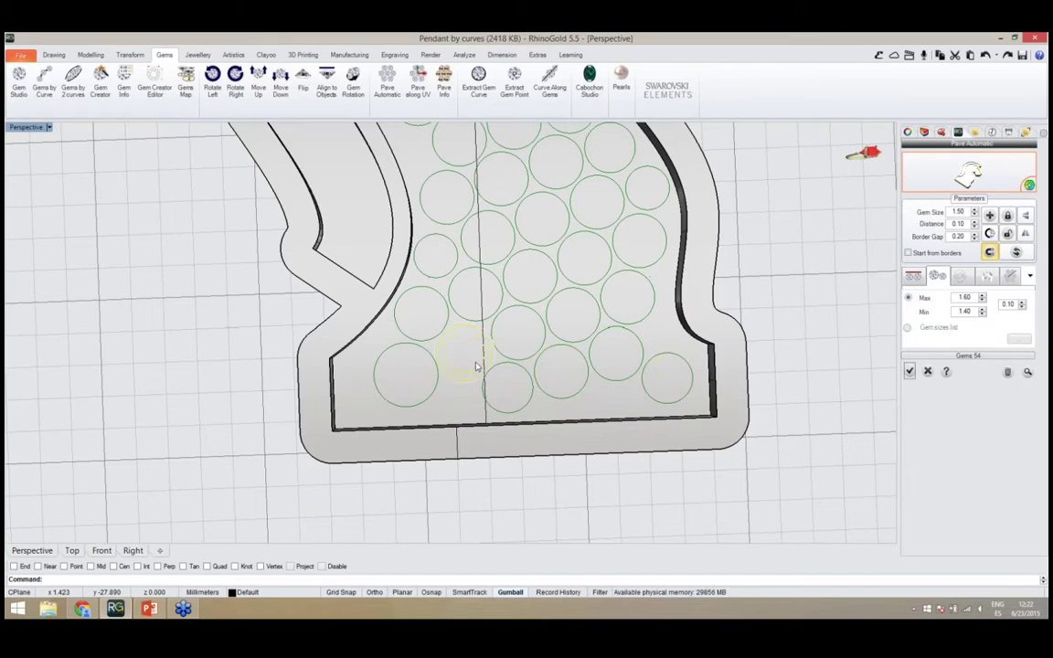
# Select the 1.60 gem beside the front corner gem of the base and shift it slightly with Magnet active
pyautogui.moveTo(481, 364); pyautogui.dragTo(484, 344, button='right')
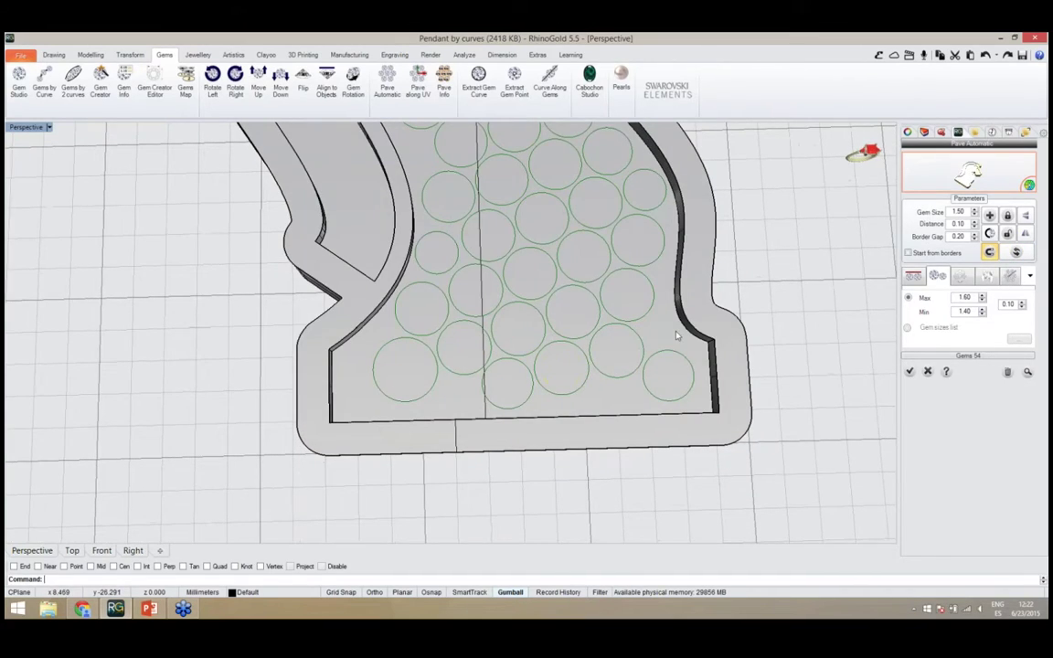
pyautogui.scroll(-4, 435, 381)
pyautogui.scroll(8, 623, 365)
pyautogui.click(559, 393)
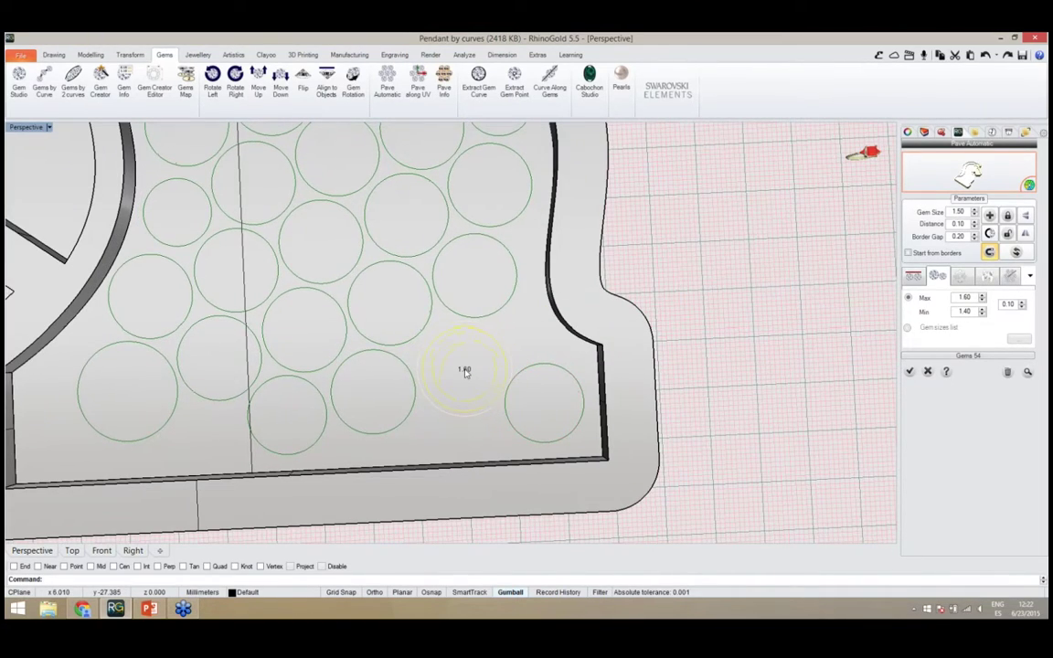
pyautogui.scroll(-3, 465, 404)
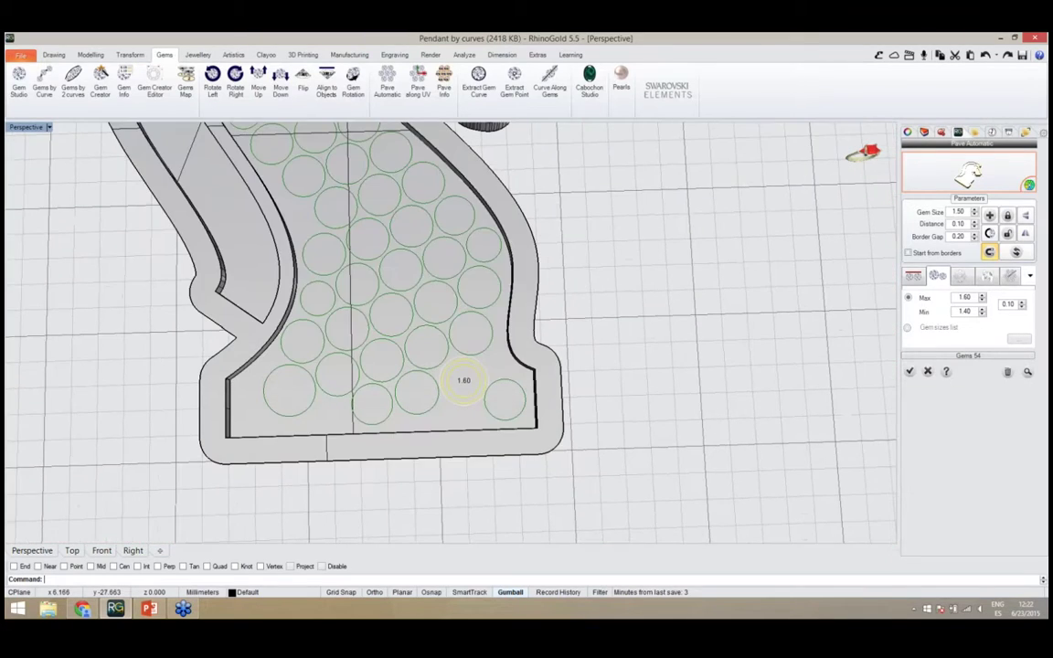
pyautogui.scroll(-2, 466, 411)
pyautogui.scroll(5, 366, 274)
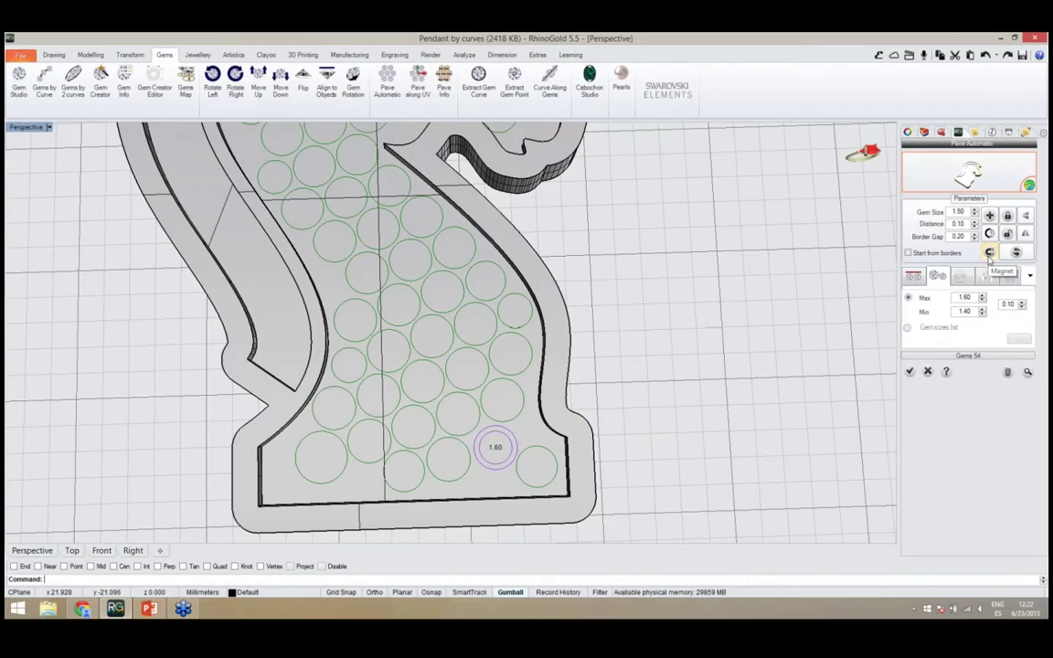
pyautogui.click(989, 254)
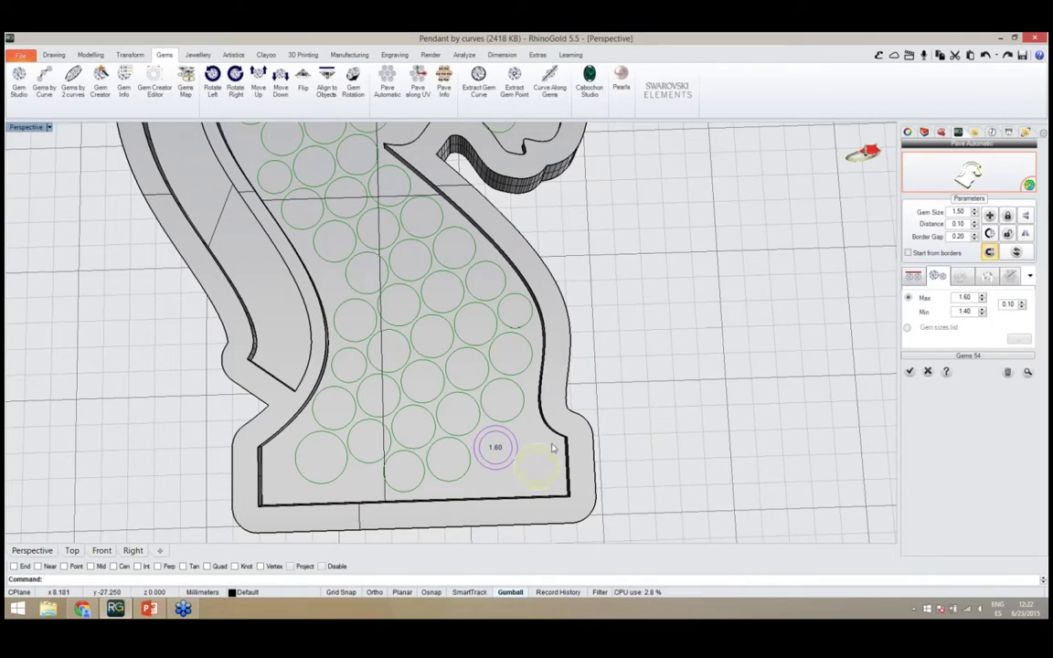
pyautogui.scroll(5, 515, 464)
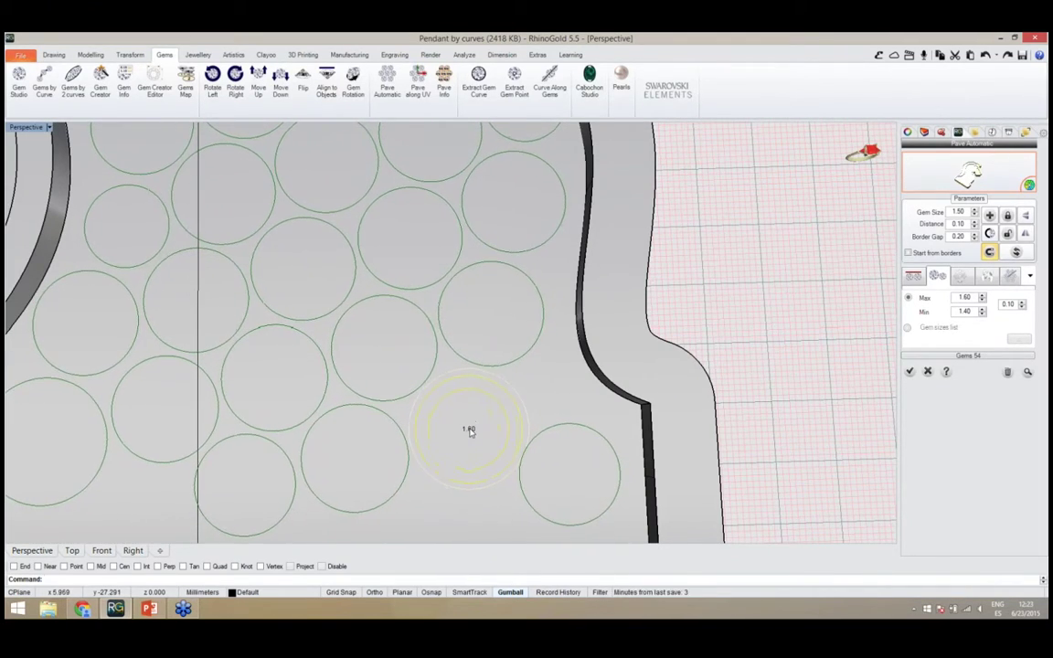
pyautogui.click(472, 426)
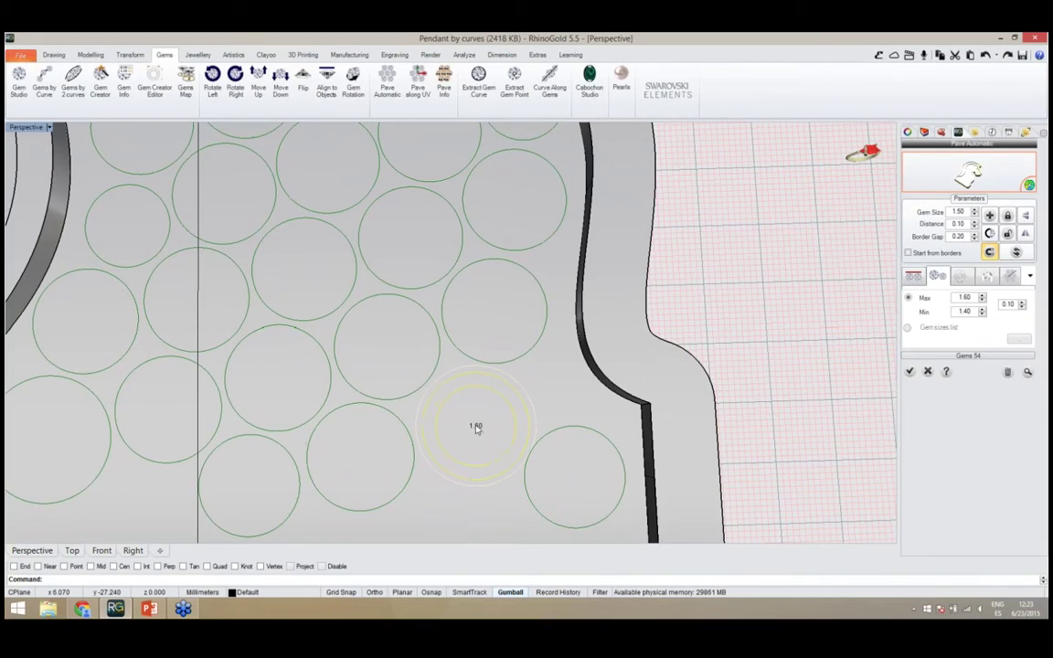
# Add a 1.30 gem in the gap between the ear and the forehead edge of the horse's head
pyautogui.scroll(-5, 504, 455)
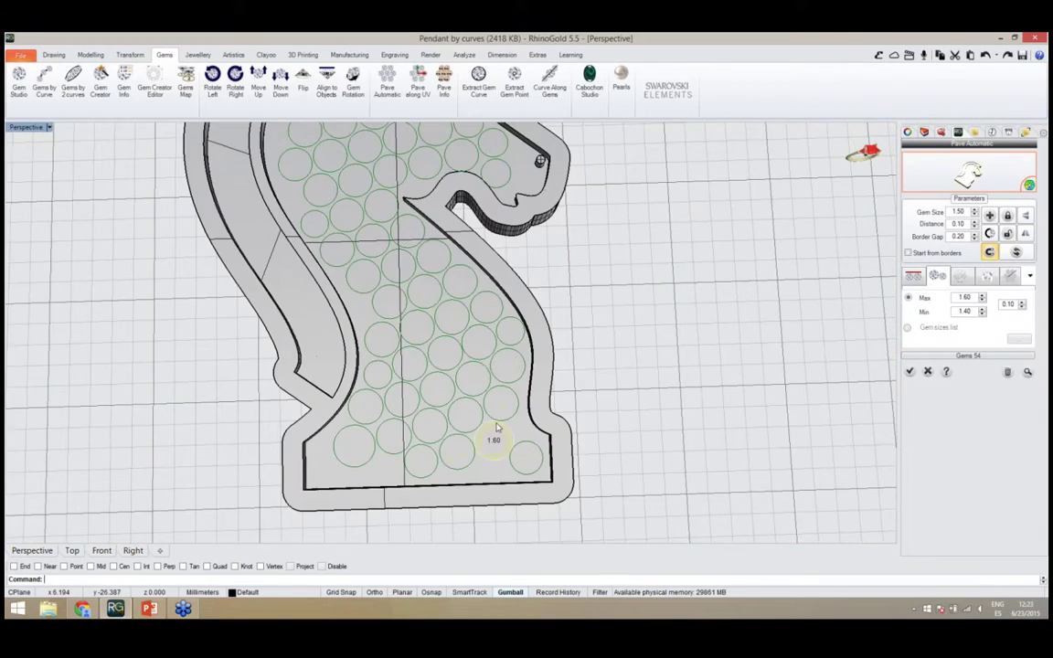
pyautogui.scroll(5, 404, 458)
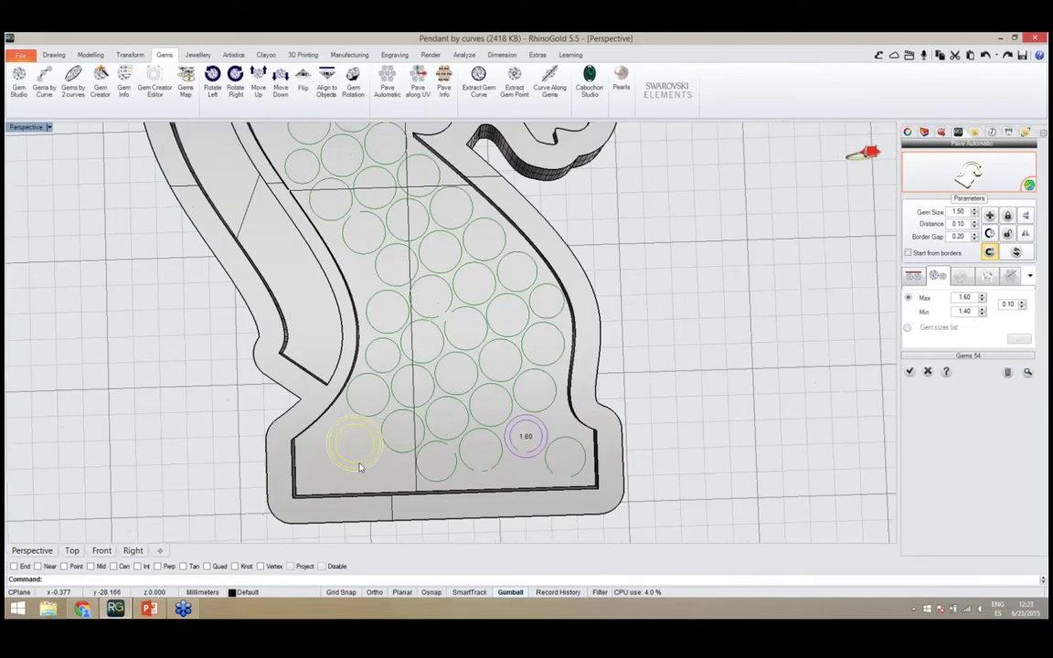
pyautogui.scroll(-6, 378, 431)
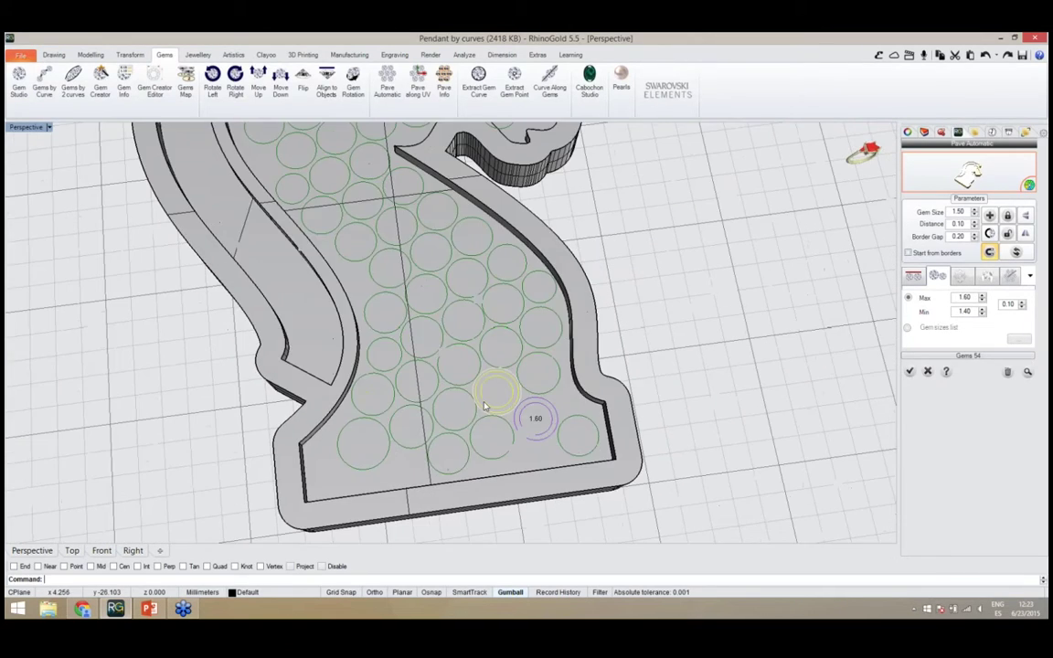
pyautogui.moveTo(490, 429); pyautogui.dragTo(462, 427, button='right')
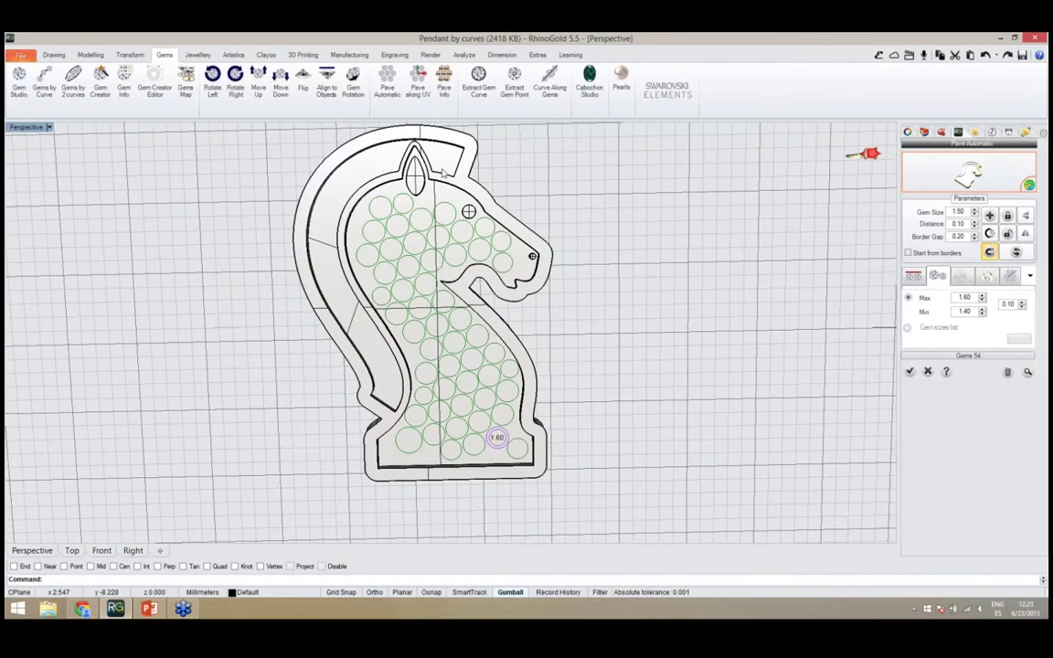
pyautogui.scroll(9, 444, 169)
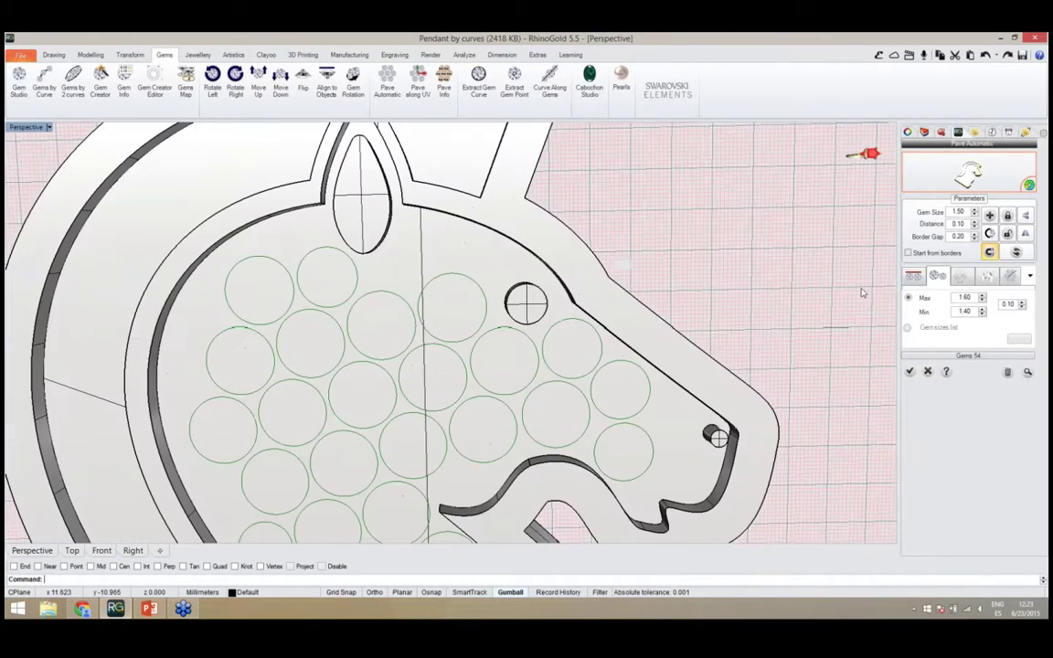
pyautogui.click(989, 215)
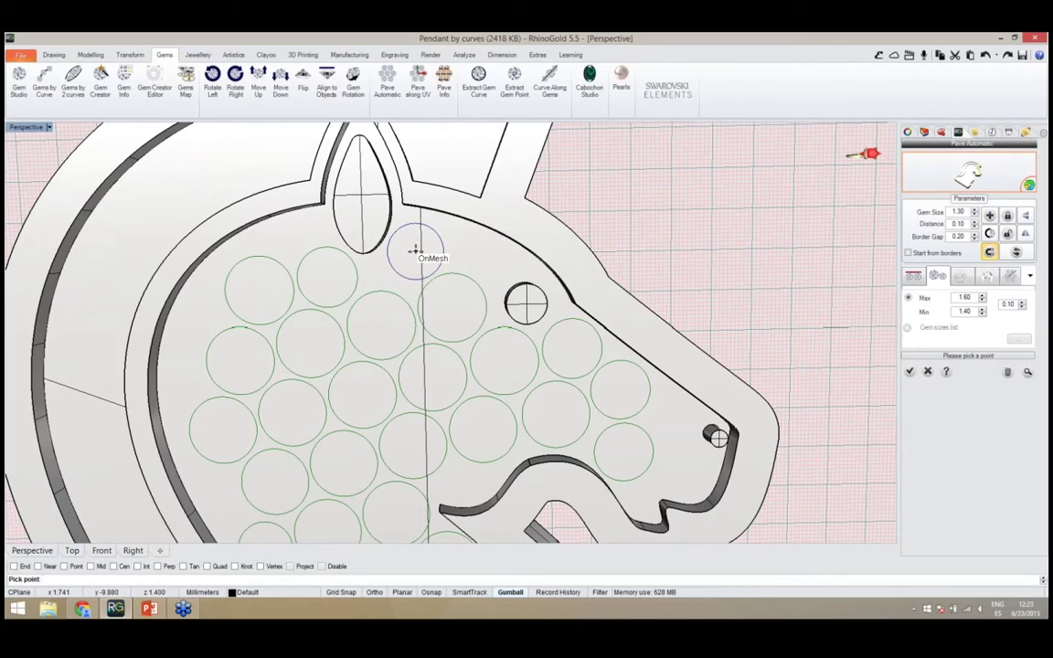
pyautogui.click(416, 247)
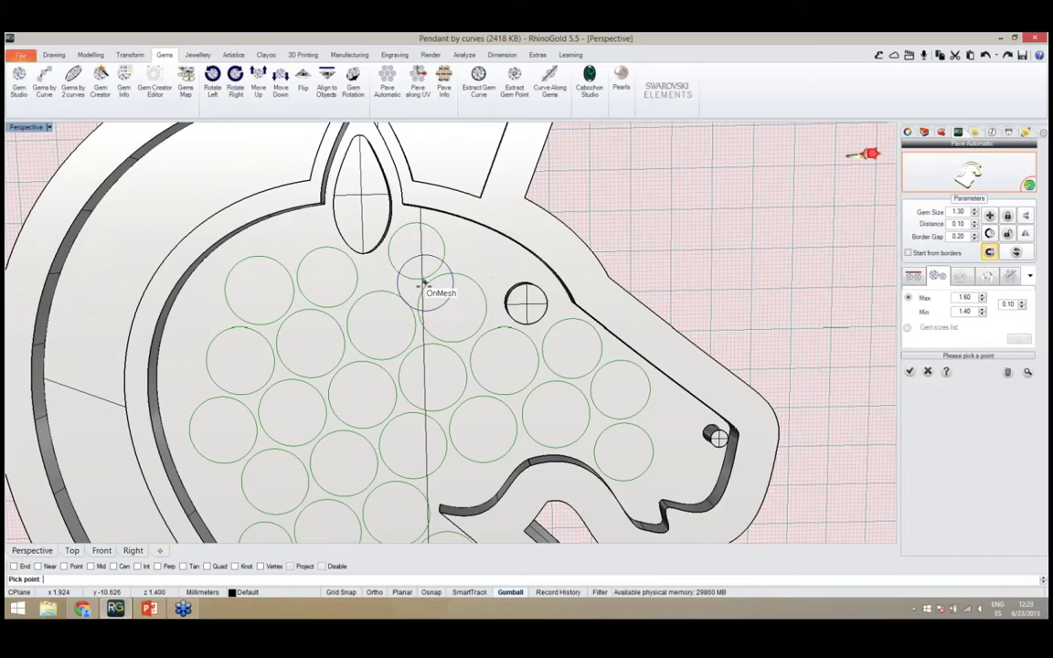
pyautogui.rightClick(184, 293)
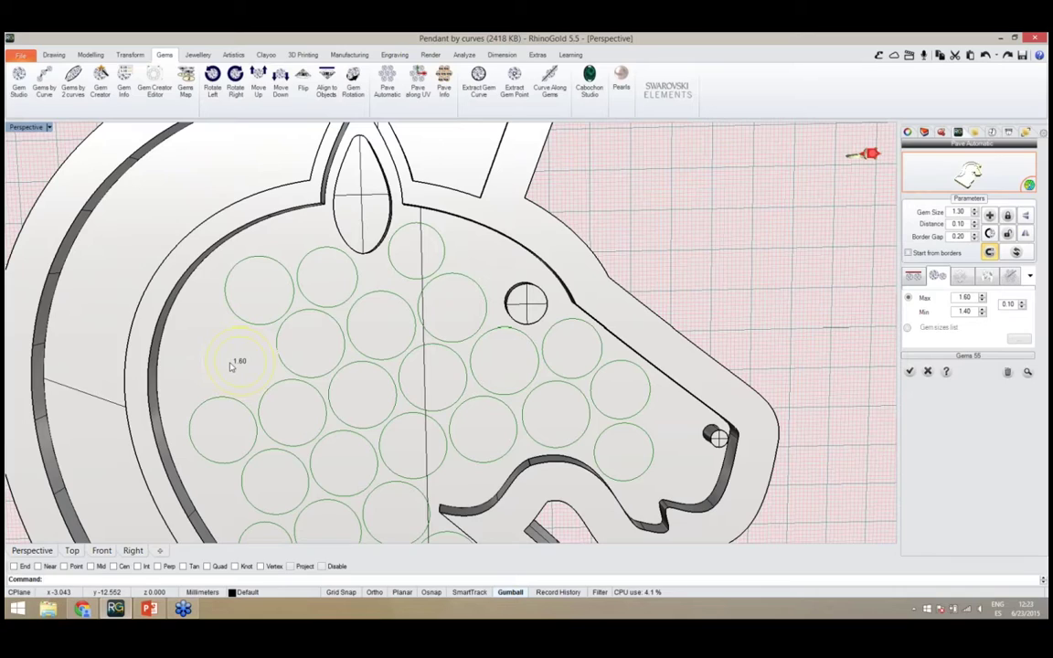
# Enlarge the 1.60 gem at the back of the horse's head to 1.90 and shift it towards the mane edge
pyautogui.scroll(1, 231, 366)
pyautogui.scroll(2, 239, 361)
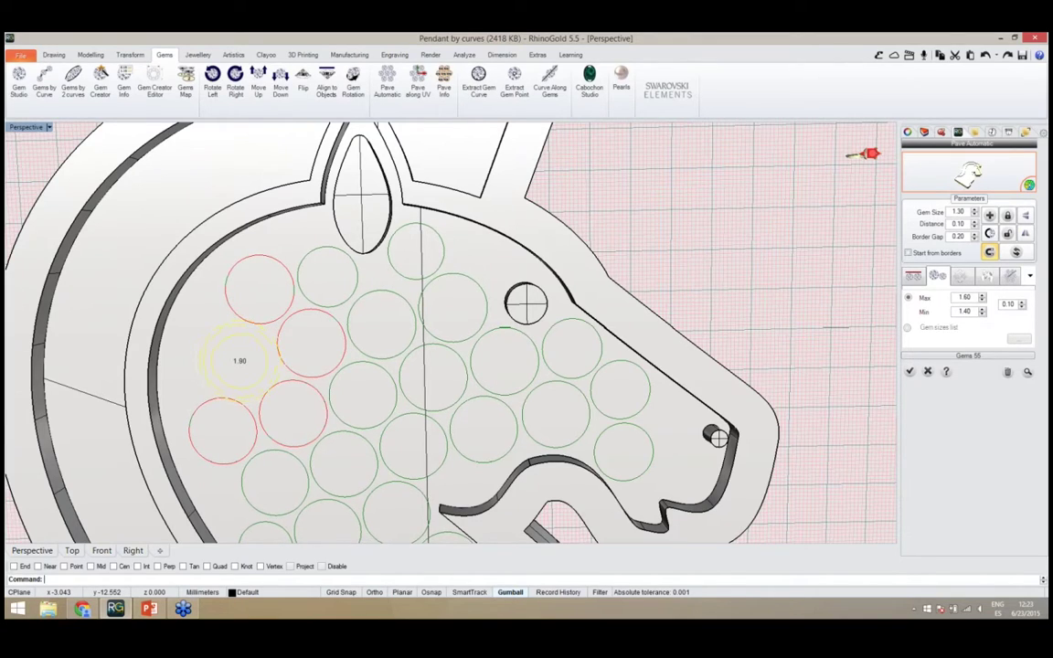
pyautogui.scroll(-1, 235, 361)
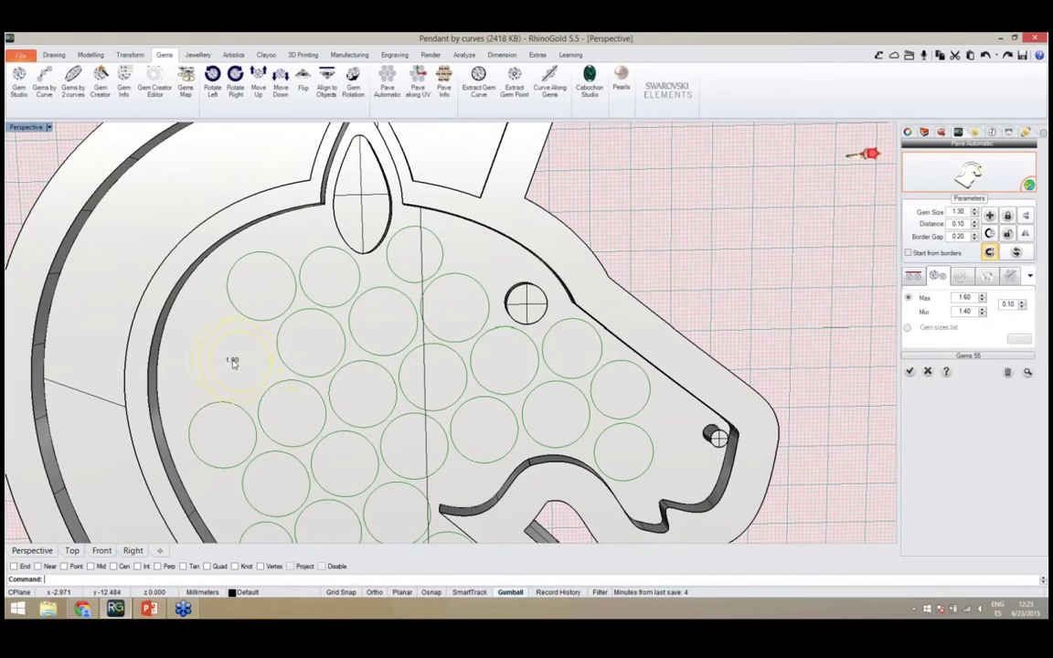
pyautogui.click(224, 361)
pyautogui.scroll(-3, 487, 355)
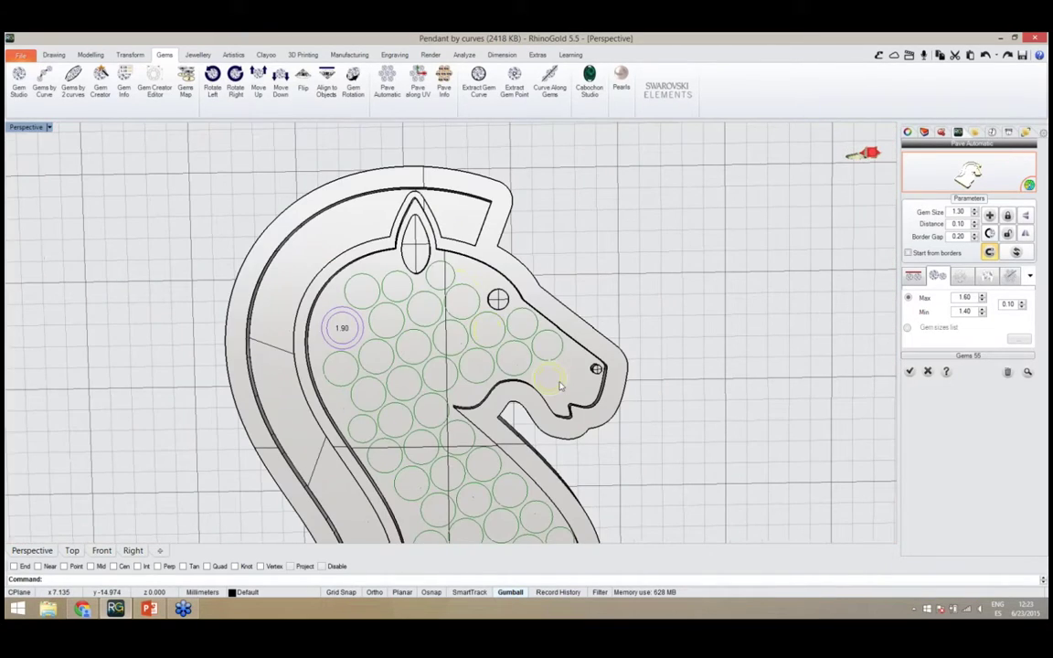
# Add a 1.20 gem on the muzzle beside the nostril and refresh the pave spacing
pyautogui.scroll(6, 574, 392)
pyautogui.moveTo(571, 394); pyautogui.dragTo(514, 364, button='right')
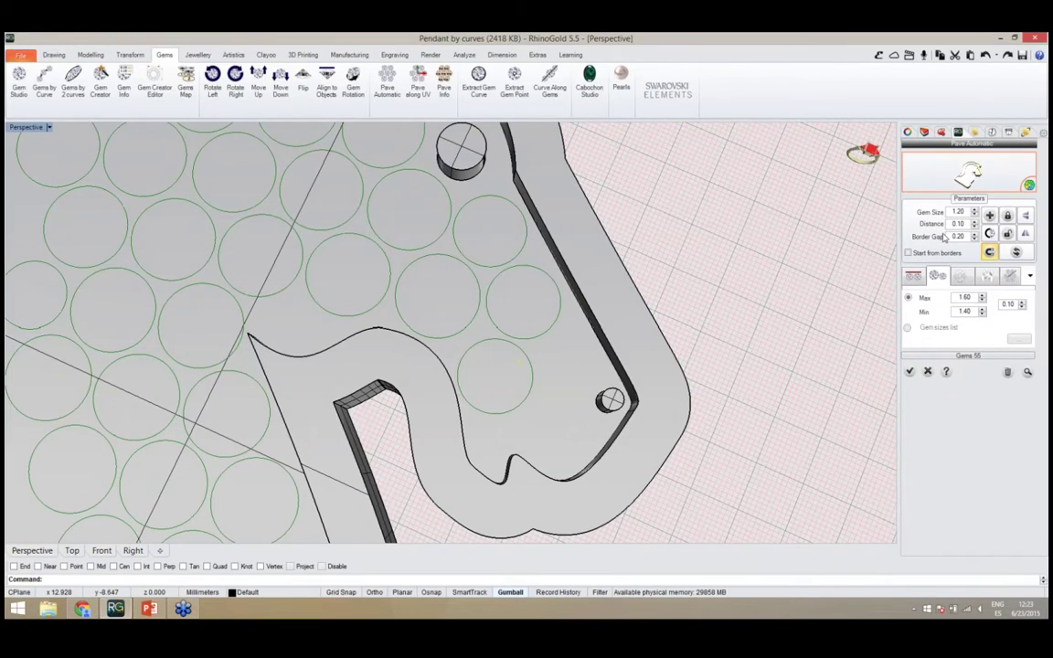
pyautogui.click(990, 216)
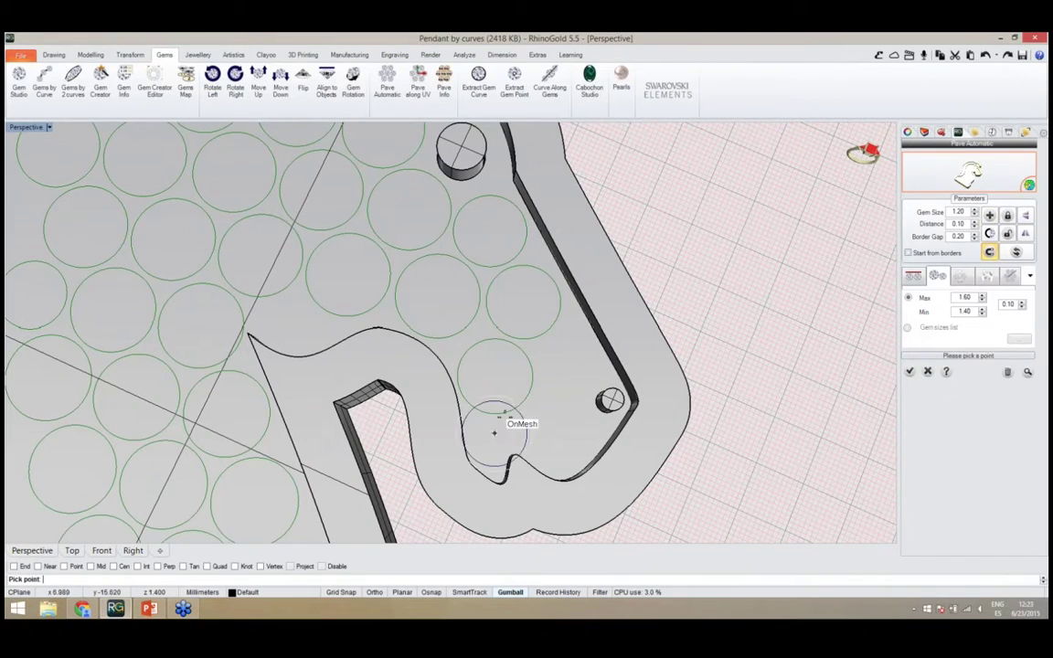
pyautogui.click(565, 363)
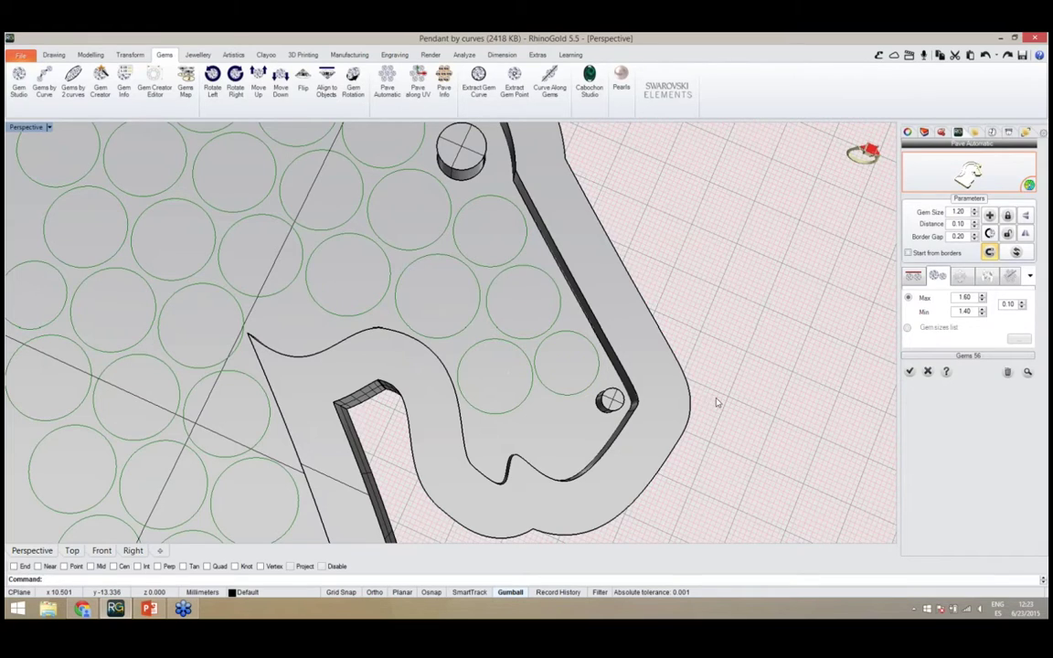
pyautogui.click(1015, 252)
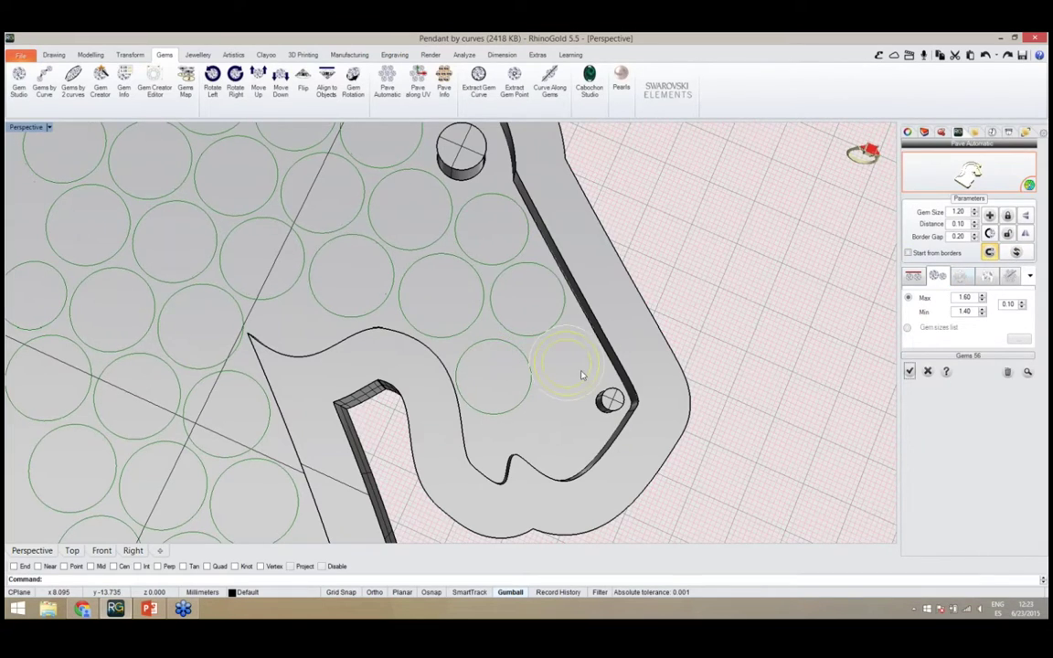
# Remove the large gem in the rear corner of the base and fill the space with three smaller gems, the corner one at 1.40
pyautogui.moveTo(581, 374); pyautogui.dragTo(508, 259, button='right')
pyautogui.scroll(-5, 454, 220)
pyautogui.scroll(8, 456, 226)
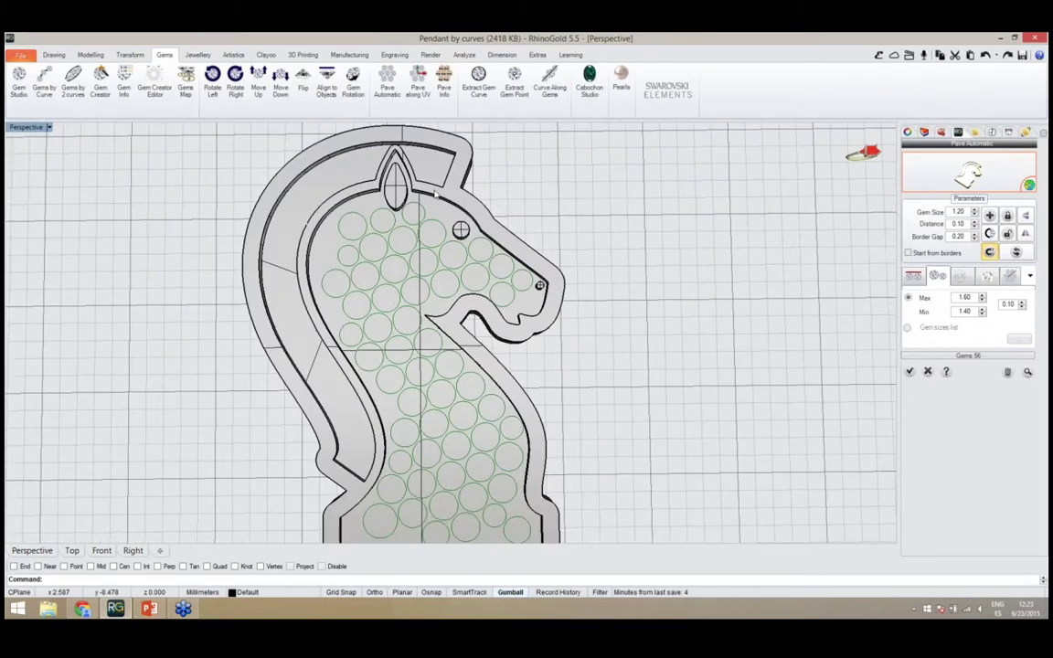
pyautogui.scroll(-6, 456, 226)
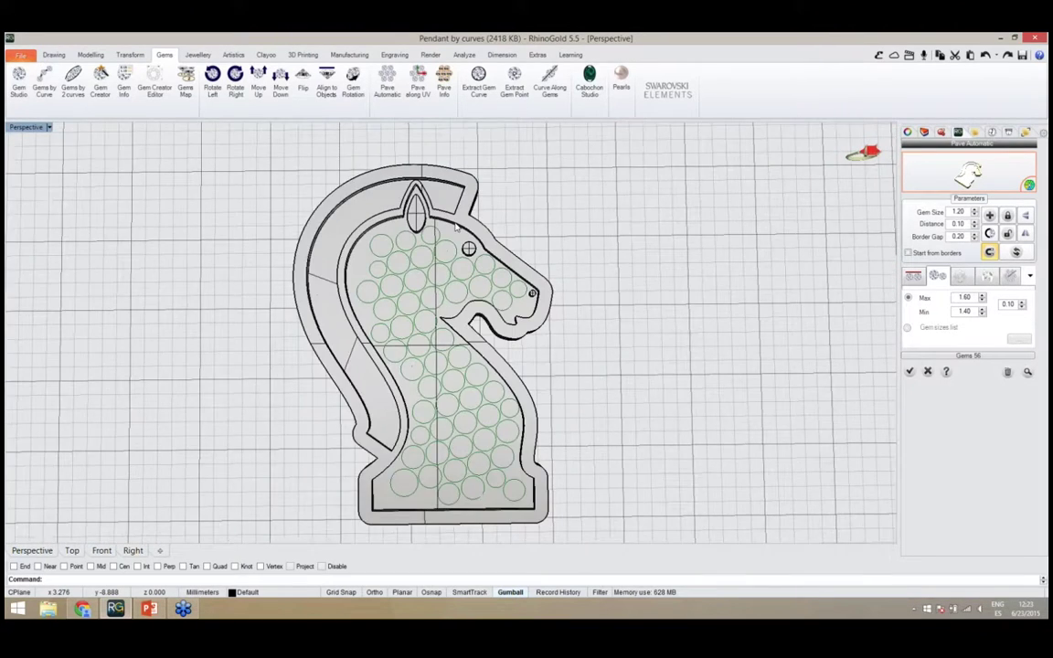
pyautogui.scroll(1, 408, 440)
pyautogui.scroll(3, 408, 441)
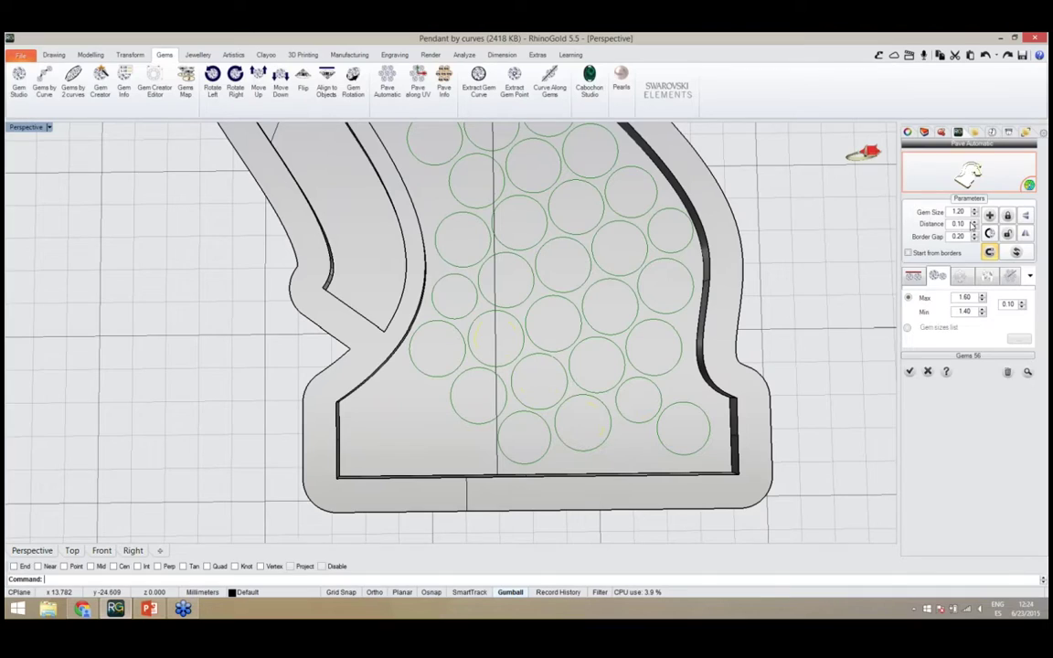
pyautogui.click(989, 215)
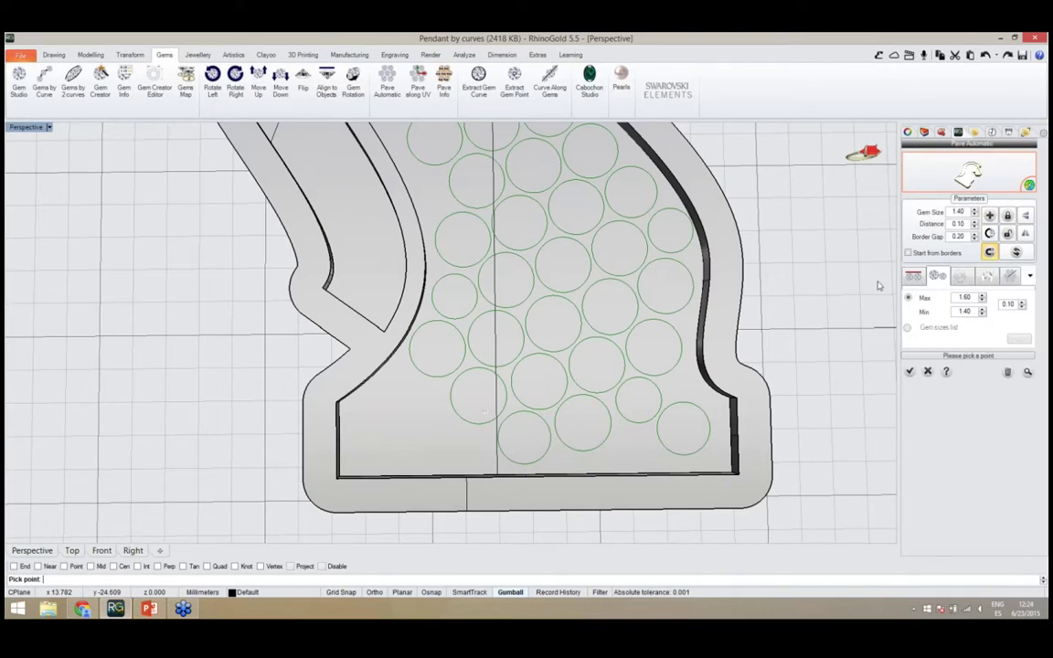
pyautogui.click(423, 400)
pyautogui.click(373, 423)
pyautogui.click(451, 440)
pyautogui.press('Return')
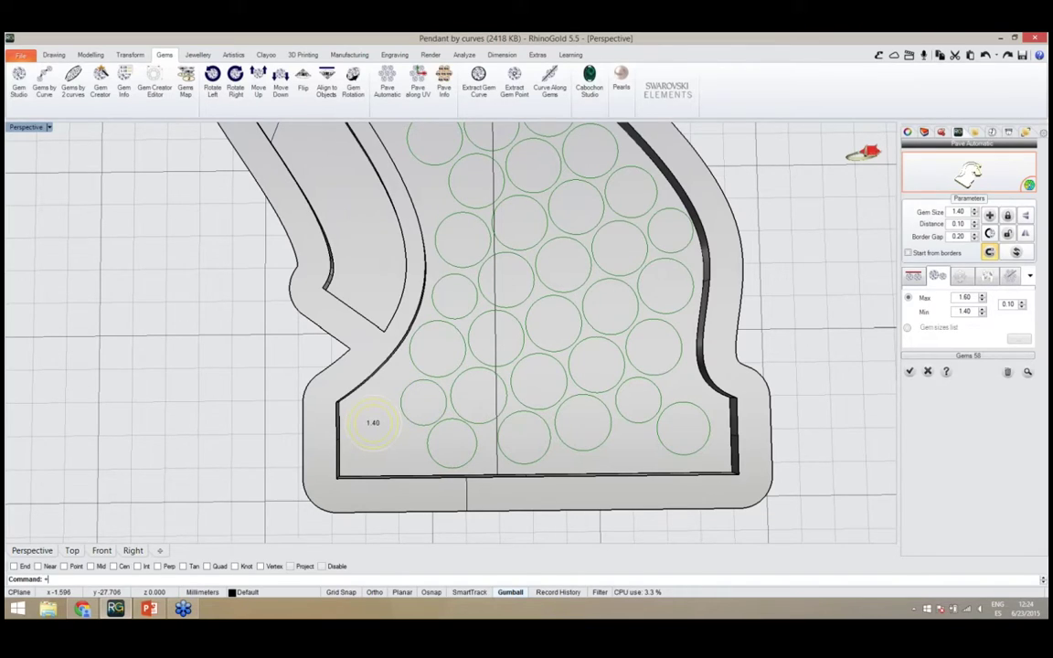
# Enlarge the rear corner gem of the base to 1.50, shift it slightly inwards and refresh the pave
pyautogui.click(379, 428)
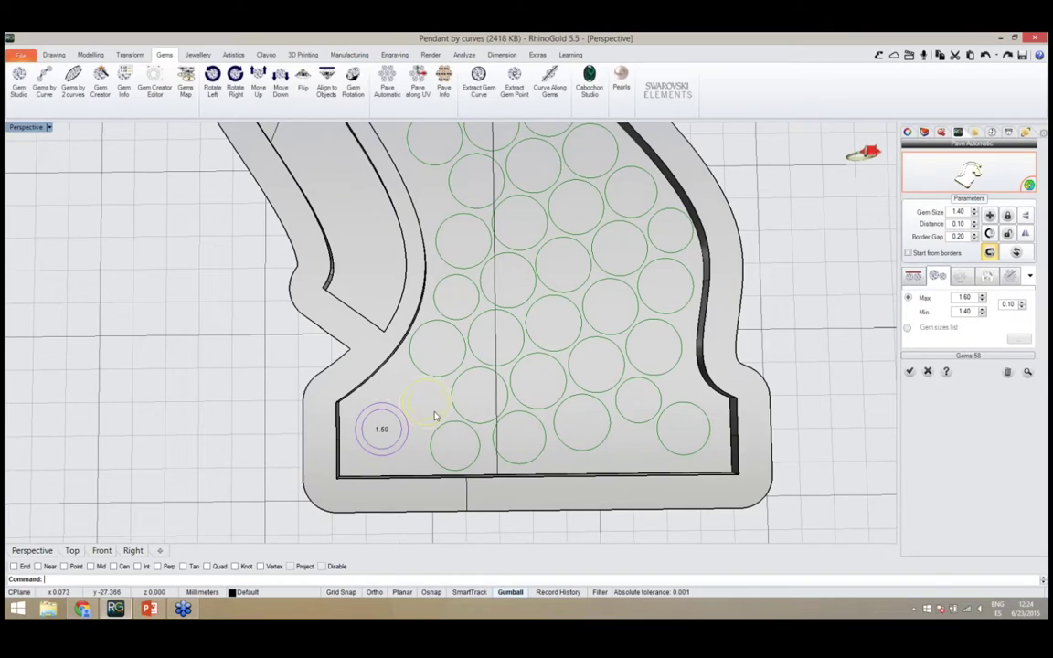
pyautogui.click(1014, 254)
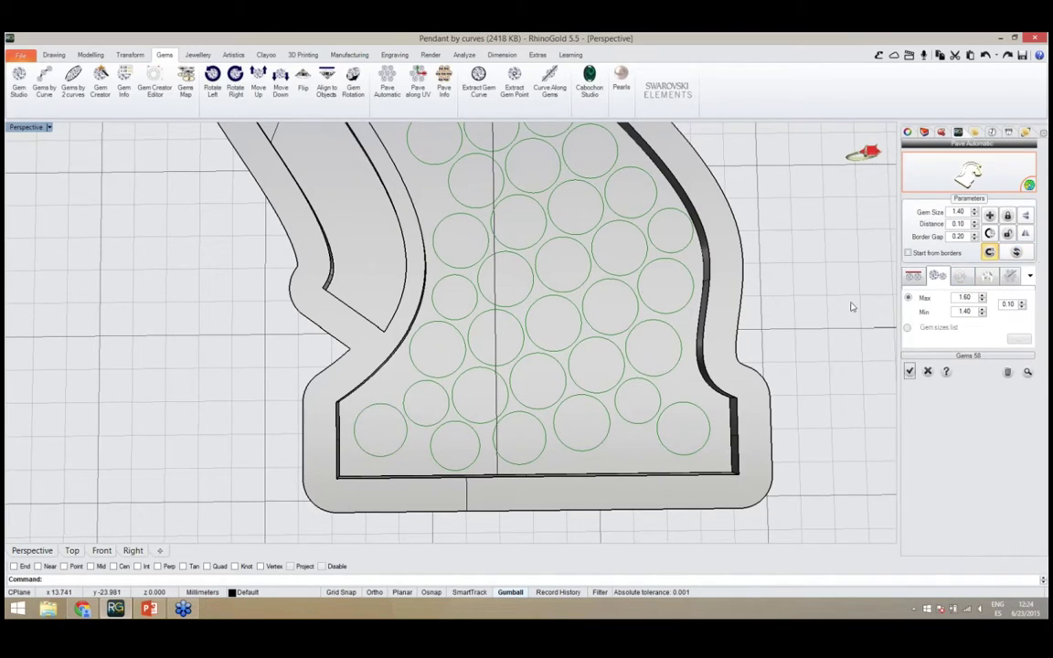
# Reduce the front corner gem of the base to 1.20 and move it up towards the chest edge
pyautogui.scroll(5, 683, 417)
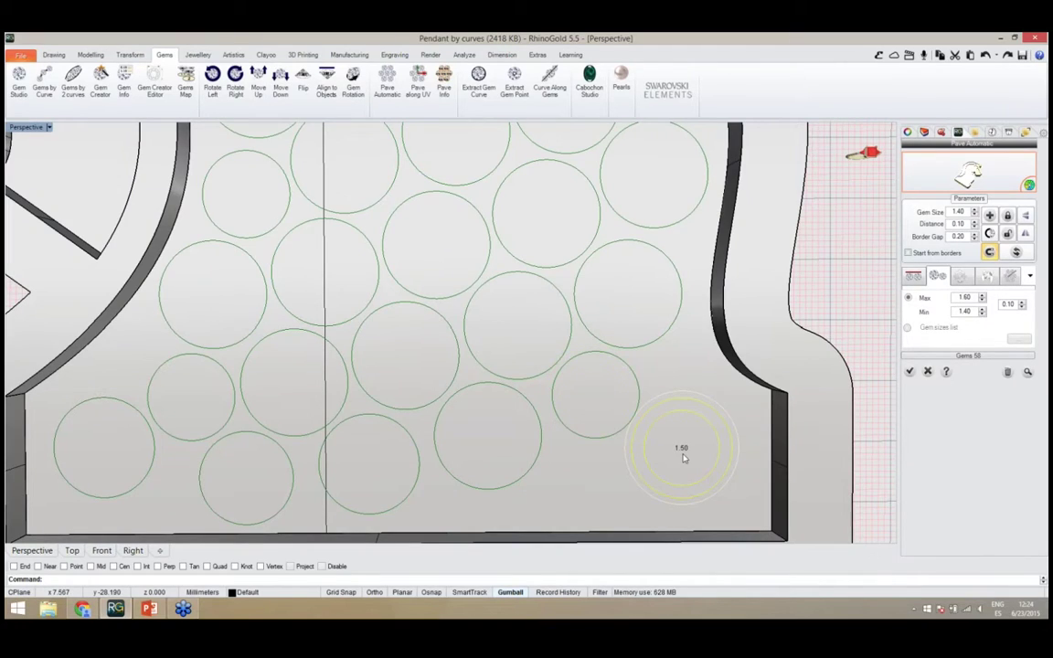
pyautogui.scroll(-2, 683, 457)
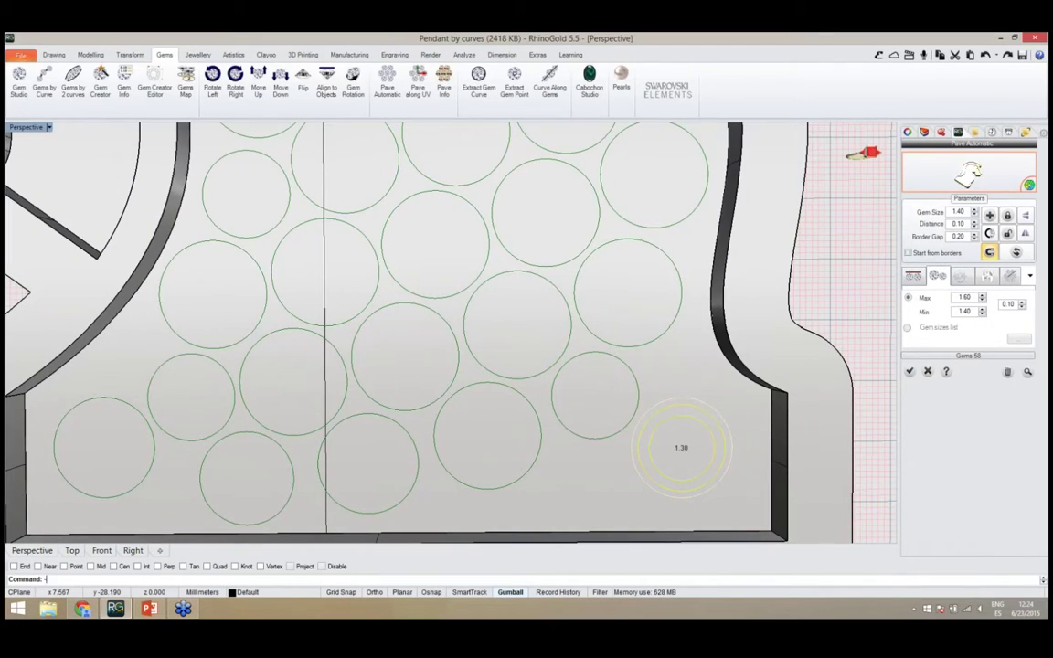
pyautogui.keyDown('ctrl'); pyautogui.scroll(-1, 677, 463); pyautogui.keyUp('ctrl')
pyautogui.click(685, 412)
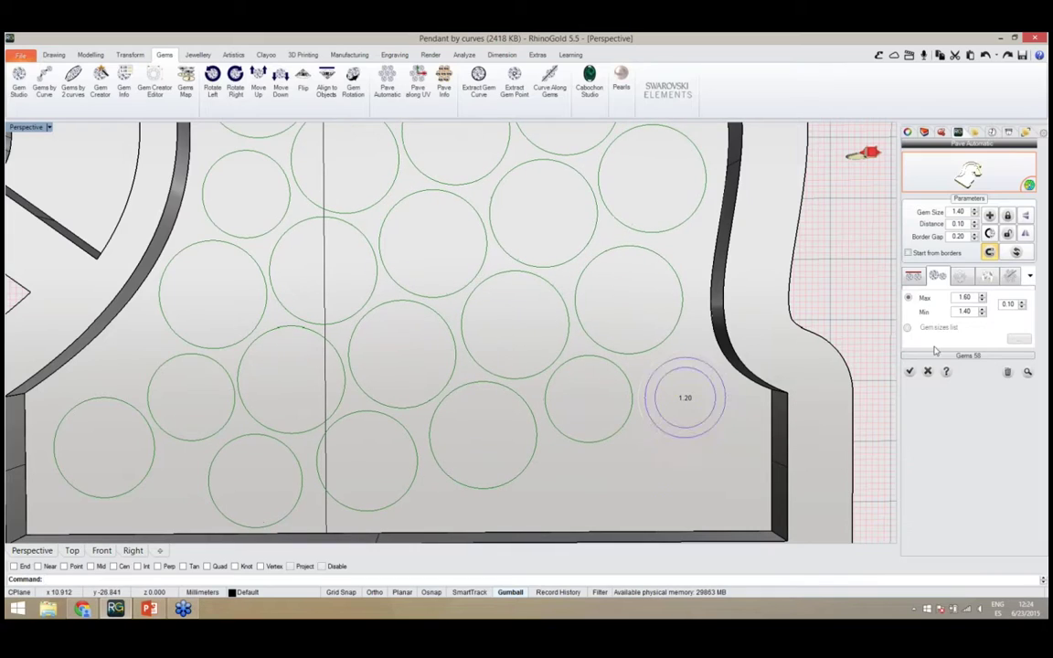
# Add a 1.30 gem below the two small gems at the front of the base, reduce it to 1.20 and refresh the pave
pyautogui.click(990, 215)
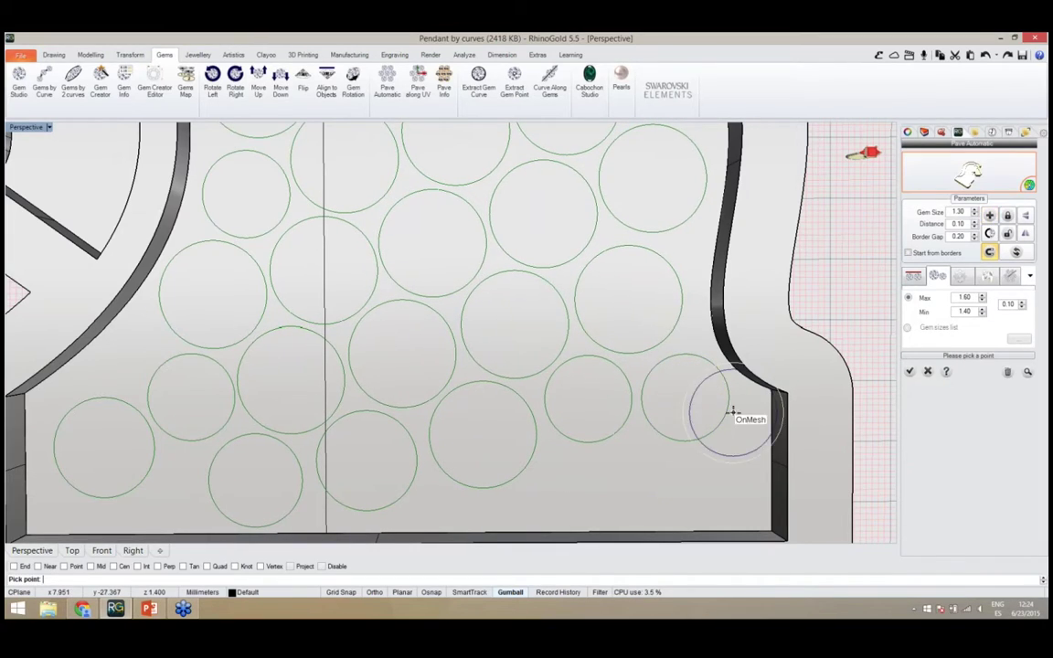
pyautogui.click(634, 474)
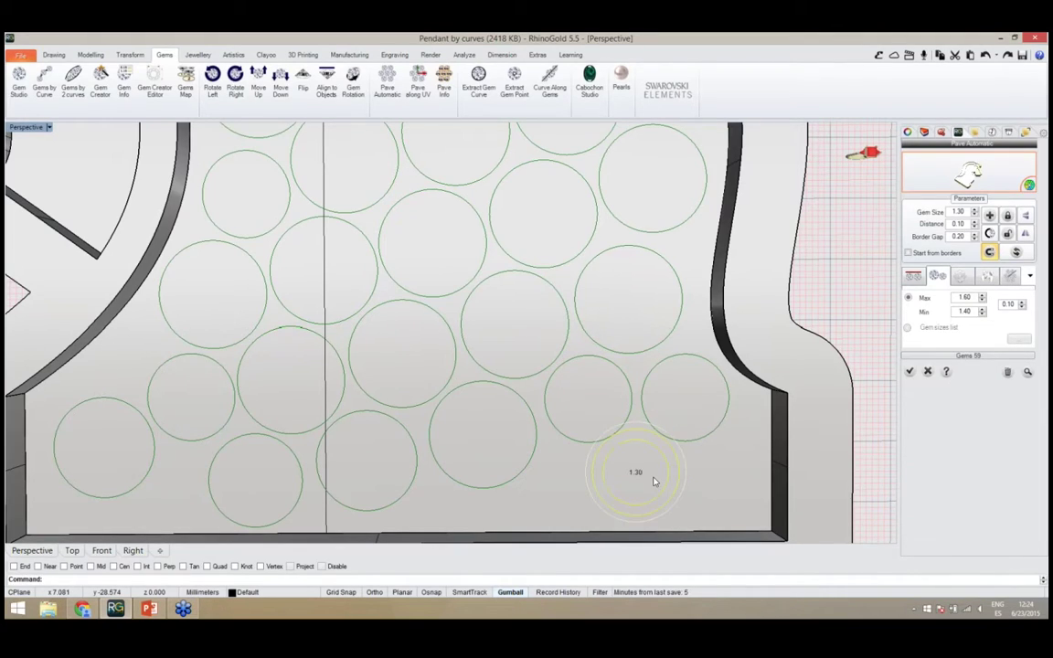
pyautogui.scroll(-1, 654, 482)
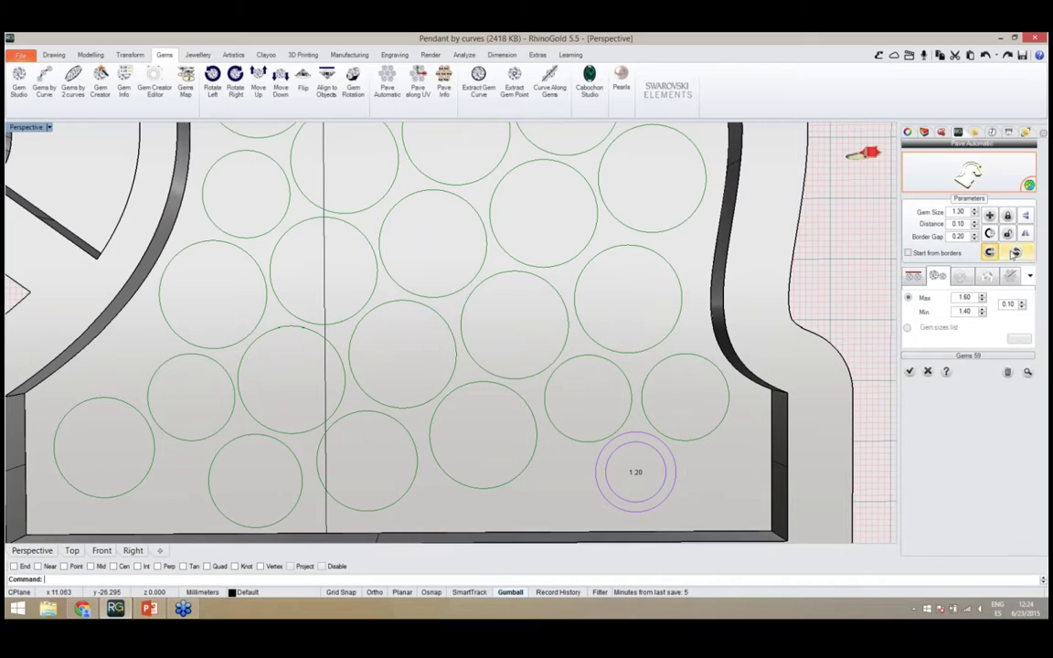
pyautogui.click(1017, 255)
# Inspect the gem layout across the horse's base, chest and neck for remaining gaps
pyautogui.scroll(-3, 559, 443)
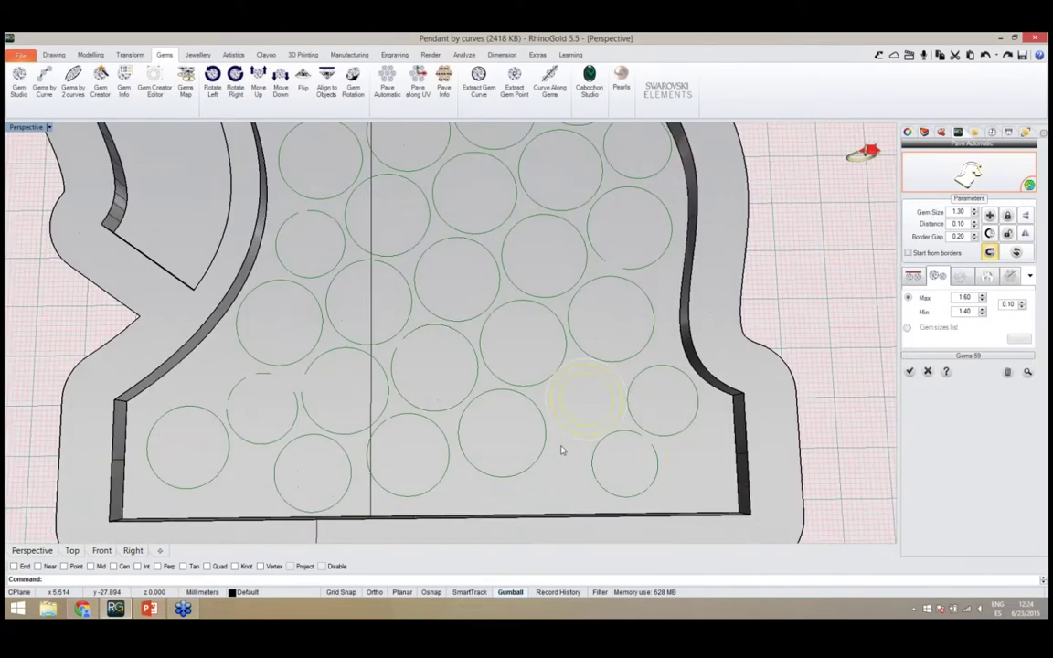
pyautogui.scroll(-4, 559, 438)
pyautogui.scroll(2, 512, 393)
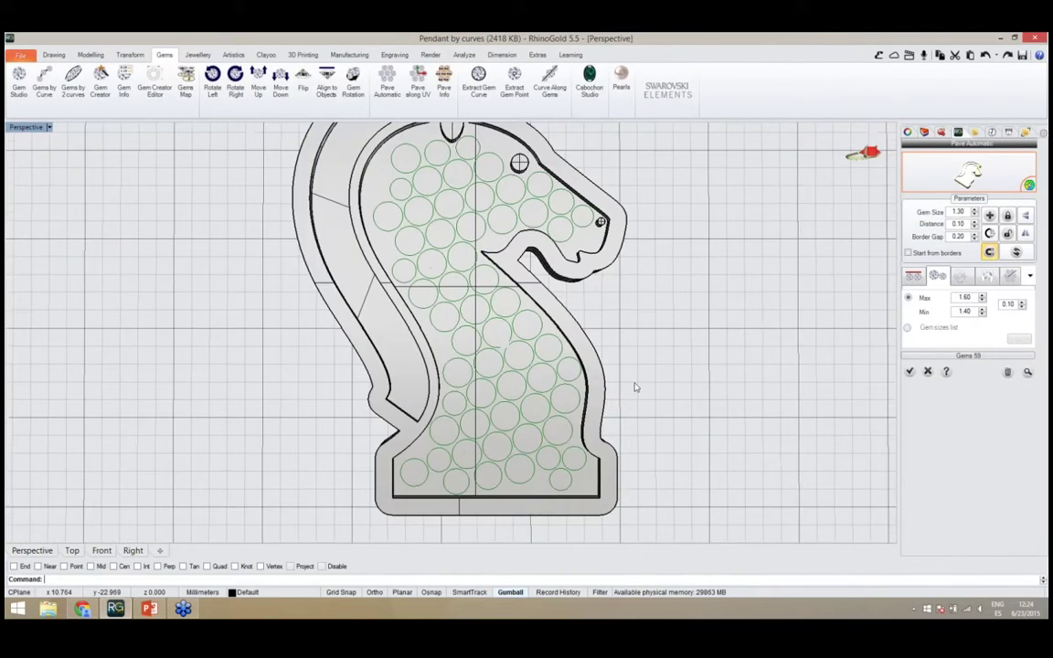
pyautogui.scroll(-1, 574, 349)
pyautogui.scroll(5, 624, 376)
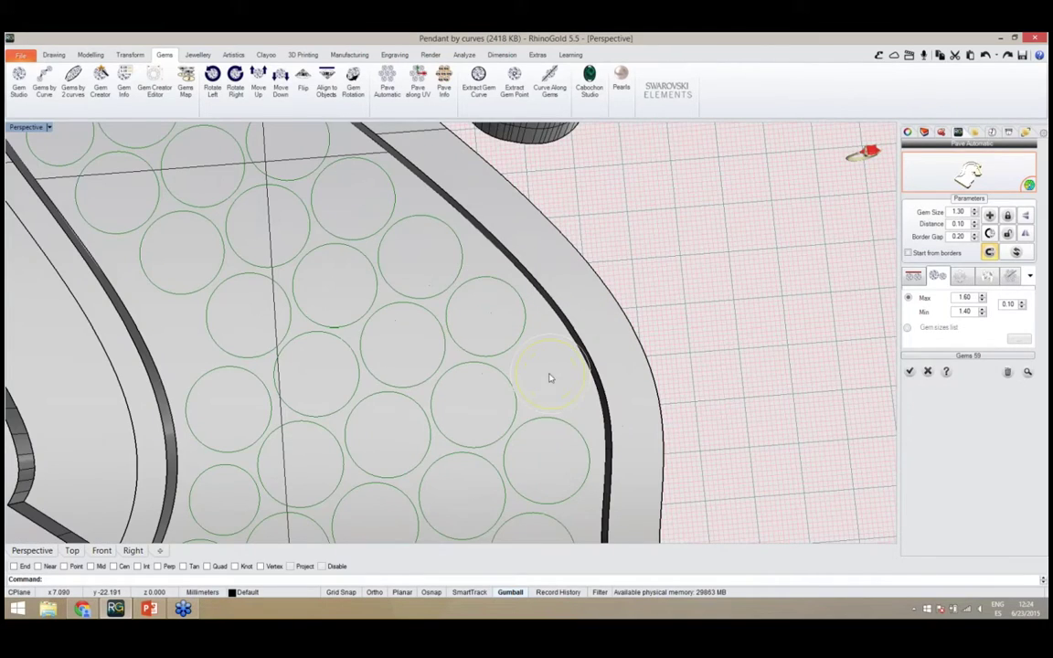
pyautogui.scroll(-3, 557, 354)
pyautogui.scroll(-3, 424, 350)
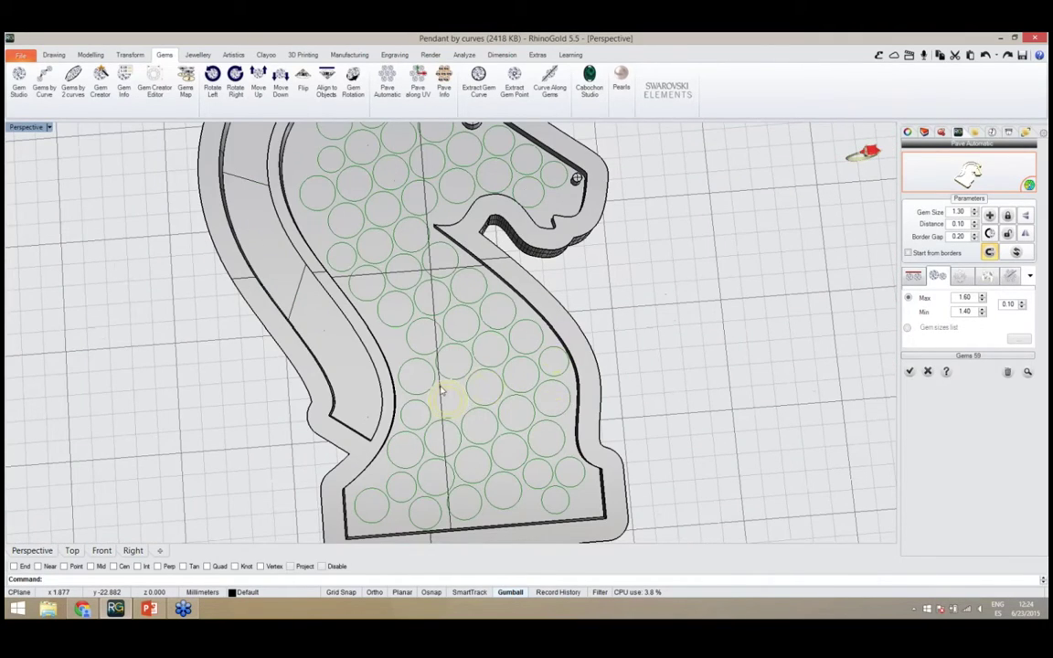
# Turn on prongs for the automatic pavé on the horse pendant
pyautogui.scroll(-2, 446, 374)
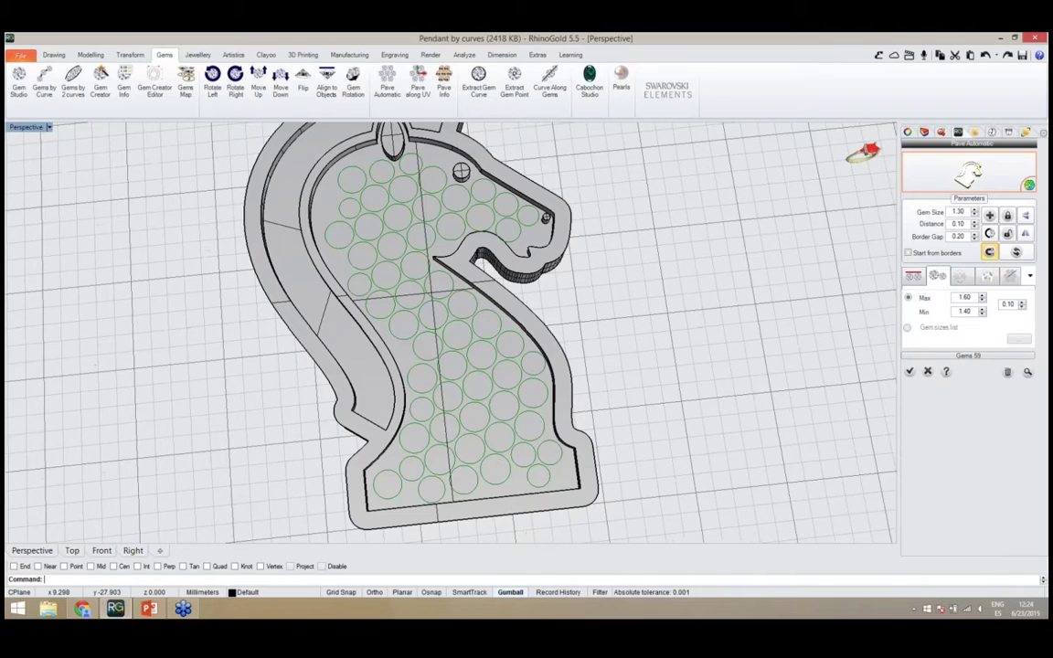
pyautogui.moveTo(596, 474); pyautogui.dragTo(594, 464, button='right')
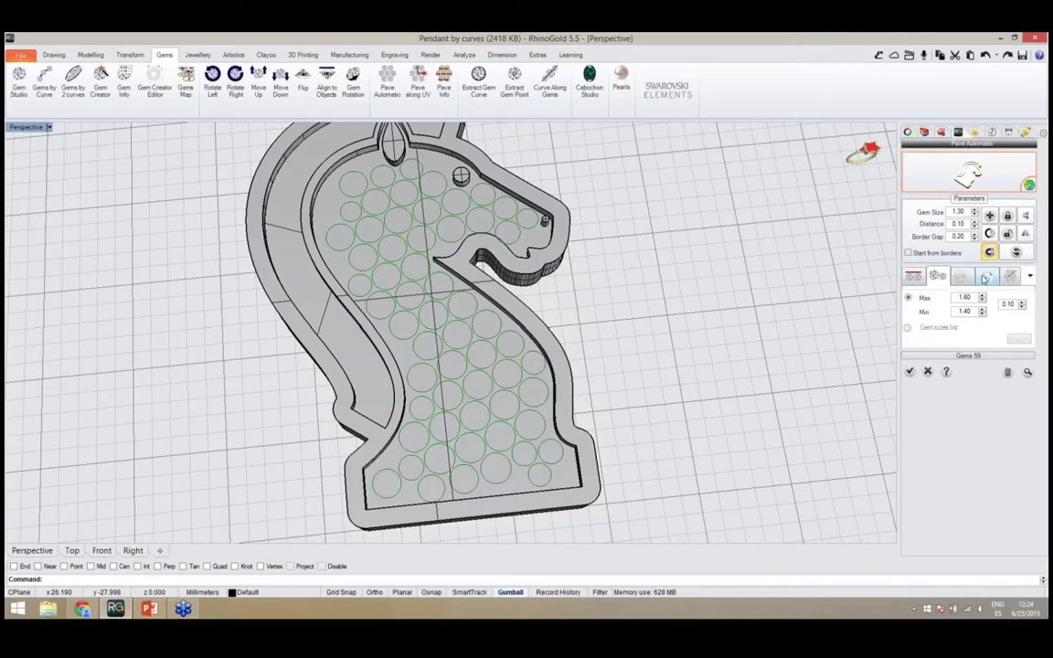
pyautogui.click(985, 277)
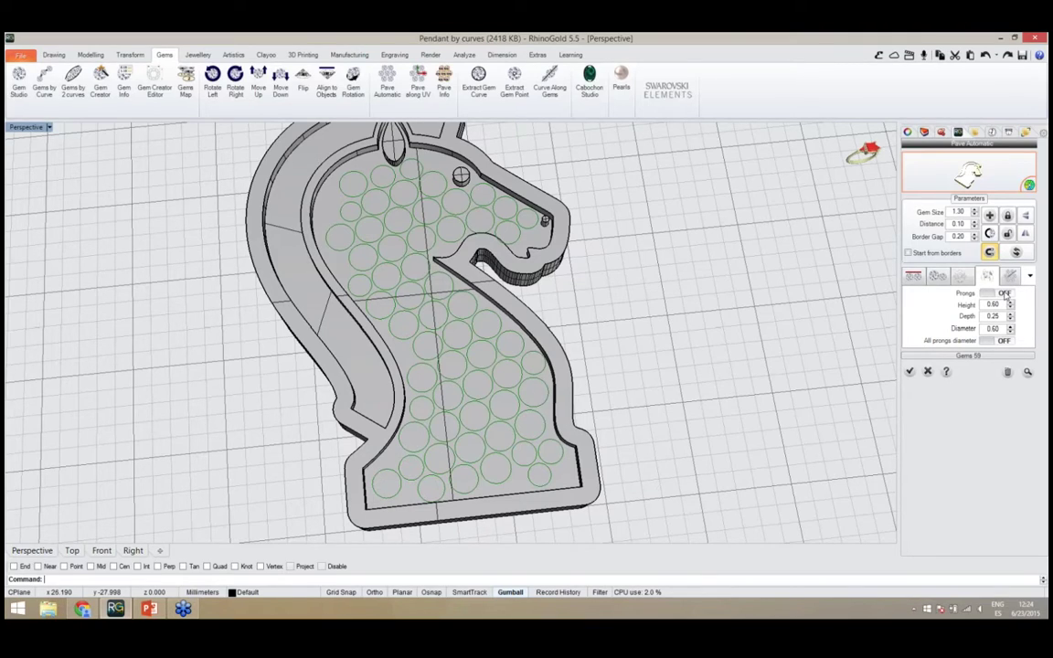
pyautogui.click(1005, 293)
pyautogui.moveTo(518, 437); pyautogui.dragTo(515, 469, button='right')
pyautogui.scroll(2, 518, 460)
pyautogui.scroll(4, 480, 393)
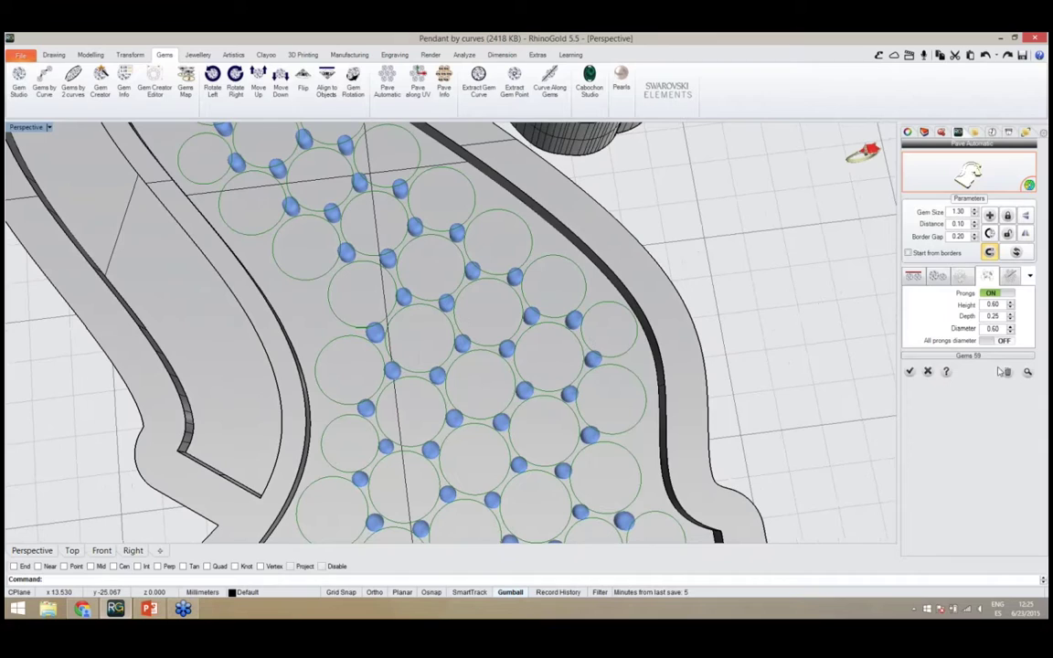
# Set the pavé prong diameter to 0.60
pyautogui.click(1010, 332)
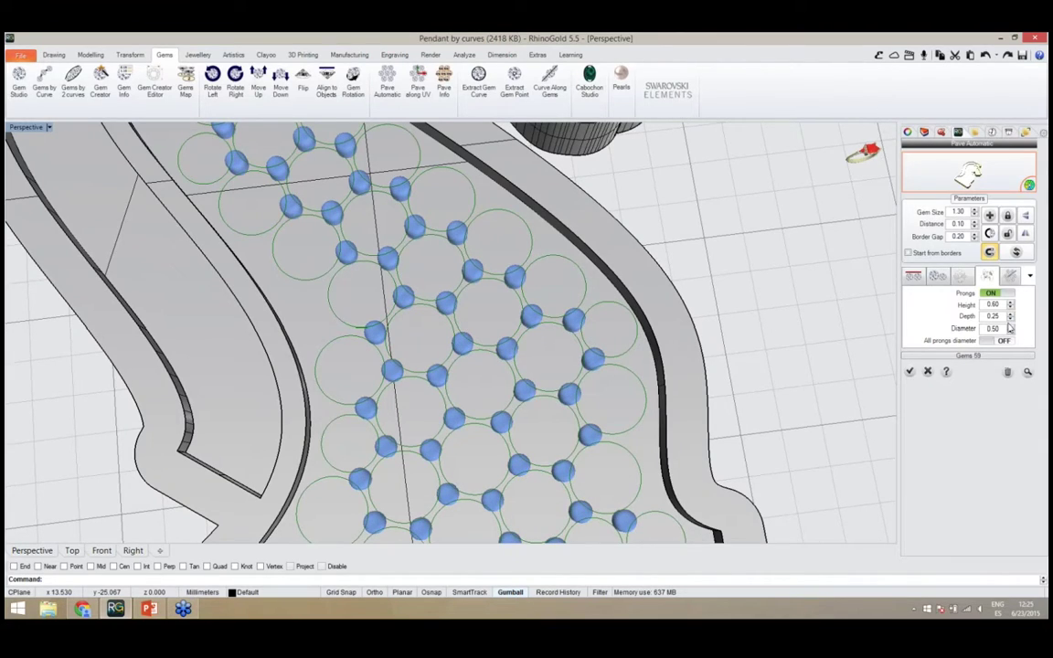
pyautogui.click(1011, 325)
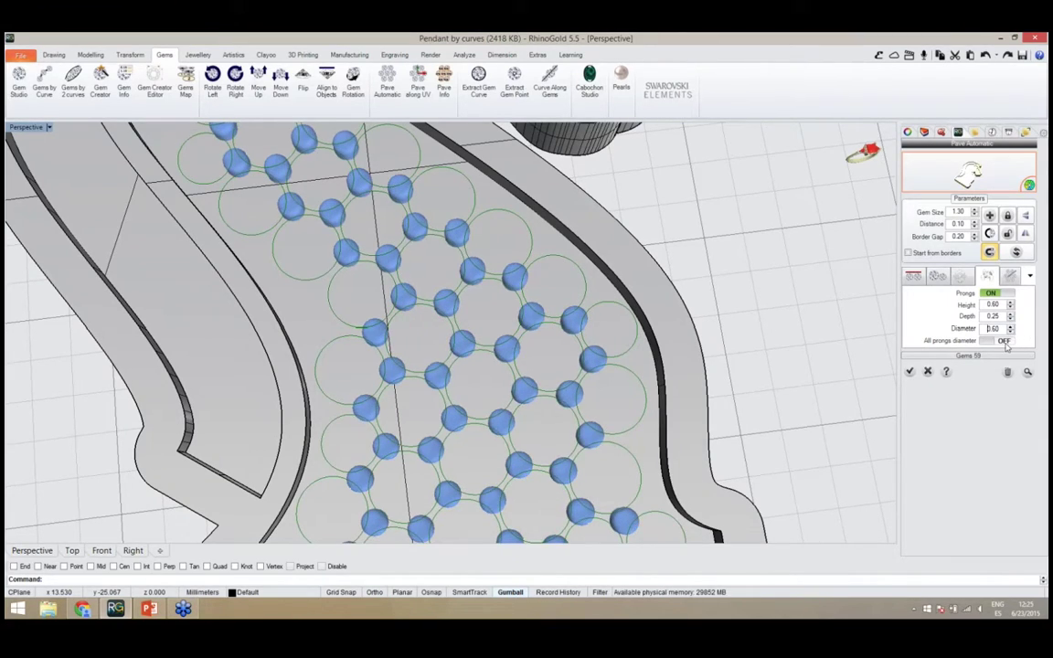
pyautogui.moveTo(603, 405); pyautogui.dragTo(570, 408, button='right')
pyautogui.scroll(-2, 575, 412)
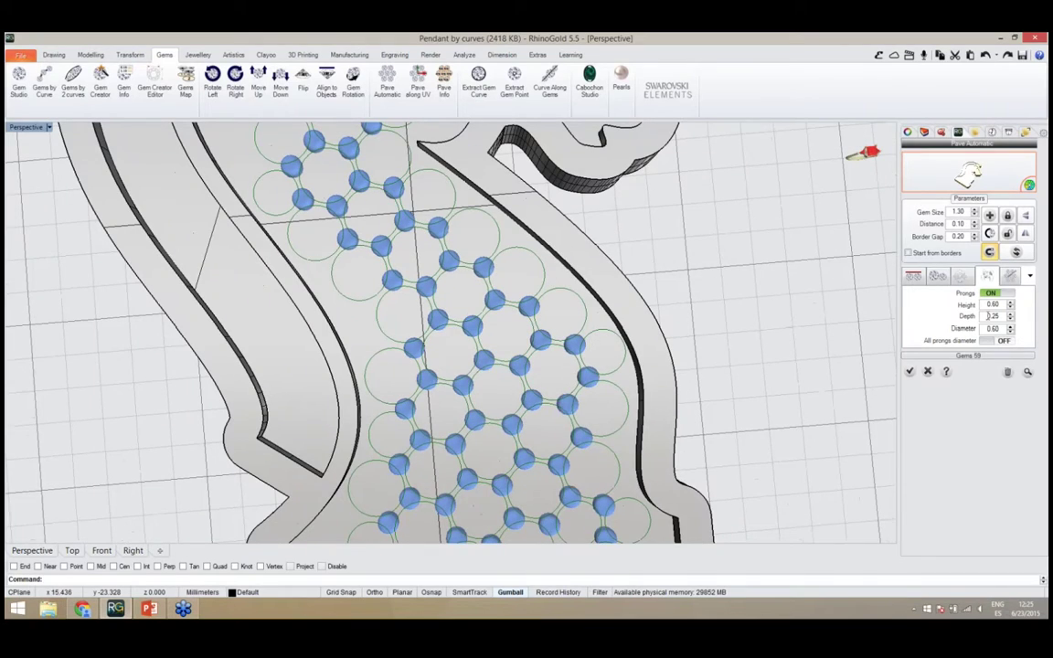
pyautogui.scroll(-5, 596, 378)
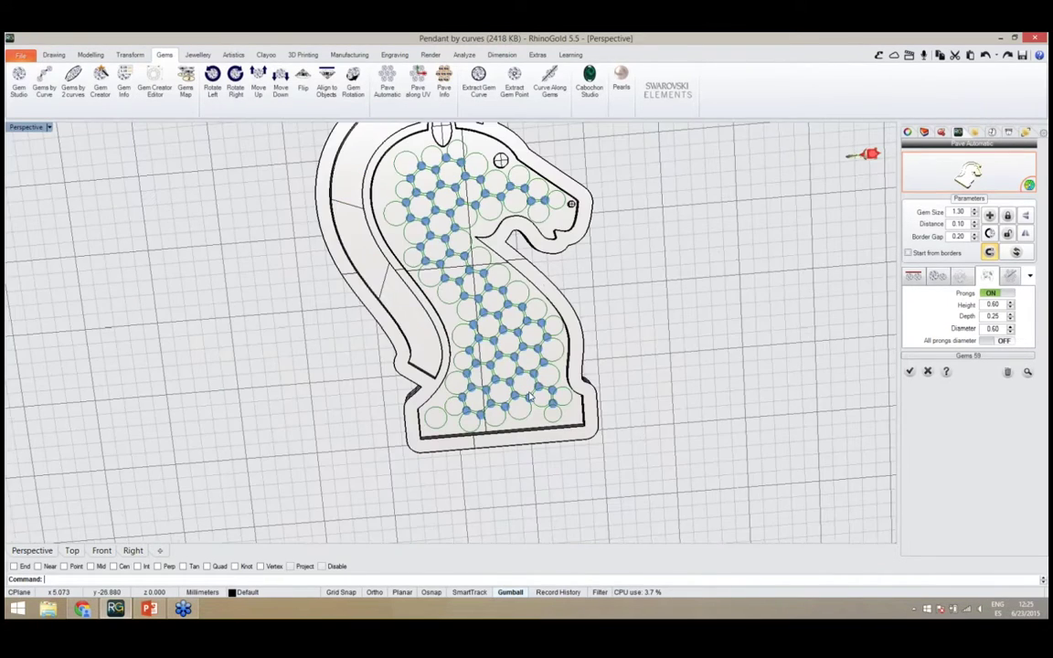
# Start adding prongs manually and place five around the gems at the notch under the horse's jaw
pyautogui.scroll(8, 528, 394)
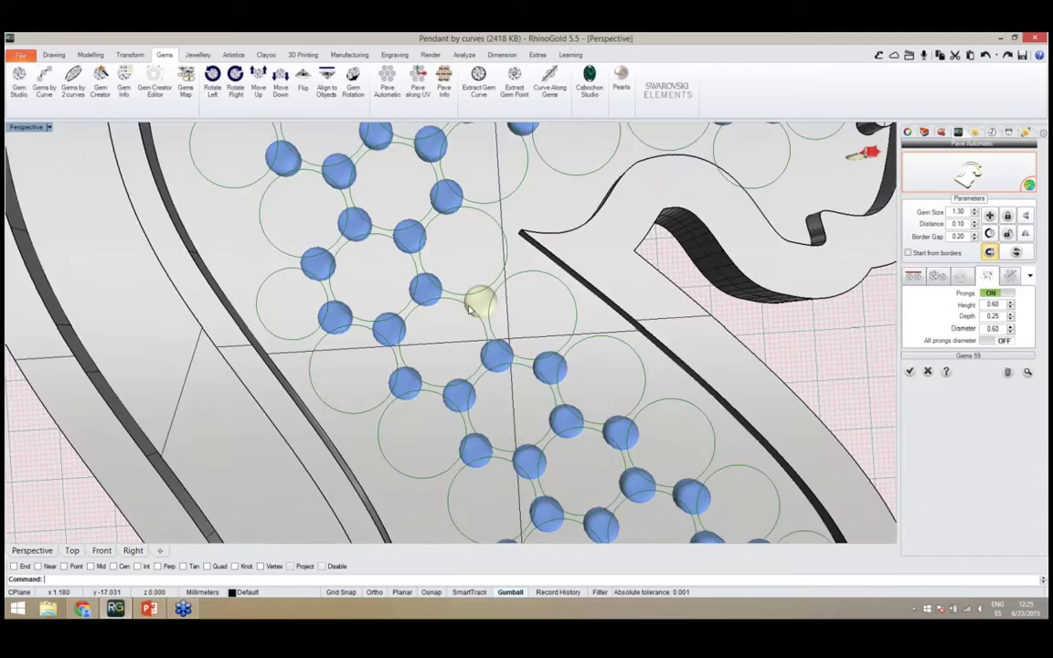
pyautogui.scroll(-5, 469, 311)
pyautogui.scroll(5, 528, 263)
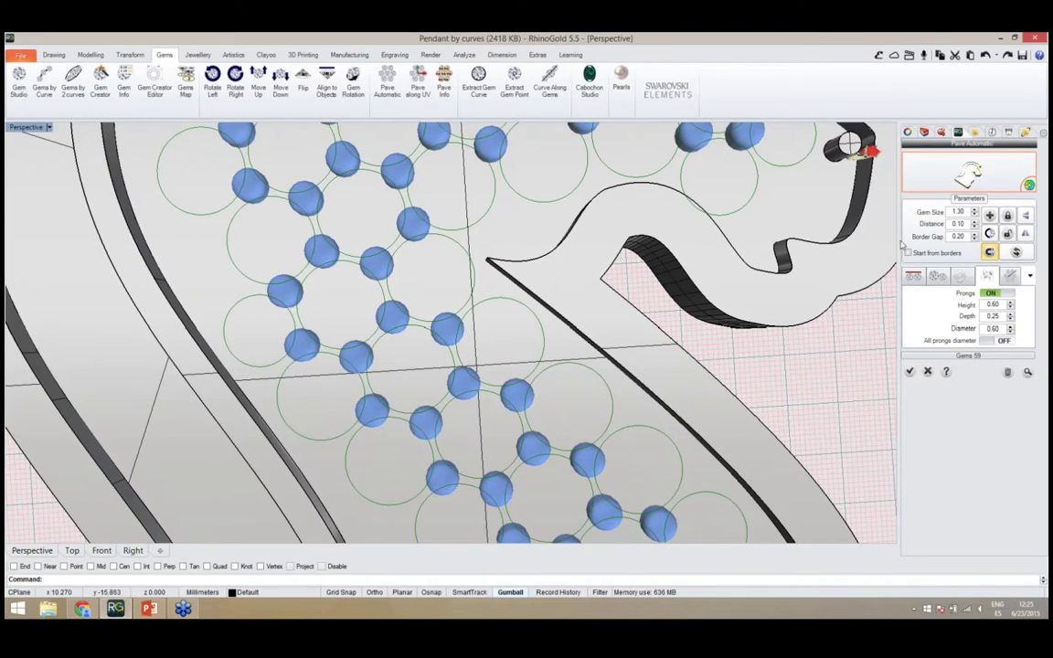
pyautogui.click(991, 233)
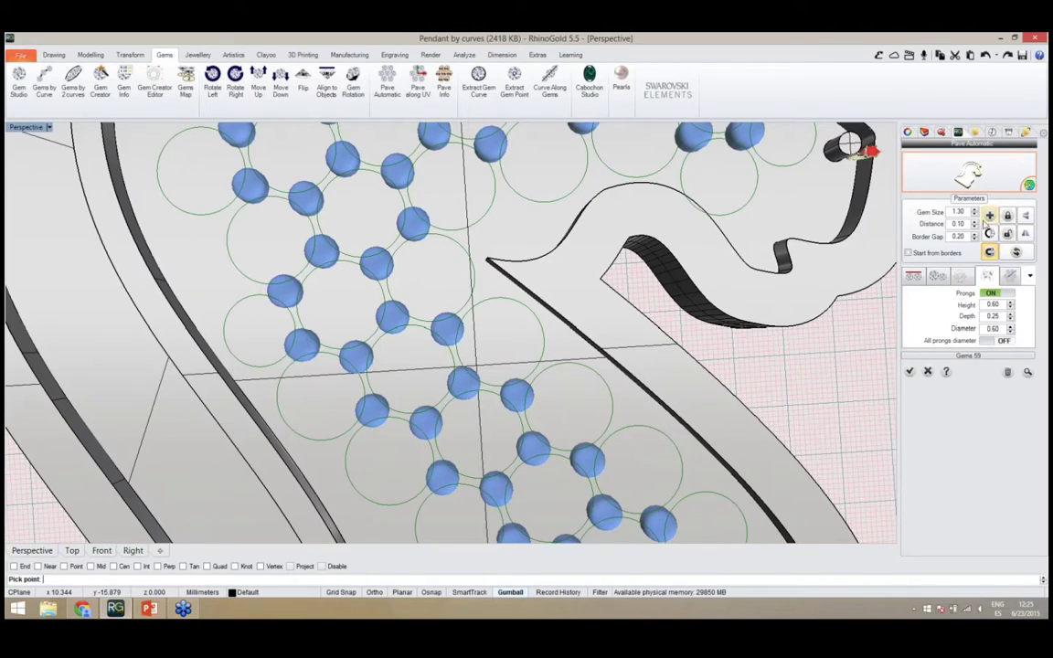
pyautogui.scroll(3, 466, 224)
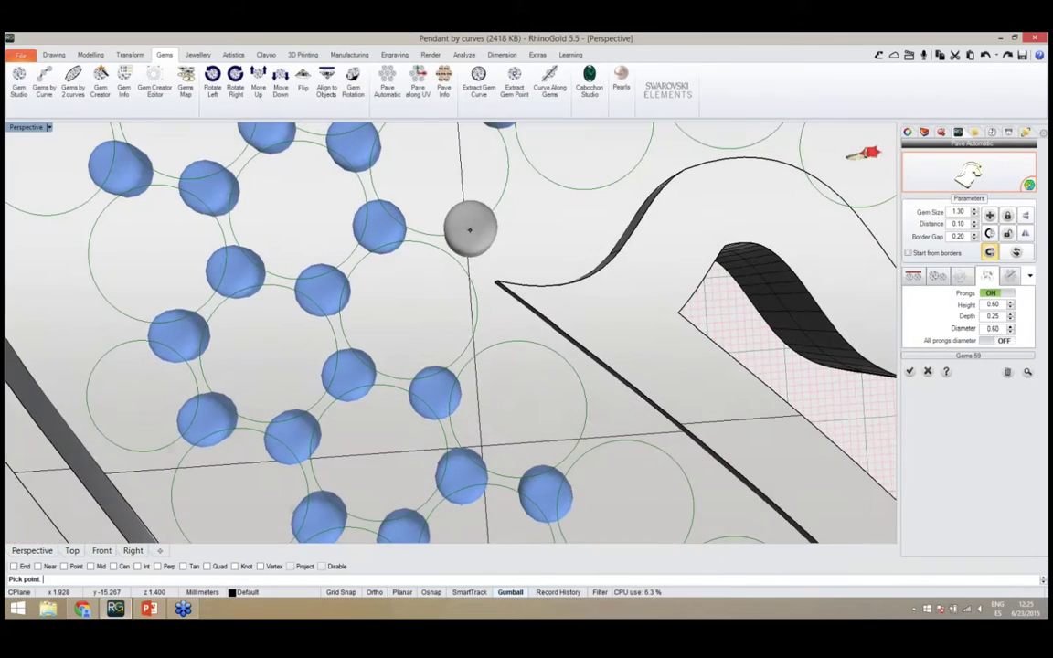
pyautogui.click(475, 250)
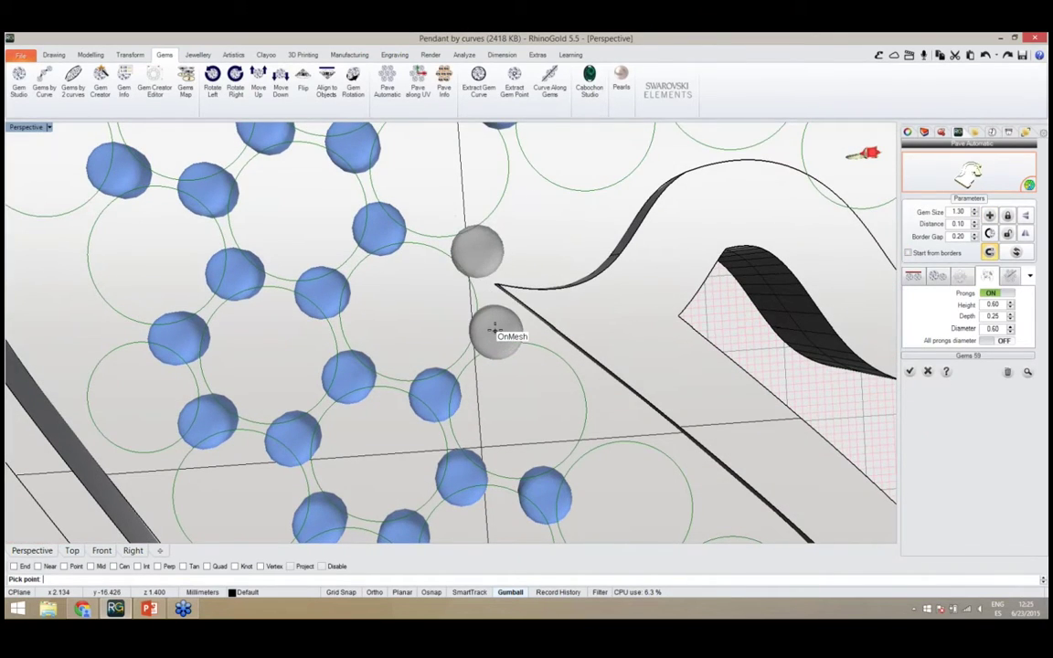
pyautogui.click(496, 329)
pyautogui.click(527, 184)
pyautogui.click(600, 208)
pyautogui.click(555, 239)
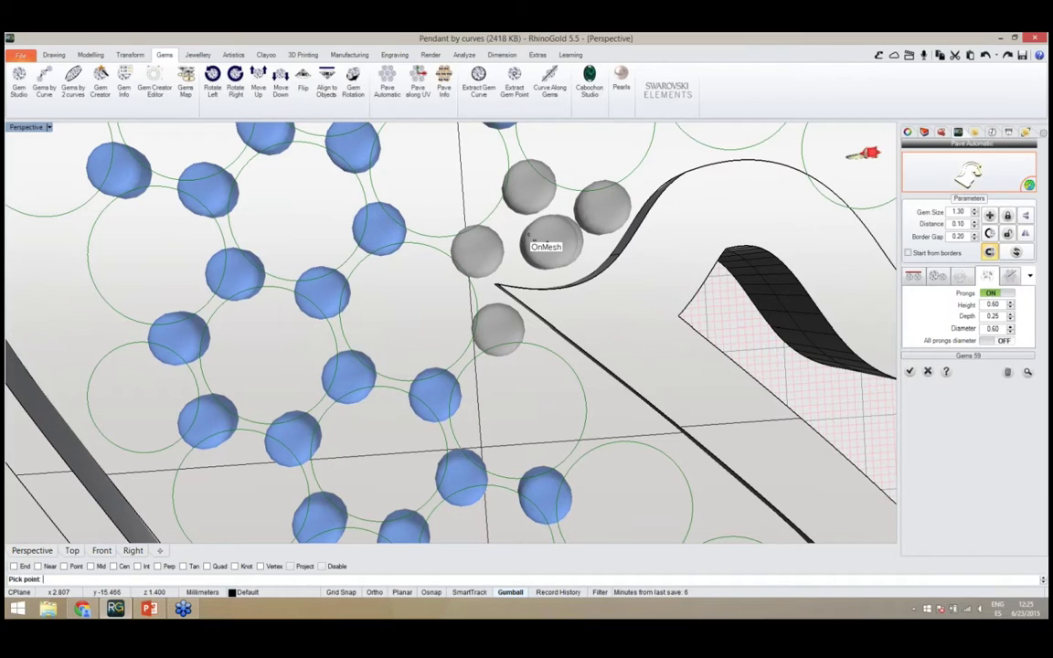
# Place extra prongs between the outer gems and the border along the upper front edge of the neck
pyautogui.scroll(-3, 526, 274)
pyautogui.scroll(3, 526, 295)
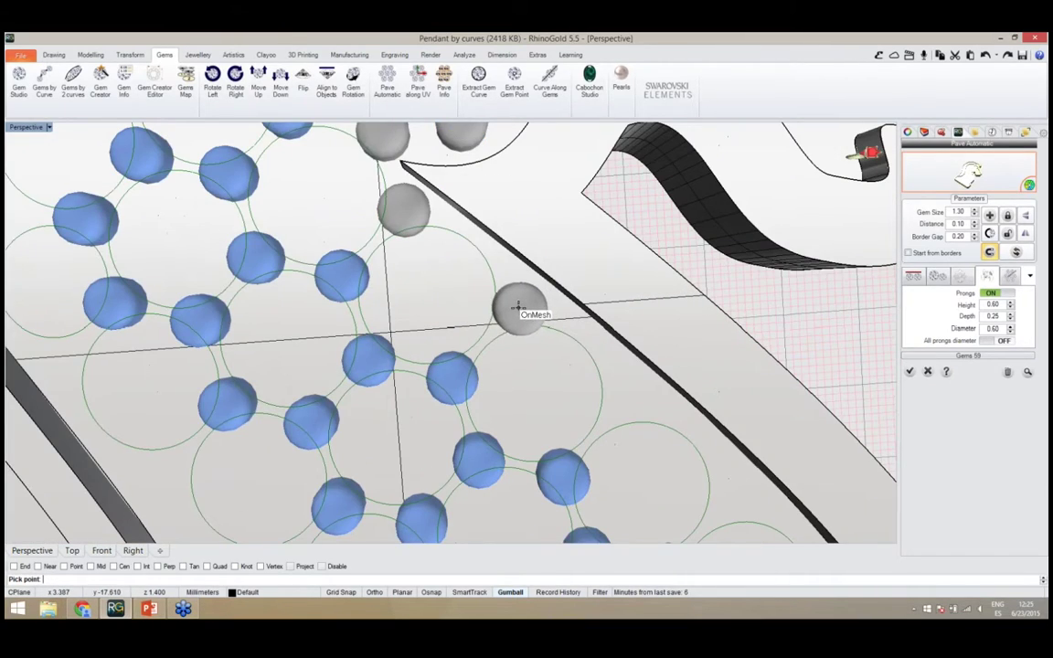
pyautogui.scroll(-4, 494, 302)
pyautogui.scroll(4, 482, 305)
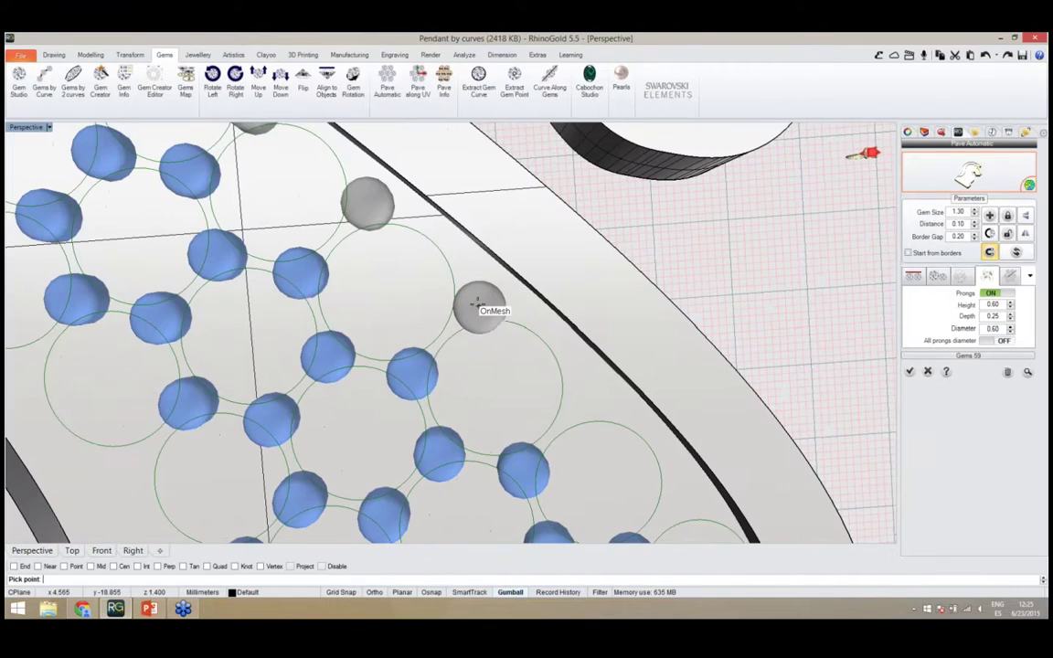
pyautogui.click(478, 303)
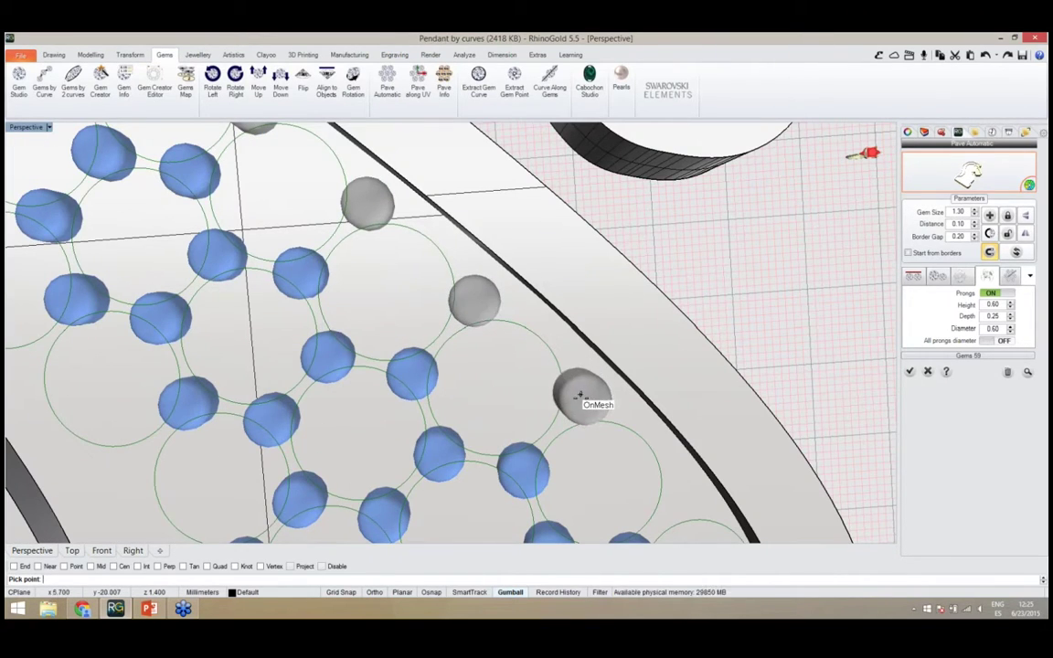
pyautogui.moveTo(582, 400); pyautogui.dragTo(546, 382, button='right')
pyautogui.click(559, 429)
# Continue the row of extra prongs around the widest bulge of the neck's front edge
pyautogui.scroll(-6, 462, 349)
pyautogui.moveTo(433, 358); pyautogui.dragTo(540, 406, button='right')
pyautogui.scroll(5, 539, 408)
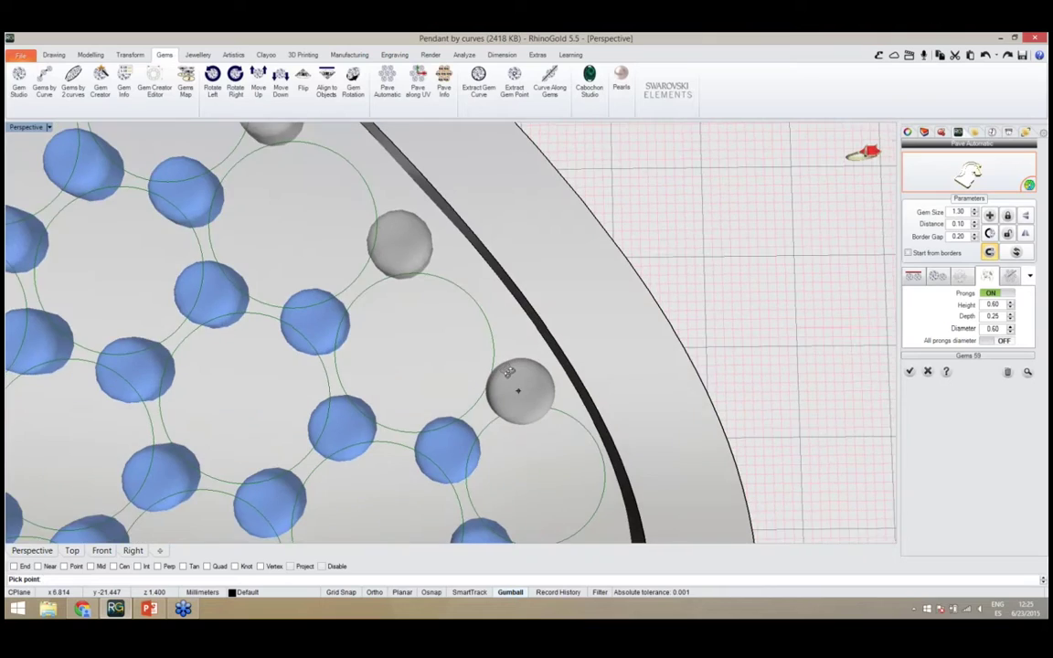
pyautogui.moveTo(509, 372); pyautogui.dragTo(505, 369, button='right')
pyautogui.click(517, 383)
pyautogui.scroll(-4, 416, 307)
pyautogui.scroll(2, 447, 312)
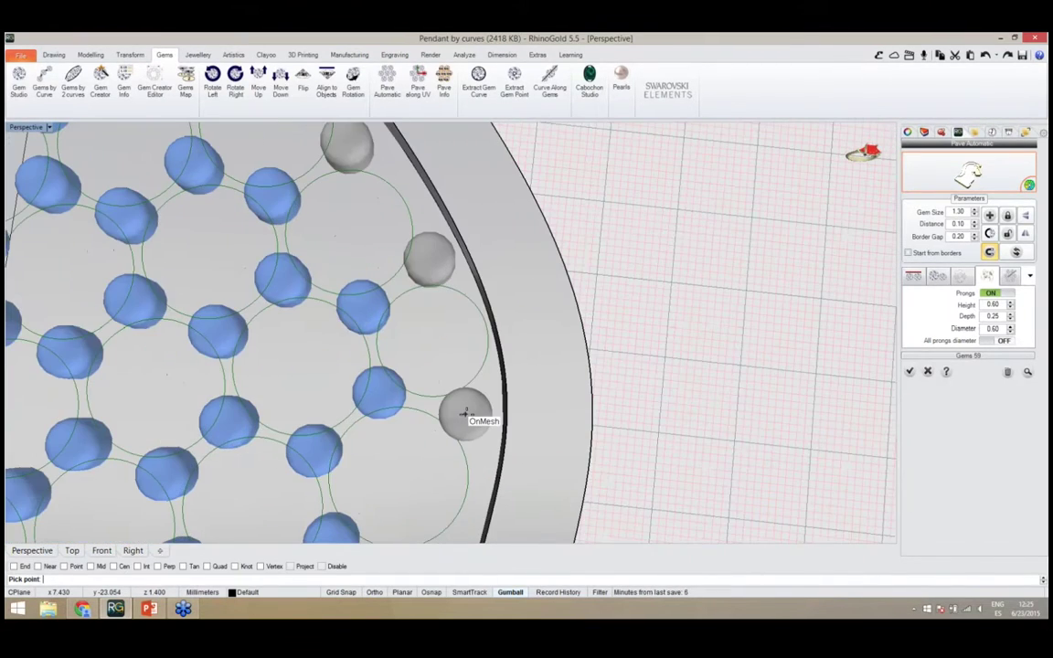
# Place extra prongs beside the outer gems on the lower front edge of the neck, down to the base
pyautogui.scroll(-6, 480, 386)
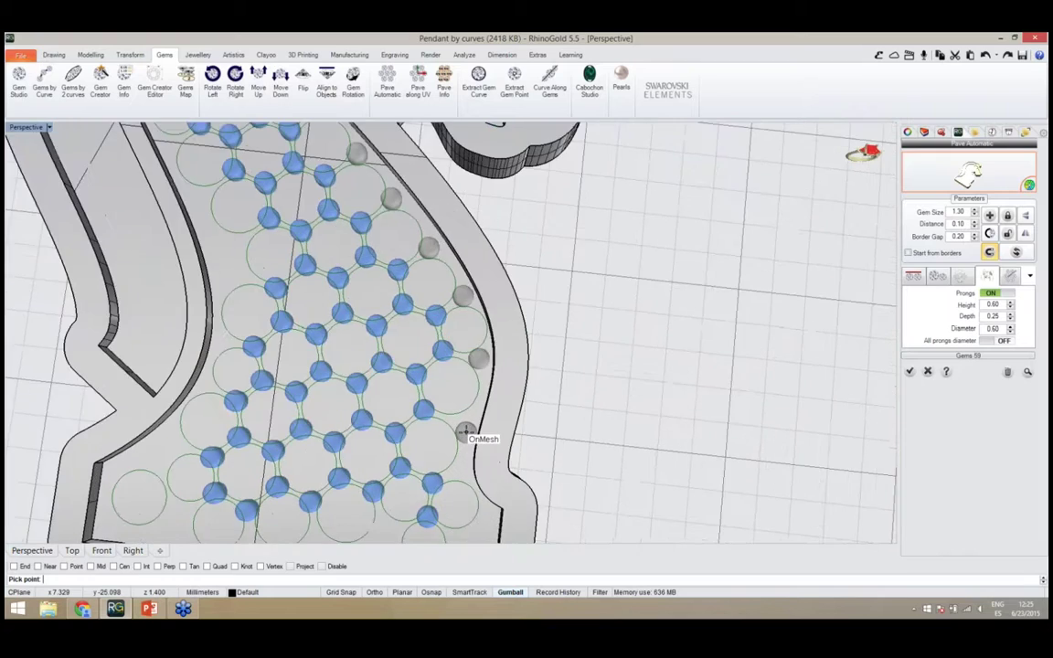
pyautogui.scroll(5, 470, 436)
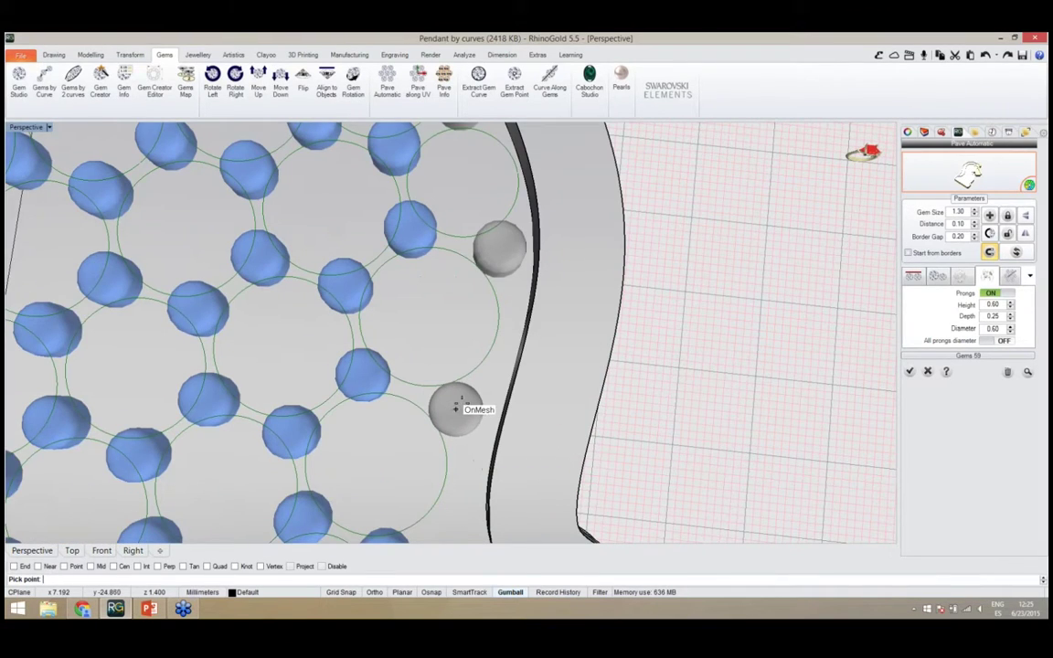
pyautogui.scroll(-5, 480, 349)
pyautogui.scroll(5, 464, 404)
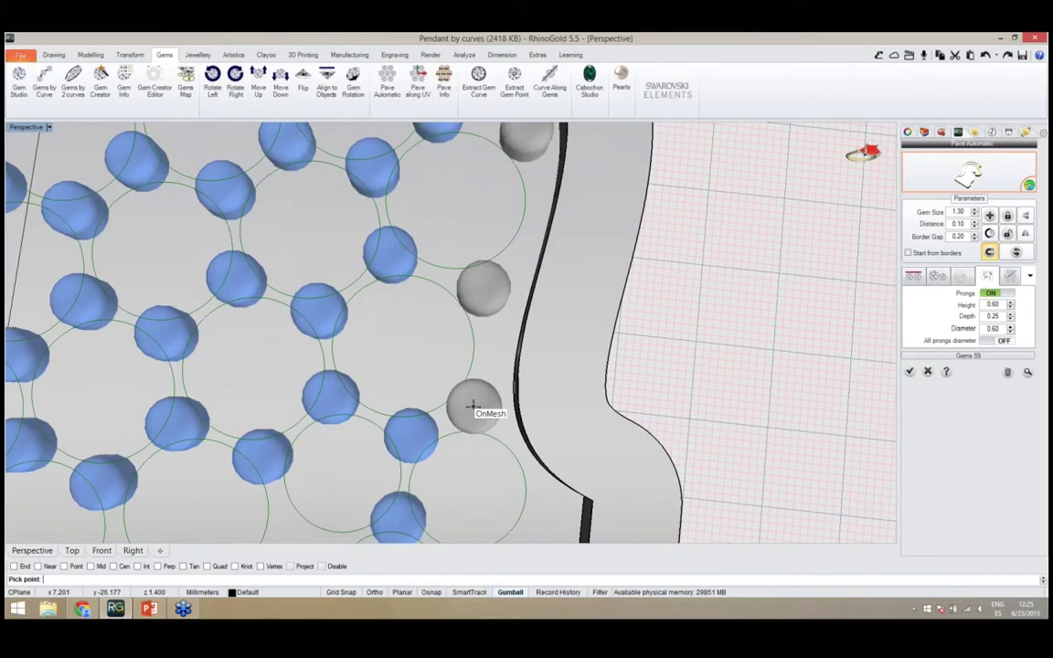
pyautogui.click(474, 406)
# Add prongs around the outermost gems in the front corner of the pendant's base
pyautogui.scroll(-5, 486, 400)
pyautogui.scroll(5, 486, 412)
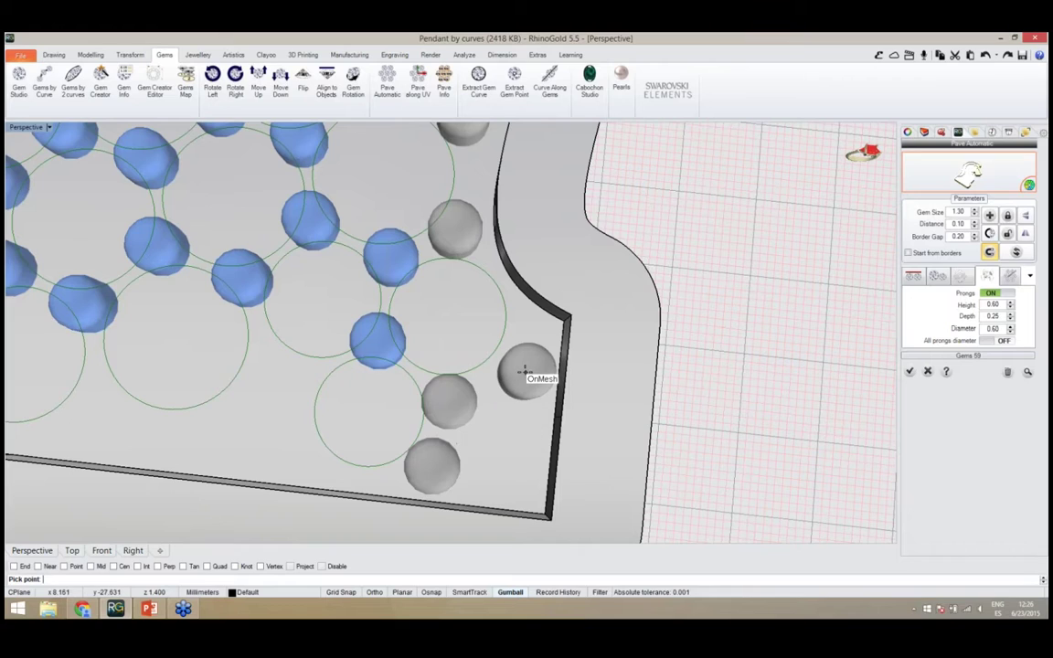
pyautogui.scroll(-5, 521, 435)
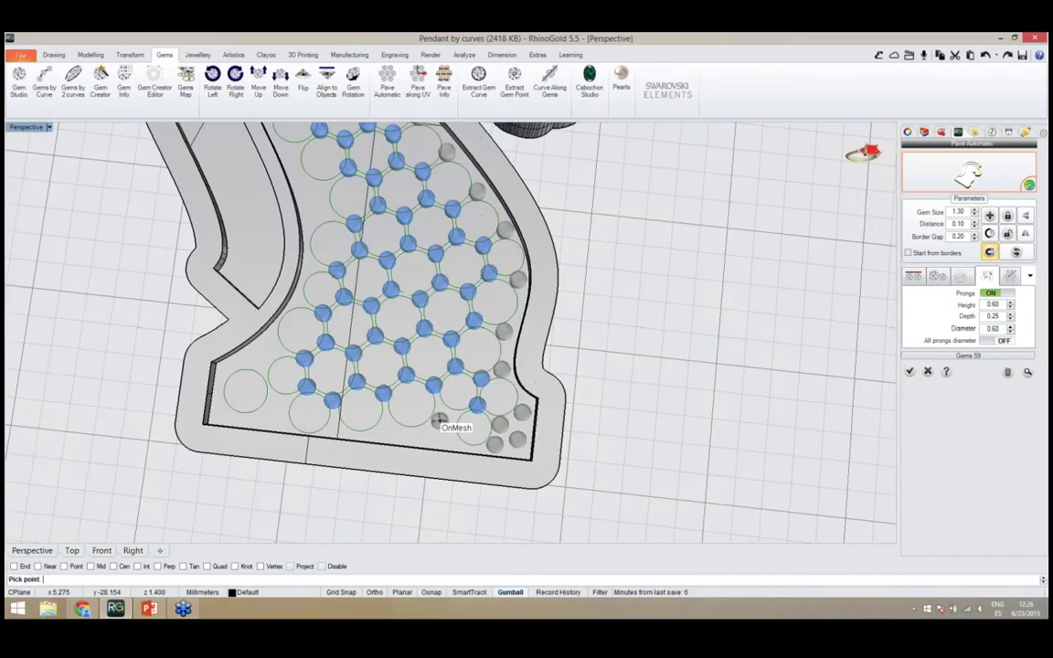
# Add prongs between the lowest gems along the front half of the base's bottom edge
pyautogui.scroll(5, 435, 418)
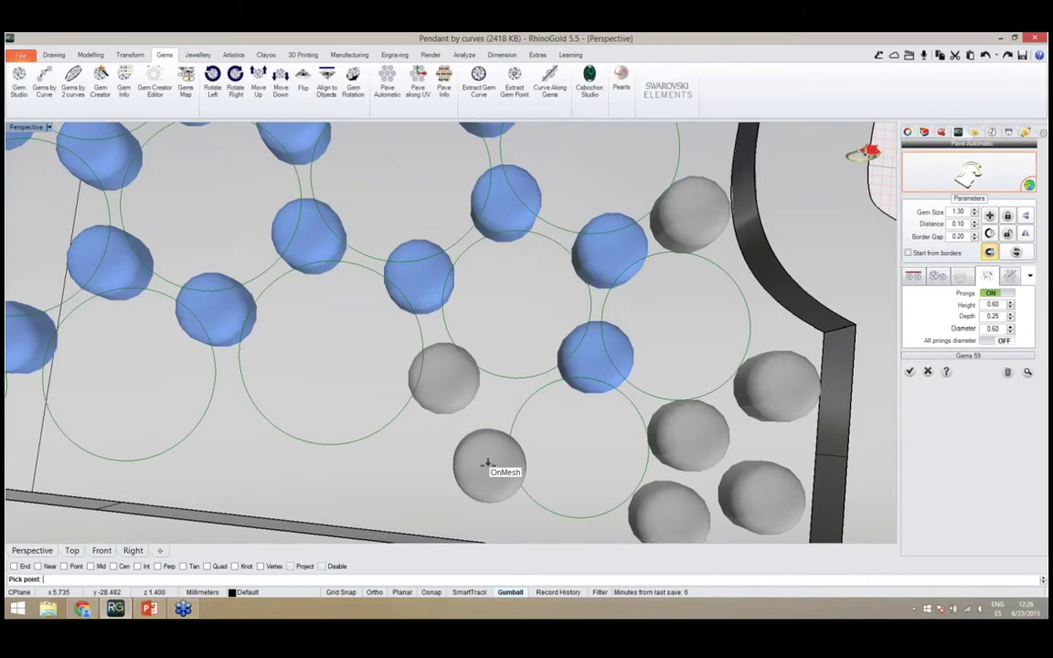
pyautogui.click(492, 484)
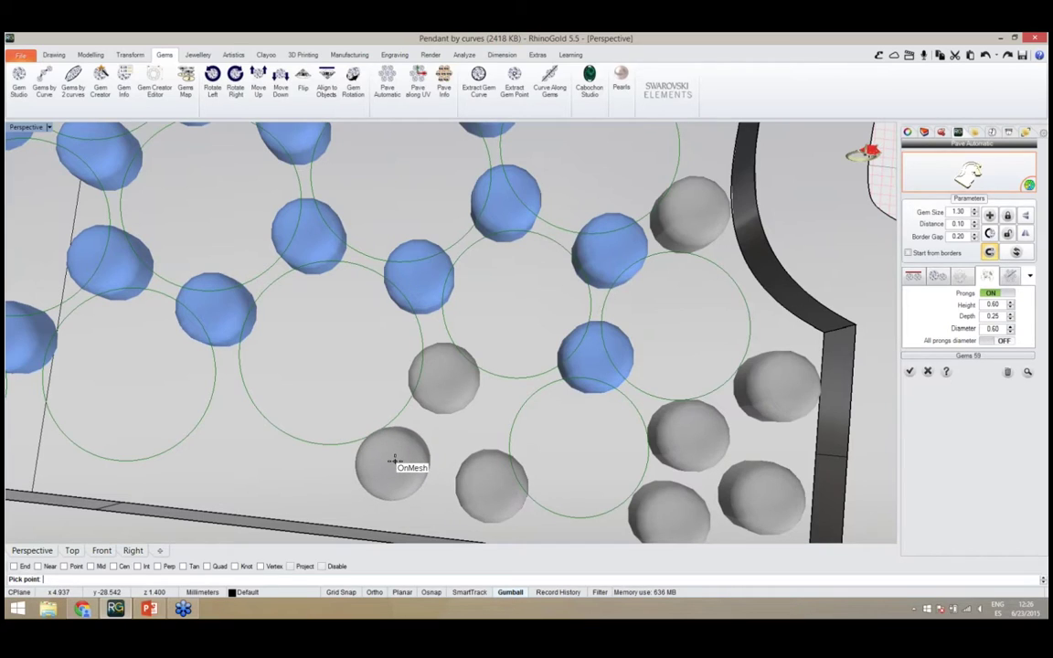
pyautogui.click(395, 455)
pyautogui.scroll(-5, 566, 428)
pyautogui.scroll(5, 482, 435)
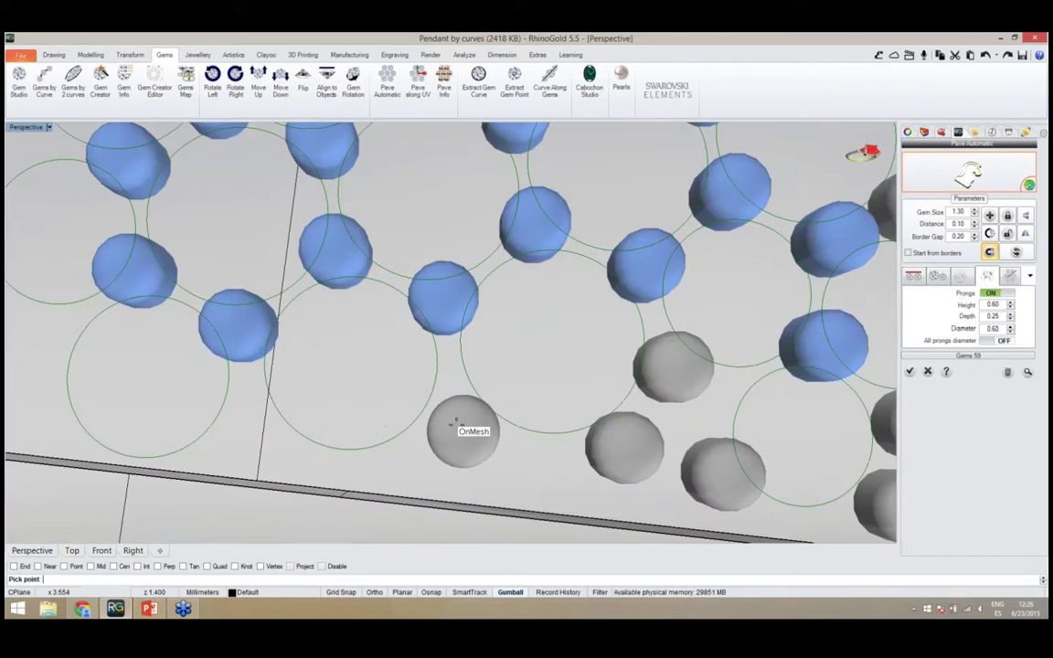
pyautogui.moveTo(455, 424); pyautogui.dragTo(488, 430, button='right')
pyautogui.click(486, 426)
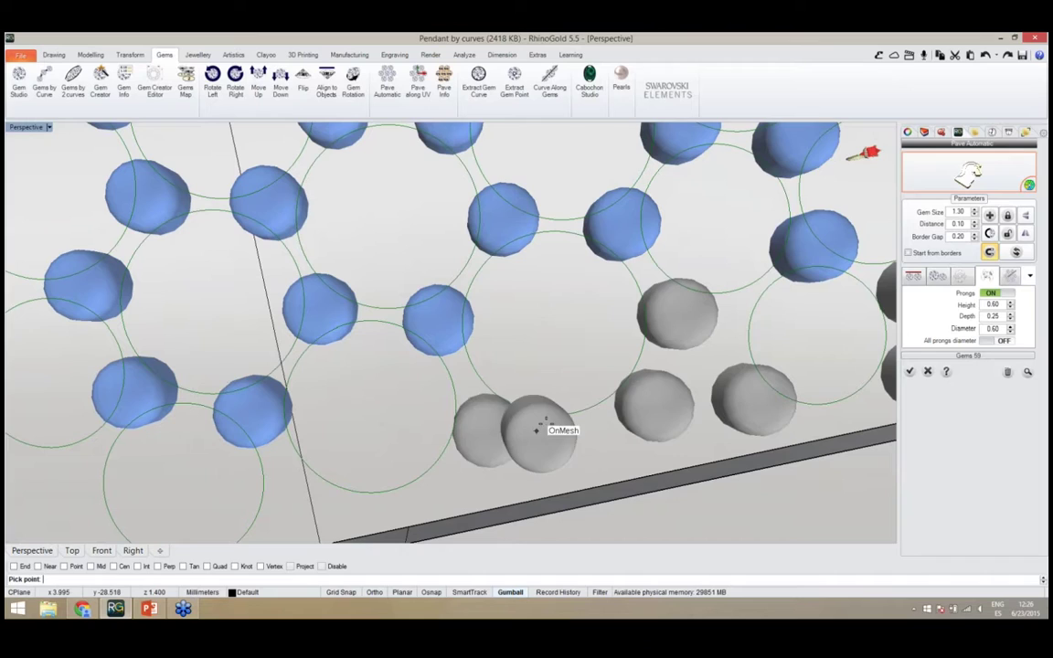
# Add prongs between the lowest gems along the rear half of the base's bottom edge
pyautogui.scroll(-5, 430, 448)
pyautogui.scroll(5, 430, 451)
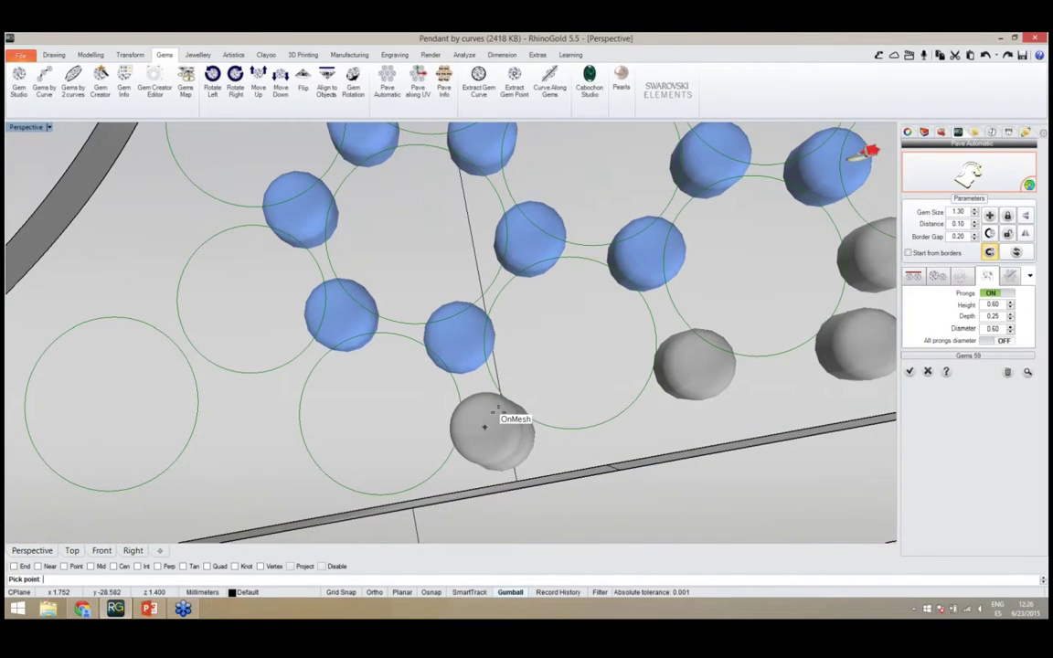
pyautogui.scroll(-4, 494, 416)
pyautogui.scroll(4, 440, 400)
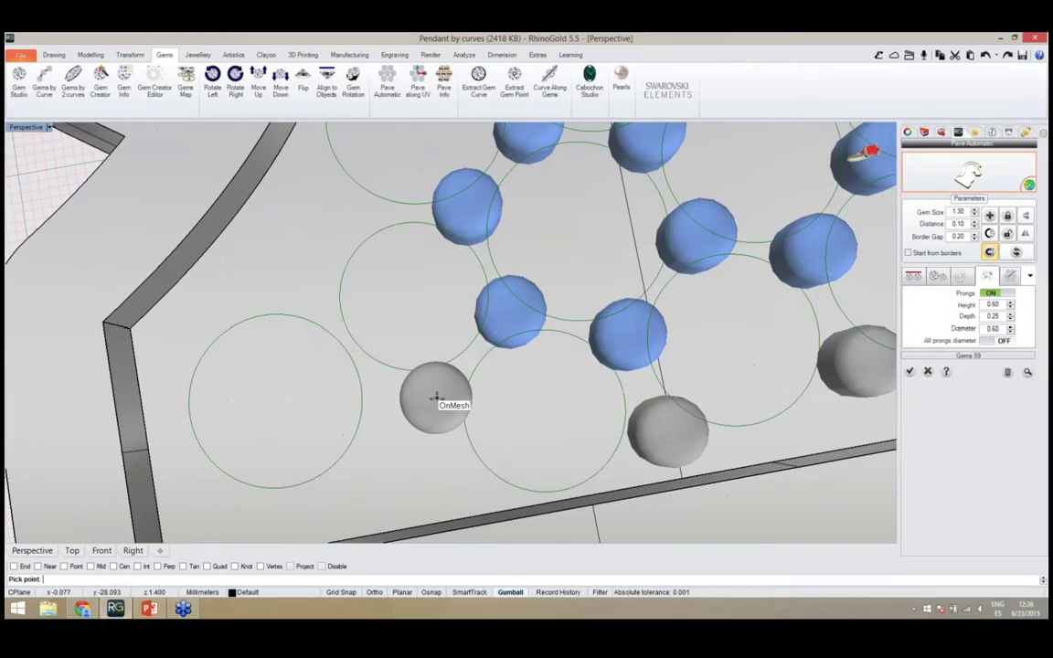
pyautogui.click(436, 398)
pyautogui.click(352, 482)
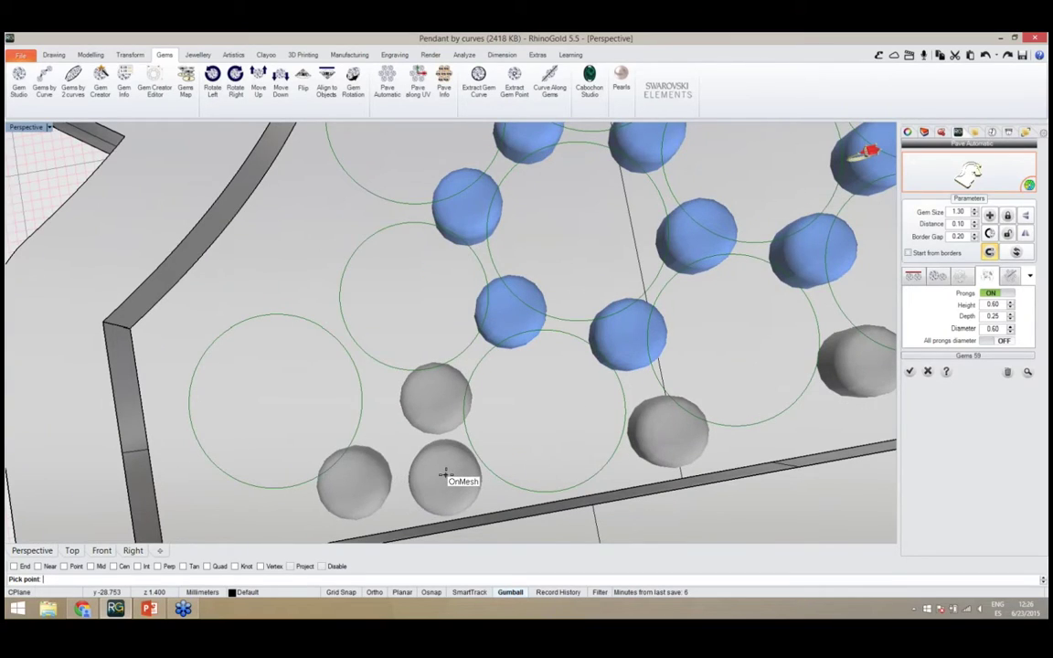
pyautogui.click(451, 471)
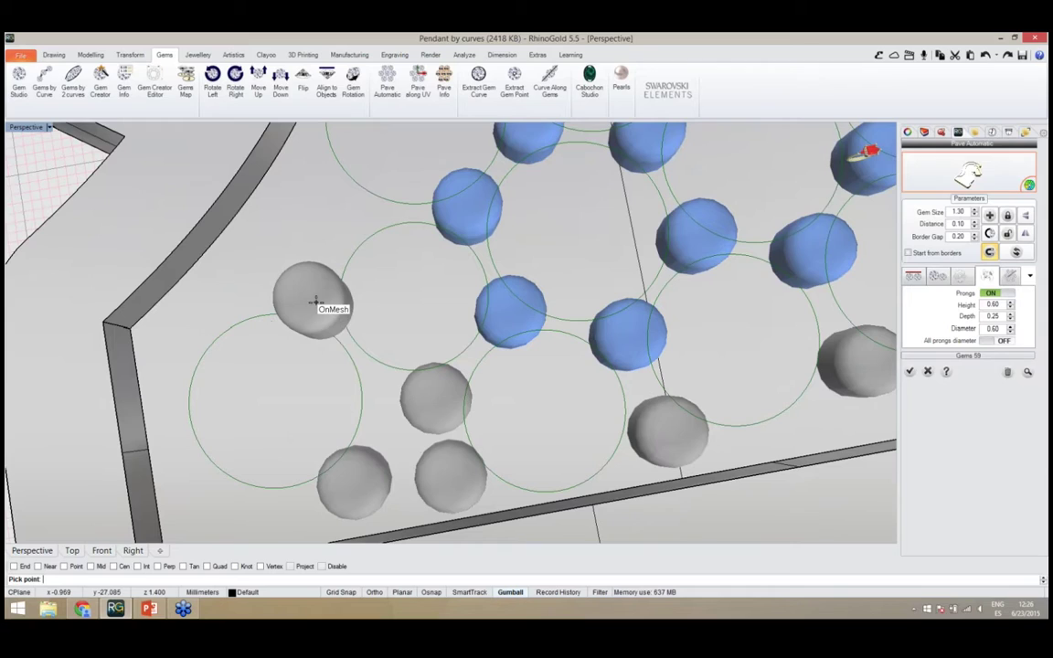
# Add prongs around the last gem in the rear corner of the pendant's base
pyautogui.scroll(-5, 403, 315)
pyautogui.scroll(6, 313, 376)
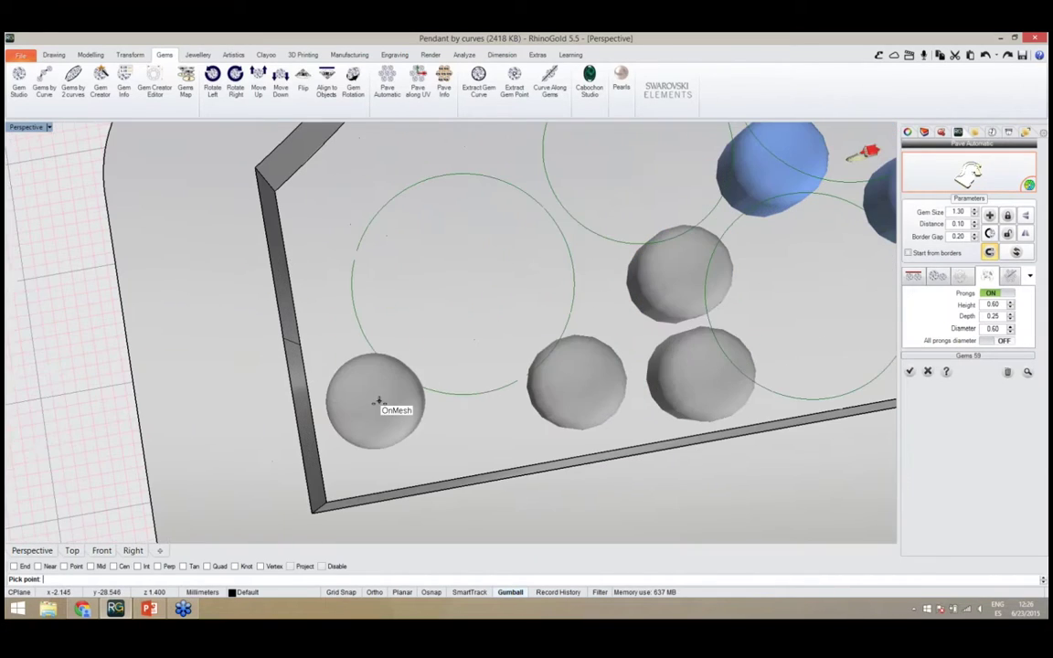
pyautogui.scroll(-4, 384, 416)
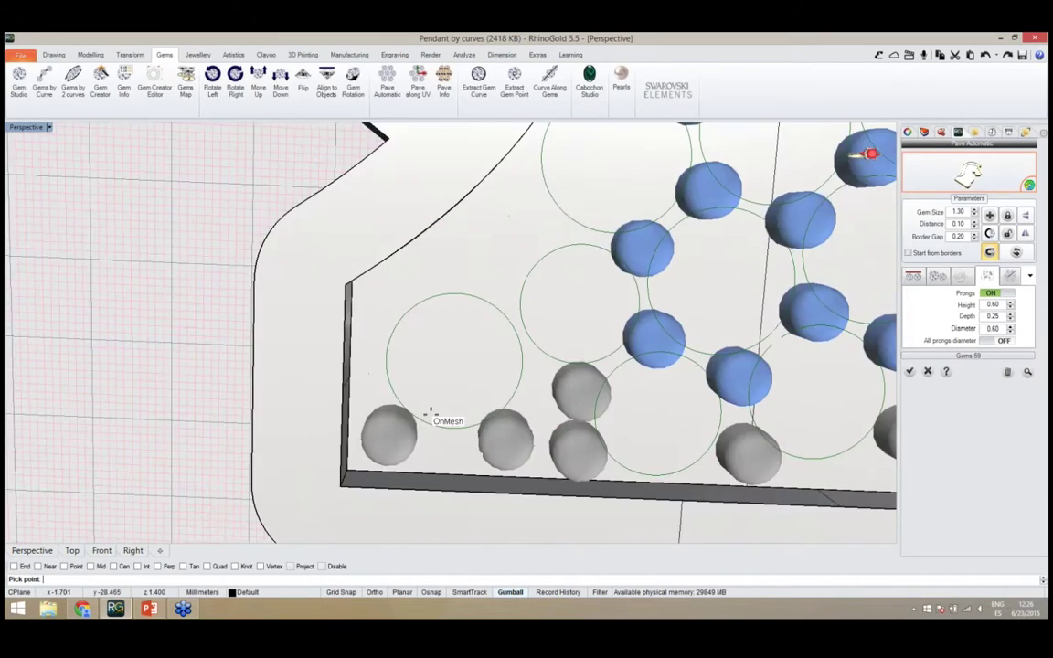
pyautogui.scroll(4, 382, 415)
pyautogui.moveTo(382, 413); pyautogui.dragTo(394, 389, button='right')
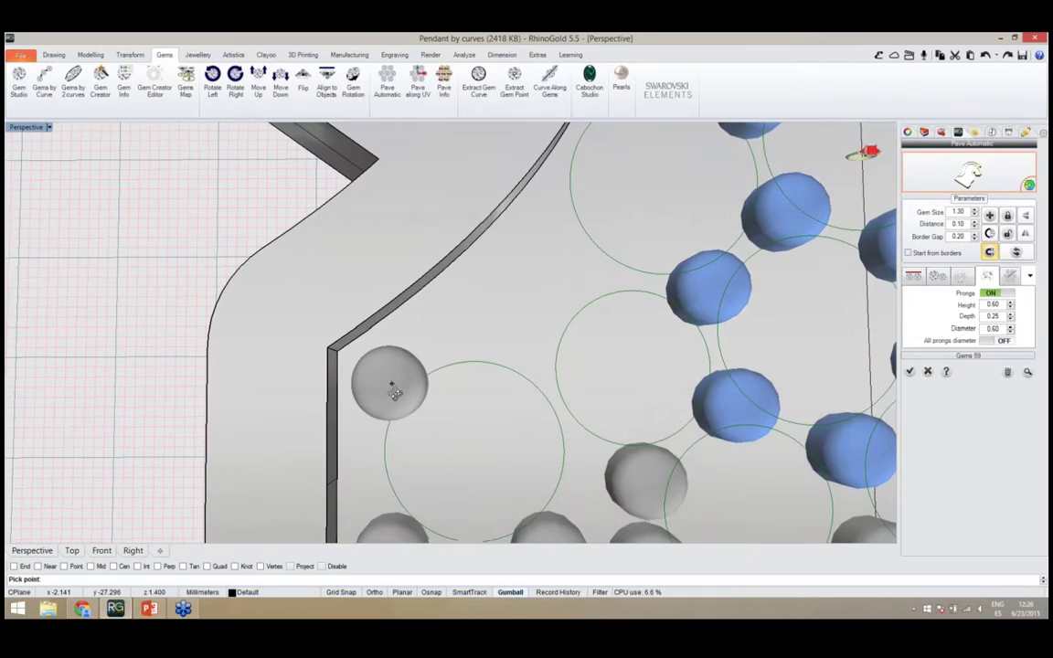
pyautogui.click(382, 378)
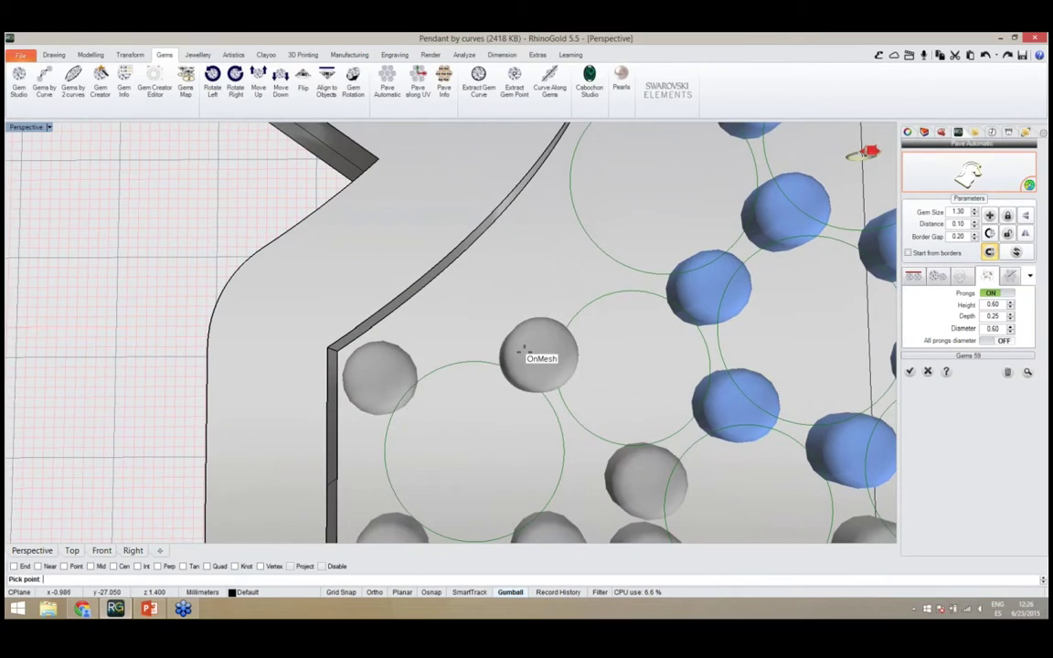
pyautogui.click(532, 347)
# Fill the gap between the rear corner gem and the sloping border of the base with extra prongs
pyautogui.scroll(-3, 522, 345)
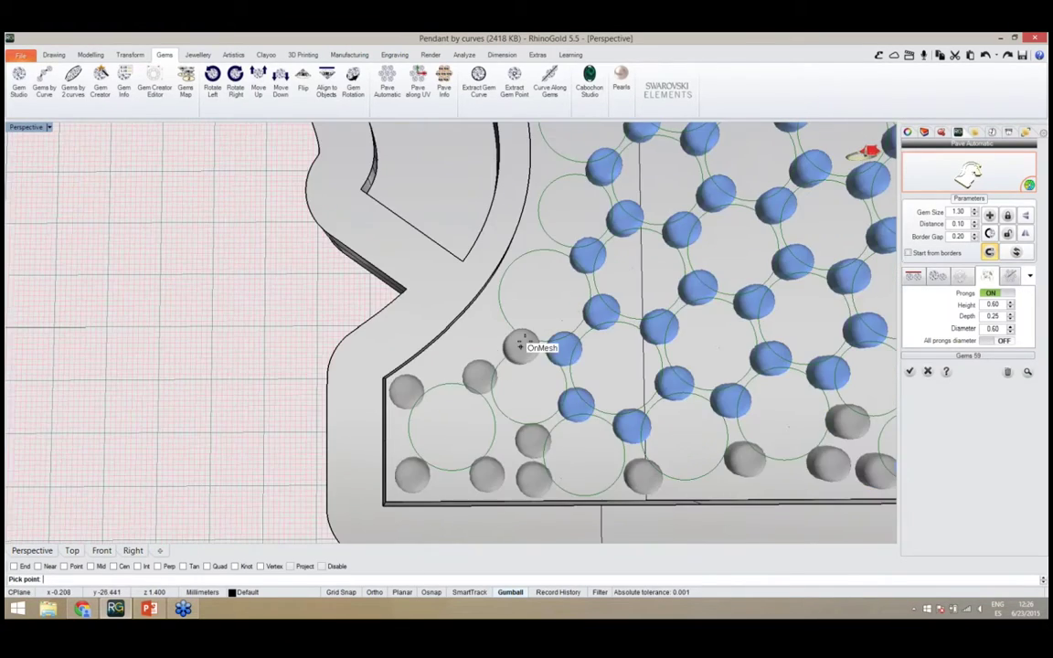
pyautogui.scroll(4, 522, 343)
pyautogui.click(492, 339)
pyautogui.click(413, 337)
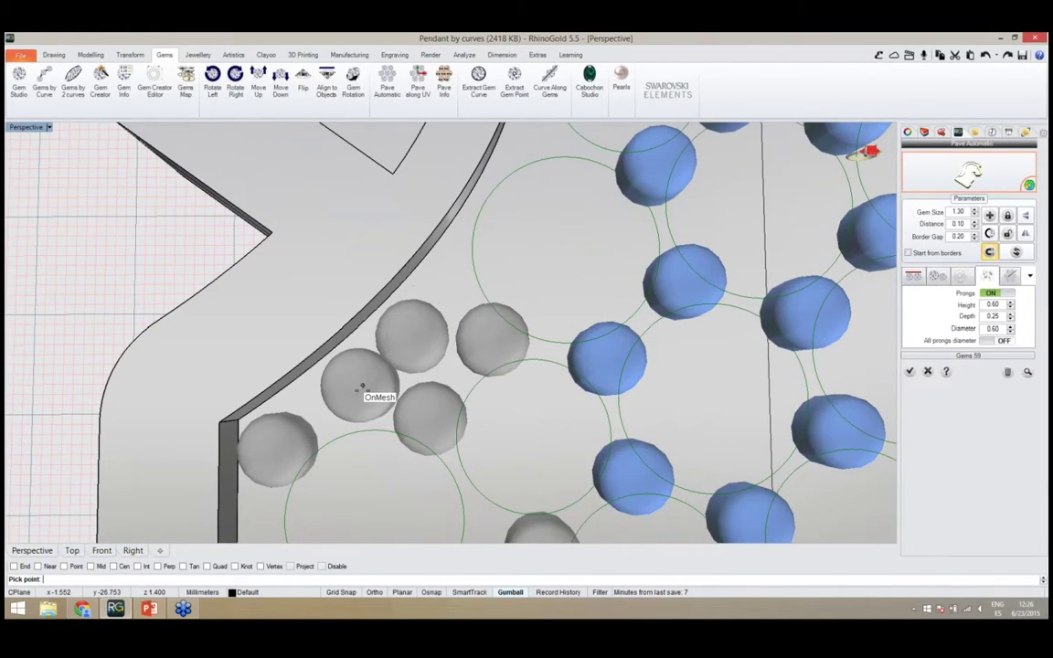
pyautogui.scroll(-4, 353, 419)
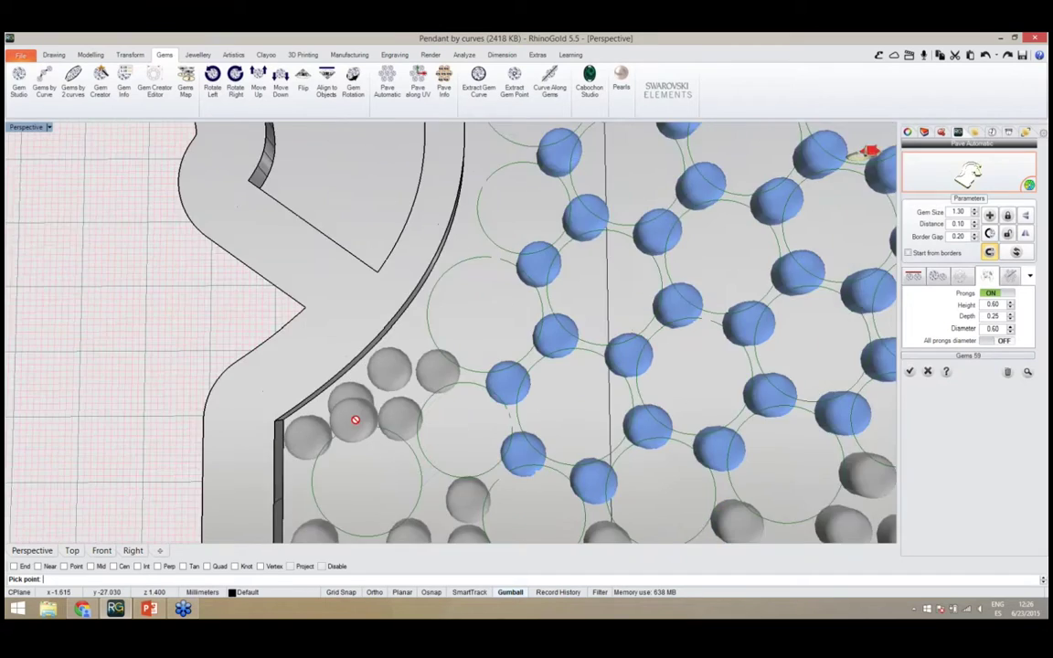
# Add prongs between the outer gems along the mane-side border at the bottom of the neck
pyautogui.scroll(4, 405, 348)
pyautogui.scroll(2, 406, 348)
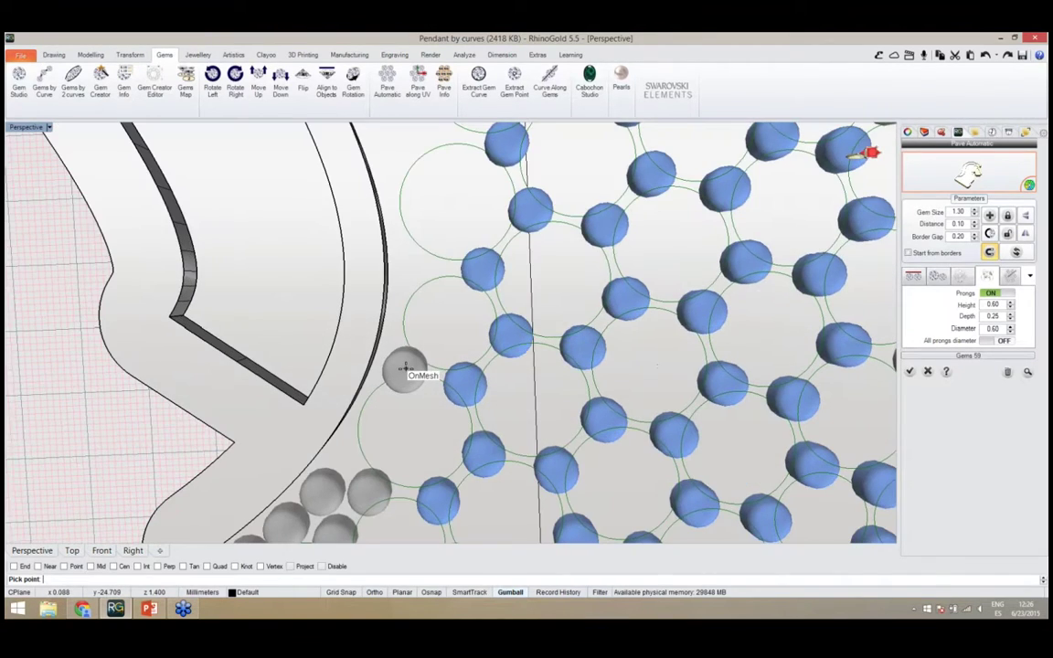
pyautogui.scroll(3, 405, 368)
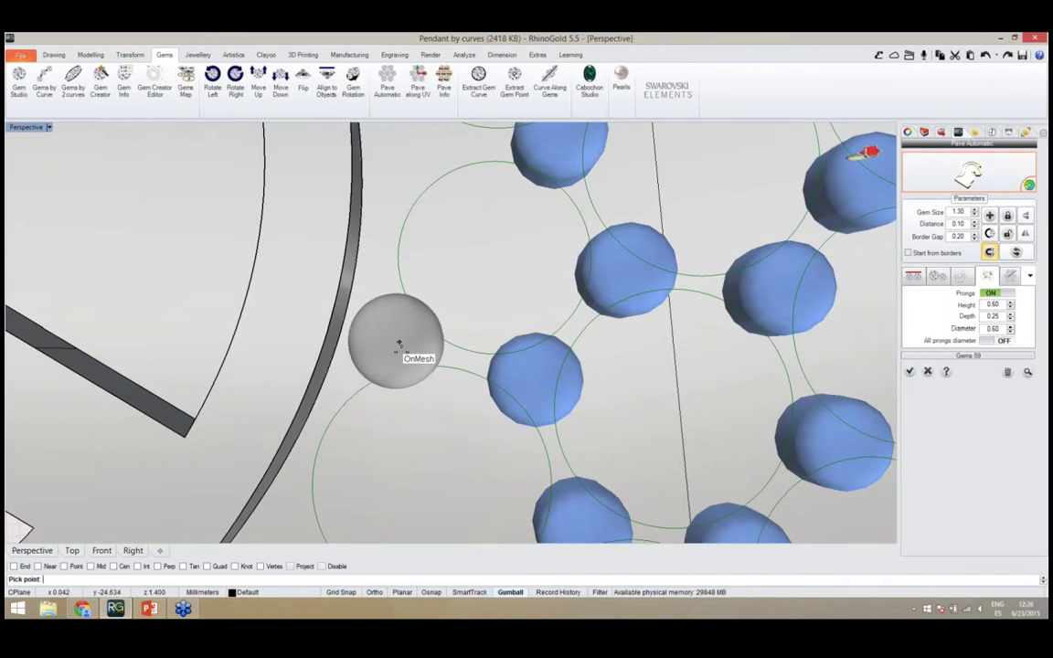
pyautogui.click(398, 344)
pyautogui.scroll(-3, 424, 322)
pyautogui.scroll(4, 429, 322)
pyautogui.click(433, 316)
pyautogui.scroll(-3, 430, 383)
pyautogui.scroll(4, 444, 366)
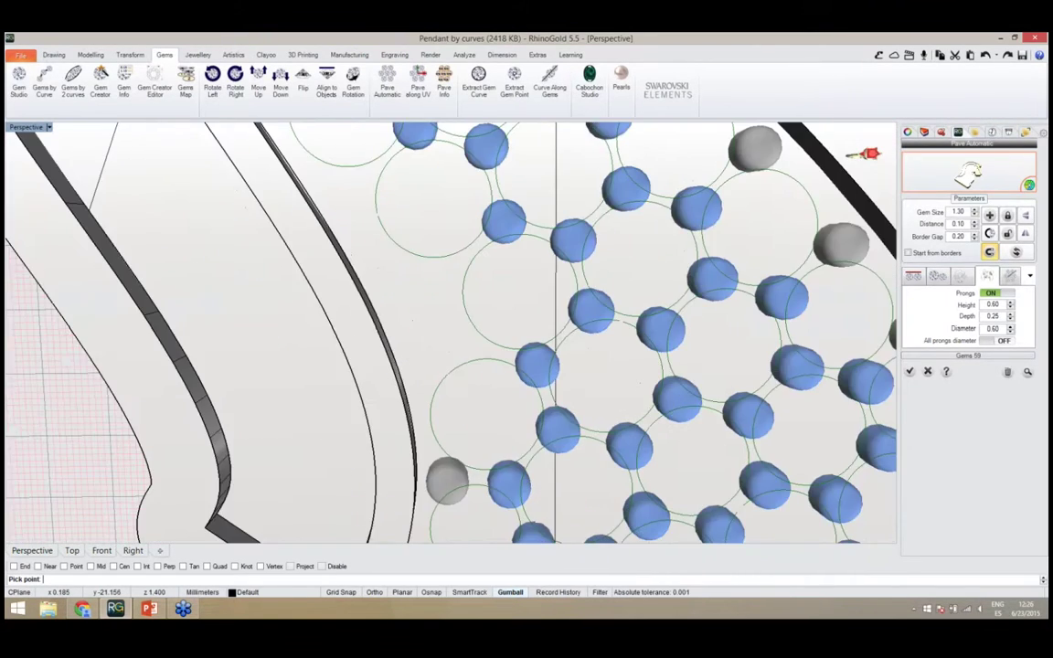
# Place a cluster of prongs in the wider gap between the lower neck gems and the mane-side border
pyautogui.scroll(2, 439, 354)
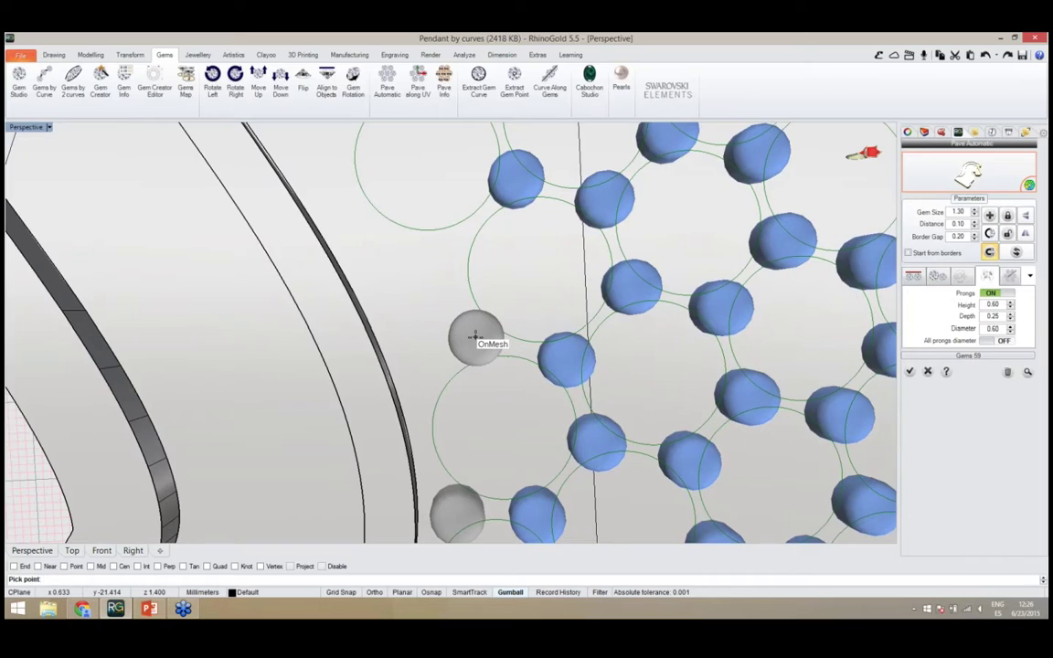
pyautogui.click(473, 333)
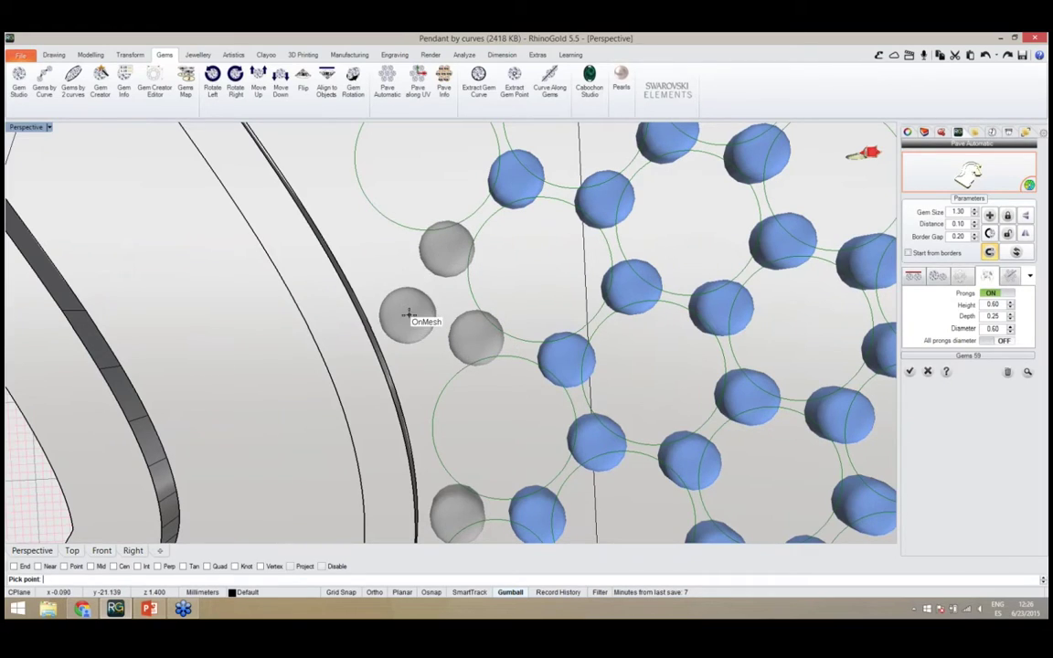
pyautogui.click(411, 309)
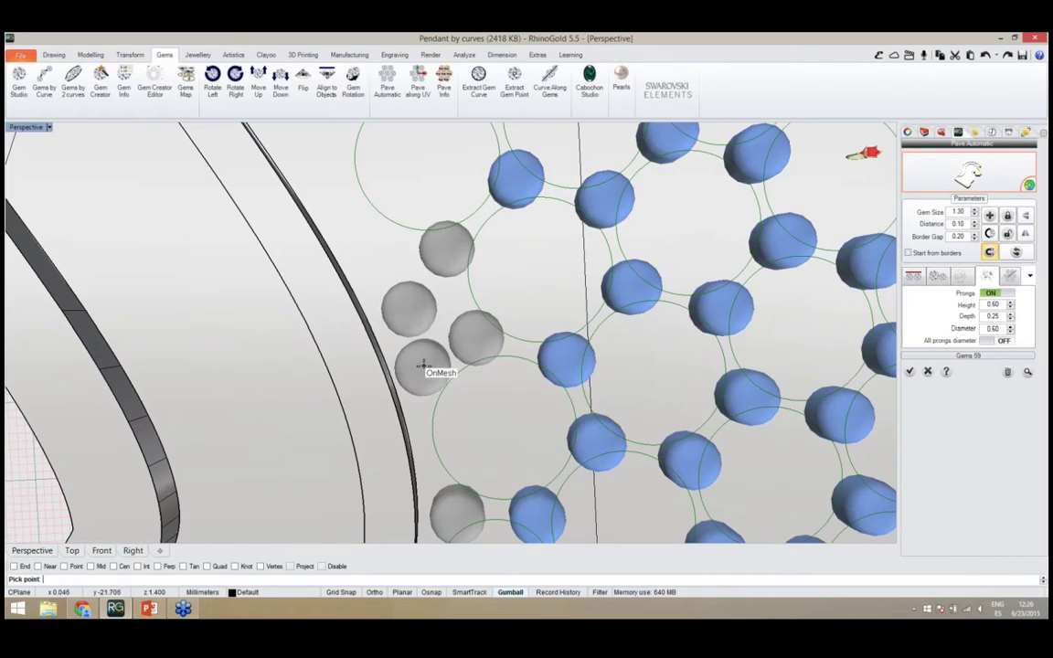
pyautogui.click(427, 375)
pyautogui.click(381, 242)
pyautogui.scroll(-4, 425, 366)
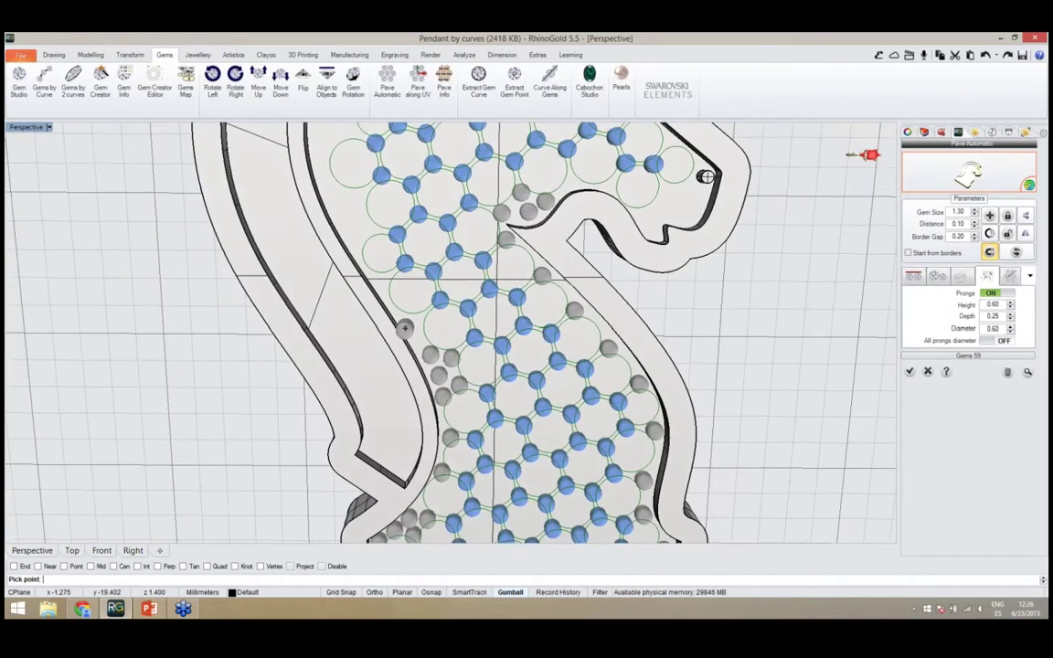
# Add single prongs between the outer gems along the mane-side border at mid-neck
pyautogui.scroll(5, 404, 327)
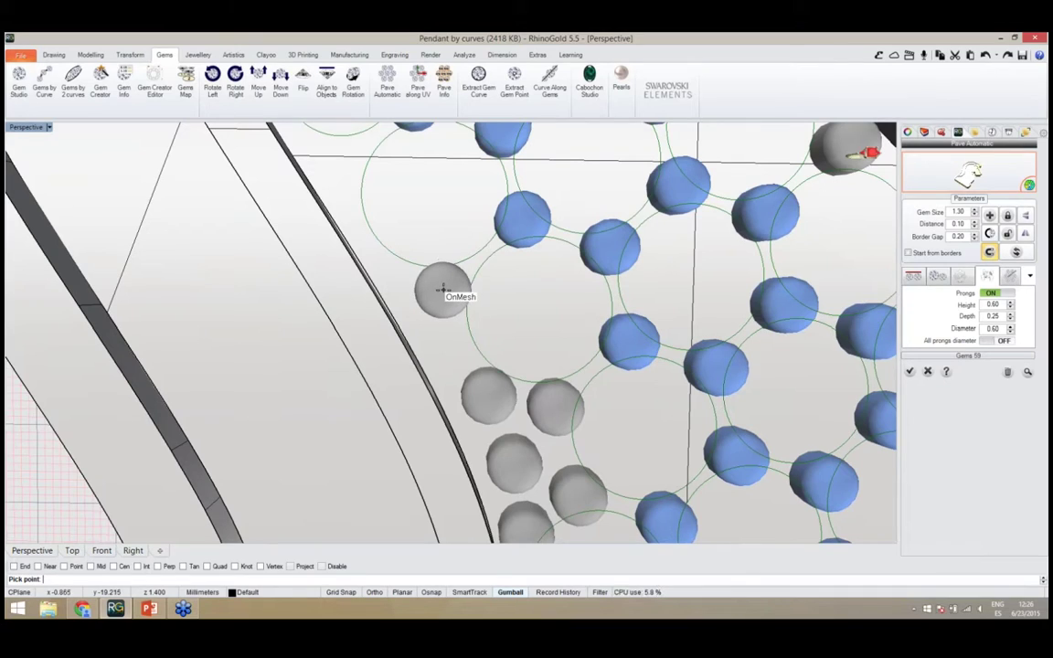
pyautogui.scroll(-4, 443, 290)
pyautogui.scroll(4, 435, 292)
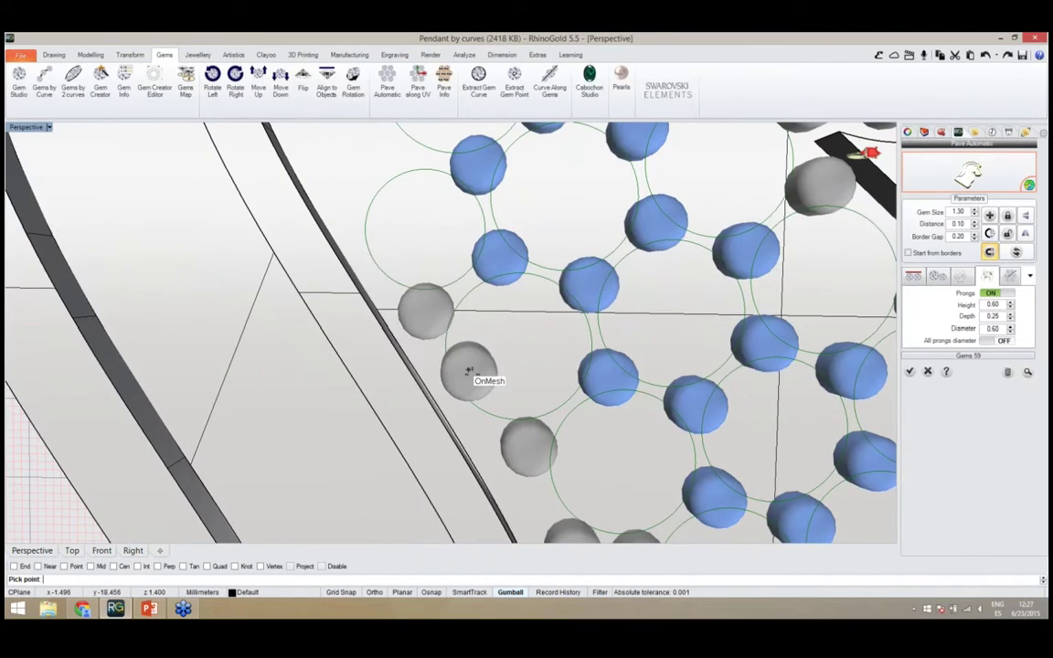
pyautogui.scroll(-4, 430, 316)
pyautogui.scroll(4, 435, 302)
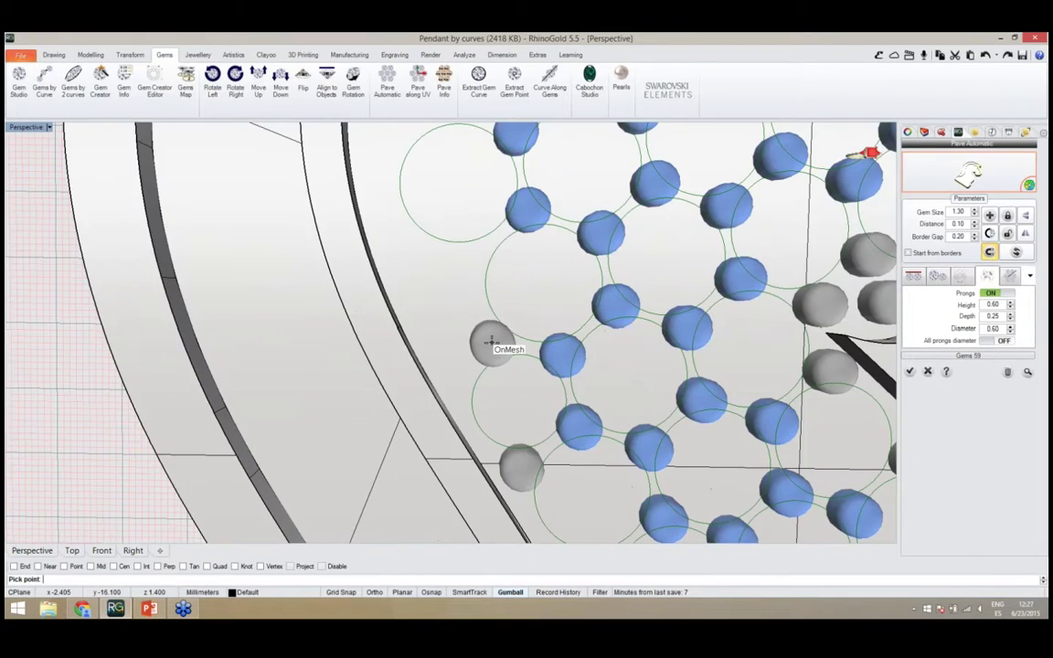
# Fill the gap between the upper neck gems and the mane-side border with a cluster of prongs
pyautogui.click(494, 342)
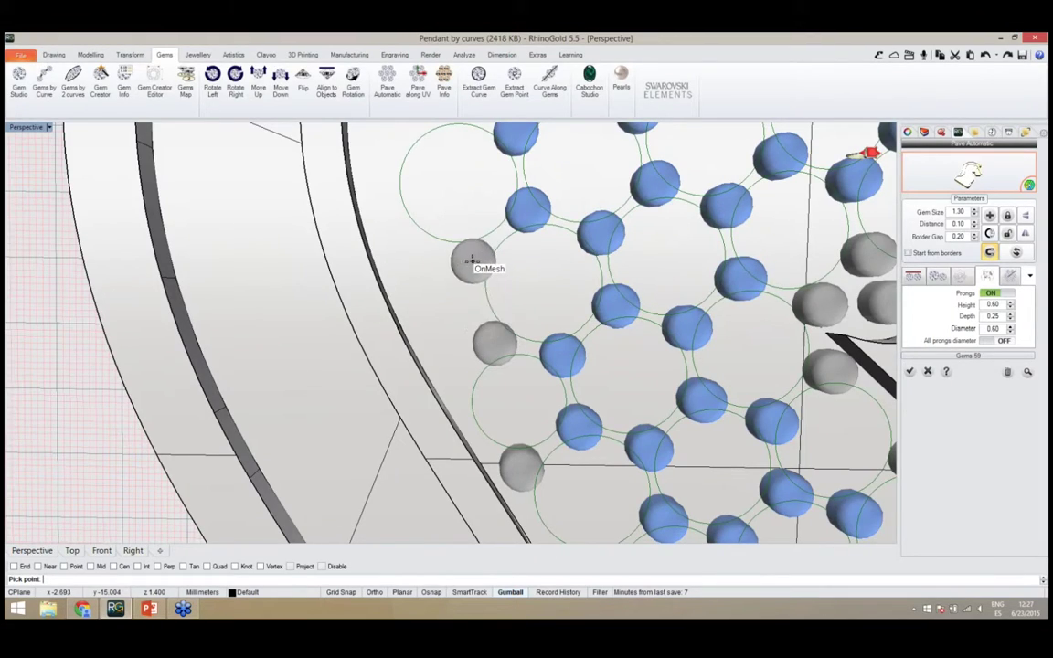
pyautogui.click(466, 266)
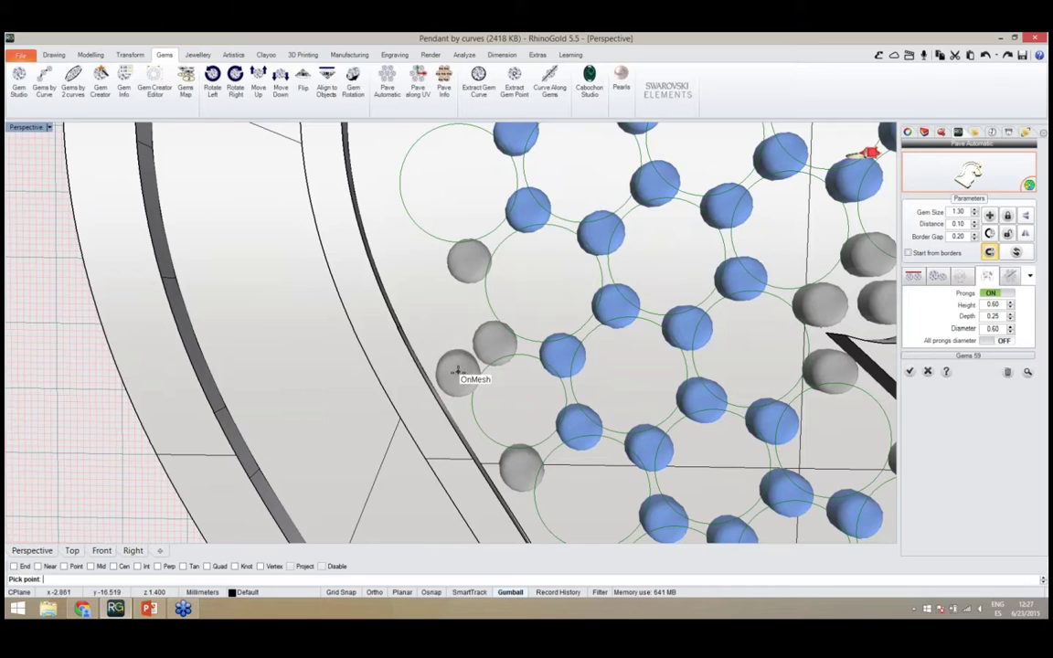
pyautogui.click(458, 373)
pyautogui.click(410, 246)
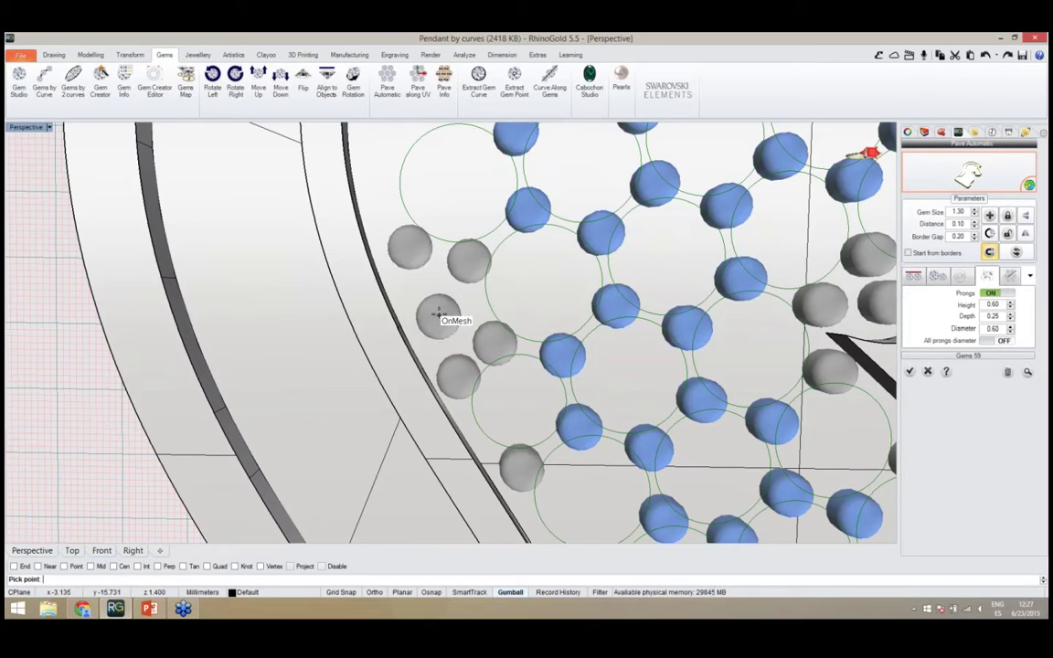
pyautogui.scroll(-5, 438, 313)
# Add prongs beside the outer gems along the curved border at the back of the head
pyautogui.scroll(6, 423, 242)
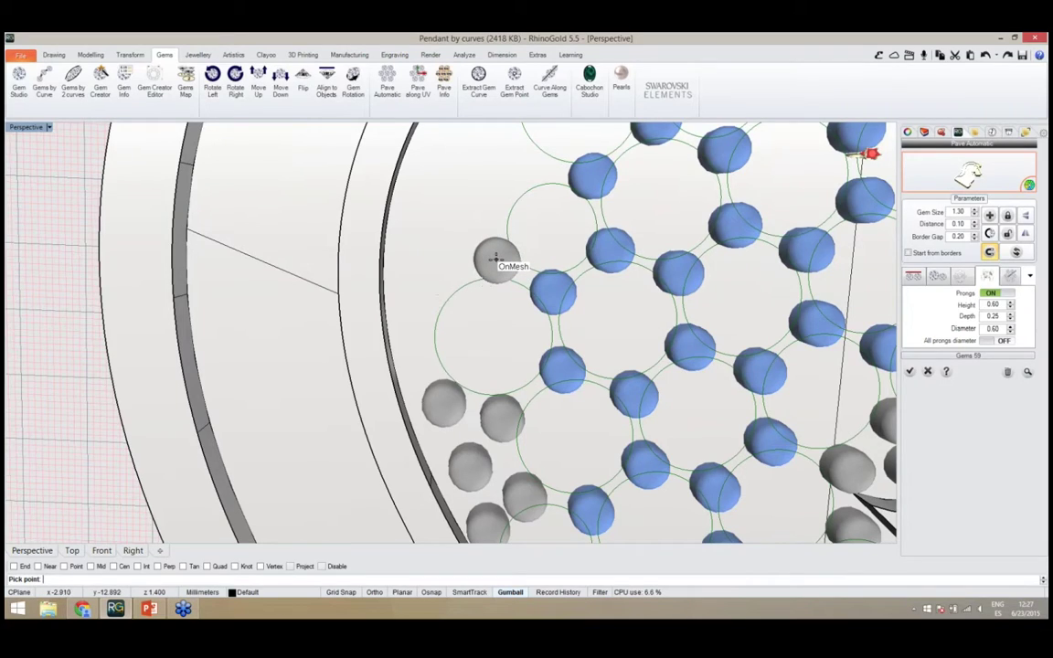
pyautogui.click(494, 258)
pyautogui.click(534, 167)
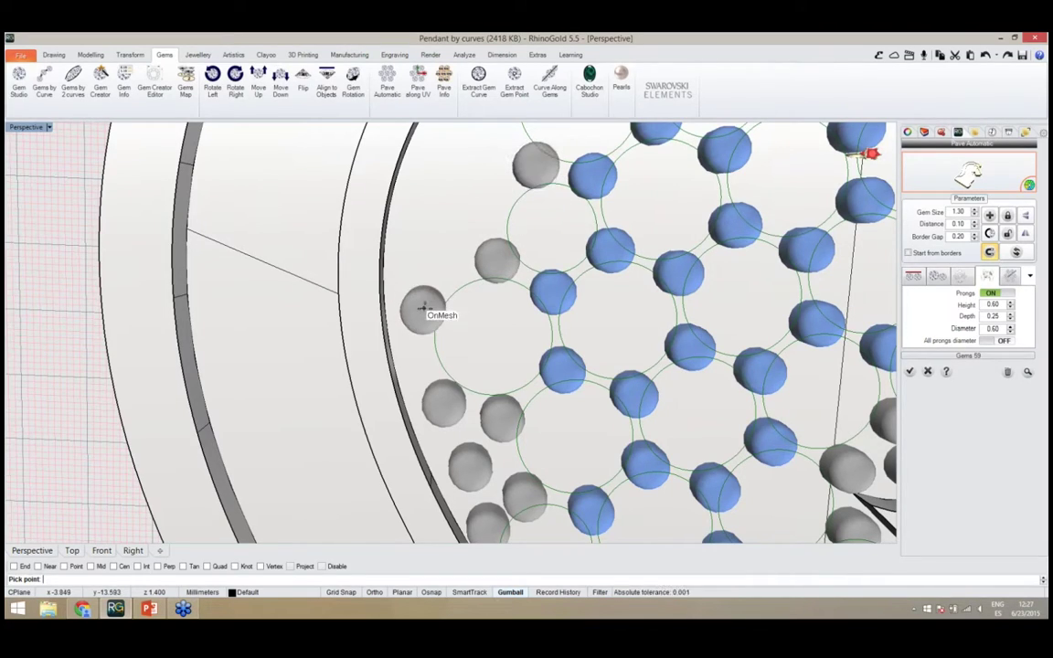
pyautogui.click(422, 309)
pyautogui.scroll(-5, 419, 338)
pyautogui.scroll(5, 471, 243)
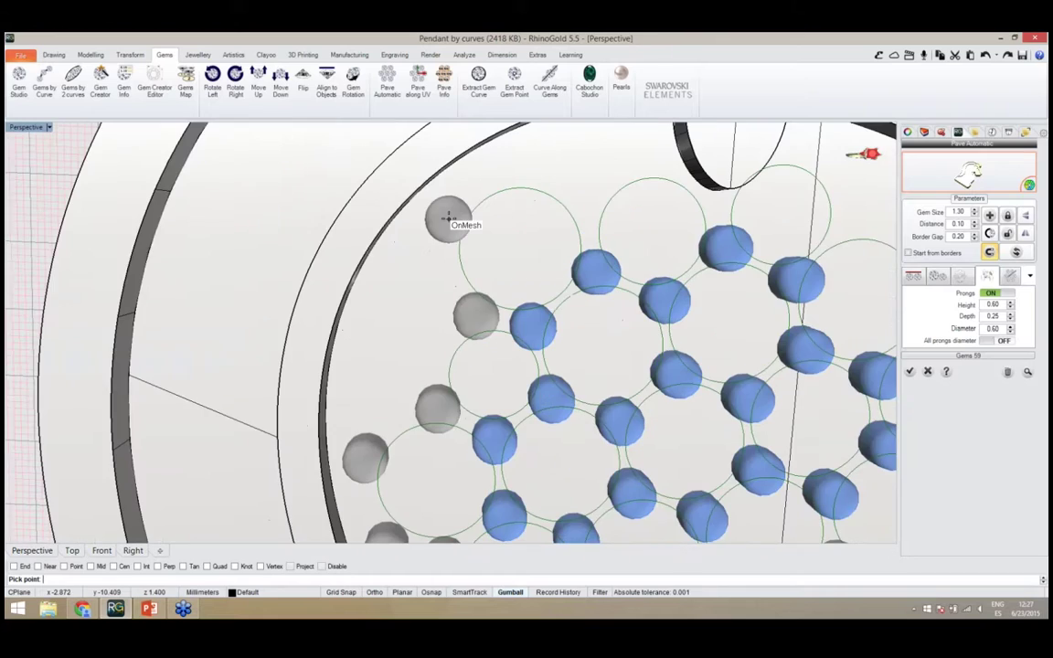
pyautogui.click(448, 217)
pyautogui.scroll(-5, 419, 238)
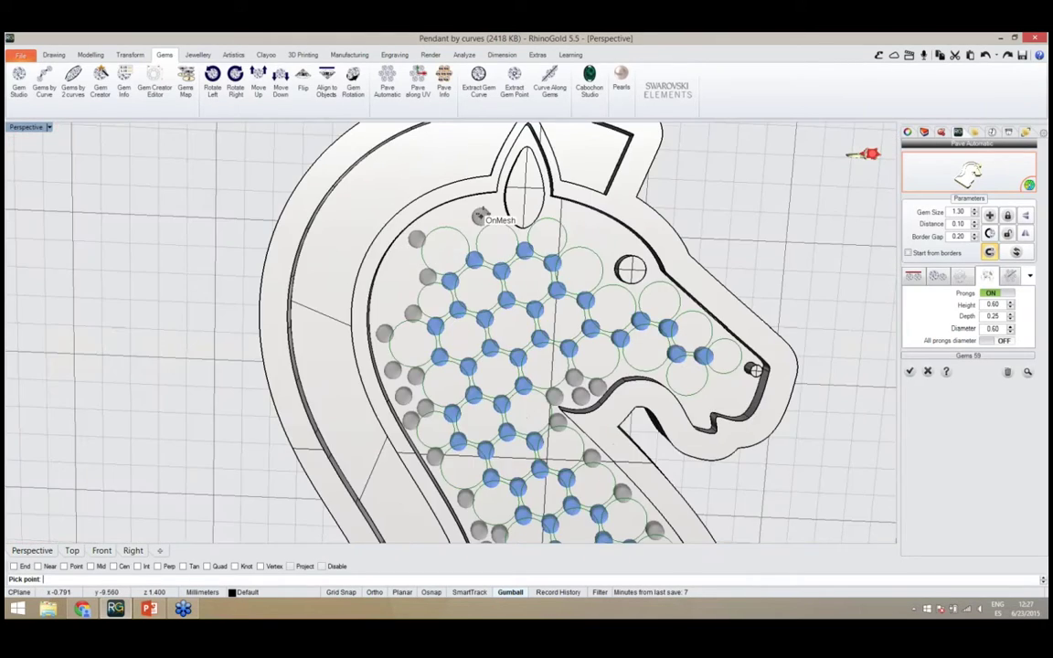
# Place prongs above and between the top gems behind the ear, filling the space below the border
pyautogui.scroll(5, 466, 242)
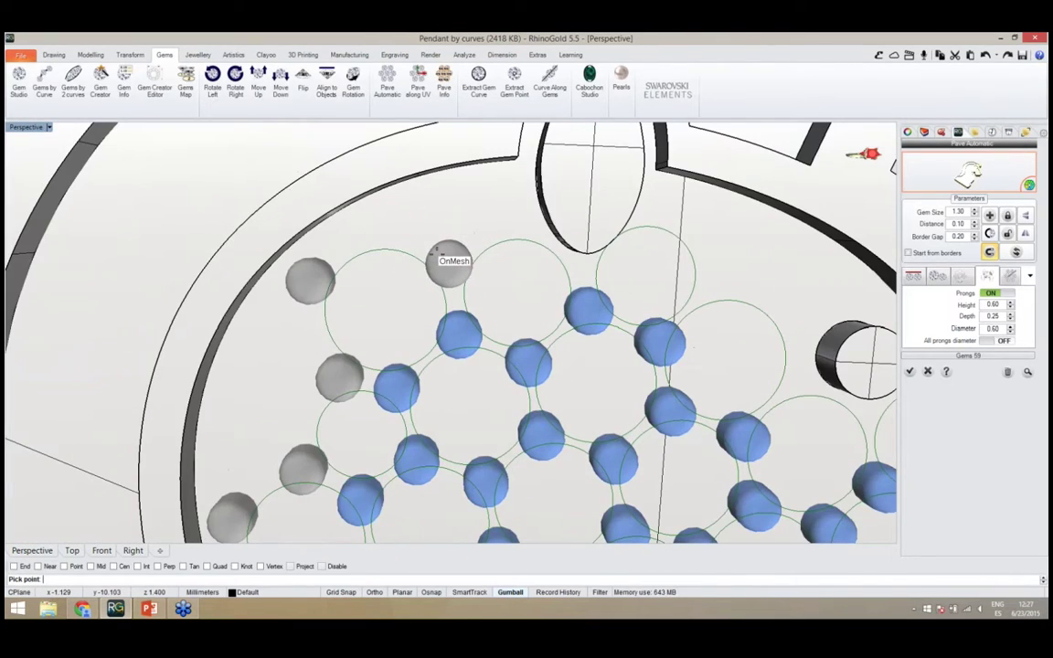
pyautogui.click(439, 254)
pyautogui.click(391, 225)
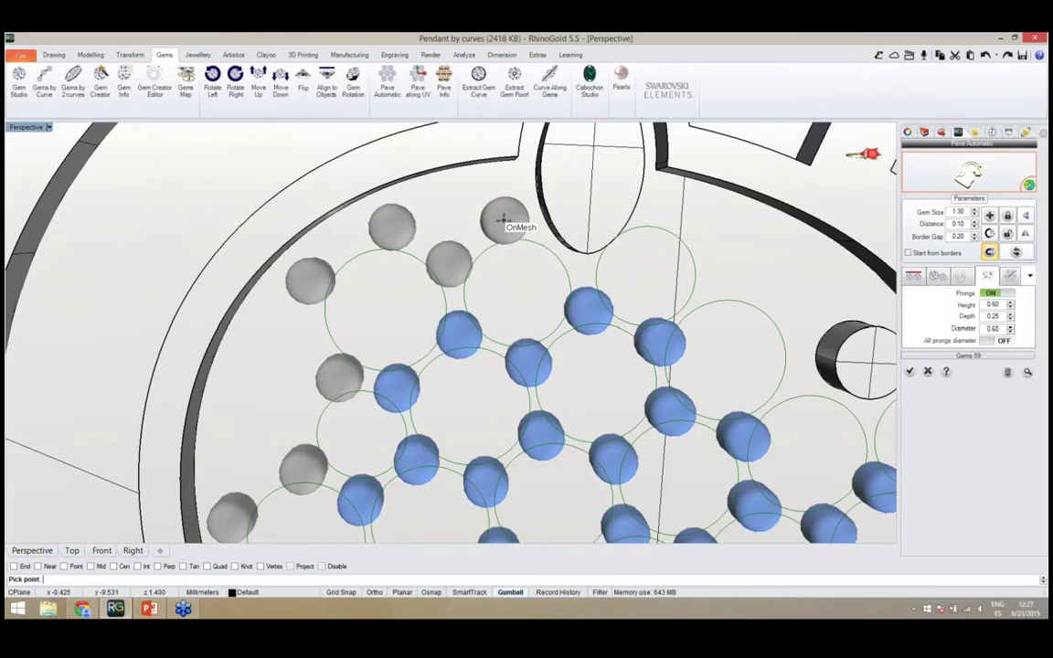
pyautogui.click(504, 219)
pyautogui.click(446, 201)
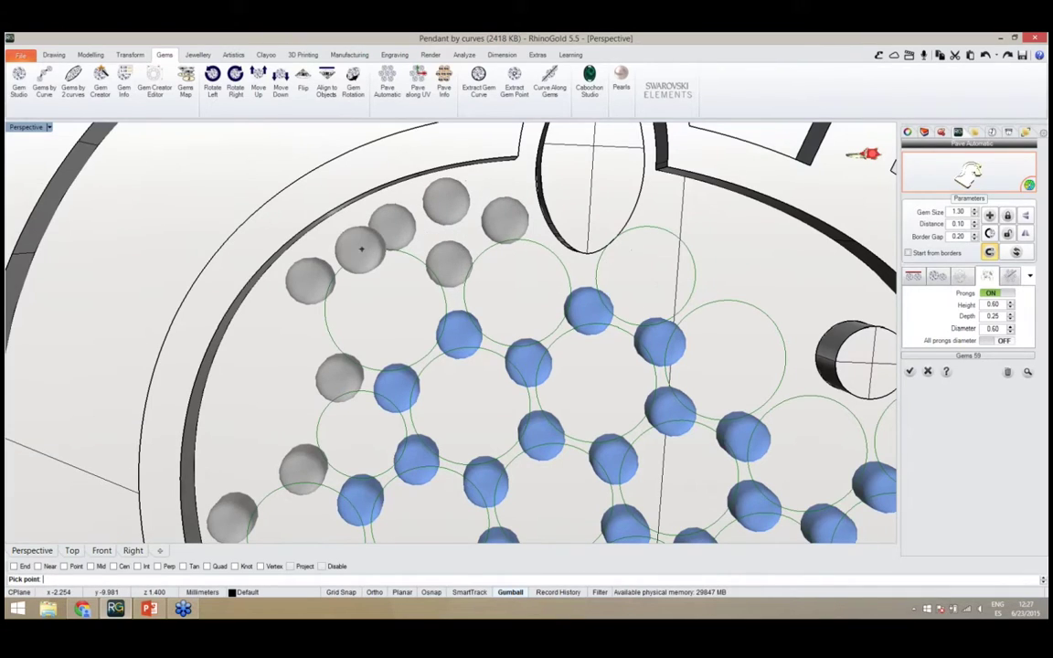
# Add prongs around the outer gems on the forehead between the ear and the round eye hole
pyautogui.scroll(-6, 360, 248)
pyautogui.scroll(6, 473, 242)
pyautogui.click(456, 293)
pyautogui.click(410, 228)
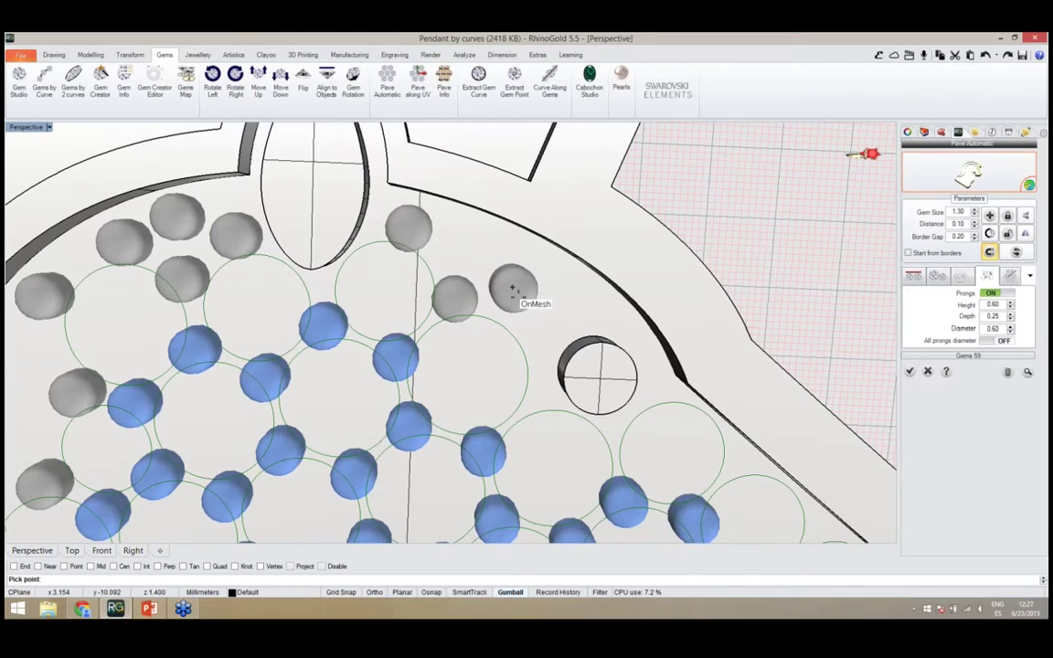
pyautogui.click(536, 329)
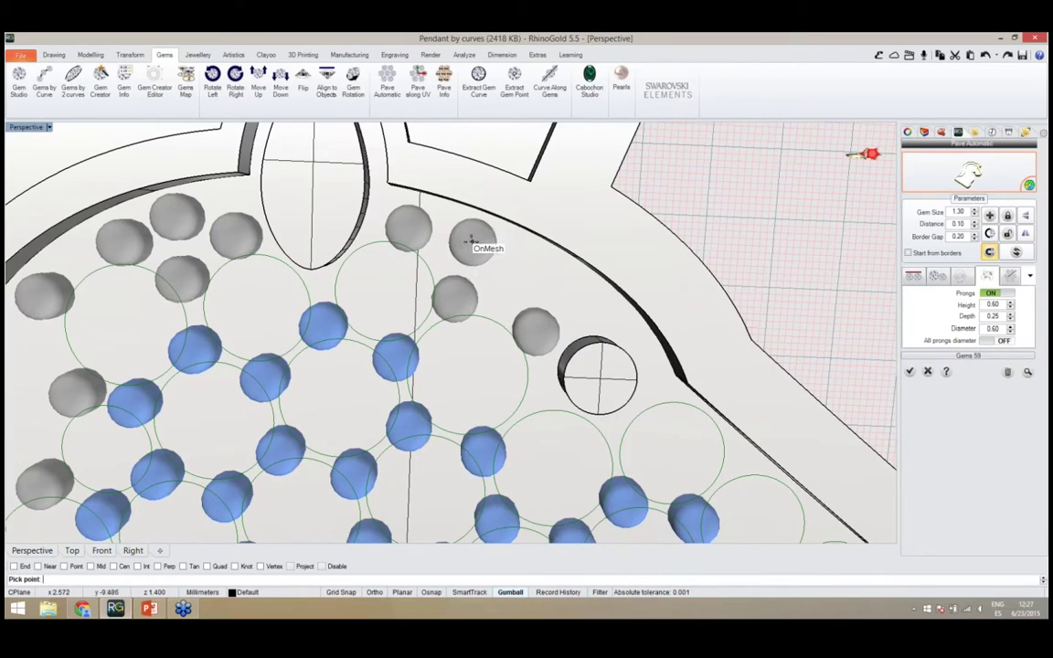
pyautogui.click(467, 237)
pyautogui.scroll(-5, 508, 283)
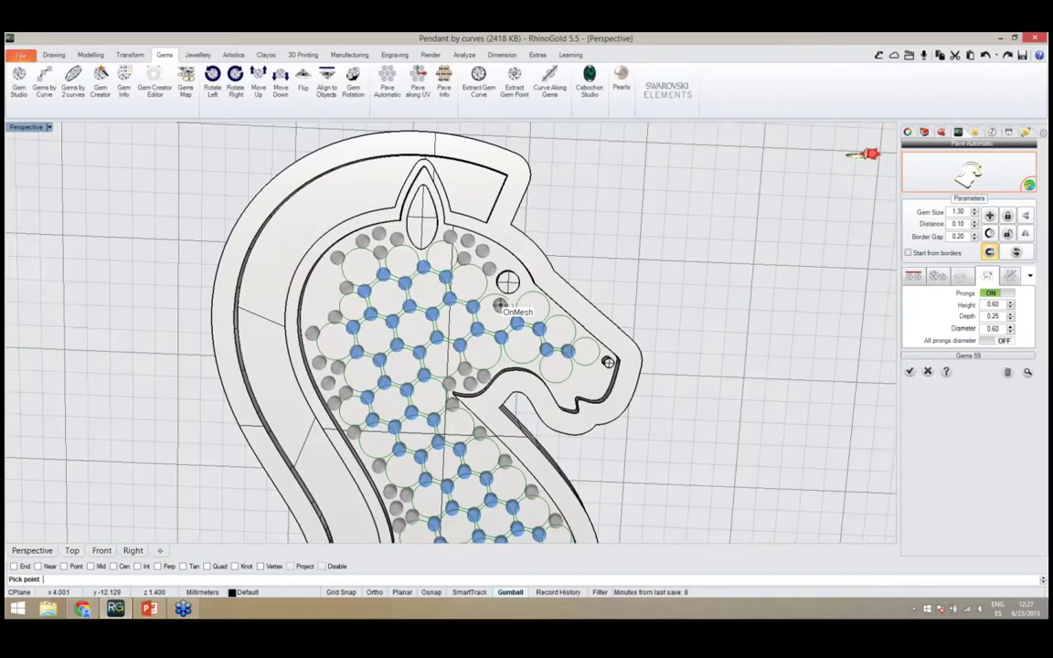
# Add prongs around the gems beside and below the eye hole, up to the front border of the face
pyautogui.scroll(5, 498, 305)
pyautogui.click(469, 267)
pyautogui.click(549, 302)
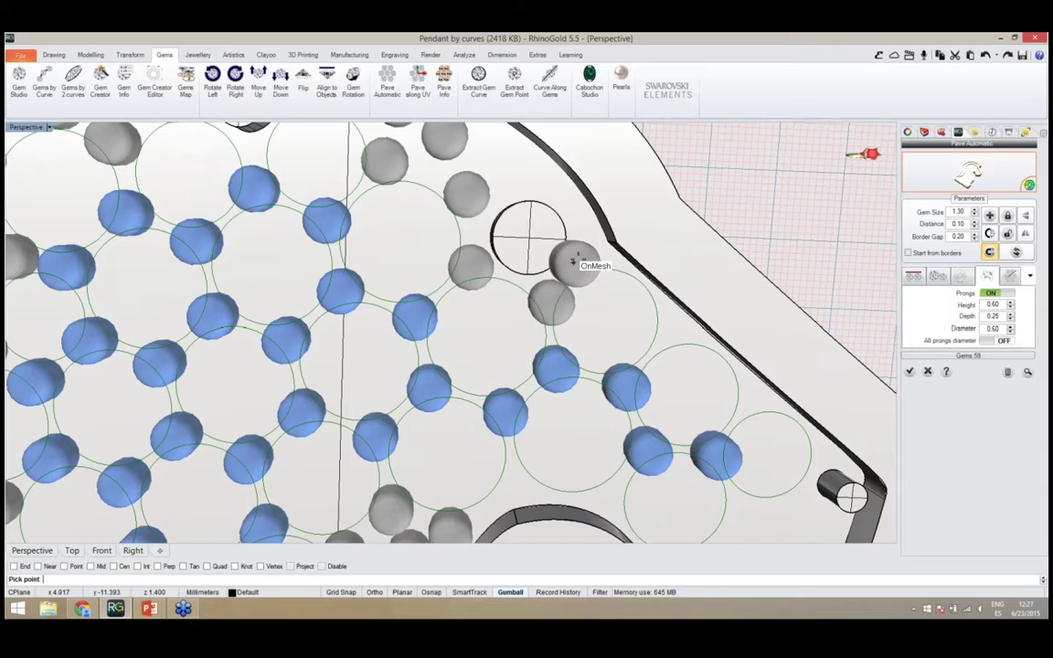
pyautogui.moveTo(594, 264); pyautogui.dragTo(550, 262, button='right')
pyautogui.scroll(5, 608, 329)
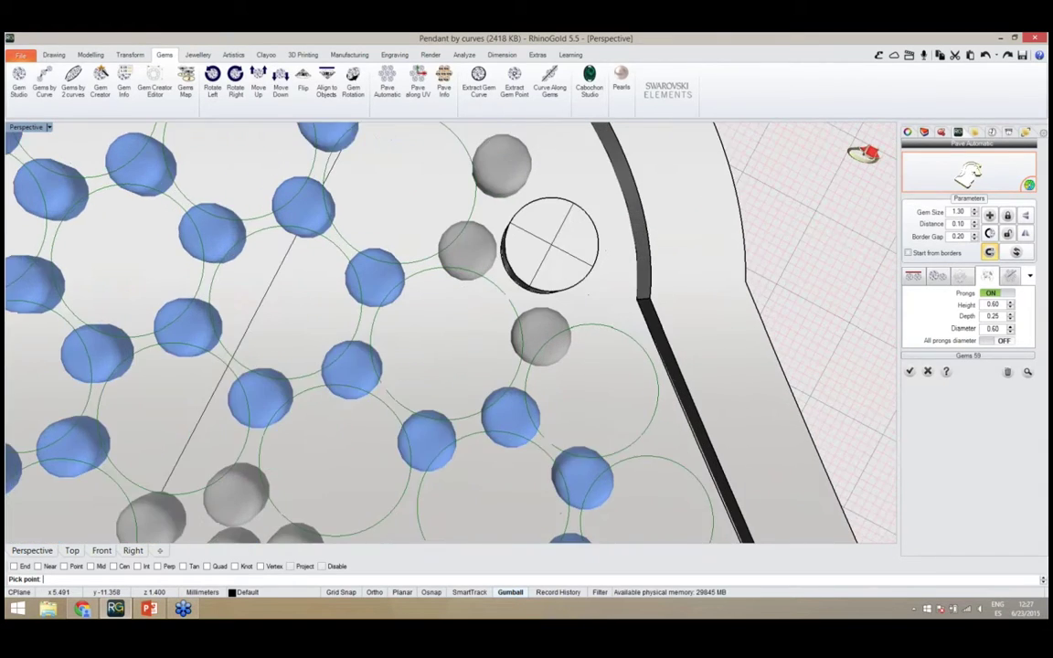
pyautogui.moveTo(588, 334); pyautogui.dragTo(604, 360, button='right')
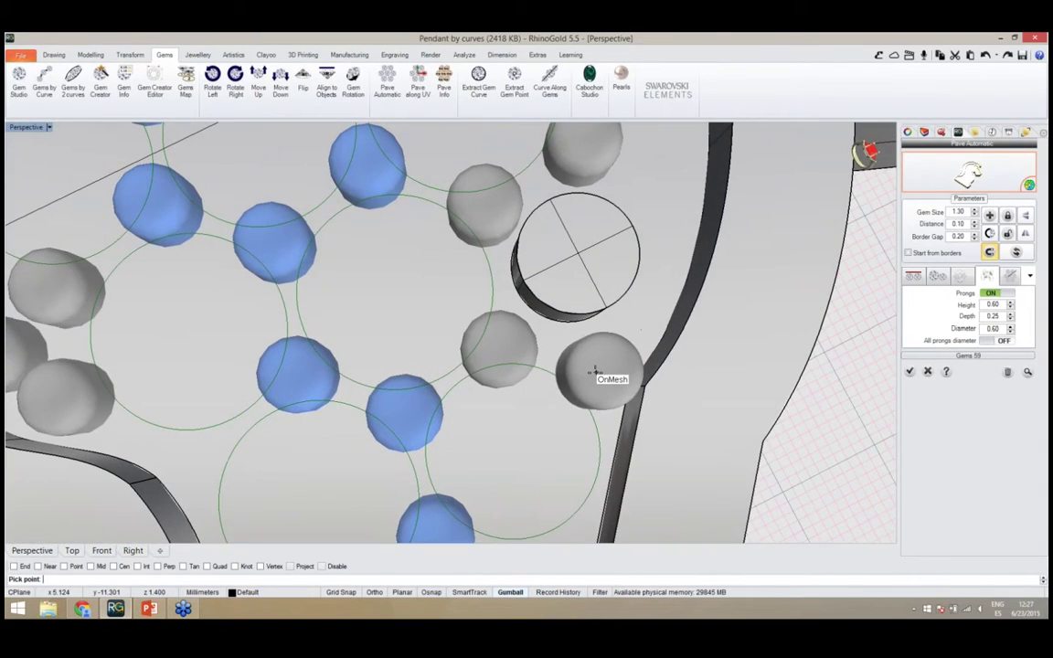
pyautogui.scroll(-10, 532, 299)
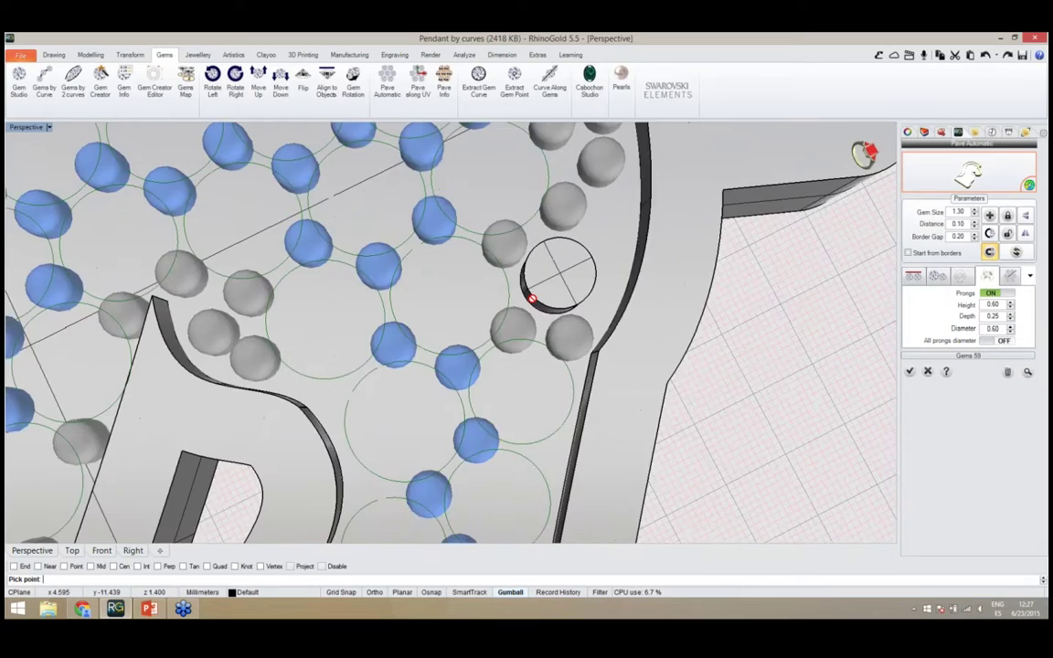
# Add prongs beside the outer gems along the straight front border of the face, down to the last gem of the muzzle
pyautogui.scroll(9, 532, 391)
pyautogui.moveTo(531, 390); pyautogui.dragTo(480, 392, button='right')
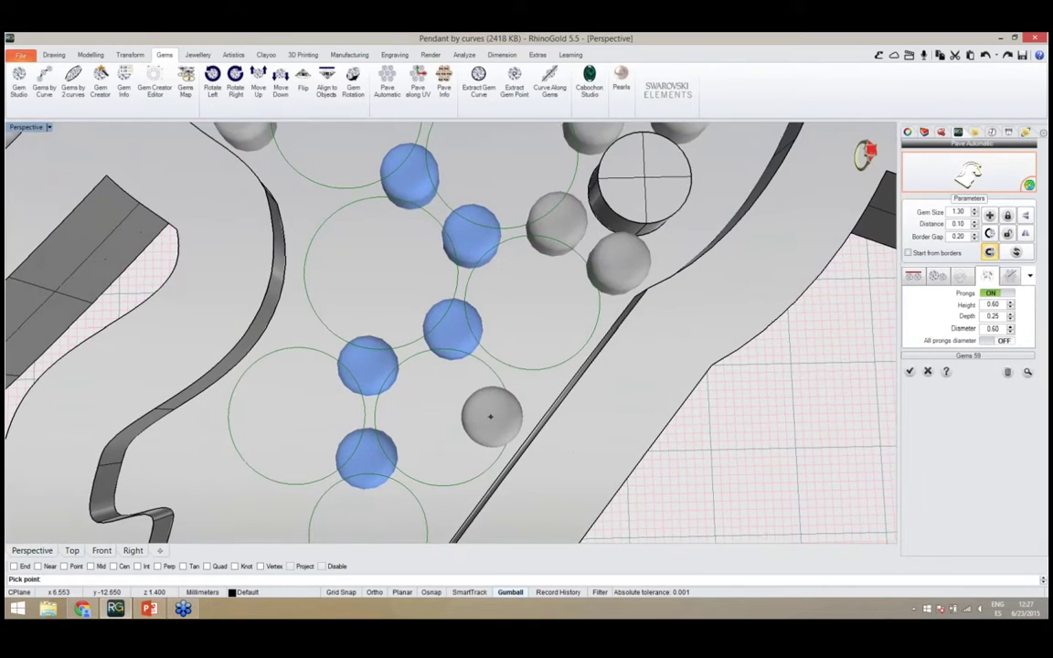
pyautogui.scroll(-4, 512, 375)
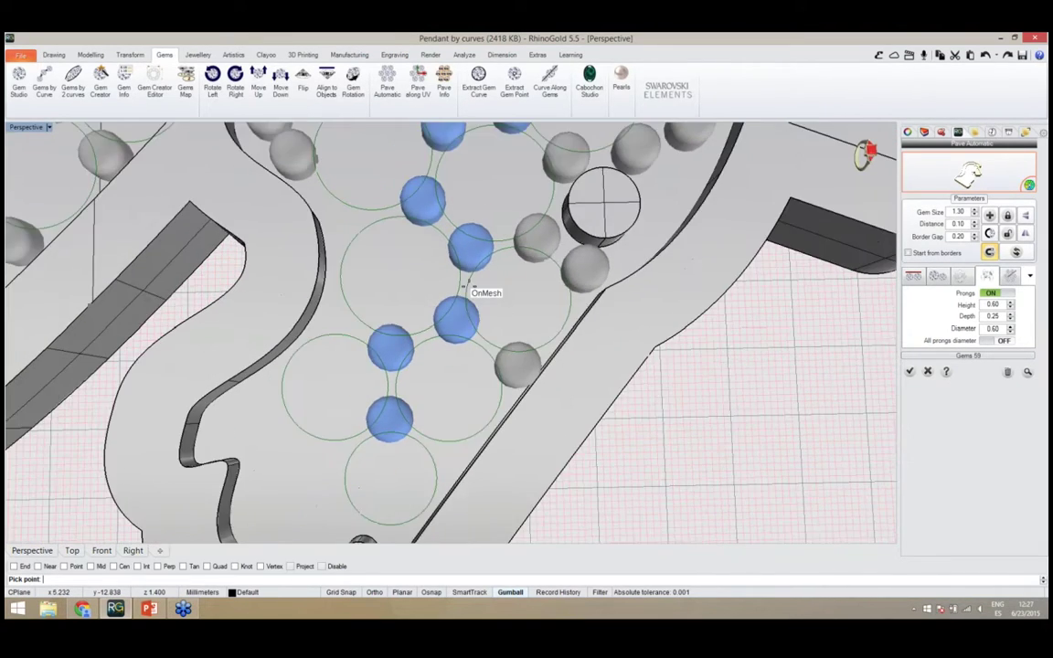
pyautogui.scroll(4, 457, 388)
pyautogui.click(455, 401)
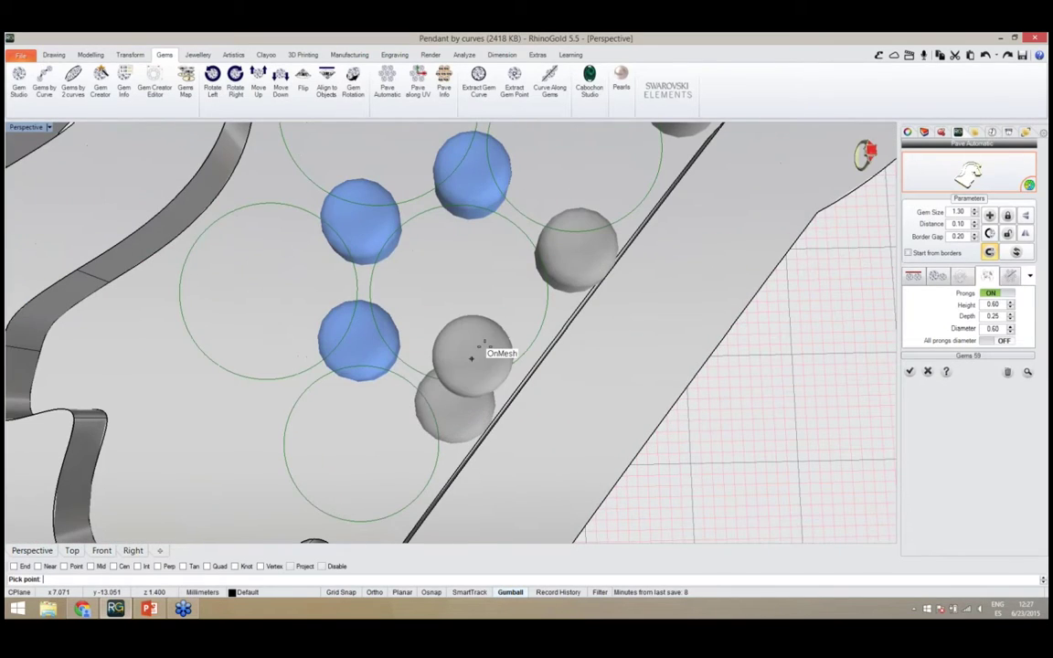
pyautogui.scroll(-4, 484, 348)
pyautogui.scroll(4, 405, 395)
pyautogui.scroll(3, 405, 395)
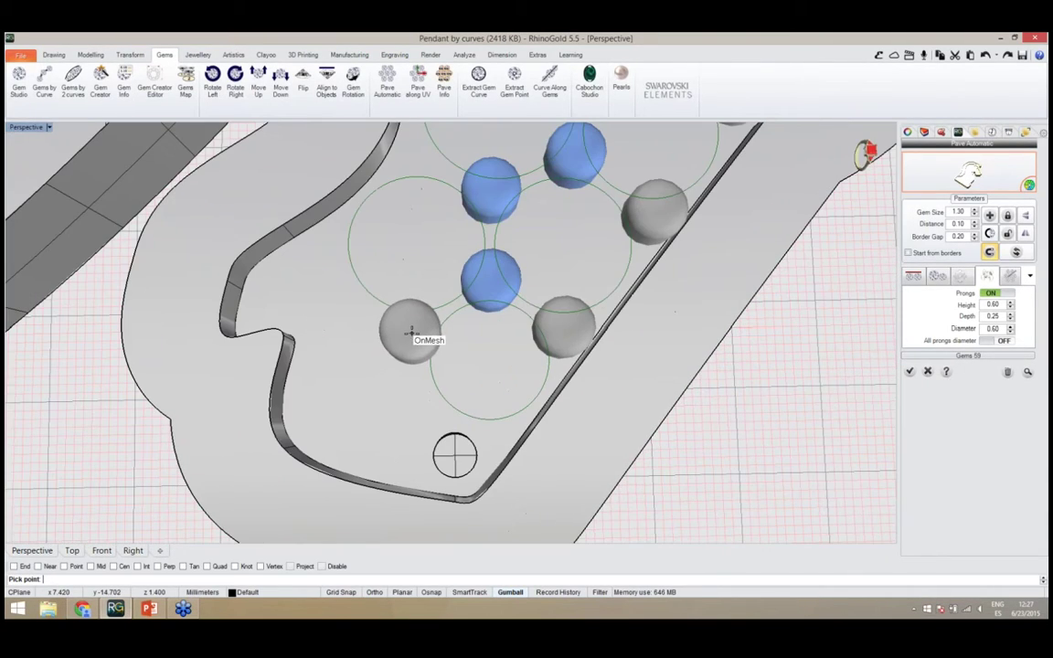
# Place prongs below the last gems of the muzzle, filling the space down to the nostril hole and mouth border
pyautogui.moveTo(411, 335); pyautogui.dragTo(494, 345, button='right')
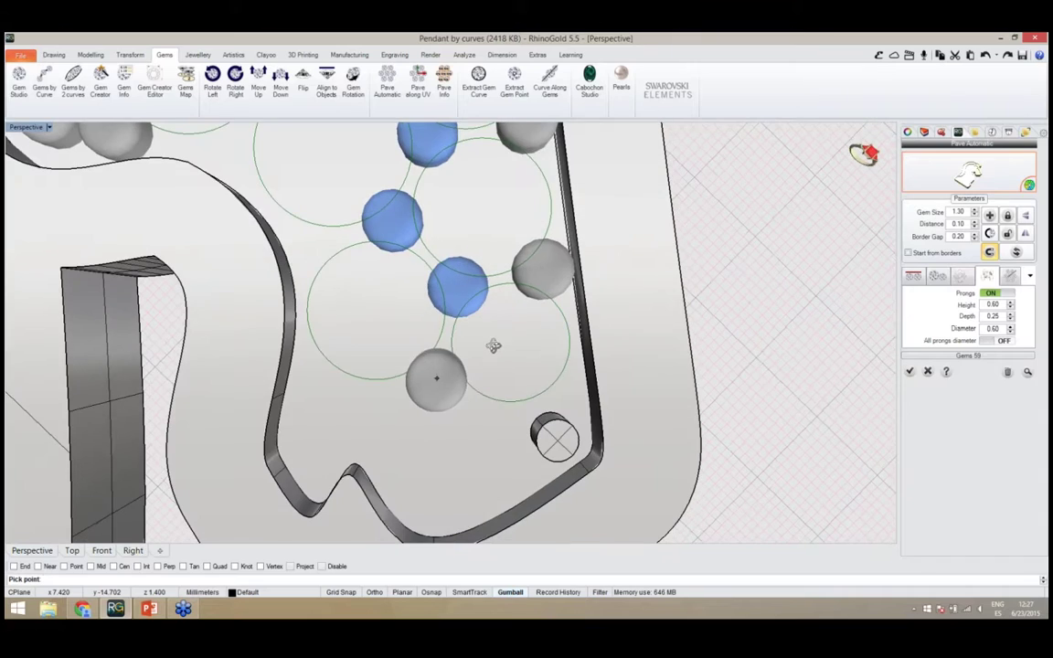
pyautogui.click(437, 375)
pyautogui.click(494, 433)
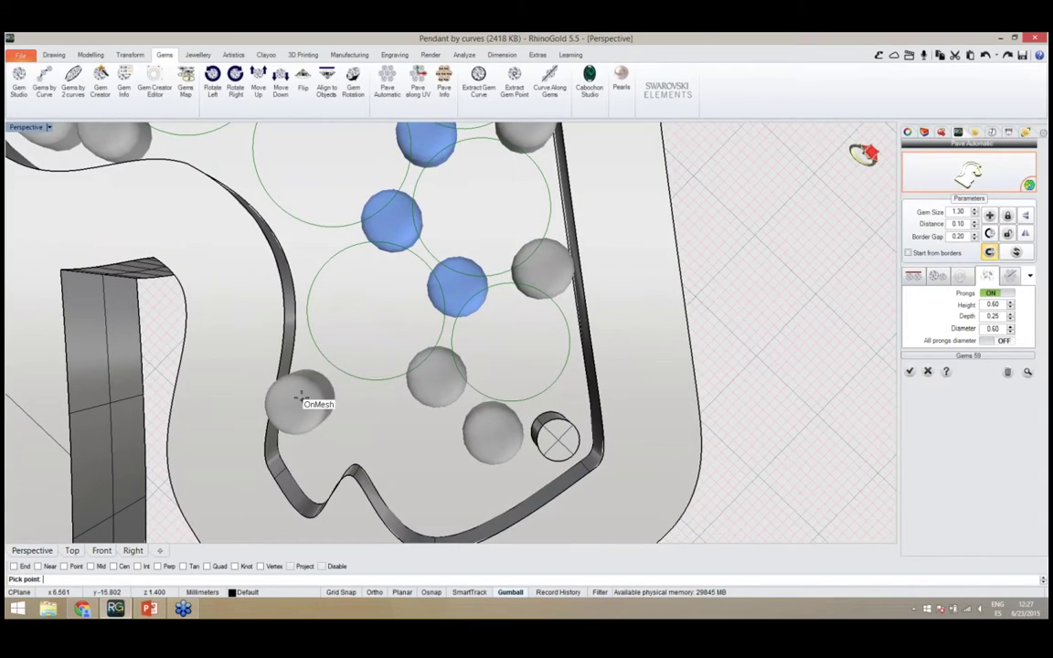
pyautogui.click(317, 391)
pyautogui.click(373, 423)
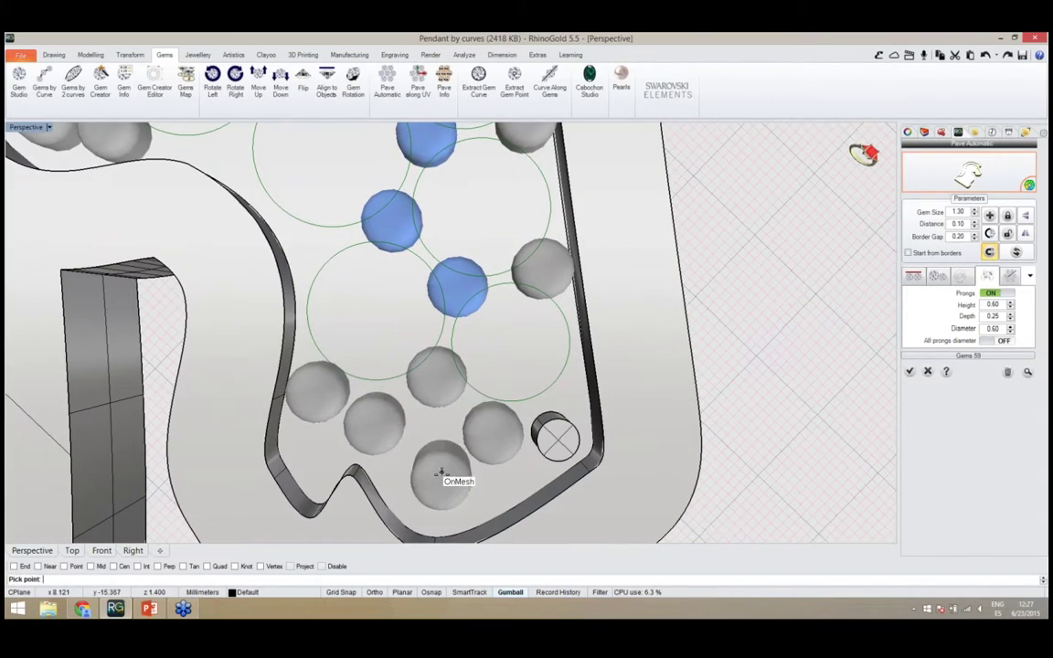
pyautogui.click(438, 479)
# Add prongs beside the lower gems of the face along the curved jaw border
pyautogui.scroll(-7, 550, 481)
pyautogui.moveTo(552, 457); pyautogui.dragTo(448, 393, button='right')
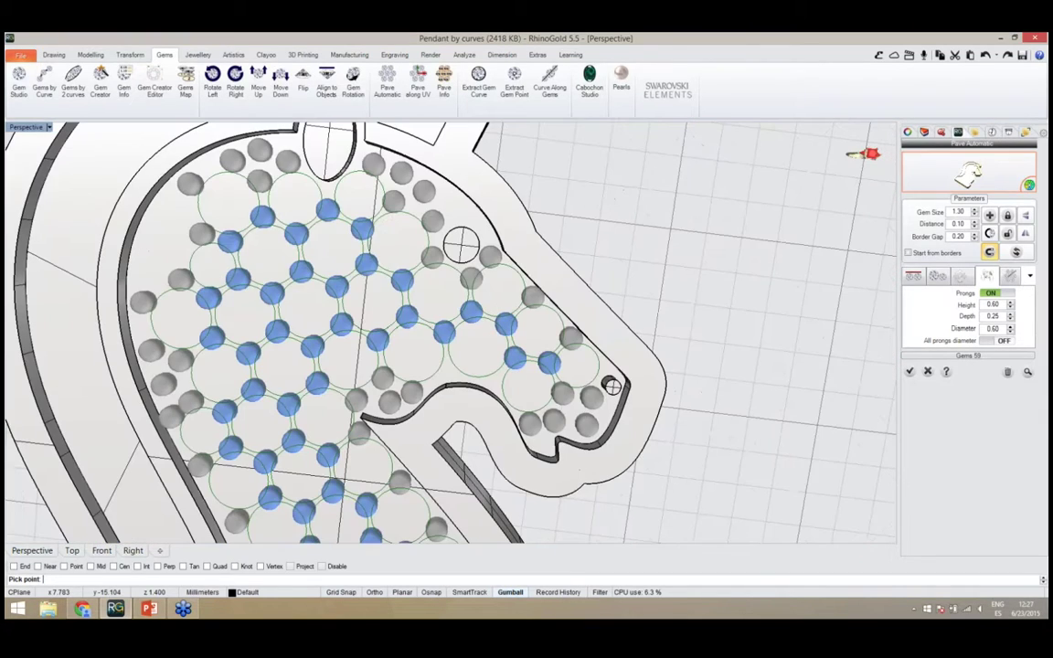
pyautogui.scroll(2, 447, 392)
pyautogui.scroll(4, 447, 392)
pyautogui.click(446, 340)
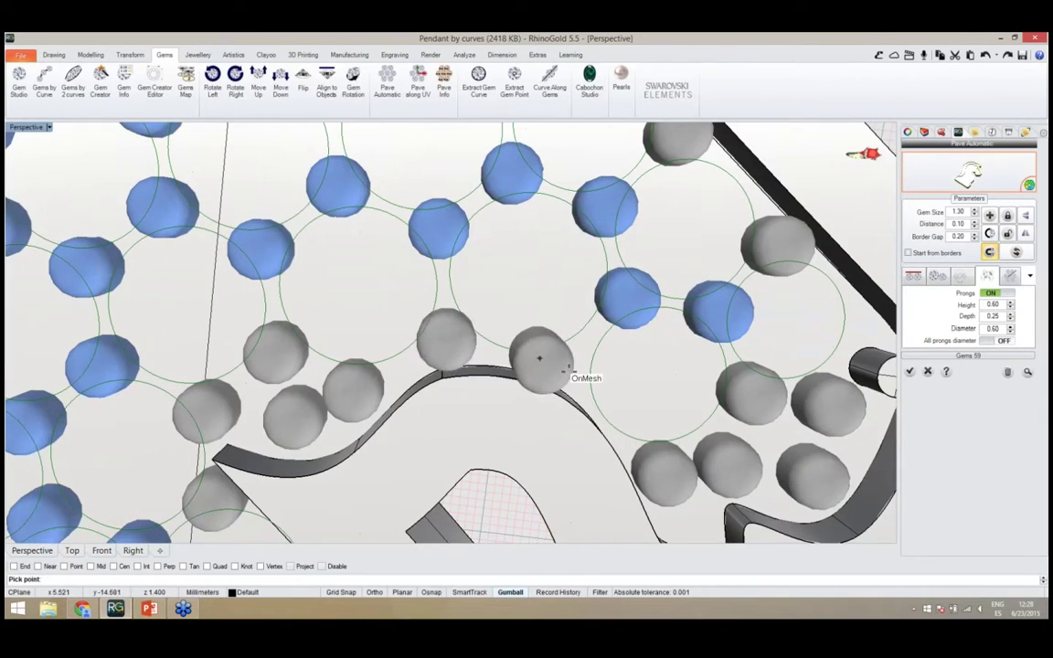
pyautogui.scroll(-5, 555, 251)
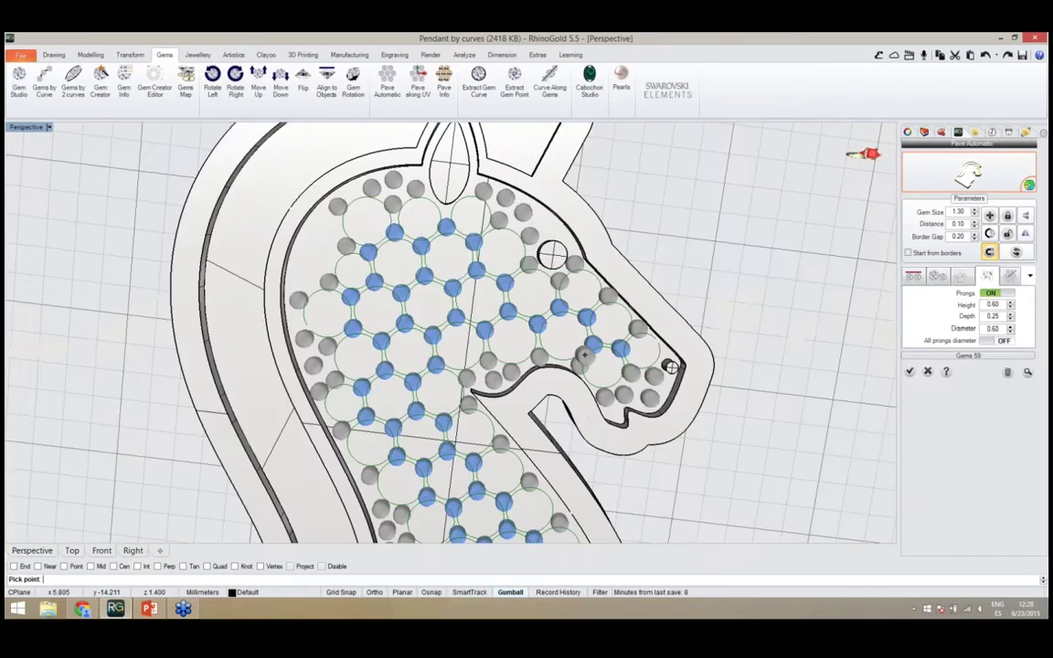
pyautogui.scroll(6, 430, 283)
# Fill the remaining gap at the back of the head with extra prongs between the outer gems and the border
pyautogui.click(535, 320)
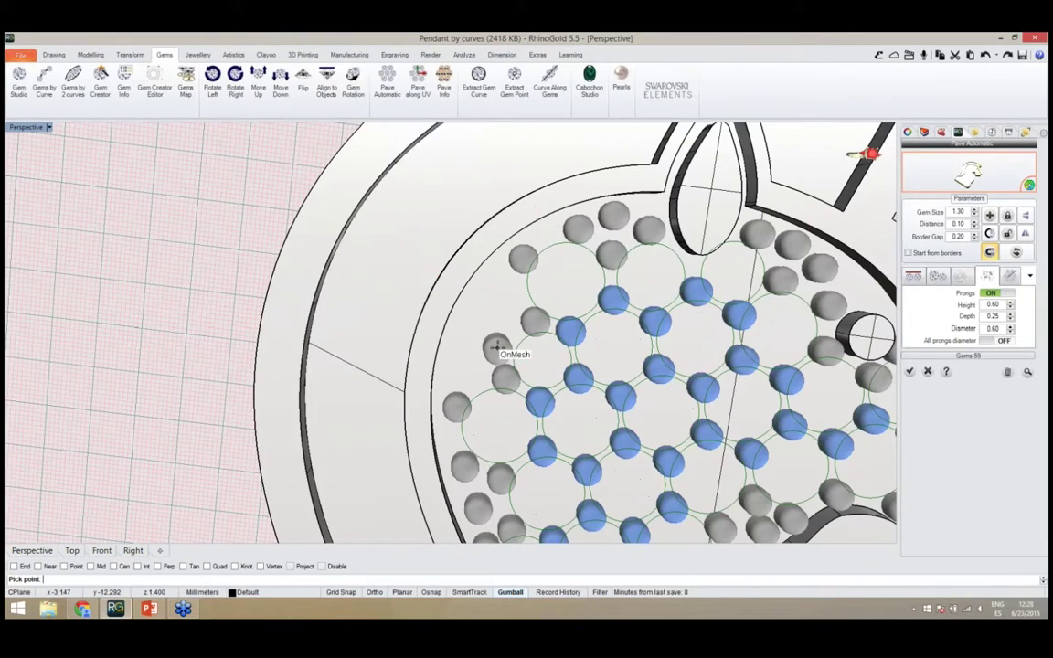
pyautogui.click(500, 341)
pyautogui.click(468, 369)
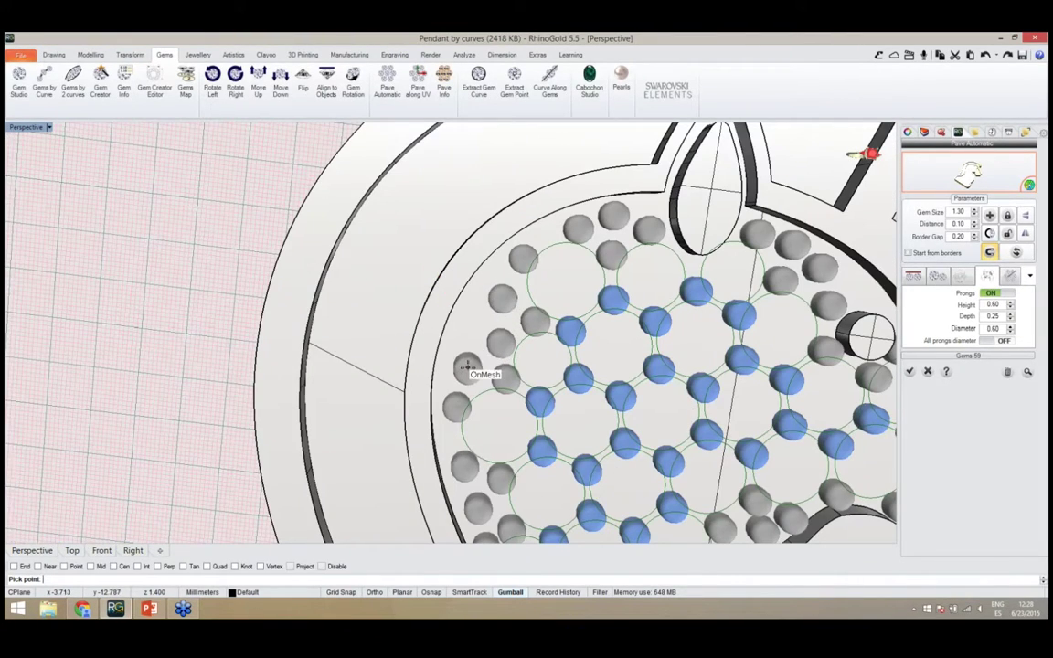
# Finish adding prongs and generate the automatic pavé on the horse-head pendant
pyautogui.scroll(-10, 464, 311)
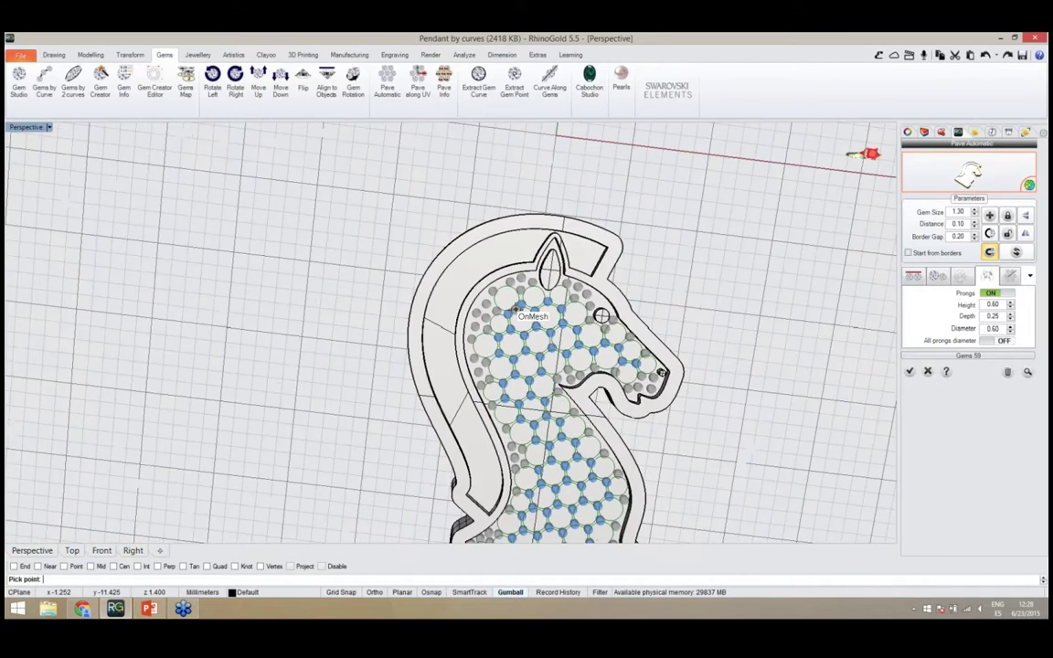
pyautogui.scroll(-2, 546, 351)
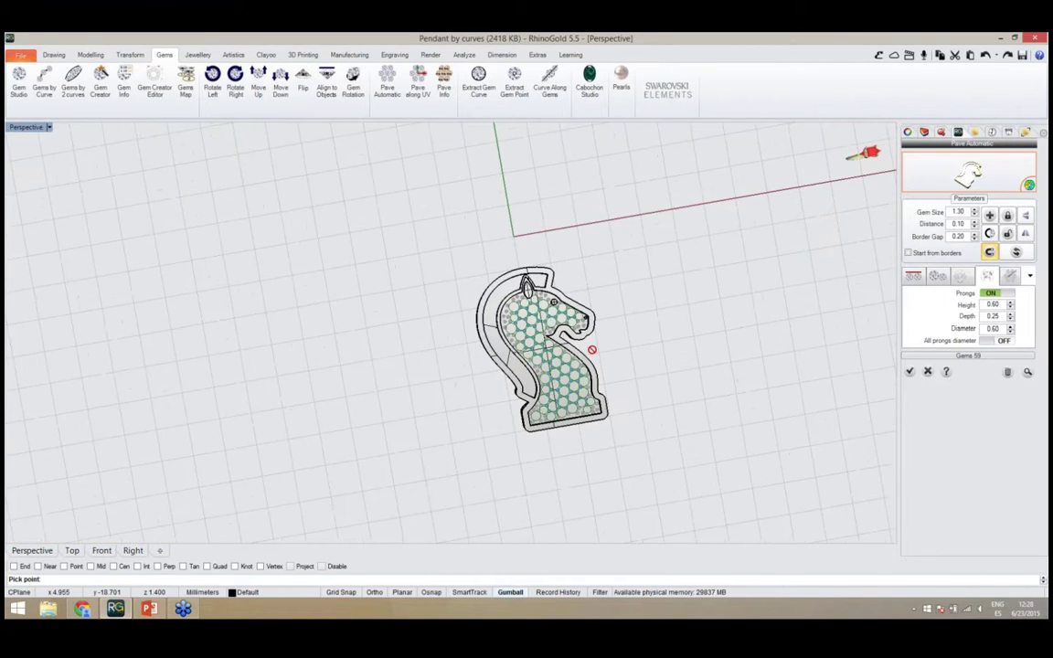
pyautogui.scroll(6, 545, 351)
pyautogui.scroll(-2, 514, 307)
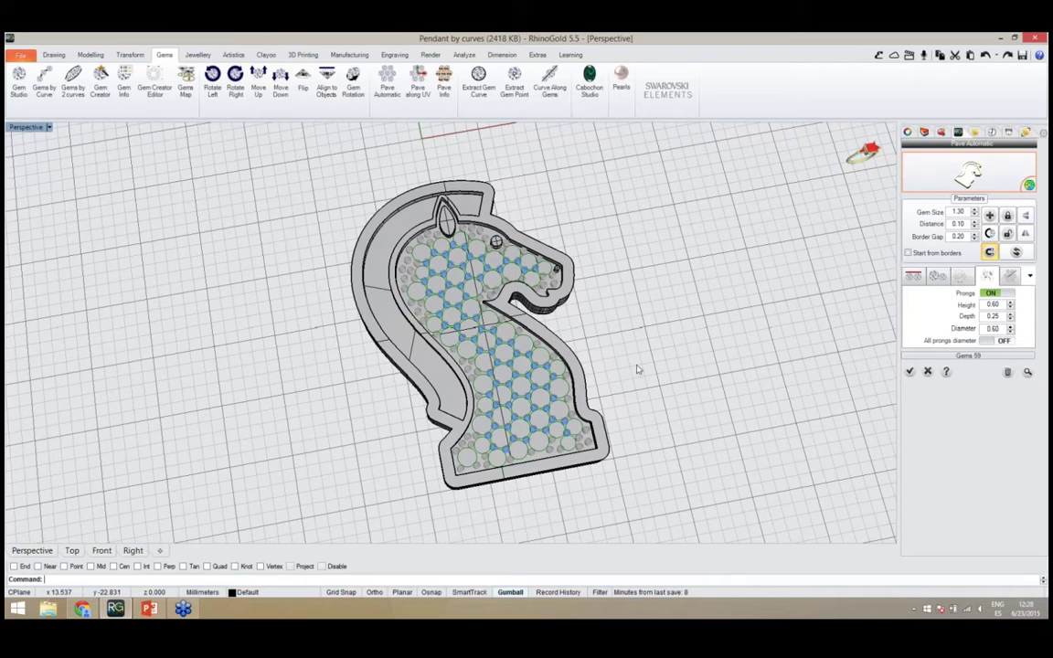
pyautogui.click(910, 372)
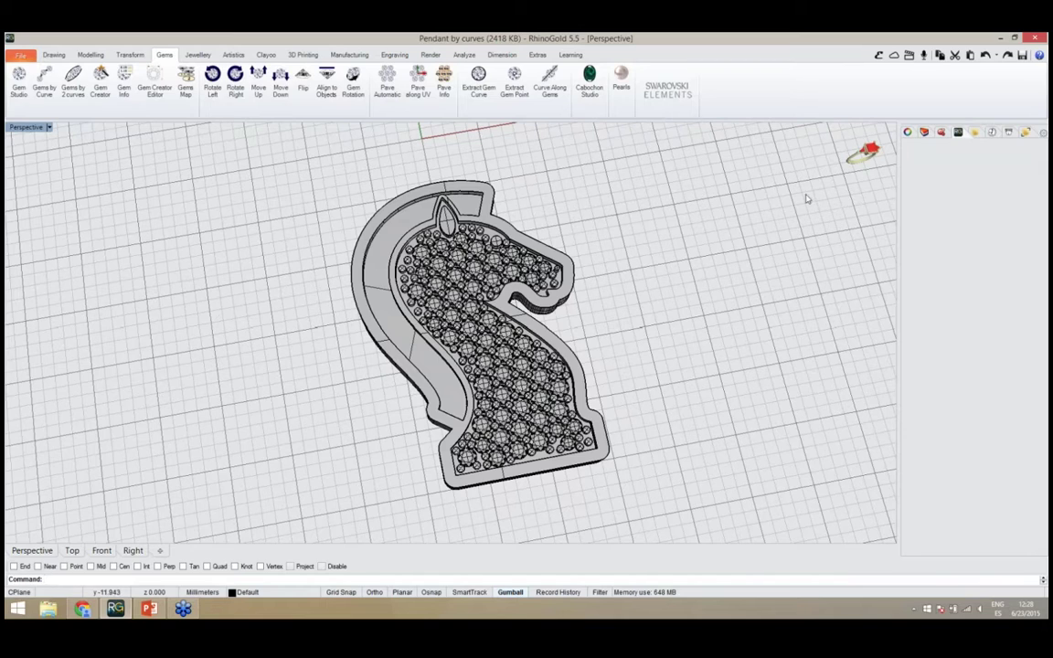
# Switch the viewport to a rendered display and examine the gems and prongs of the finished pavé
pyautogui.moveTo(825, 161)
pyautogui.click(816, 166)
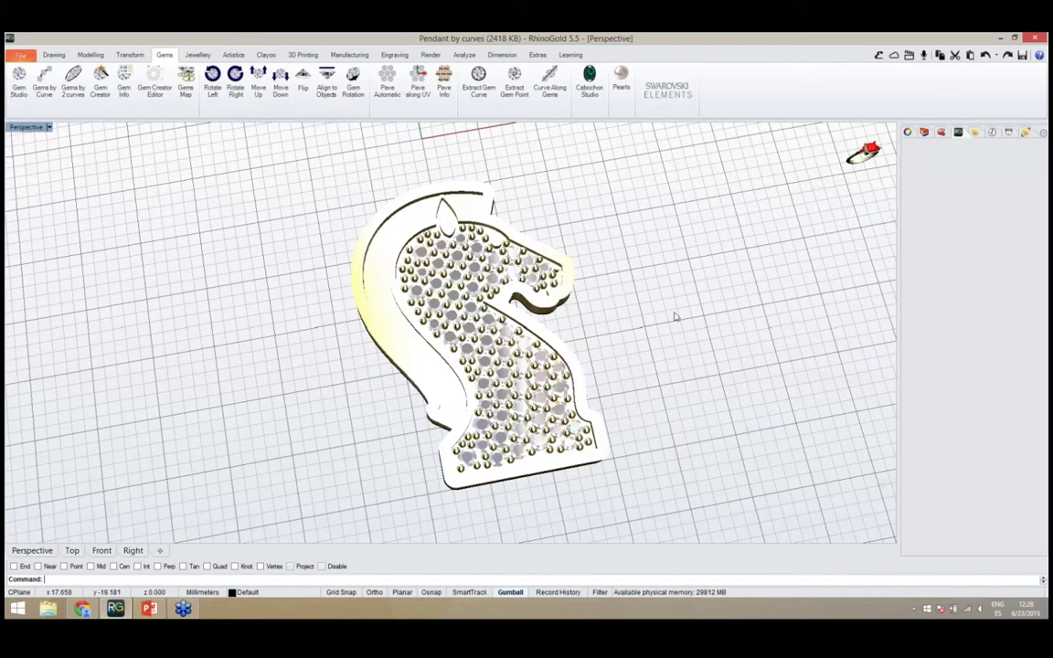
pyautogui.moveTo(675, 316); pyautogui.dragTo(640, 291, button='right')
pyautogui.scroll(3, 525, 331)
pyautogui.moveTo(302, 334); pyautogui.dragTo(413, 260, button='right')
pyautogui.scroll(-5, 454, 319)
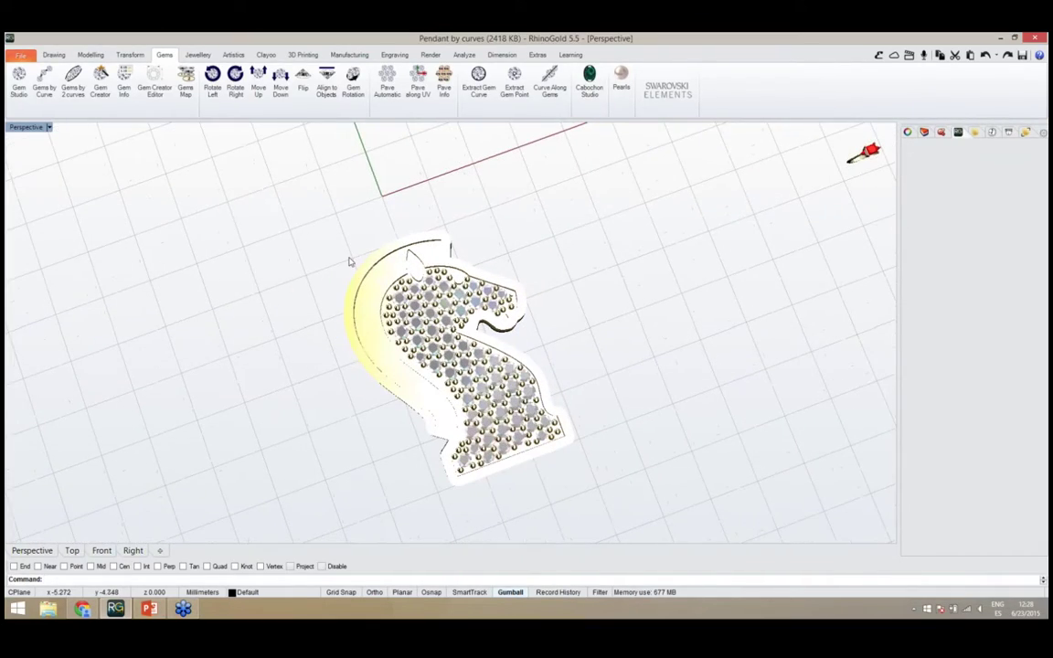
pyautogui.scroll(4, 383, 336)
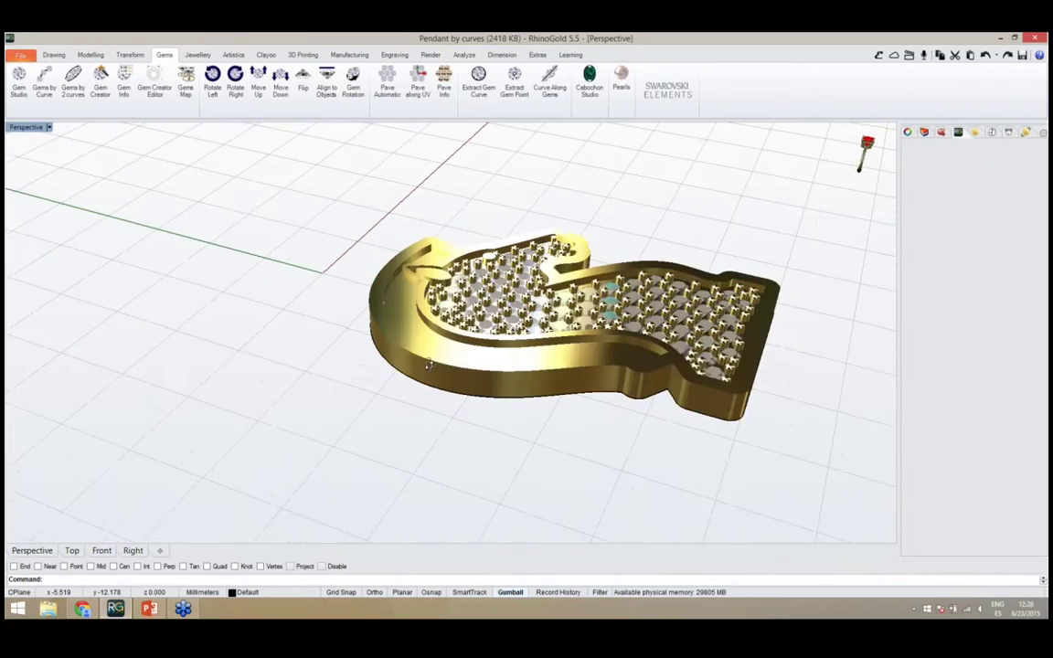
# Start a bail above the horse-head pendant and choose main curve 003 for it
pyautogui.click(197, 55)
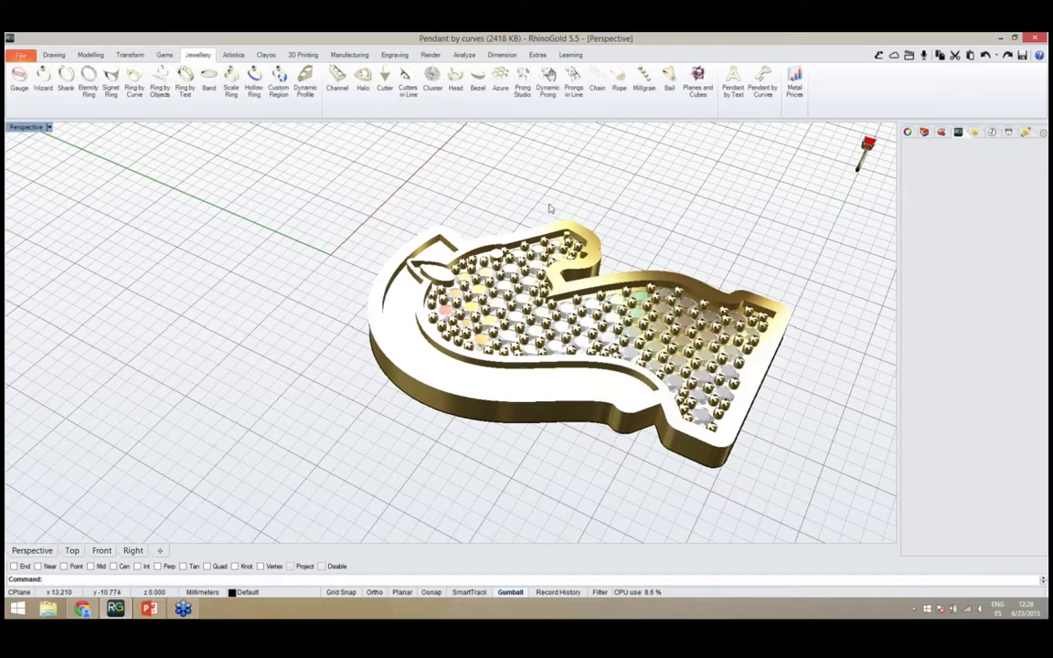
pyautogui.moveTo(630, 280); pyautogui.dragTo(501, 373, button='right')
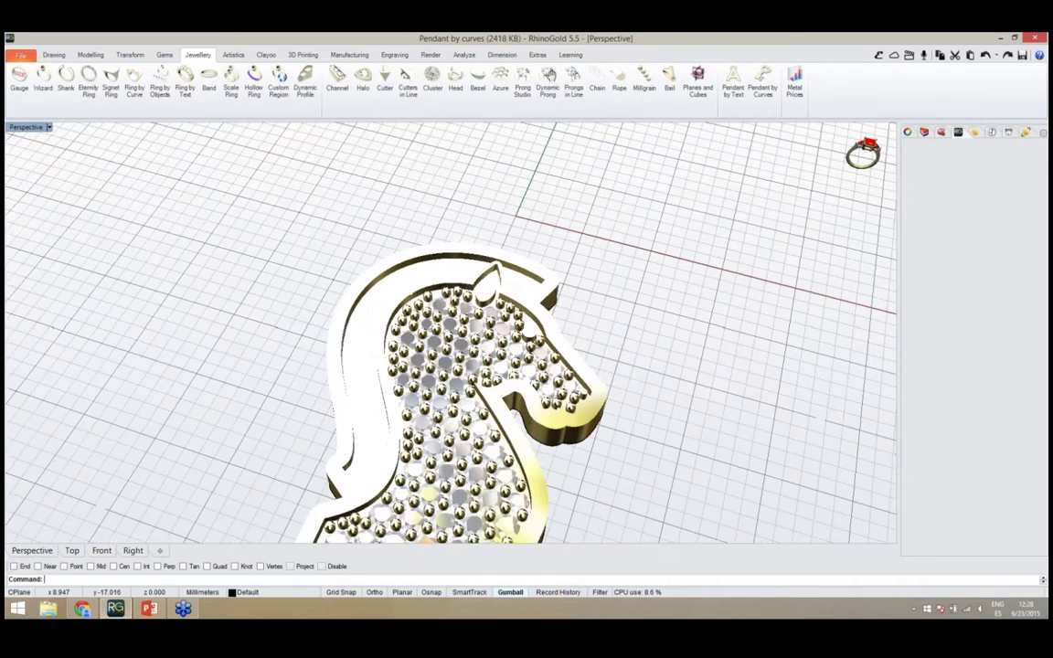
pyautogui.scroll(-4, 480, 307)
pyautogui.moveTo(493, 307); pyautogui.dragTo(524, 325, button='right')
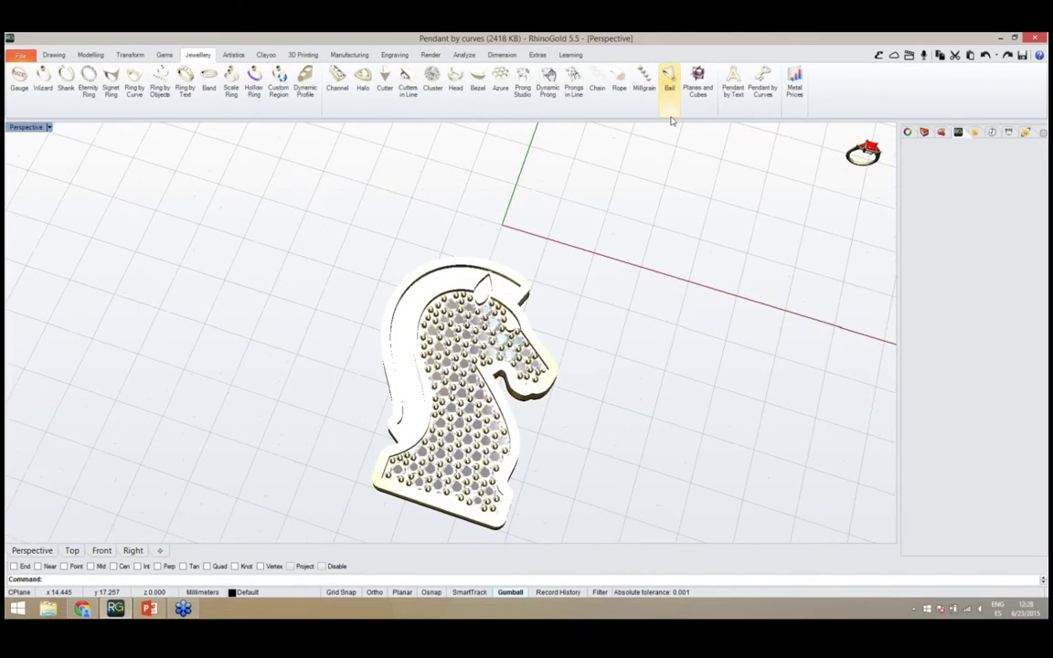
pyautogui.click(669, 81)
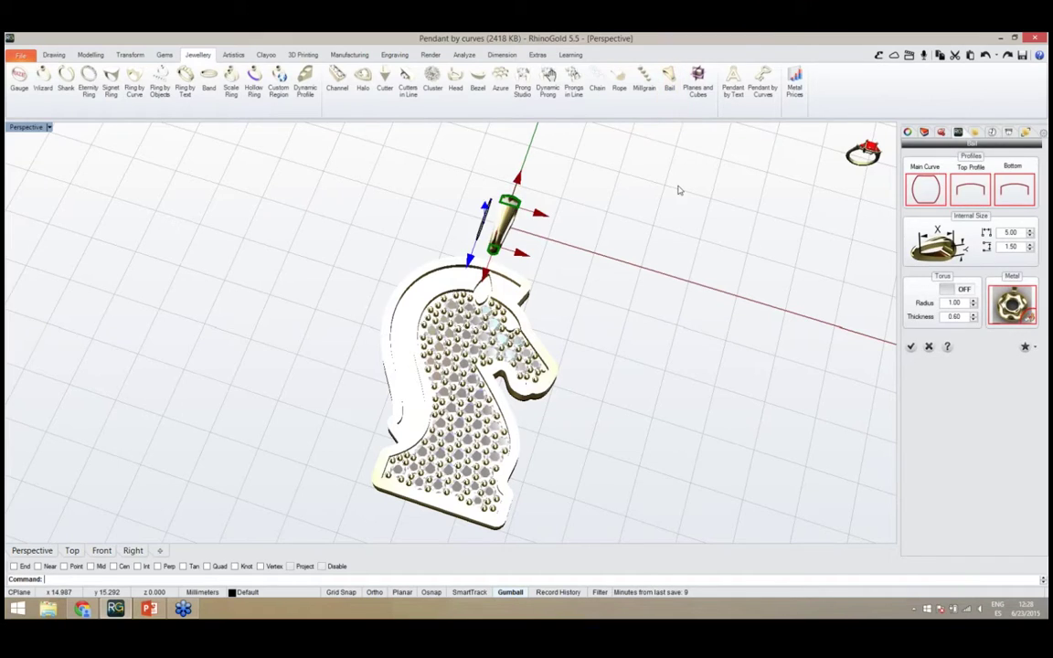
pyautogui.moveTo(658, 300); pyautogui.dragTo(517, 253, button='right')
pyautogui.scroll(4, 574, 254)
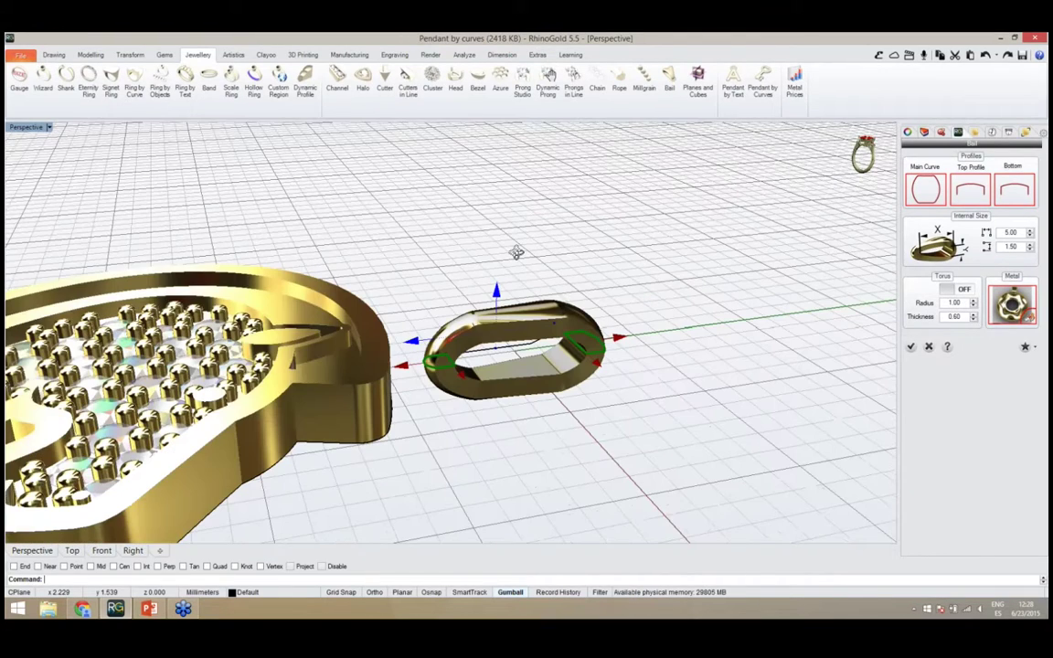
pyautogui.click(925, 189)
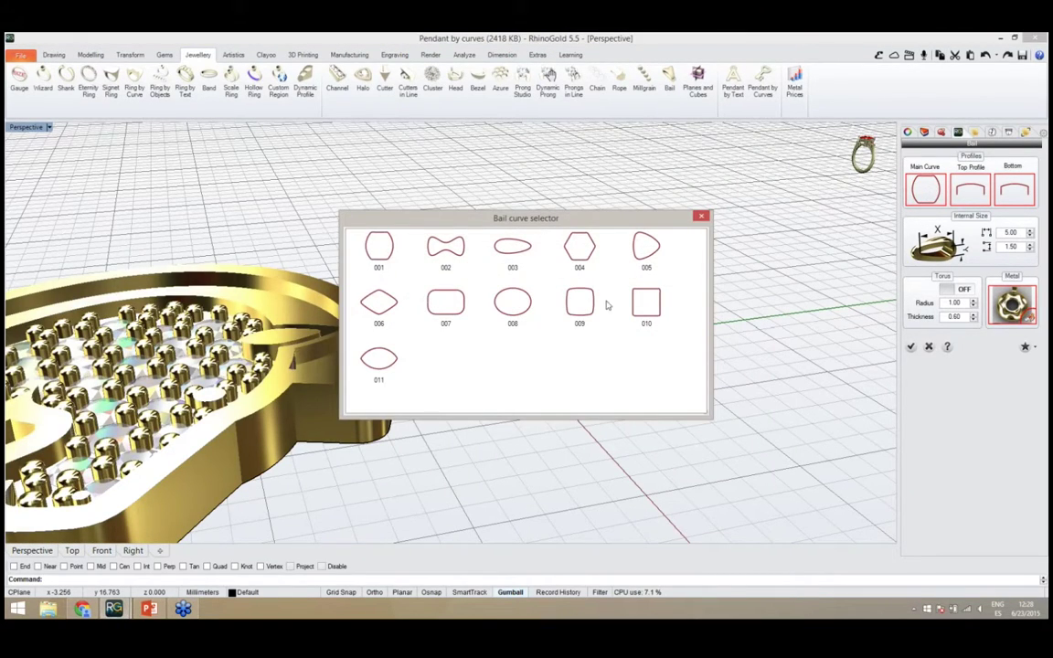
pyautogui.click(514, 247)
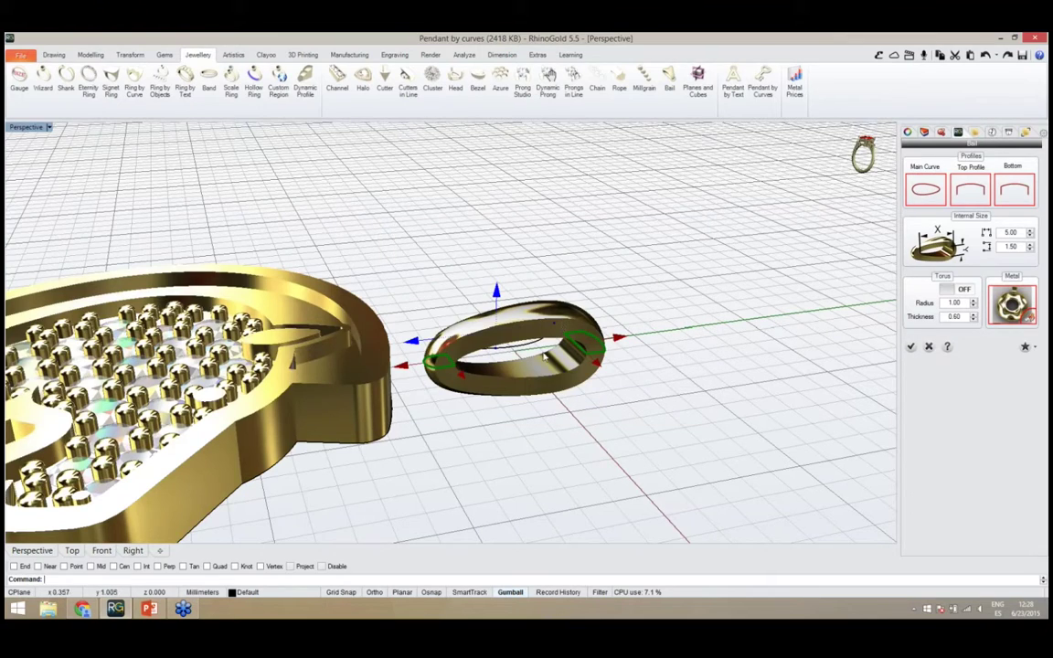
# Increase the bail's internal height to about 2.58 mm
pyautogui.moveTo(544, 357); pyautogui.dragTo(511, 318, button='right')
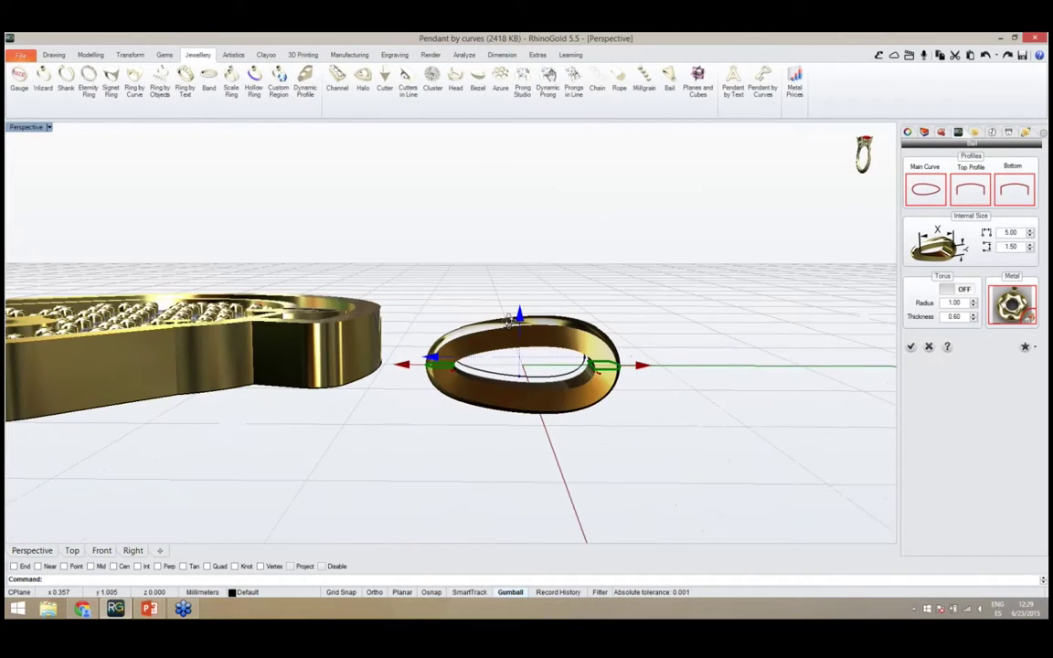
pyautogui.moveTo(519, 316); pyautogui.dragTo(521, 311)
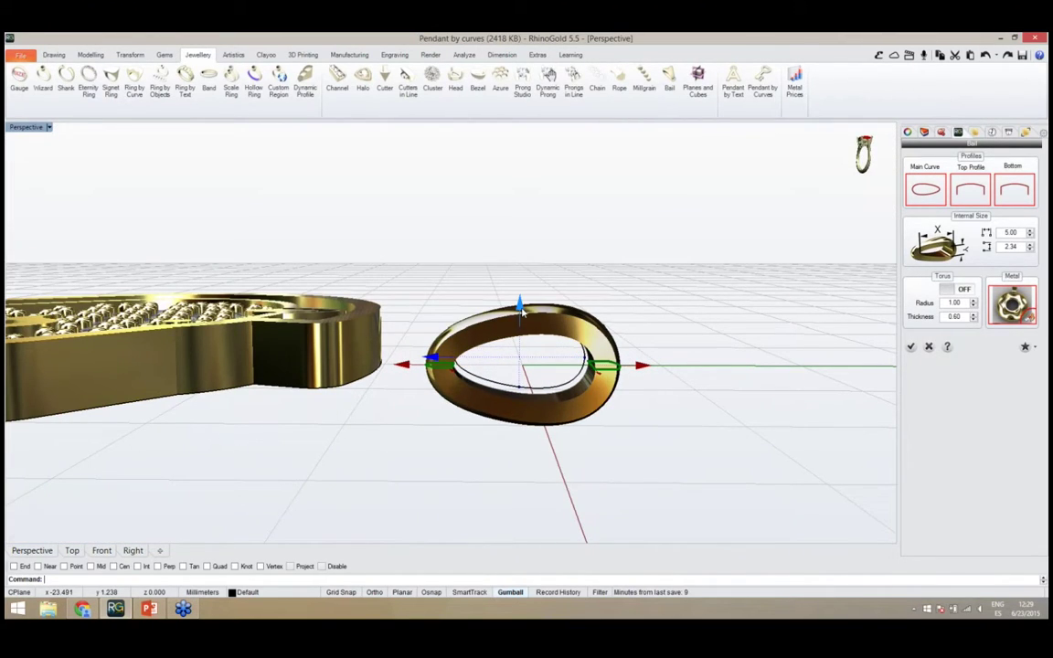
pyautogui.moveTo(543, 353); pyautogui.dragTo(536, 373, button='right')
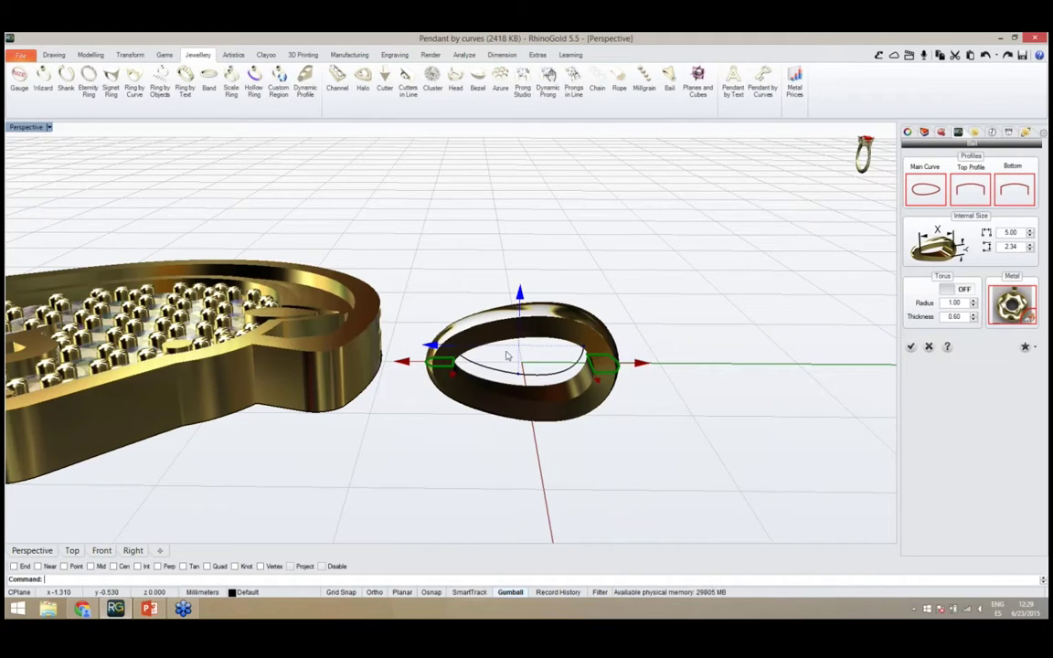
pyautogui.moveTo(507, 366); pyautogui.dragTo(500, 416, button='right')
pyautogui.moveTo(523, 276); pyautogui.dragTo(523, 267)
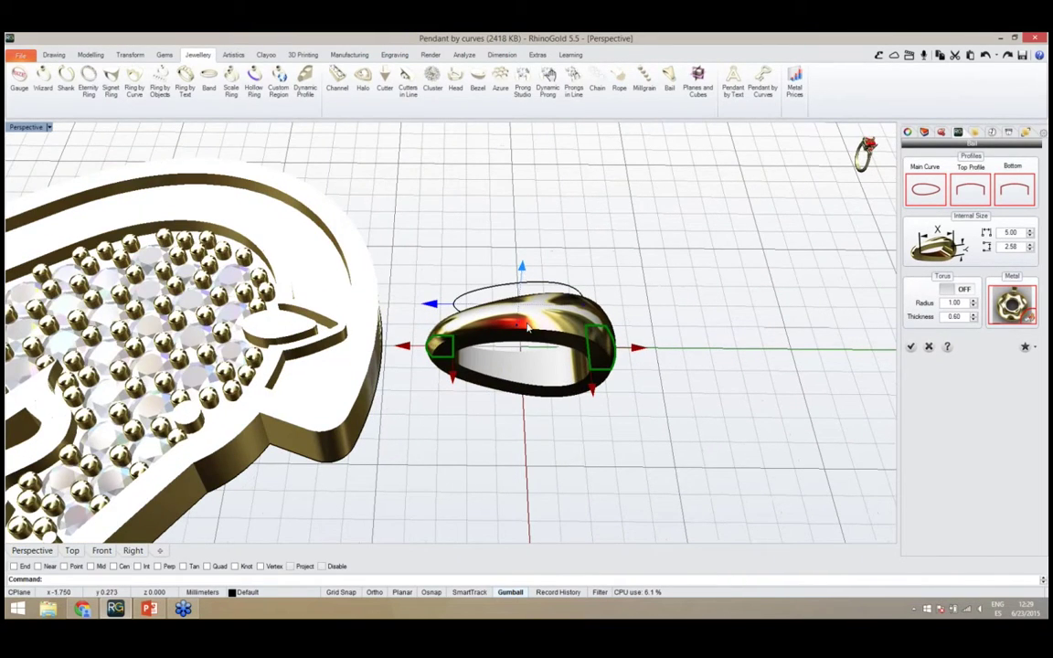
# Choose top profile 002 for the bail, widen its top end to 5 mm, and reduce that width slightly
pyautogui.moveTo(498, 419); pyautogui.dragTo(649, 381, button='right')
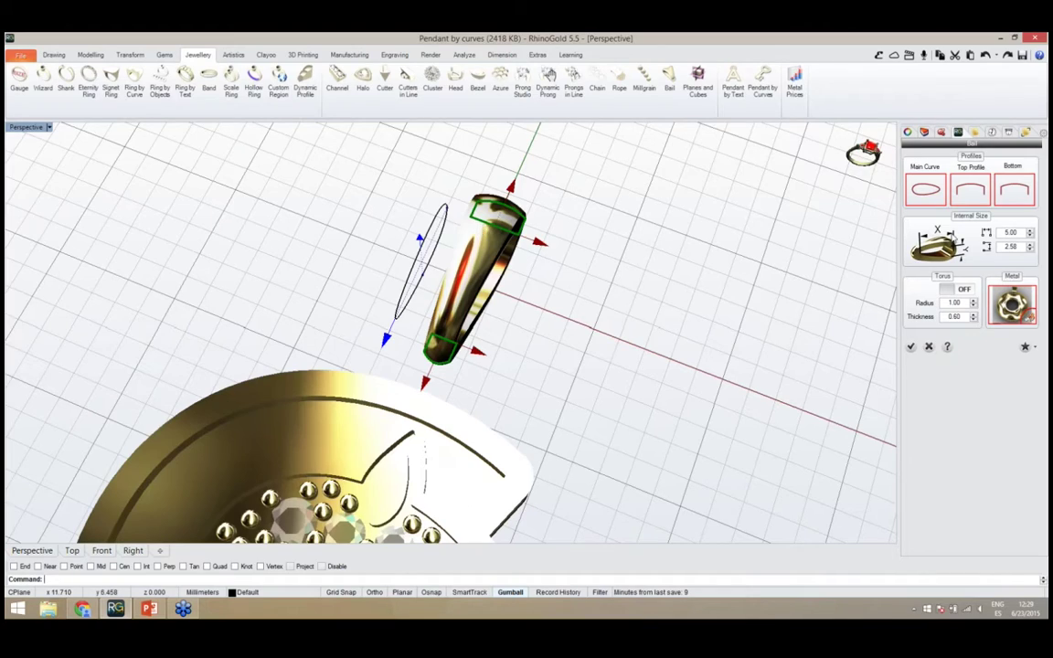
pyautogui.click(972, 196)
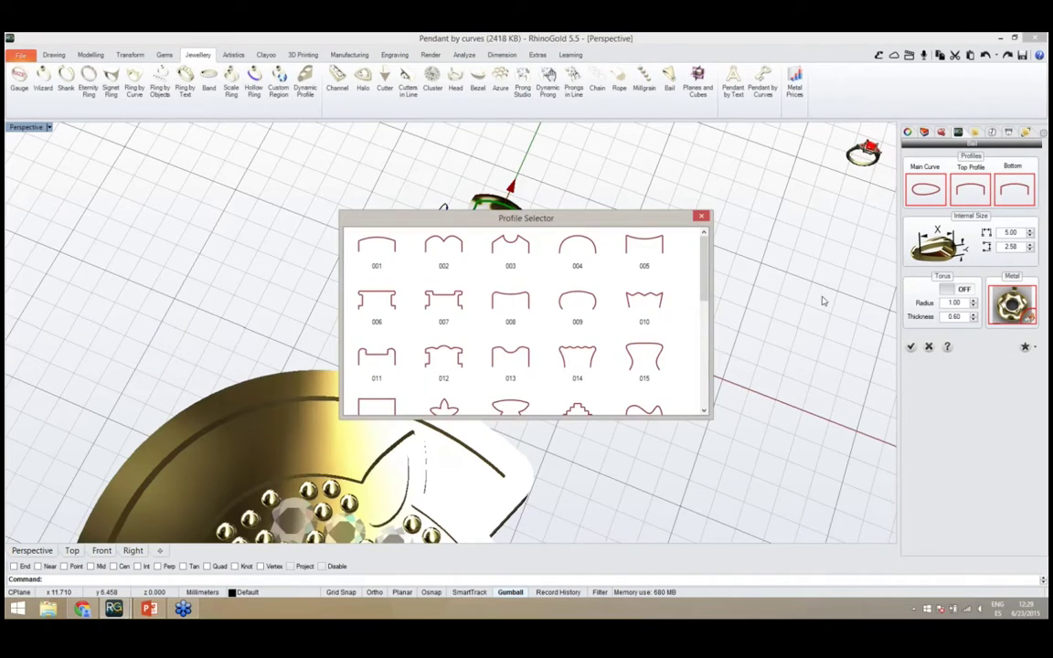
pyautogui.click(446, 247)
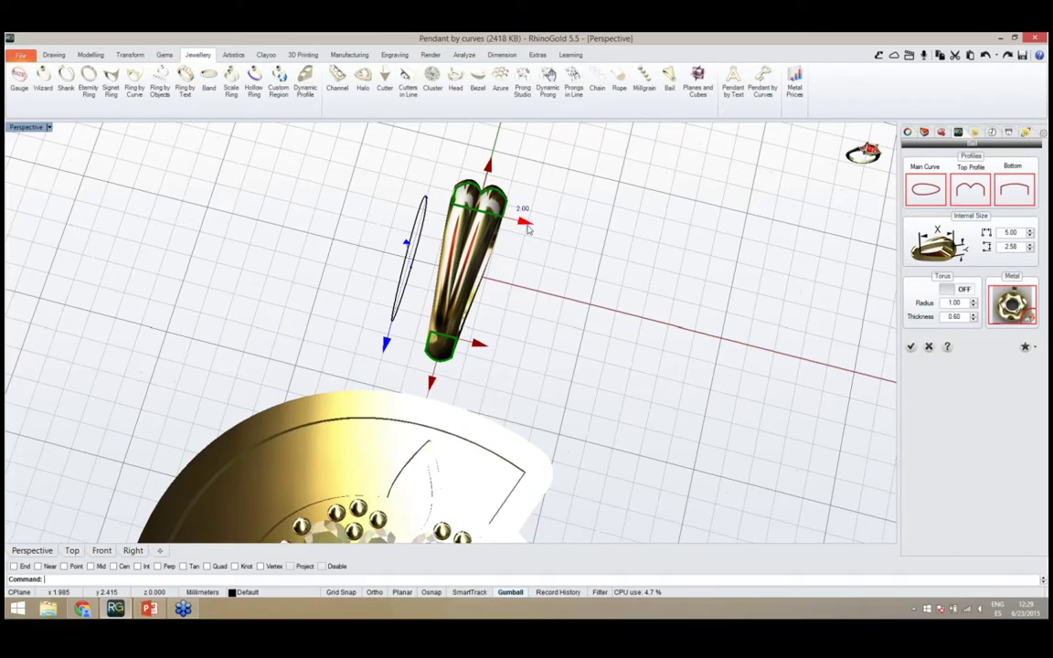
pyautogui.moveTo(527, 229); pyautogui.dragTo(550, 240)
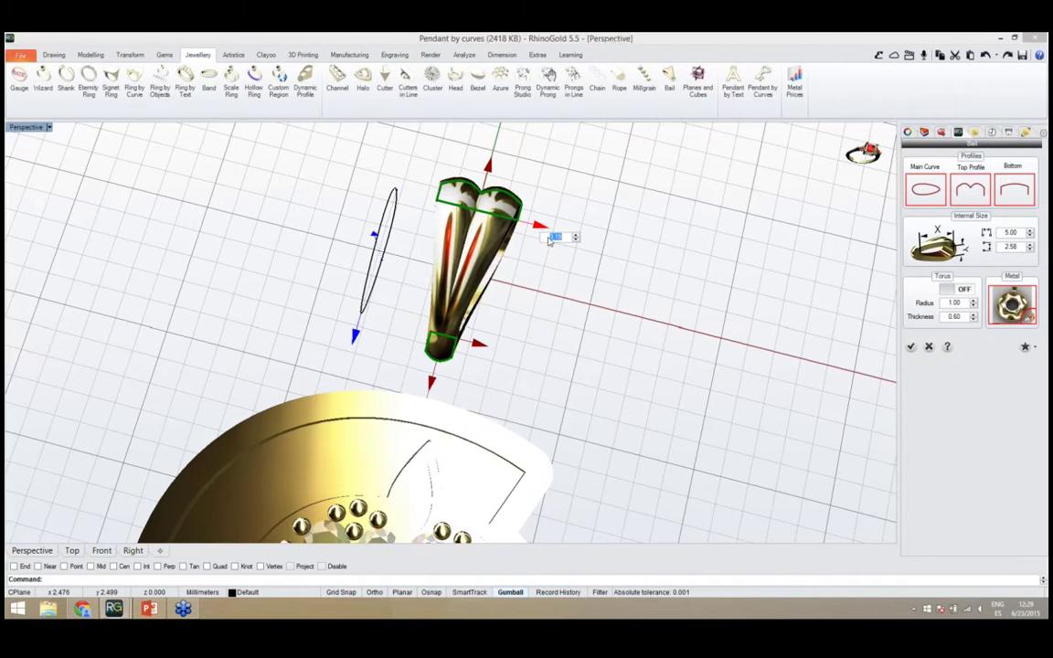
pyautogui.write('5')
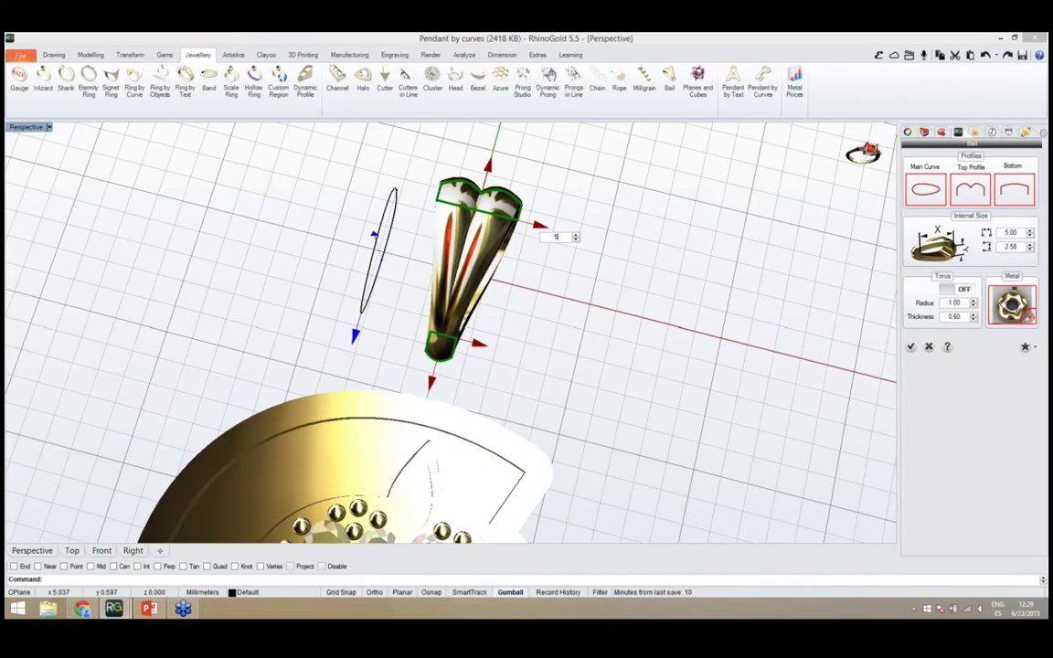
pyautogui.press('Return')
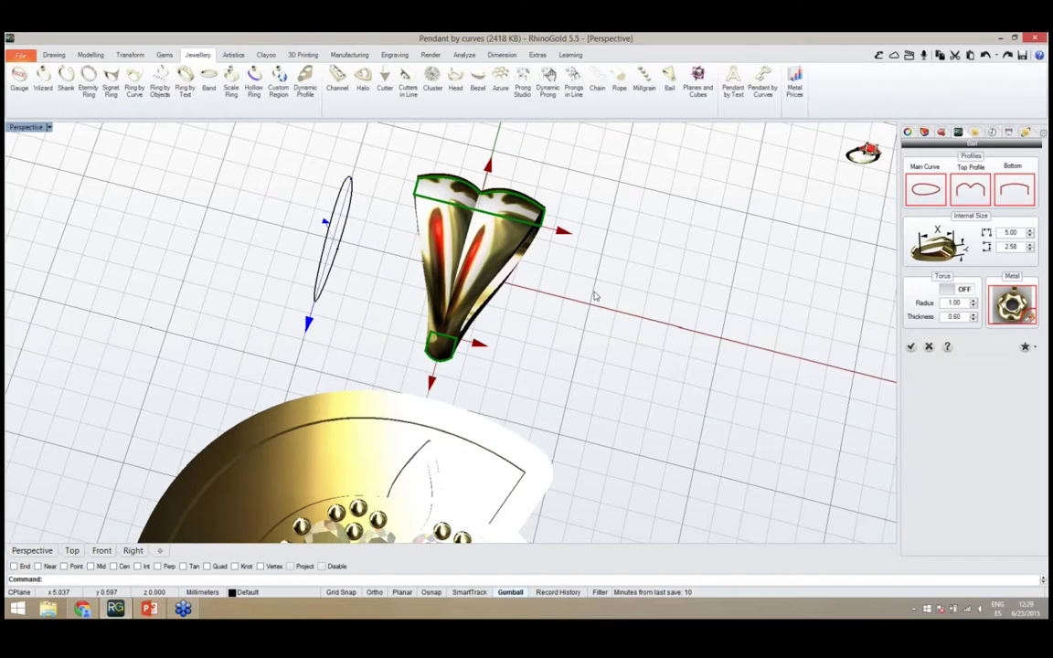
pyautogui.click(563, 233)
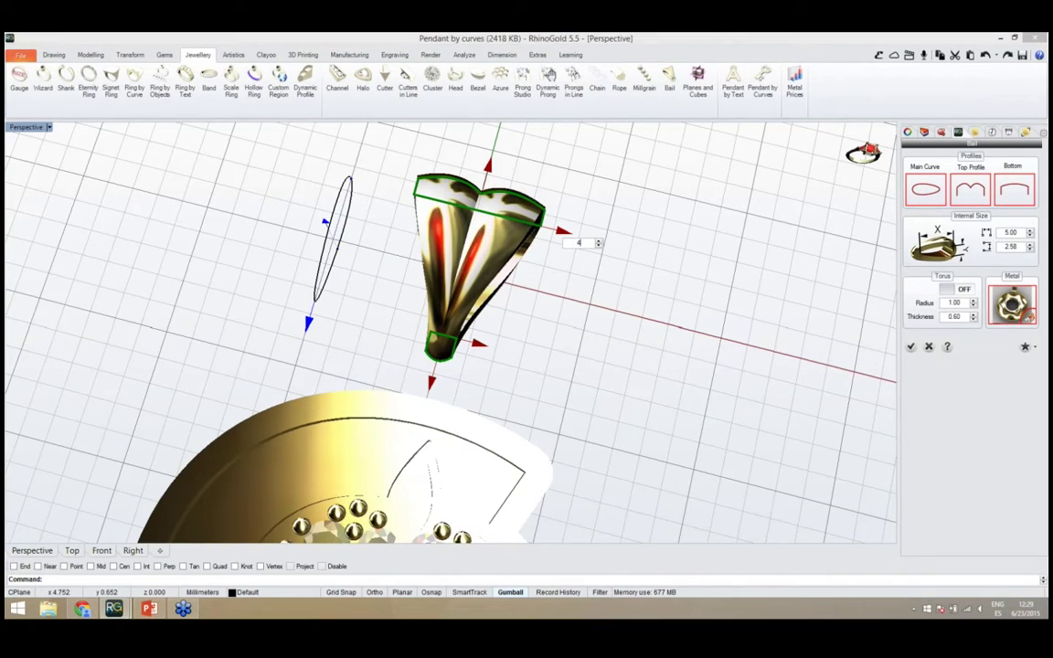
pyautogui.press('Return')
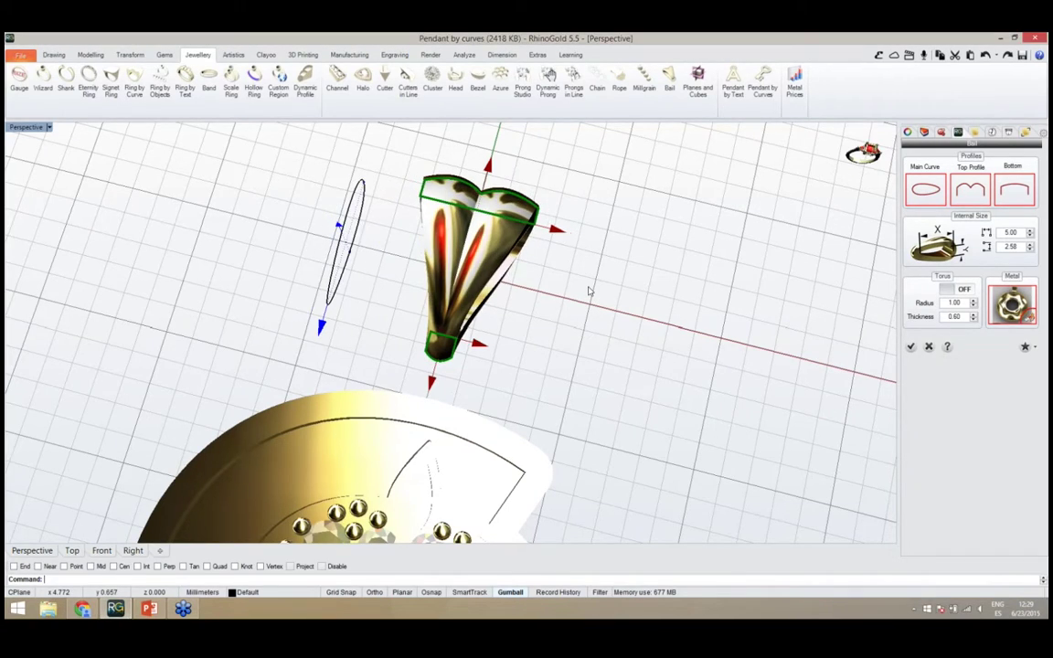
# Choose bottom profile 013 for the bail and widen its lower end to about half the top width
pyautogui.click(1014, 190)
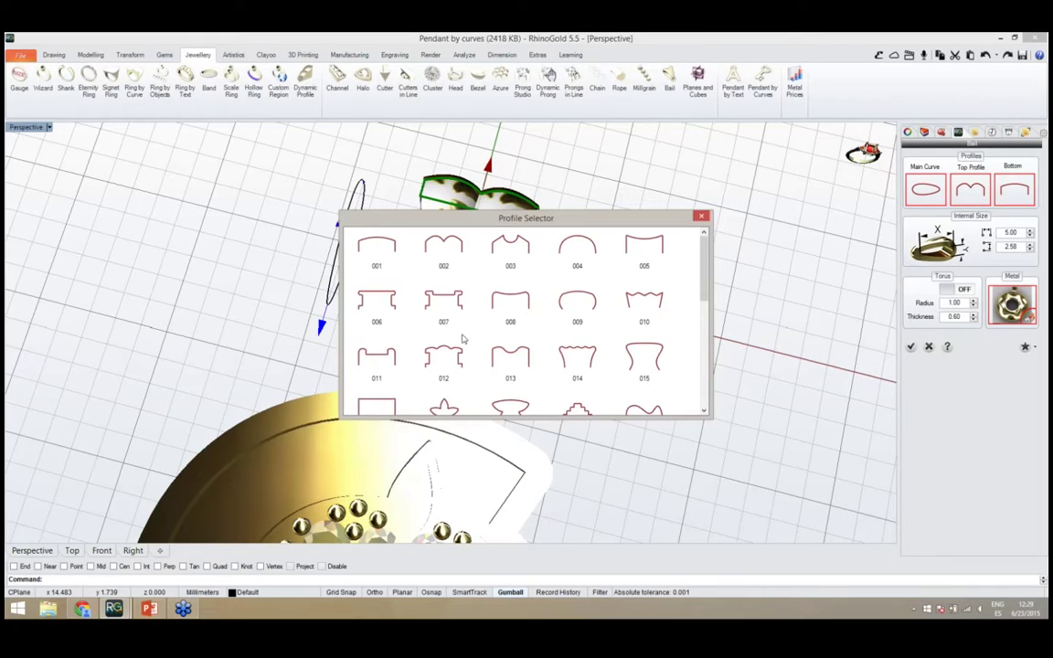
pyautogui.click(509, 358)
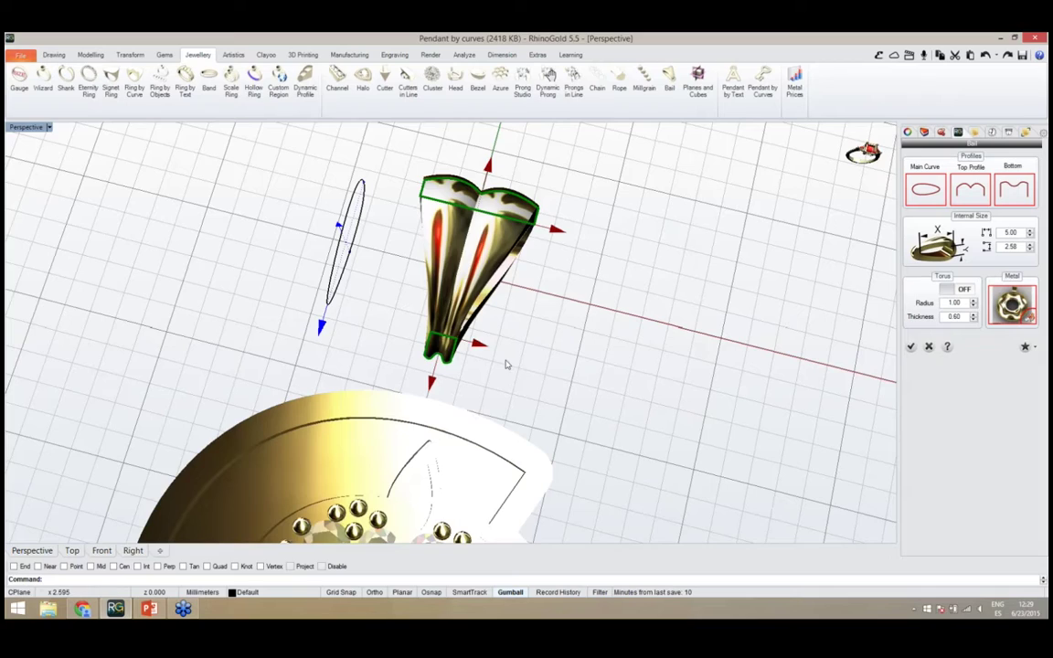
pyautogui.moveTo(489, 356); pyautogui.dragTo(490, 350)
pyautogui.moveTo(506, 354); pyautogui.dragTo(549, 403, button='right')
pyautogui.scroll(-2, 549, 403)
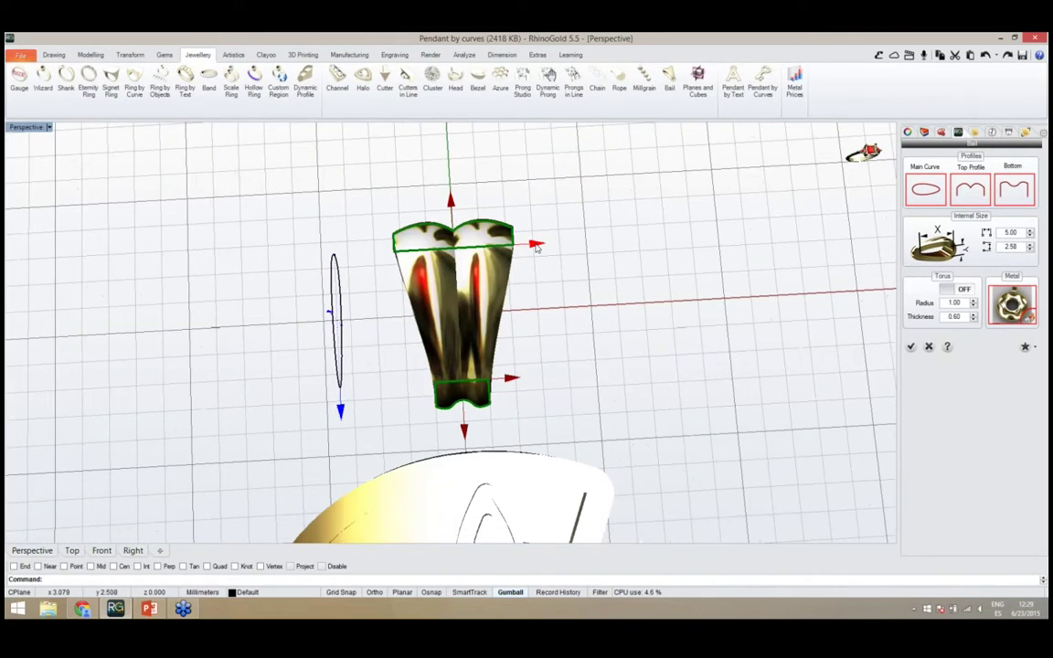
# Narrow the bail's top end slightly by entering a smaller width
pyautogui.click(536, 247)
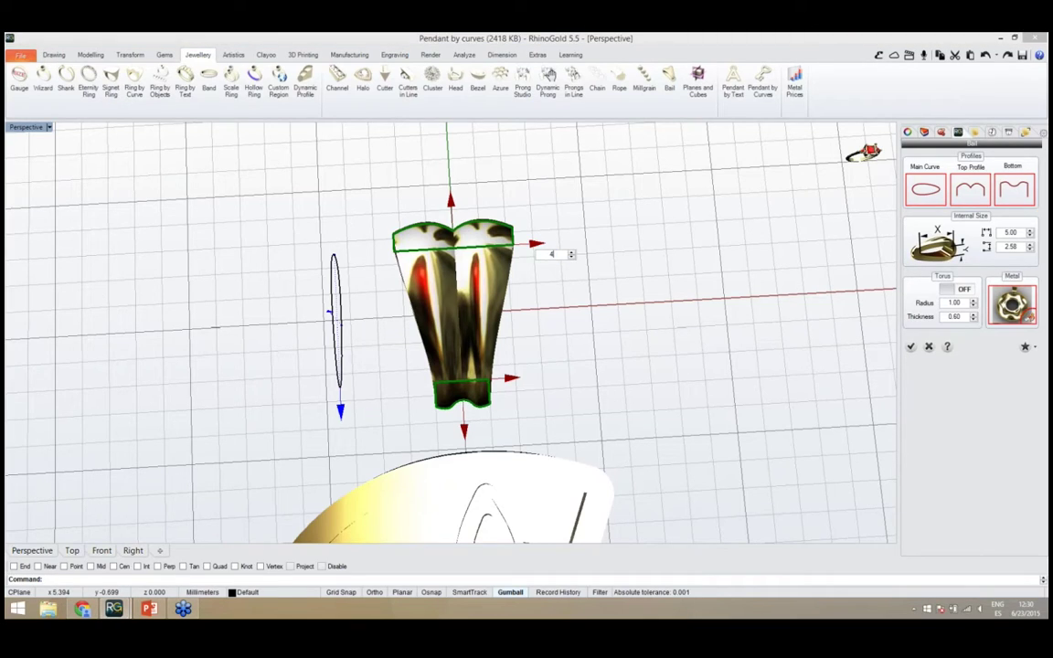
pyautogui.press('Return')
pyautogui.moveTo(534, 245); pyautogui.dragTo(540, 245)
pyautogui.moveTo(549, 309); pyautogui.dragTo(709, 421, button='right')
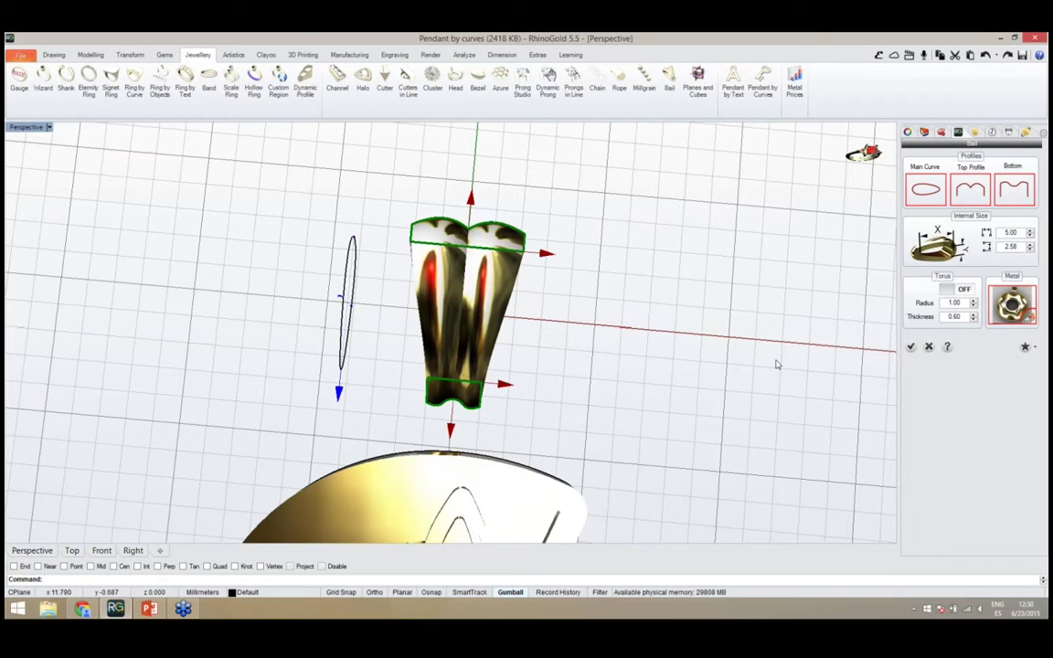
# Turn on the bail's torus ring and move it down to the bail's bottom end
pyautogui.click(960, 289)
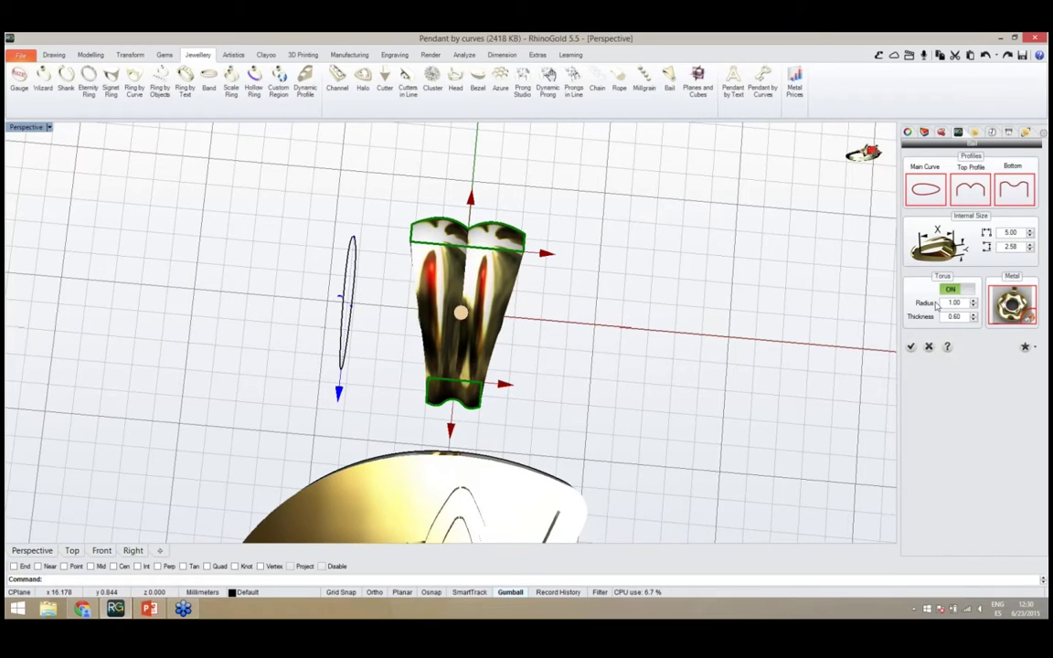
pyautogui.moveTo(618, 387); pyautogui.dragTo(482, 335, button='right')
pyautogui.moveTo(457, 317); pyautogui.dragTo(461, 405)
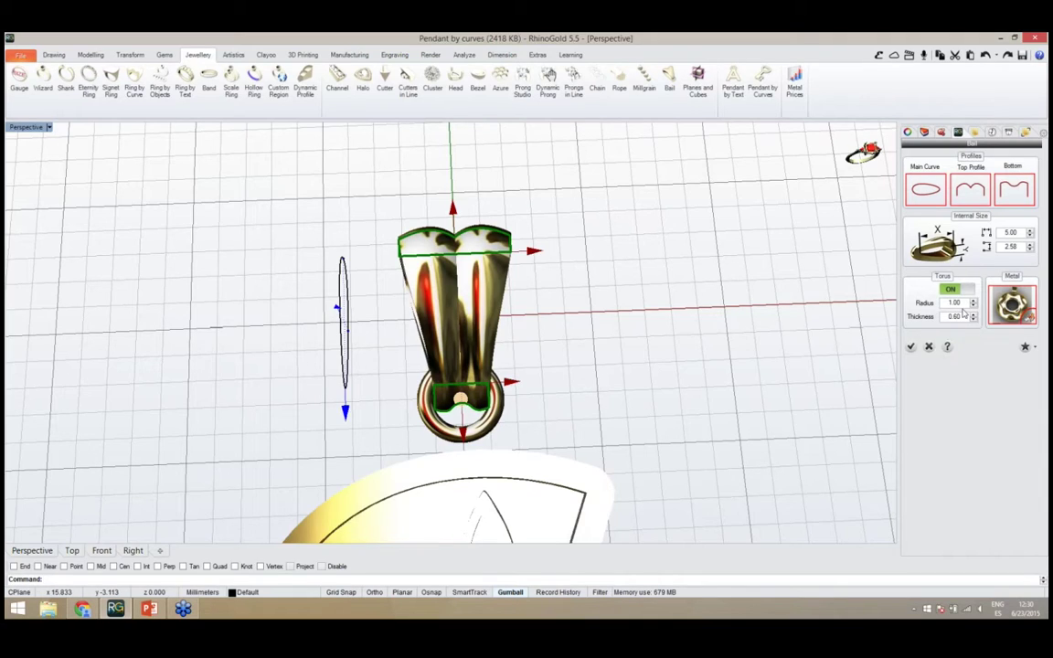
# Set the torus ring's radius to 1.20 and its thickness to 0.90
pyautogui.click(973, 302)
pyautogui.click(973, 302)
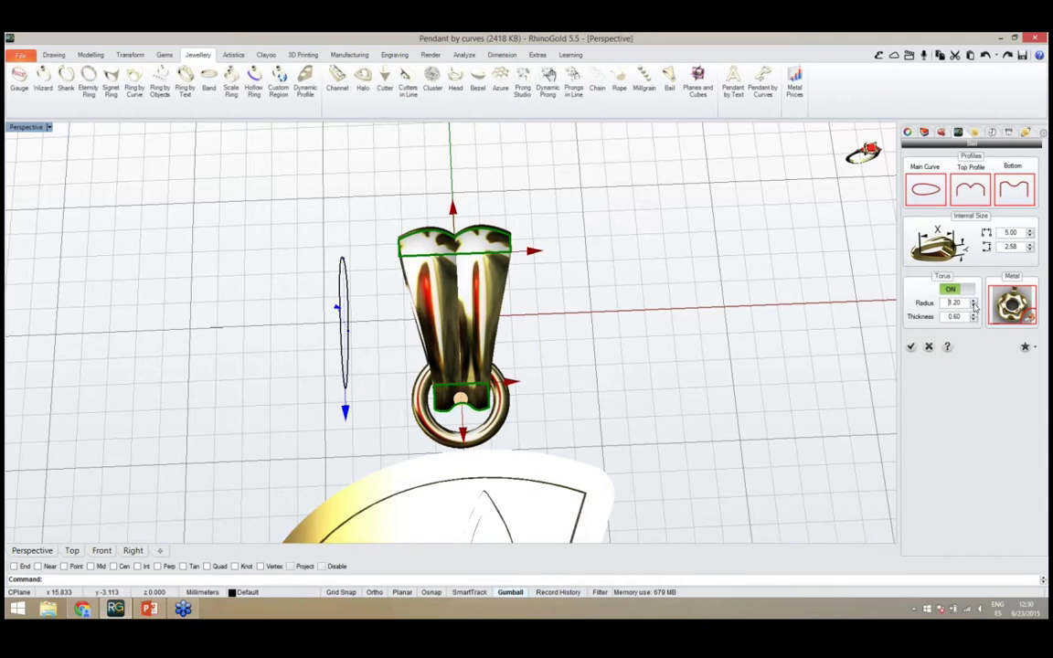
pyautogui.click(974, 315)
pyautogui.click(973, 315)
pyautogui.click(973, 316)
# Check the ring's fit against the bail and the pendant's upper edge from several angles, and create the bail
pyautogui.moveTo(418, 395); pyautogui.dragTo(570, 317, button='right')
pyautogui.scroll(5, 569, 317)
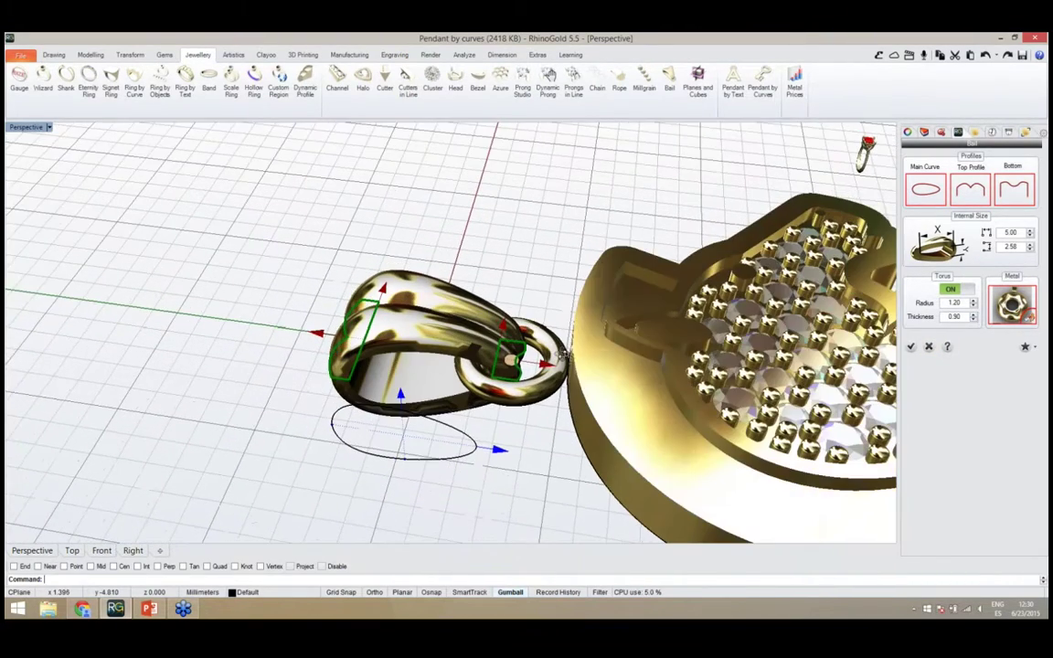
pyautogui.moveTo(537, 422); pyautogui.dragTo(466, 465, button='right')
pyautogui.scroll(-5, 457, 356)
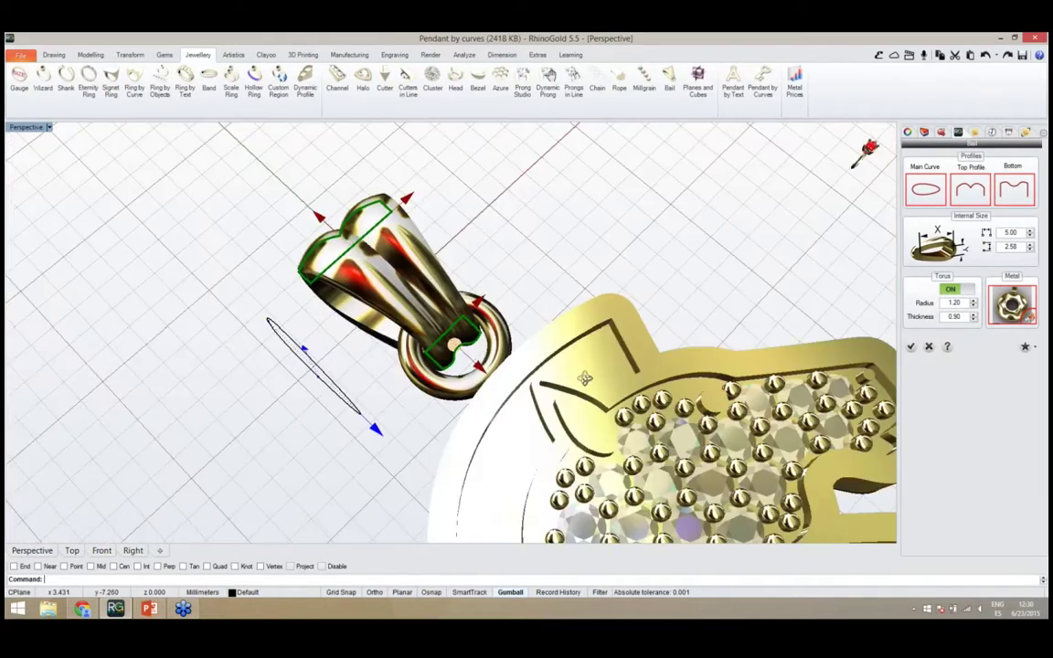
pyautogui.moveTo(585, 376); pyautogui.dragTo(470, 351, button='right')
pyautogui.scroll(6, 449, 359)
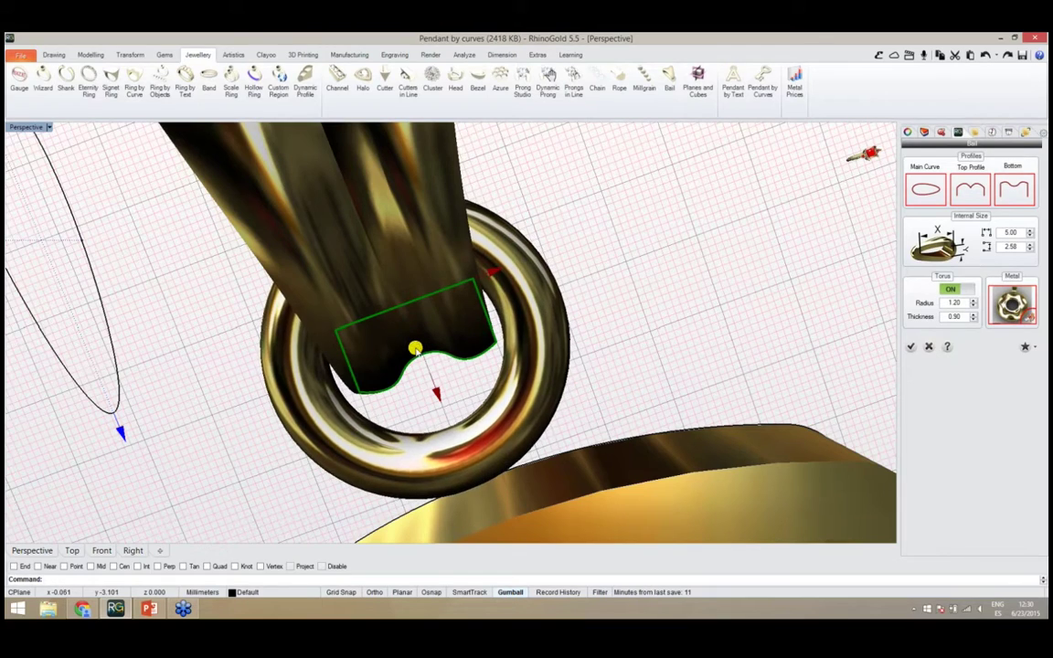
pyautogui.moveTo(443, 403); pyautogui.dragTo(388, 363, button='right')
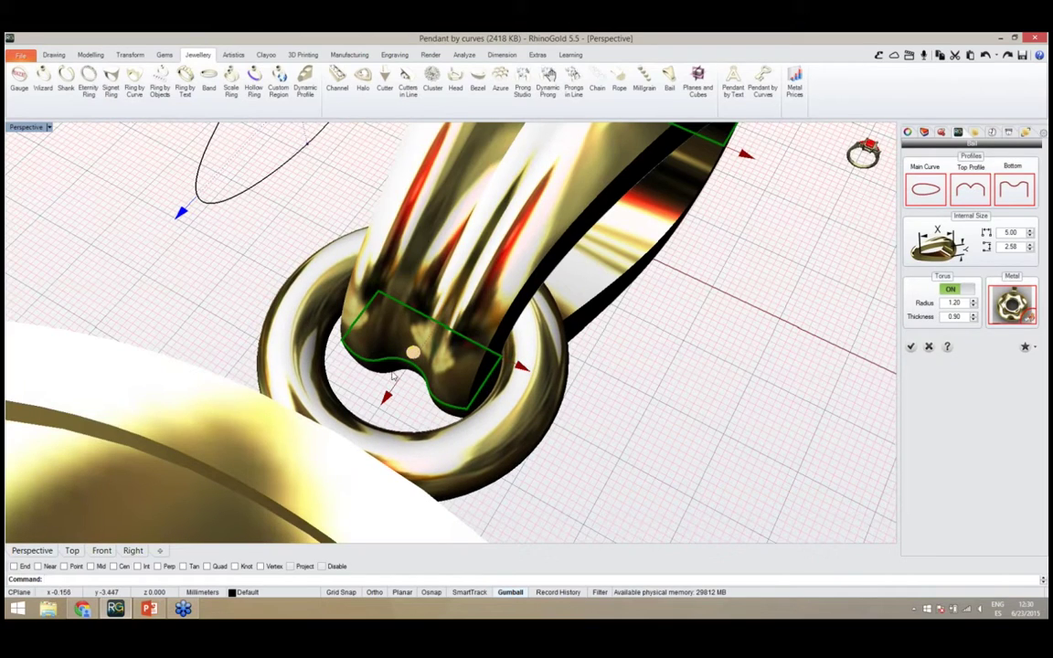
pyautogui.moveTo(393, 374); pyautogui.dragTo(463, 406, button='right')
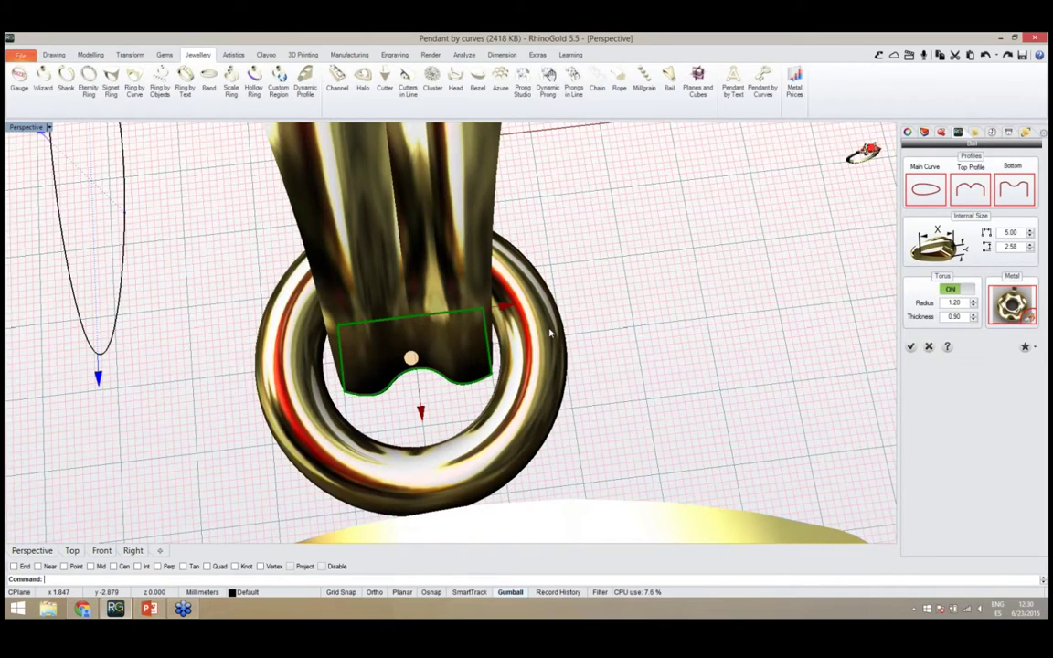
pyautogui.scroll(-6, 550, 332)
pyautogui.moveTo(577, 378); pyautogui.dragTo(646, 399, button='right')
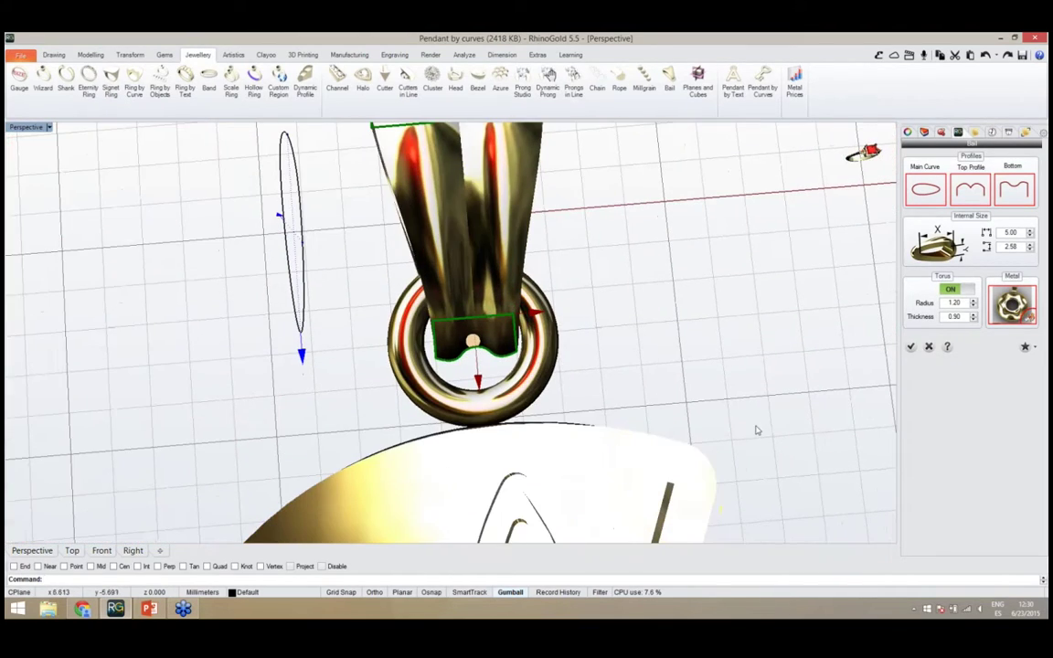
pyautogui.click(911, 349)
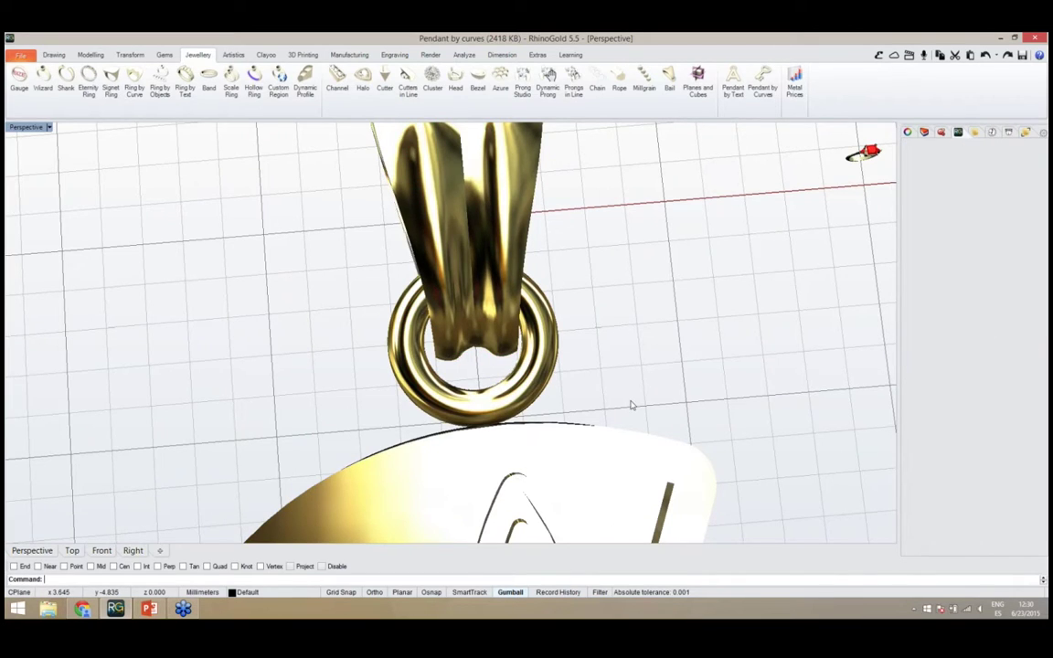
# Select the bail with its ring and move both slightly up and toward the horse-head pendant's edge
pyautogui.moveTo(631, 405); pyautogui.dragTo(603, 391, button='right')
pyautogui.scroll(-6, 438, 270)
pyautogui.moveTo(566, 197); pyautogui.dragTo(550, 393, button='right')
pyautogui.moveTo(510, 295); pyautogui.dragTo(527, 357)
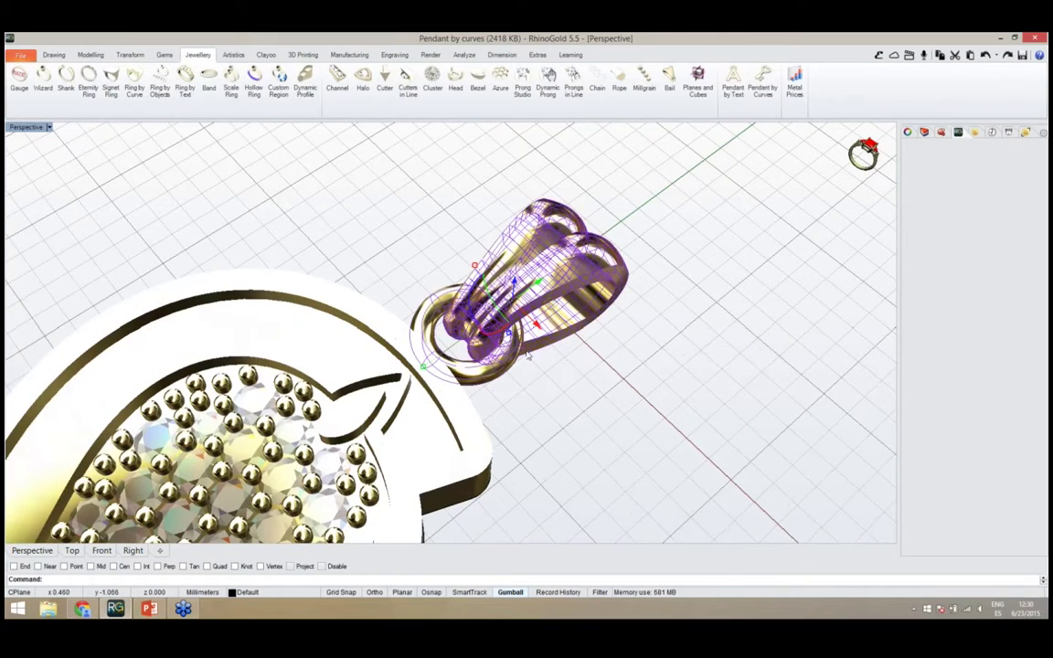
pyautogui.moveTo(534, 378); pyautogui.dragTo(452, 311, button='right')
pyautogui.scroll(4, 455, 329)
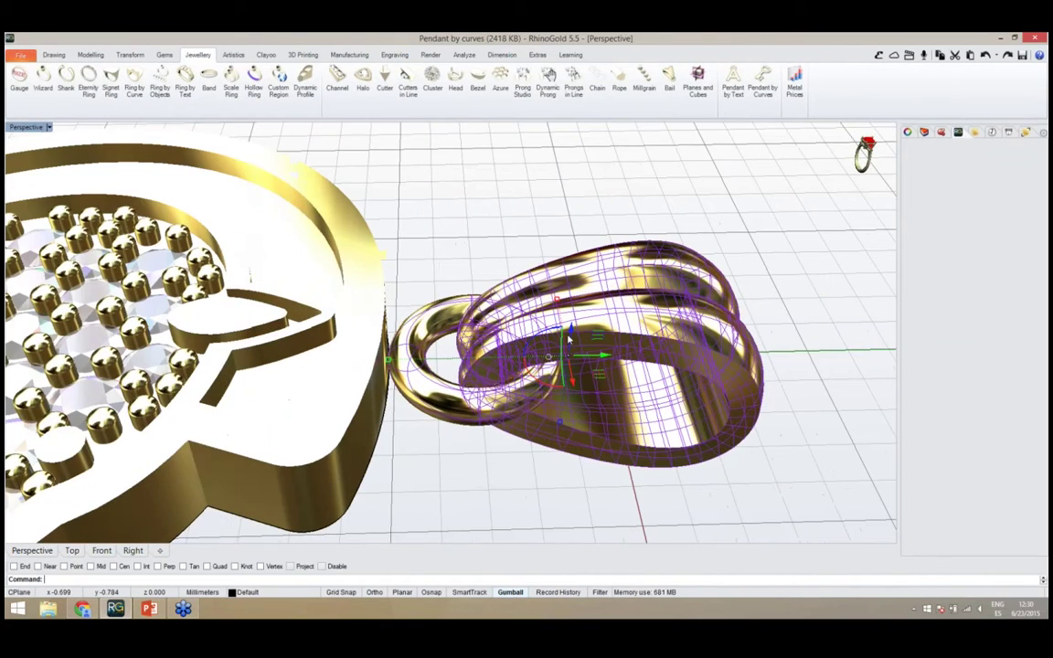
pyautogui.moveTo(571, 336)
pyautogui.mouseDown()
pyautogui.moveTo(574, 311)
pyautogui.moveTo(594, 334)
pyautogui.moveTo(577, 335)
pyautogui.mouseUp()
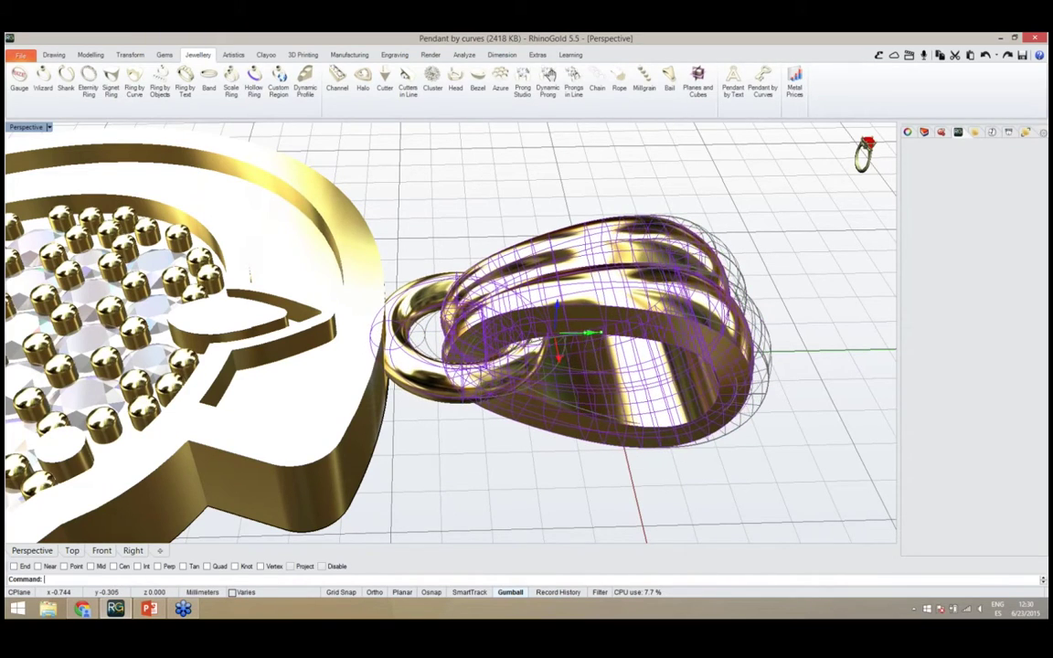
pyautogui.click(496, 473)
# Examine the finished horse-head pendant with its pavé and bail from several angles
pyautogui.scroll(-10, 596, 376)
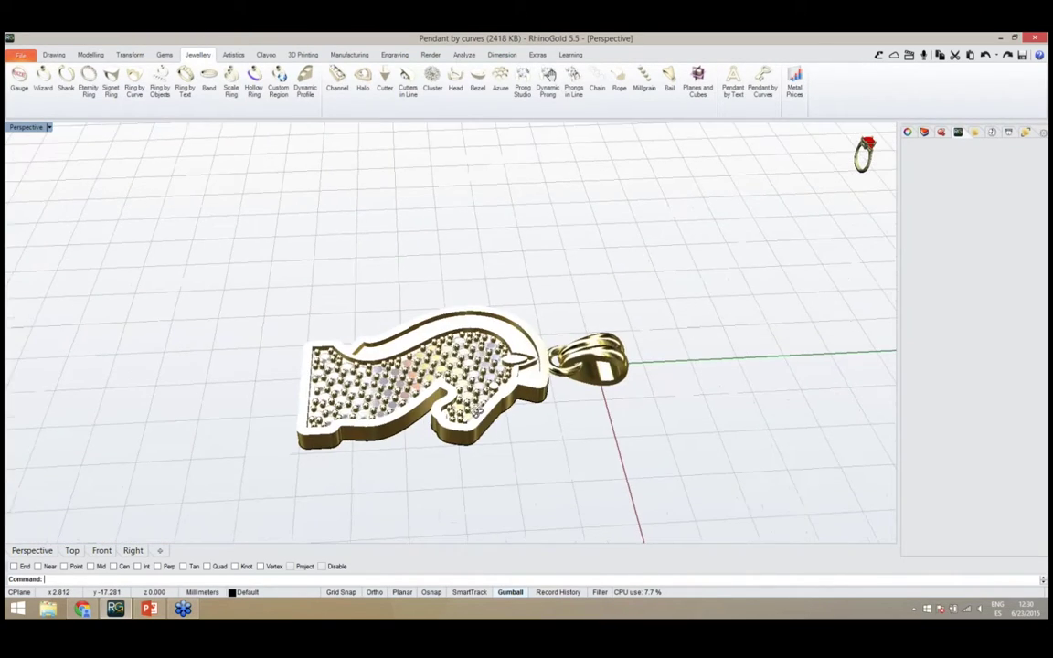
pyautogui.moveTo(402, 376); pyautogui.dragTo(600, 444, button='right')
pyautogui.scroll(-4, 530, 367)
pyautogui.scroll(6, 548, 385)
pyautogui.moveTo(549, 386)
pyautogui.mouseDown(button='right')
pyautogui.moveTo(508, 349)
pyautogui.moveTo(555, 422)
pyautogui.moveTo(528, 379)
pyautogui.mouseUp(button='right')
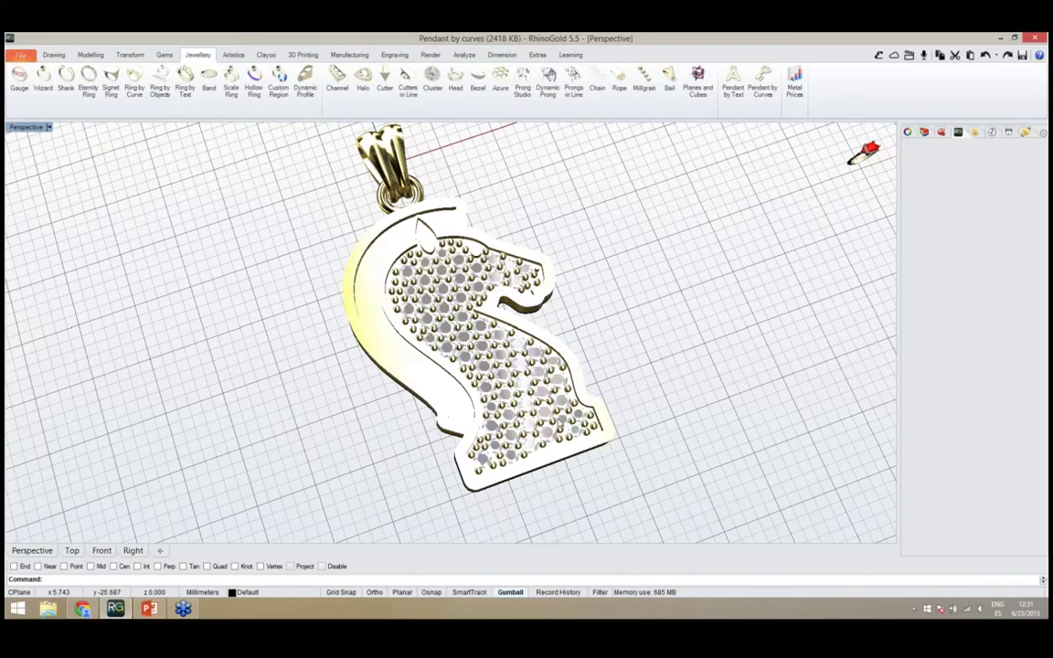
pyautogui.moveTo(437, 439); pyautogui.dragTo(457, 410, button='right')
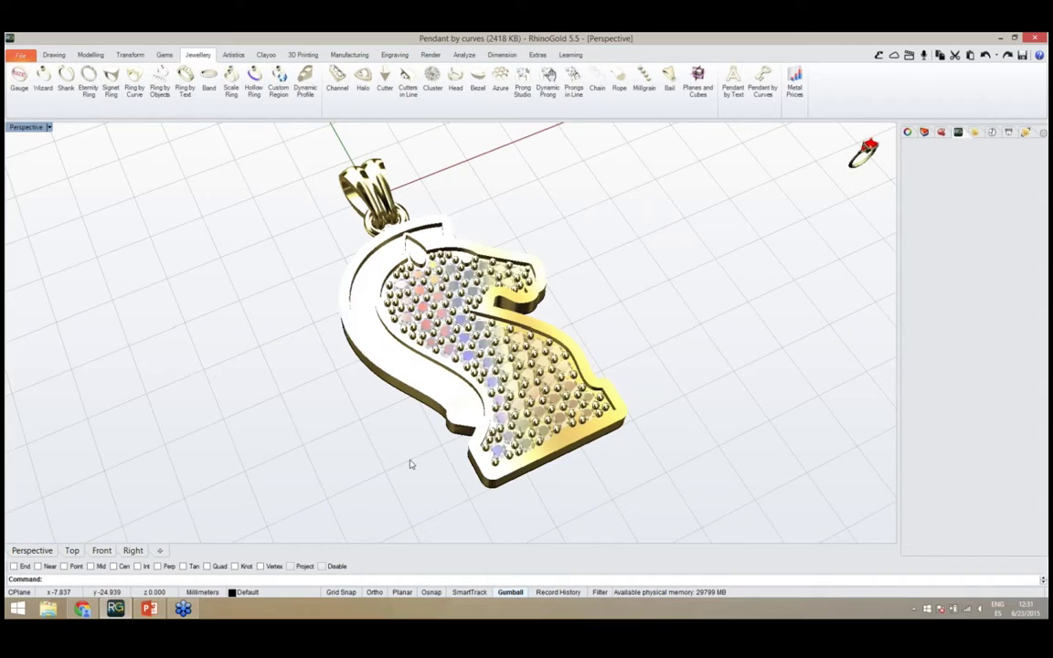
pyautogui.moveTo(389, 465); pyautogui.dragTo(462, 388, button='right')
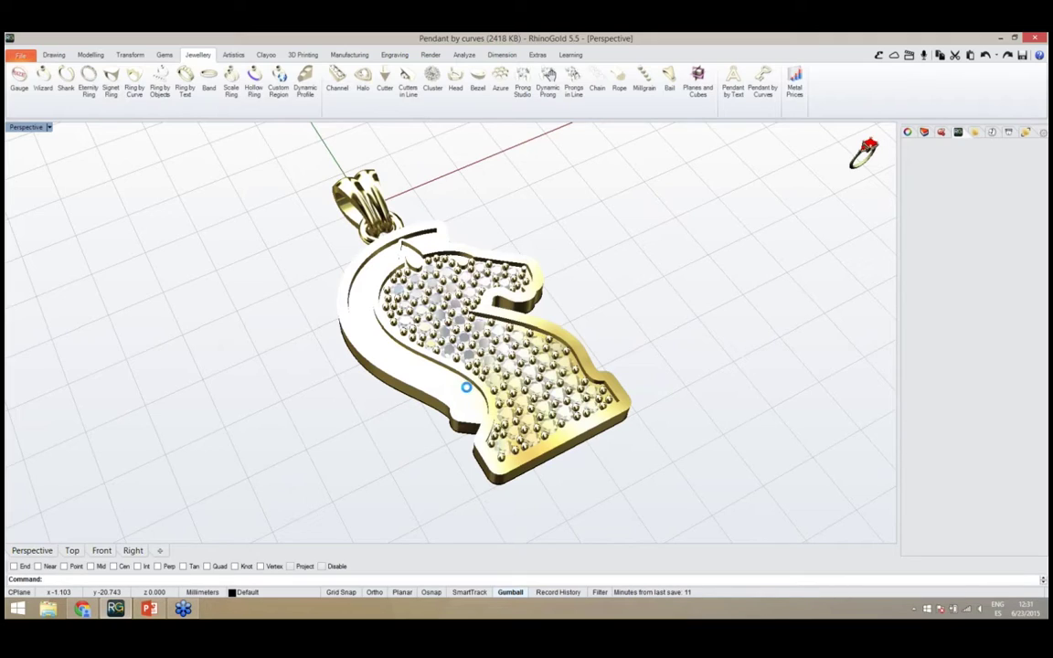
# Start a new document and maximize the Perspective viewport
pyautogui.click(22, 57)
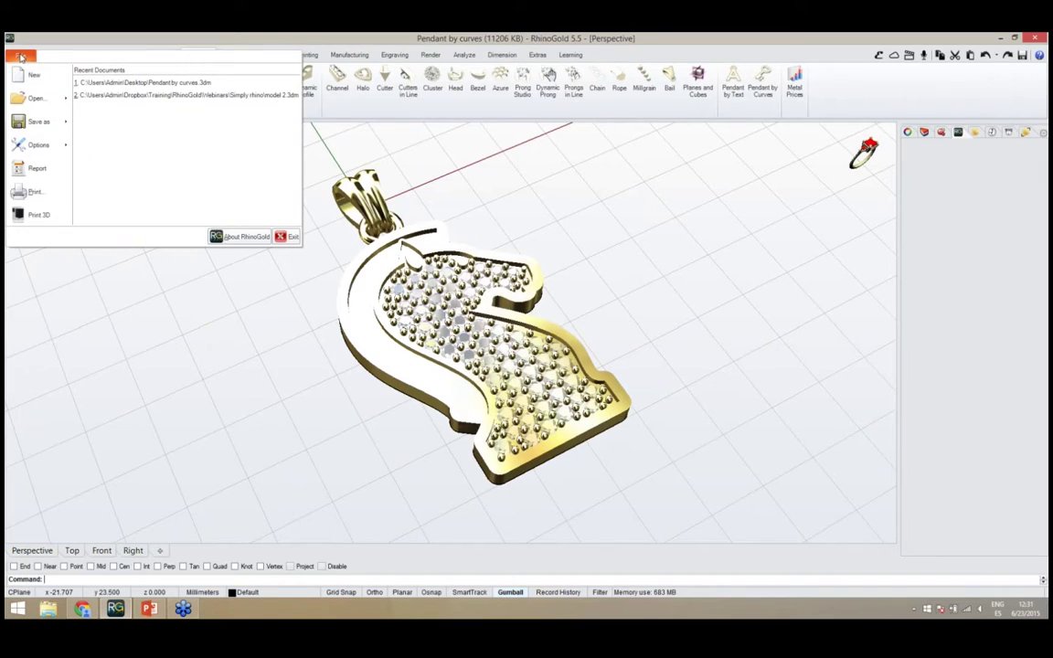
pyautogui.click(34, 74)
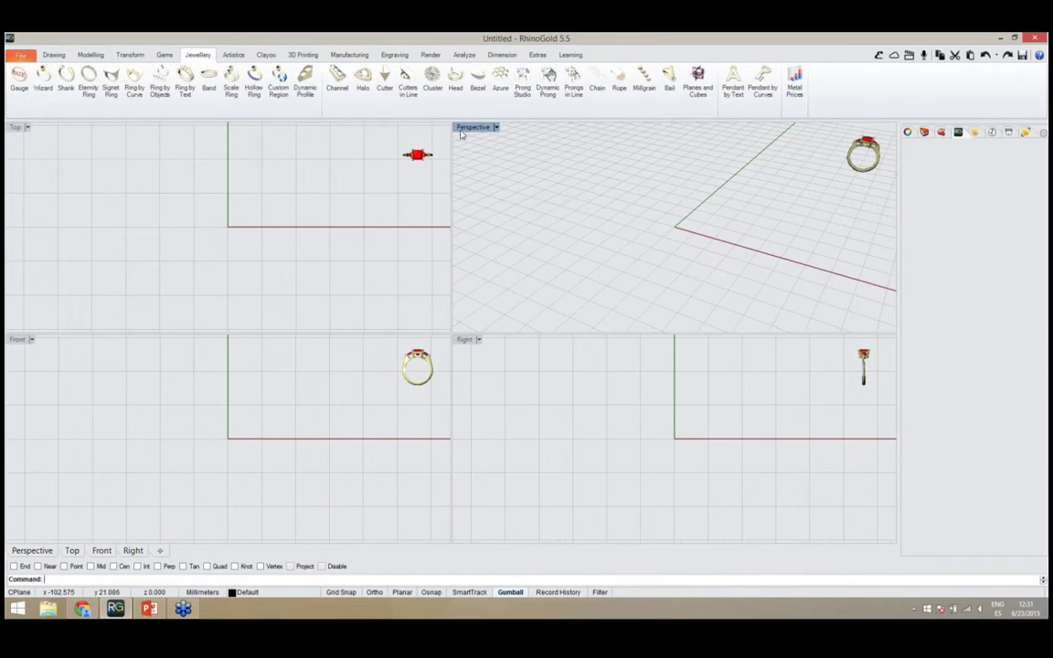
pyautogui.doubleClick(473, 127)
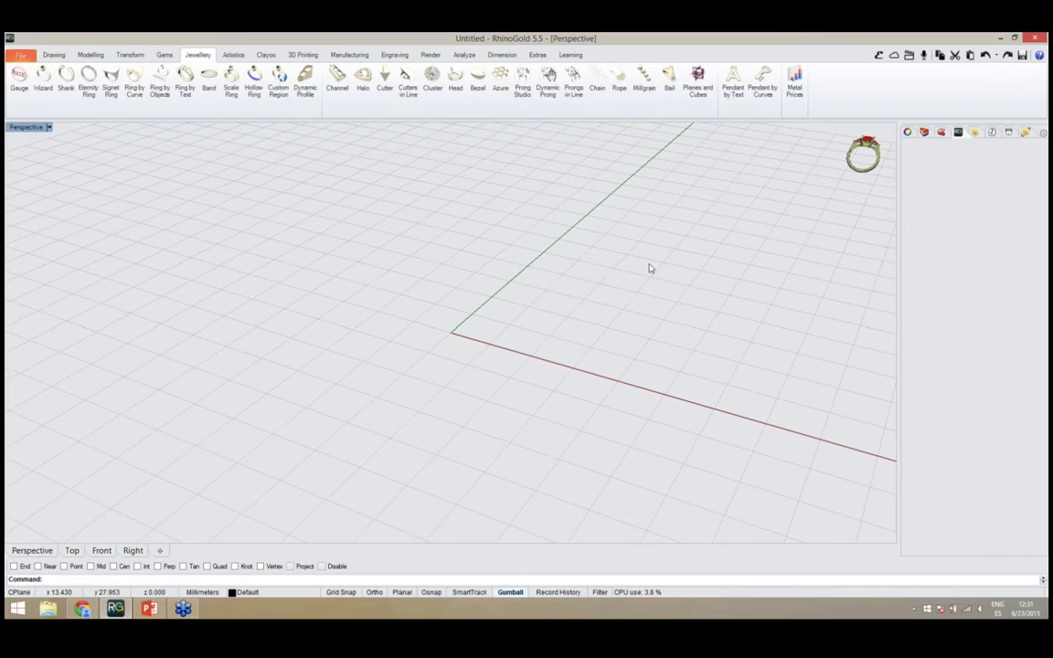
# Start a ring by text and show its preview in a rendered display
pyautogui.click(185, 92)
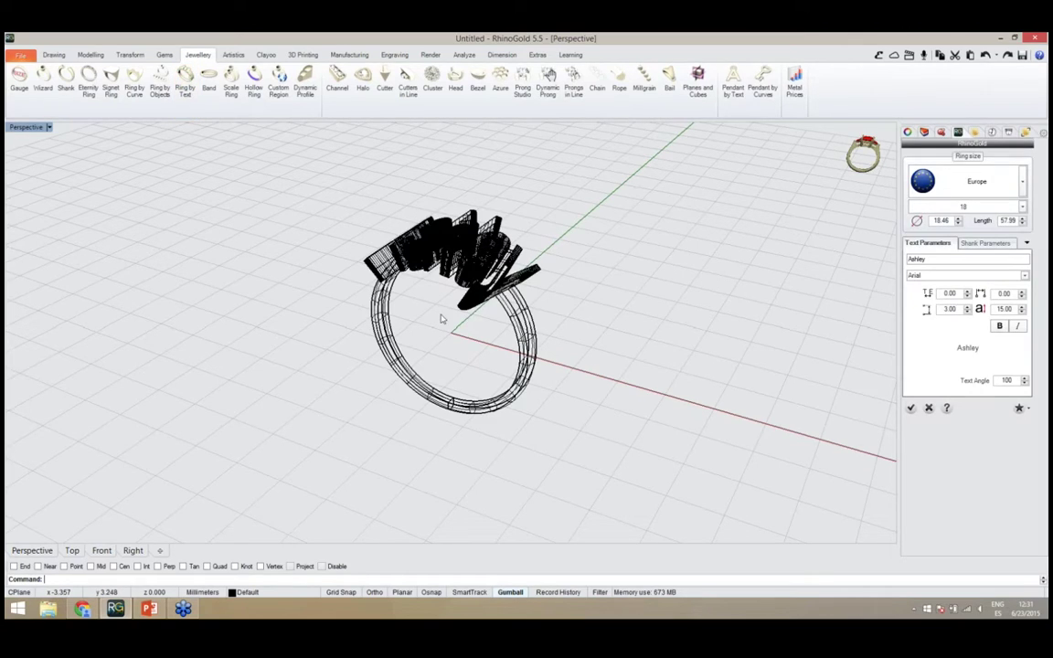
pyautogui.moveTo(830, 173)
pyautogui.click(824, 174)
pyautogui.moveTo(439, 317); pyautogui.dragTo(541, 352, button='right')
pyautogui.scroll(-2, 535, 347)
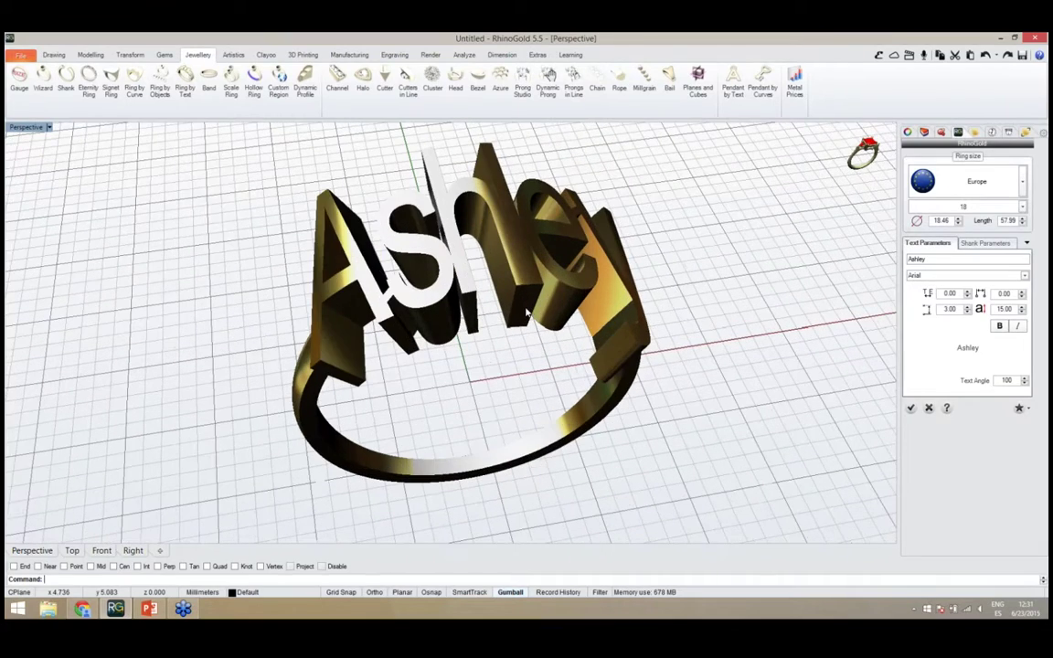
# Set the ring text's font to Cooper Black
pyautogui.click(932, 280)
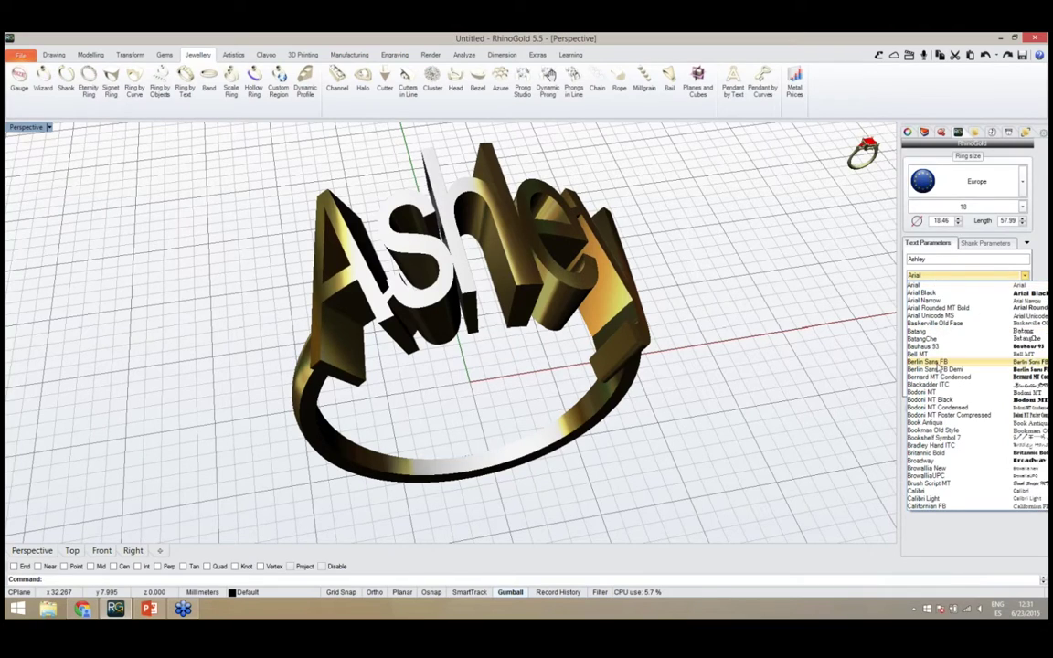
pyautogui.scroll(-2, 939, 366)
pyautogui.scroll(-2, 939, 366)
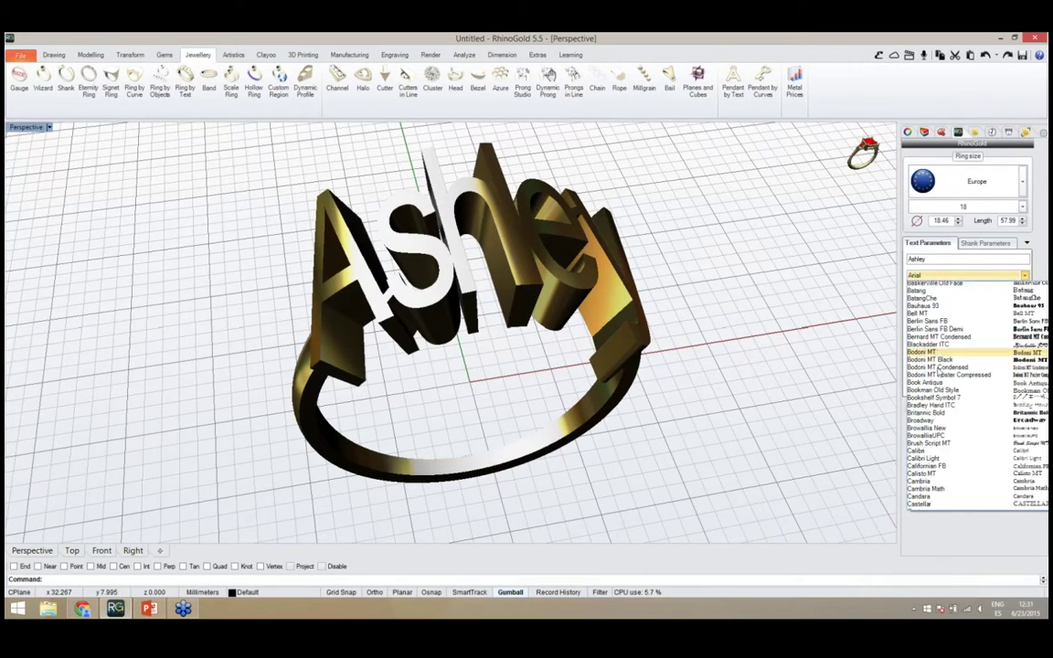
pyautogui.scroll(-3, 939, 366)
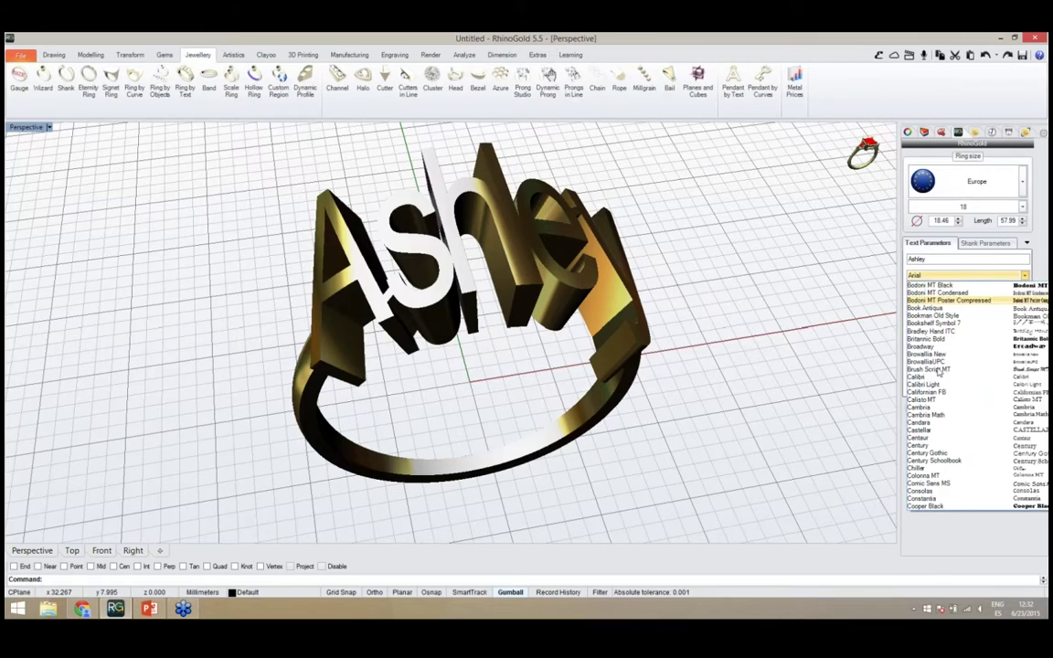
pyautogui.click(941, 484)
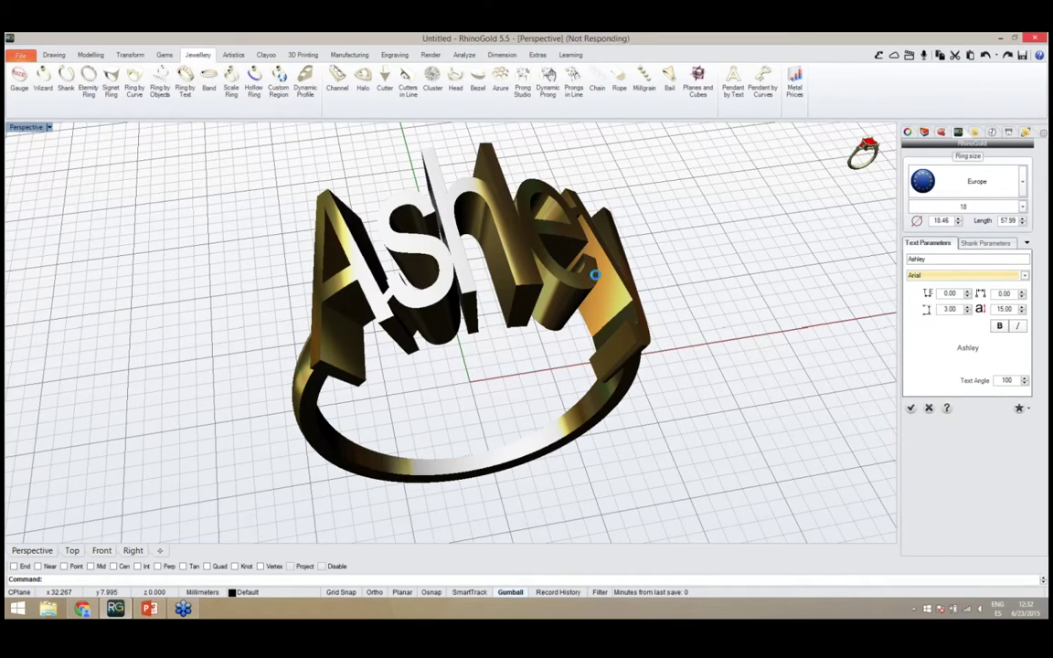
pyautogui.moveTo(687, 322); pyautogui.dragTo(773, 270, button='right')
# Replace the ring's text with "RhinoGold"
pyautogui.moveTo(930, 260); pyautogui.dragTo(905, 261)
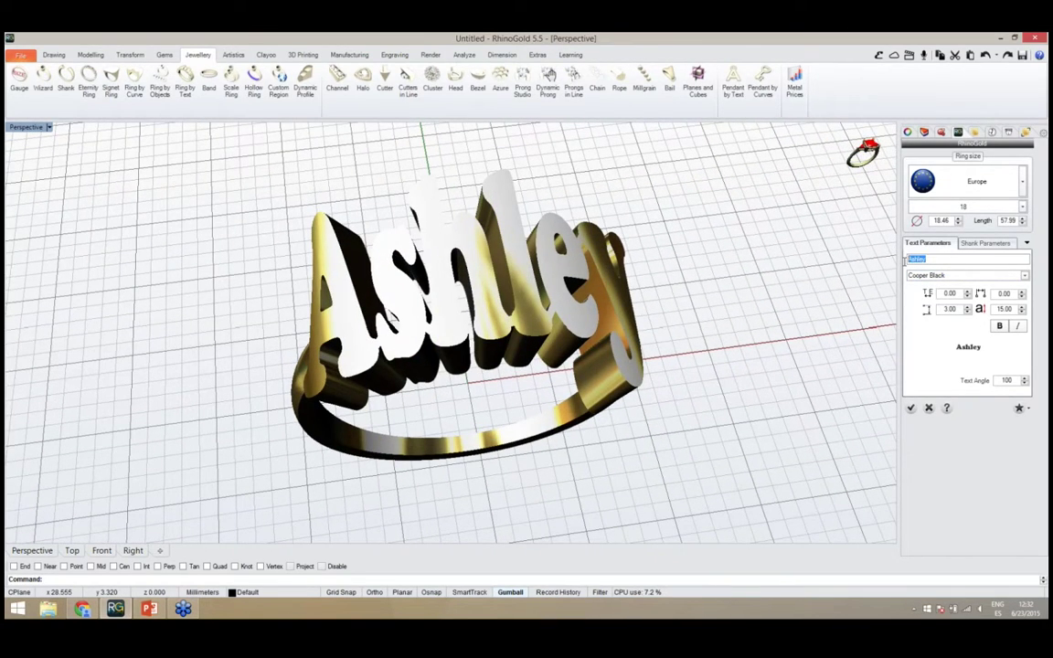
pyautogui.write('RhinoGold')
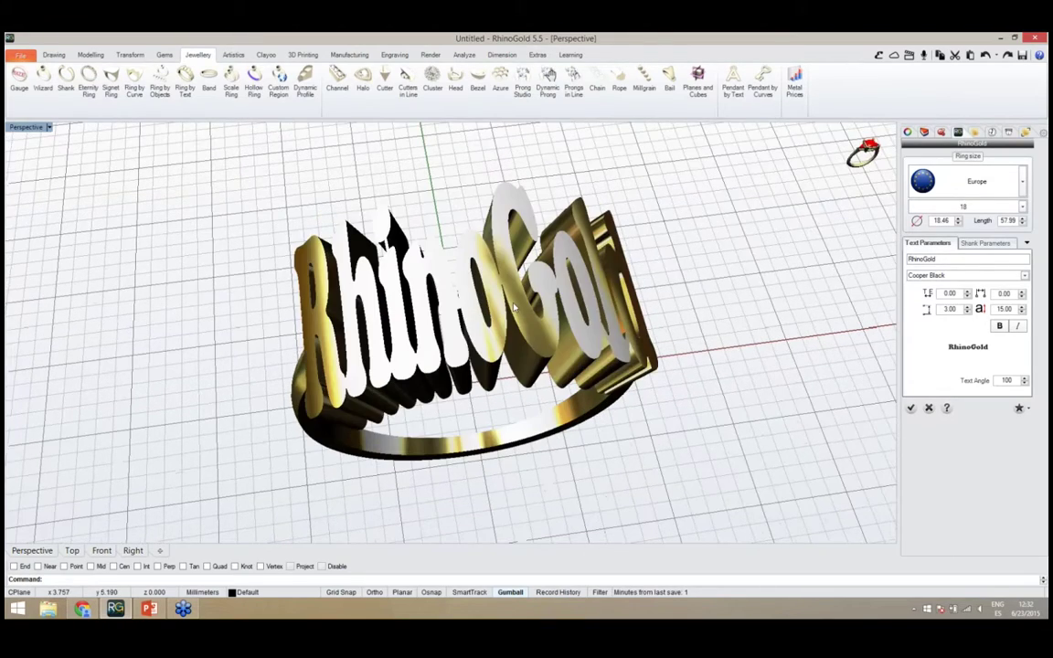
pyautogui.moveTo(522, 312)
pyautogui.mouseDown(button='right')
pyautogui.moveTo(496, 359)
pyautogui.moveTo(428, 306)
pyautogui.moveTo(508, 244)
pyautogui.moveTo(528, 314)
pyautogui.mouseUp(button='right')
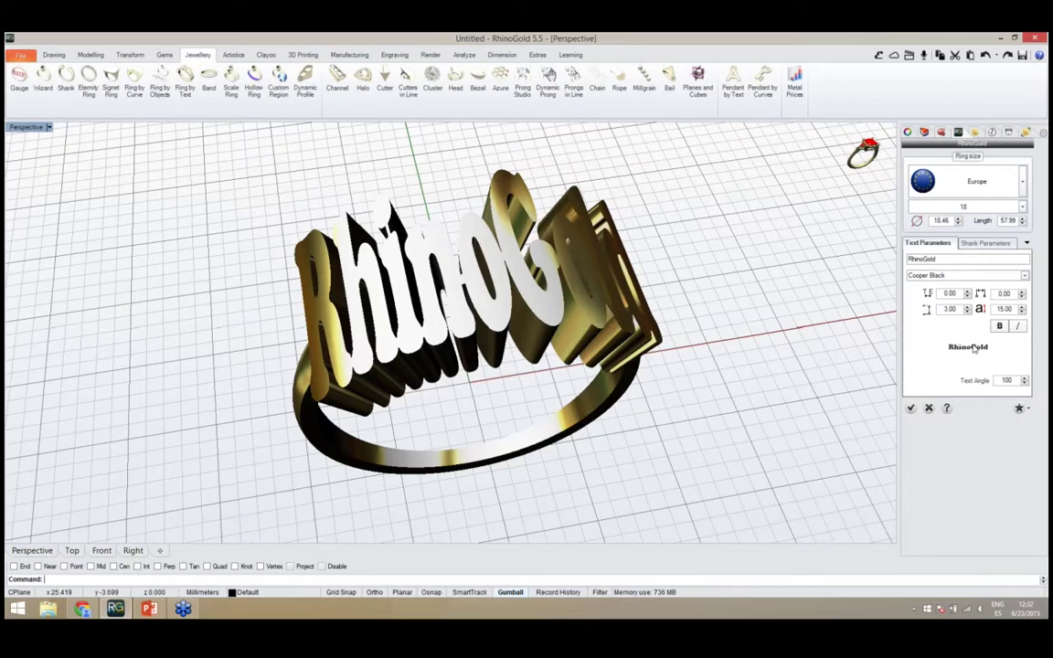
# Set the ring text's size to 10 mm and its extrusion to 2.50 mm
pyautogui.moveTo(1014, 312); pyautogui.dragTo(990, 312)
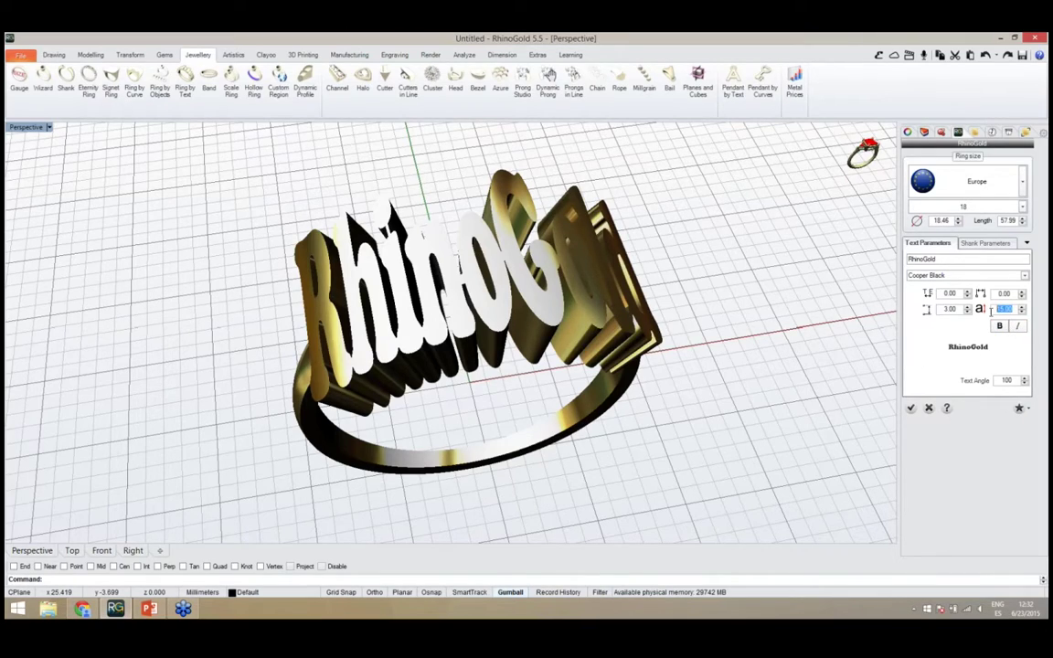
pyautogui.write('10')
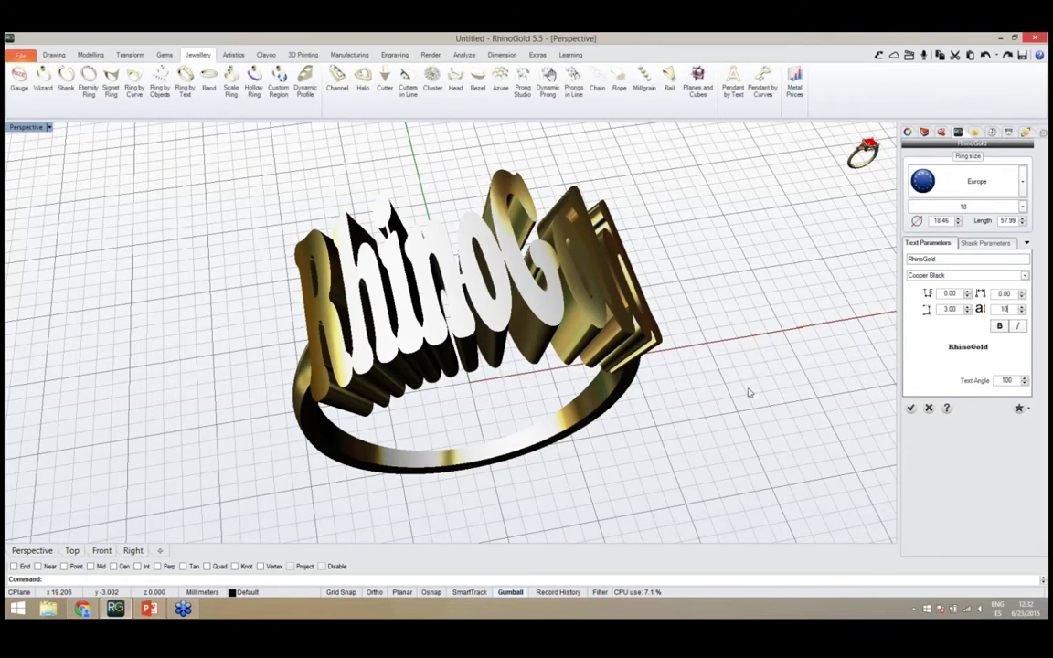
pyautogui.moveTo(629, 362); pyautogui.dragTo(695, 404, button='right')
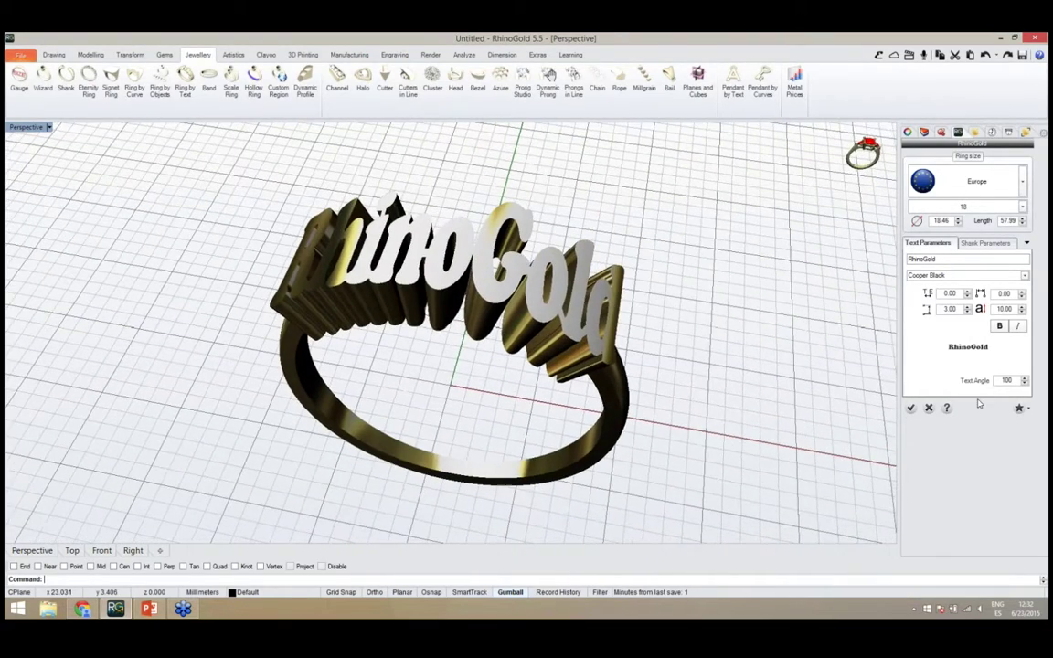
pyautogui.moveTo(515, 327); pyautogui.dragTo(815, 301, button='right')
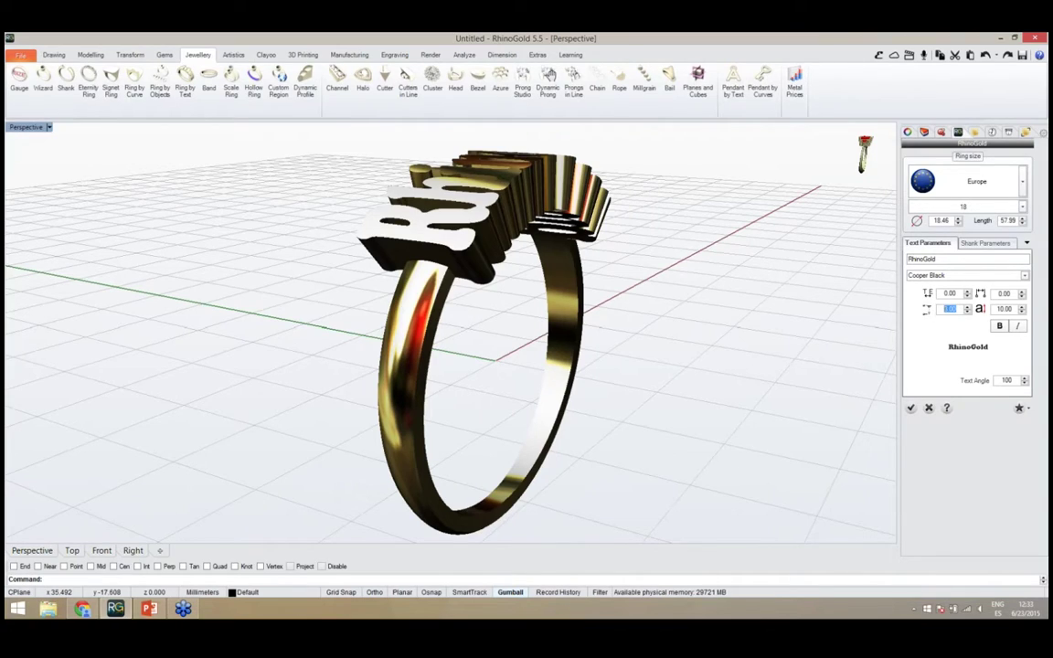
pyautogui.doubleClick(950, 309)
pyautogui.write('2')
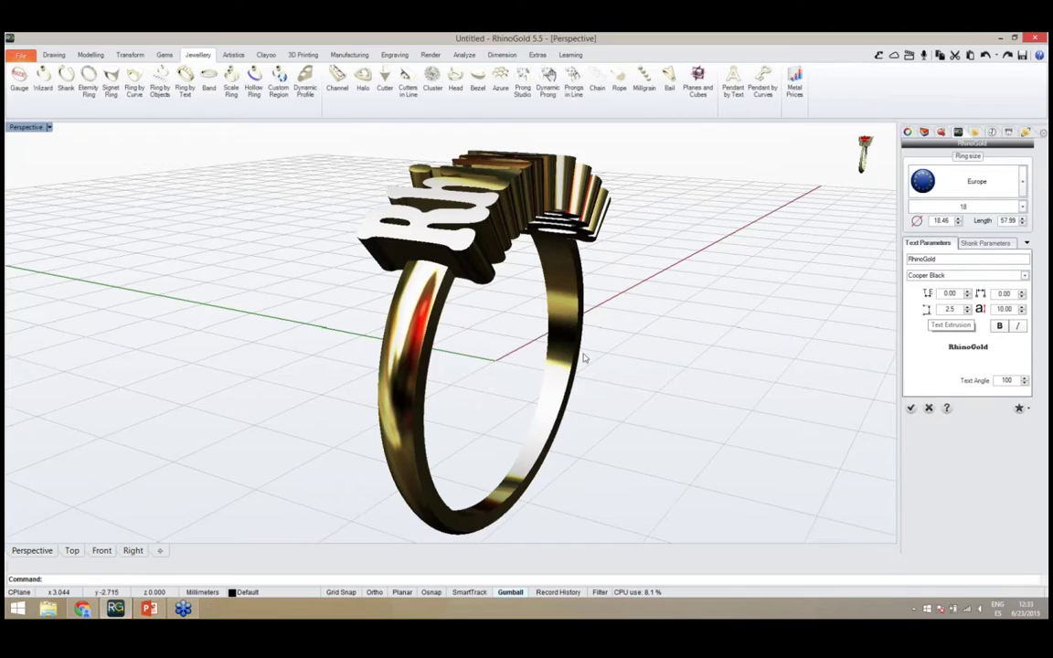
pyautogui.moveTo(625, 343); pyautogui.dragTo(454, 355, button='right')
pyautogui.scroll(4, 400, 380)
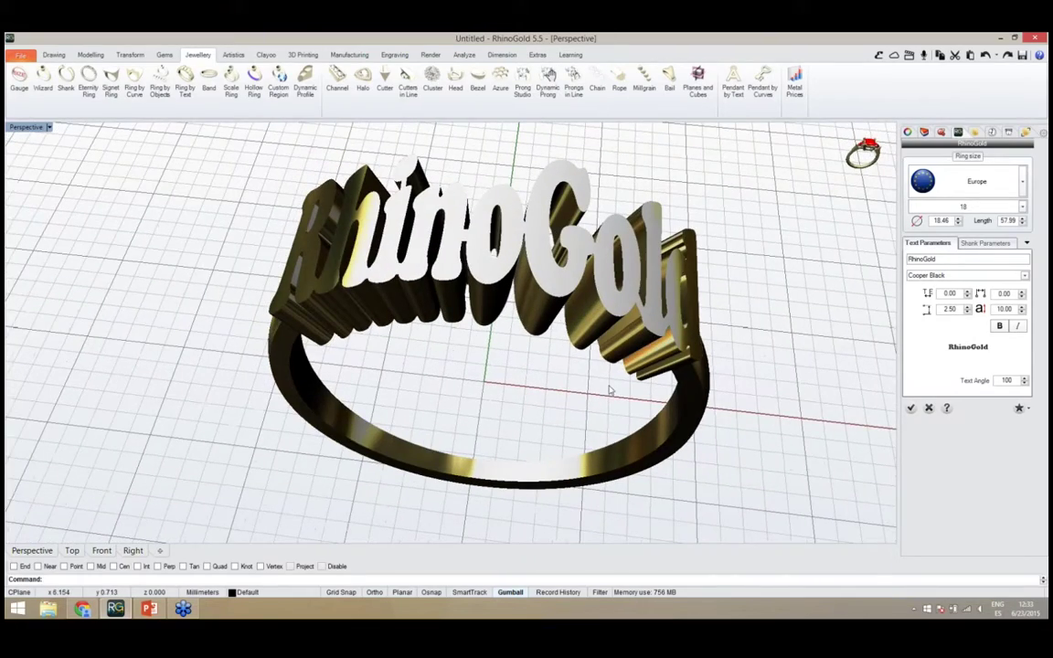
# Set the text angle around the ring to 120
pyautogui.moveTo(606, 387); pyautogui.dragTo(429, 224, button='right')
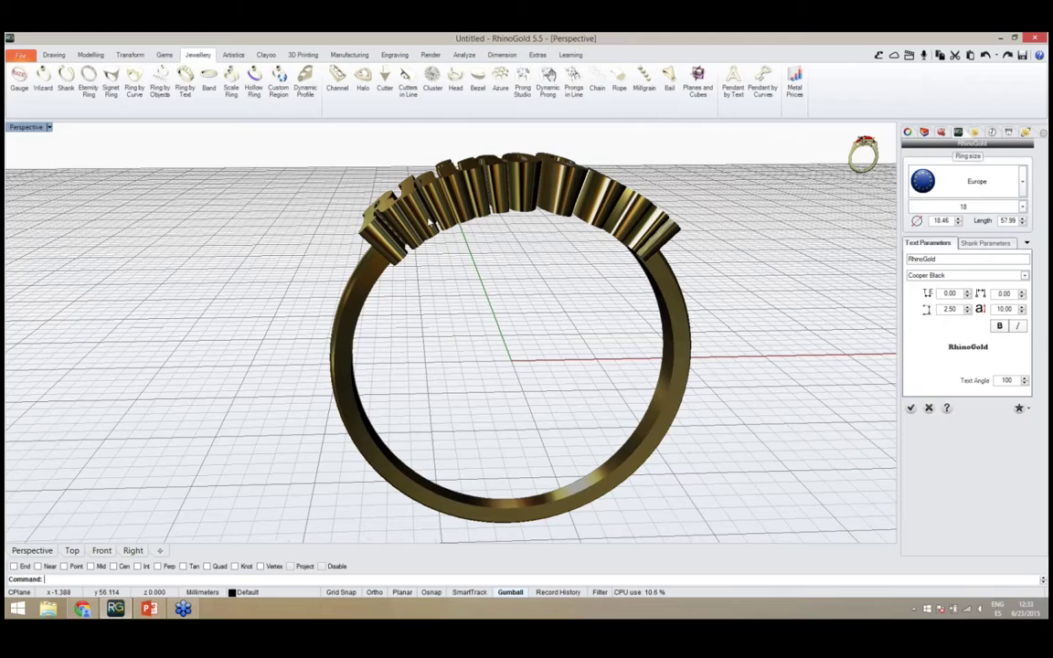
pyautogui.doubleClick(1001, 381)
pyautogui.write('12')
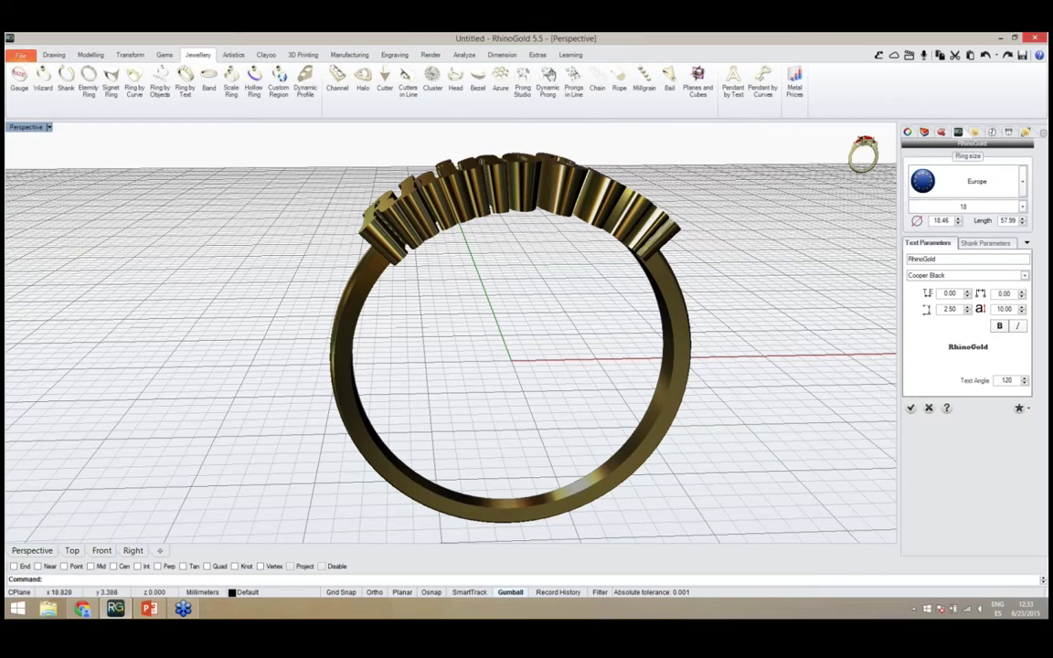
pyautogui.moveTo(538, 357); pyautogui.dragTo(658, 311, button='right')
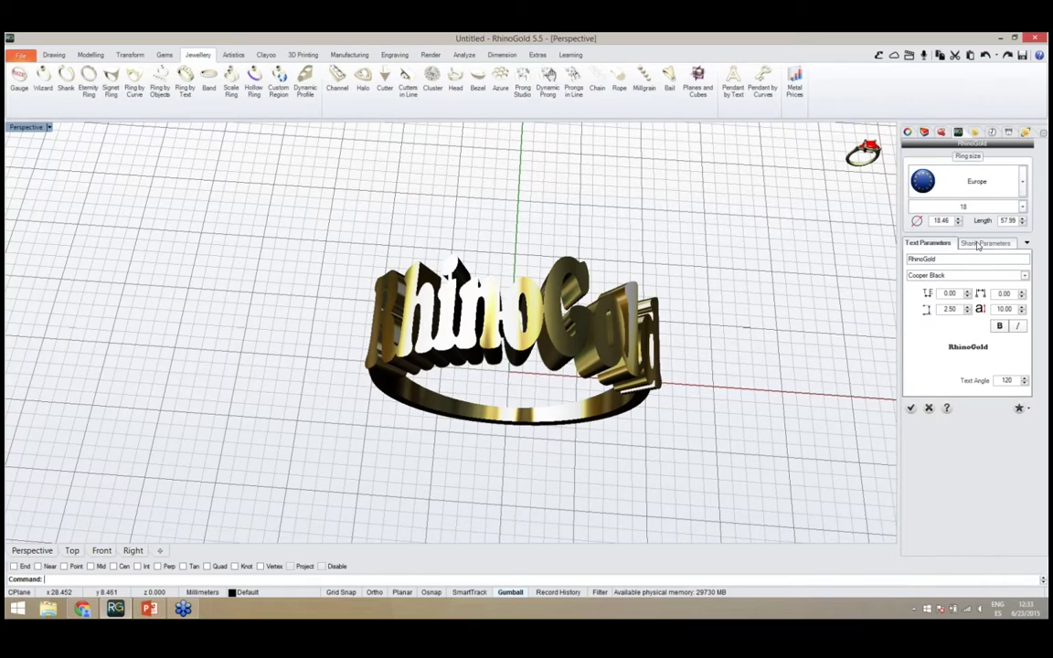
# Set the width of the shank's bottom section to 2.50 mm
pyautogui.click(978, 244)
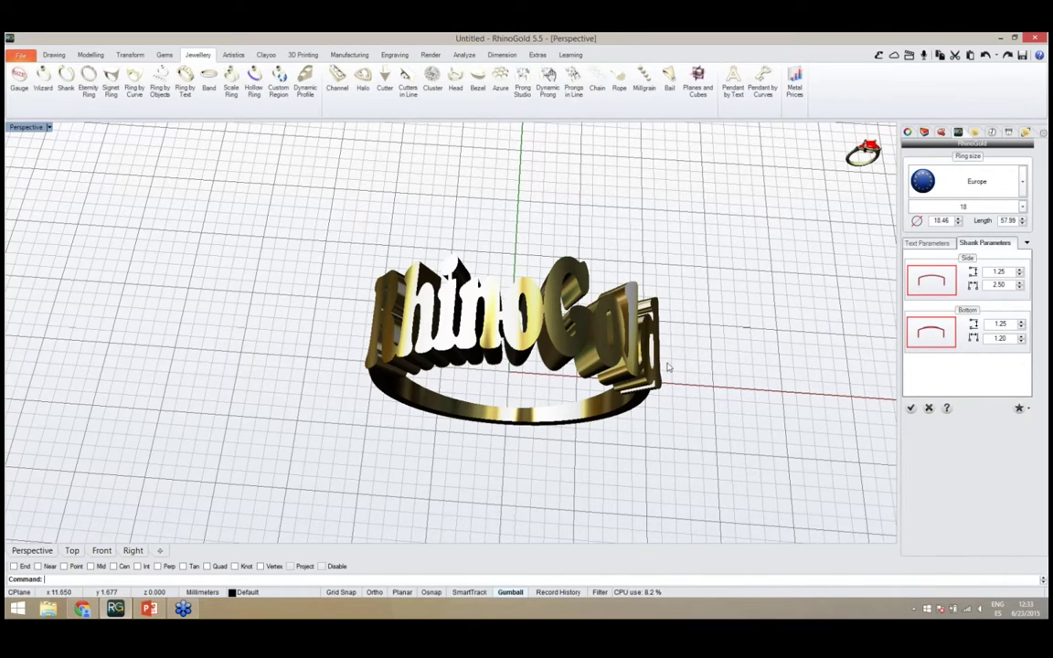
pyautogui.moveTo(665, 370); pyautogui.dragTo(540, 169, button='right')
pyautogui.scroll(2, 535, 248)
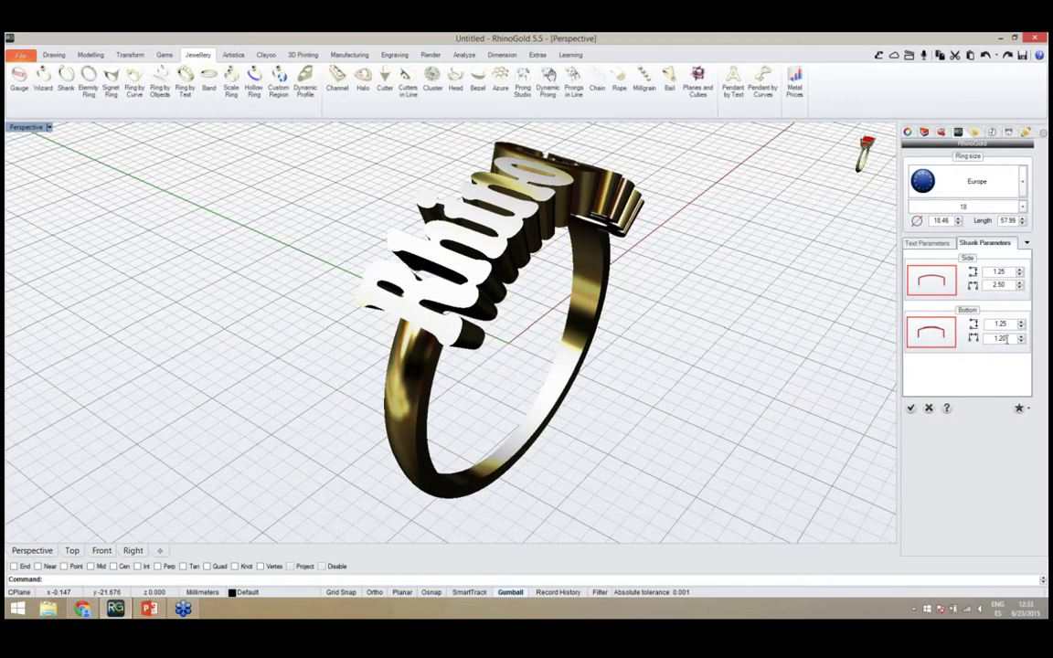
pyautogui.moveTo(1011, 338); pyautogui.dragTo(984, 340)
pyautogui.write('2')
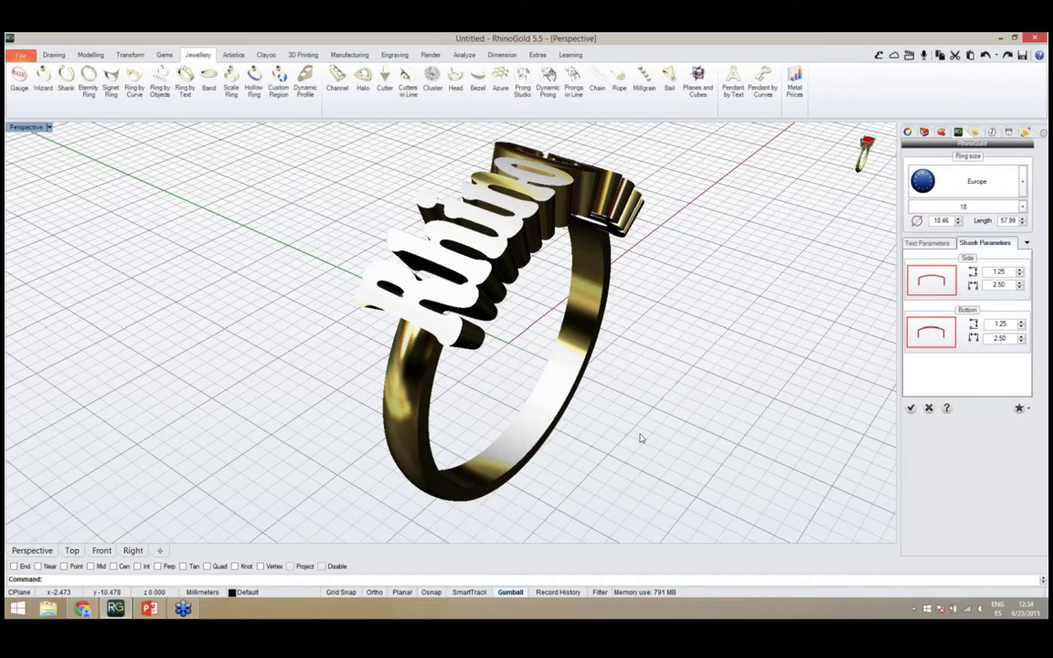
pyautogui.moveTo(643, 434); pyautogui.dragTo(640, 403, button='right')
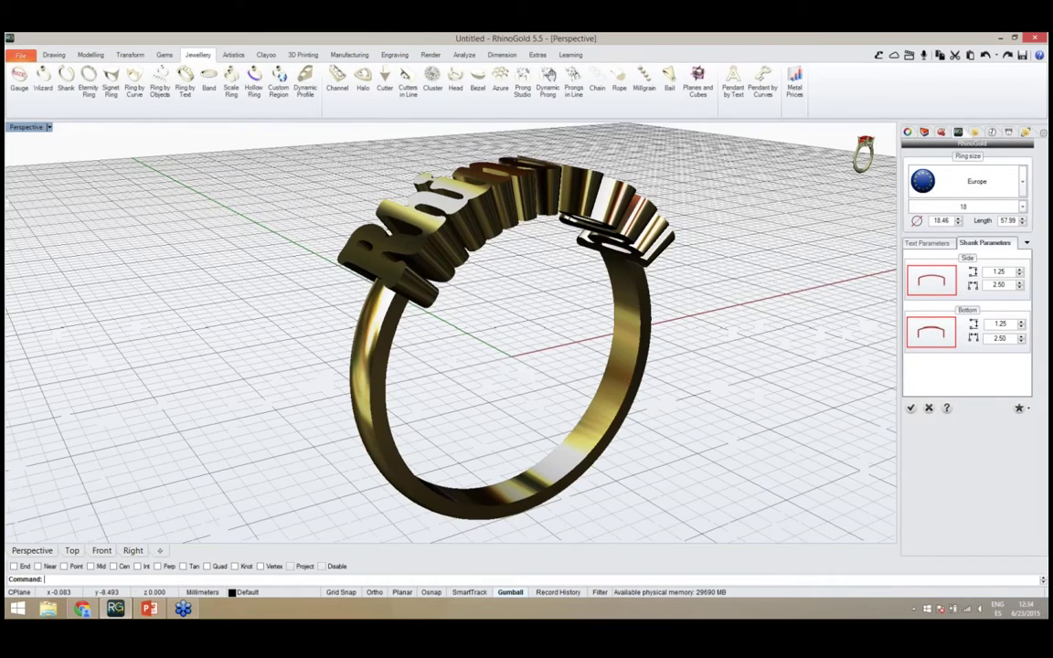
# Assign profile 009 to the shank's side section and check the rounded shape on the ring
pyautogui.click(937, 284)
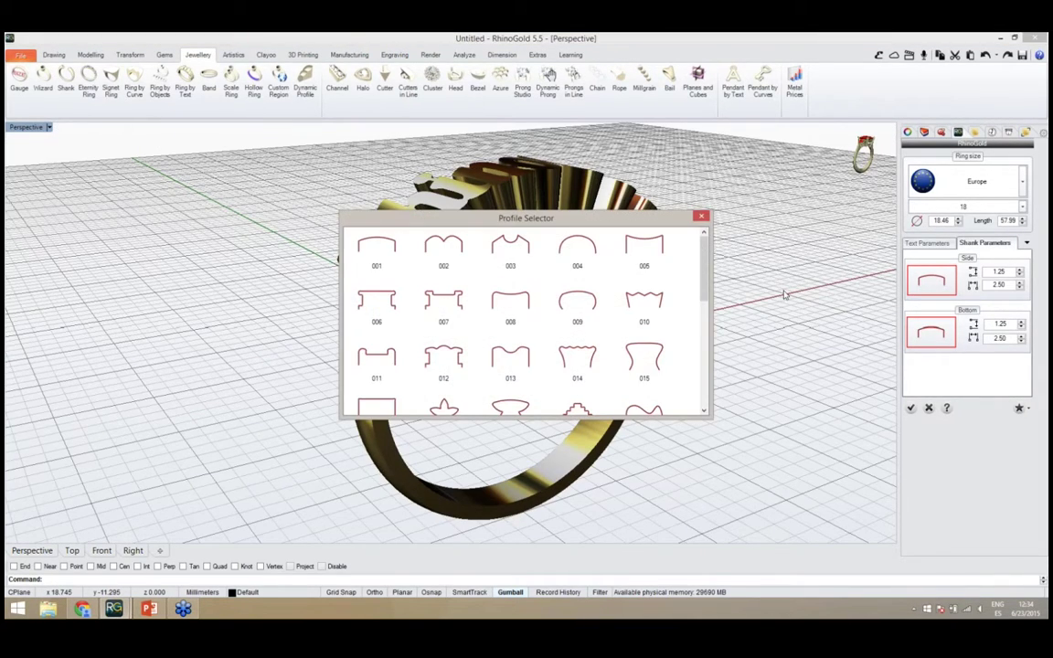
pyautogui.click(579, 301)
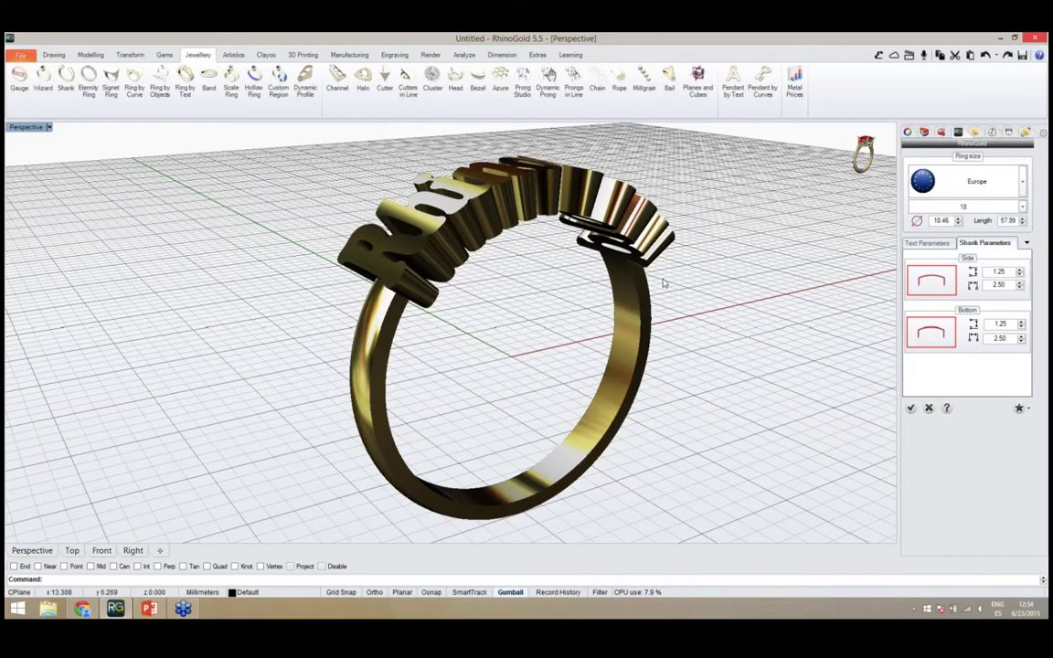
pyautogui.scroll(5, 413, 337)
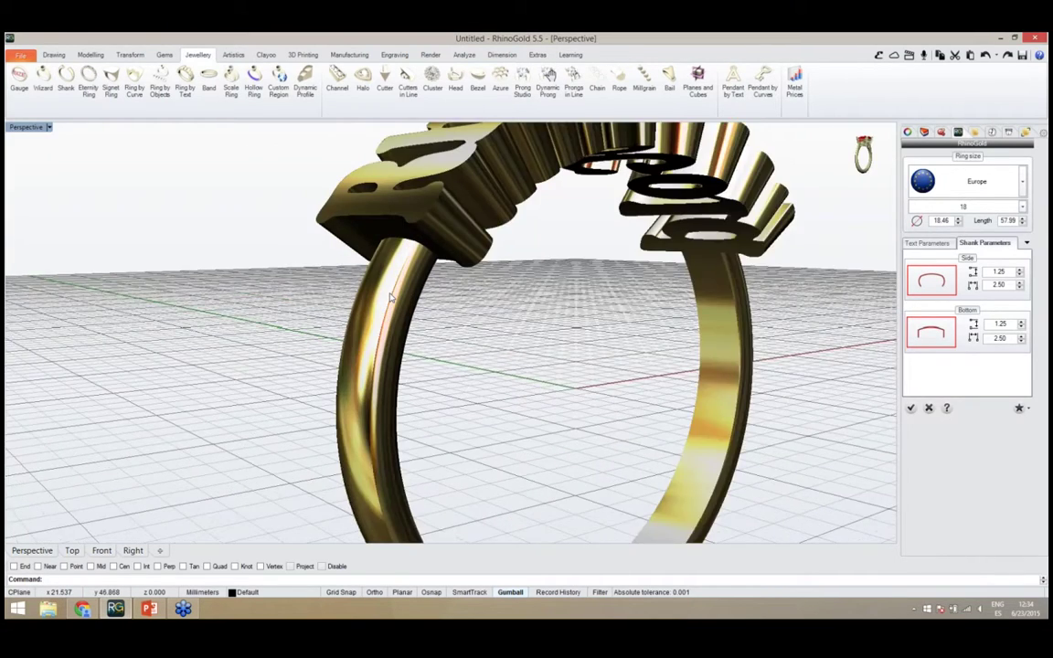
pyautogui.moveTo(444, 272)
pyautogui.mouseDown(button='right')
pyautogui.moveTo(468, 280)
pyautogui.moveTo(424, 274)
pyautogui.mouseUp(button='right')
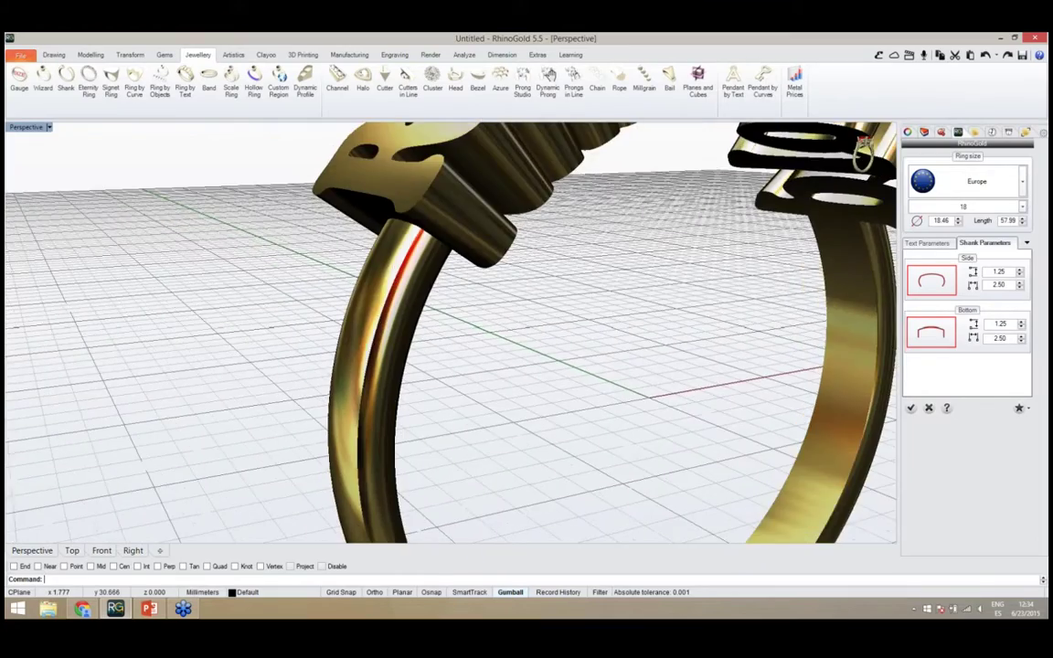
pyautogui.scroll(-4, 424, 274)
pyautogui.moveTo(512, 265); pyautogui.dragTo(664, 261, button='right')
pyautogui.moveTo(447, 421); pyautogui.dragTo(470, 399, button='right')
pyautogui.moveTo(518, 456); pyautogui.dragTo(889, 392, button='right')
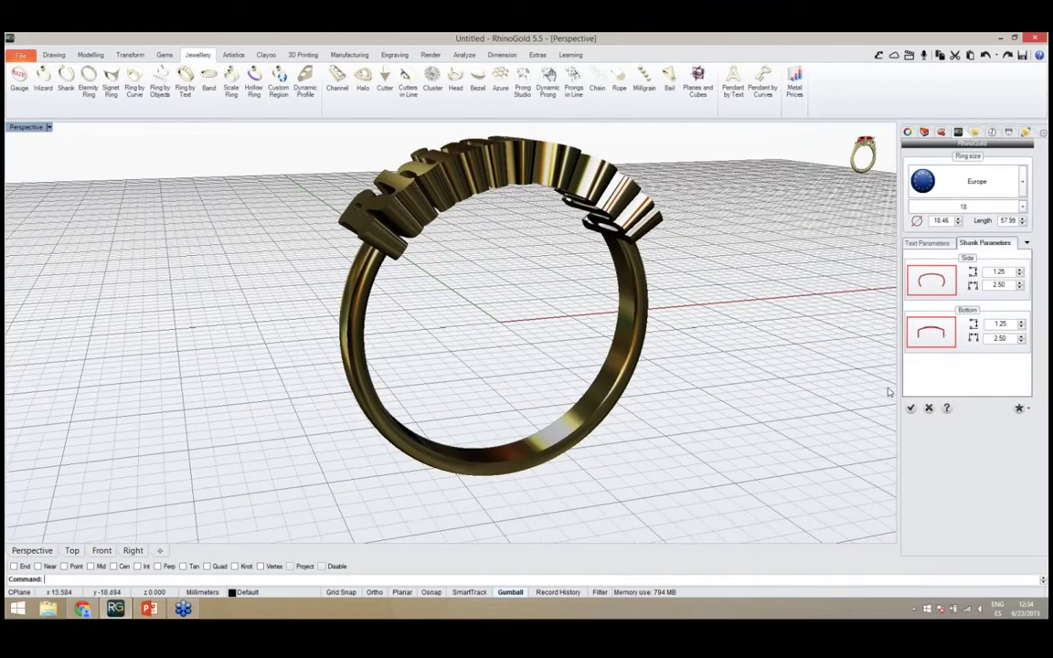
# Assign profile 009 to the shank's bottom section and set the side section's thickness to 1.50 mm
pyautogui.click(939, 335)
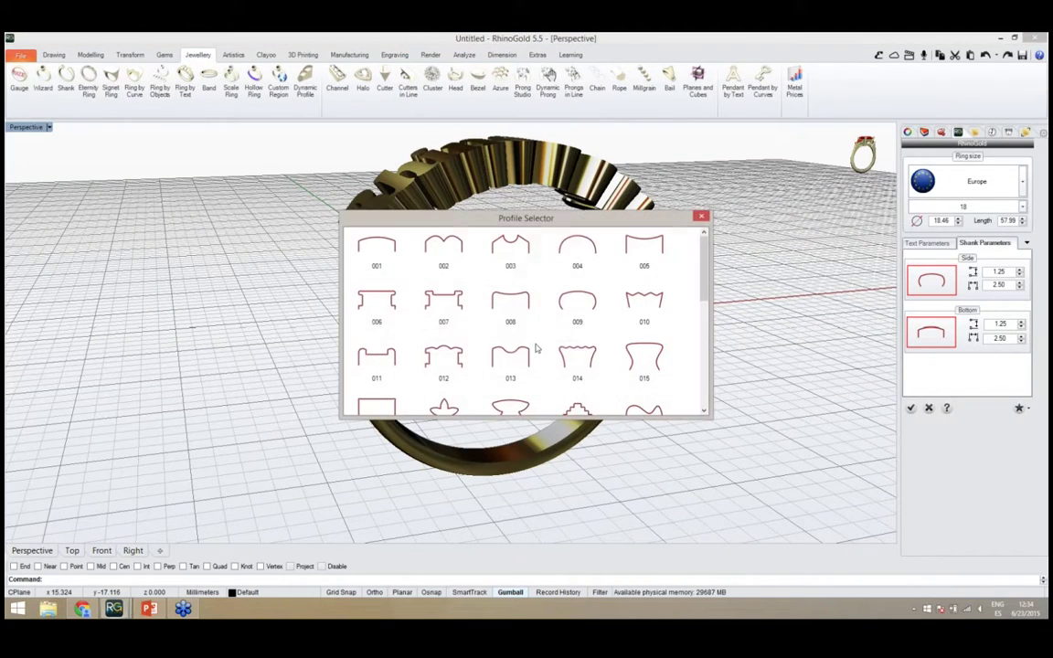
pyautogui.click(578, 307)
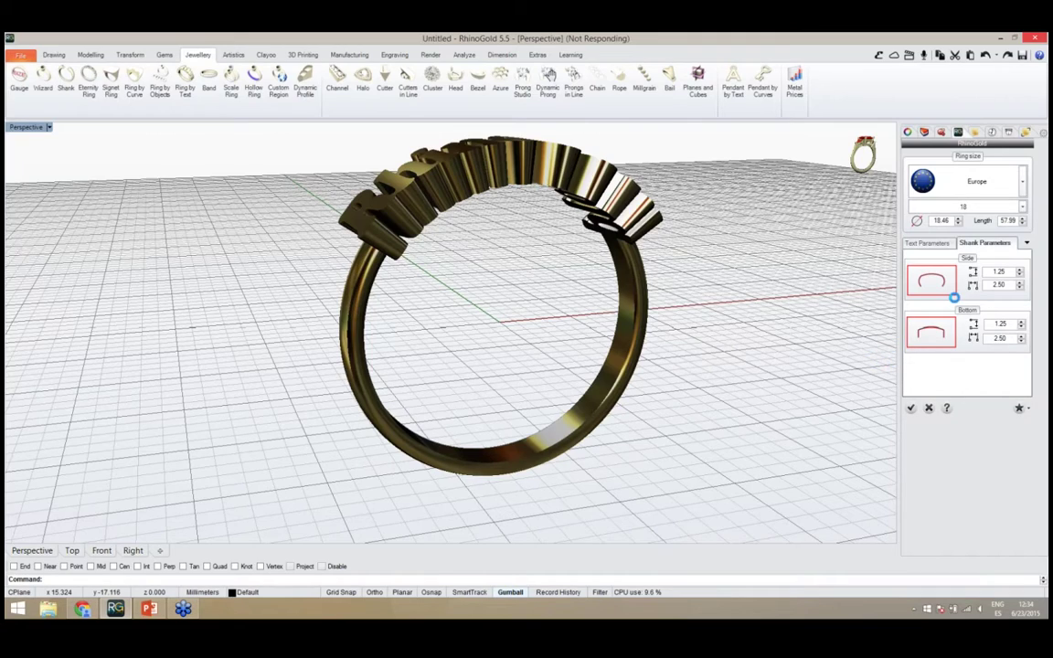
pyautogui.moveTo(1007, 272); pyautogui.dragTo(988, 273)
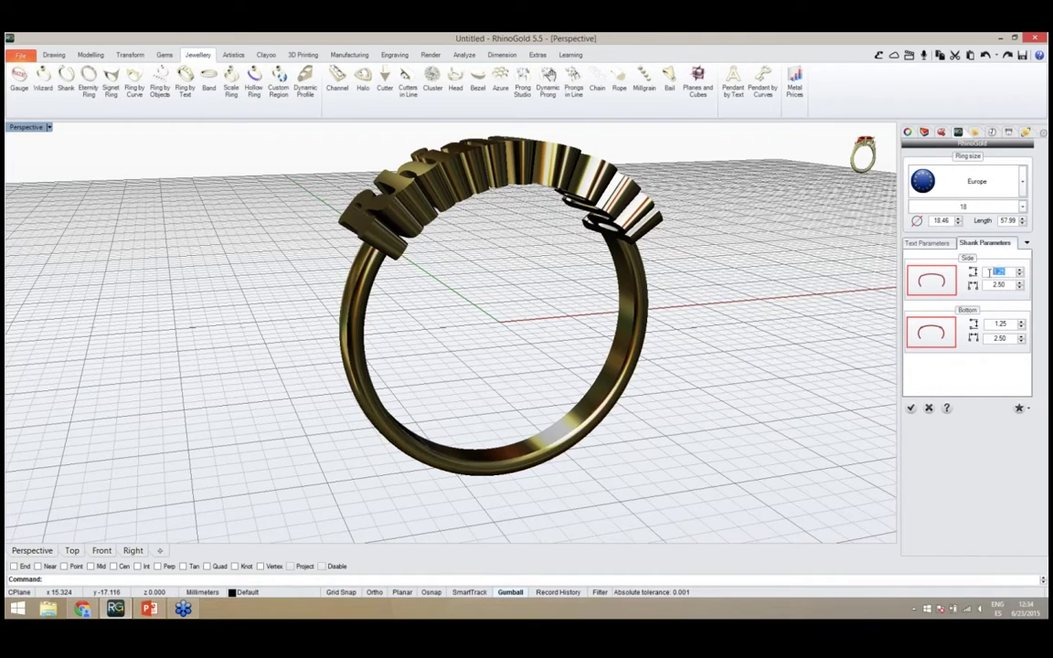
pyautogui.write('1')
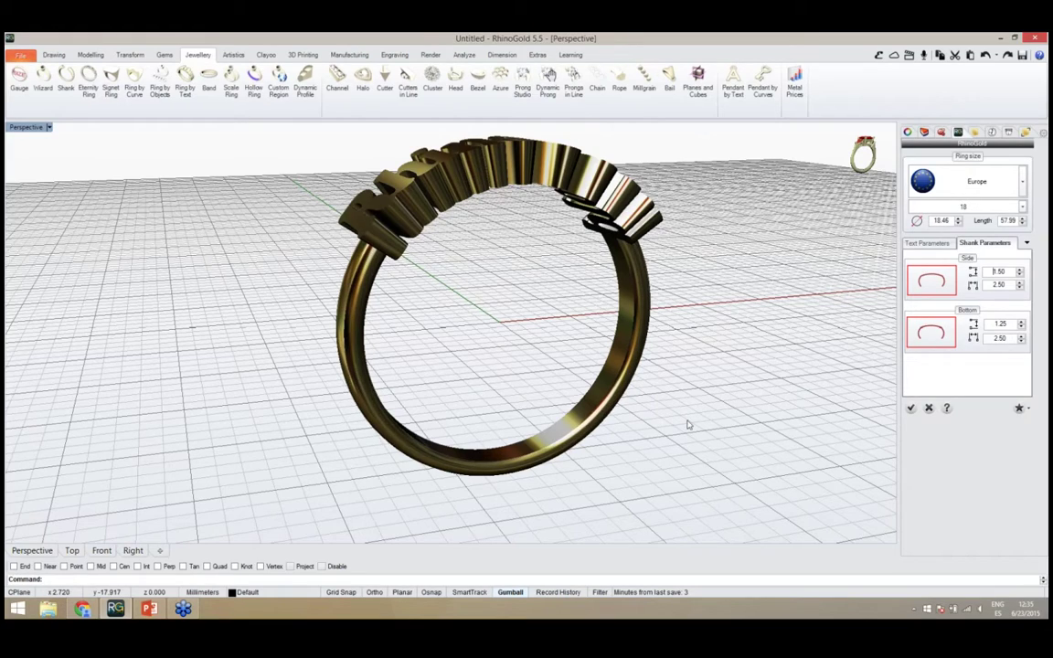
pyautogui.moveTo(594, 430); pyautogui.dragTo(913, 442, button='right')
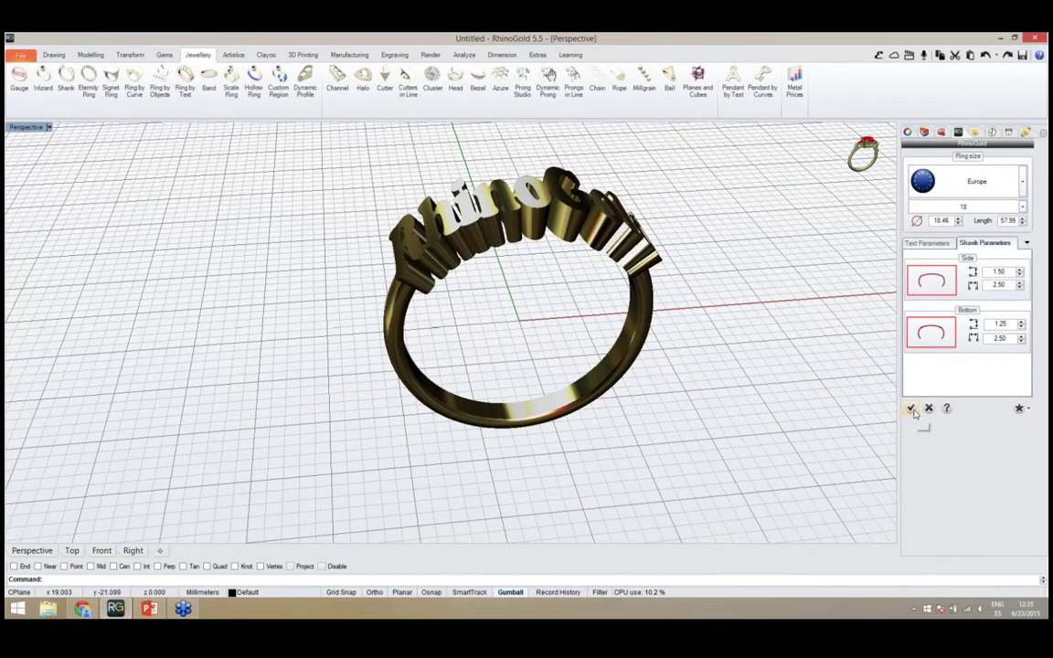
# Create the RhinoGold text ring with the chosen settings and view it from several angles
pyautogui.click(910, 408)
pyautogui.moveTo(503, 357); pyautogui.dragTo(454, 303, button='right')
pyautogui.moveTo(506, 337); pyautogui.dragTo(420, 397, button='right')
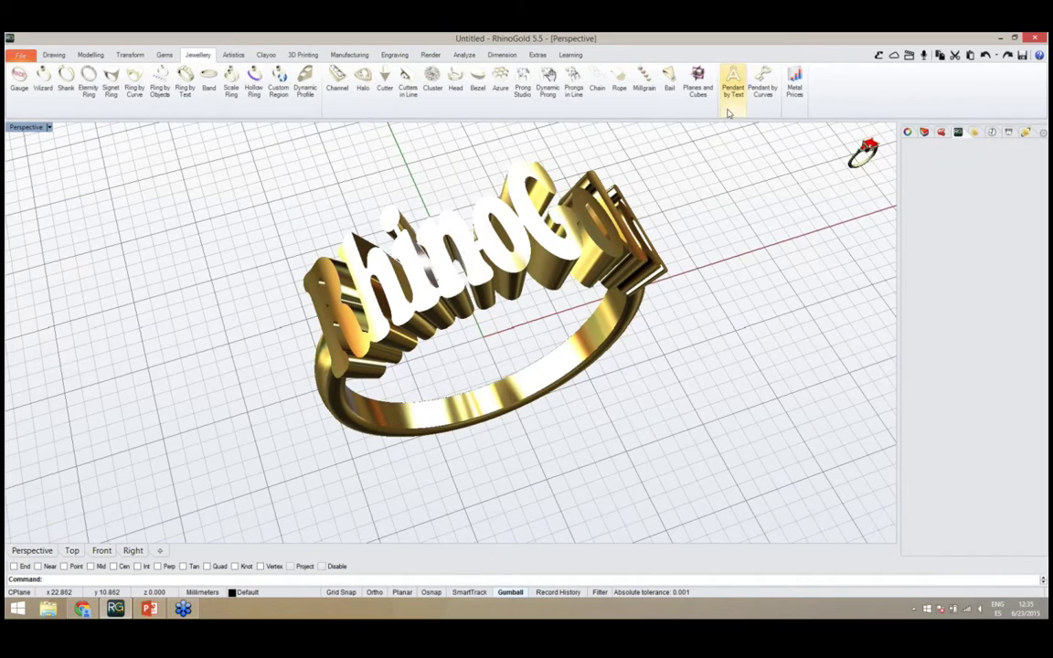
# Start a new document without saving the text ring, and maximize the Perspective viewport
pyautogui.click(20, 55)
pyautogui.click(22, 71)
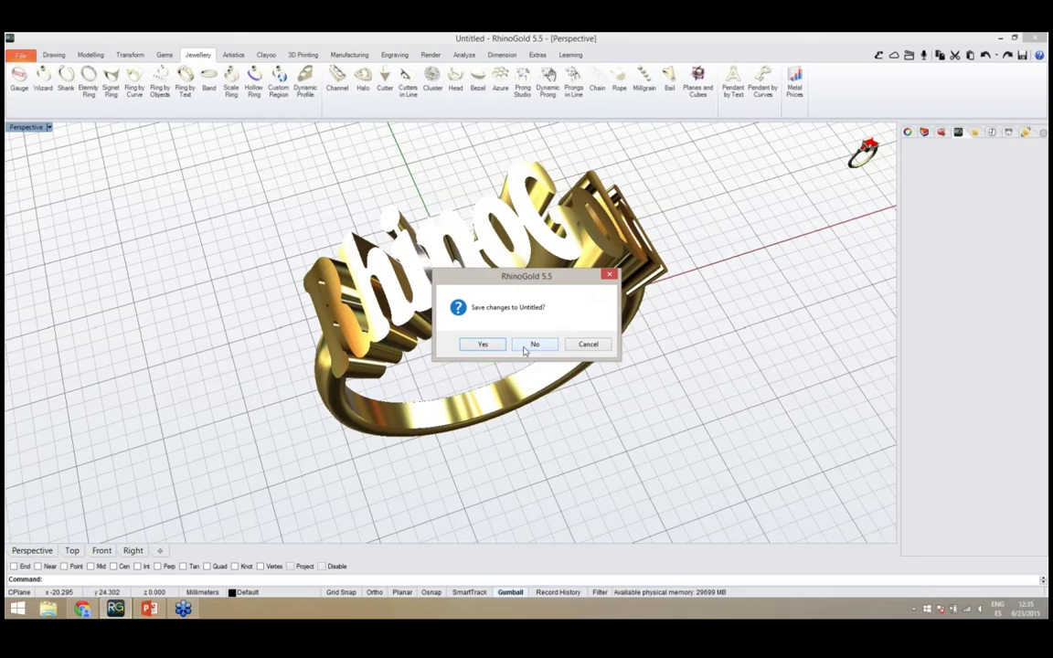
pyautogui.click(531, 346)
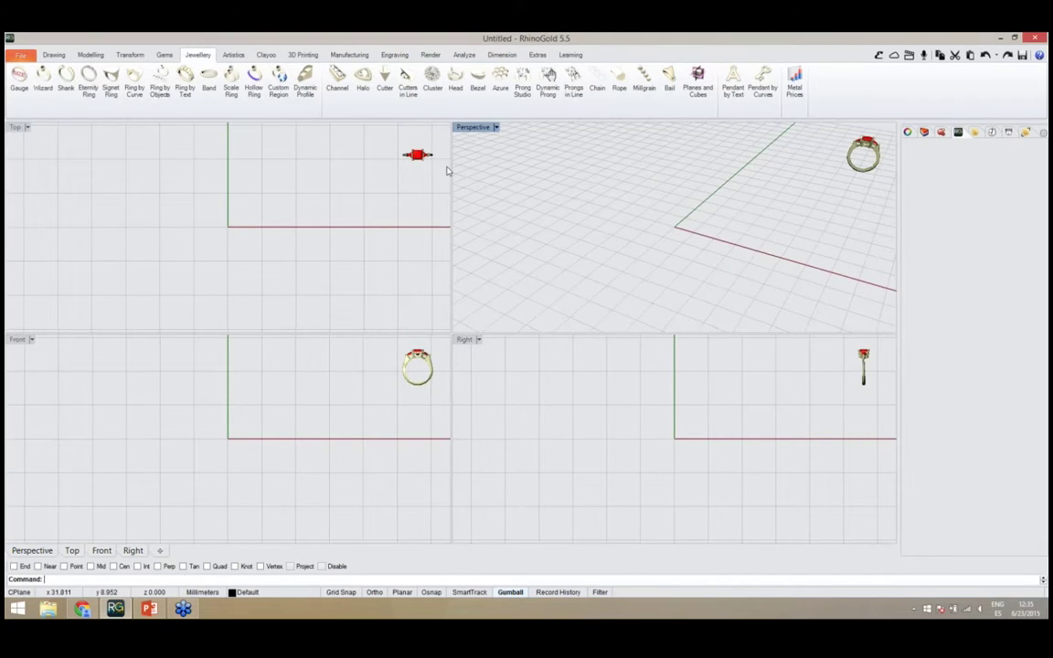
pyautogui.doubleClick(473, 128)
# Start a new pendant by text and raise the extrusion thickness of its letters to 1.99 mm
pyautogui.moveTo(823, 169)
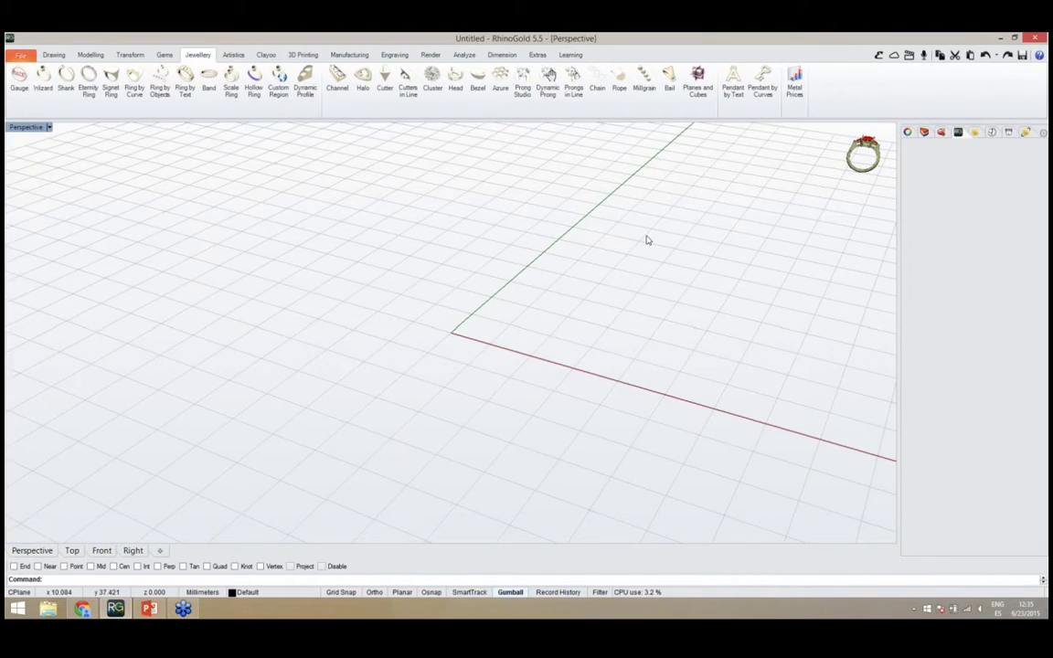
pyautogui.click(734, 103)
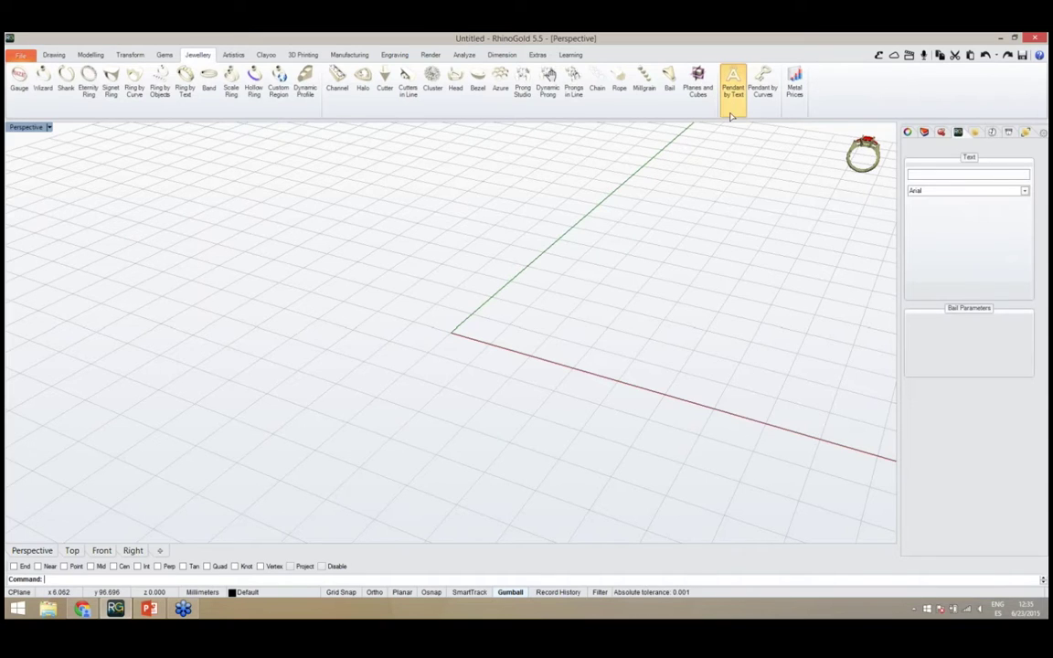
pyautogui.scroll(4, 494, 399)
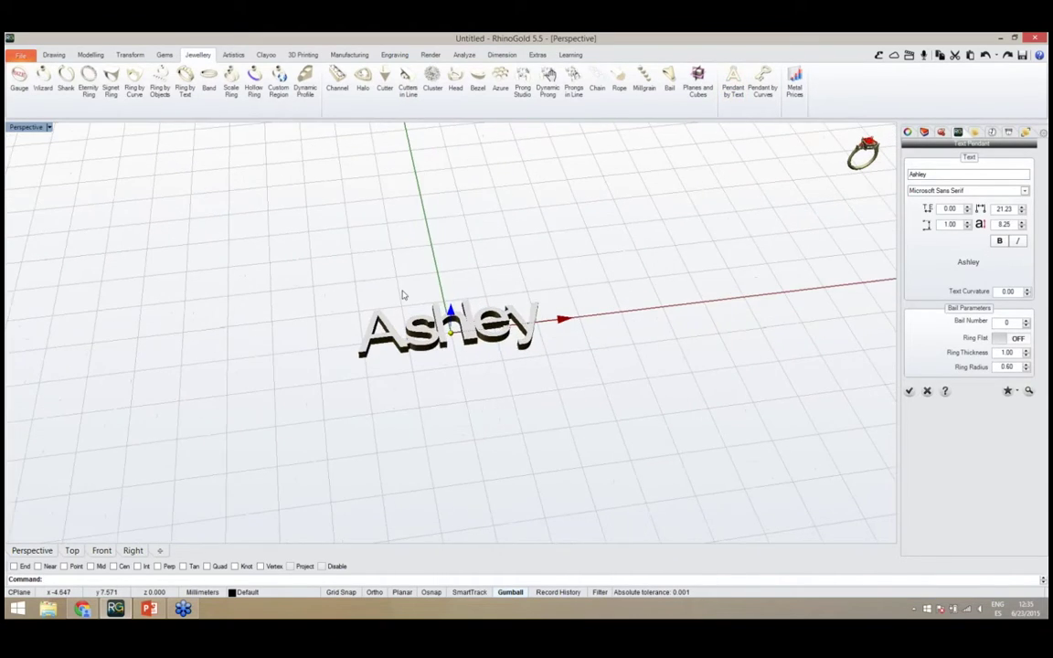
pyautogui.moveTo(491, 448); pyautogui.dragTo(517, 448, button='right')
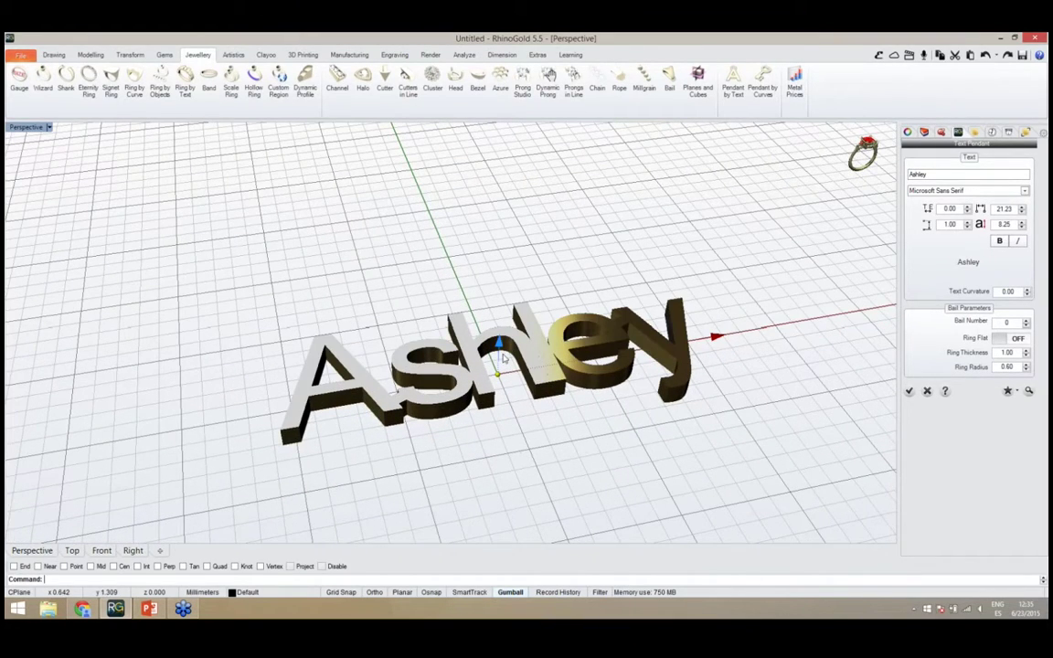
pyautogui.moveTo(500, 343); pyautogui.dragTo(500, 325)
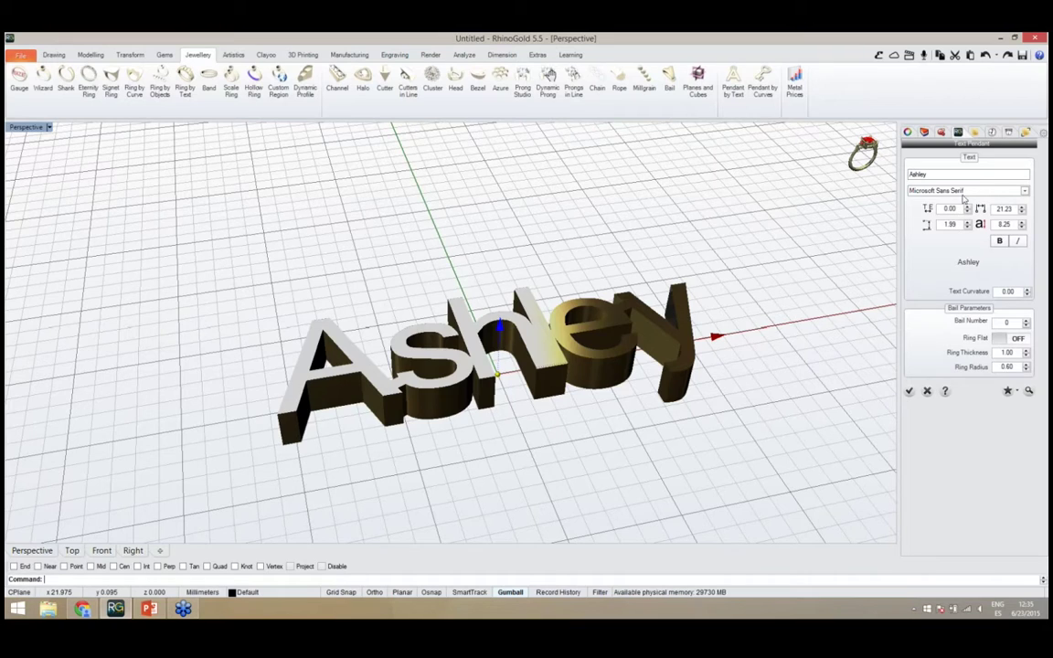
pyautogui.moveTo(555, 288); pyautogui.dragTo(512, 356, button='right')
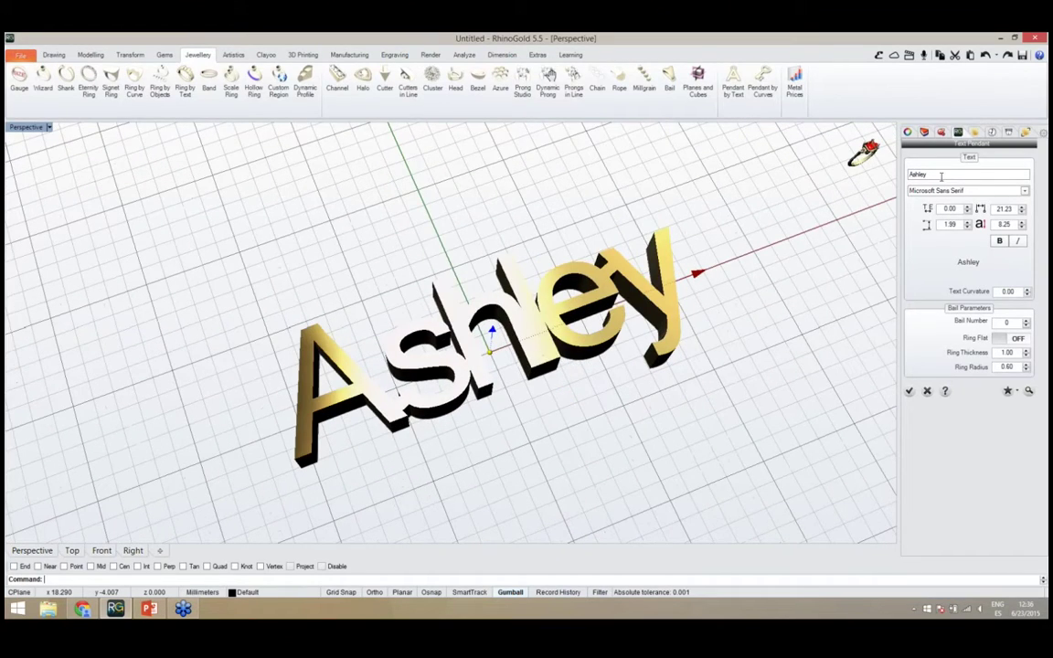
# Replace the pendant's text with "RhinoGold" and make it bold
pyautogui.moveTo(941, 175); pyautogui.dragTo(903, 176)
pyautogui.write('RhinoGold')
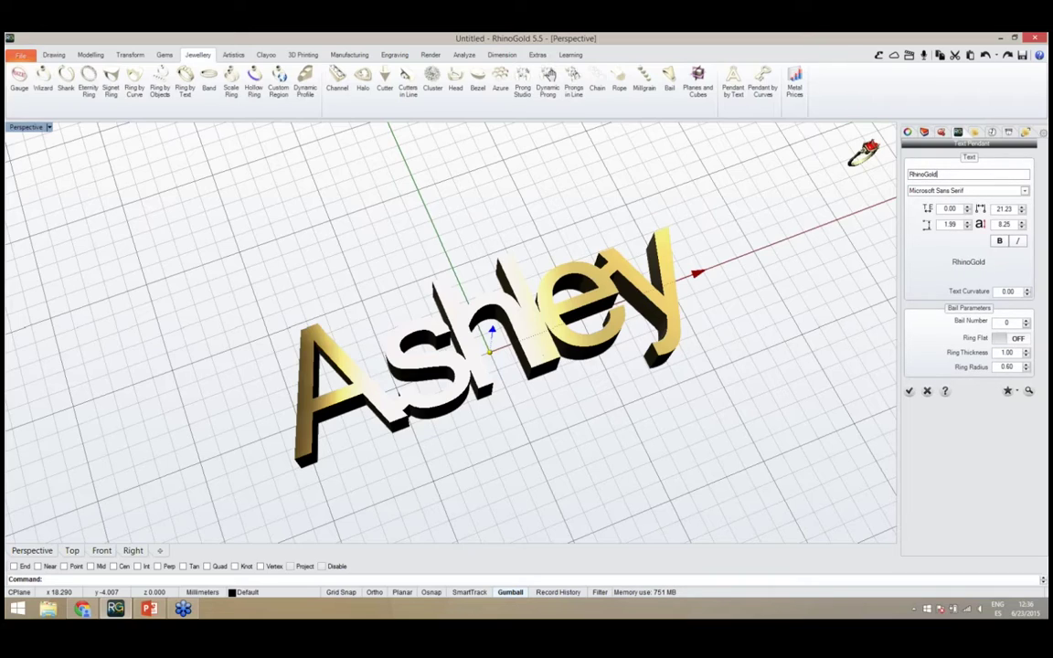
pyautogui.press('Return')
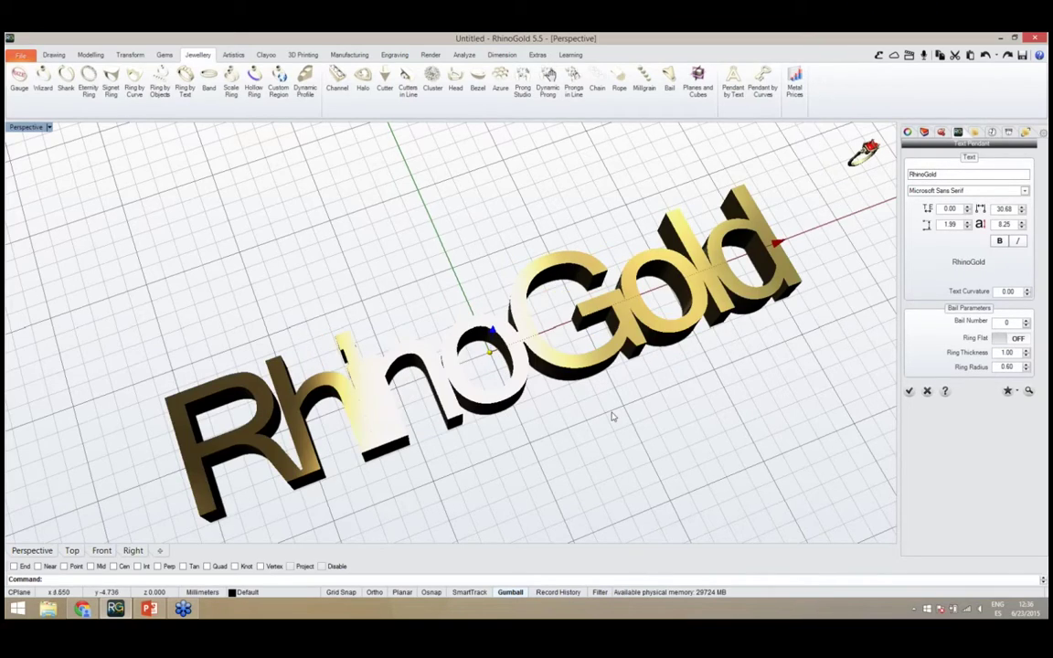
pyautogui.moveTo(608, 419); pyautogui.dragTo(509, 349, button='right')
pyautogui.scroll(-4, 510, 353)
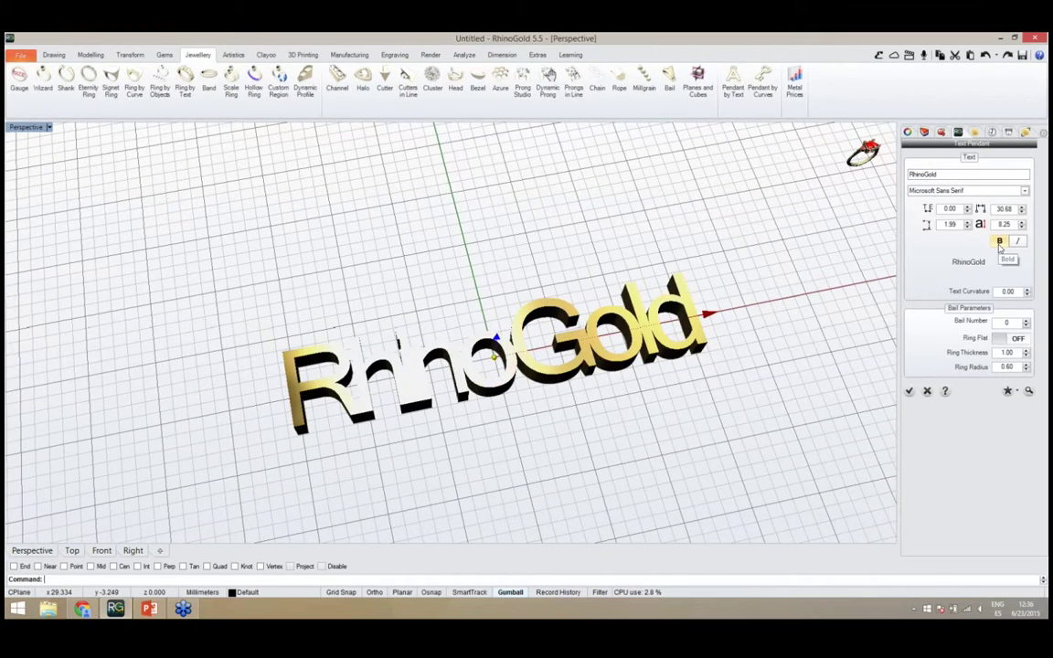
pyautogui.click(999, 241)
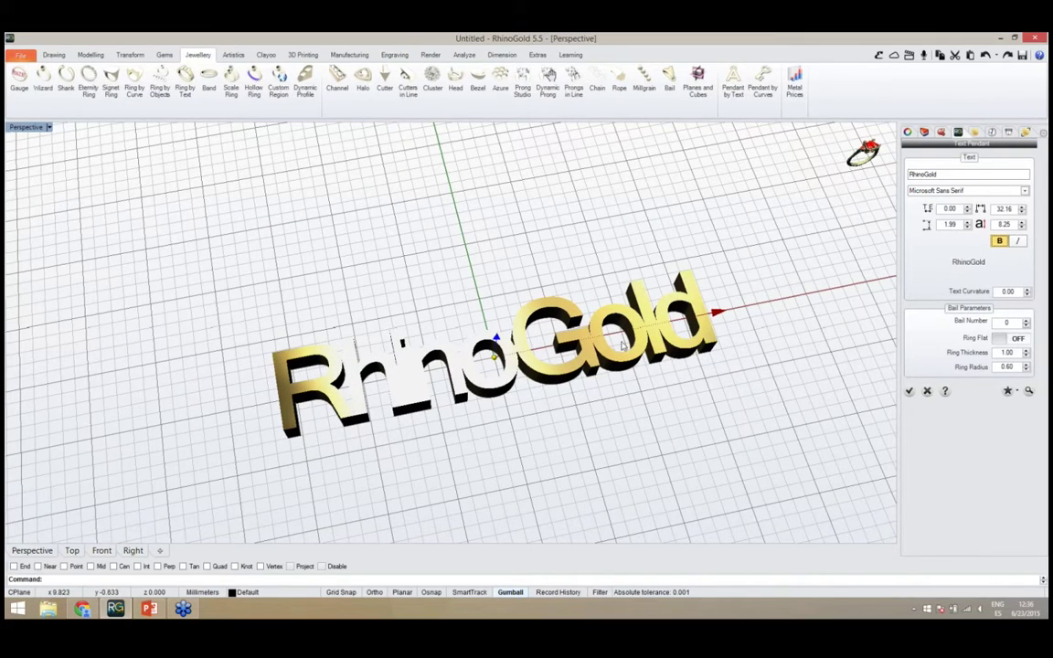
# Try a letter spacing value of -0.10 and examine the gaps between the pendant's letters
pyautogui.scroll(3, 509, 386)
pyautogui.scroll(3, 509, 386)
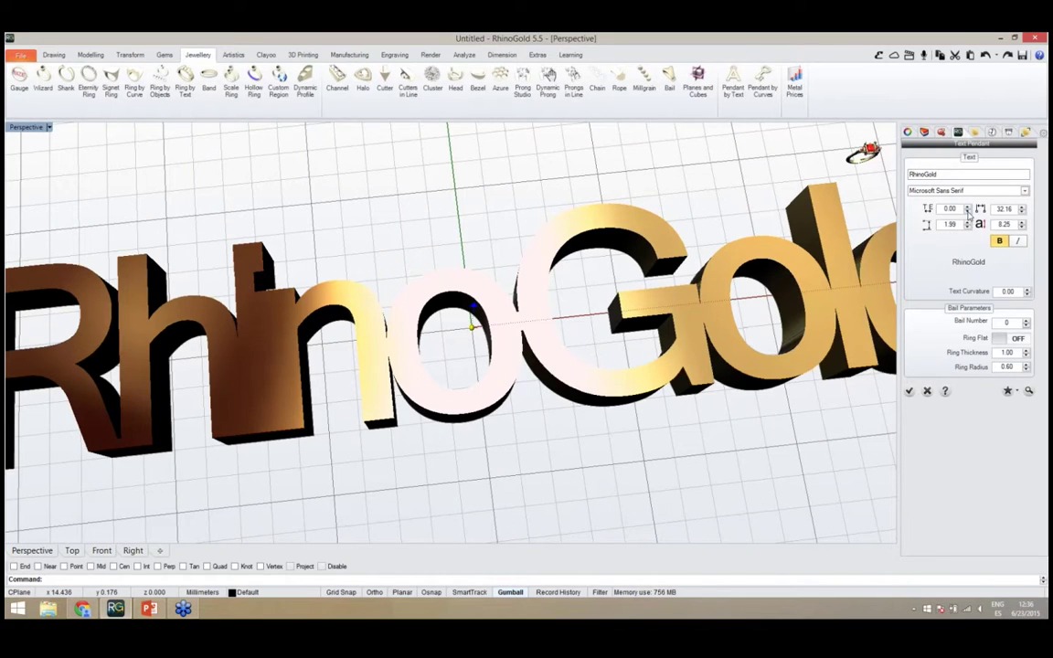
pyautogui.click(967, 207)
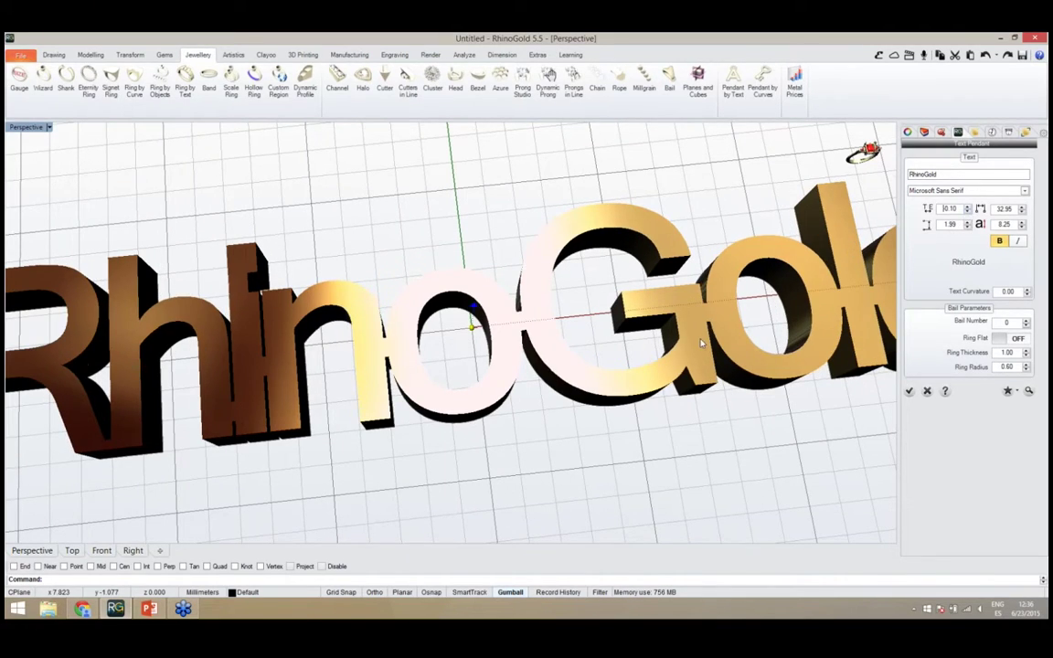
pyautogui.moveTo(700, 341); pyautogui.dragTo(698, 317, button='right')
pyautogui.scroll(-4, 677, 320)
pyautogui.scroll(7, 447, 338)
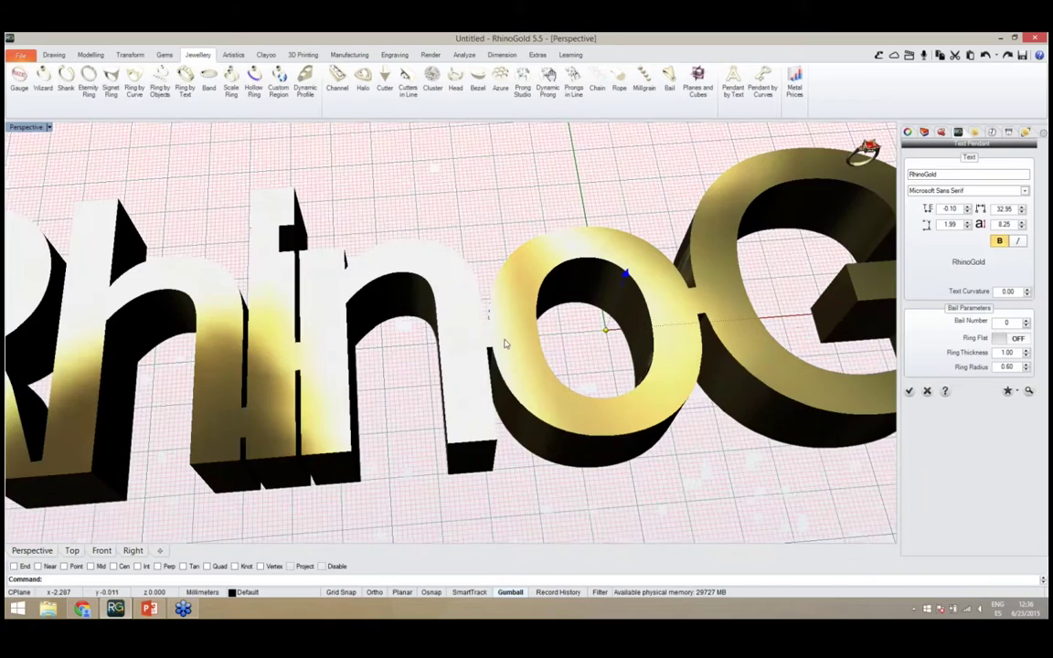
pyautogui.moveTo(496, 347); pyautogui.dragTo(392, 449, button='right')
pyautogui.scroll(-5, 500, 347)
pyautogui.scroll(4, 394, 397)
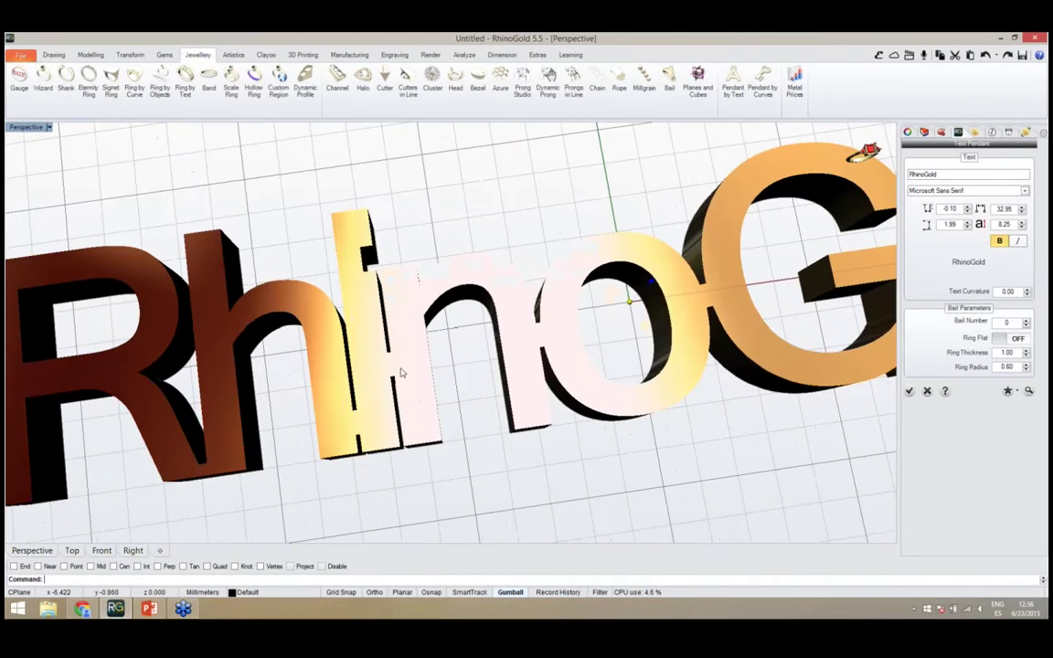
pyautogui.scroll(-6, 370, 374)
pyautogui.moveTo(616, 396); pyautogui.dragTo(595, 378, button='right')
pyautogui.scroll(-2, 582, 383)
pyautogui.scroll(4, 592, 376)
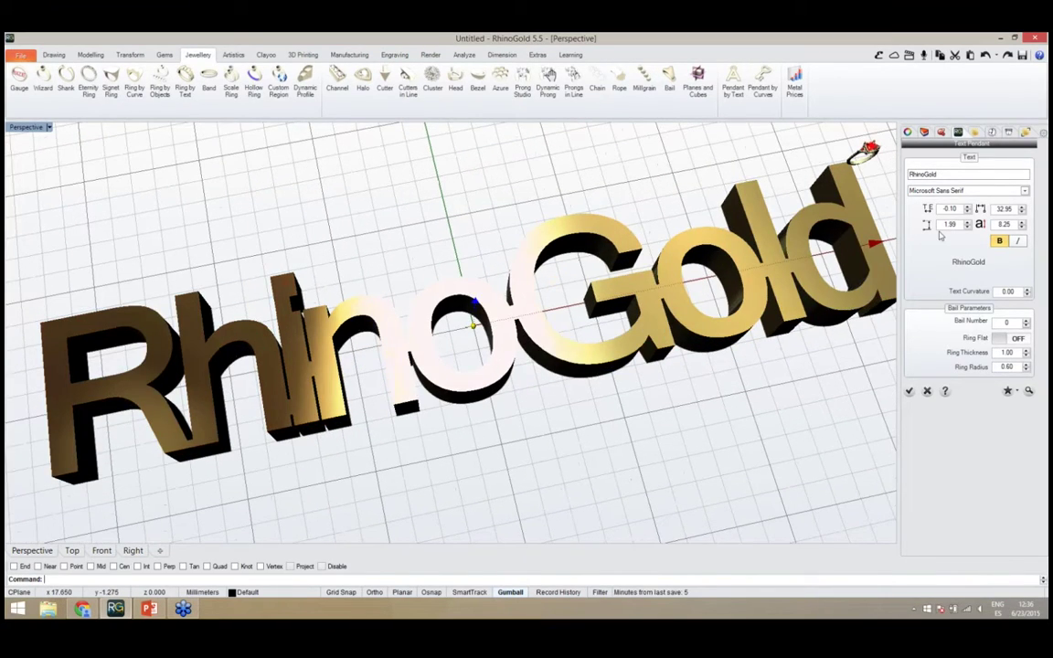
# Try a letter spacing value of 0.10 on the pendant text, and restore it to 0.00
pyautogui.click(967, 207)
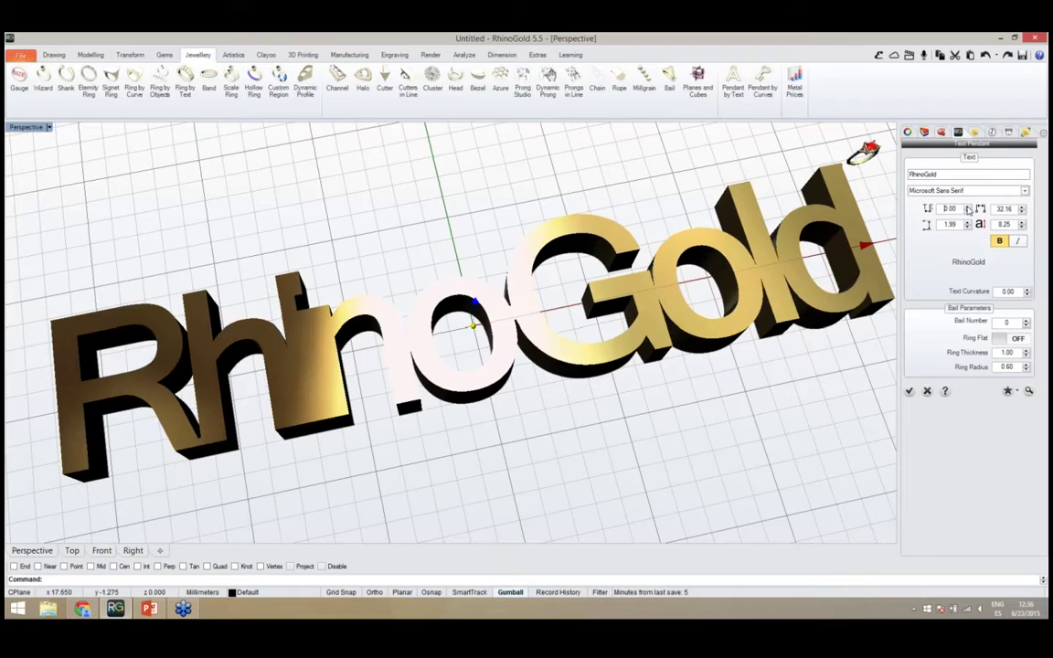
pyautogui.click(968, 208)
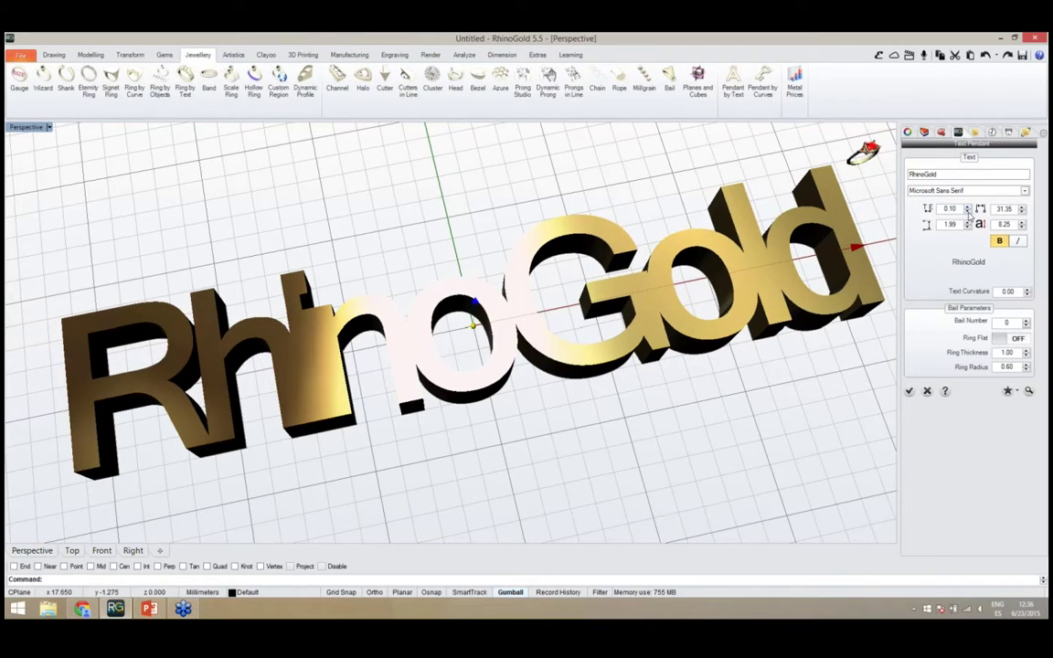
pyautogui.click(968, 212)
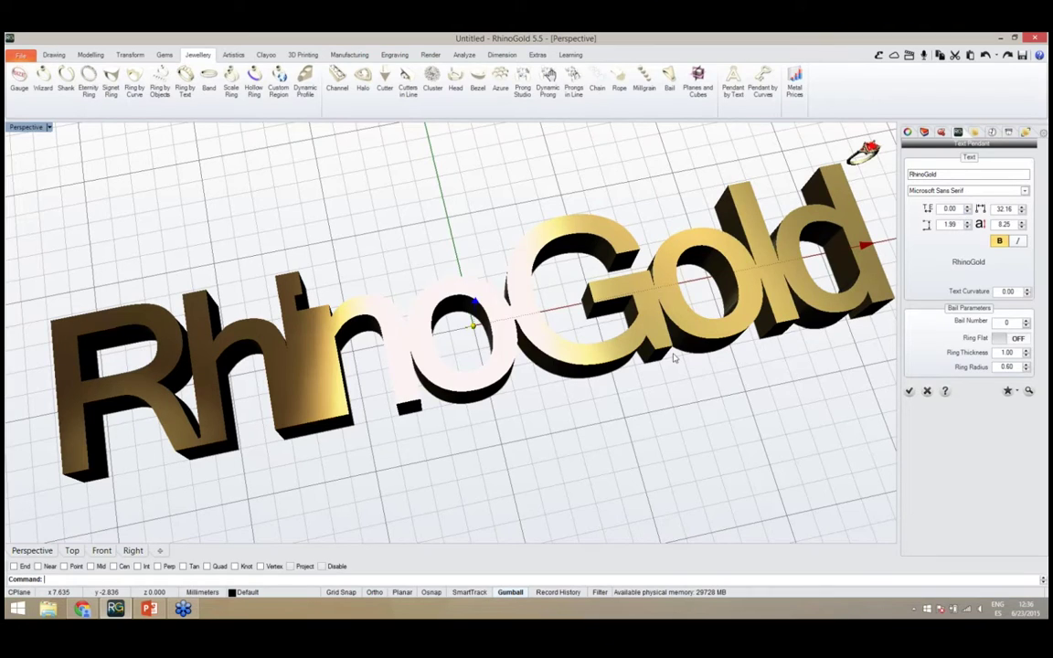
# Stretch the RhinoGold lettering along the red axis to an overall width of 34.15 mm
pyautogui.moveTo(407, 325)
pyautogui.mouseDown(button='right')
pyautogui.moveTo(376, 322)
pyautogui.moveTo(402, 321)
pyautogui.mouseUp(button='right')
pyautogui.scroll(-5, 375, 316)
pyautogui.moveTo(654, 294); pyautogui.dragTo(670, 302)
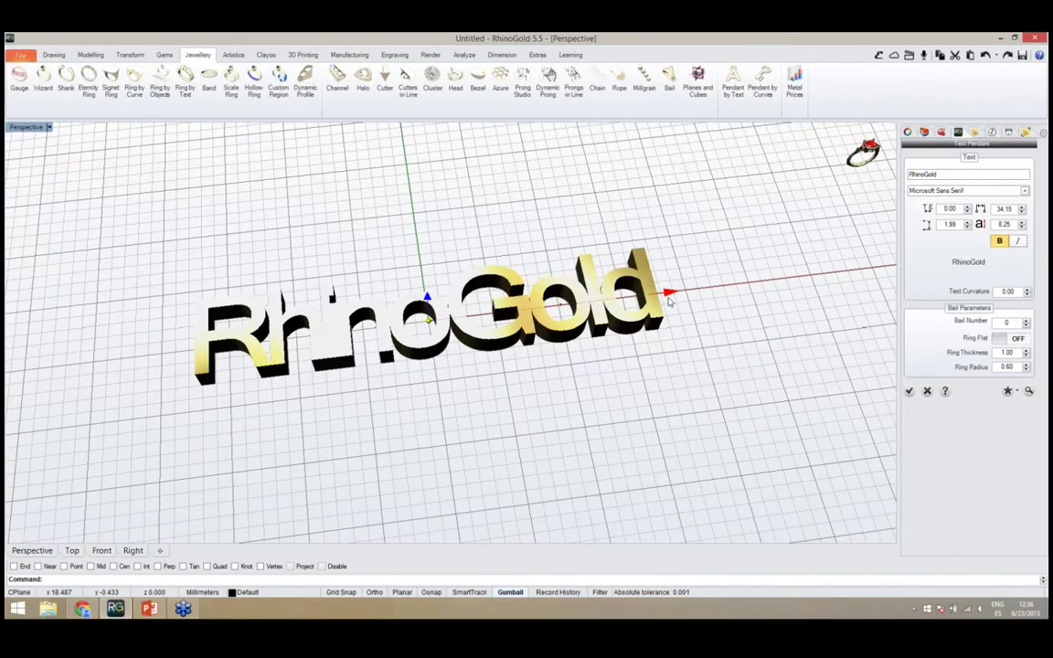
pyautogui.moveTo(564, 358); pyautogui.dragTo(581, 343, button='right')
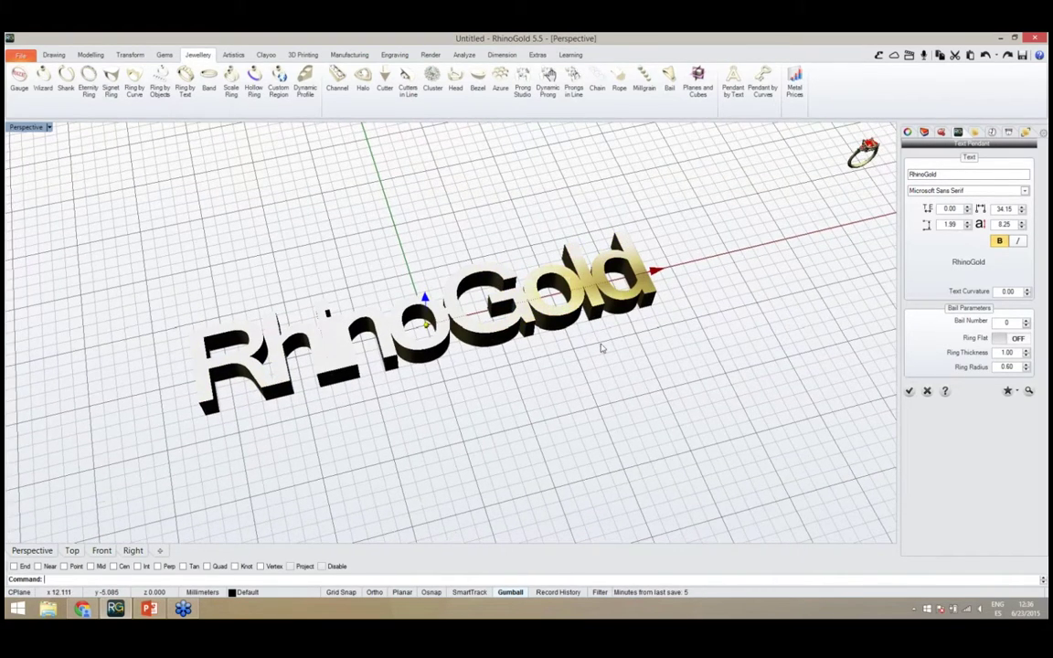
# Bend the text to a curvature of -10.00, and reverse the arc to a curvature of 9.99
pyautogui.moveTo(565, 380); pyautogui.dragTo(431, 334, button='right')
pyautogui.moveTo(430, 327); pyautogui.dragTo(448, 451)
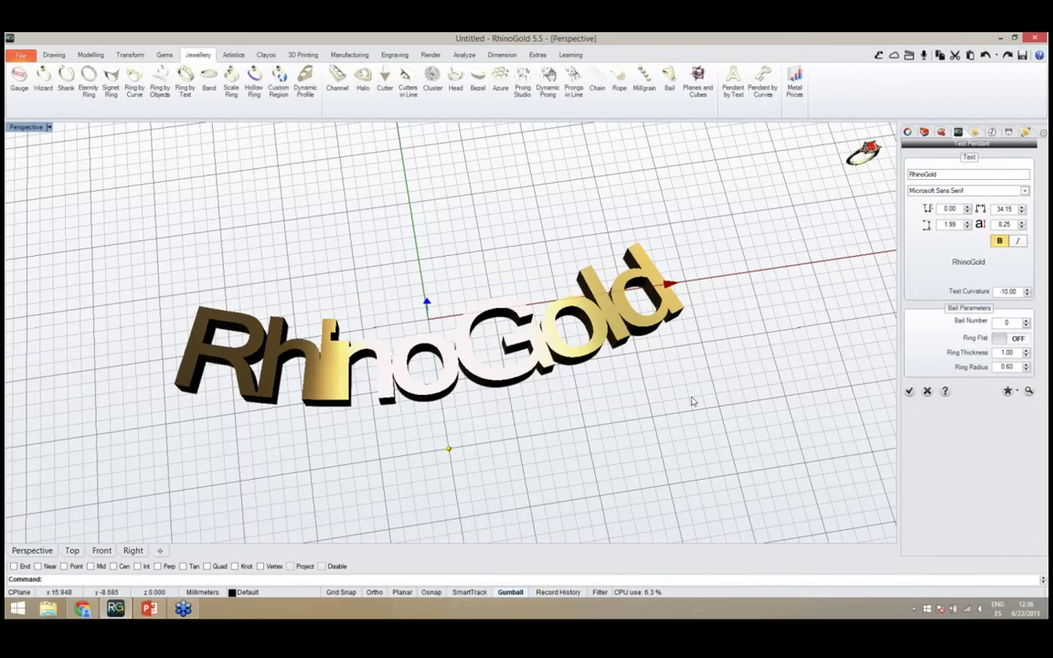
pyautogui.moveTo(555, 359); pyautogui.dragTo(536, 414, button='right')
pyautogui.moveTo(444, 455); pyautogui.dragTo(464, 192)
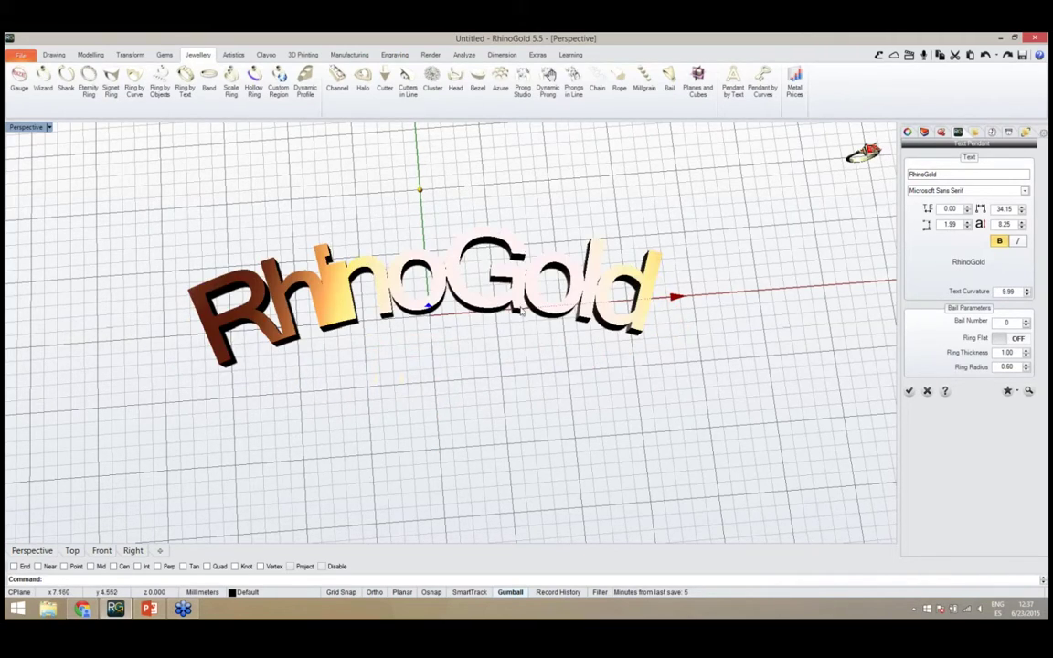
# Add two bails to the curved text pendant
pyautogui.moveTo(510, 370)
pyautogui.mouseDown(button='right')
pyautogui.moveTo(498, 403)
pyautogui.moveTo(557, 423)
pyautogui.moveTo(505, 419)
pyautogui.moveTo(512, 380)
pyautogui.moveTo(527, 378)
pyautogui.mouseUp(button='right')
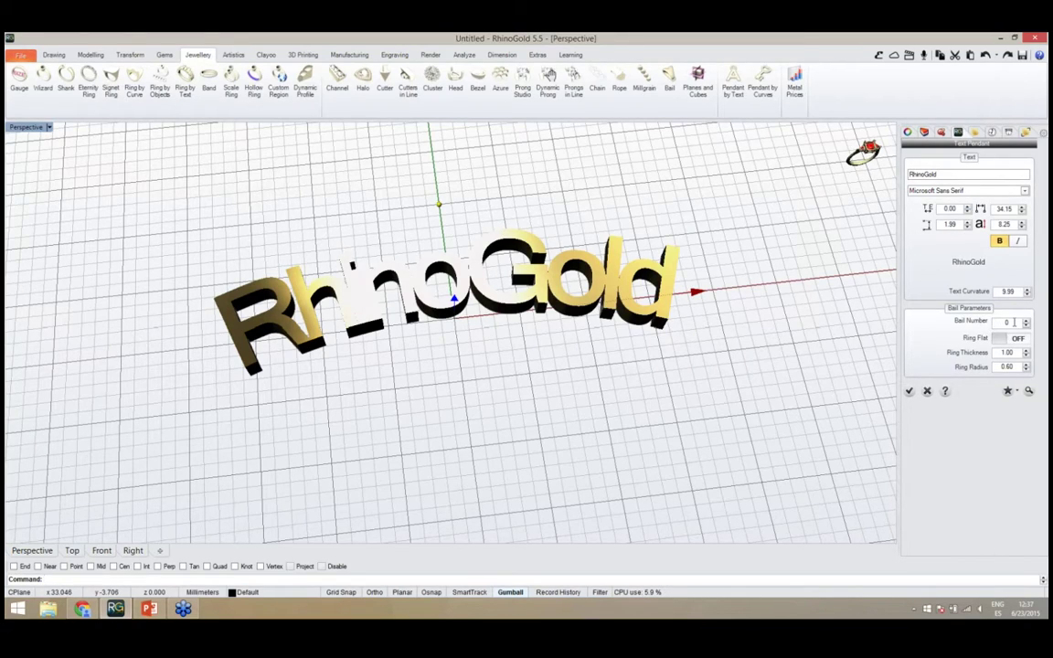
pyautogui.click(1025, 323)
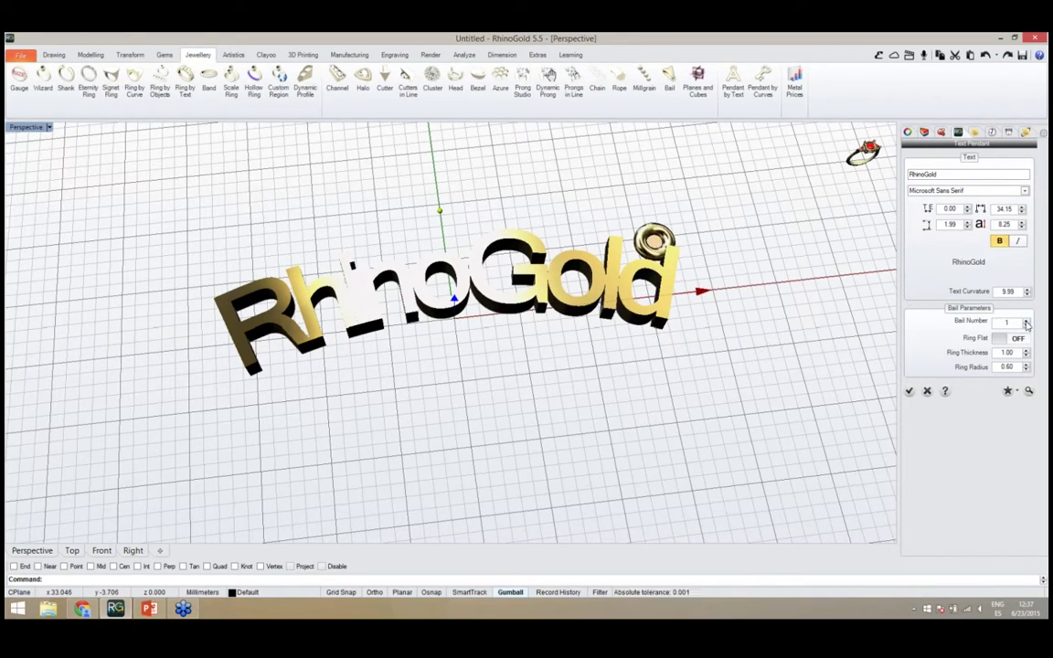
pyautogui.click(1025, 323)
pyautogui.moveTo(736, 333); pyautogui.dragTo(729, 357, button='right')
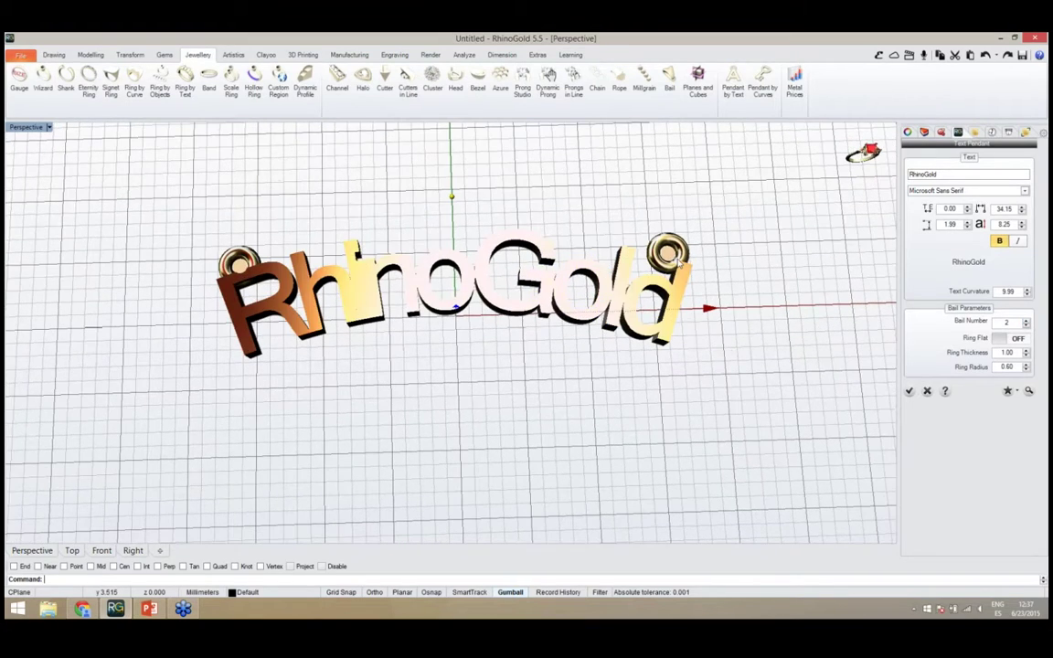
# Move the two bails outward and slightly down, one beside the final "d" and one beside the "R"
pyautogui.scroll(2, 677, 260)
pyautogui.moveTo(706, 259)
pyautogui.mouseDown()
pyautogui.moveTo(704, 242)
pyautogui.moveTo(710, 273)
pyautogui.mouseUp()
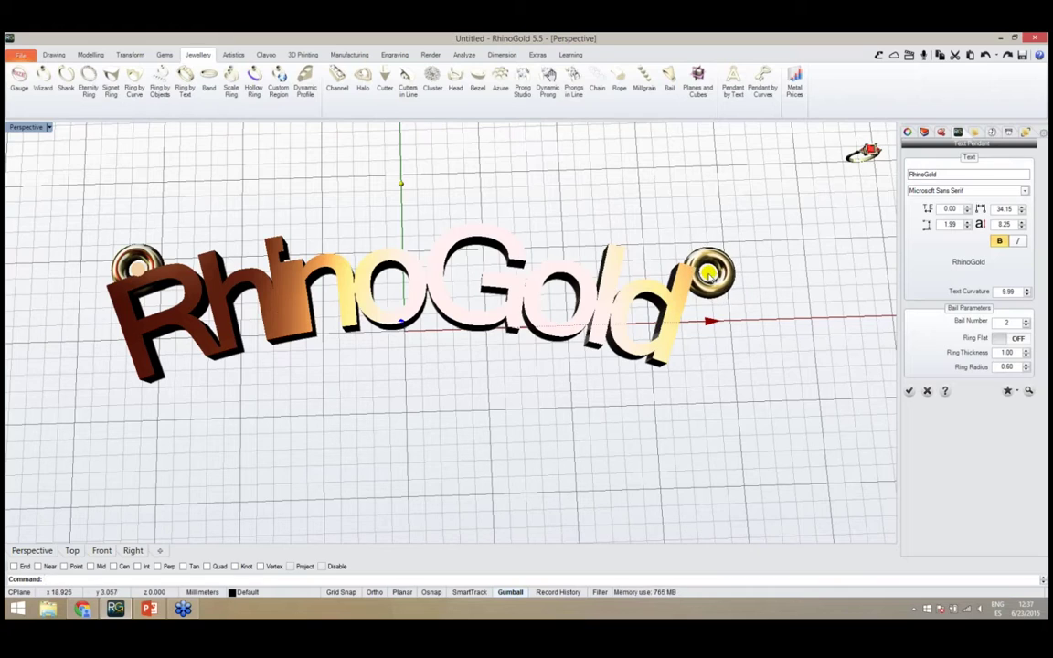
pyautogui.moveTo(710, 273); pyautogui.dragTo(688, 327, button='right')
pyautogui.scroll(-2, 689, 327)
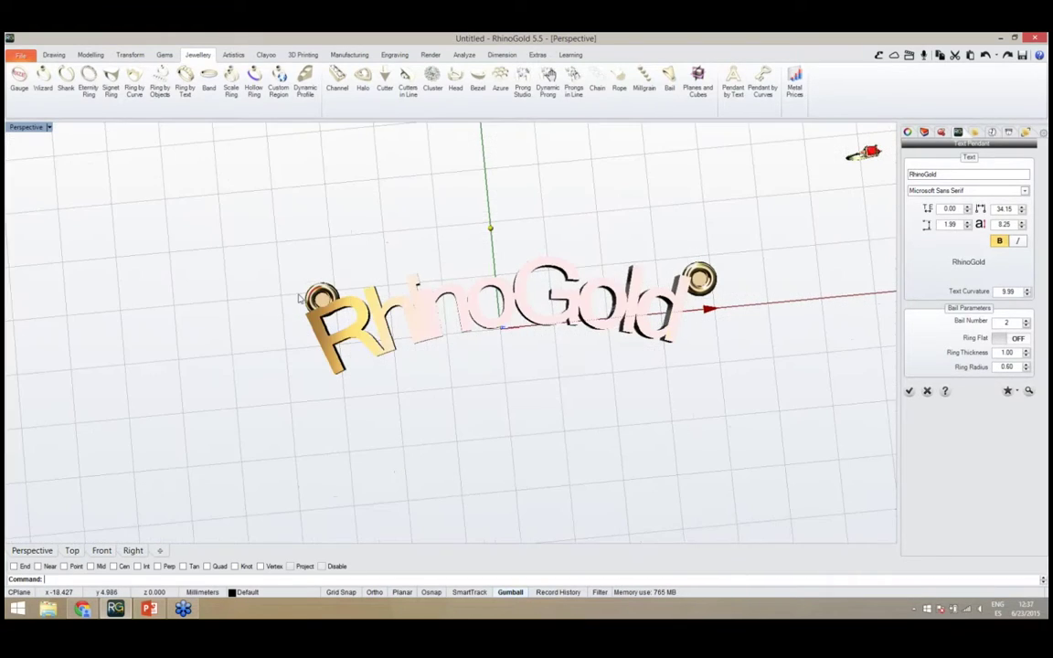
pyautogui.scroll(3, 312, 311)
pyautogui.moveTo(310, 321); pyautogui.dragTo(301, 340)
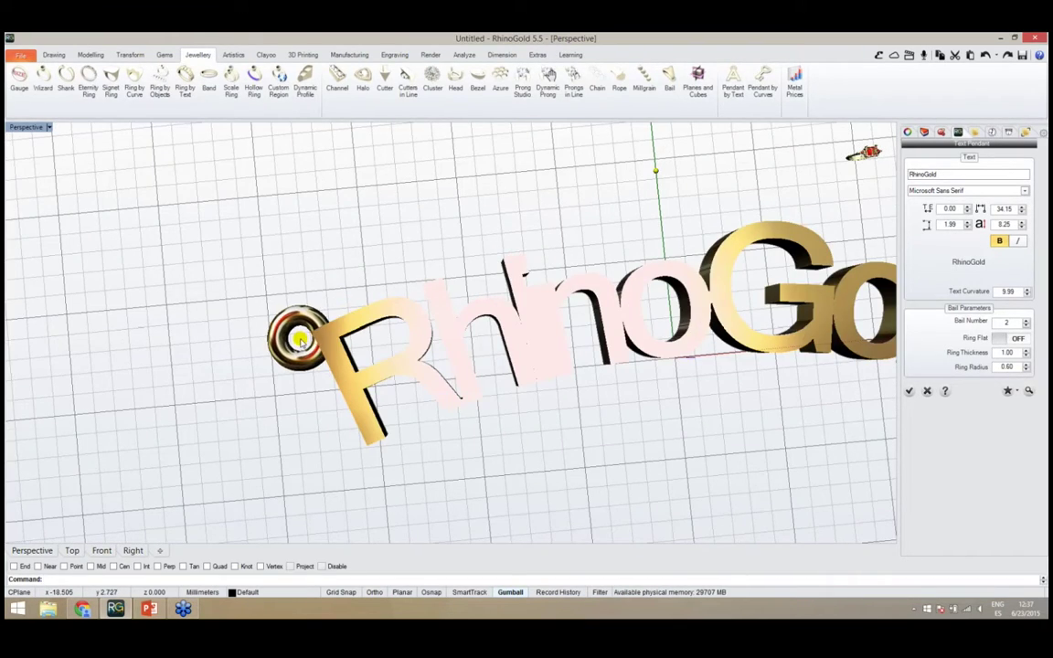
pyautogui.scroll(-7, 279, 310)
pyautogui.moveTo(399, 401); pyautogui.dragTo(406, 325, button='right')
pyautogui.scroll(4, 408, 329)
pyautogui.scroll(-1, 428, 381)
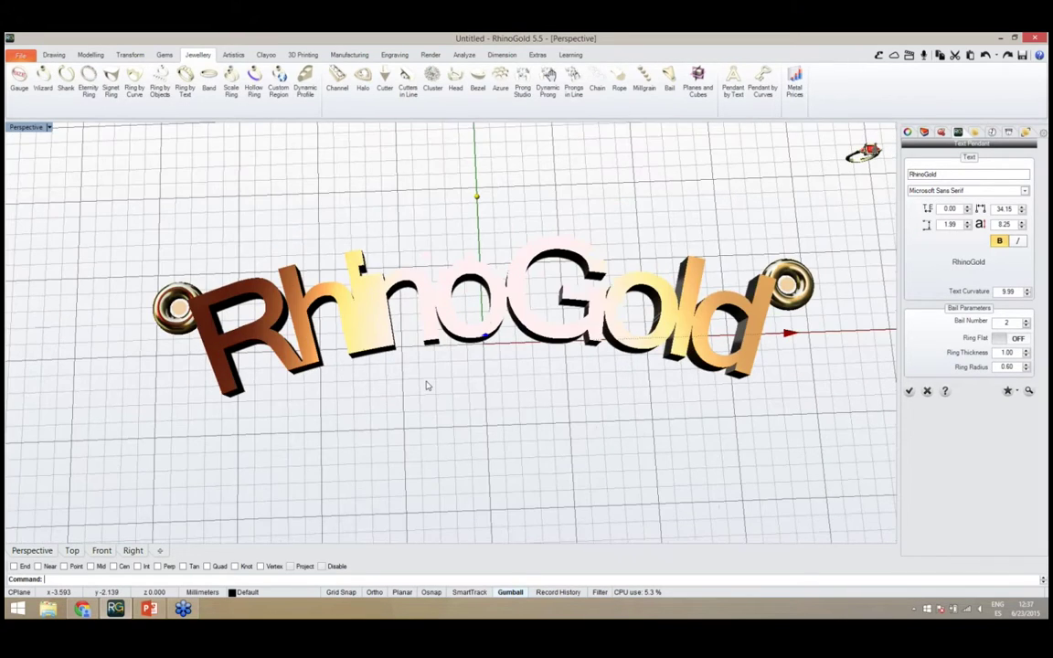
# Turn on flat rings for the pendant's bails and check their shape from an angle
pyautogui.moveTo(448, 412)
pyautogui.mouseDown(button='right')
pyautogui.moveTo(376, 261)
pyautogui.moveTo(449, 402)
pyautogui.mouseUp(button='right')
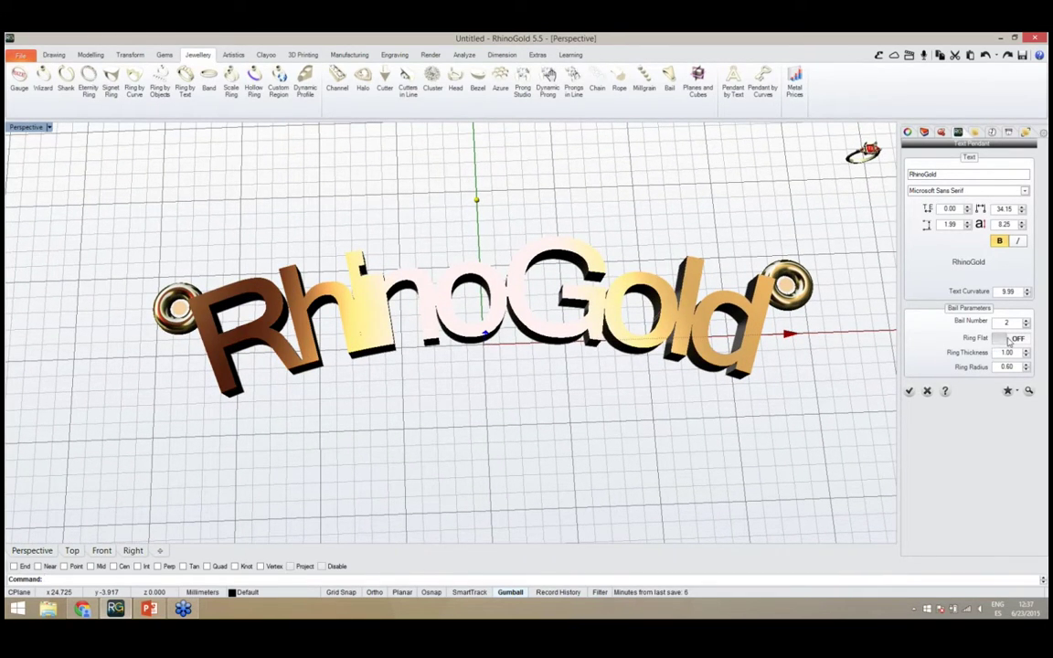
pyautogui.moveTo(827, 369); pyautogui.dragTo(830, 360, button='right')
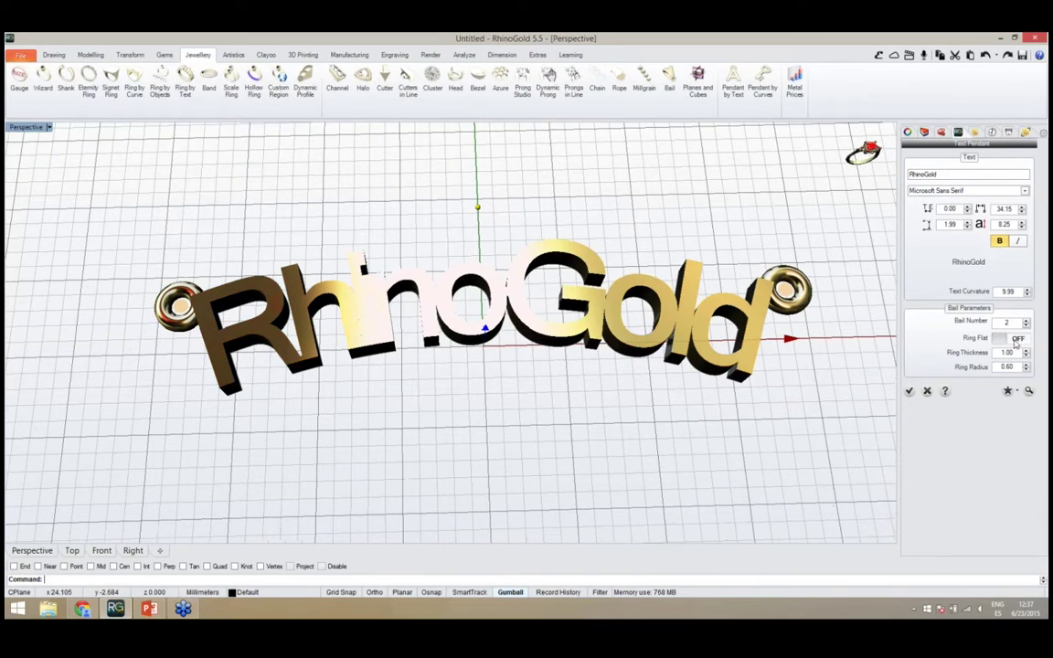
pyautogui.click(1017, 339)
pyautogui.moveTo(223, 343); pyautogui.dragTo(559, 308, button='right')
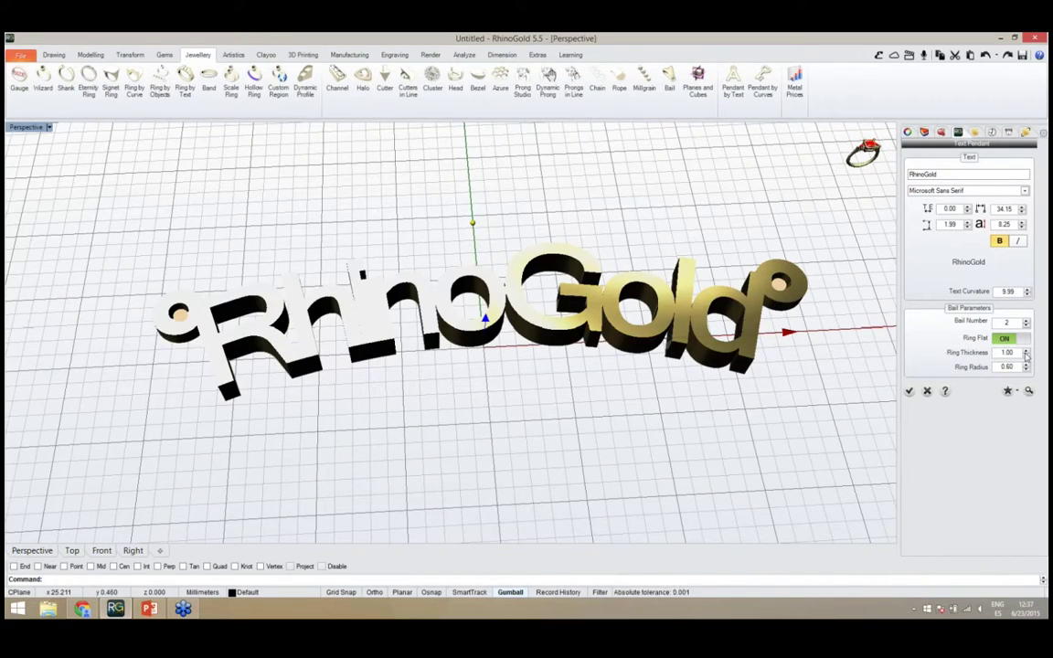
# Set the bails' ring thickness to 1.20 and ring radius to 0.80
pyautogui.click(1027, 351)
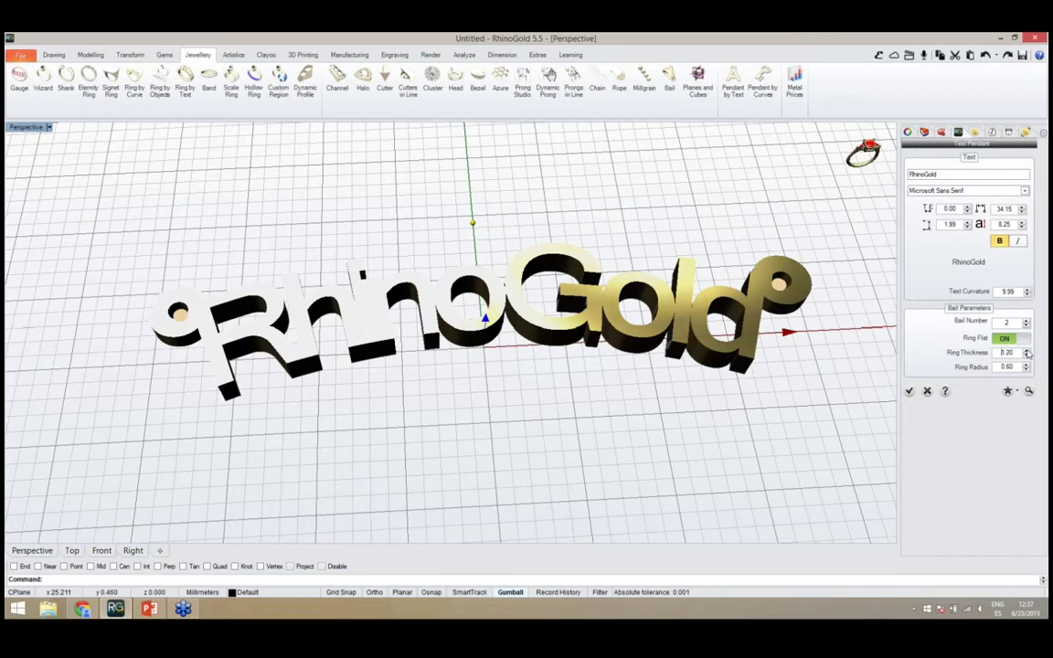
pyautogui.click(1026, 365)
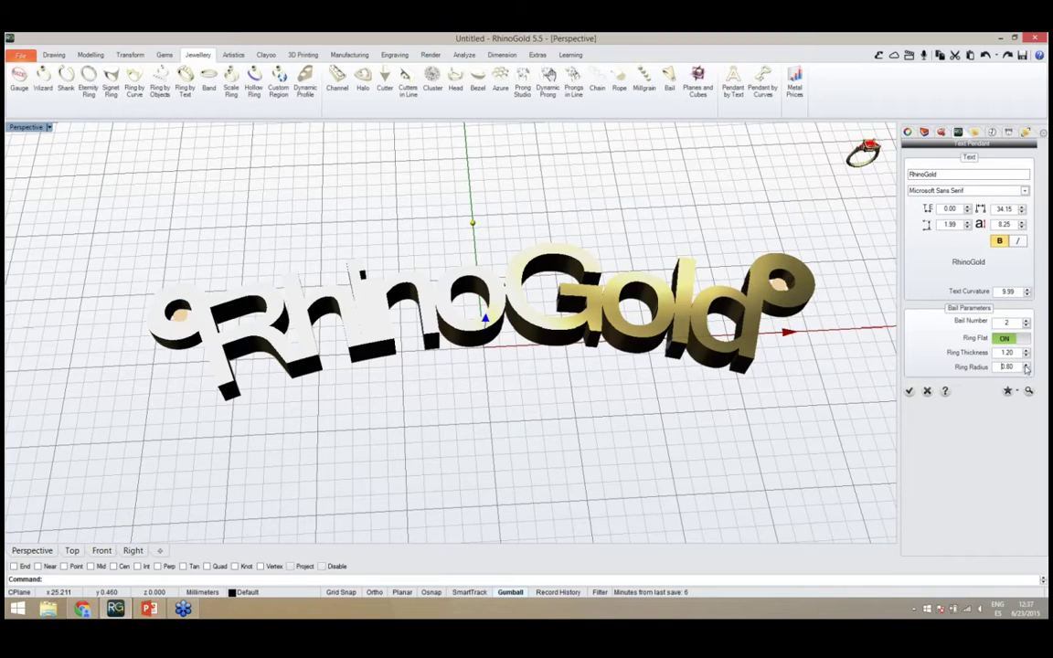
pyautogui.moveTo(530, 375)
pyautogui.mouseDown(button='right')
pyautogui.moveTo(526, 442)
pyautogui.moveTo(538, 299)
pyautogui.moveTo(519, 370)
pyautogui.moveTo(534, 340)
pyautogui.mouseUp(button='right')
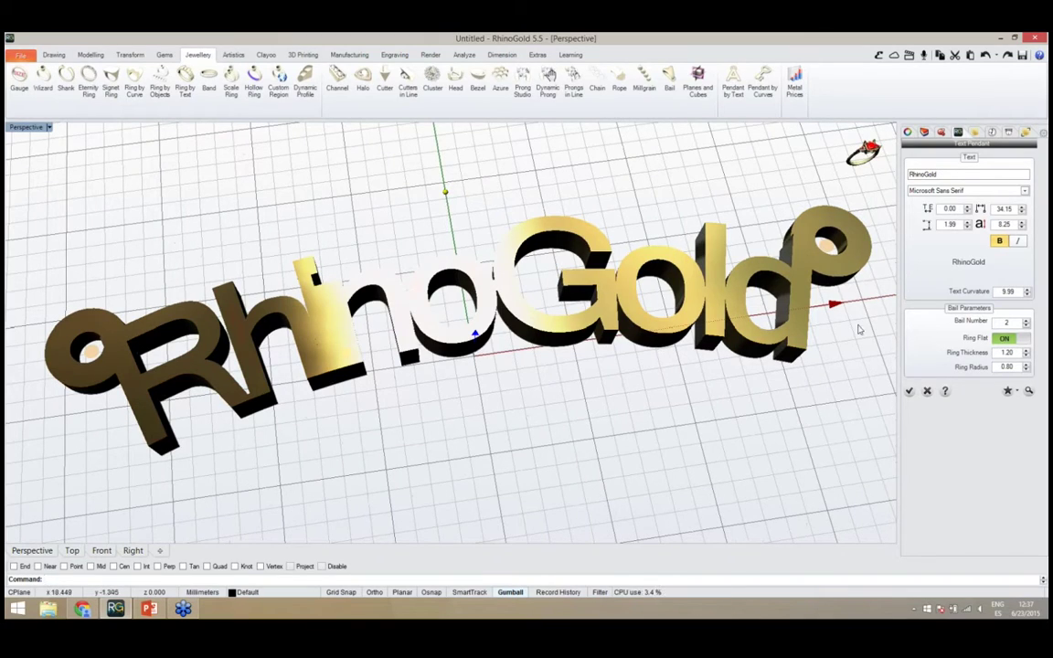
# Remove the pendant's two bails, set the letter spacing to -0.10 and create the text pendant
pyautogui.moveTo(654, 435)
pyautogui.mouseDown(button='right')
pyautogui.moveTo(647, 424)
pyautogui.moveTo(656, 436)
pyautogui.mouseUp(button='right')
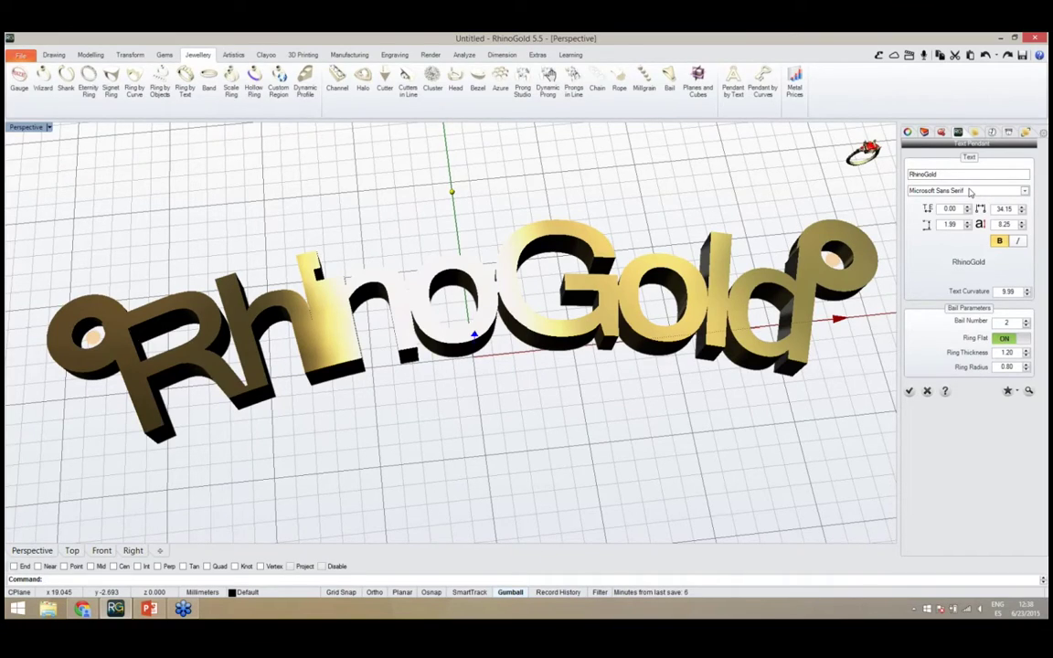
pyautogui.moveTo(686, 441); pyautogui.dragTo(677, 421, button='right')
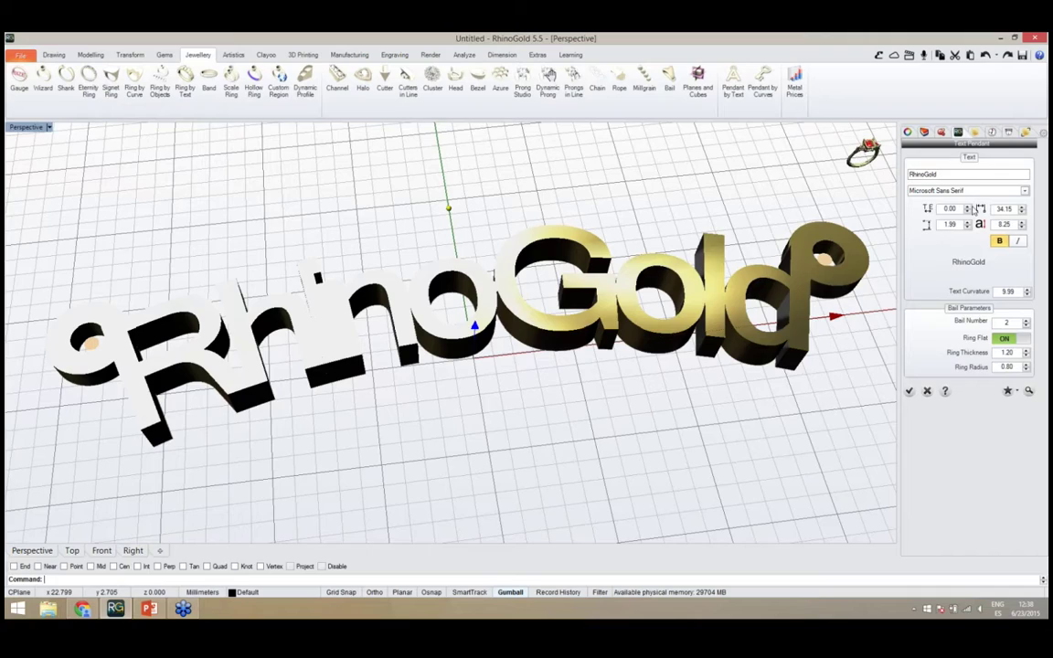
pyautogui.click(1027, 327)
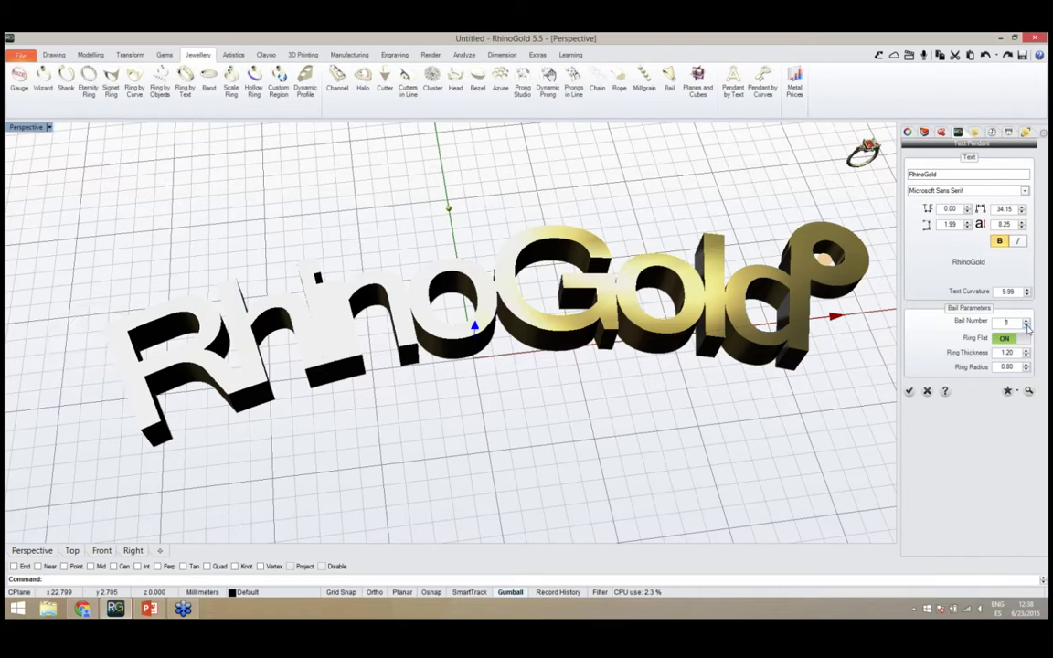
pyautogui.click(1027, 327)
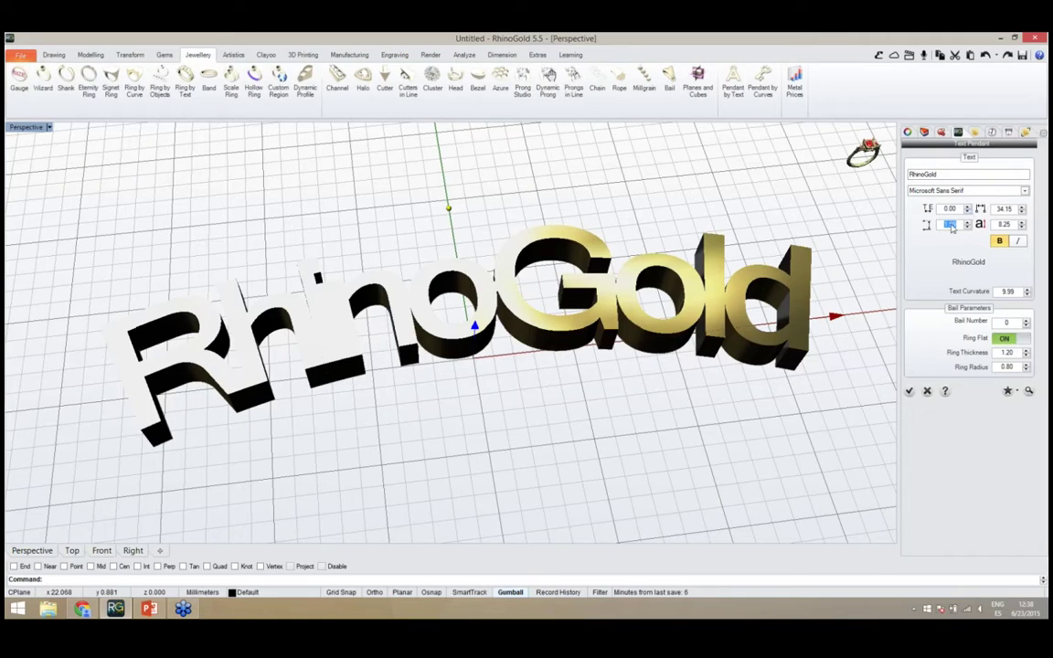
pyautogui.moveTo(583, 258); pyautogui.dragTo(646, 294, button='right')
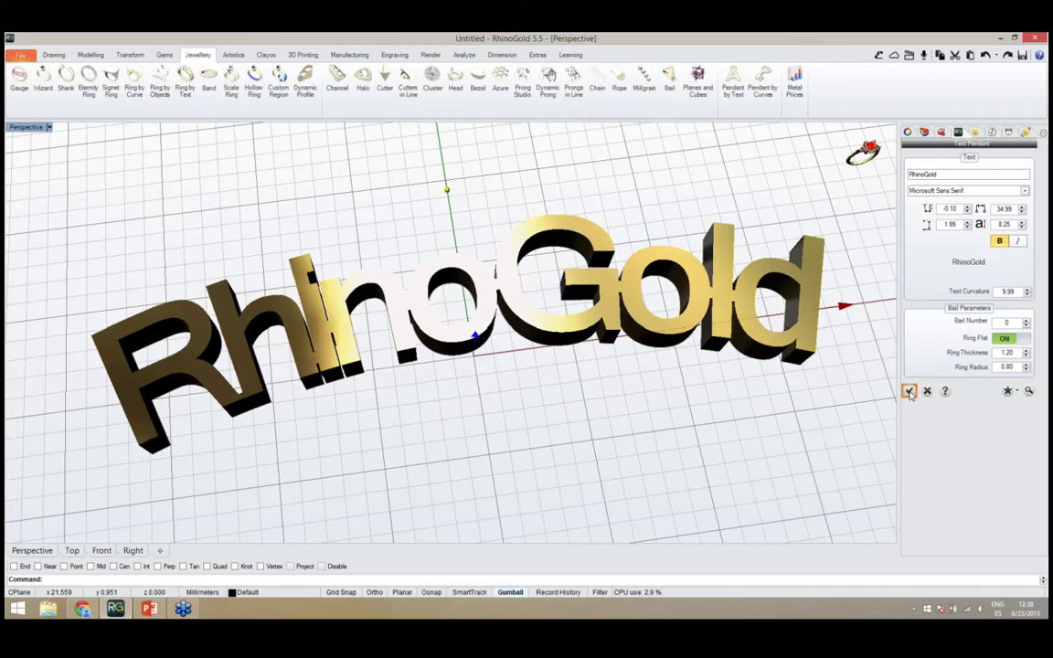
pyautogui.click(911, 394)
# Examine the finished curved text pendant from different angles and distances
pyautogui.moveTo(536, 395); pyautogui.dragTo(475, 372, button='right')
pyautogui.scroll(-2, 473, 389)
pyautogui.scroll(2, 440, 375)
pyautogui.scroll(-2, 470, 384)
pyautogui.moveTo(470, 418)
pyautogui.mouseDown(button='right')
pyautogui.moveTo(465, 373)
pyautogui.moveTo(505, 369)
pyautogui.moveTo(472, 404)
pyautogui.moveTo(477, 420)
pyautogui.mouseUp(button='right')
pyautogui.scroll(2, 465, 381)
pyautogui.scroll(-2, 466, 390)
pyautogui.scroll(2, 473, 404)
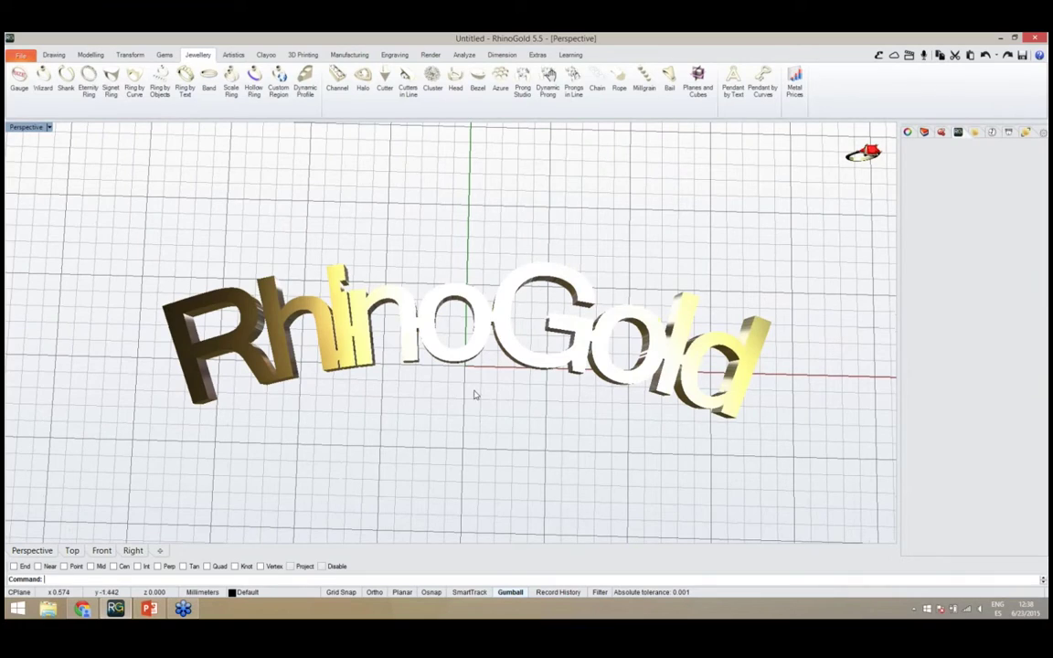
pyautogui.scroll(2, 475, 399)
pyautogui.scroll(-2, 493, 375)
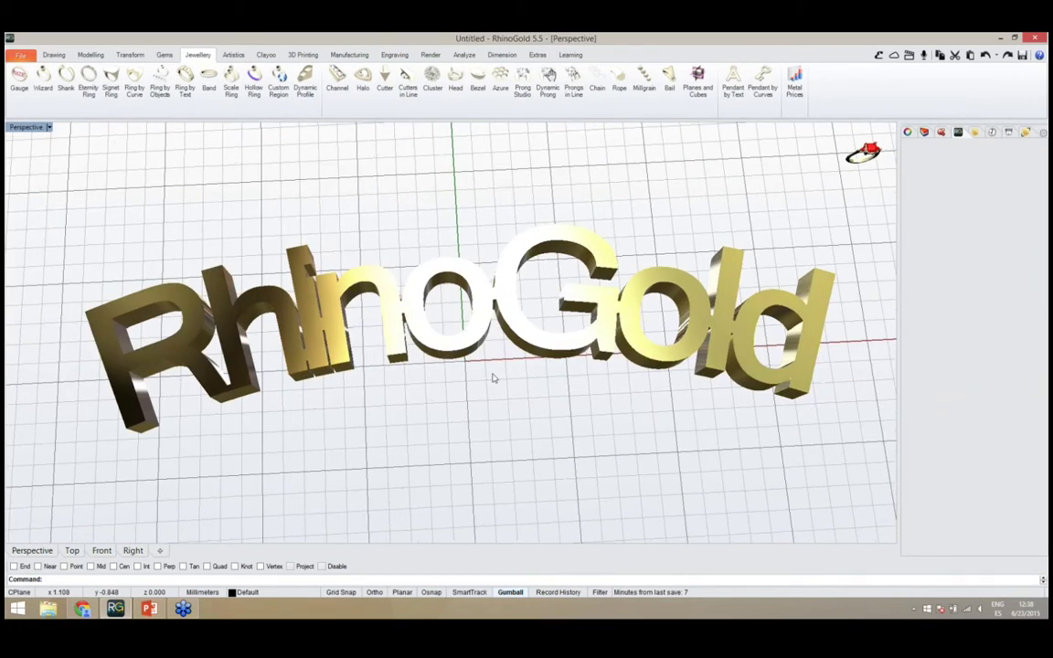
pyautogui.scroll(-2, 495, 374)
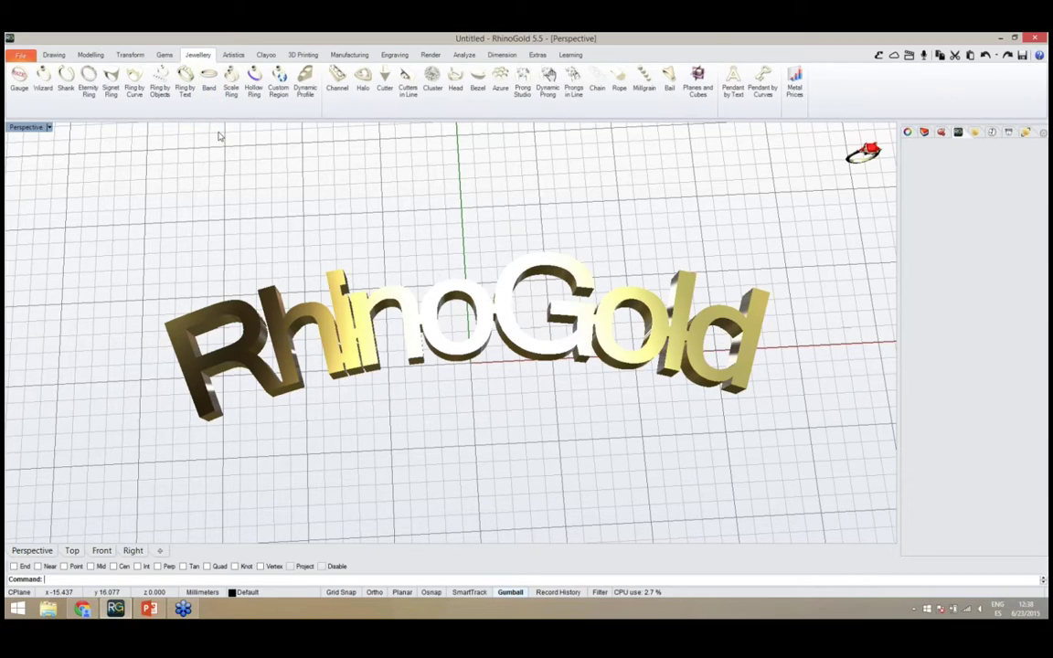
# Start a new document without saving the text pendant
pyautogui.click(26, 56)
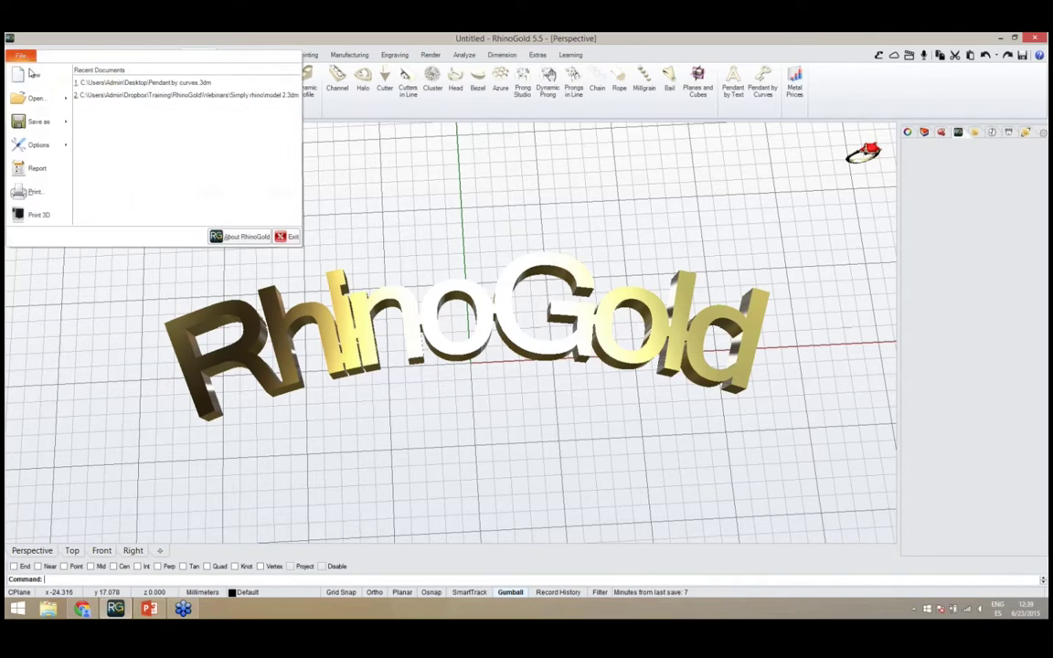
pyautogui.click(29, 67)
pyautogui.click(535, 345)
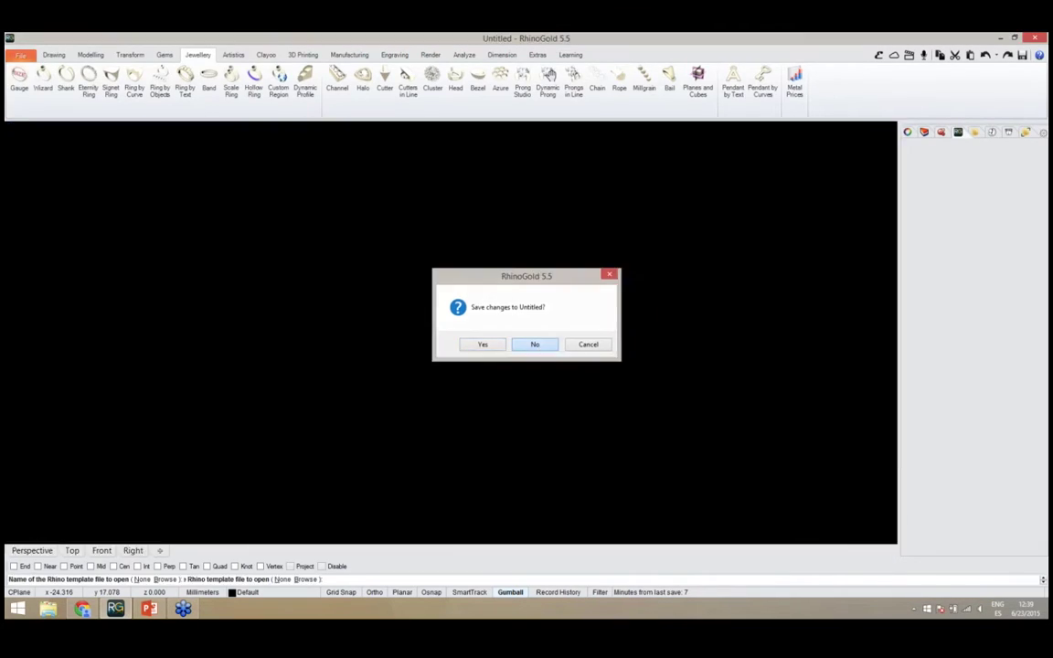
# Bring in the shank model file from the desktop using the Open file option
pyautogui.click(999, 38)
pyautogui.moveTo(919, 530); pyautogui.dragTo(426, 384)
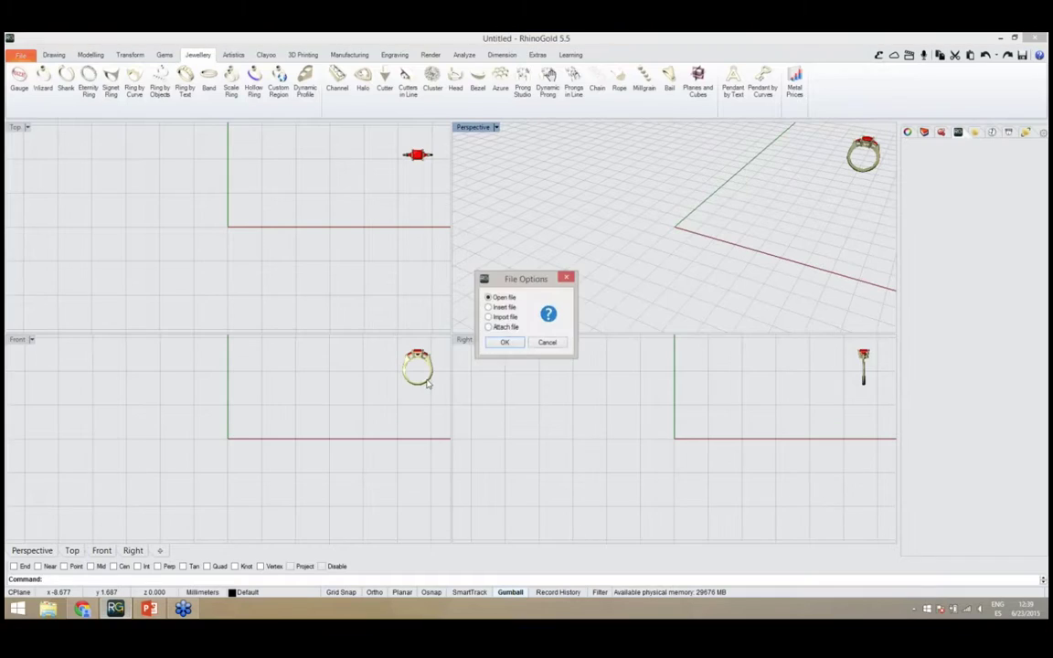
pyautogui.click(505, 342)
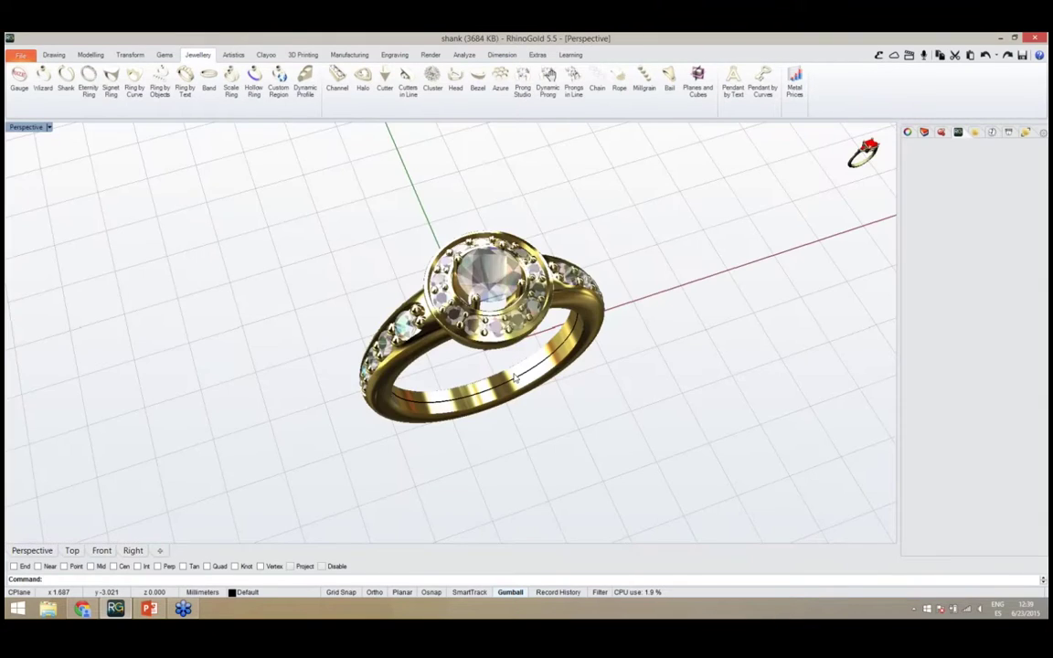
# Delete the circular curve running along the inside of the ring shank and review the halo ring
pyautogui.moveTo(514, 377); pyautogui.dragTo(554, 296, button='right')
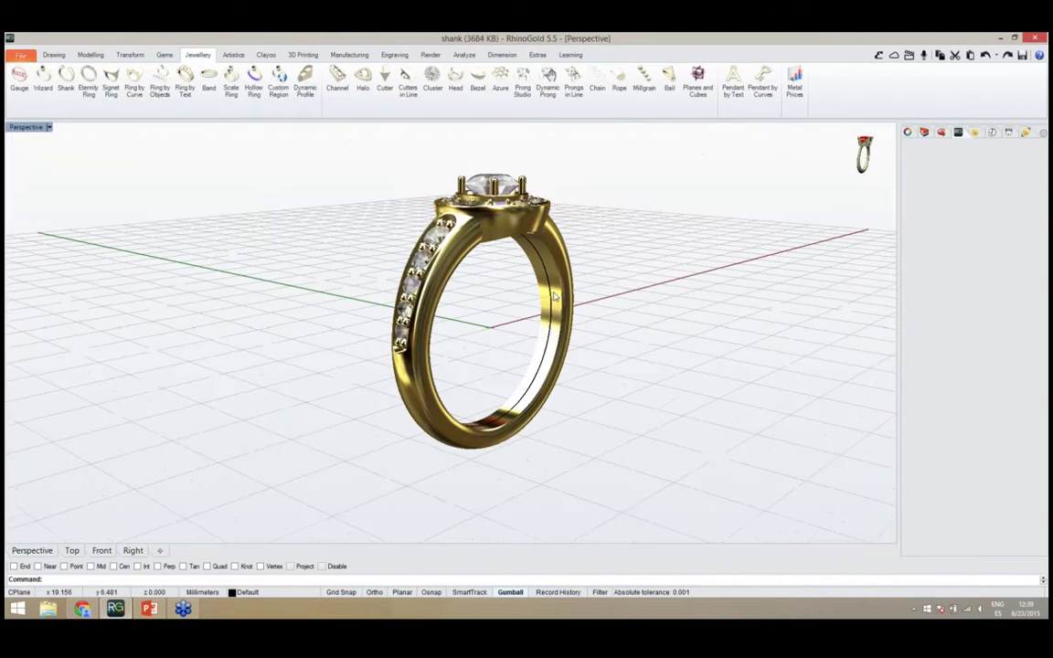
pyautogui.click(553, 300)
pyautogui.click(582, 326)
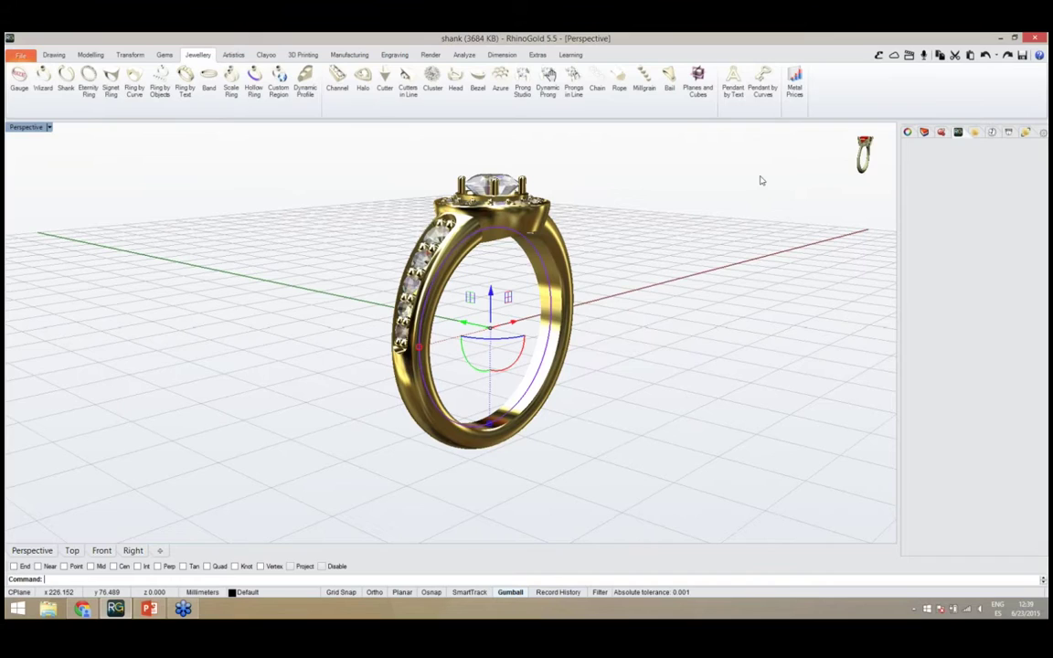
pyautogui.click(818, 174)
pyautogui.moveTo(585, 240); pyautogui.dragTo(536, 321, button='right')
pyautogui.scroll(4, 536, 329)
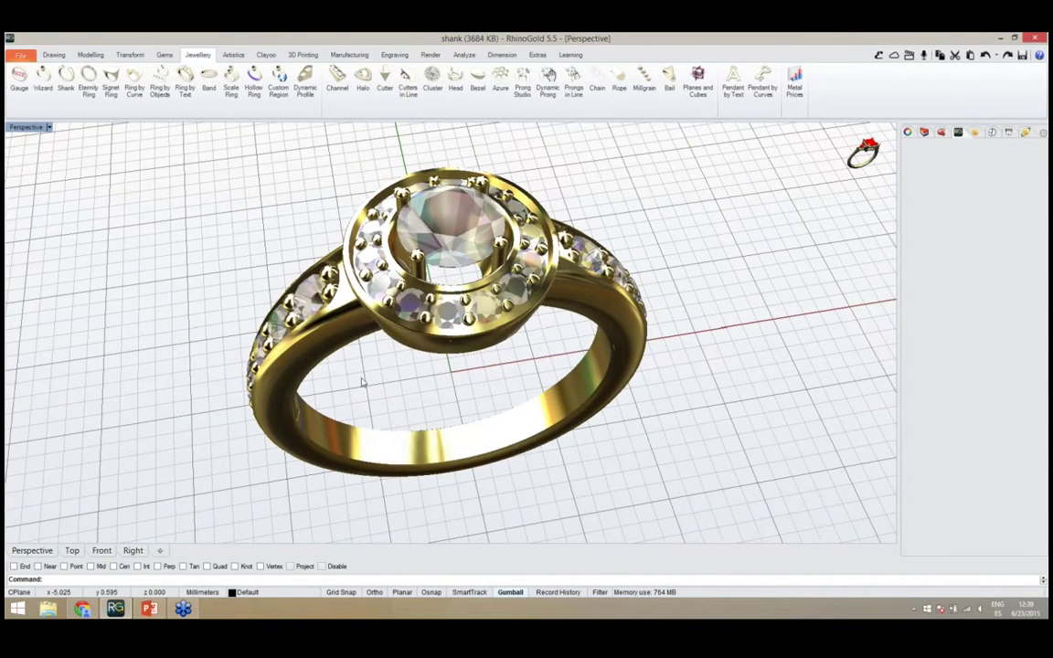
pyautogui.moveTo(449, 457); pyautogui.dragTo(468, 375, button='right')
pyautogui.scroll(-4, 489, 404)
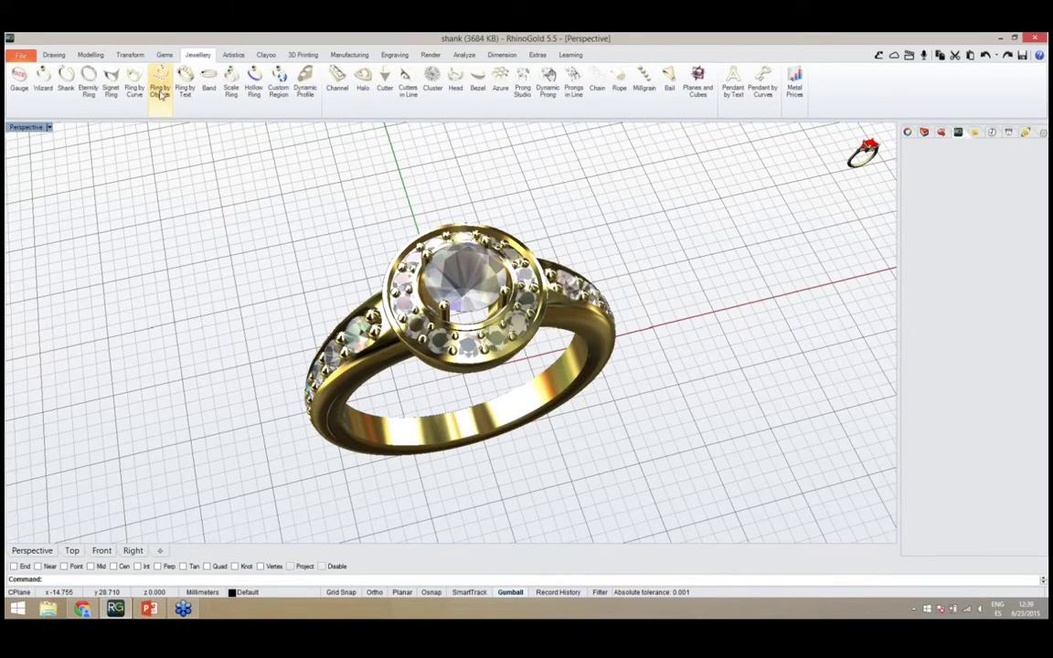
# Start a shadow band in front of the halo ring with the Band tool and inspect its fit from several sides
pyautogui.click(209, 88)
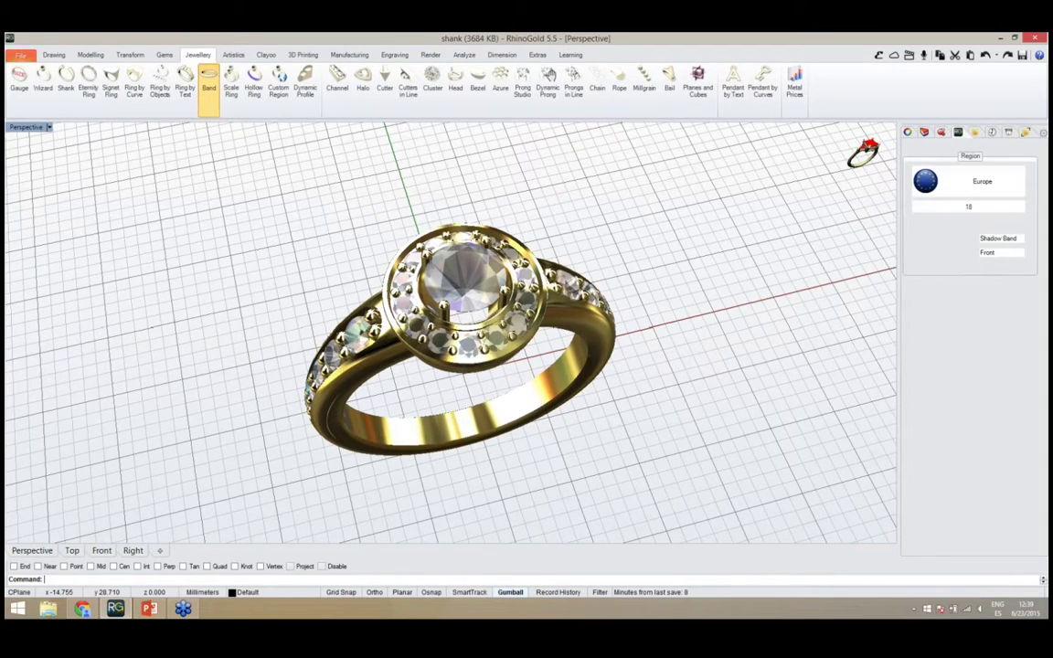
pyautogui.moveTo(276, 293); pyautogui.dragTo(350, 314, button='right')
pyautogui.scroll(-2, 350, 314)
pyautogui.moveTo(594, 378); pyautogui.dragTo(511, 228, button='right')
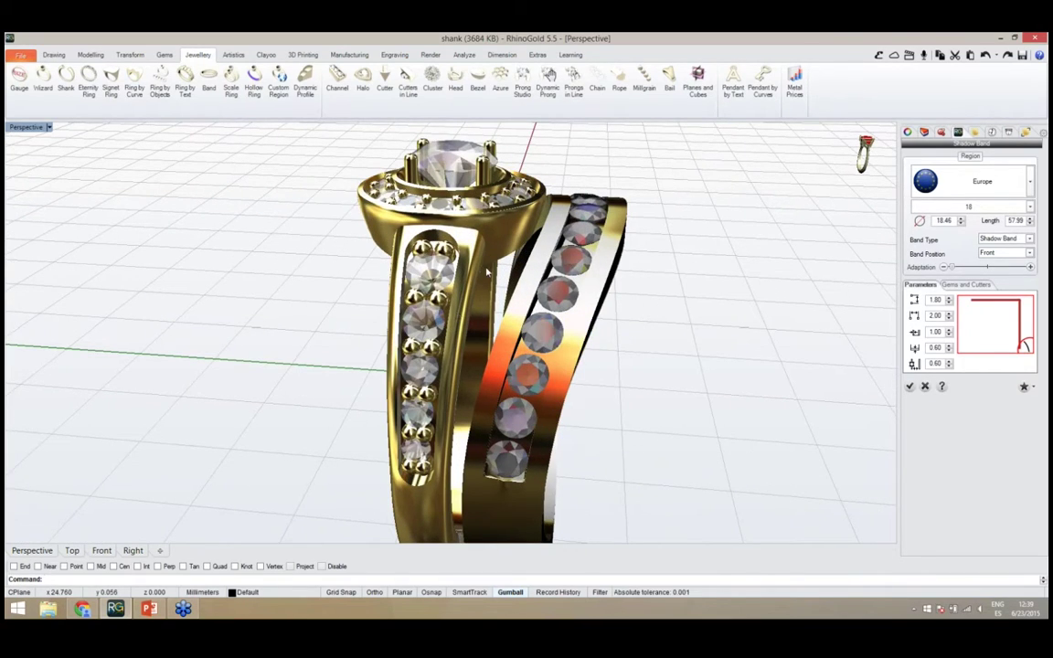
pyautogui.moveTo(661, 338); pyautogui.dragTo(474, 422, button='right')
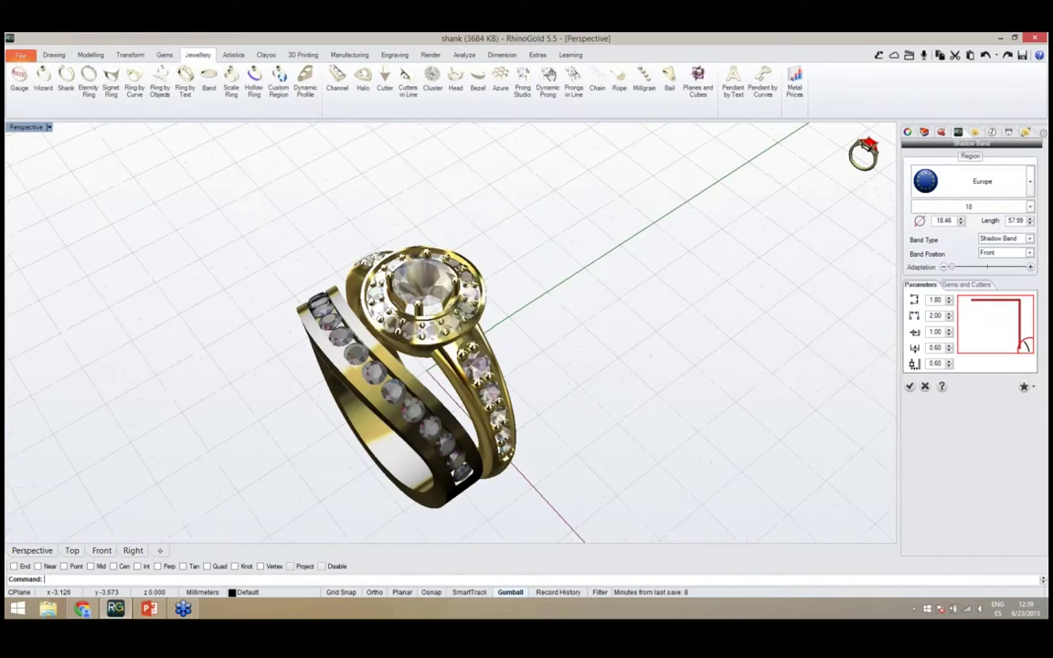
pyautogui.moveTo(502, 472); pyautogui.dragTo(454, 463, button='right')
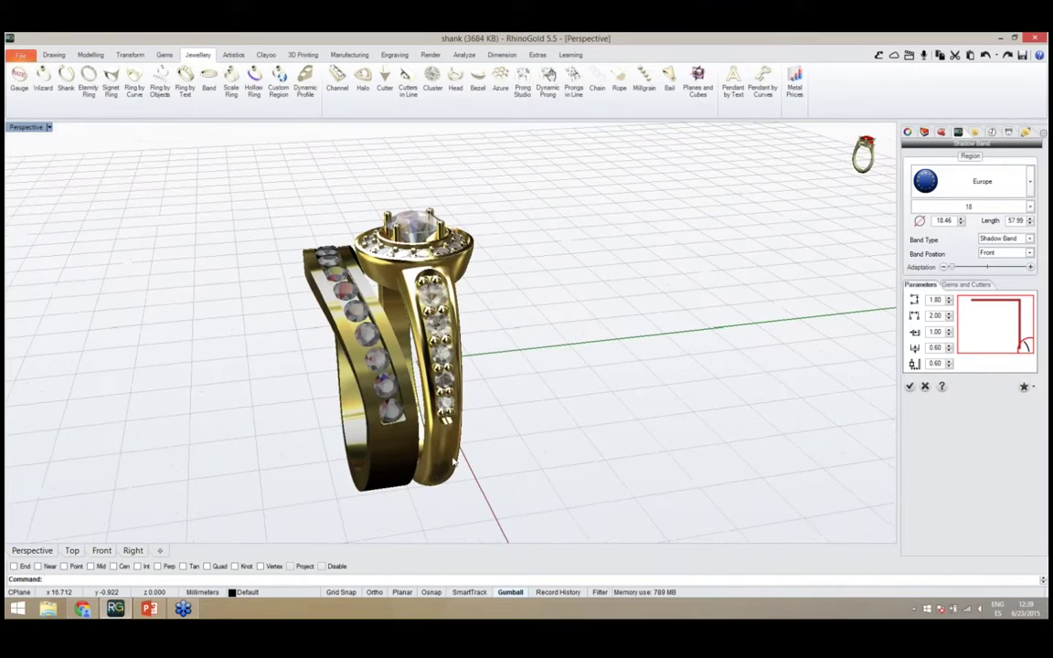
pyautogui.moveTo(399, 322); pyautogui.dragTo(548, 430, button='right')
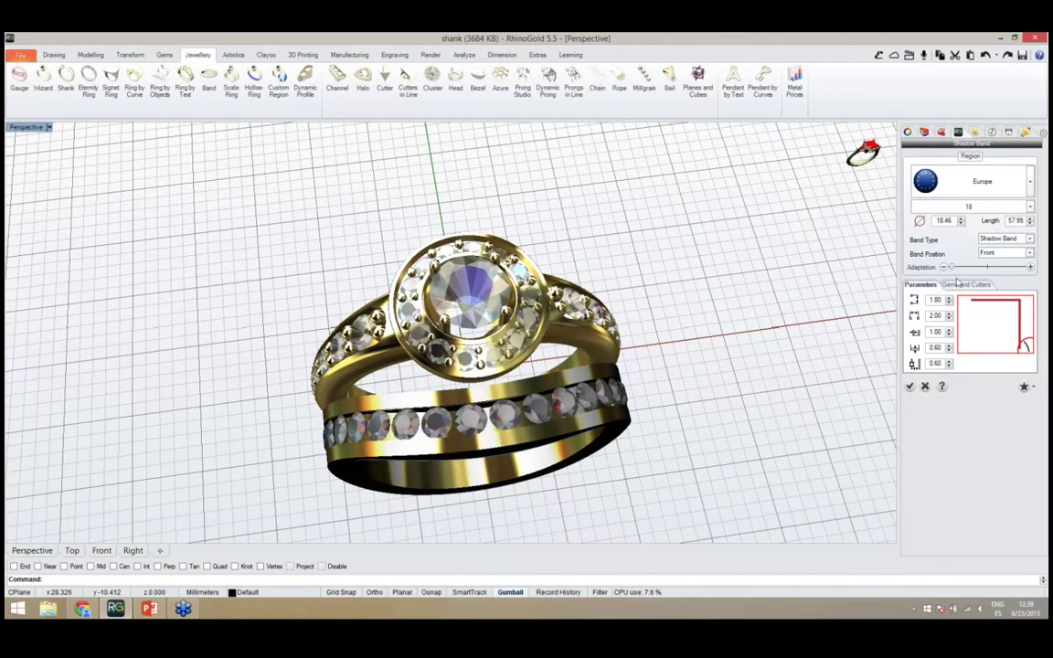
# Try stronger adaptation of the shadow band to the halo and settle on a low amount near the minimum
pyautogui.moveTo(955, 272); pyautogui.dragTo(957, 272)
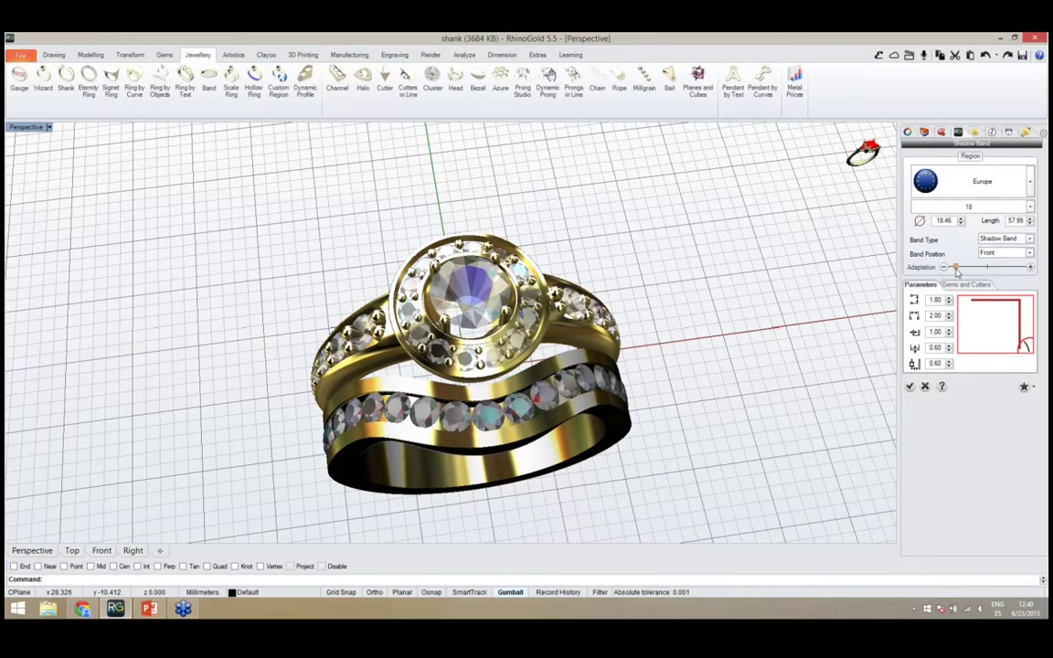
pyautogui.moveTo(956, 269); pyautogui.dragTo(982, 271)
pyautogui.moveTo(728, 399); pyautogui.dragTo(636, 372, button='right')
pyautogui.scroll(2, 493, 384)
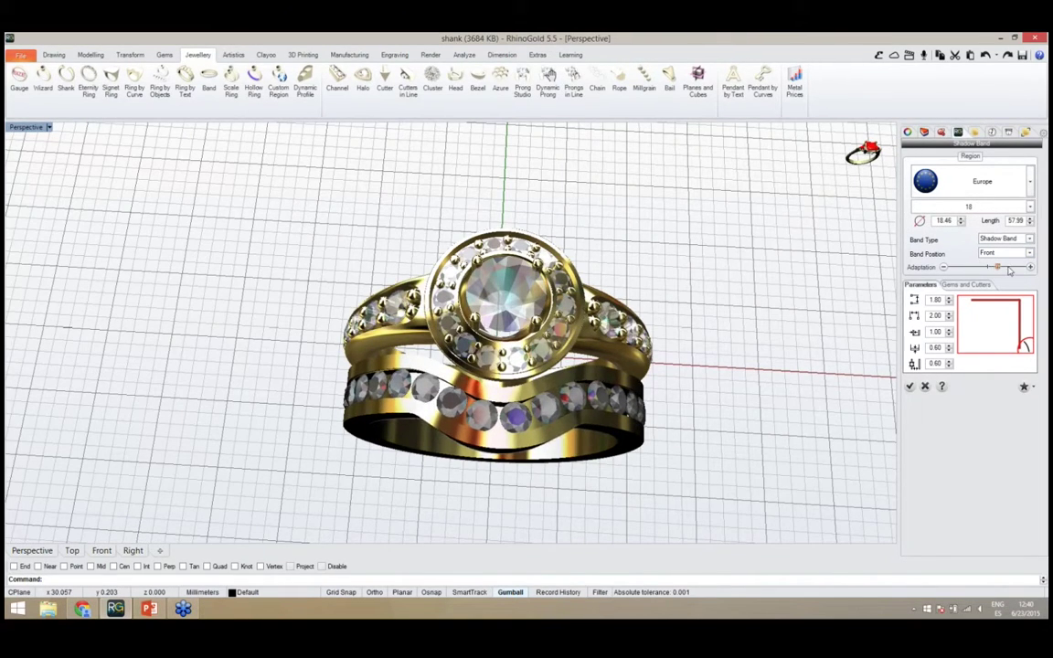
pyautogui.moveTo(998, 268); pyautogui.dragTo(958, 271)
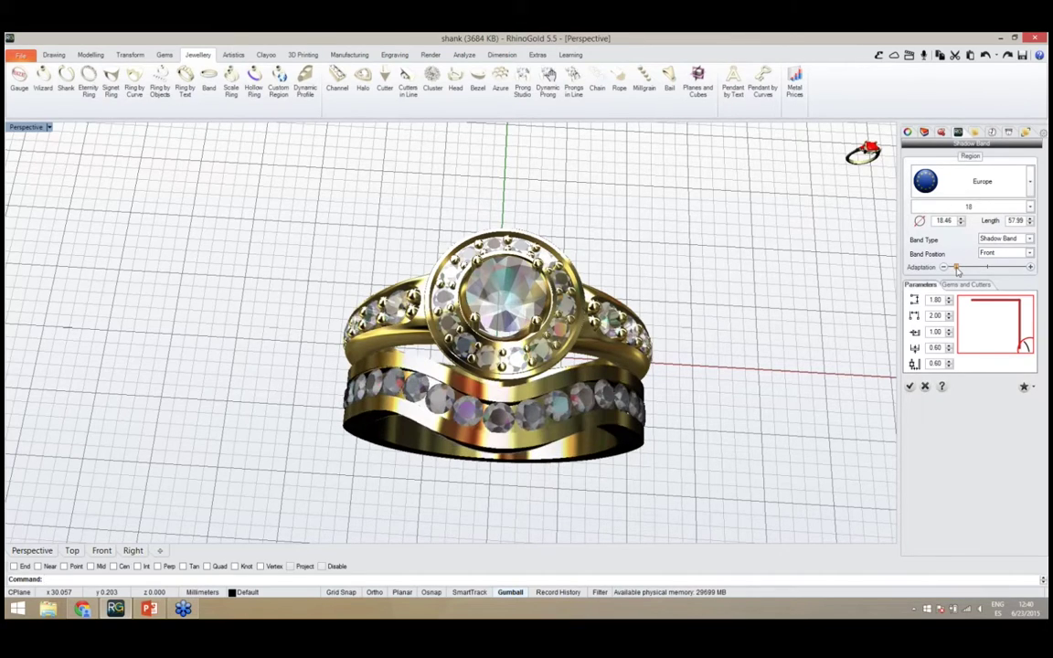
pyautogui.moveTo(712, 399); pyautogui.dragTo(747, 345, button='right')
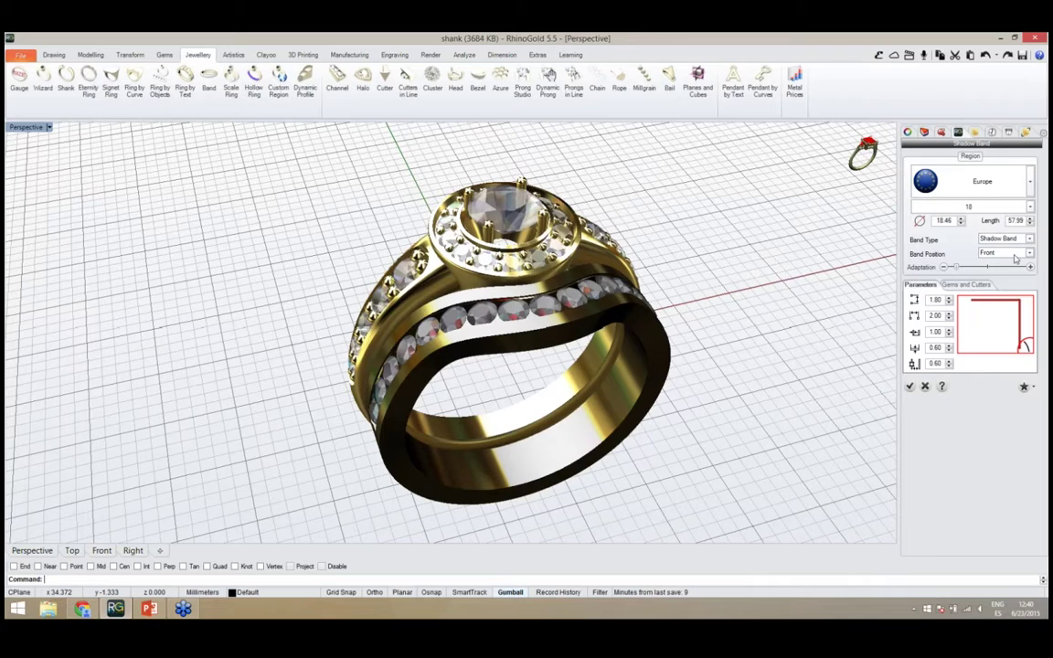
pyautogui.moveTo(758, 331); pyautogui.dragTo(764, 355, button='right')
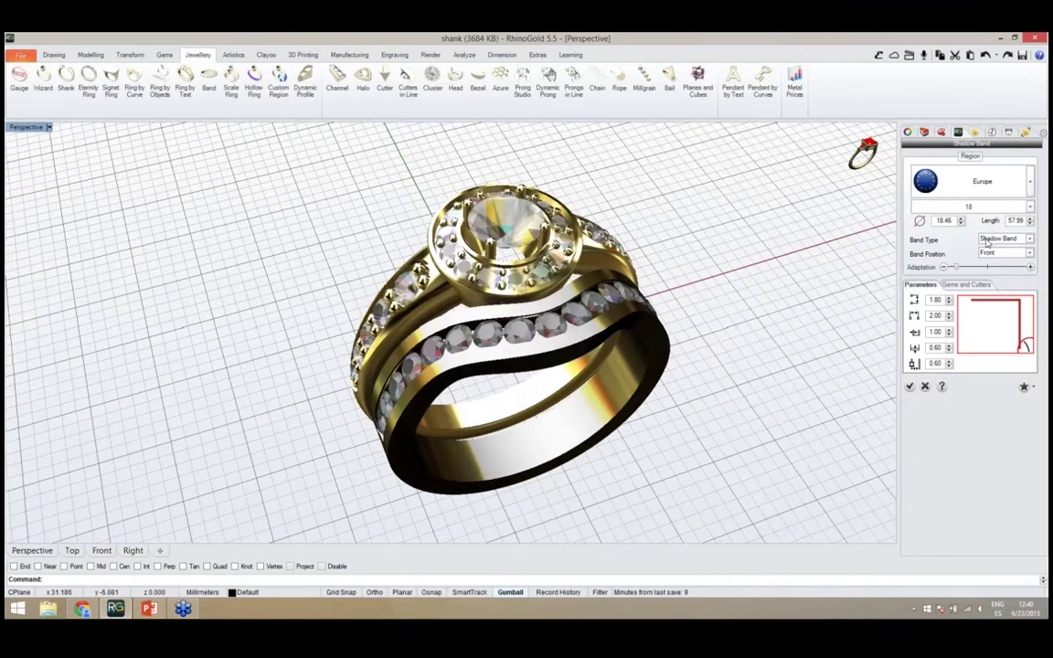
# Try the straight band type beside the halo ring, compare it from the side and return to Shadow Band
pyautogui.click(993, 241)
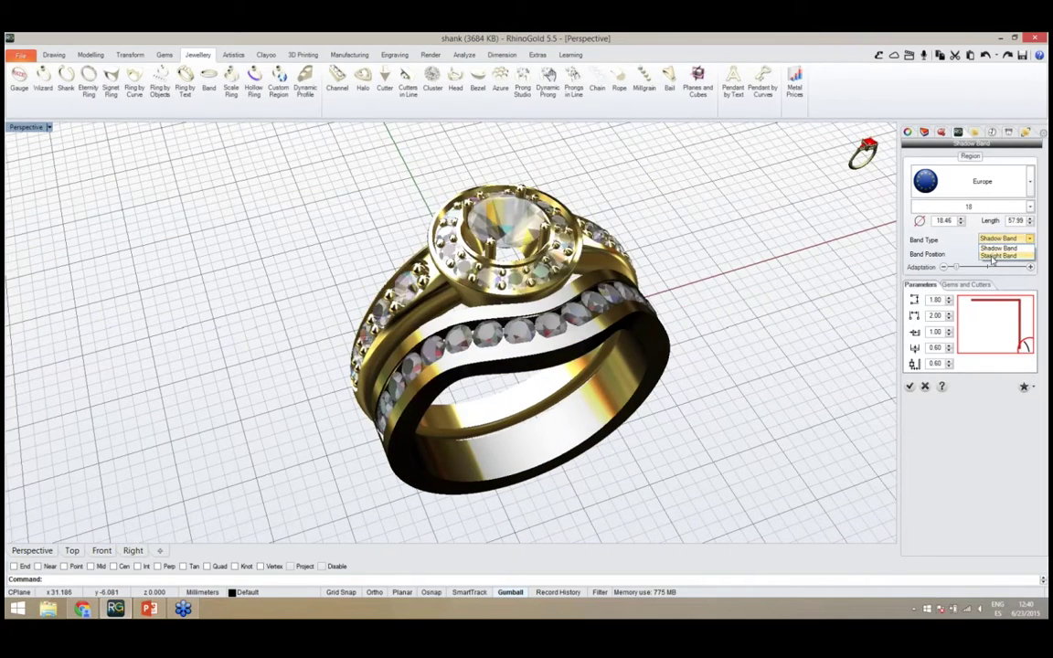
pyautogui.click(998, 256)
pyautogui.moveTo(520, 329); pyautogui.dragTo(693, 284, button='right')
pyautogui.moveTo(585, 320); pyautogui.dragTo(606, 333, button='right')
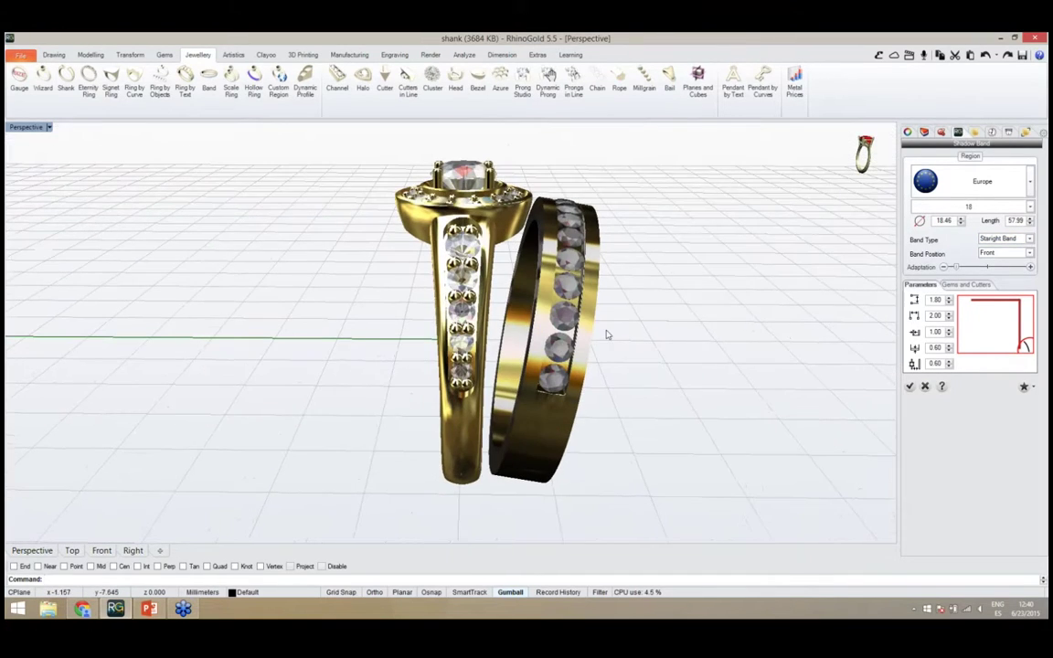
pyautogui.click(1002, 242)
pyautogui.click(1002, 248)
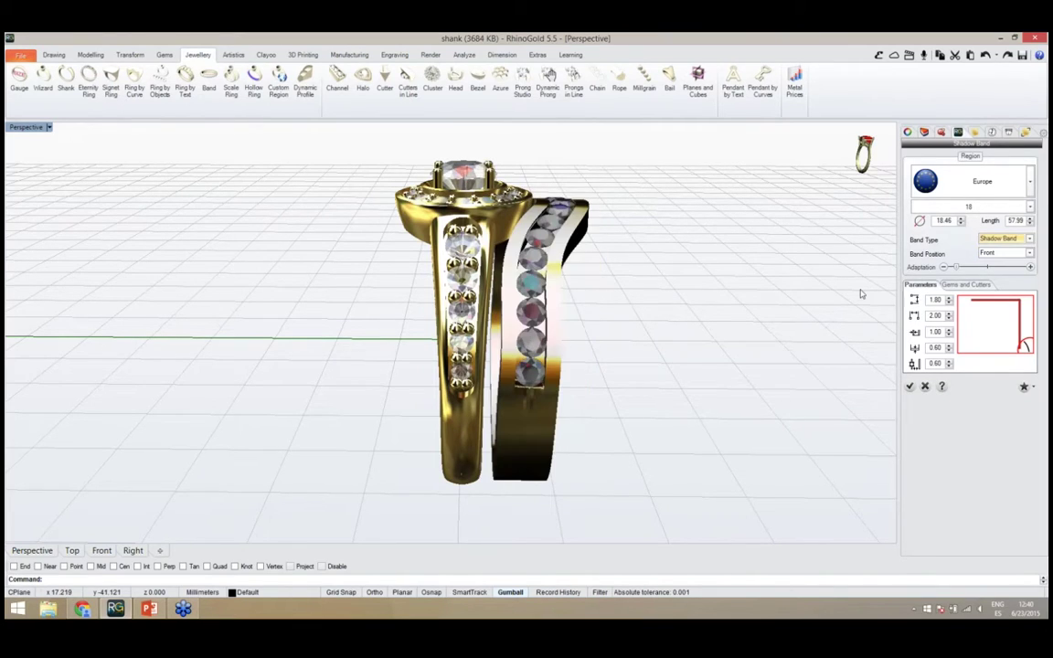
# Try placing the shadow band at the back of the halo ring
pyautogui.moveTo(714, 329)
pyautogui.mouseDown(button='right')
pyautogui.moveTo(645, 376)
pyautogui.moveTo(477, 377)
pyautogui.moveTo(484, 384)
pyautogui.moveTo(500, 327)
pyautogui.moveTo(627, 371)
pyautogui.moveTo(695, 361)
pyautogui.mouseUp(button='right')
pyautogui.click(1006, 253)
pyautogui.click(987, 270)
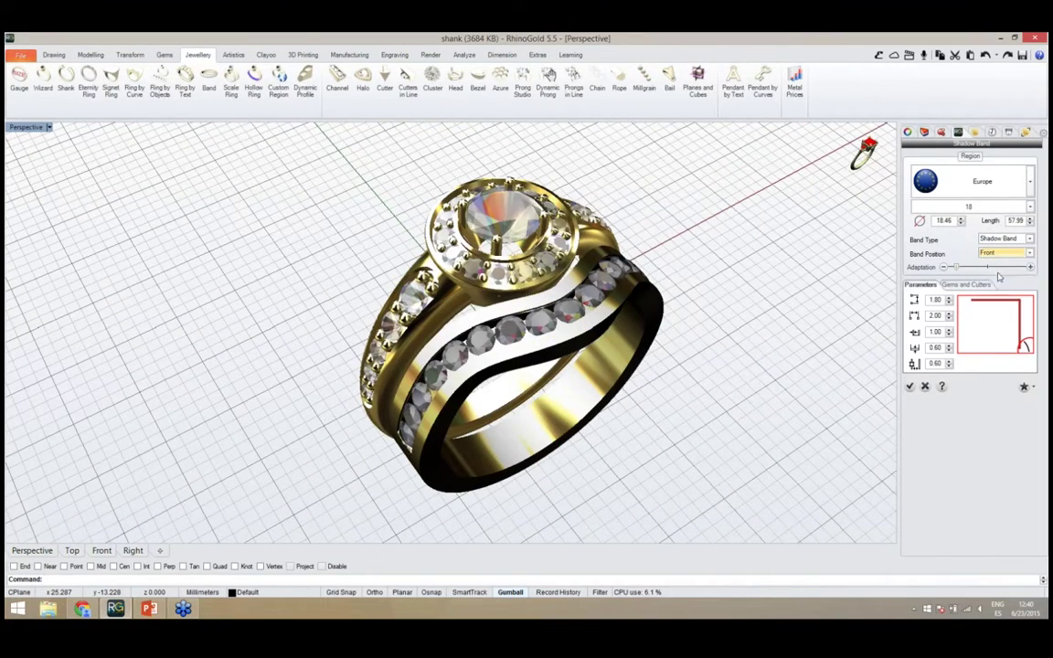
pyautogui.moveTo(603, 356); pyautogui.dragTo(681, 393, button='right')
# Try the Both band position to place shadow bands on either side of the halo ring and inspect the set
pyautogui.click(1009, 254)
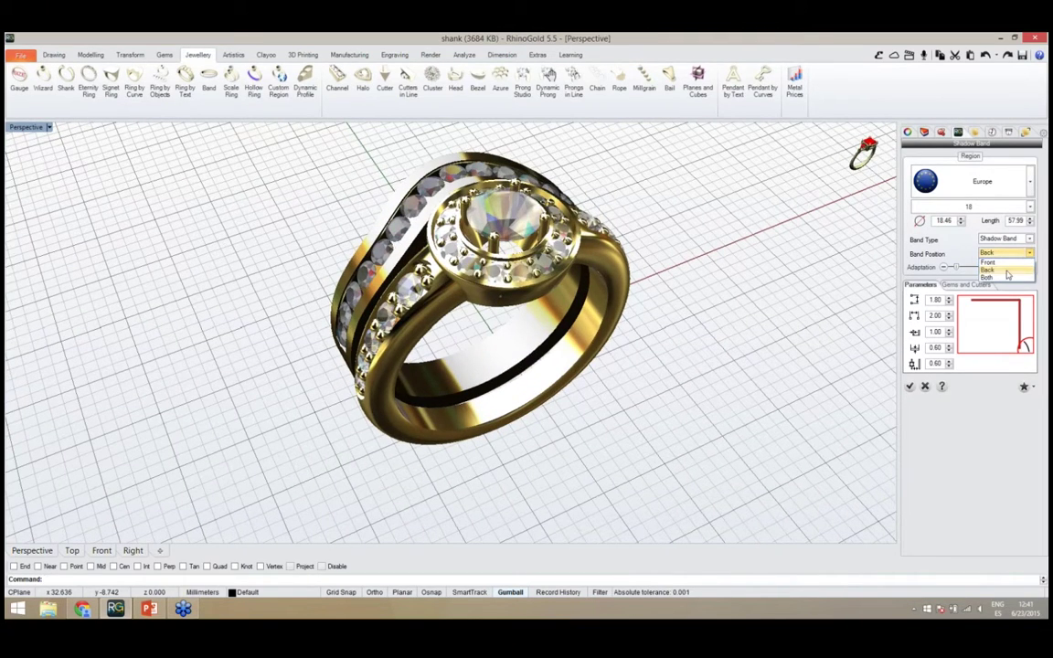
pyautogui.click(988, 267)
pyautogui.moveTo(640, 265); pyautogui.dragTo(462, 254, button='right')
pyautogui.scroll(-3, 504, 343)
pyautogui.scroll(-2, 503, 342)
pyautogui.scroll(4, 580, 310)
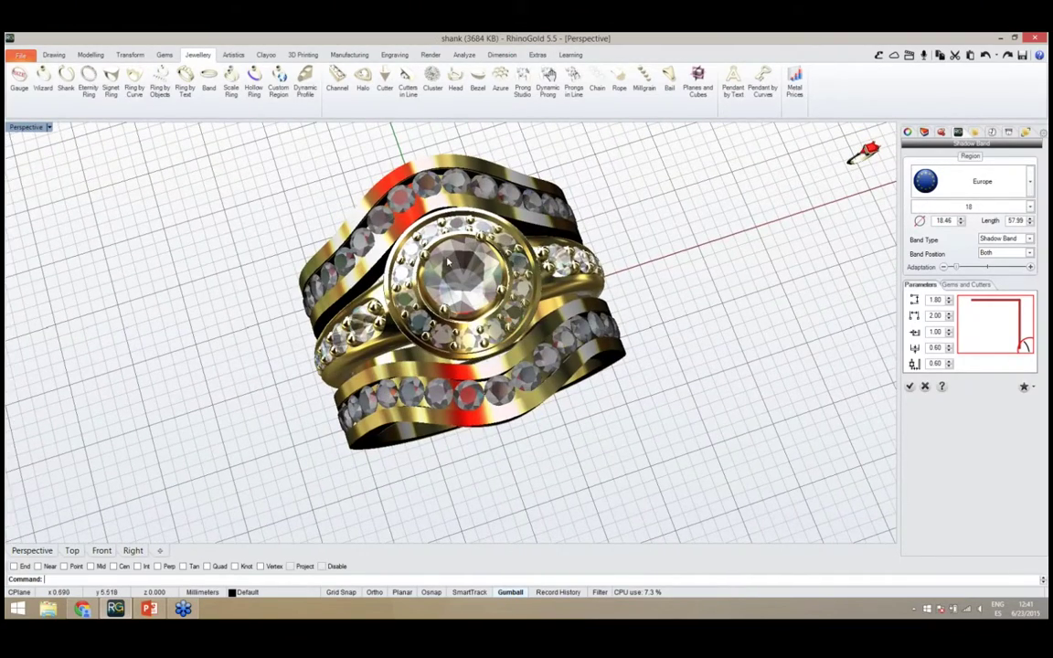
pyautogui.moveTo(589, 346); pyautogui.dragTo(598, 297, button='right')
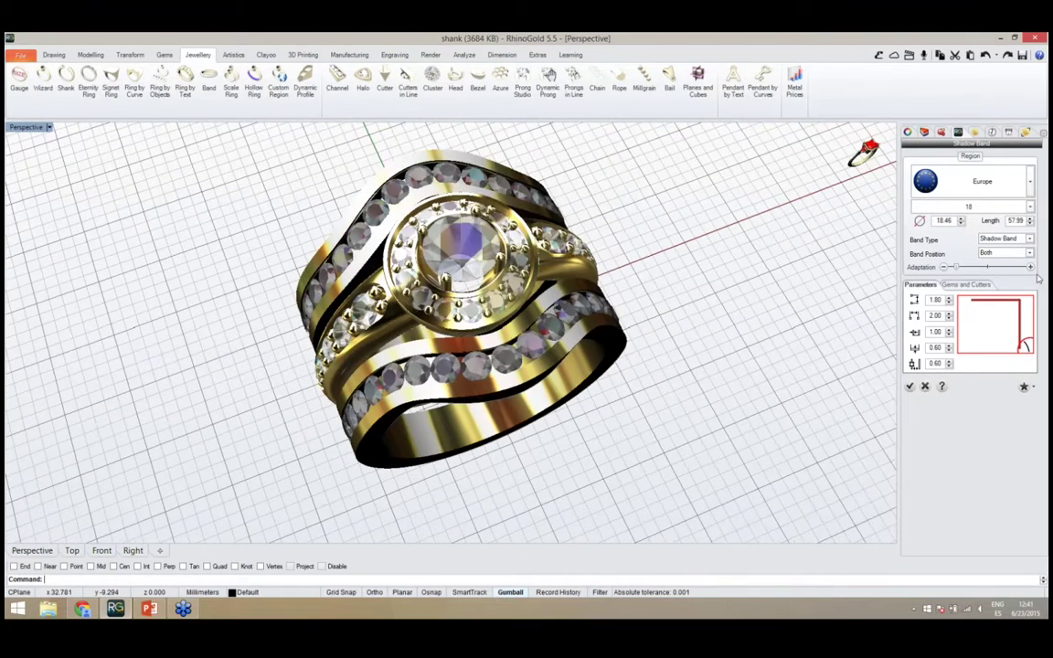
# Set the shadow band's position to Front and check the pair of rings from an angle
pyautogui.click(1027, 253)
pyautogui.click(996, 262)
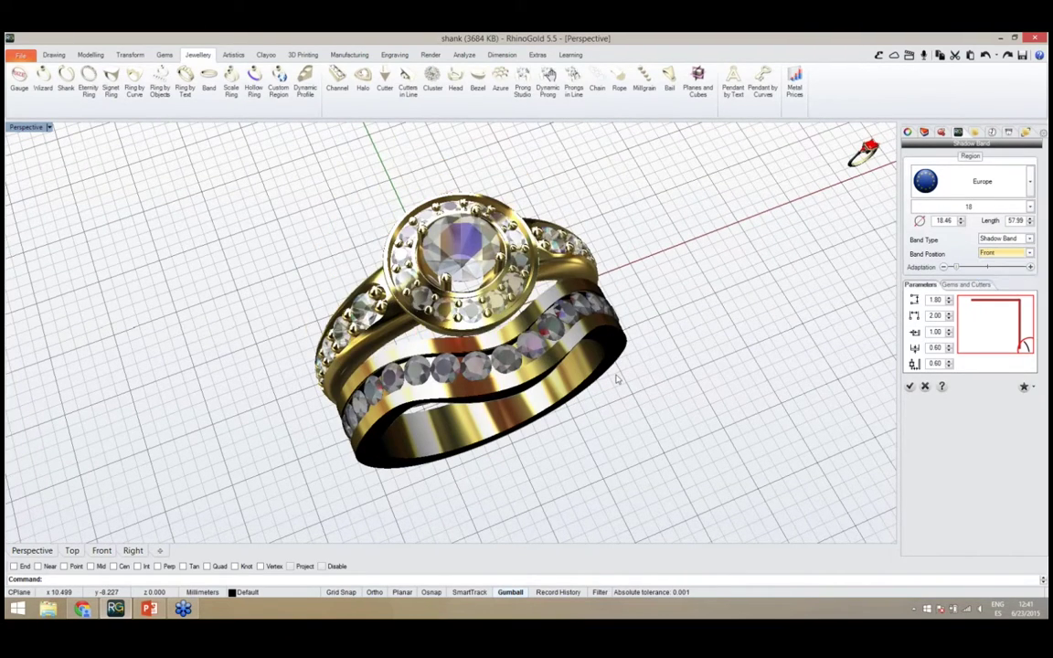
pyautogui.moveTo(585, 356); pyautogui.dragTo(529, 371, button='right')
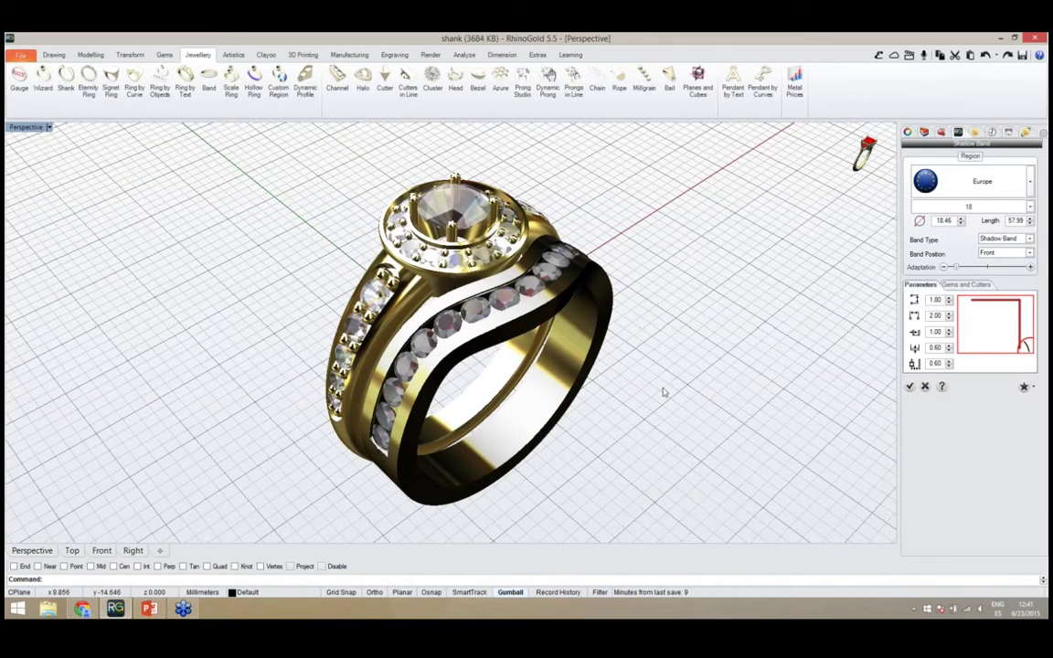
# Set the shadow band's first dimension parameter to 1.90 and its third to 0.80
pyautogui.moveTo(651, 401); pyautogui.dragTo(628, 398, button='right')
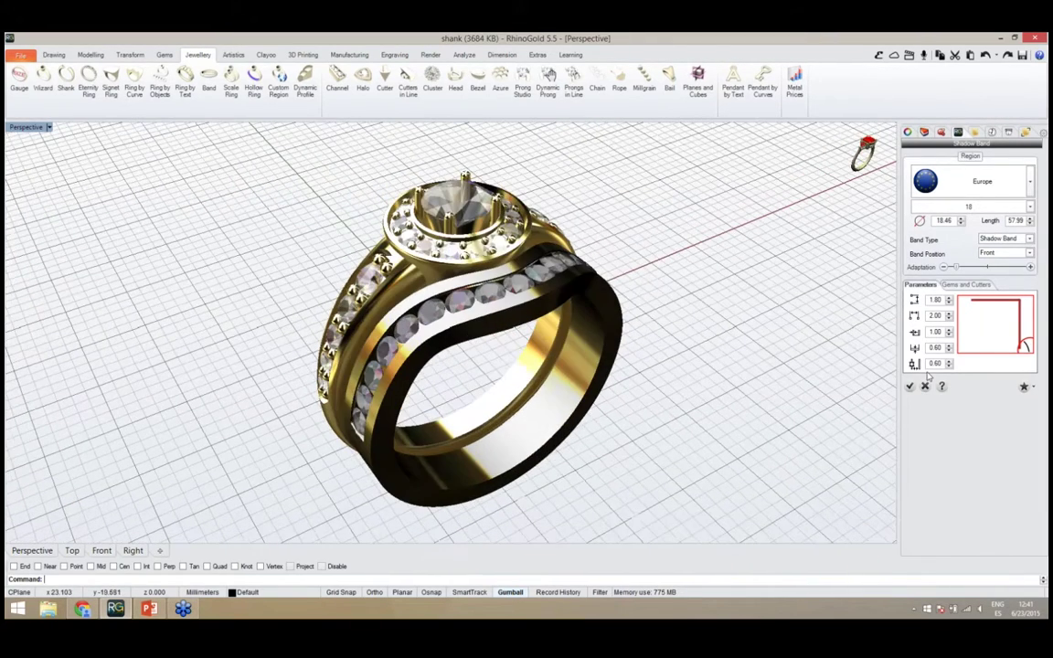
pyautogui.moveTo(695, 390); pyautogui.dragTo(736, 357, button='right')
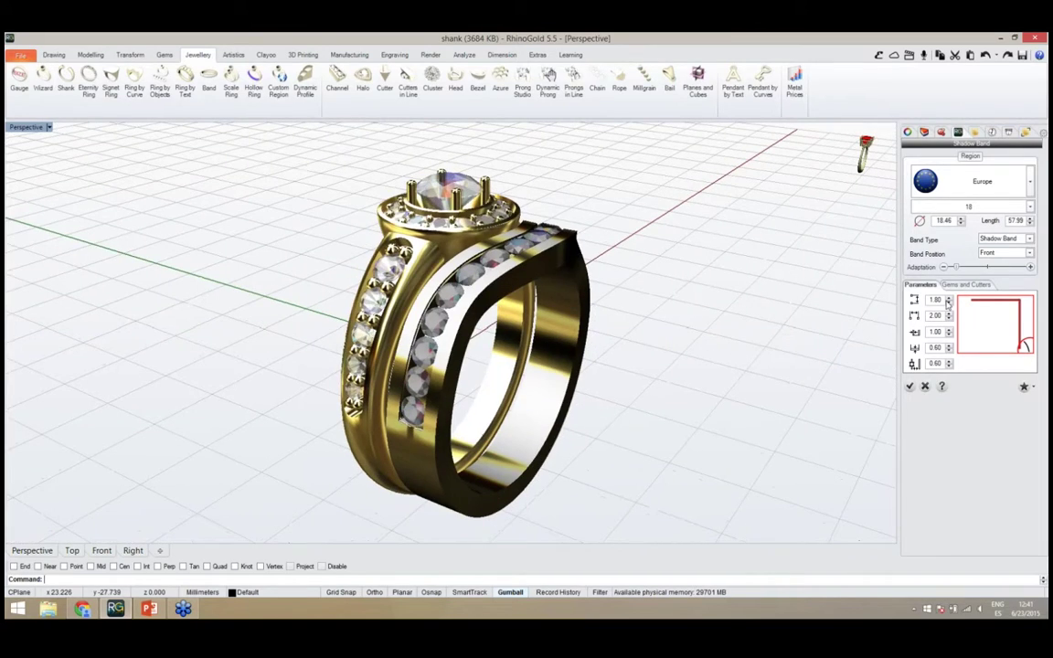
pyautogui.click(950, 299)
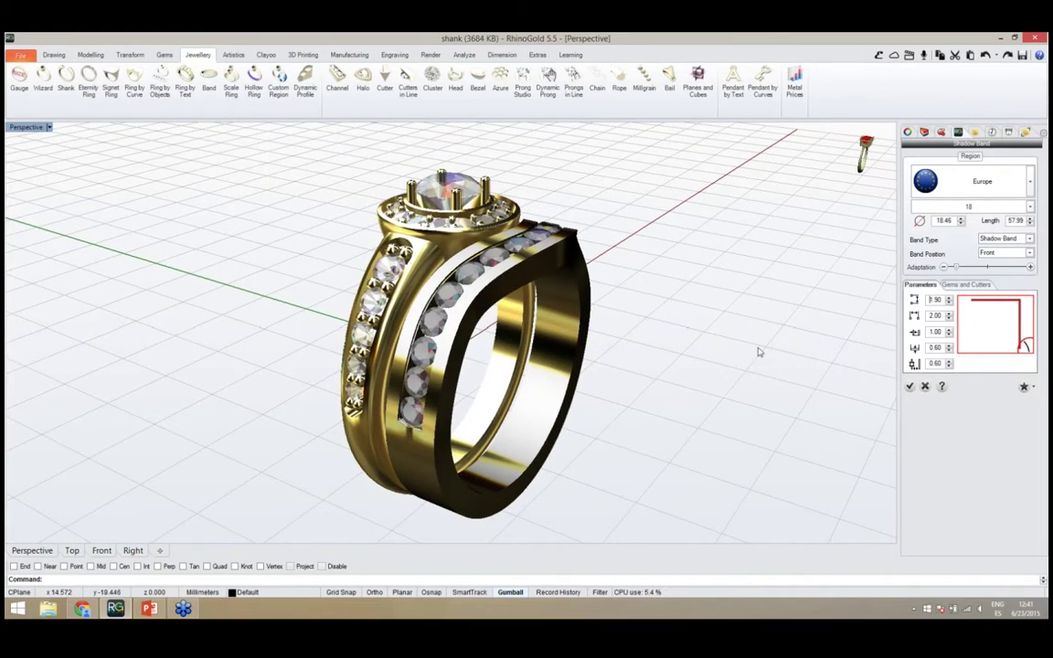
pyautogui.moveTo(570, 299); pyautogui.dragTo(660, 342, button='right')
pyautogui.scroll(2, 443, 255)
pyautogui.moveTo(548, 311); pyautogui.dragTo(559, 261, button='right')
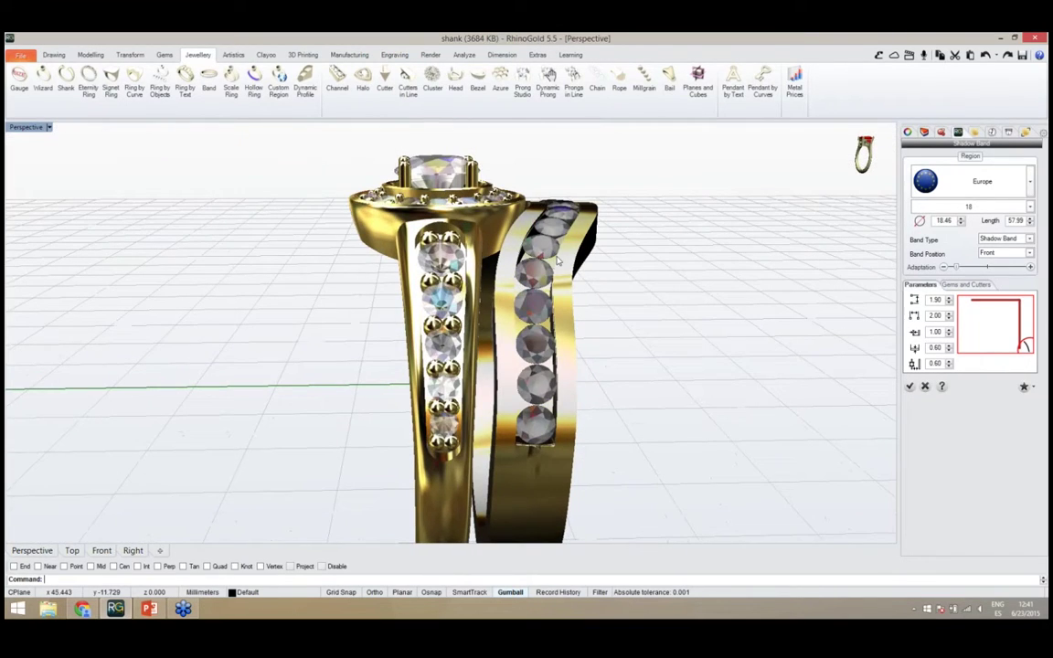
pyautogui.click(948, 336)
pyautogui.click(949, 336)
pyautogui.moveTo(704, 353); pyautogui.dragTo(768, 362, button='right')
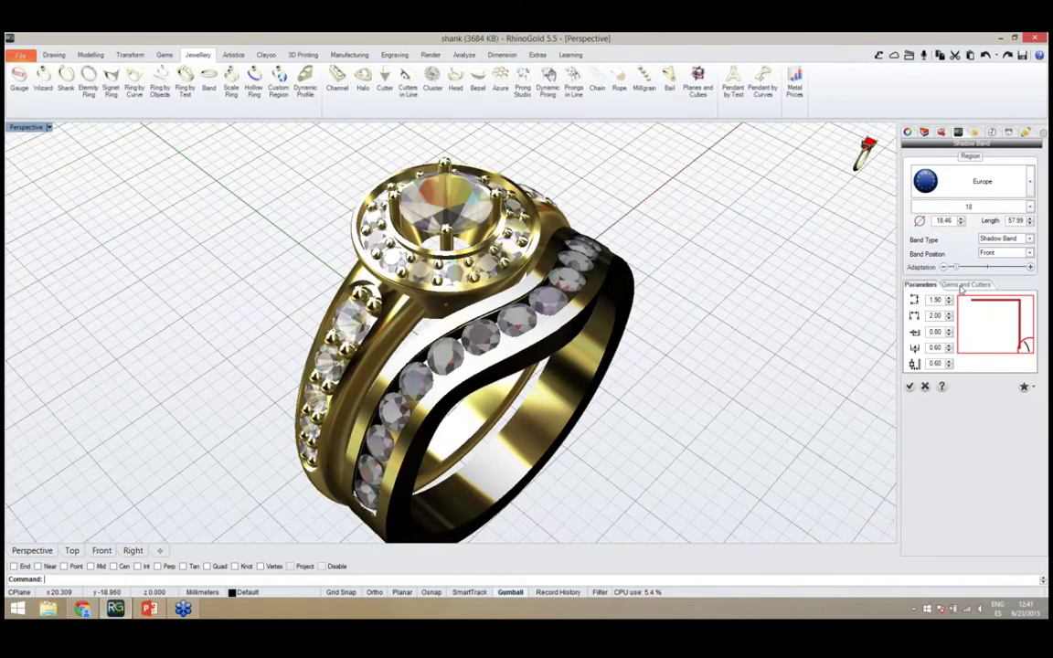
# Try limiting the shadow band's gem coverage angle to 100 degrees
pyautogui.click(966, 285)
pyautogui.moveTo(835, 364); pyautogui.dragTo(585, 338, button='right')
pyautogui.scroll(6, 460, 334)
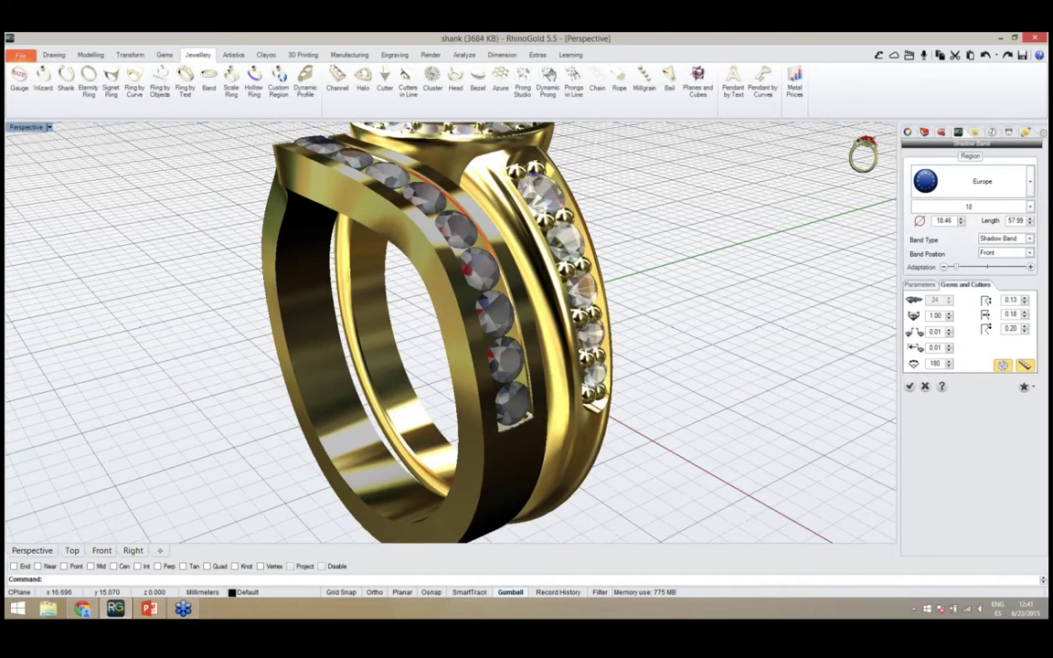
pyautogui.moveTo(637, 316); pyautogui.dragTo(822, 335, button='right')
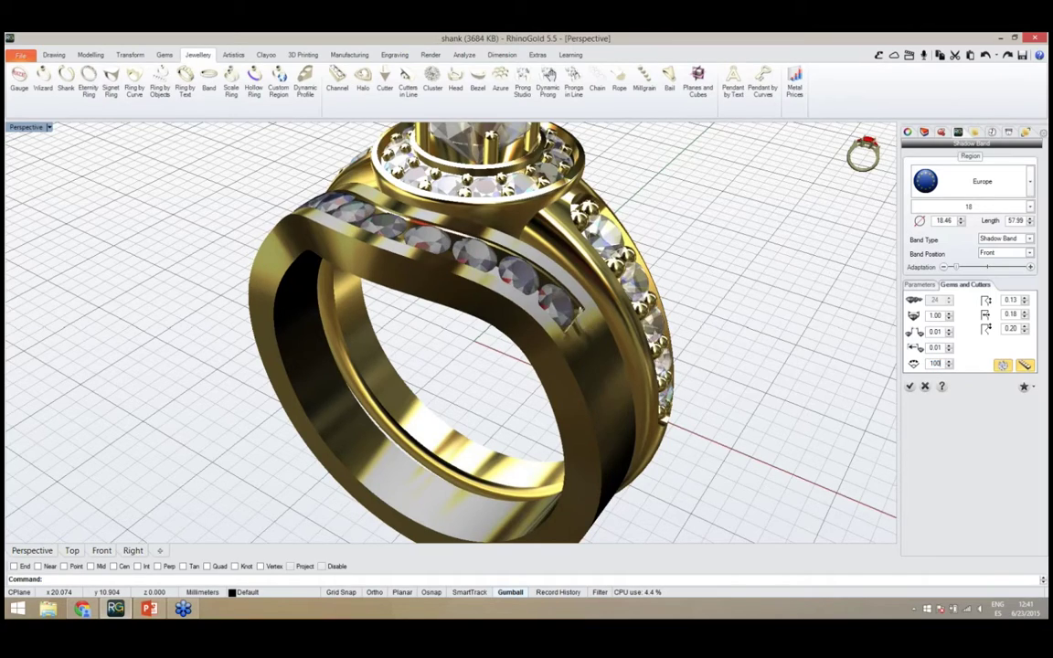
pyautogui.moveTo(435, 286); pyautogui.dragTo(535, 331, button='right')
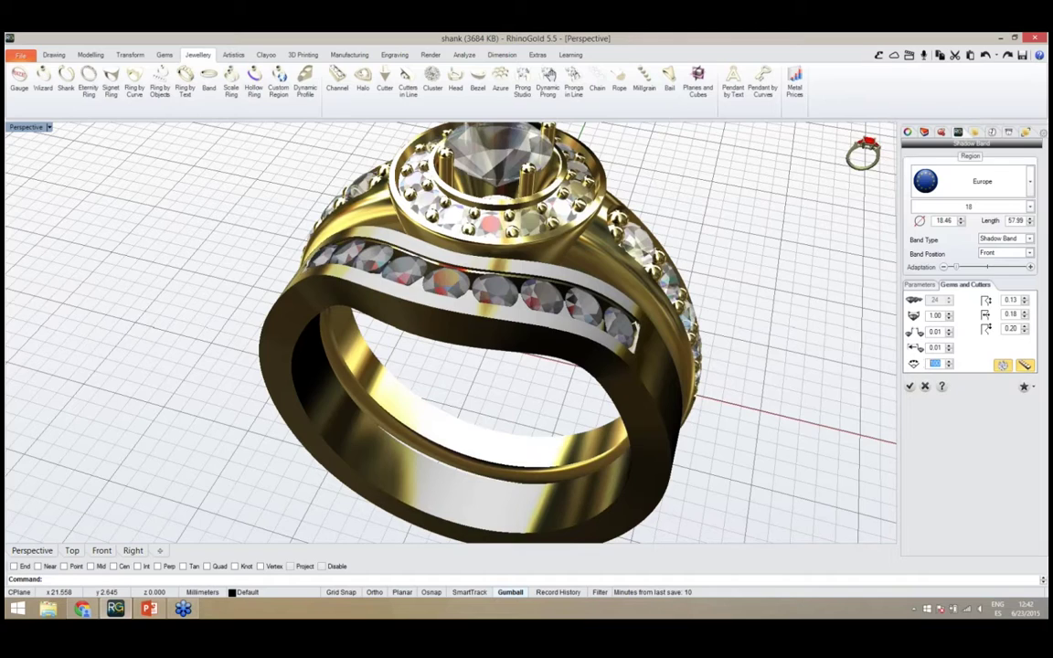
# Set the shadow band's gem coverage angle to 360 degrees
pyautogui.write('360')
pyautogui.press('Return')
pyautogui.moveTo(610, 393); pyautogui.dragTo(629, 365, button='right')
# Sink the gems slightly deeper in the band's channel by raising the gem depth value to 0.30, checking the fit close up
pyautogui.scroll(15, 594, 188)
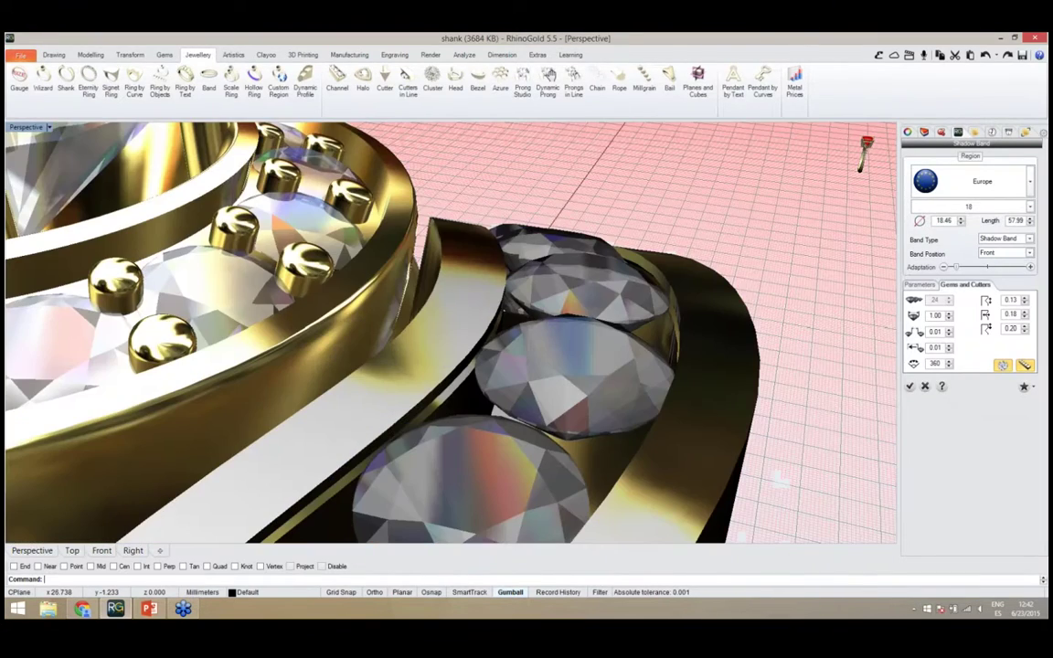
pyautogui.moveTo(695, 365); pyautogui.dragTo(615, 271, button='right')
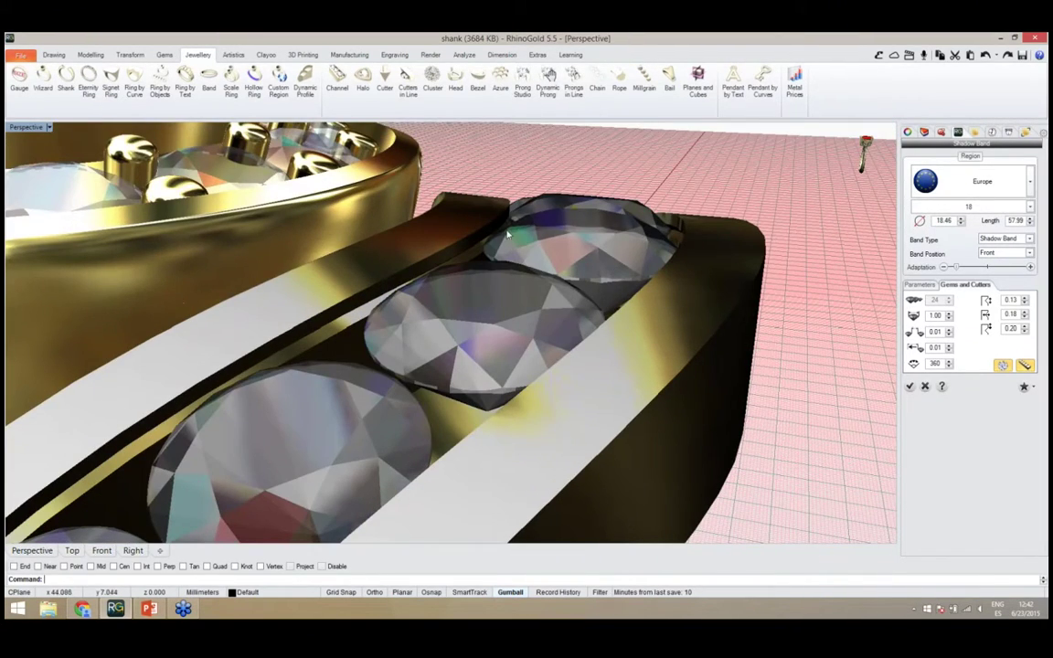
pyautogui.moveTo(476, 246); pyautogui.dragTo(510, 239, button='right')
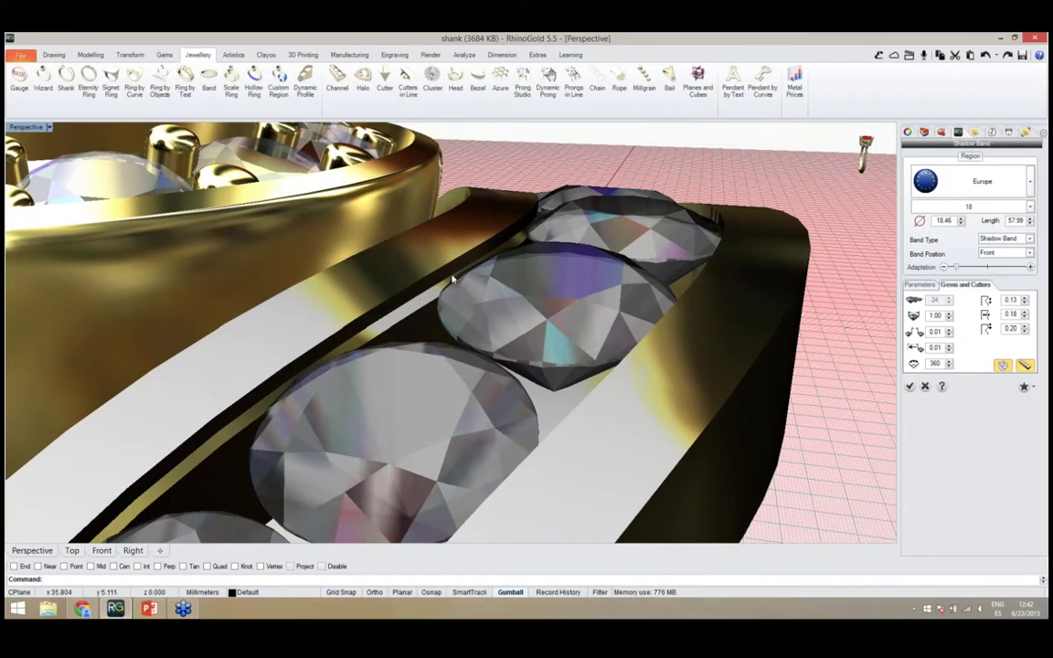
pyautogui.click(1026, 329)
pyautogui.click(1026, 328)
pyautogui.click(1025, 328)
pyautogui.click(1025, 326)
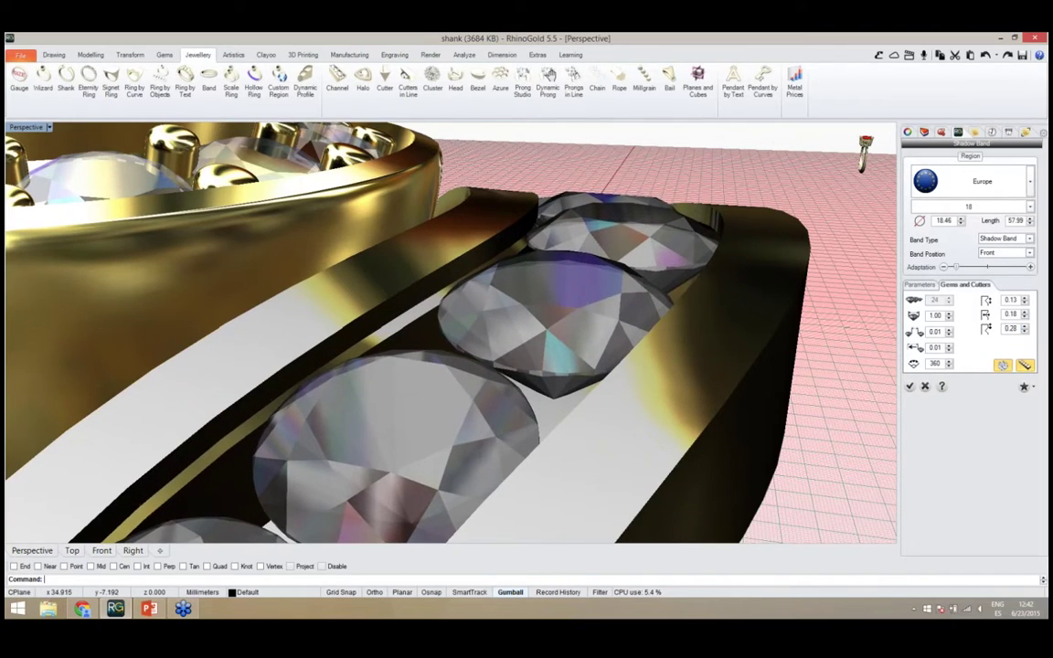
pyautogui.moveTo(684, 321); pyautogui.dragTo(684, 292, button='right')
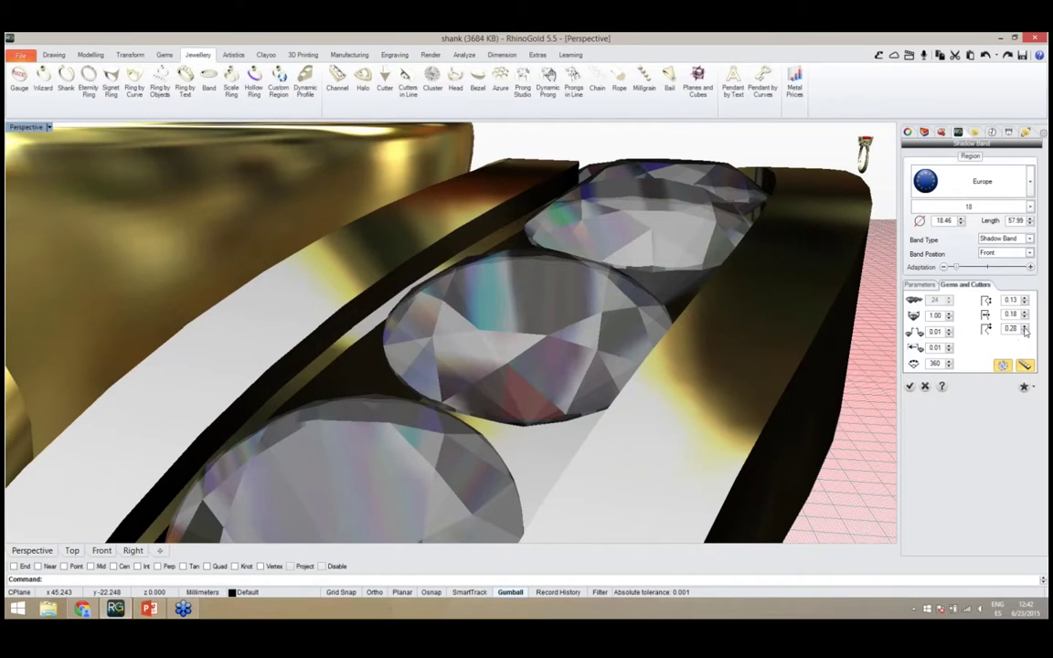
pyautogui.click(1025, 327)
pyautogui.click(1026, 327)
pyautogui.moveTo(705, 345); pyautogui.dragTo(631, 258, button='right')
pyautogui.scroll(-10, 631, 258)
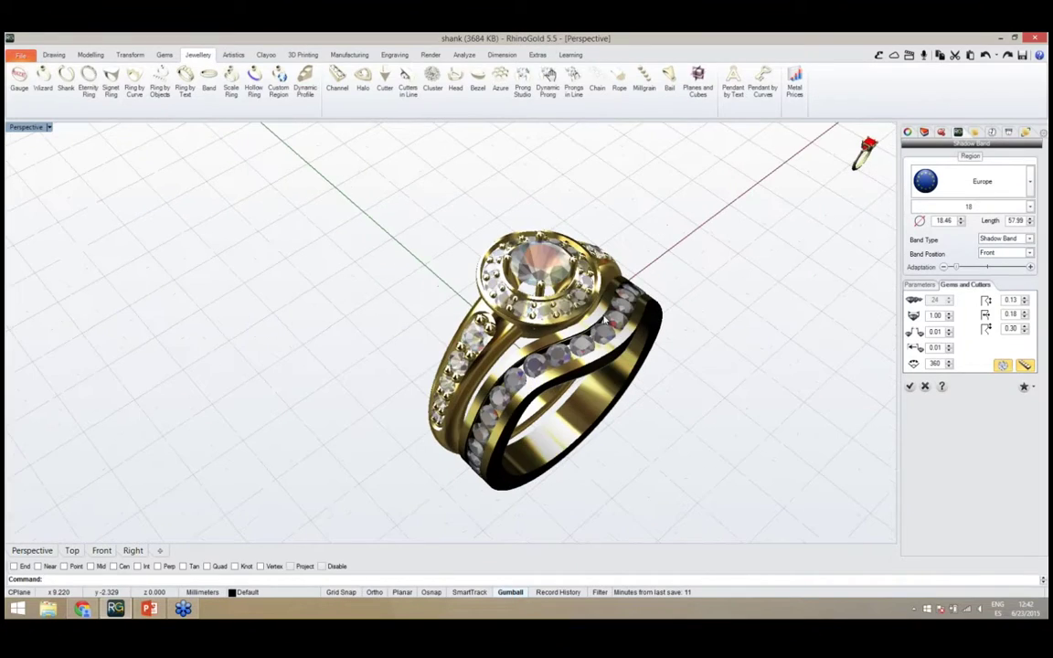
pyautogui.scroll(-3, 596, 316)
pyautogui.scroll(6, 605, 388)
pyautogui.moveTo(604, 388); pyautogui.dragTo(639, 364, button='right')
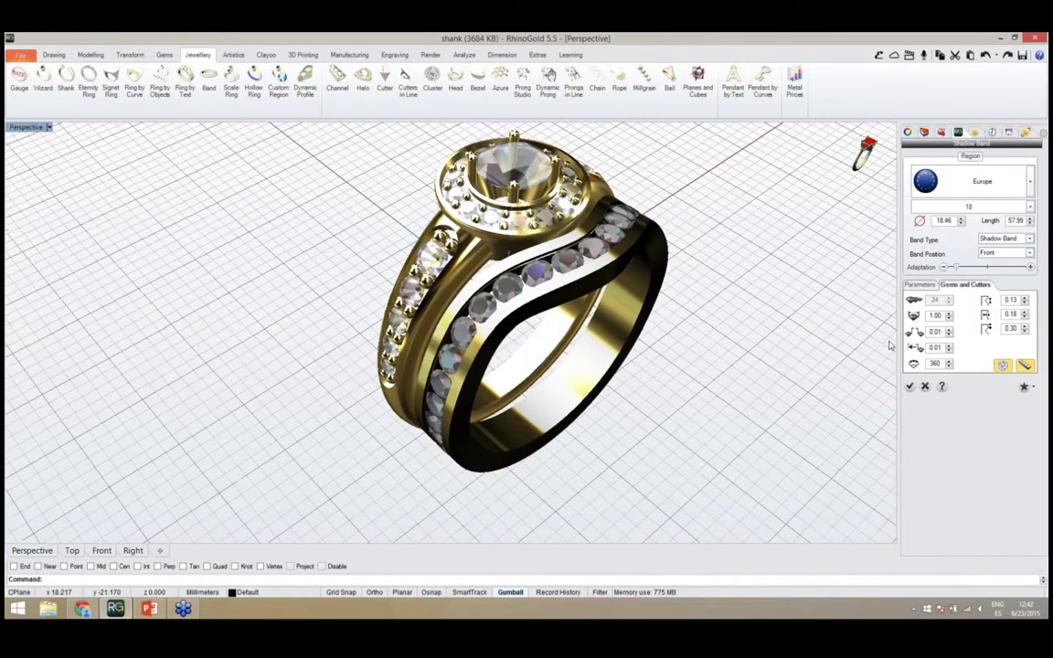
# Try channel profiles 002 and 014 on the shadow band, comparing their edges
pyautogui.click(919, 285)
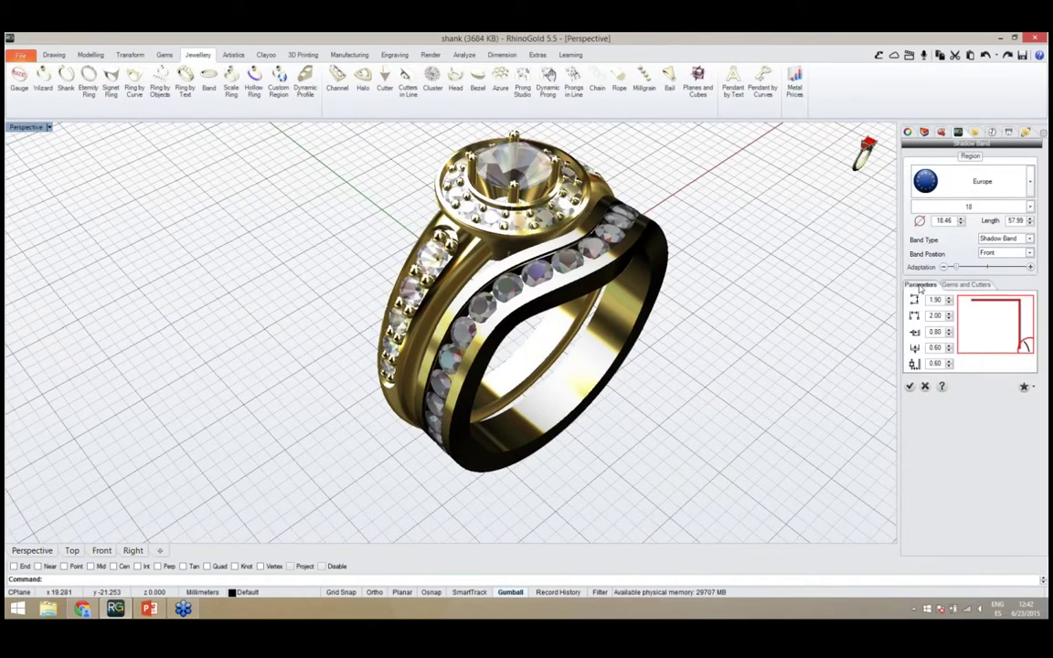
pyautogui.click(984, 337)
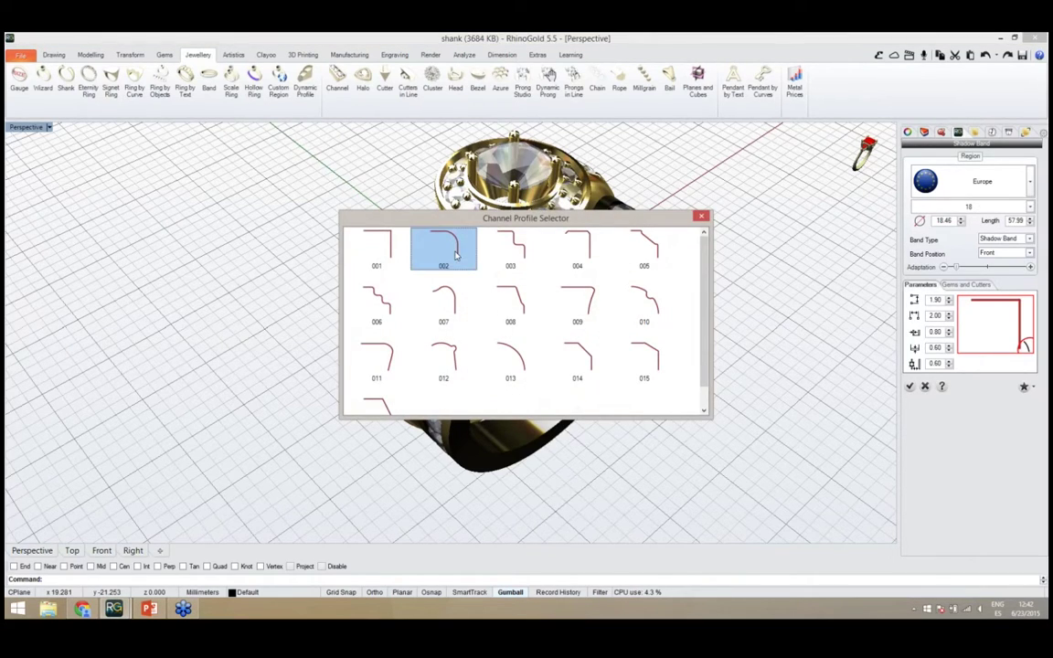
pyautogui.click(454, 255)
pyautogui.moveTo(548, 274); pyautogui.dragTo(594, 329, button='right')
pyautogui.click(984, 331)
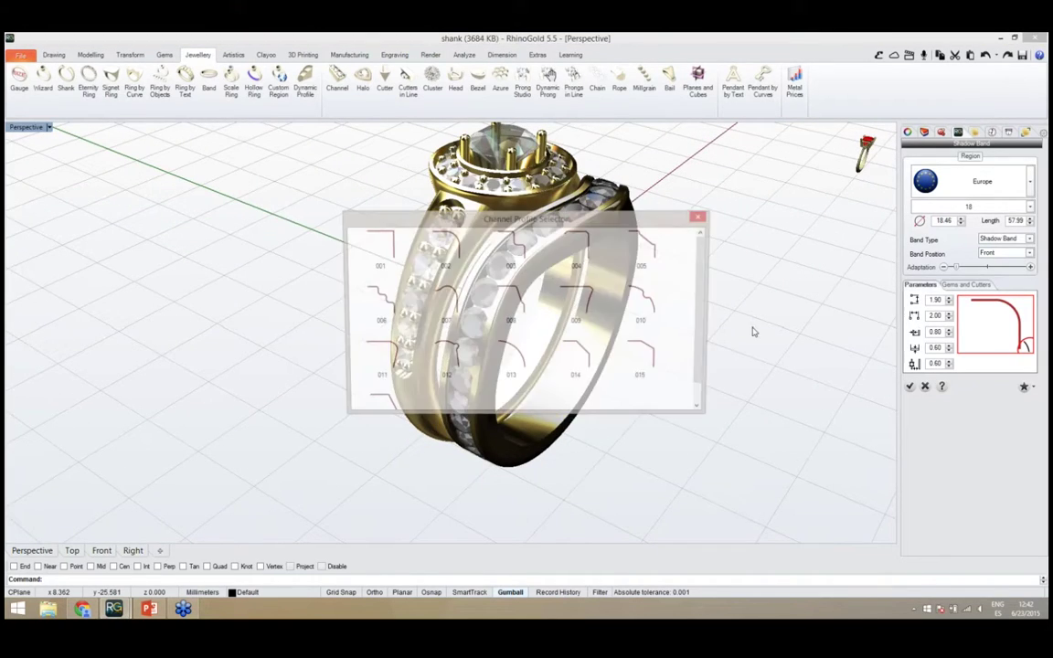
pyautogui.click(586, 356)
pyautogui.moveTo(586, 356); pyautogui.dragTo(520, 268, button='right')
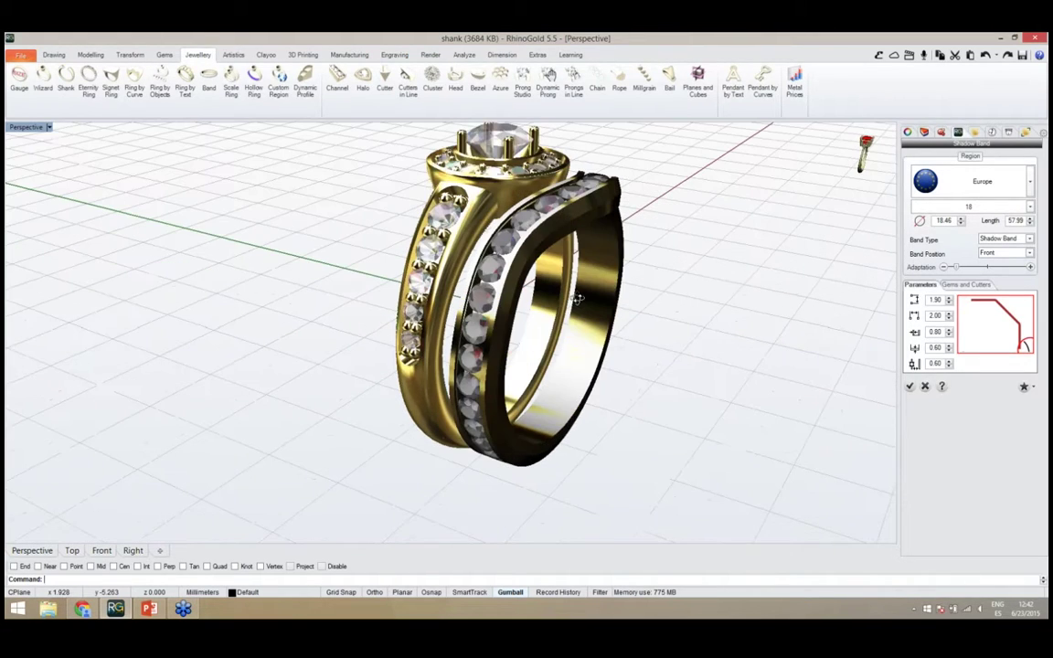
# Apply the rounded channel profile 002 to the shadow band and create the band
pyautogui.click(984, 339)
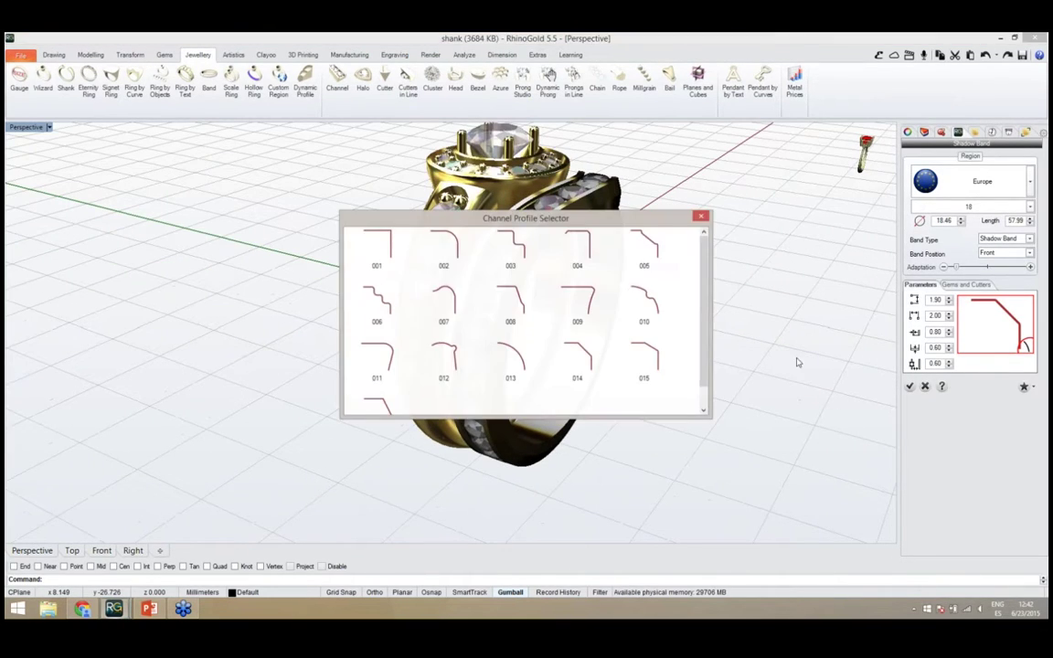
pyautogui.click(459, 249)
pyautogui.scroll(8, 546, 247)
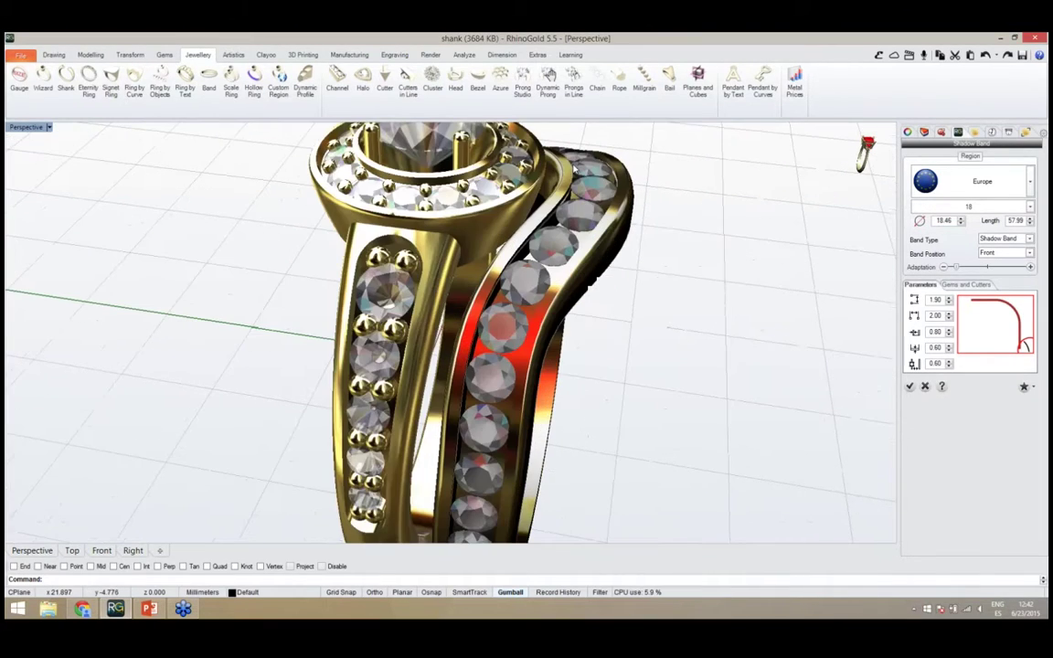
pyautogui.moveTo(547, 247); pyautogui.dragTo(609, 255, button='right')
pyautogui.scroll(-3, 561, 194)
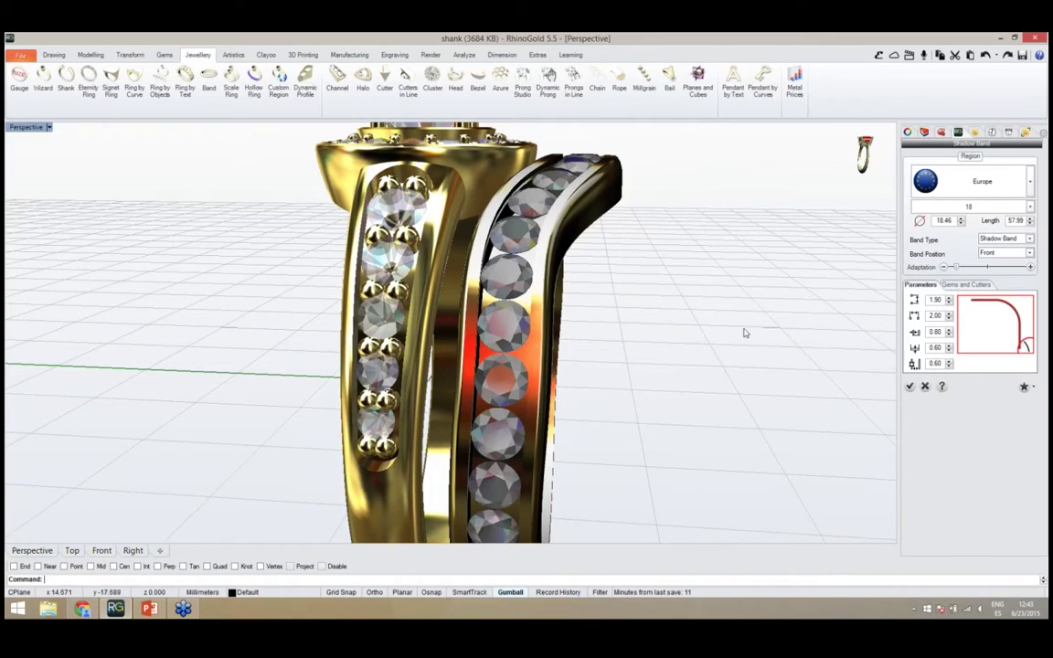
pyautogui.moveTo(736, 331); pyautogui.dragTo(648, 322, button='right')
pyautogui.scroll(-3, 564, 273)
pyautogui.moveTo(577, 263); pyautogui.dragTo(618, 284, button='right')
pyautogui.scroll(-2, 509, 349)
pyautogui.scroll(4, 509, 348)
pyautogui.scroll(-3, 569, 273)
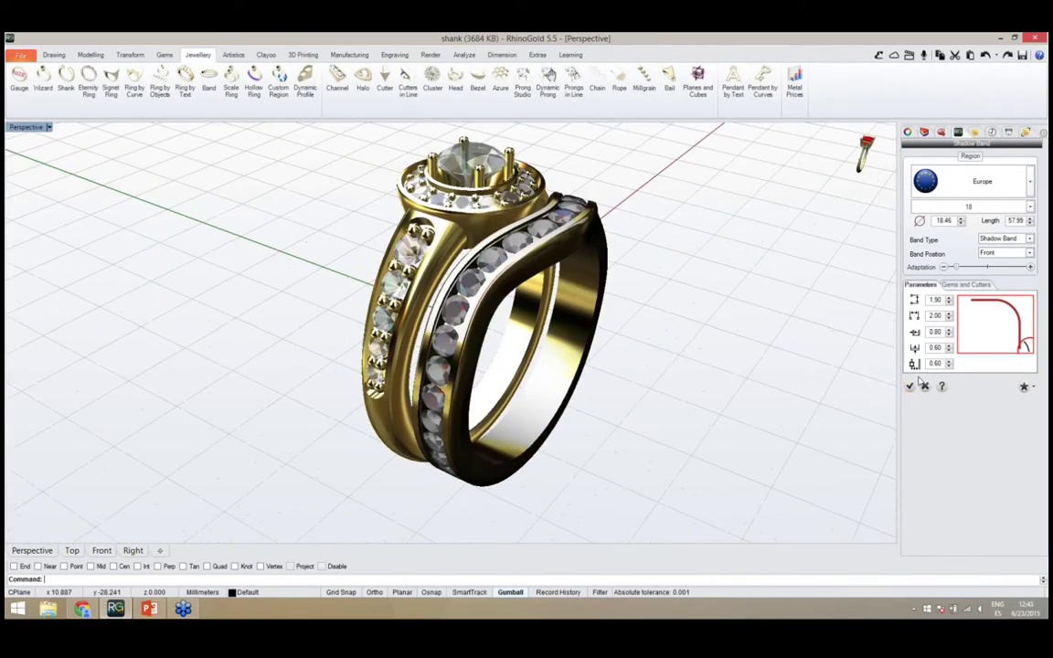
pyautogui.moveTo(670, 352); pyautogui.dragTo(622, 351, button='right')
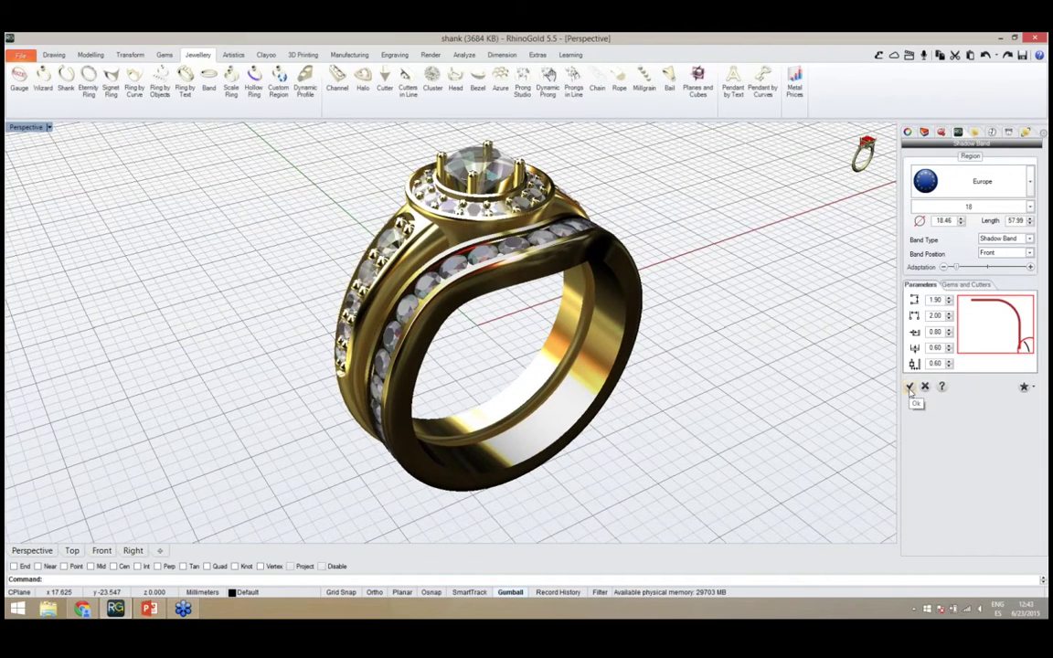
pyautogui.click(909, 387)
# Examine the finished shadow band beside the halo ring from the front, above and the side
pyautogui.moveTo(655, 407); pyautogui.dragTo(494, 230, button='right')
pyautogui.scroll(4, 487, 234)
pyautogui.moveTo(498, 383); pyautogui.dragTo(532, 343, button='right')
pyautogui.scroll(2, 521, 343)
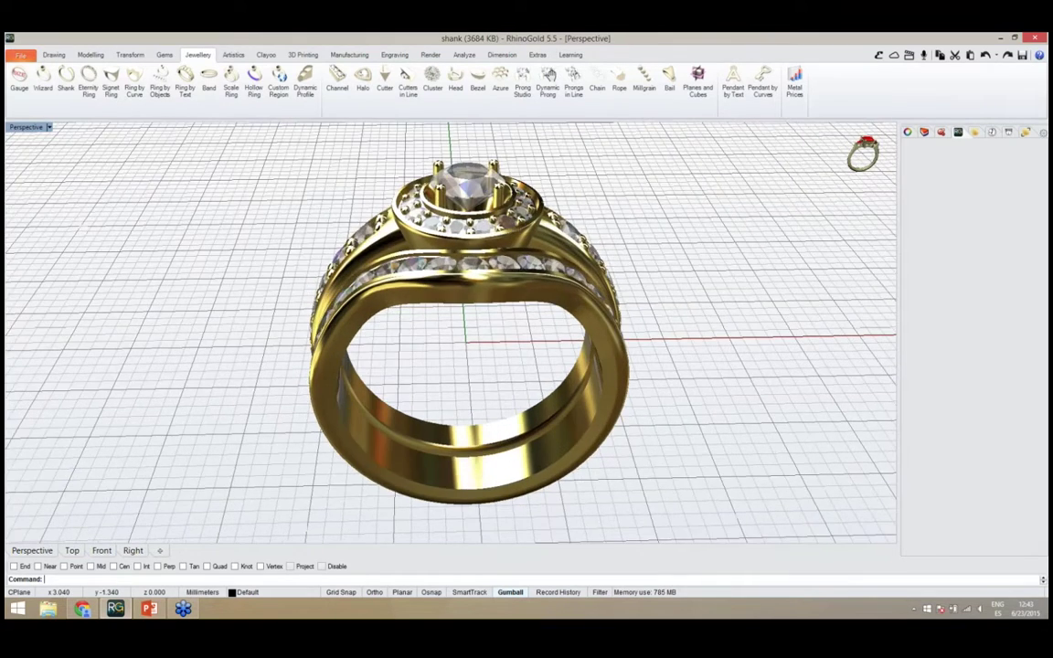
pyautogui.moveTo(595, 316); pyautogui.dragTo(401, 313, button='right')
pyautogui.scroll(-2, 403, 302)
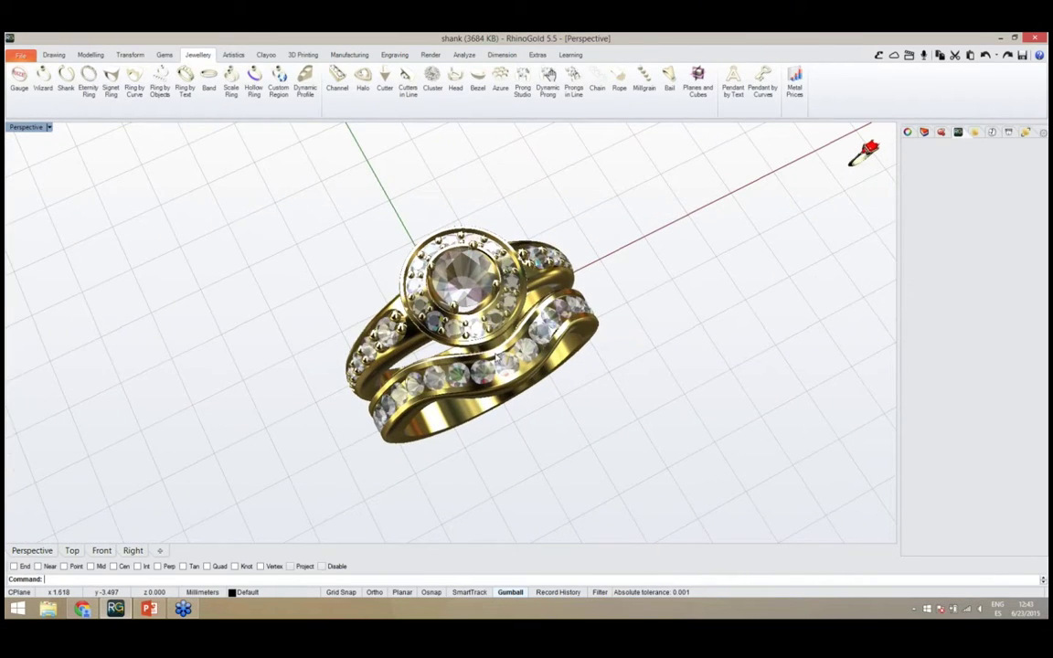
pyautogui.moveTo(486, 360); pyautogui.dragTo(483, 378, button='right')
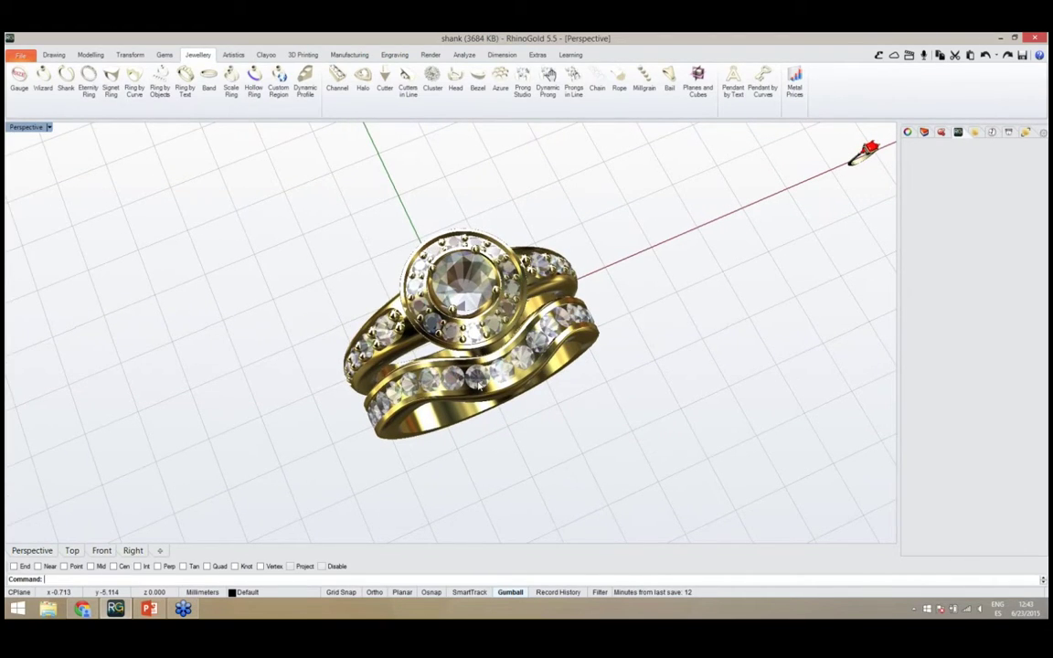
pyautogui.moveTo(437, 343); pyautogui.dragTo(412, 201, button='right')
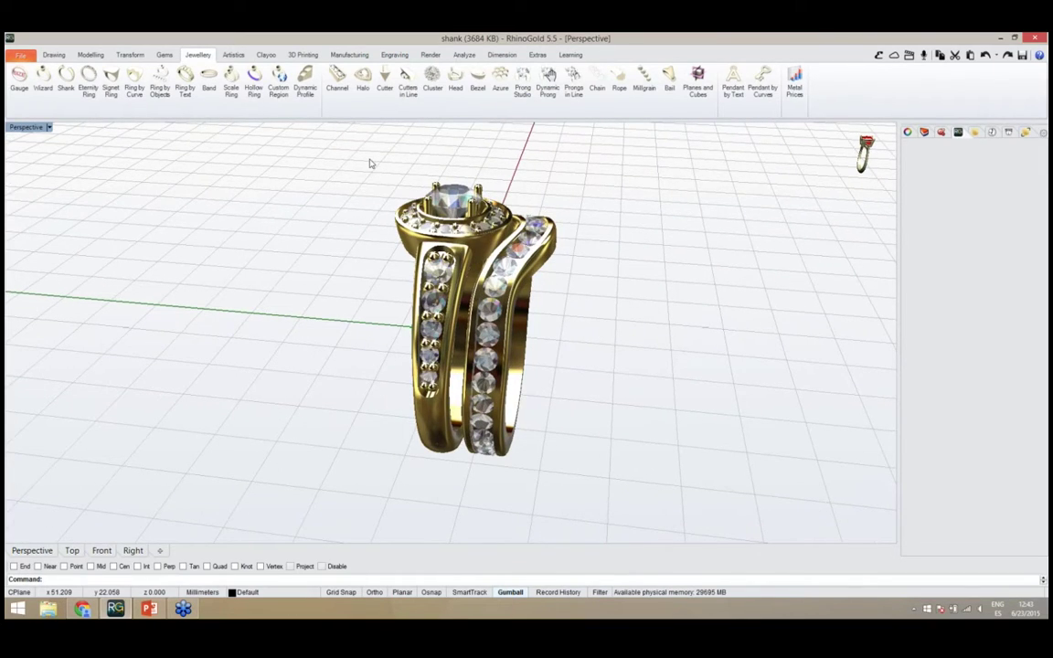
pyautogui.moveTo(382, 280); pyautogui.dragTo(456, 350, button='right')
pyautogui.scroll(2, 484, 312)
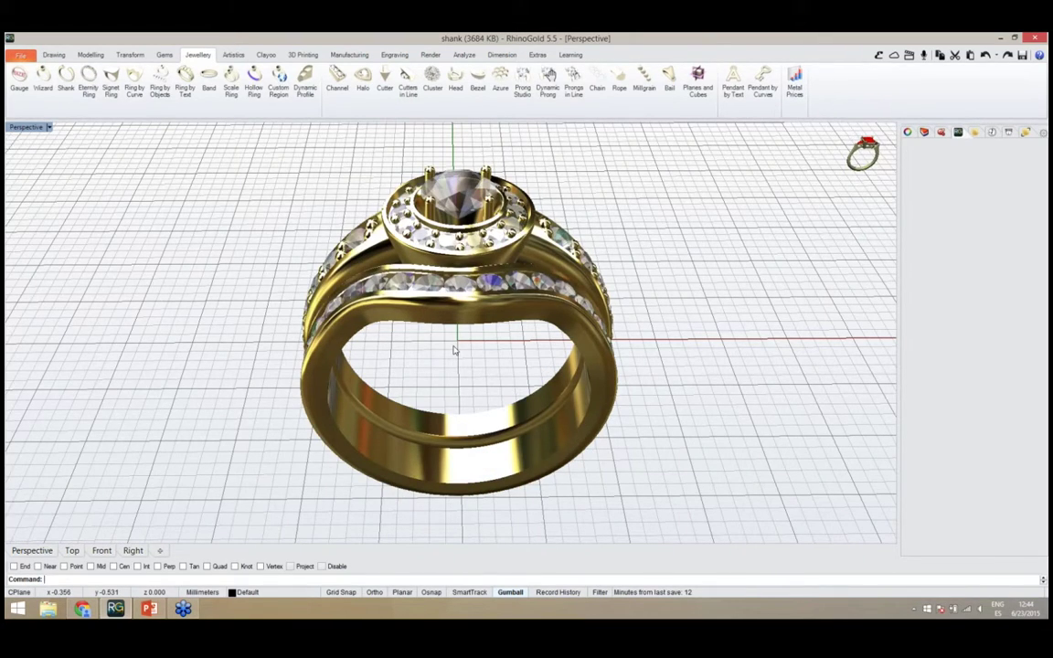
pyautogui.moveTo(470, 358); pyautogui.dragTo(462, 379, button='right')
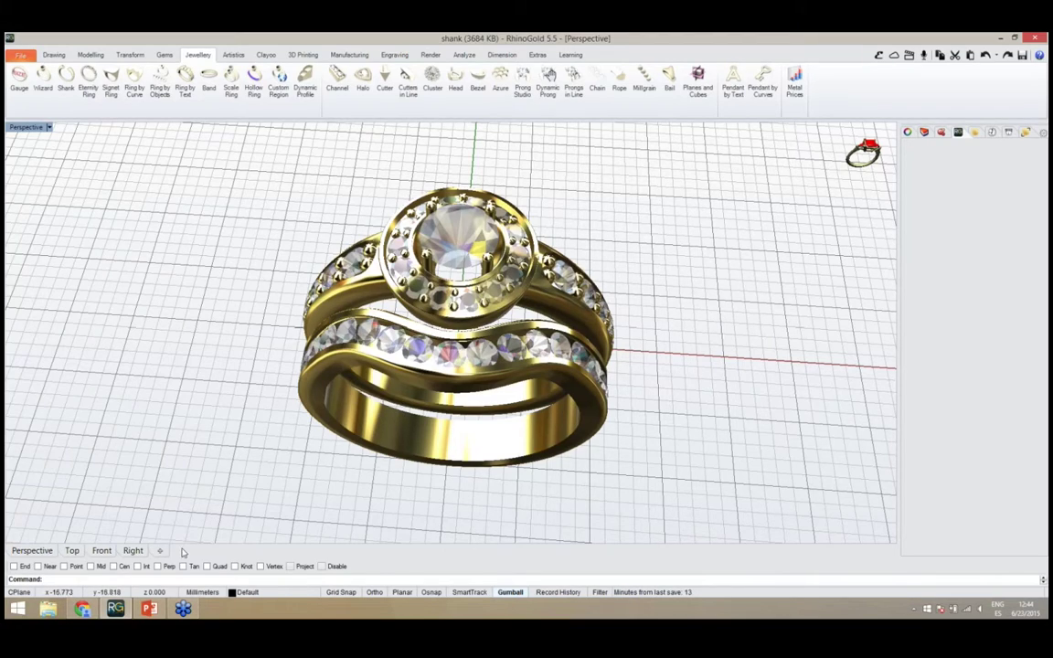
# Switch to Chrome, highlight the my.tdmsolutions.com domain of the sign-up page and return to the ring model in RhinoGold
pyautogui.click(82, 608)
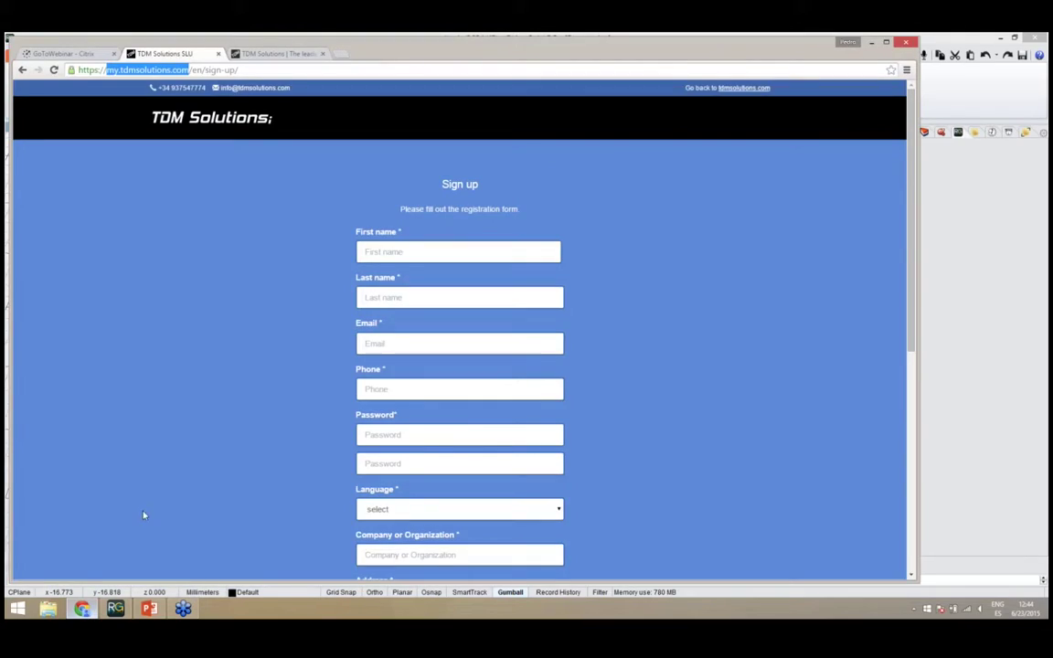
pyautogui.click(113, 70)
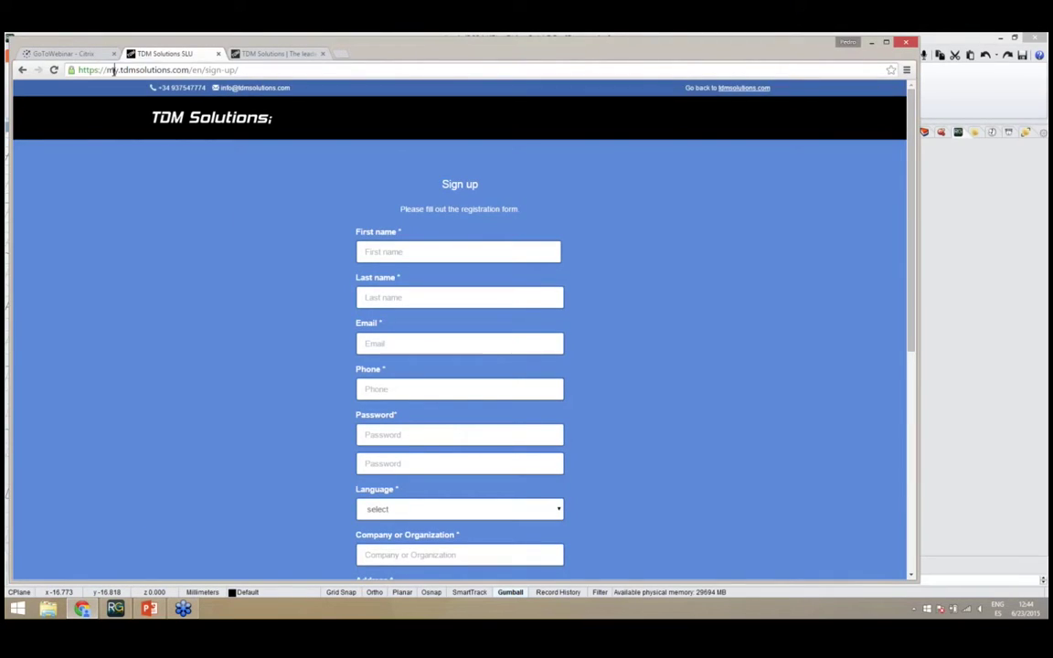
pyautogui.moveTo(107, 70); pyautogui.dragTo(188, 70)
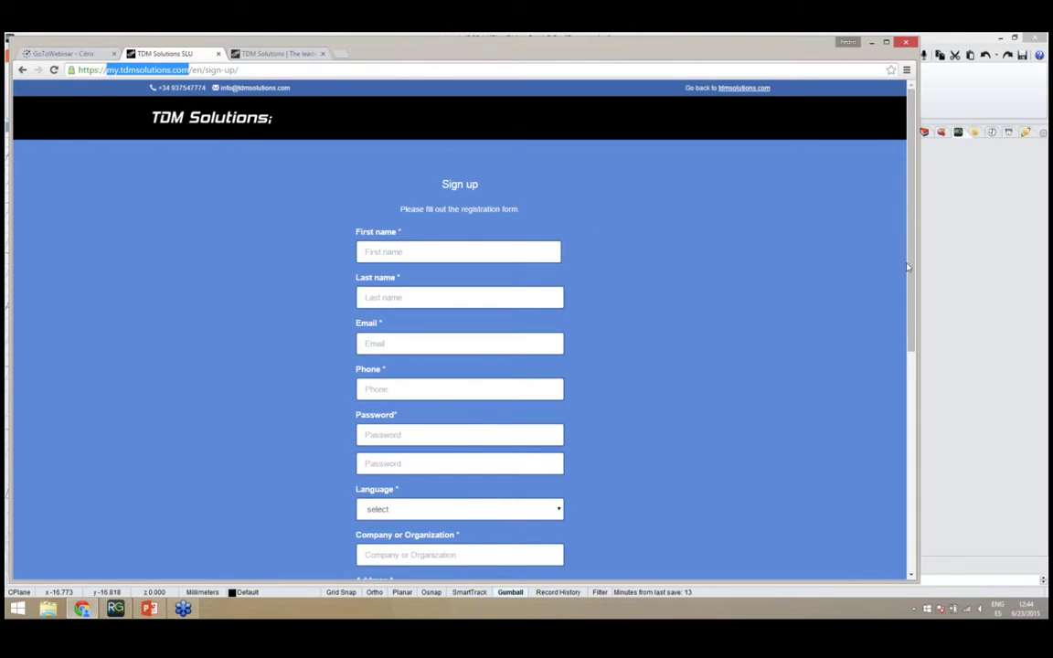
pyautogui.moveTo(909, 262)
pyautogui.mouseDown()
pyautogui.moveTo(906, 340)
pyautogui.moveTo(909, 259)
pyautogui.mouseUp()
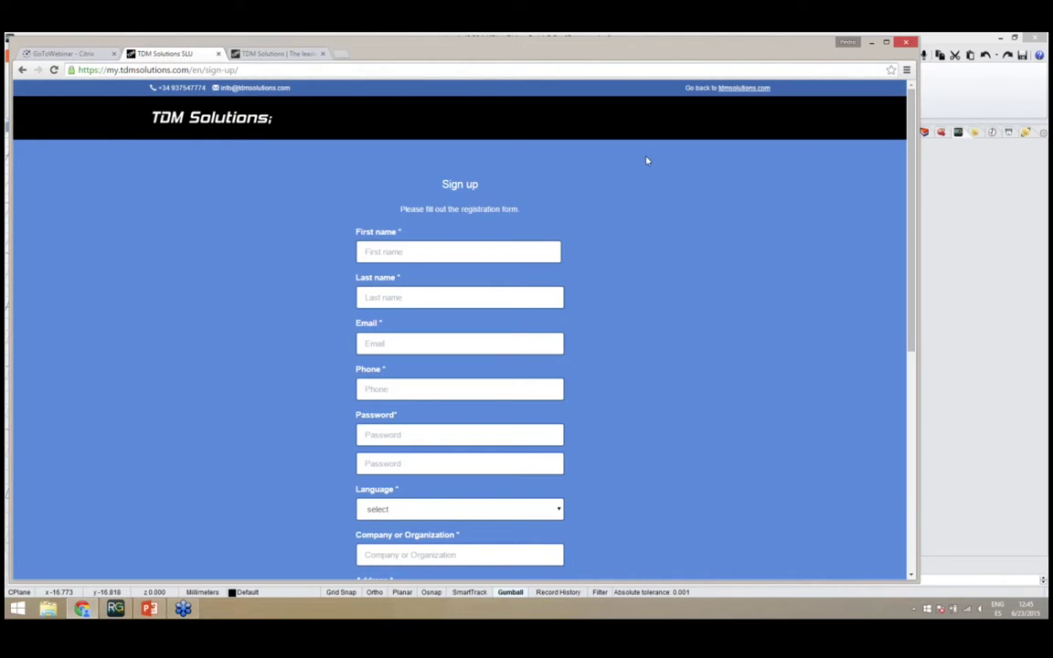
pyautogui.click(872, 43)
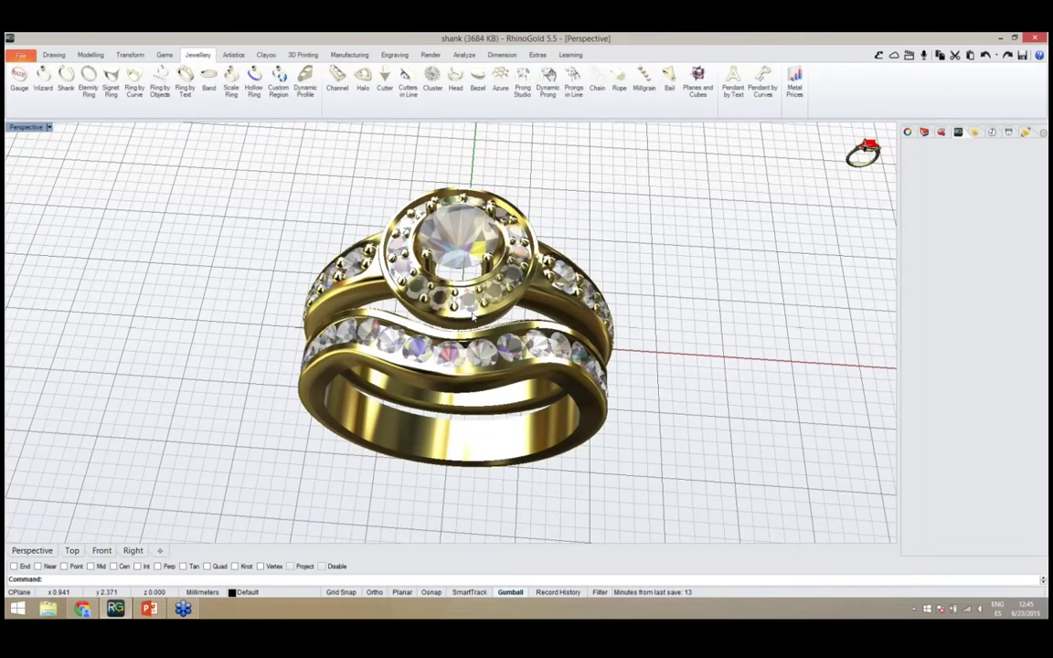
pyautogui.moveTo(474, 316); pyautogui.dragTo(517, 336, button='right')
pyautogui.scroll(3, 521, 320)
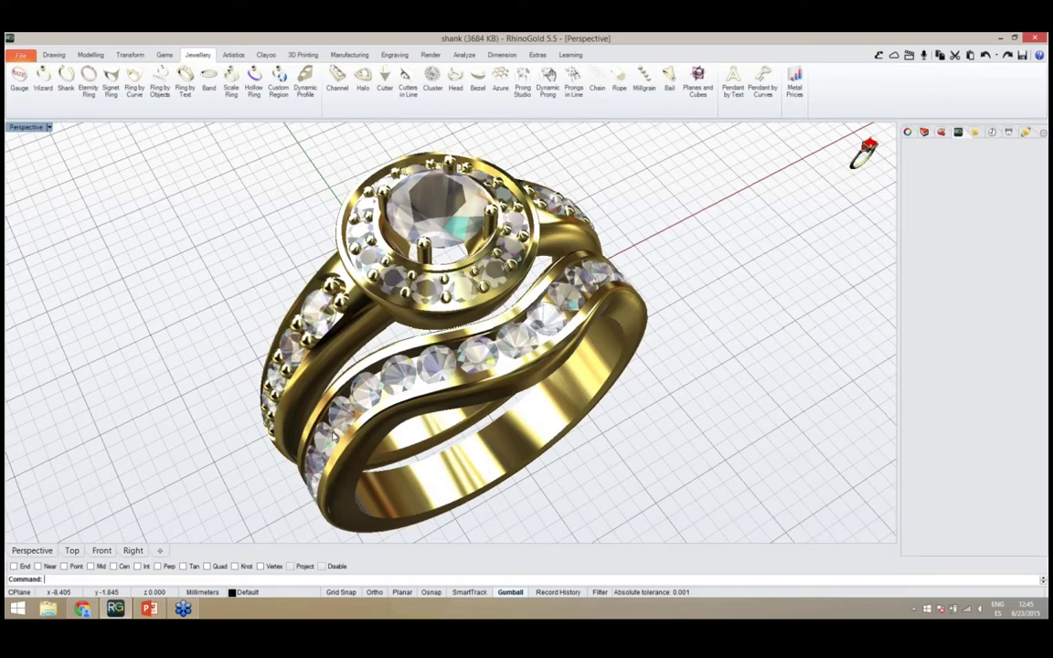
# Switch to PowerPoint, start the slide show from slide 3 and advance to the Questions slide
pyautogui.click(147, 610)
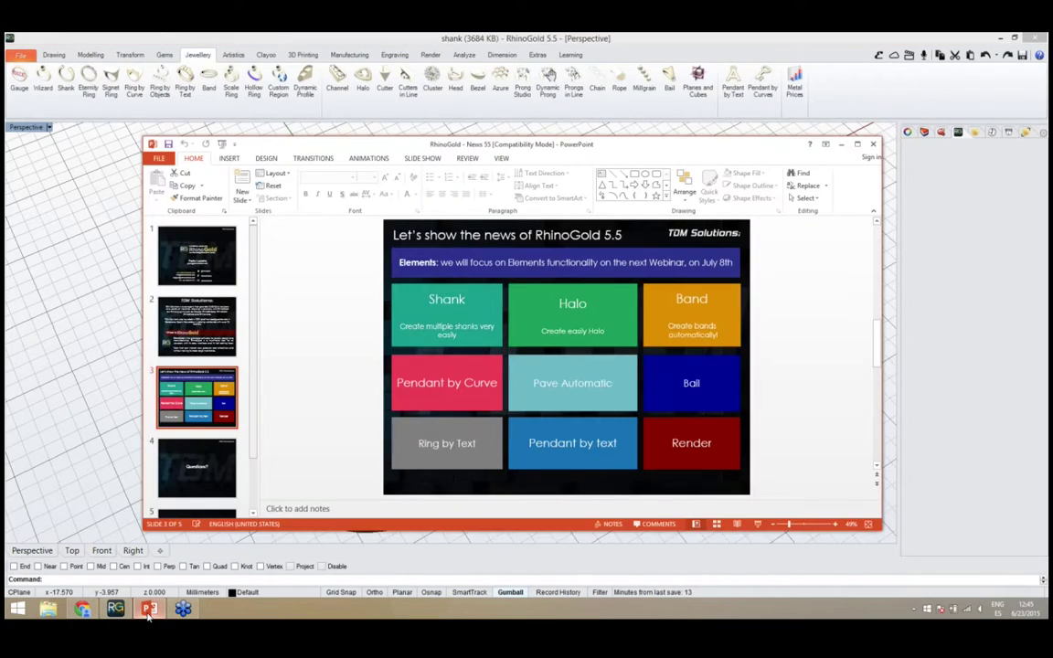
pyautogui.click(758, 527)
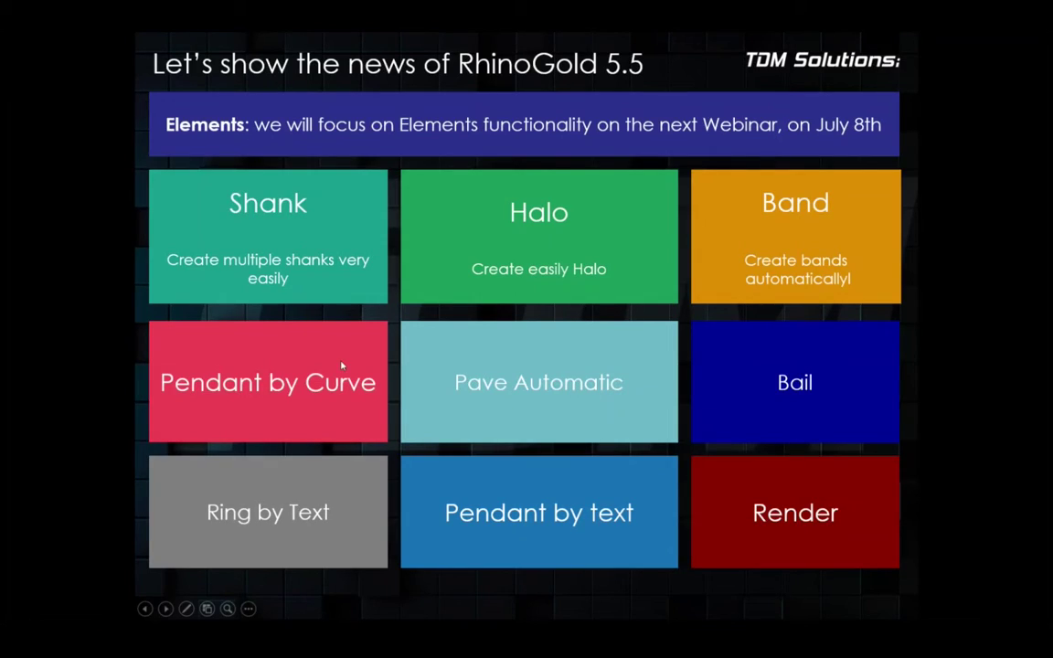
pyautogui.click(166, 609)
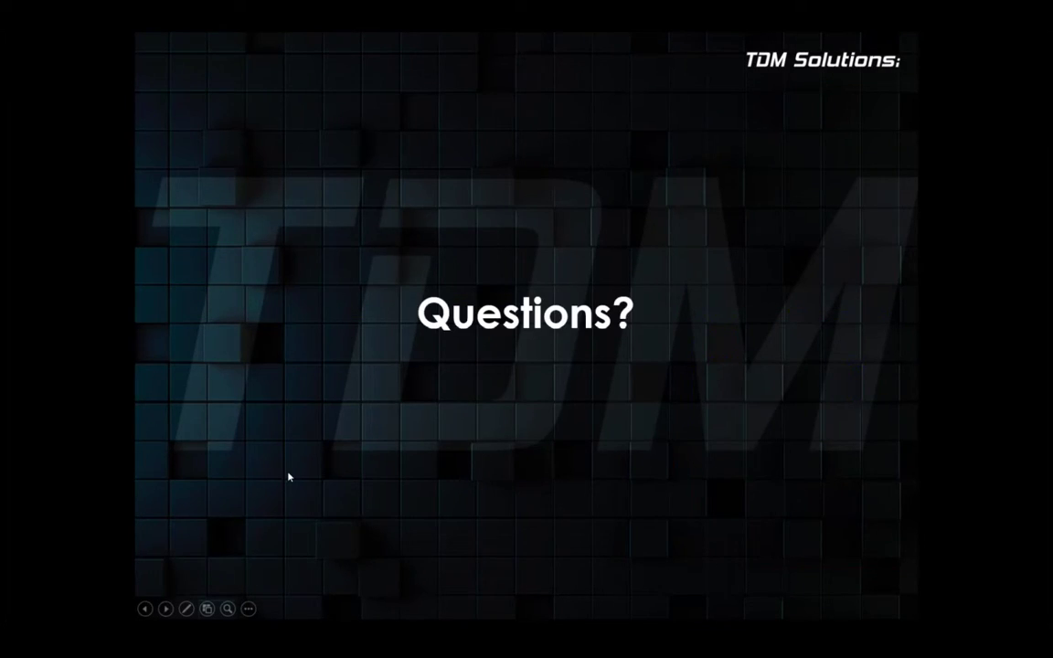